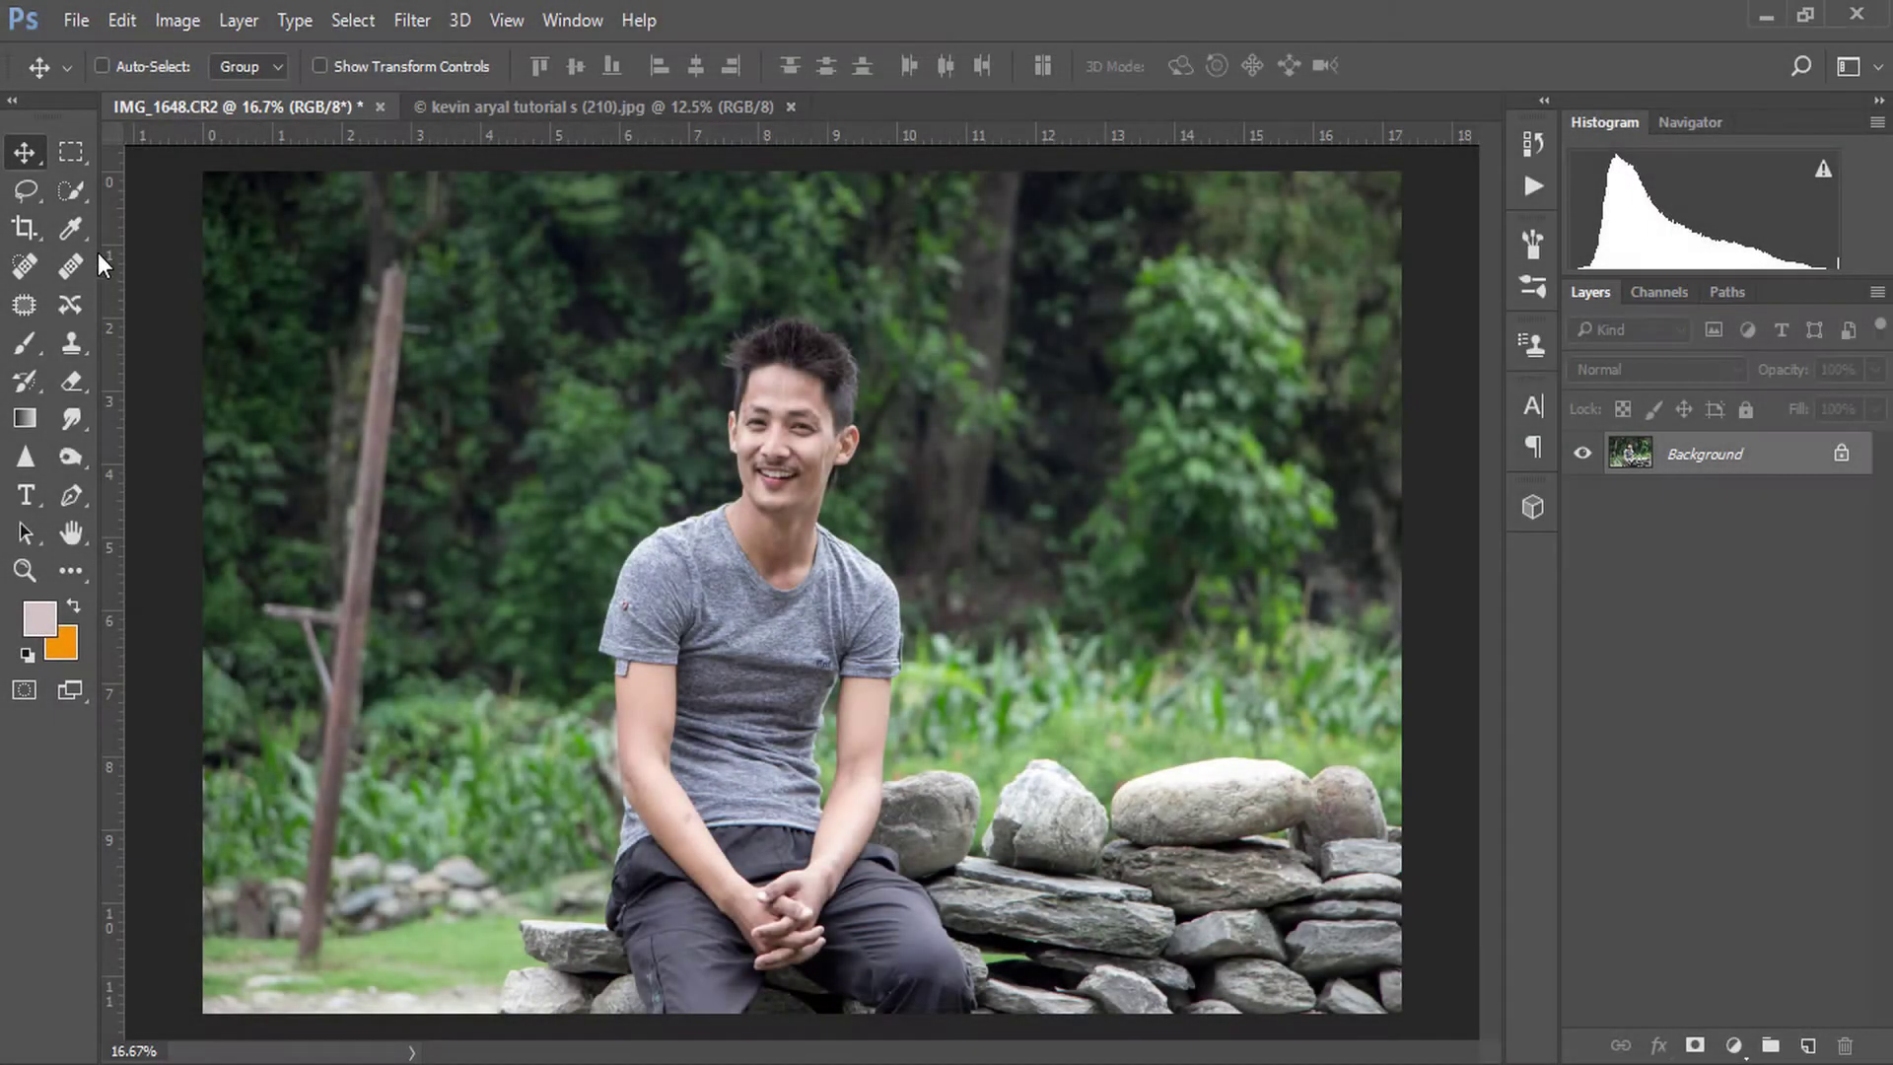
# - Quick-select the man's head, shirt, arm and hands, plus the surrounding rocks
pyautogui.click(70, 191)
pyautogui.click(203, 191)
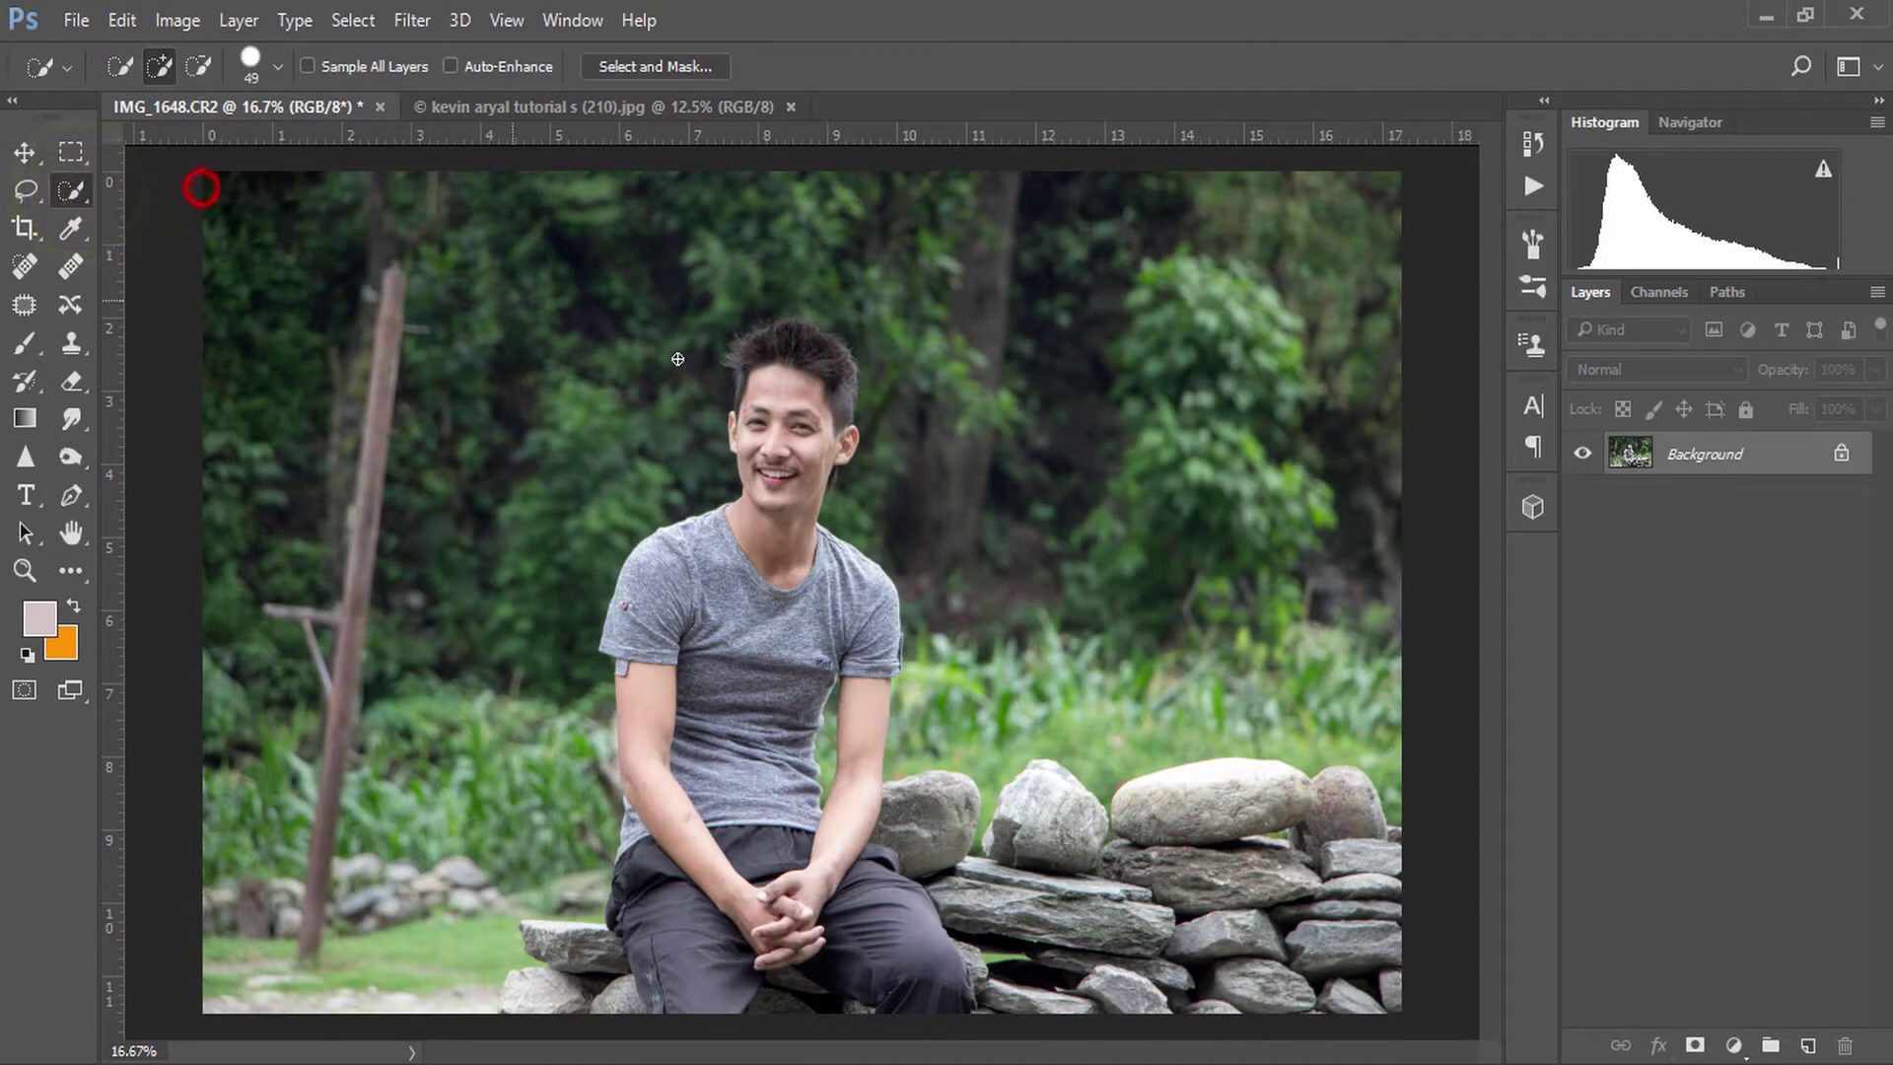
pyautogui.moveTo(751, 360); pyautogui.dragTo(688, 738)
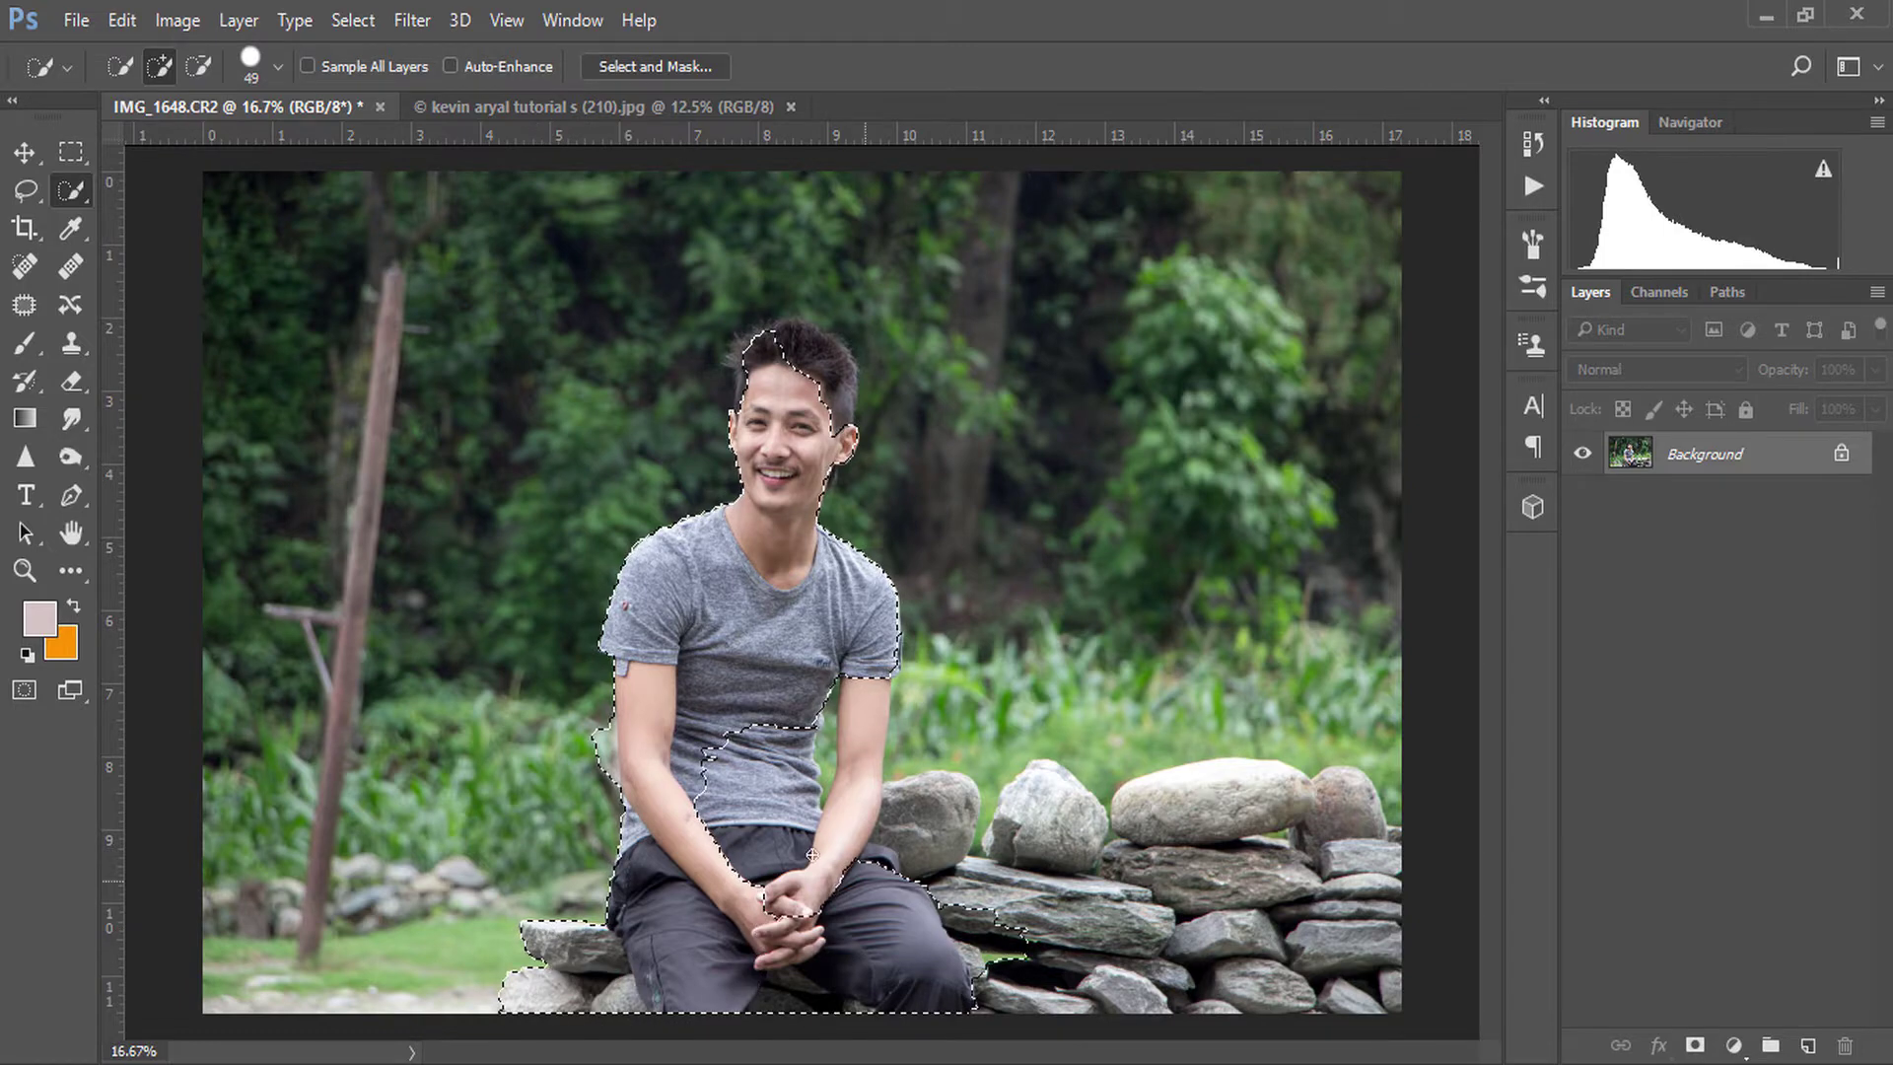
pyautogui.moveTo(811, 855); pyautogui.dragTo(930, 823)
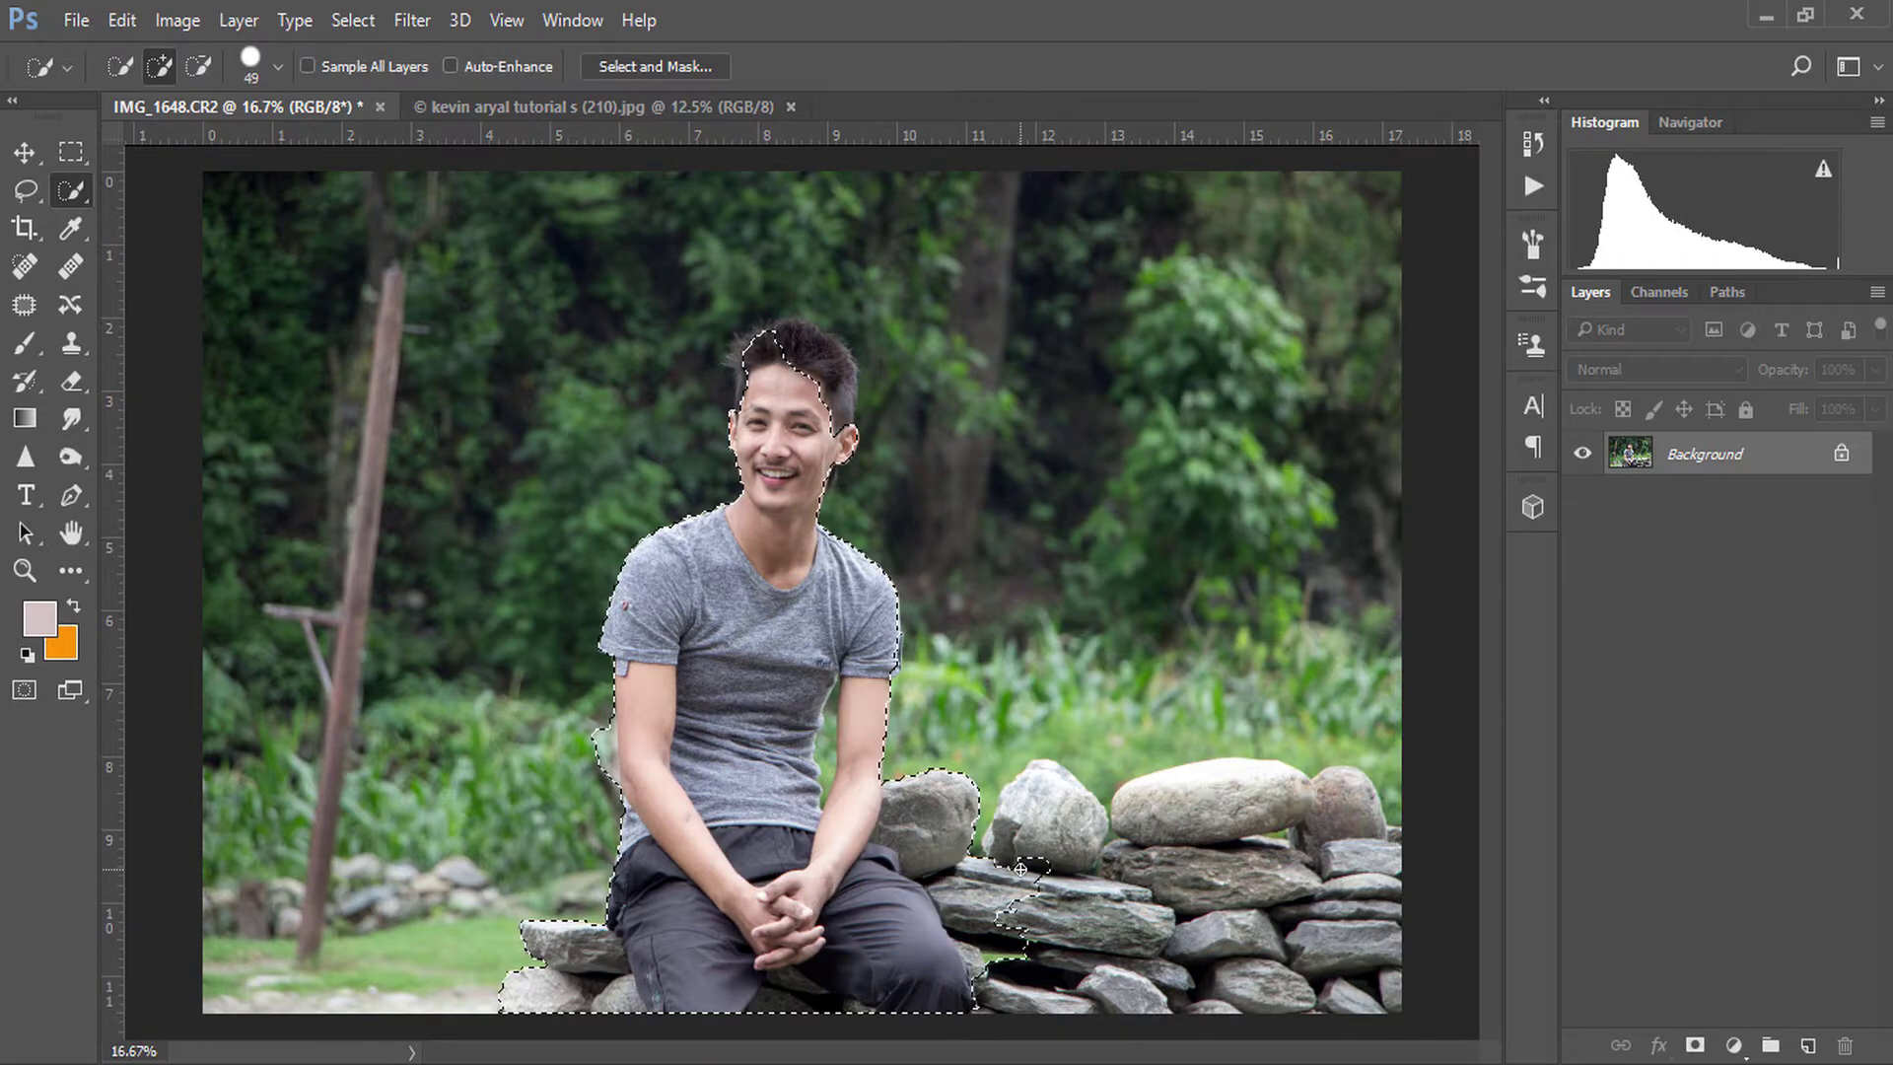
pyautogui.moveTo(1021, 868); pyautogui.dragTo(1038, 807)
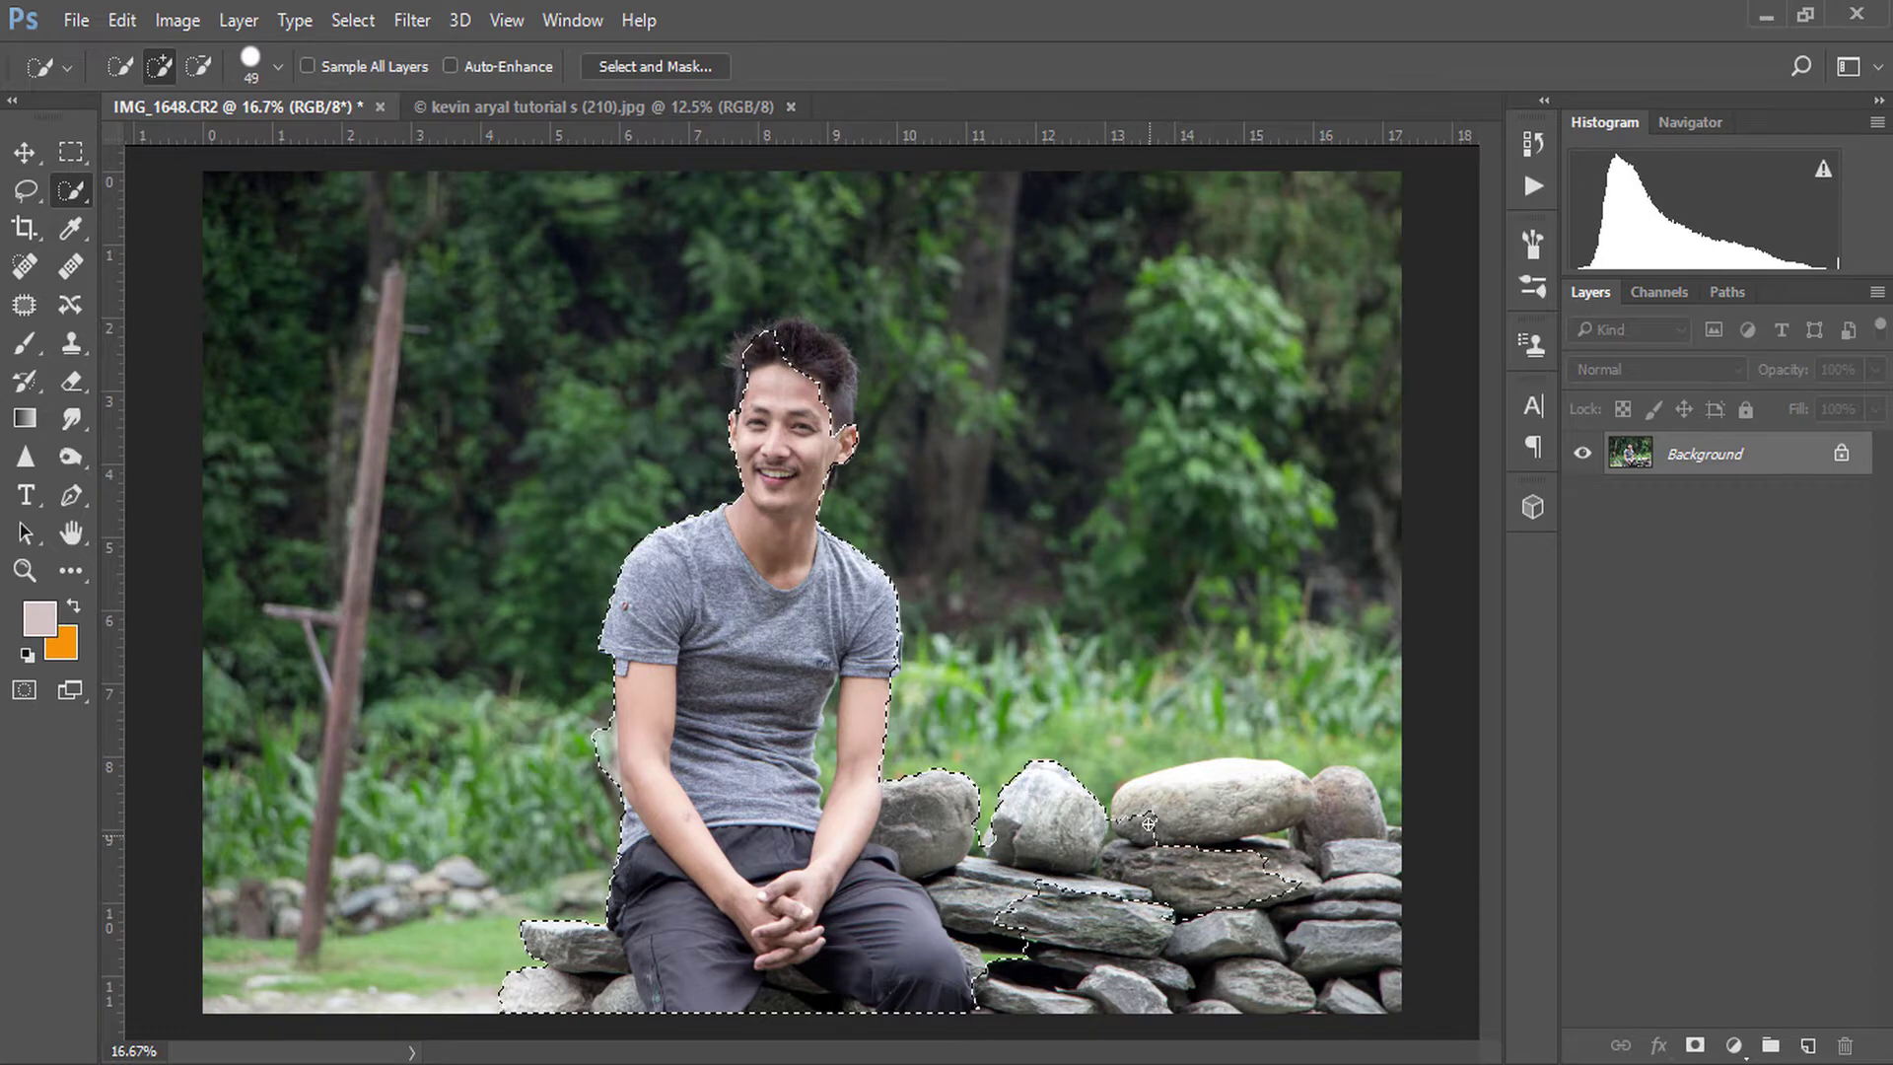
pyautogui.moveTo(1413, 887); pyautogui.dragTo(1415, 834)
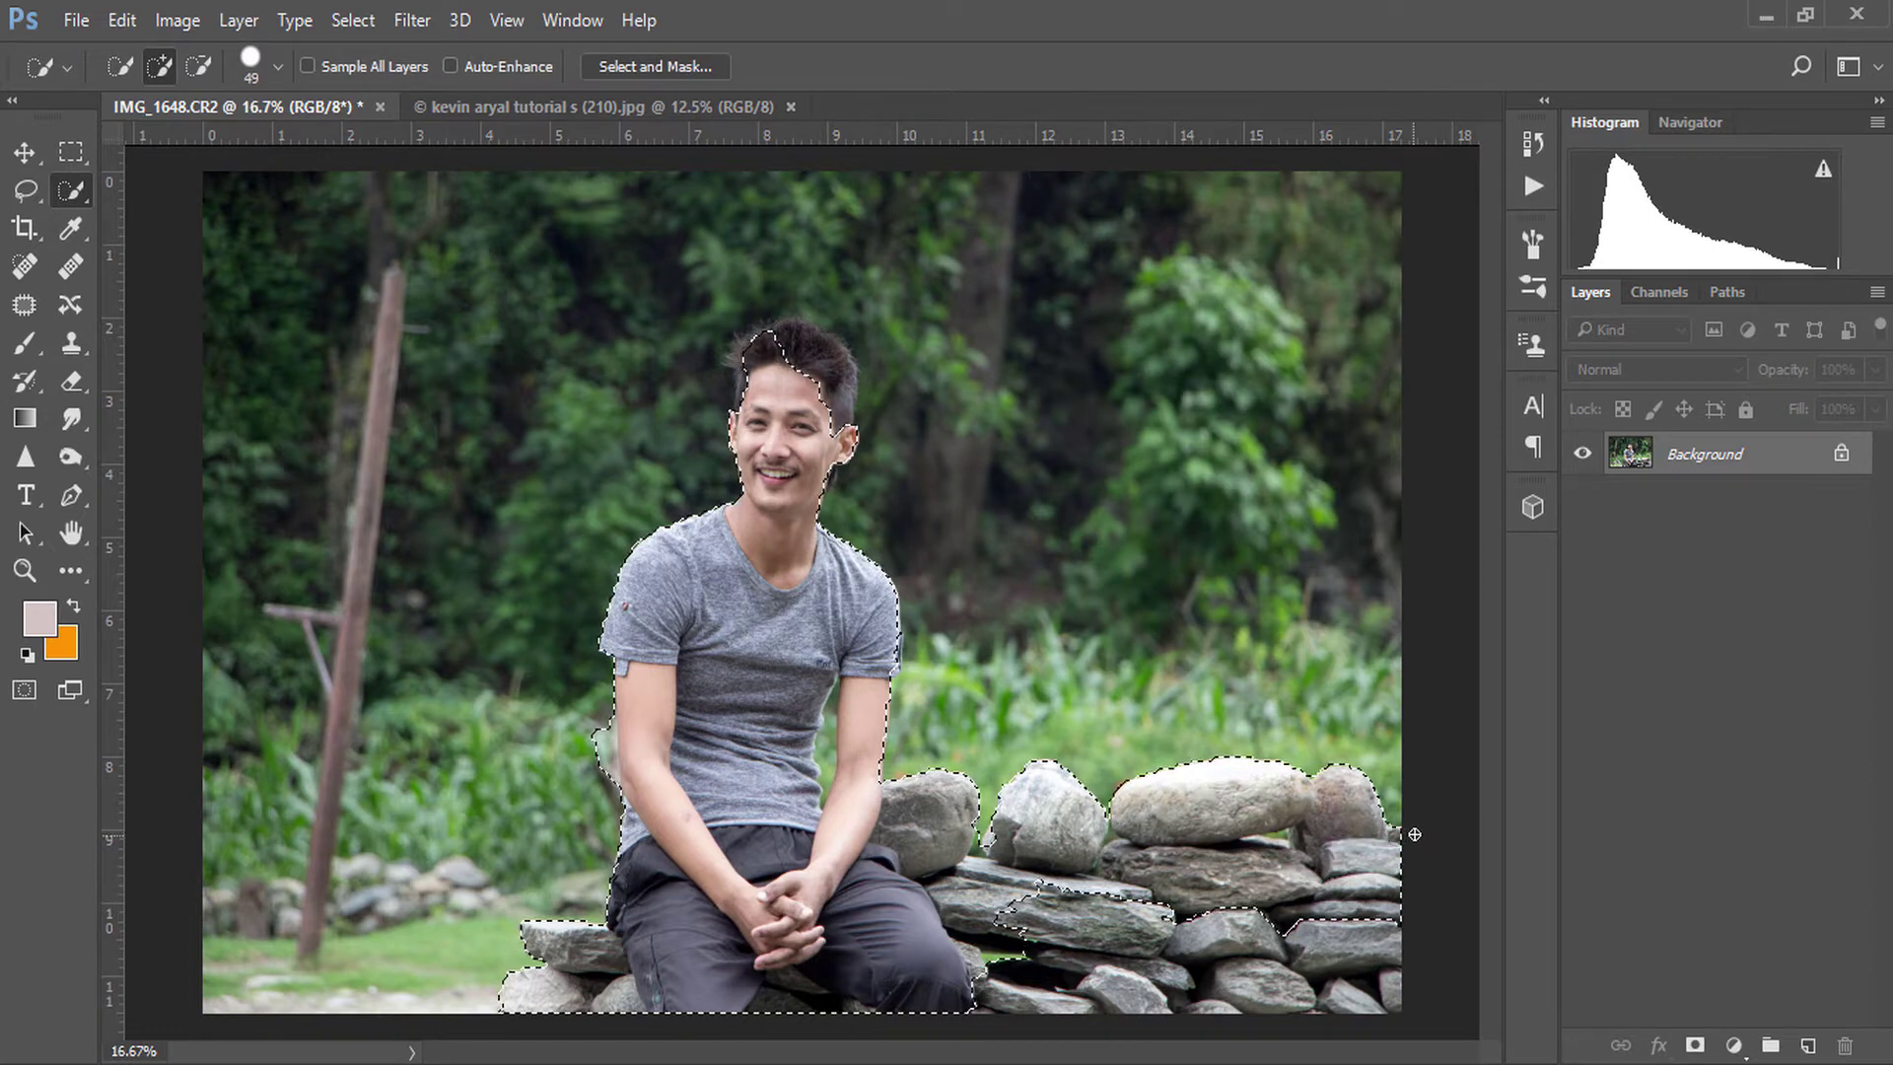
pyautogui.moveTo(1047, 964); pyautogui.dragTo(1317, 981)
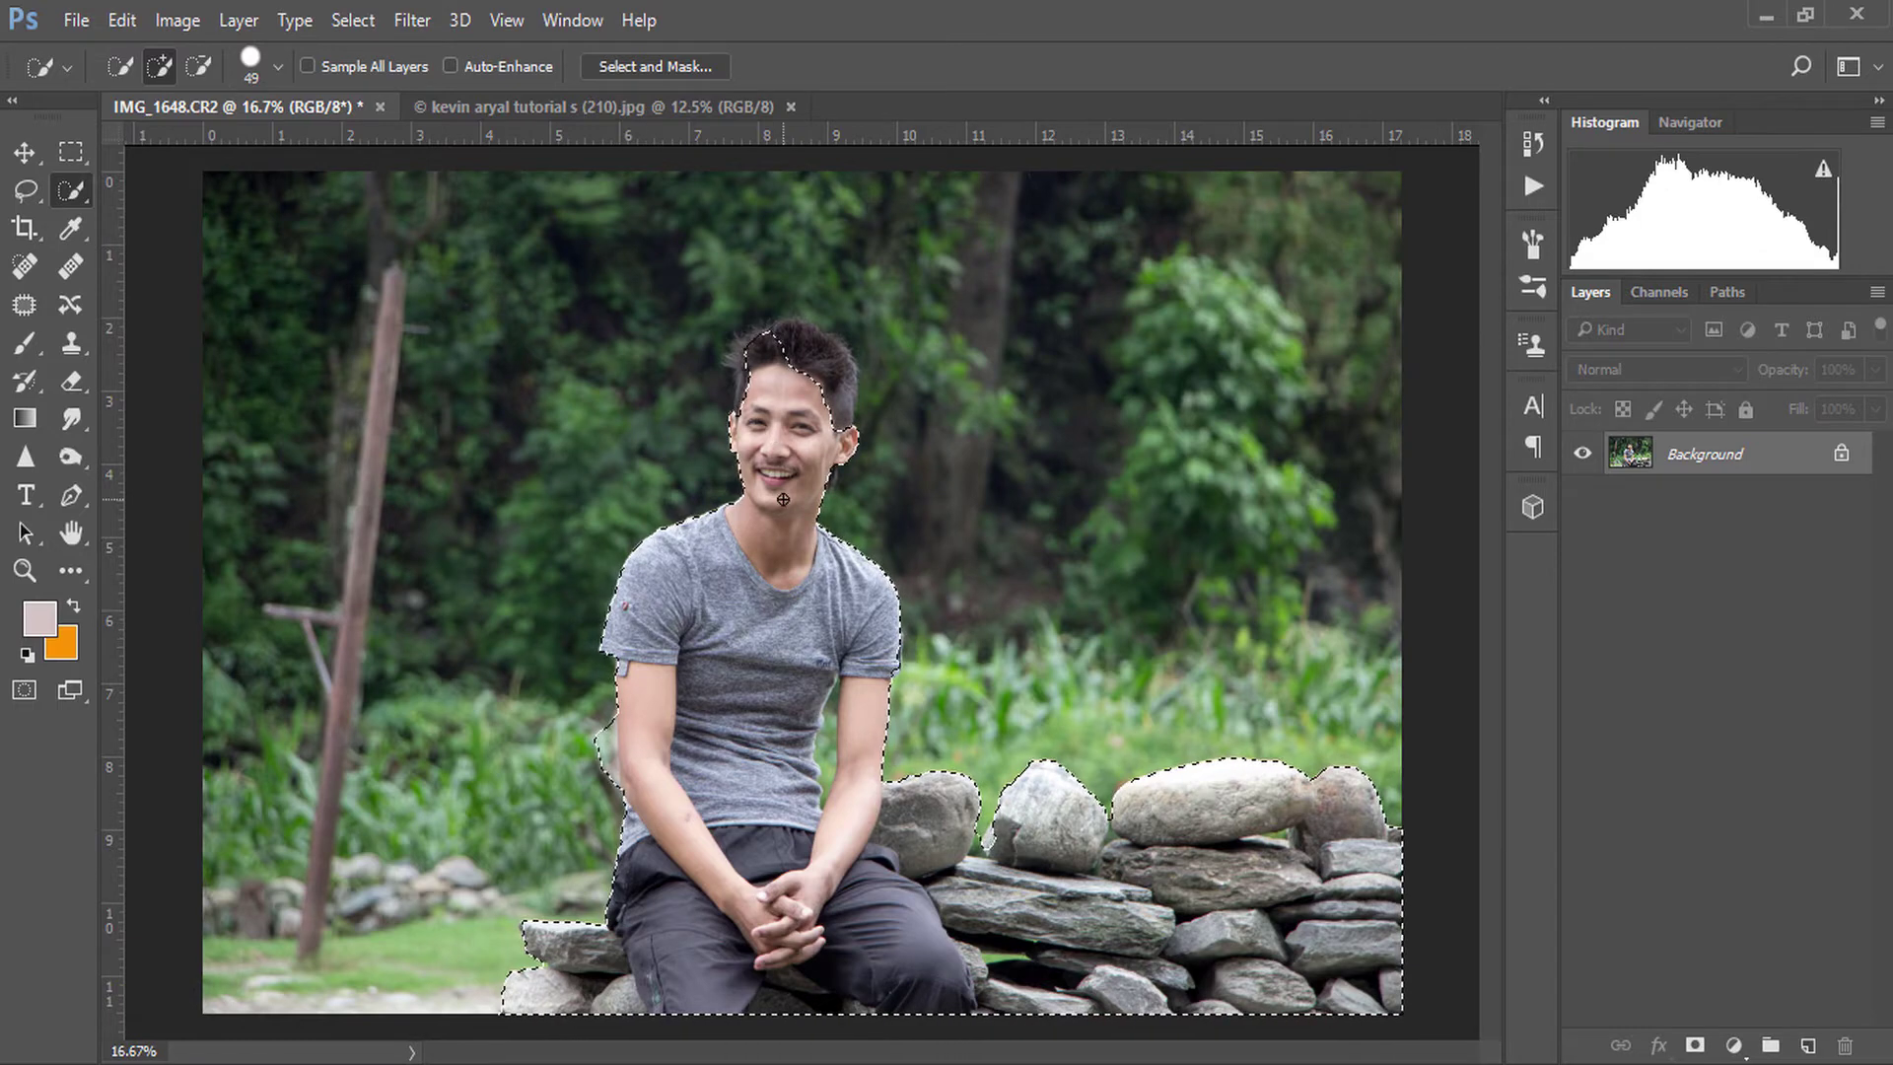
# - Zoom in and add the sleeve edge and hair outline to the selection
pyautogui.hotkey('ctrl', '+')
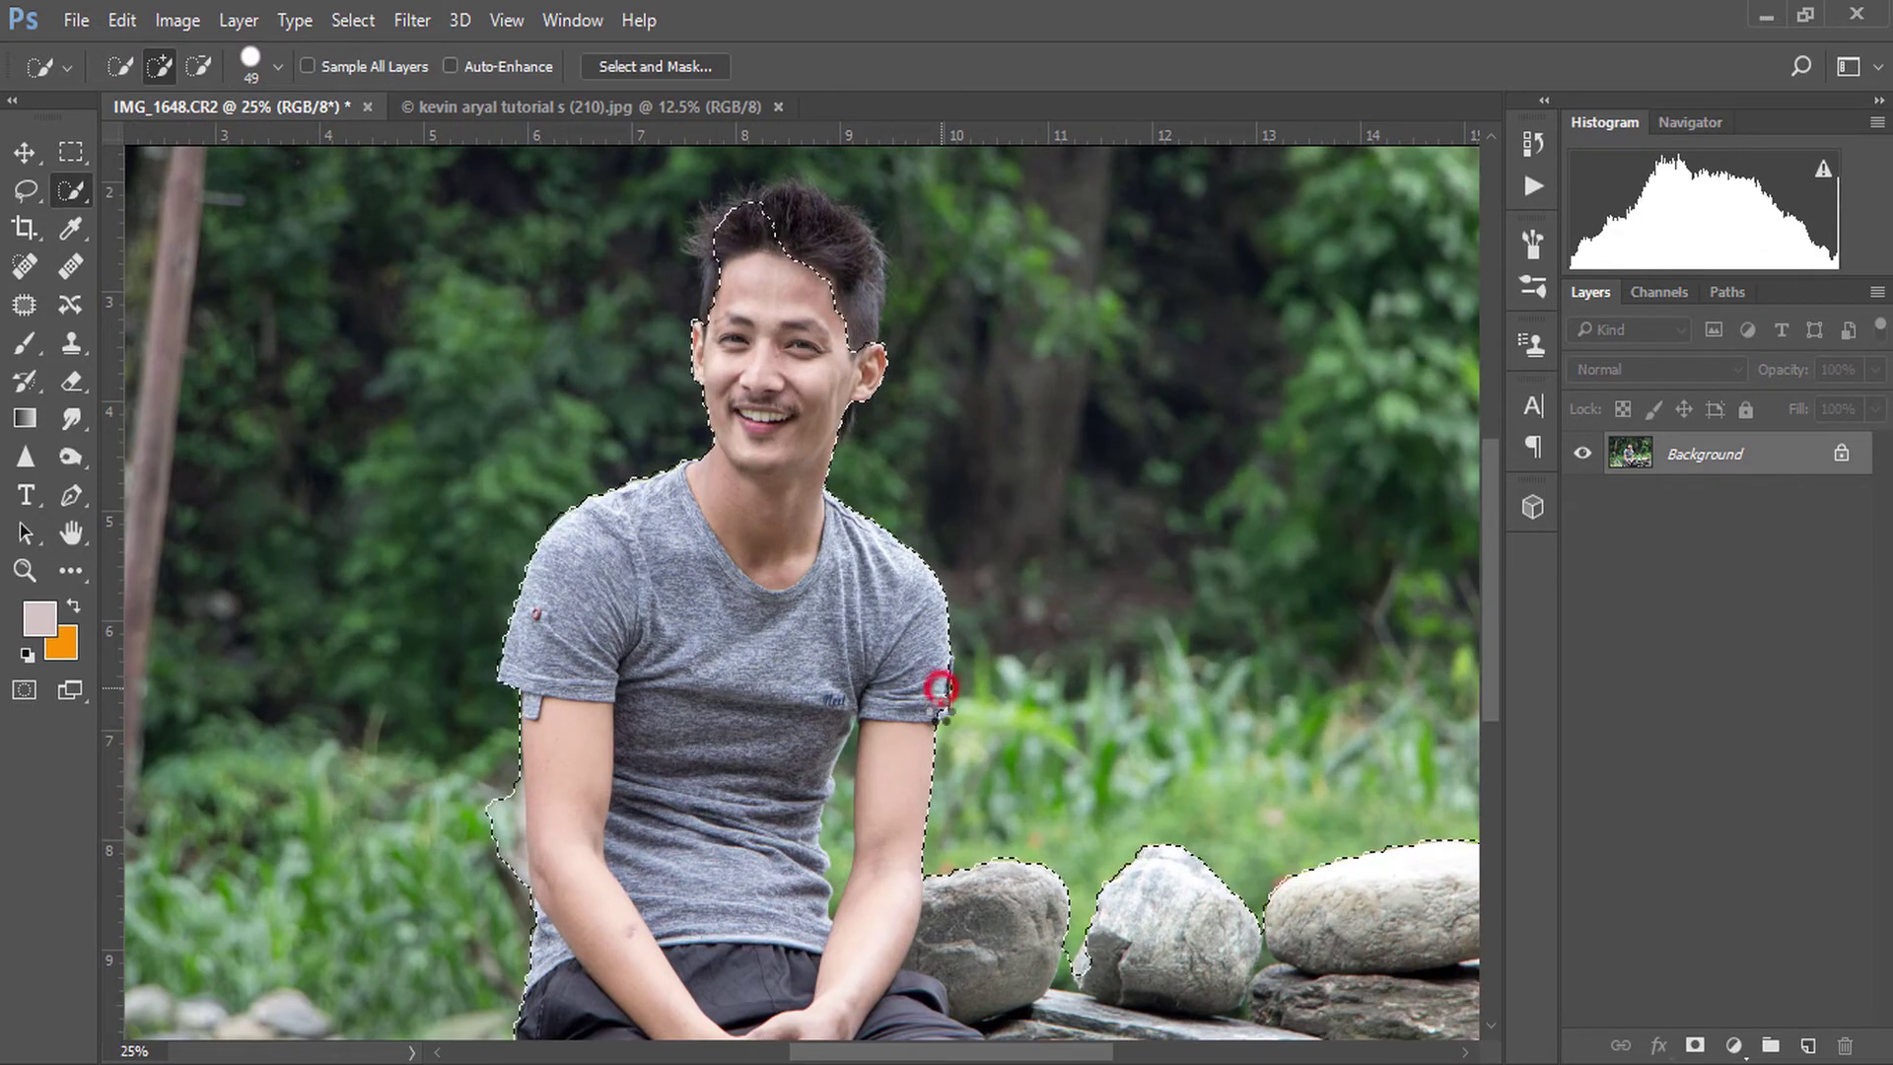
pyautogui.moveTo(939, 689); pyautogui.dragTo(949, 714)
pyautogui.moveTo(705, 252)
pyautogui.mouseDown()
pyautogui.moveTo(717, 310)
pyautogui.moveTo(829, 247)
pyautogui.mouseUp()
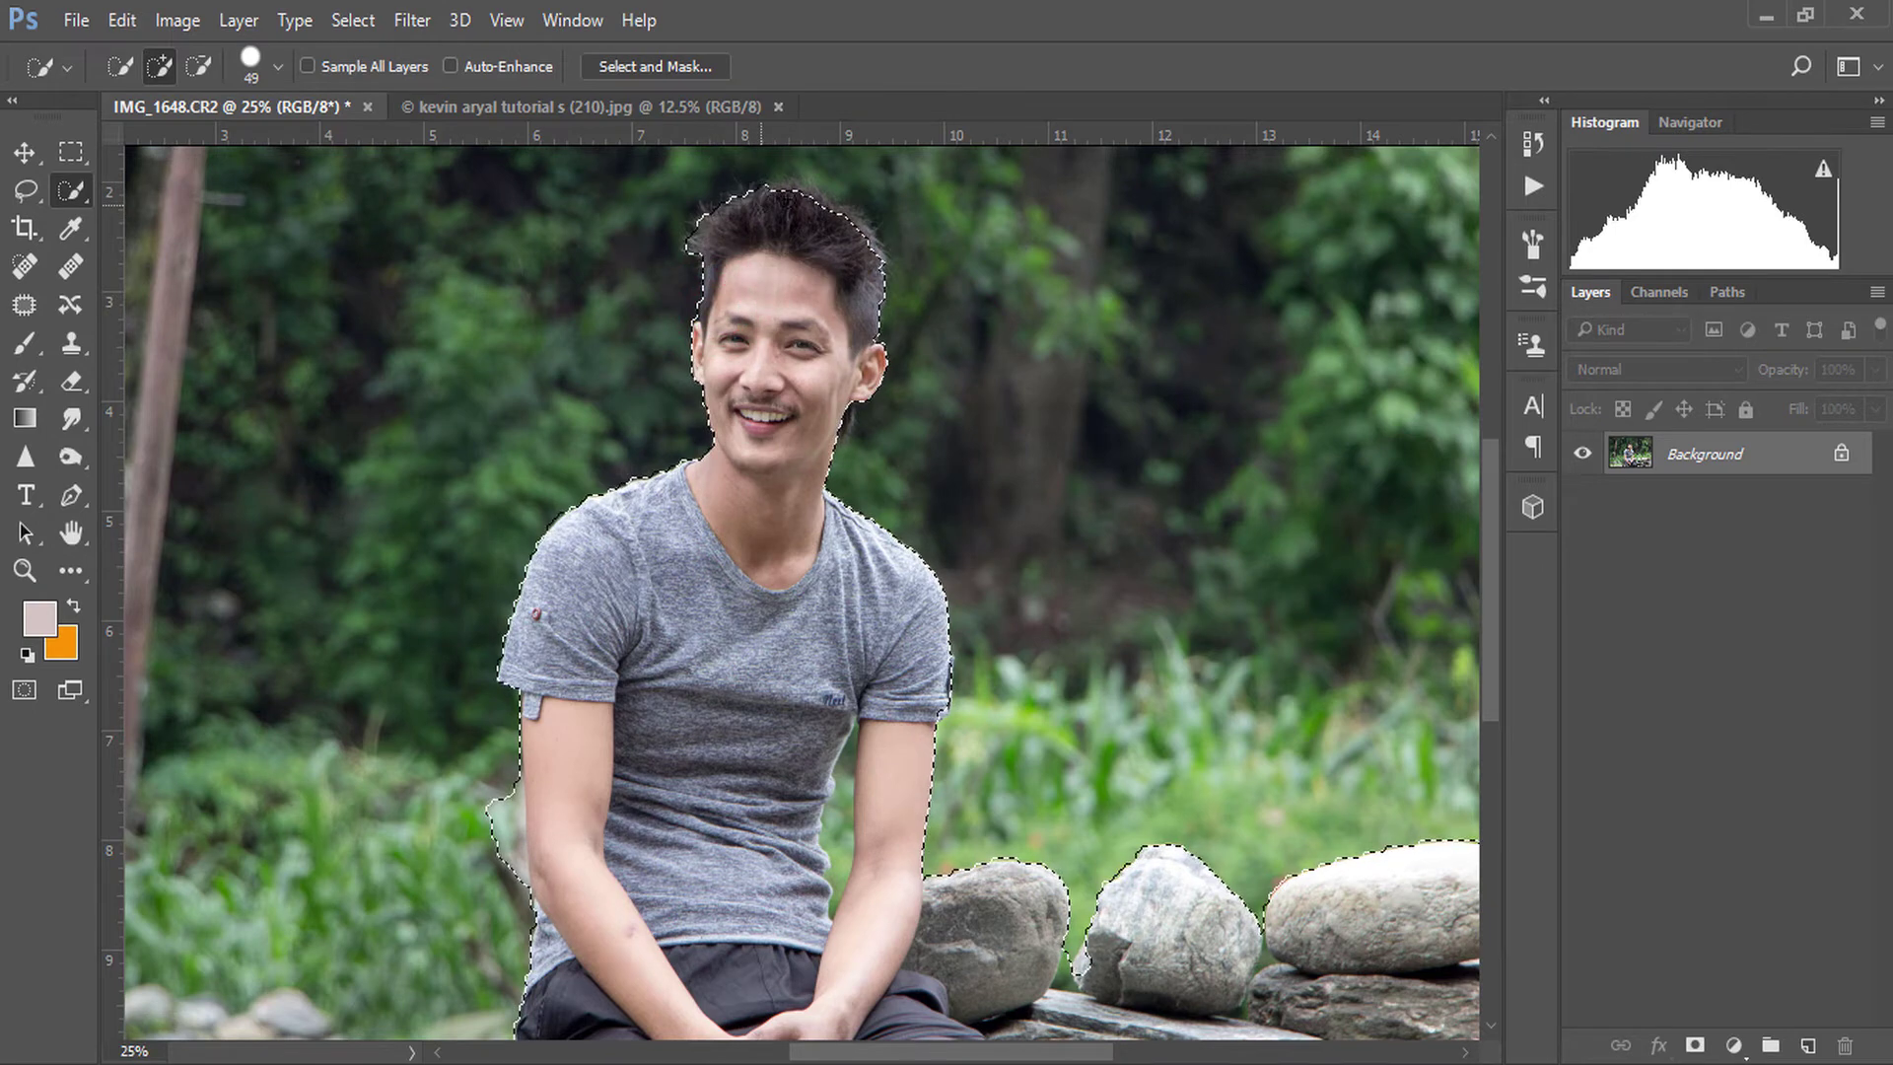
pyautogui.click(820, 202)
pyautogui.click(792, 194)
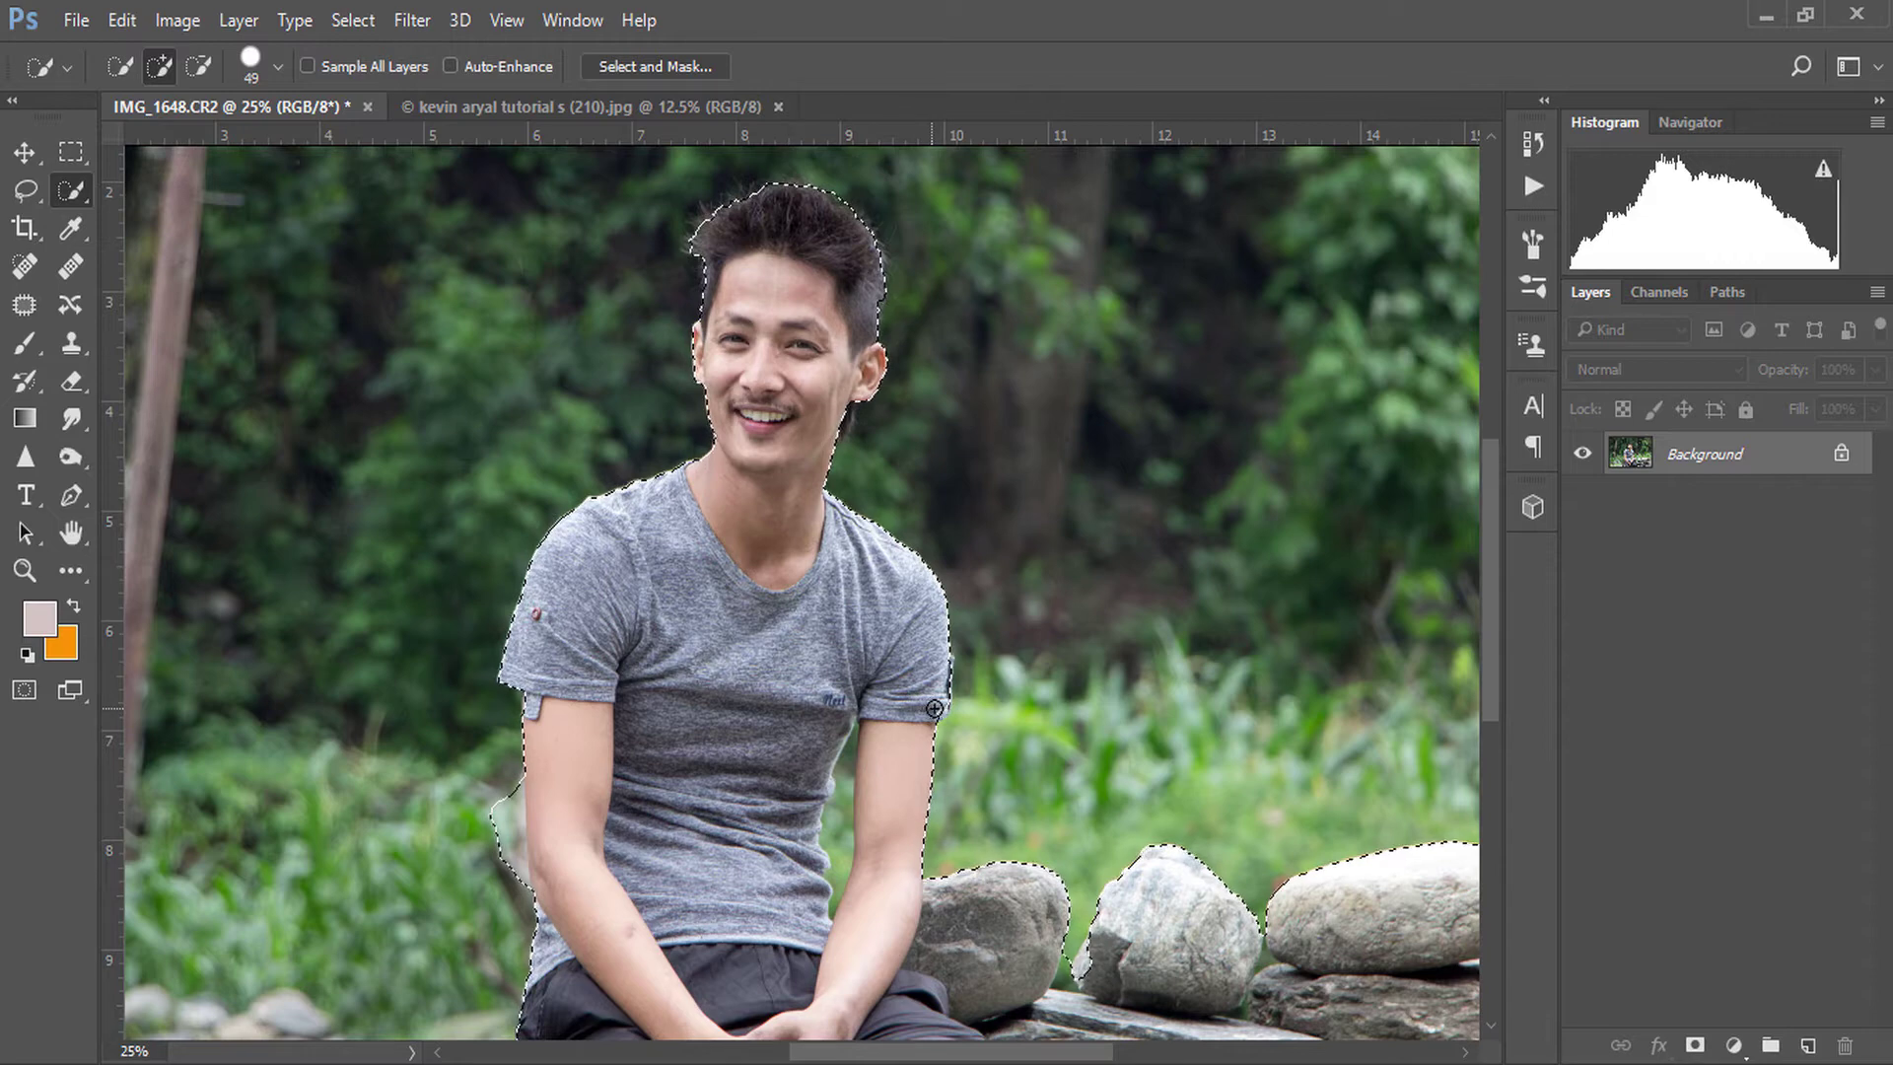
pyautogui.moveTo(930, 698); pyautogui.dragTo(938, 697)
pyautogui.moveTo(595, 824); pyautogui.dragTo(597, 592)
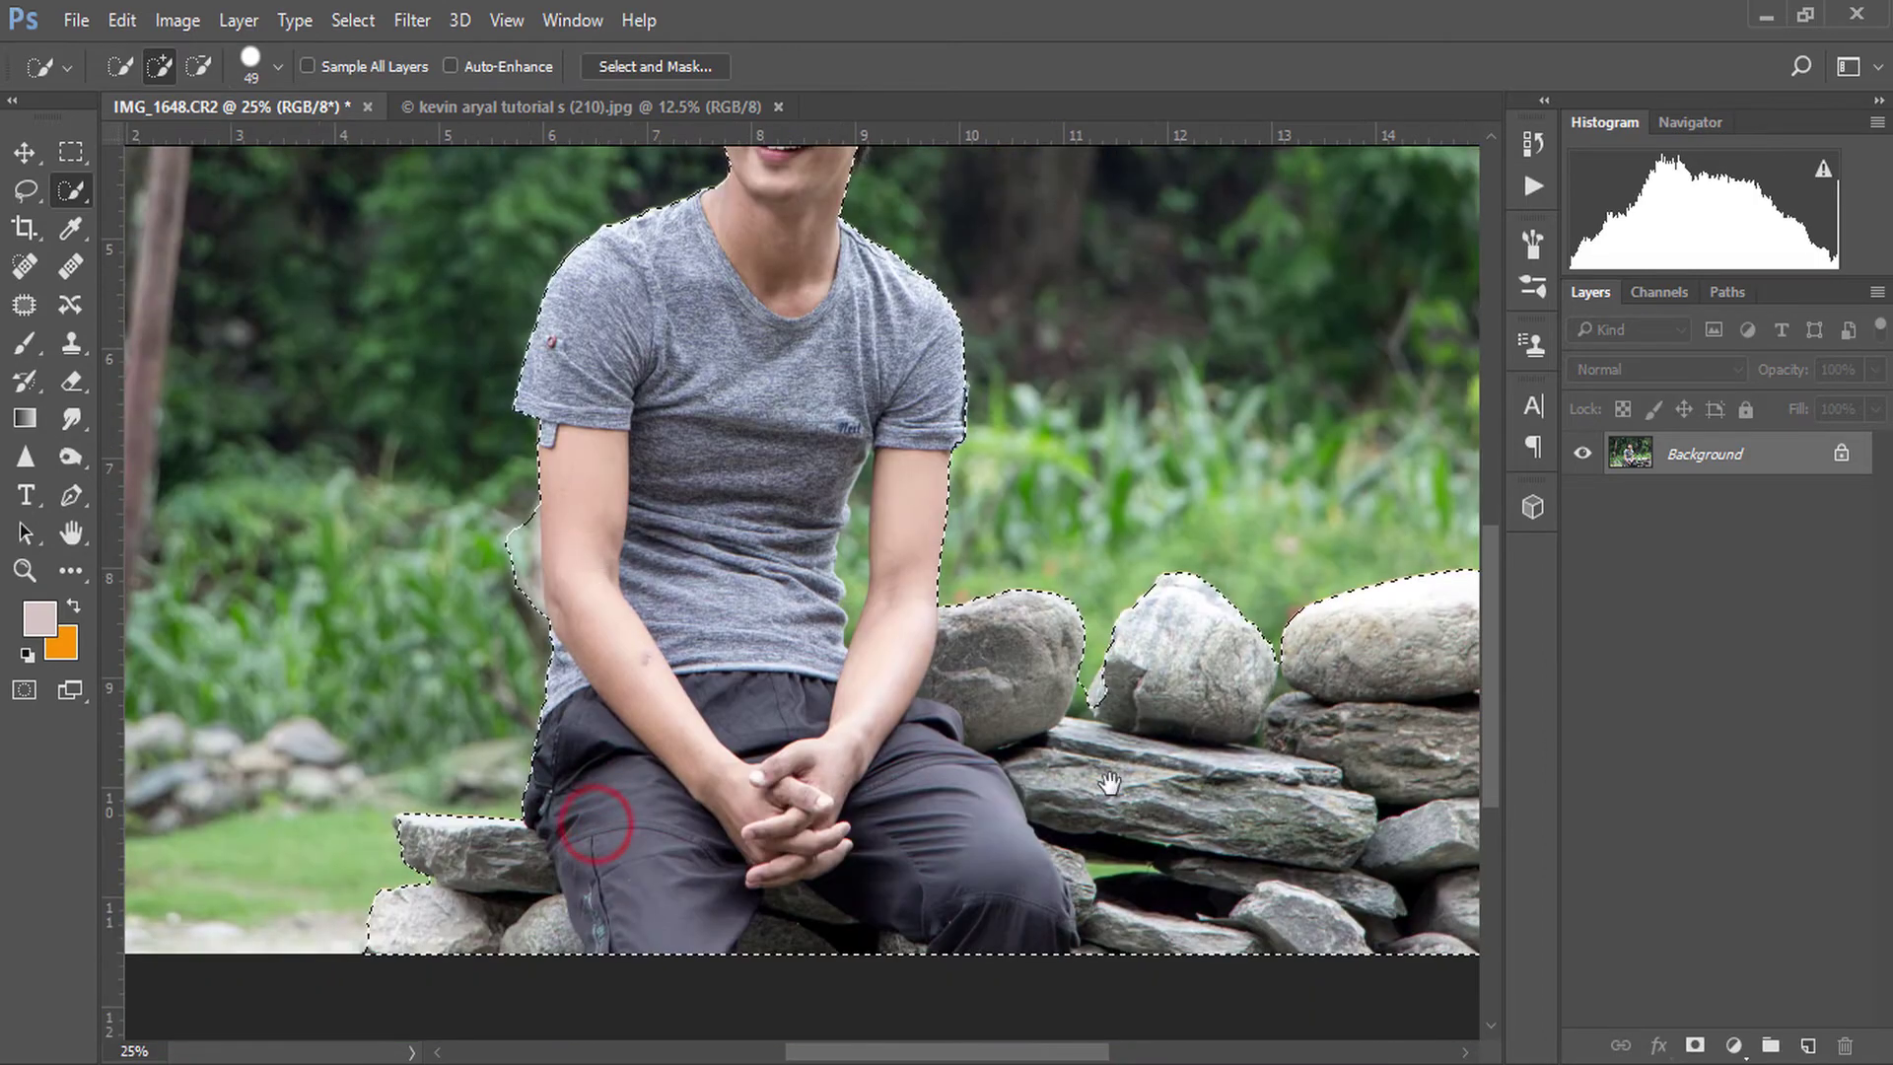
# - Subtract the gaps between the rocks, then open Select and Mask
pyautogui.press('alt')
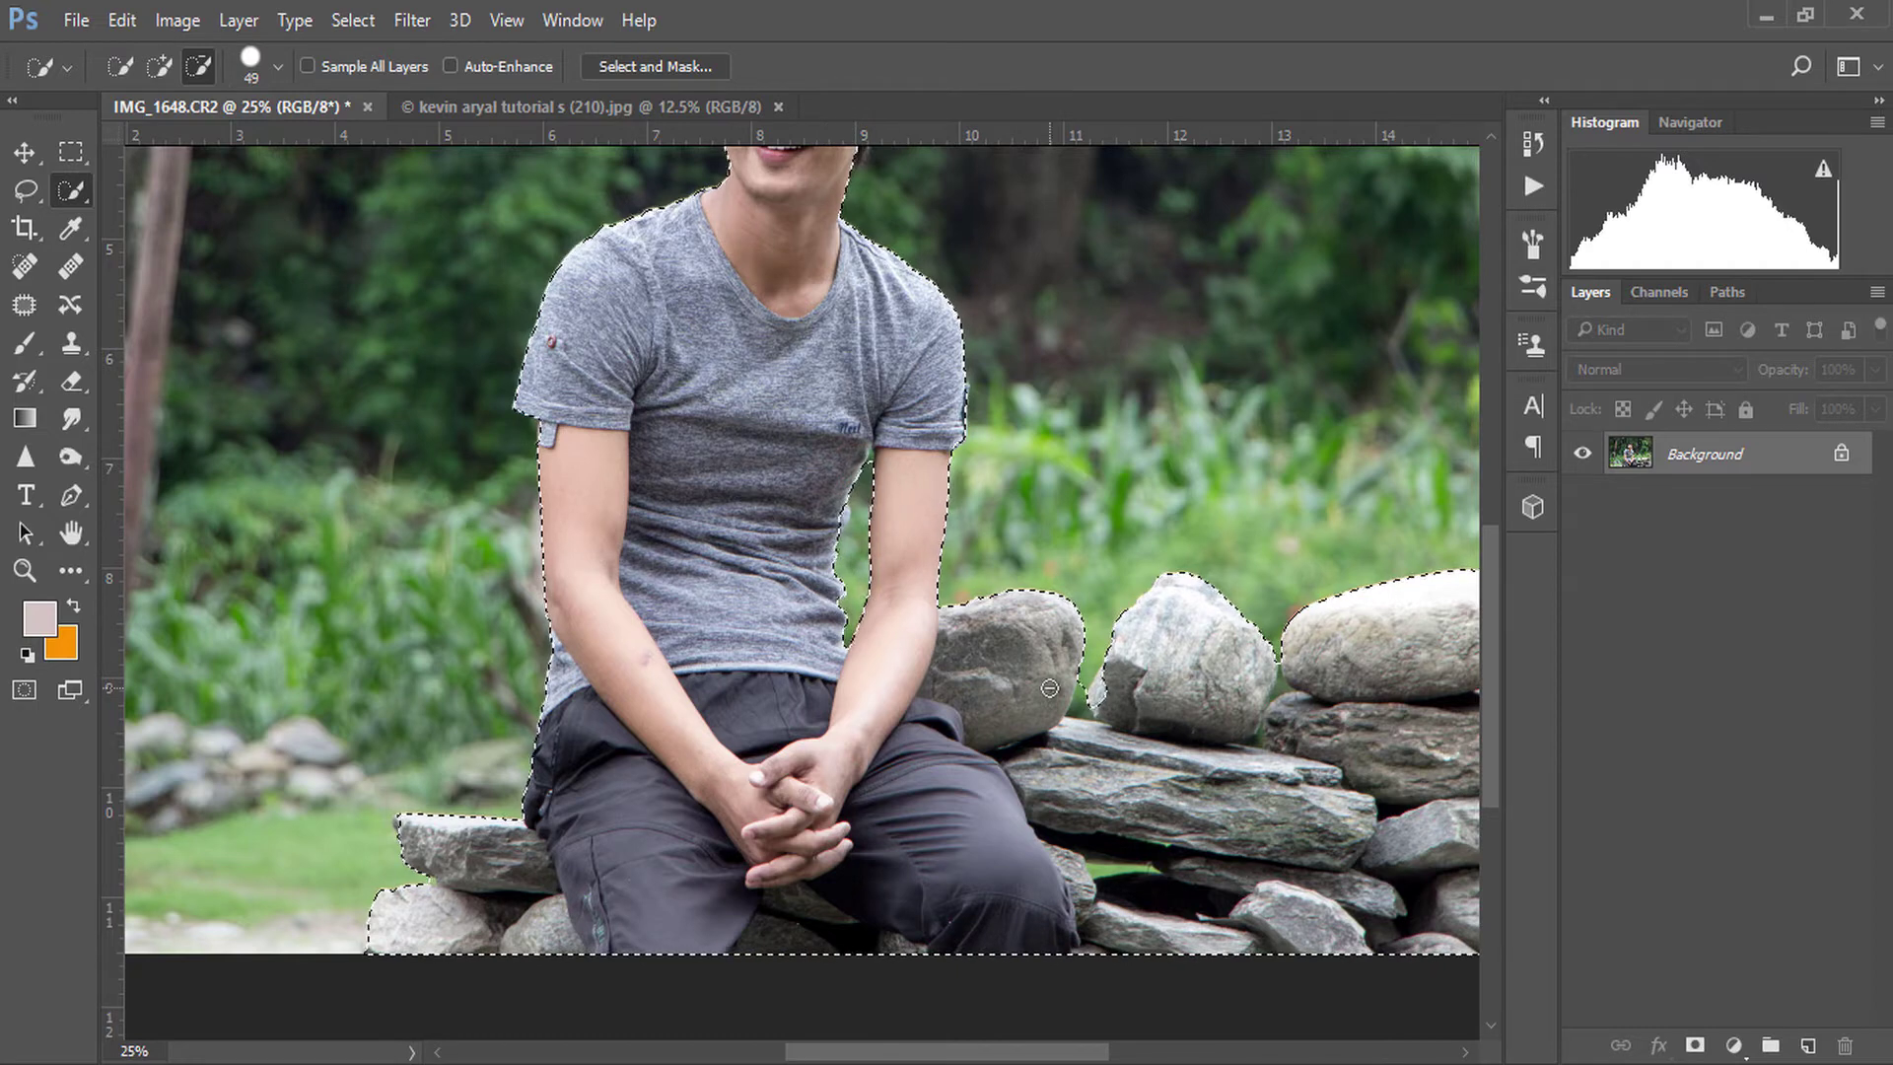
pyautogui.click(1079, 697)
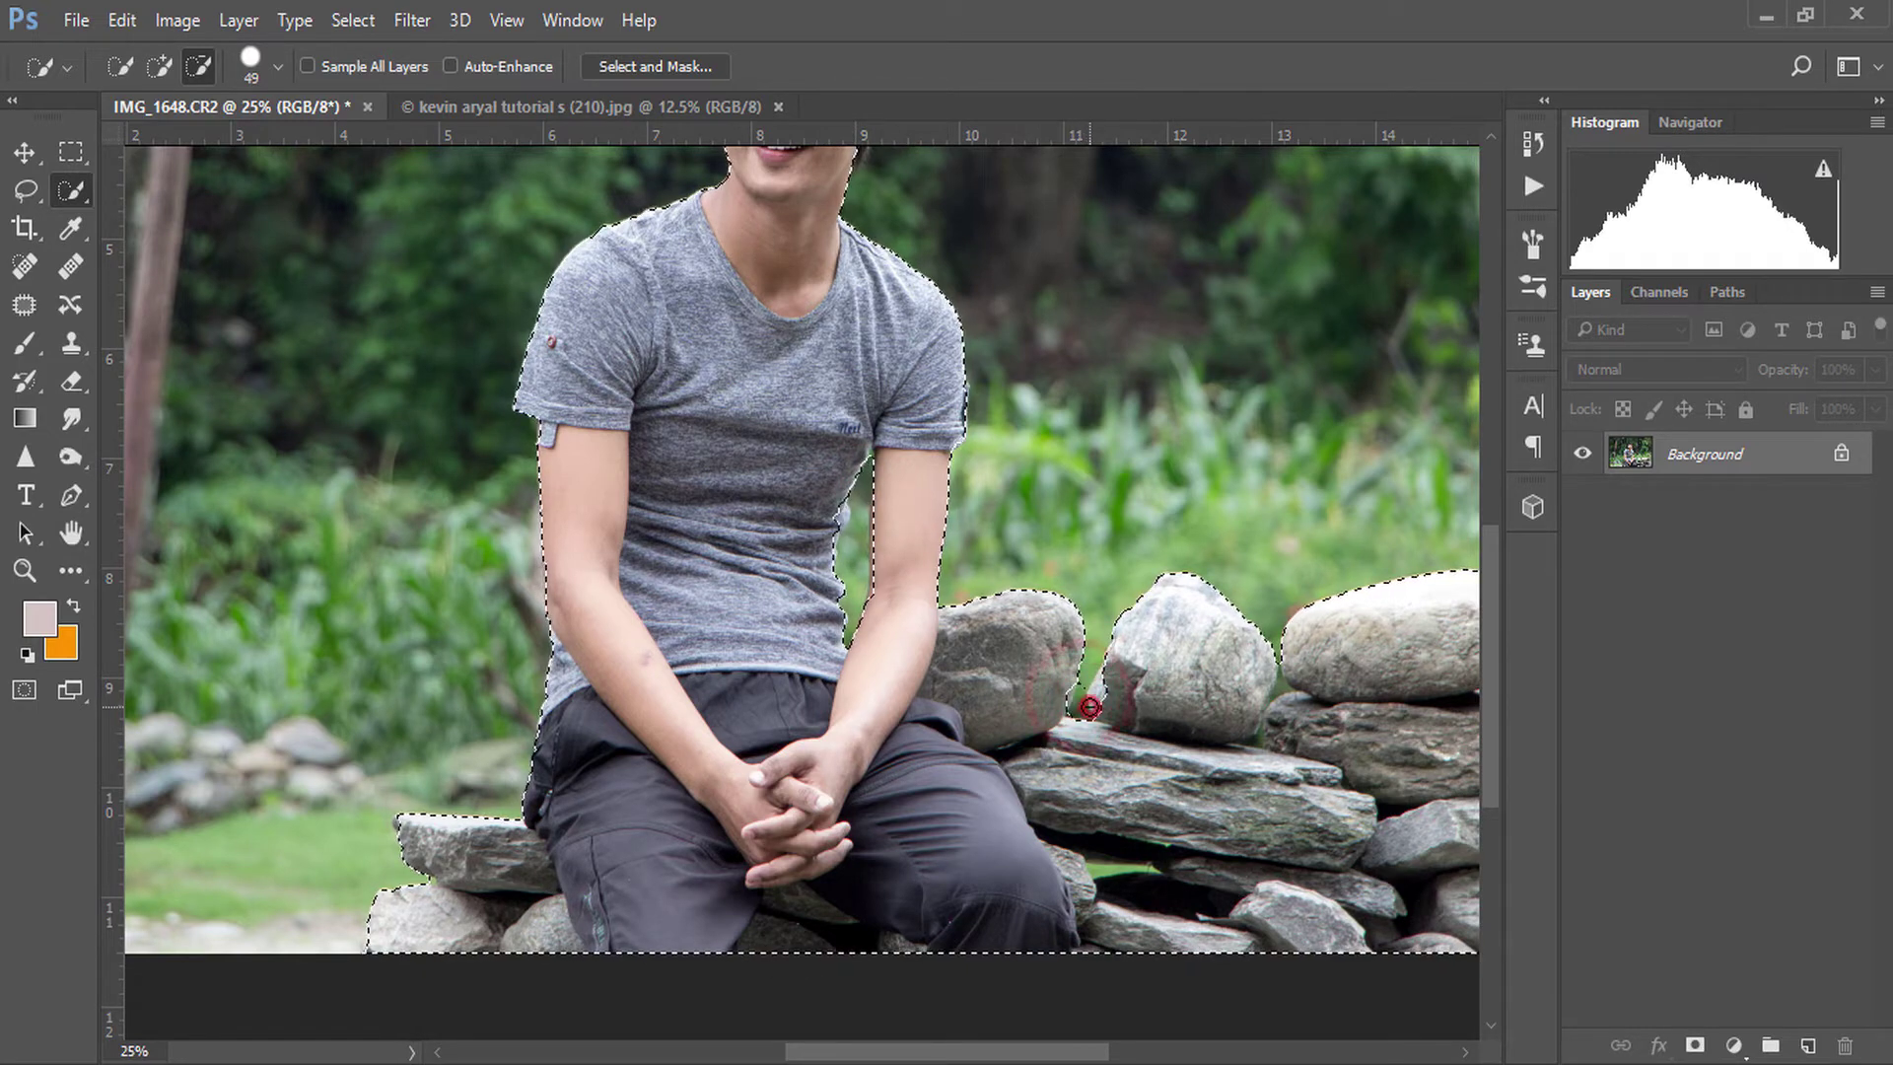
pyautogui.click(1089, 706)
pyautogui.click(1103, 871)
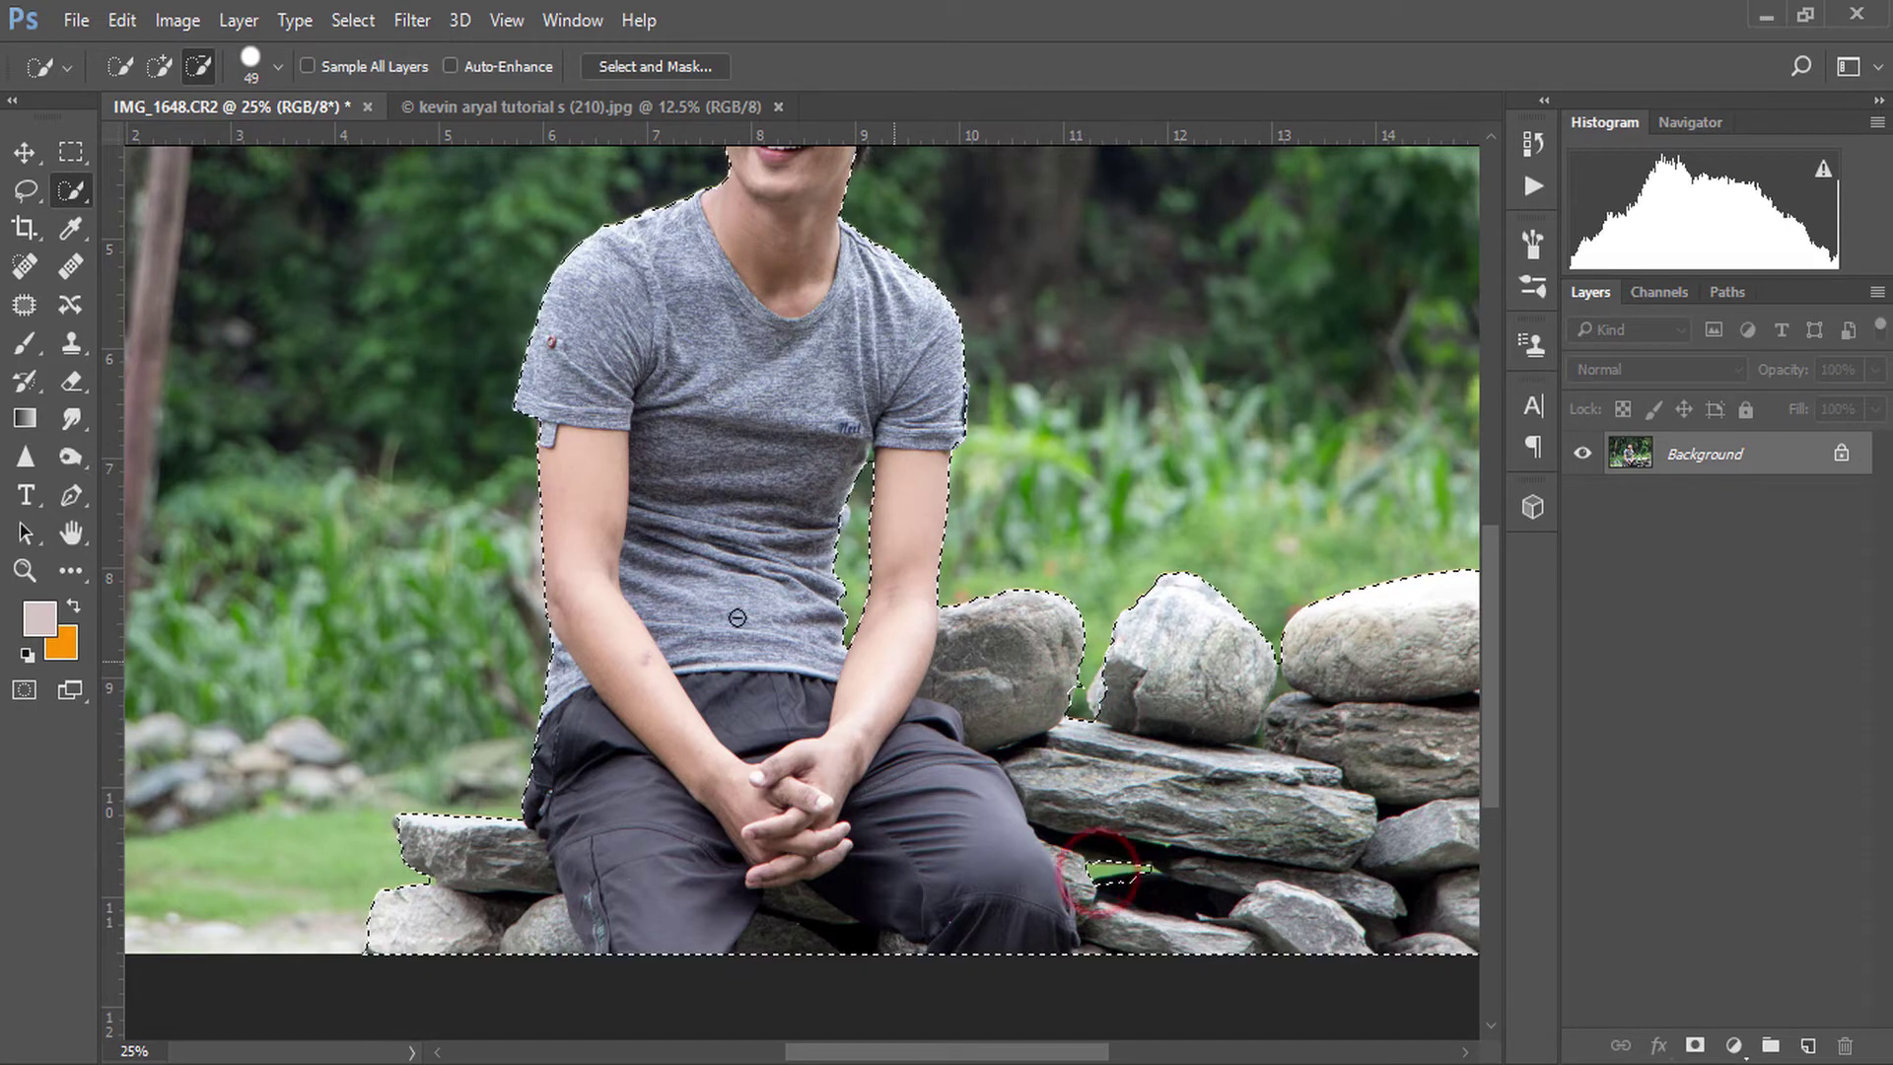
pyautogui.click(159, 66)
pyautogui.click(1104, 695)
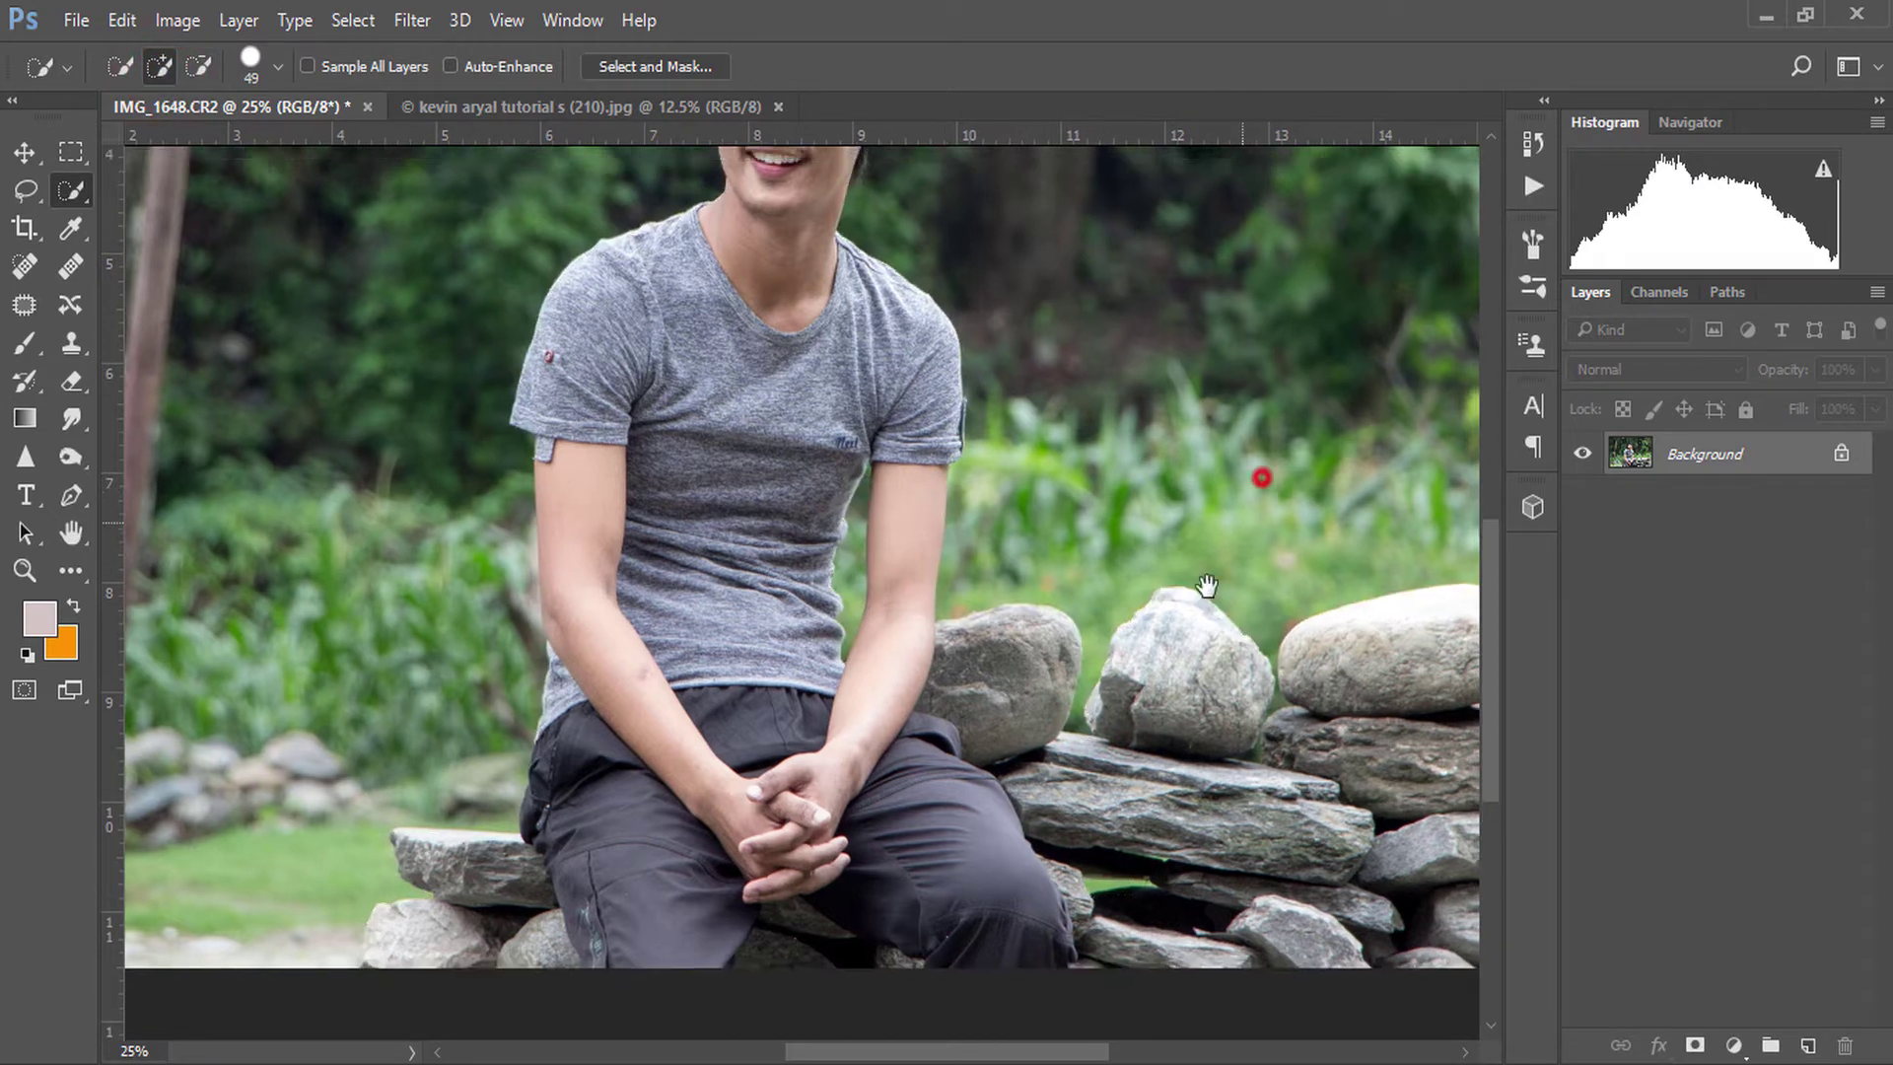
pyautogui.moveTo(1262, 478); pyautogui.dragTo(1150, 700)
pyautogui.click(658, 67)
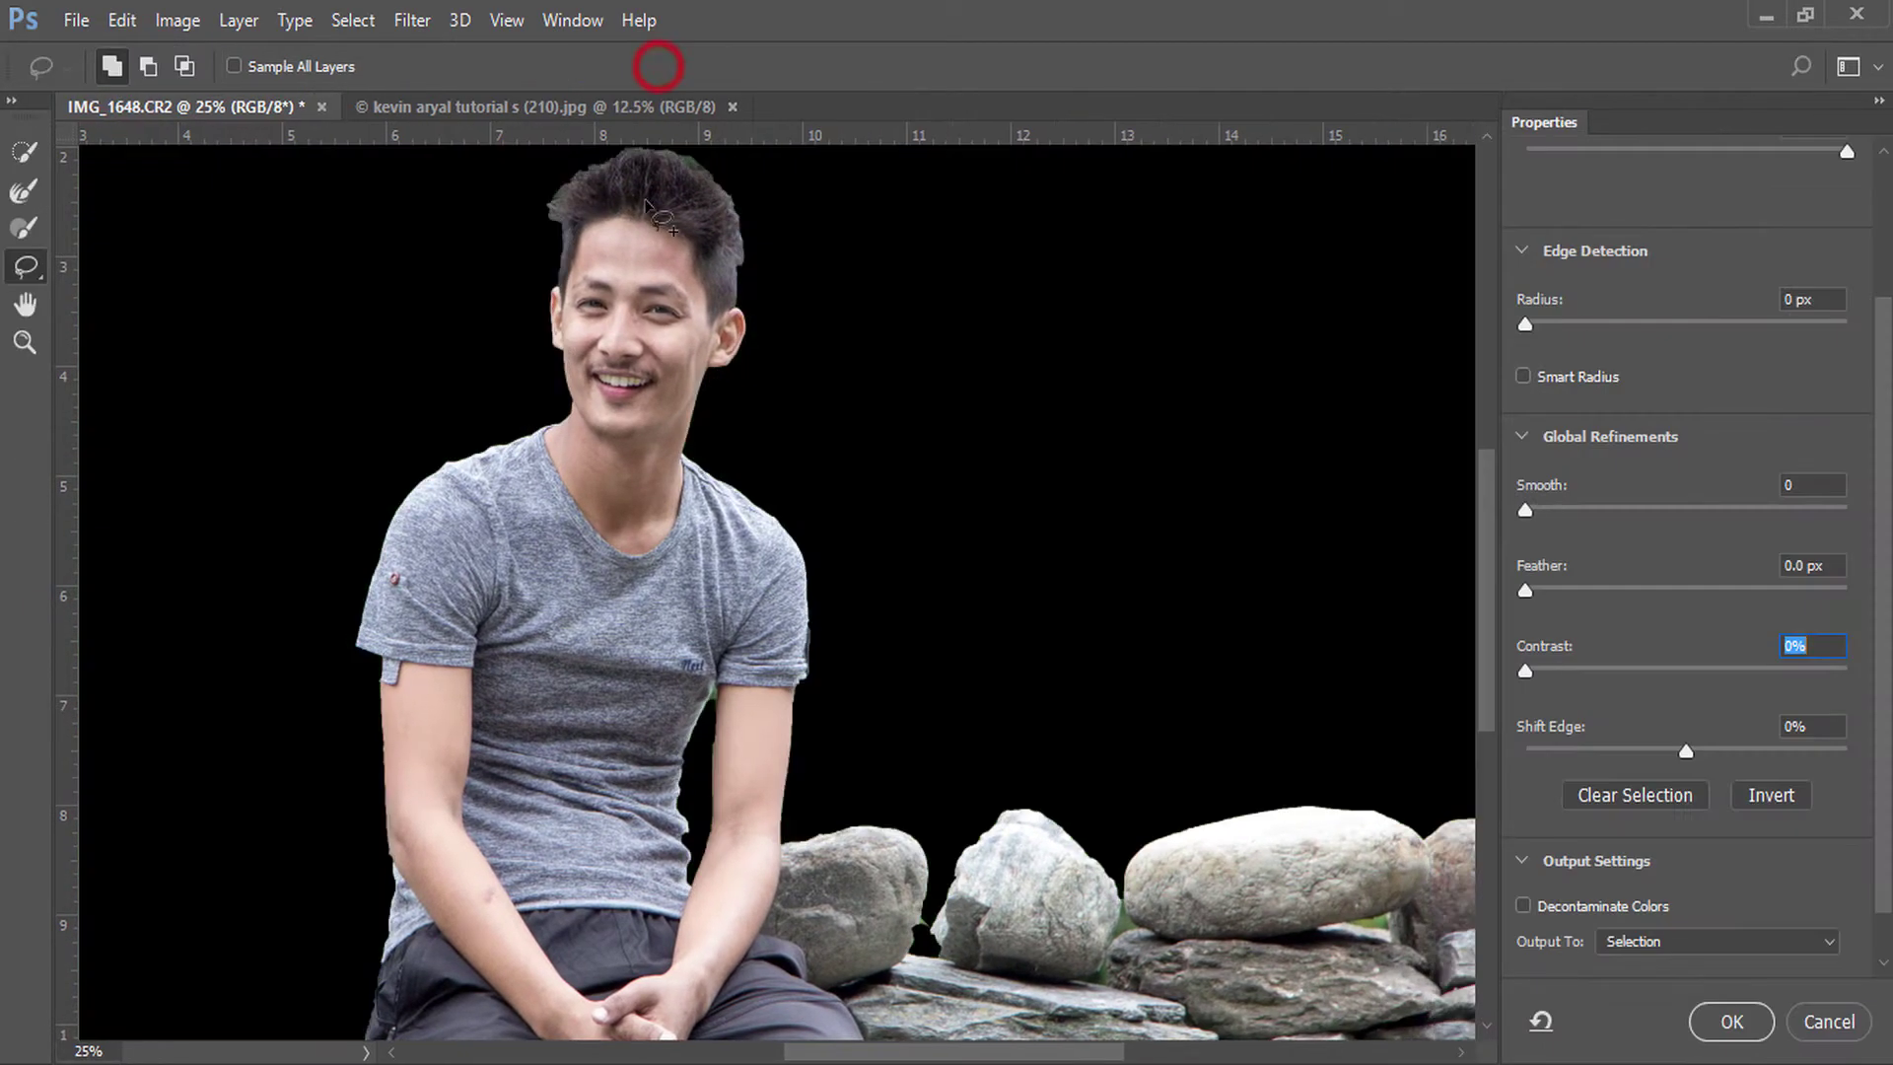
# - Brush the hair edge and set Radius 8 px, Smooth 13, Contrast 21%
pyautogui.click(24, 194)
pyautogui.moveTo(555, 210)
pyautogui.mouseDown()
pyautogui.moveTo(697, 161)
pyautogui.moveTo(752, 226)
pyautogui.moveTo(688, 155)
pyautogui.mouseUp()
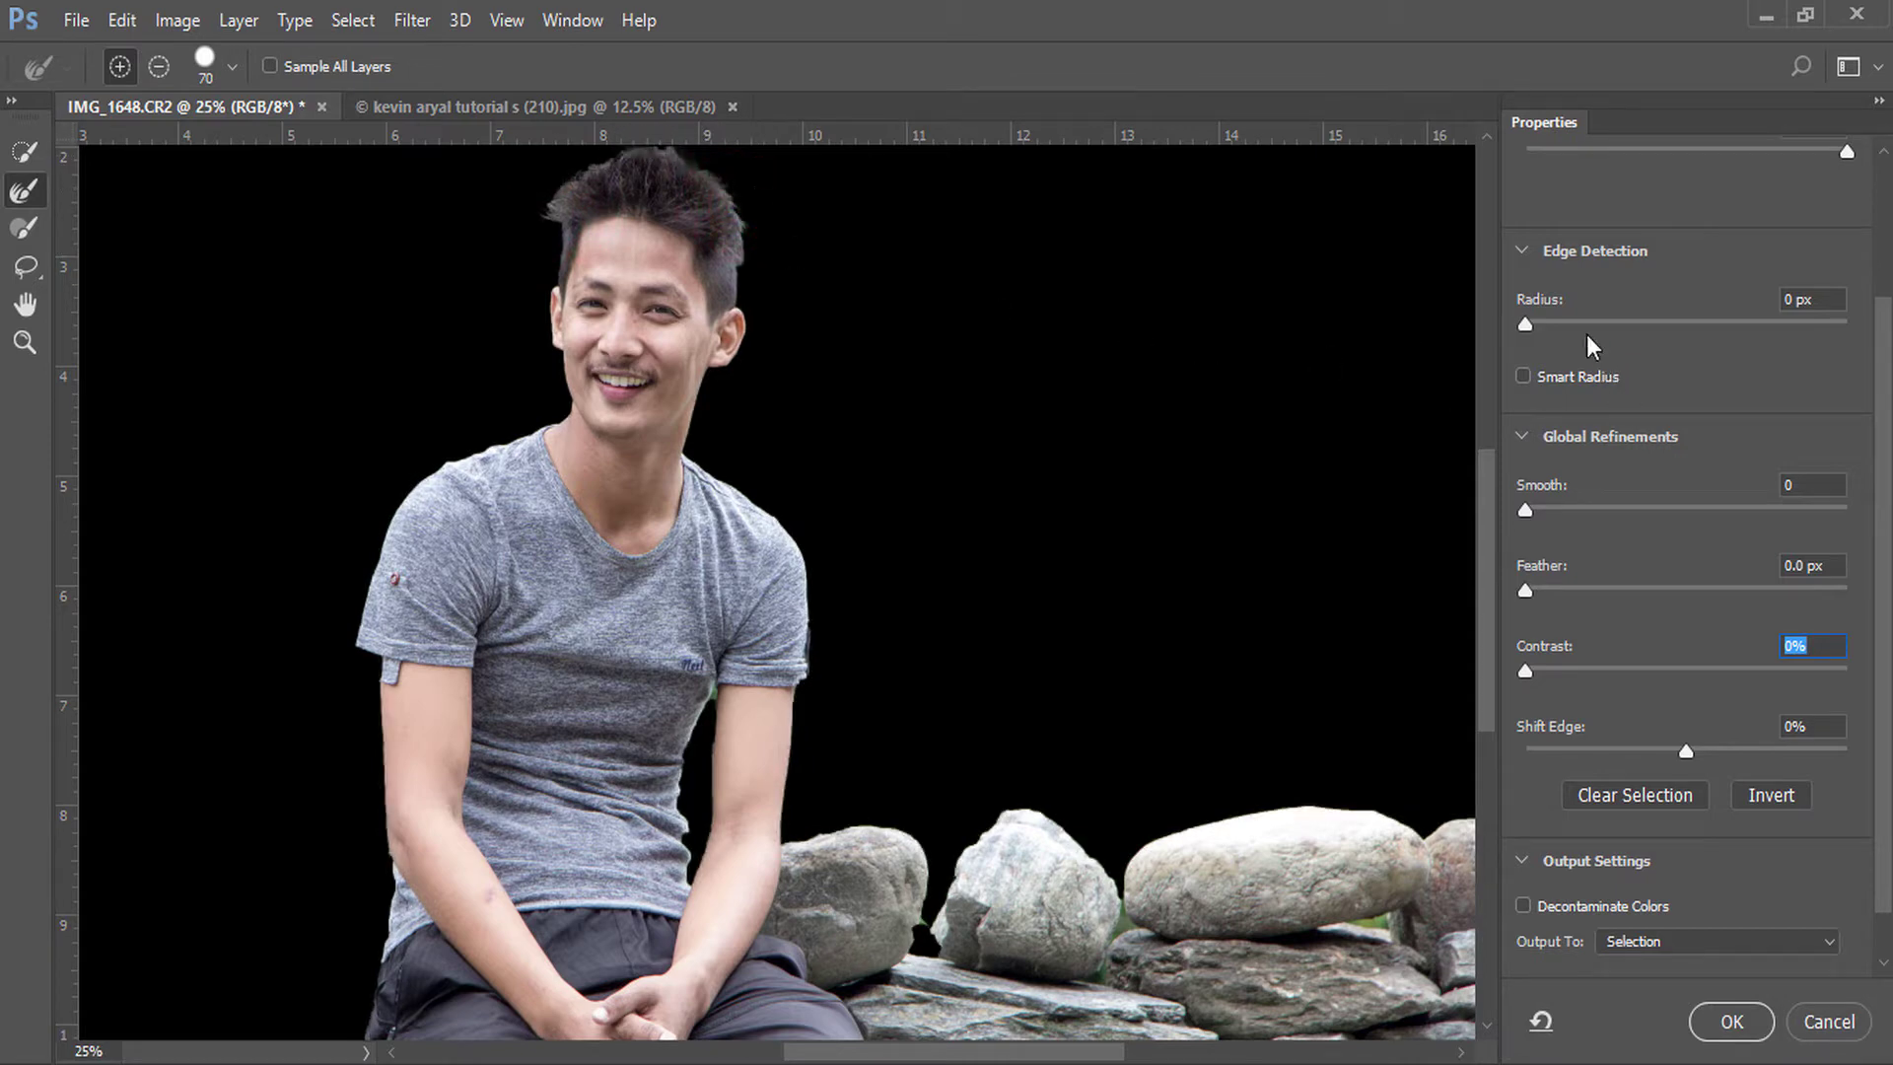
pyautogui.moveTo(1599, 313)
pyautogui.mouseDown()
pyautogui.moveTo(1656, 325)
pyautogui.moveTo(1630, 316)
pyautogui.mouseUp()
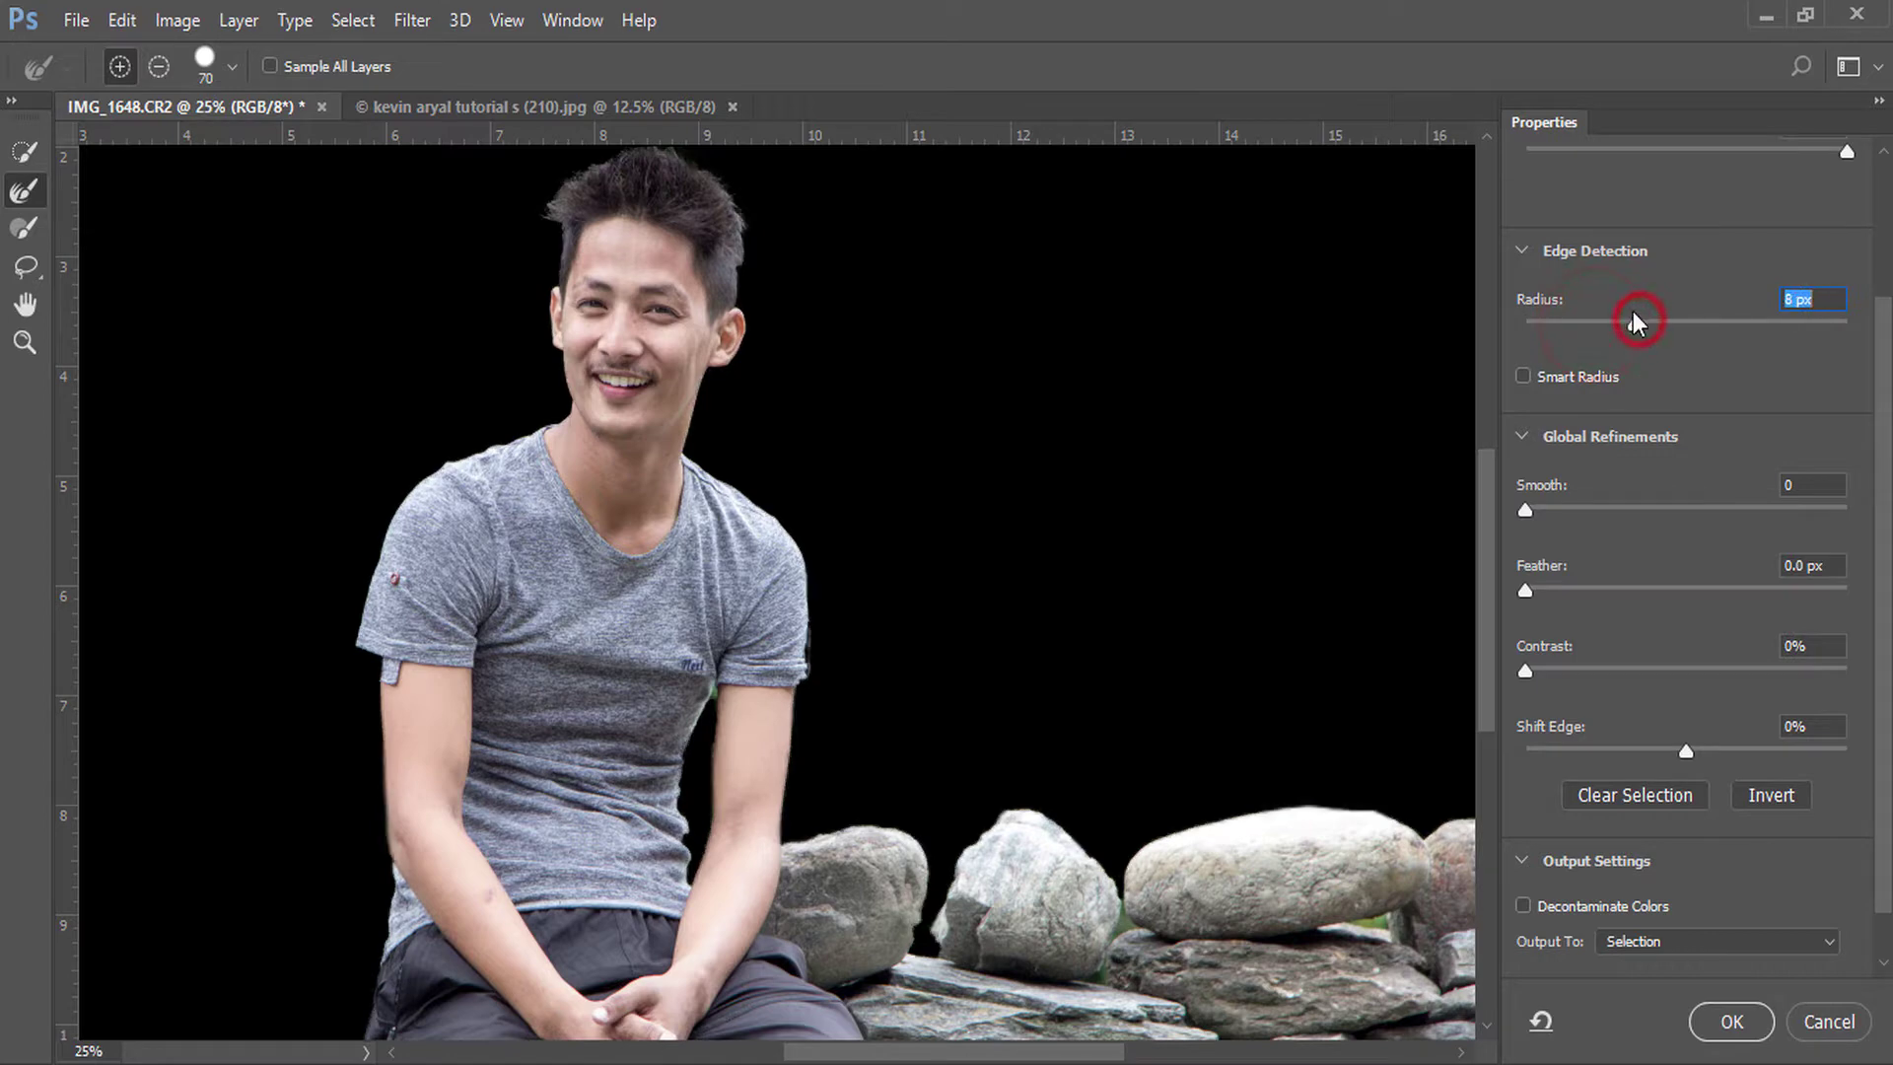
pyautogui.moveTo(1541, 513); pyautogui.dragTo(1567, 508)
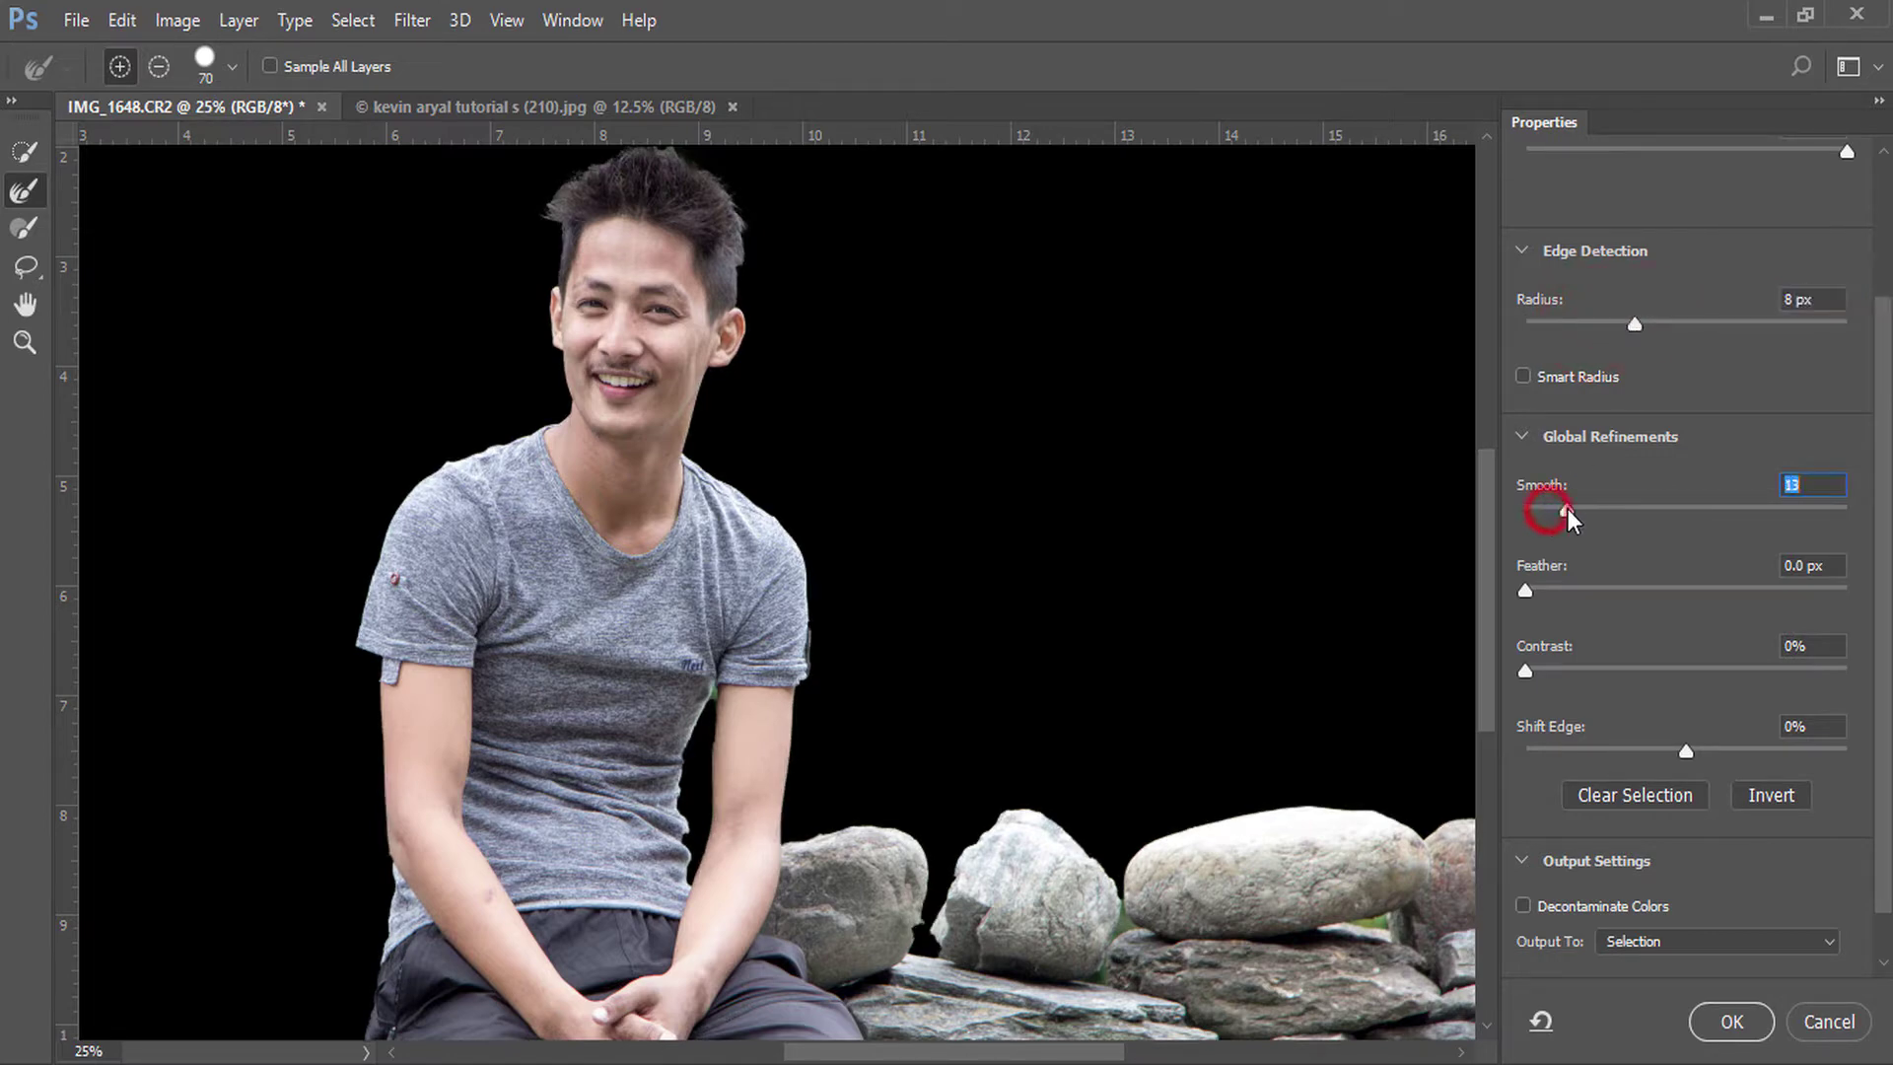
pyautogui.moveTo(1592, 670); pyautogui.dragTo(1593, 670)
# - Output the refinement as a new layer with layer mask and accept it
pyautogui.click(1727, 937)
pyautogui.click(1727, 1021)
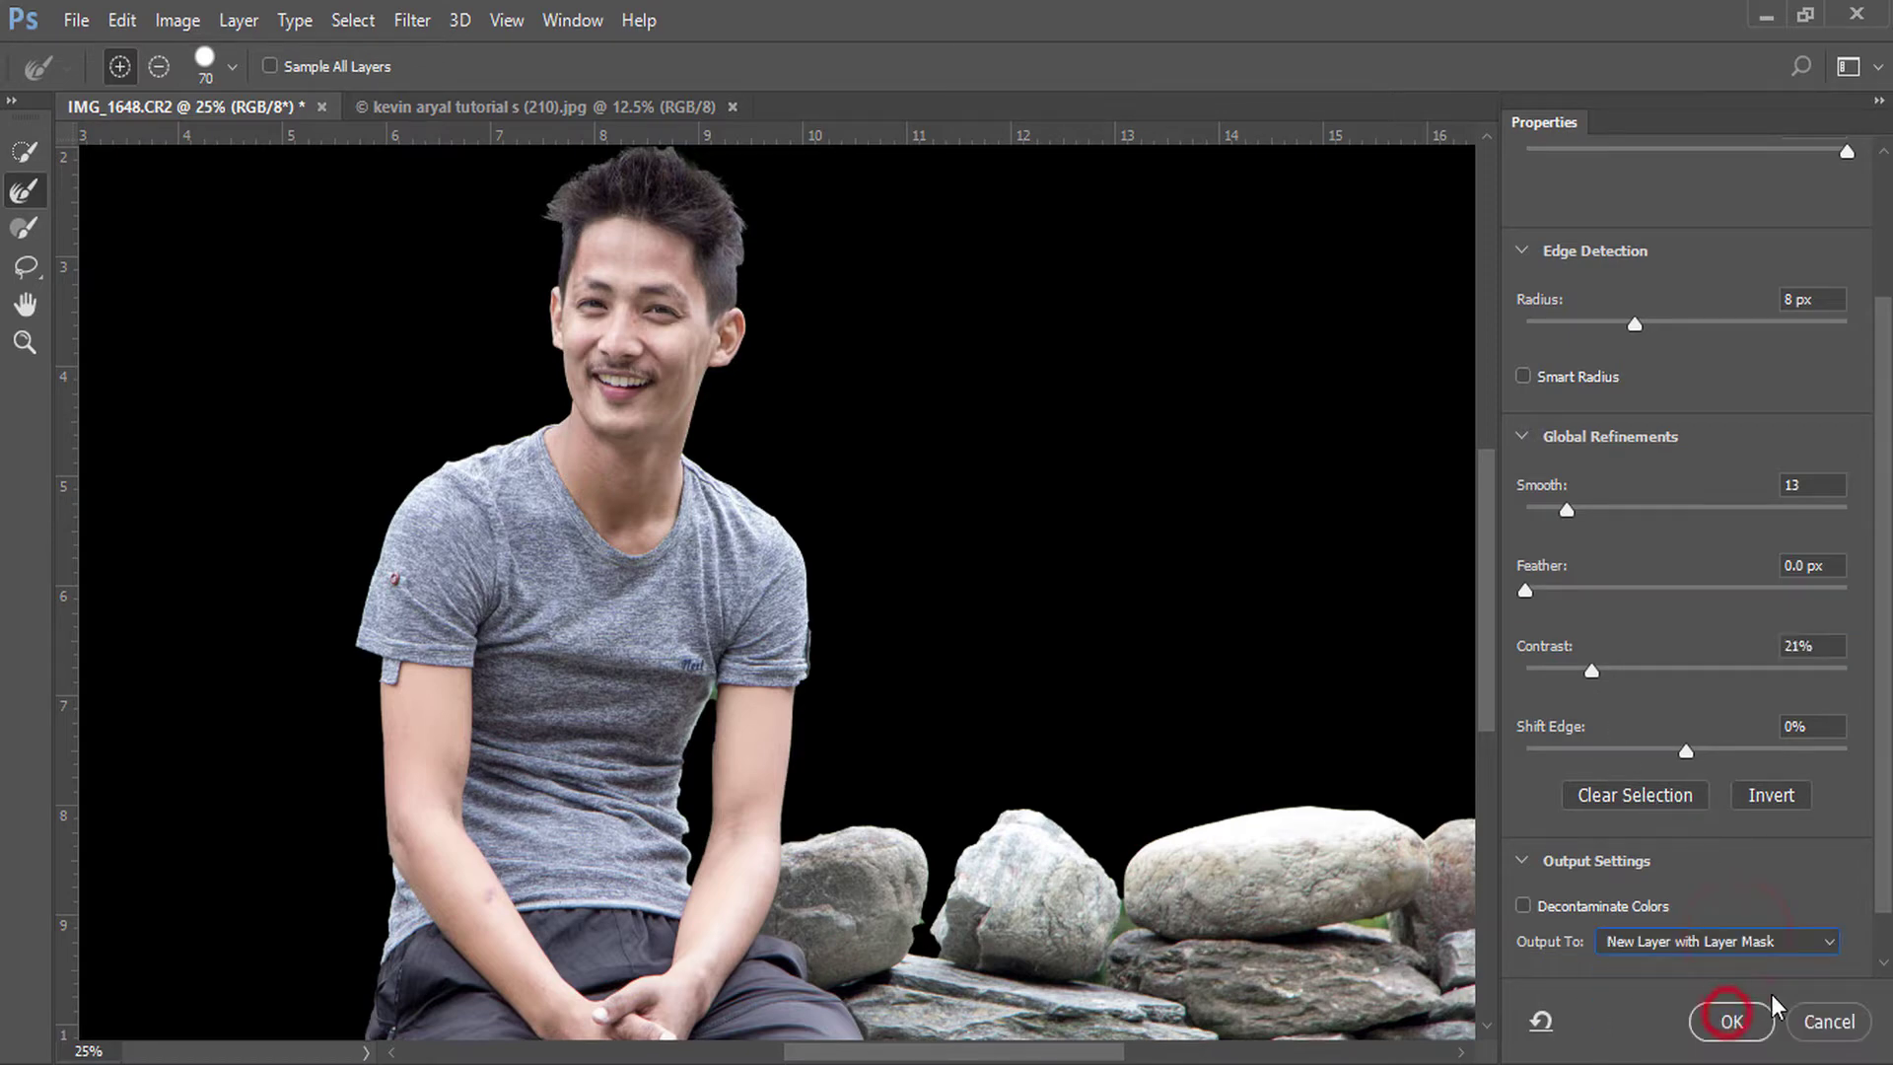
pyautogui.click(1706, 1027)
# - Make black the foreground colour and pick the Brush at 100% opacity and flow
pyautogui.scroll(-2, 933, 608)
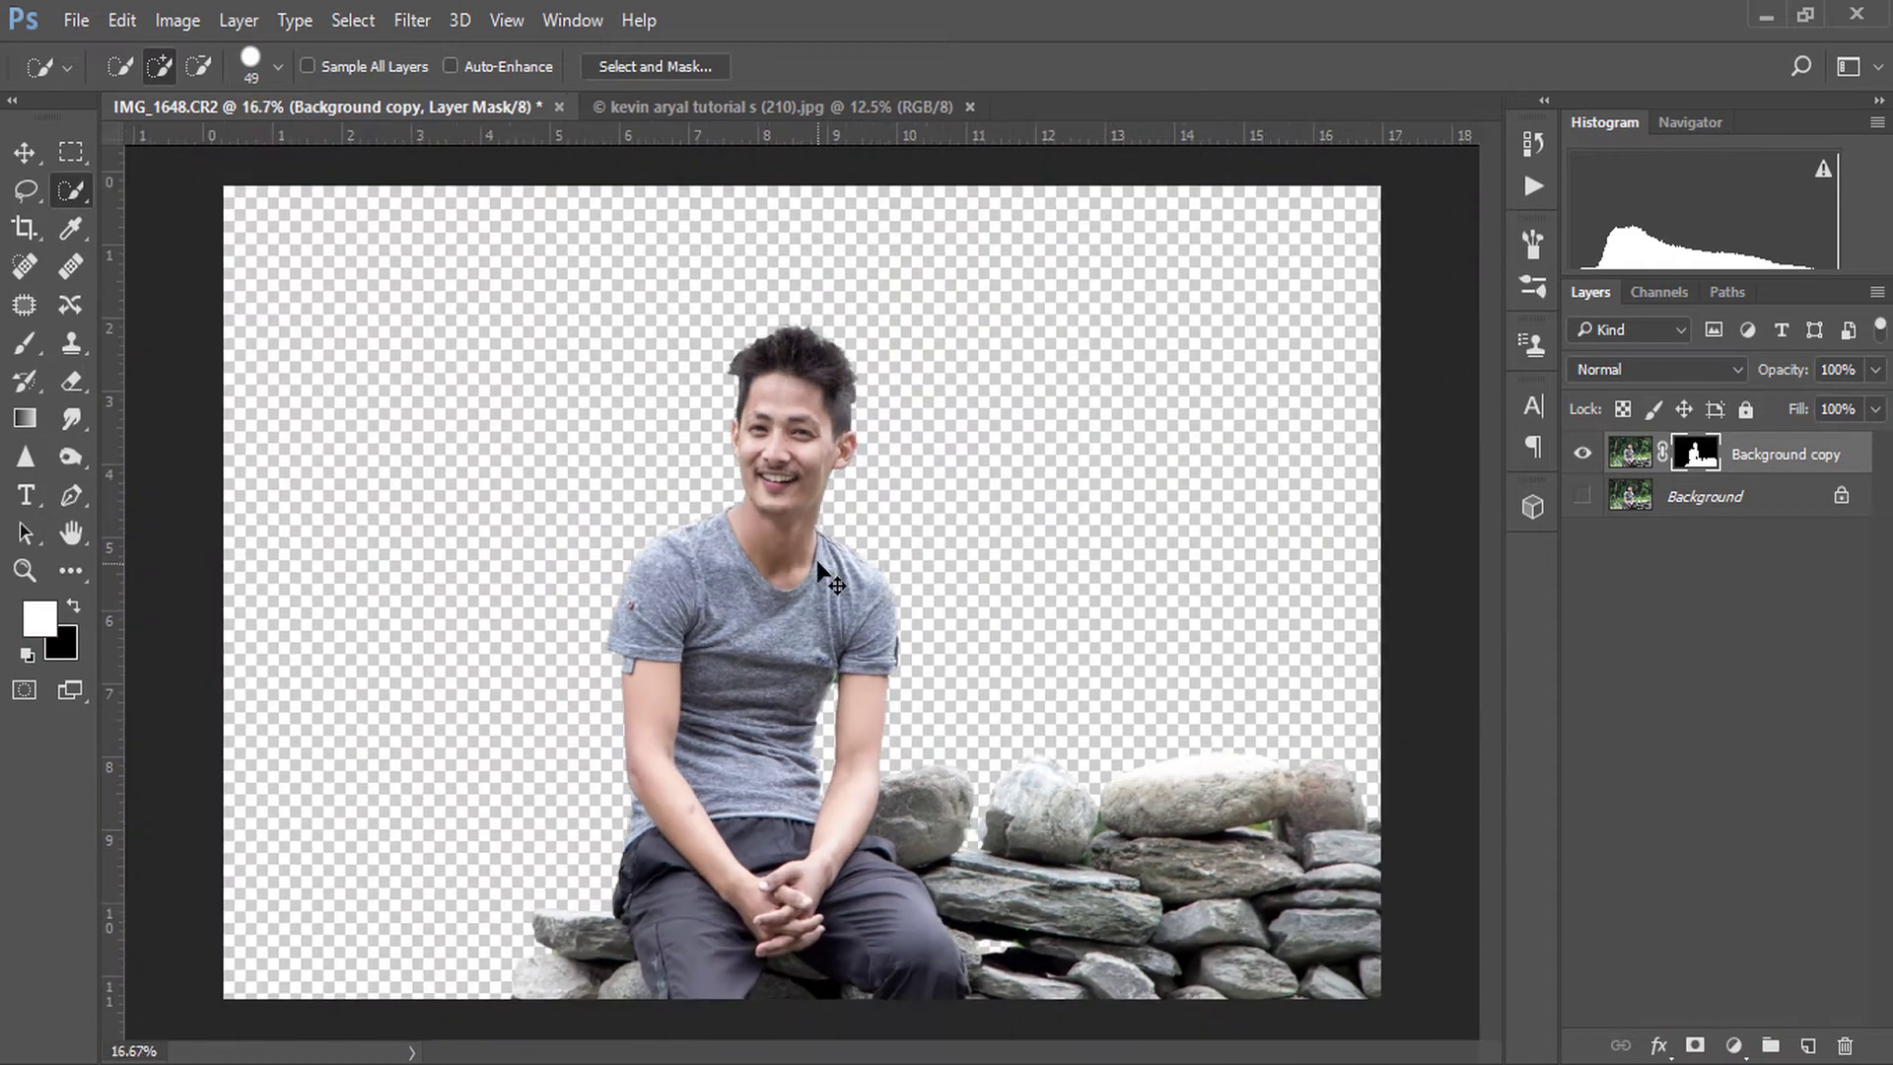
pyautogui.scroll(-1, 833, 499)
pyautogui.scroll(3, 947, 490)
pyautogui.scroll(-1, 869, 444)
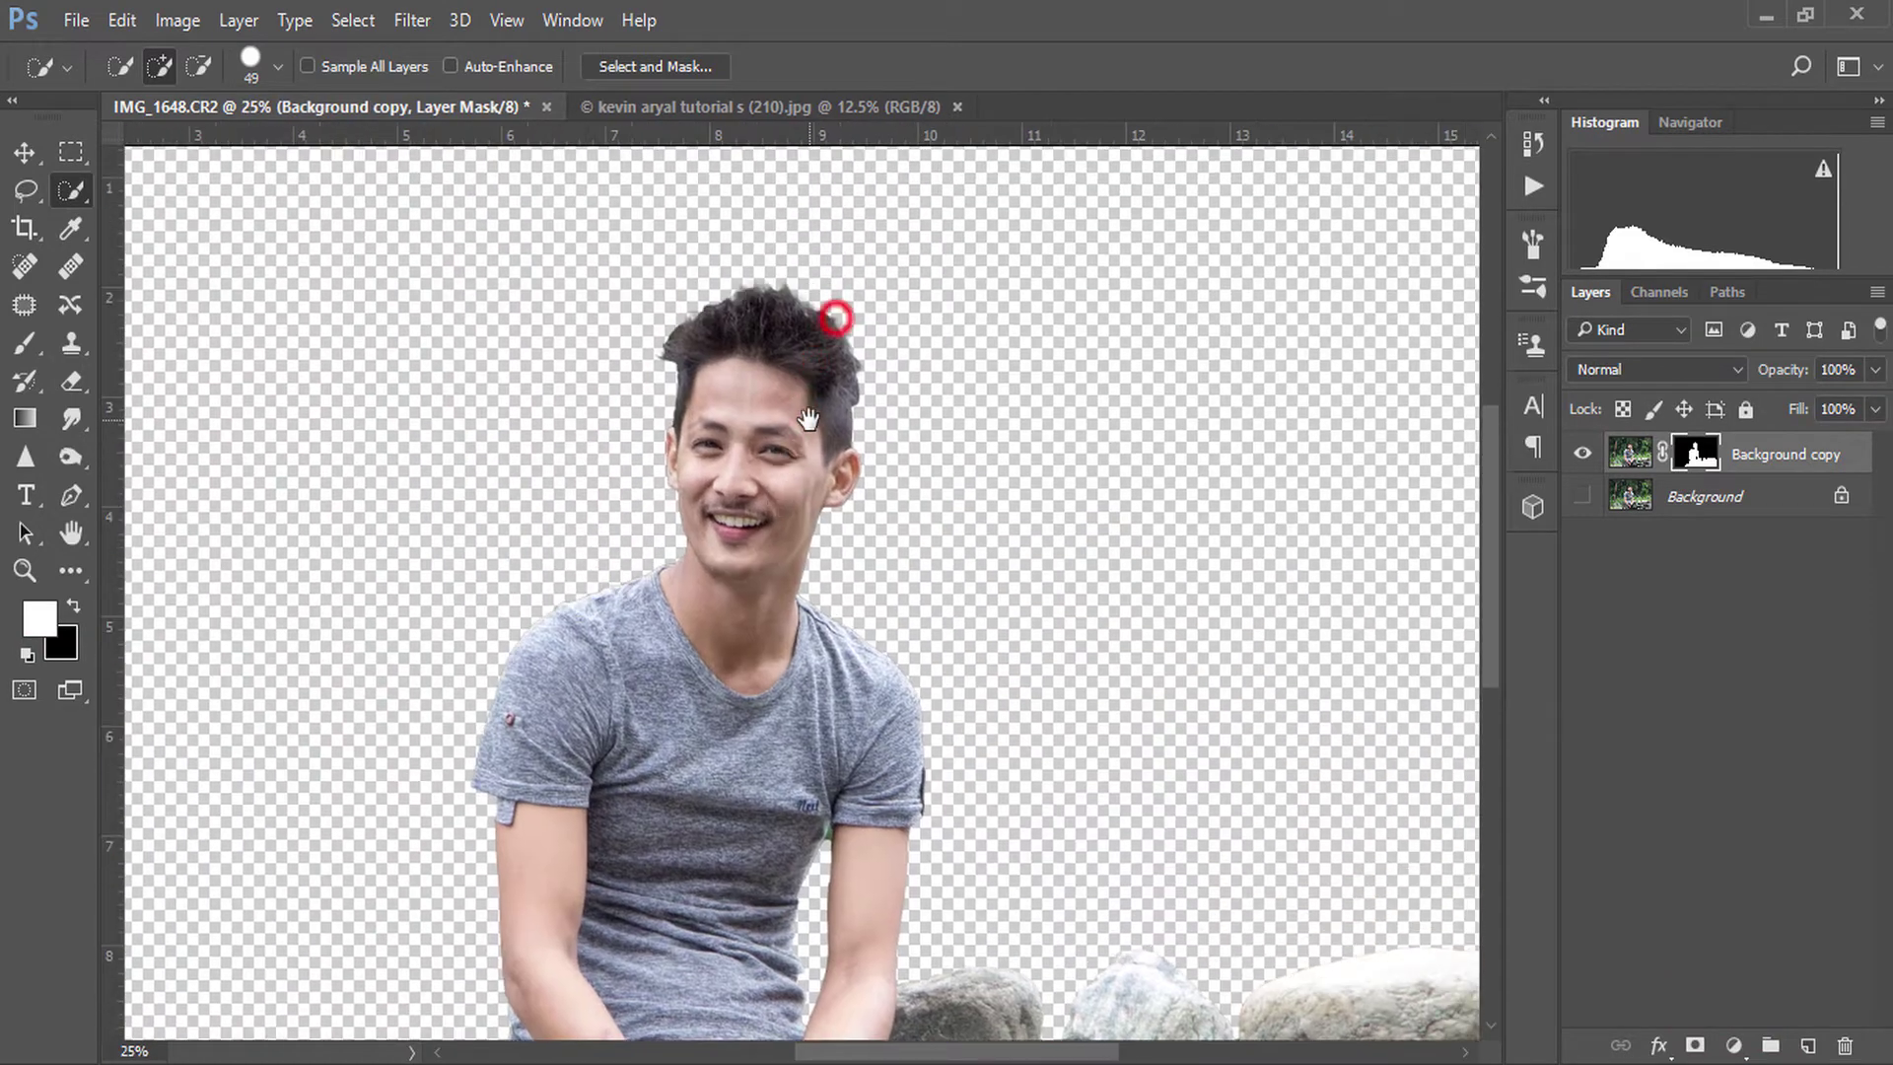
pyautogui.scroll(2, 834, 303)
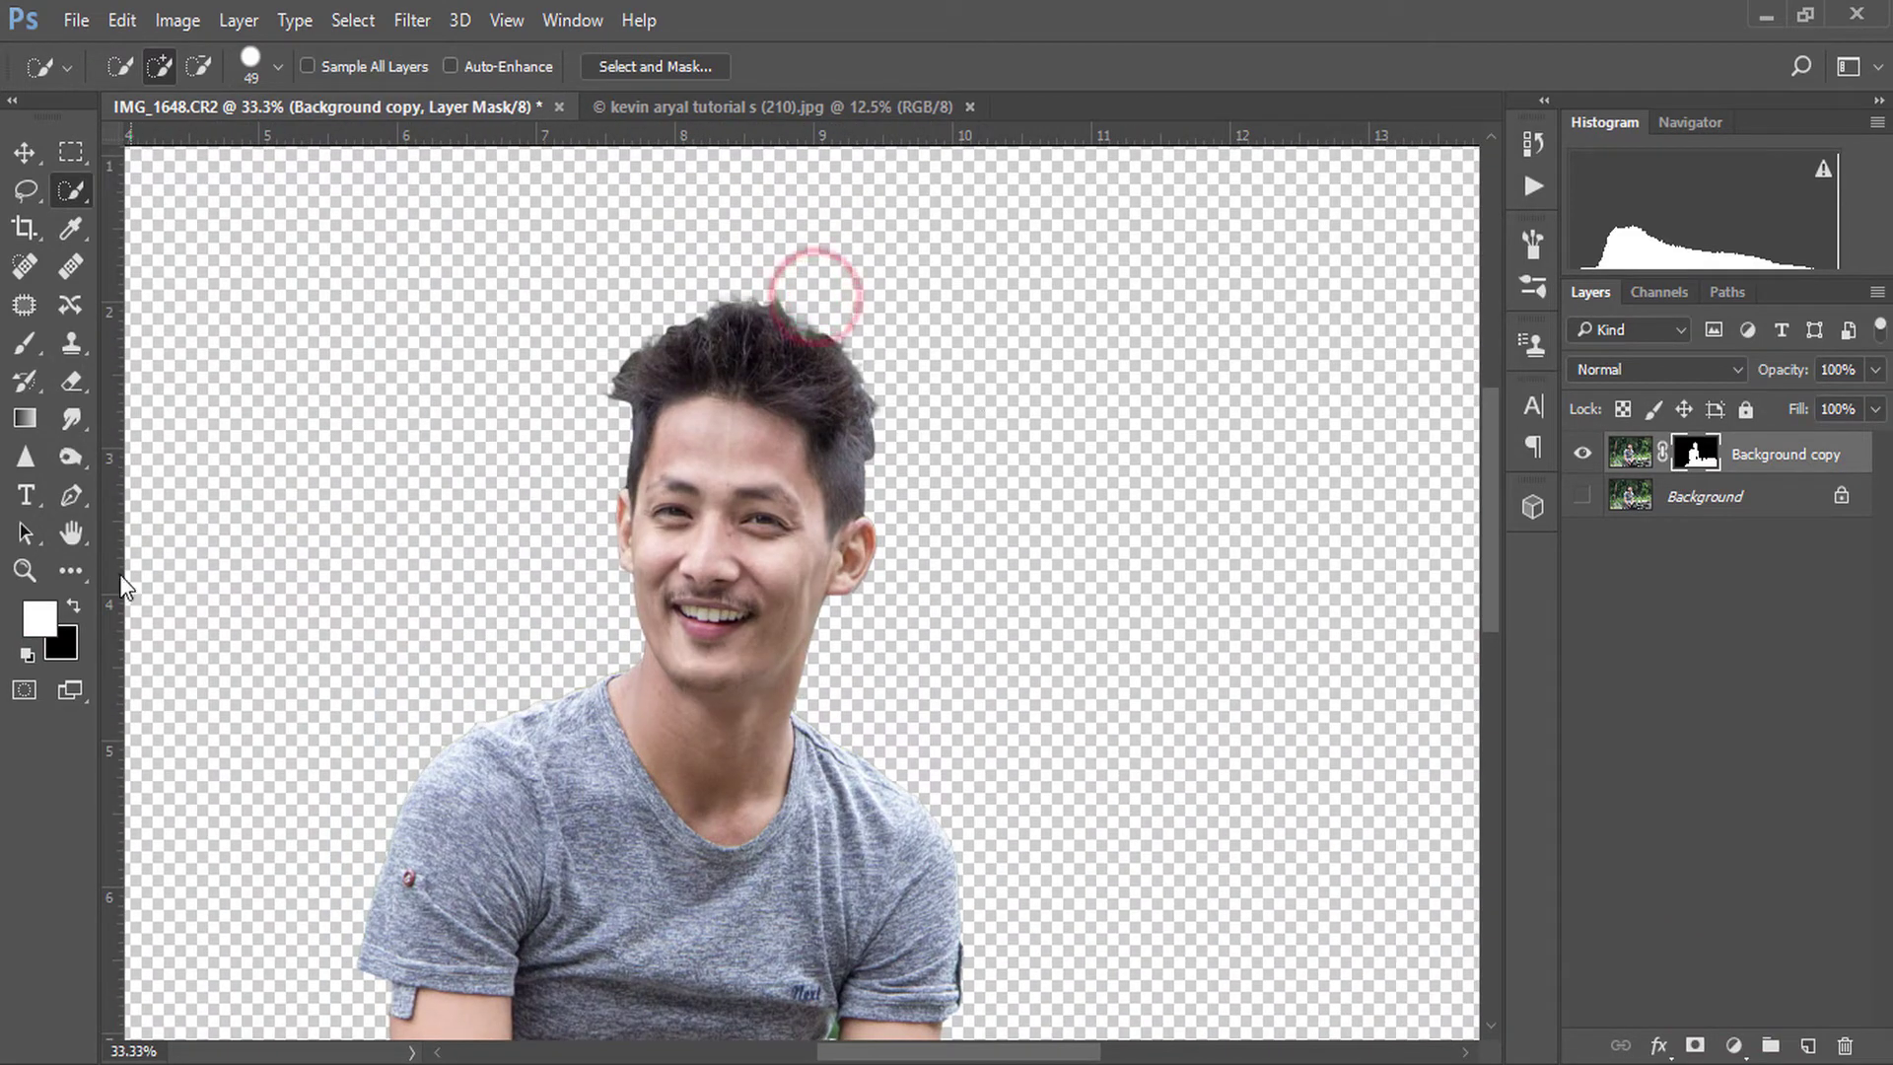
pyautogui.click(74, 605)
pyautogui.click(25, 343)
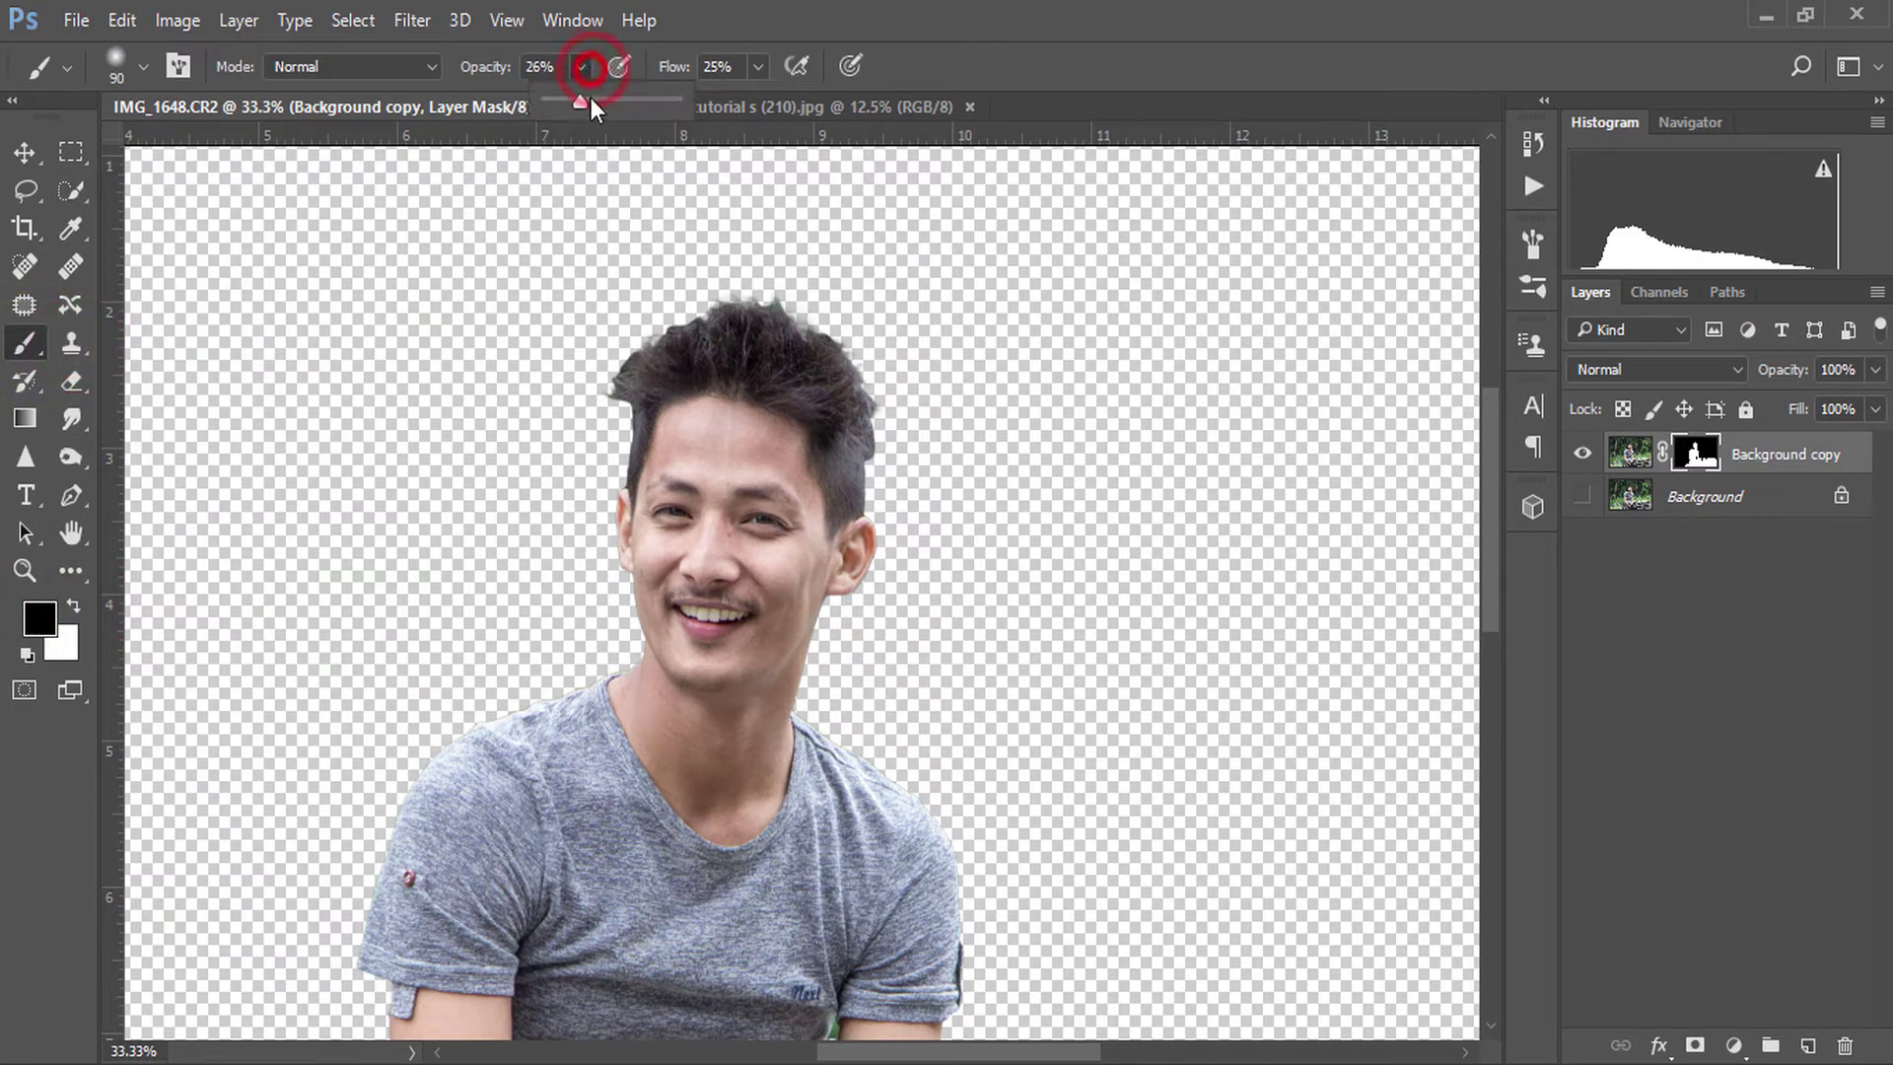
pyautogui.click(761, 67)
pyautogui.moveTo(729, 102); pyautogui.dragTo(832, 101)
# - Paint out the stray hair fringe on the mask with a 90 px soft brush
pyautogui.rightClick(729, 367)
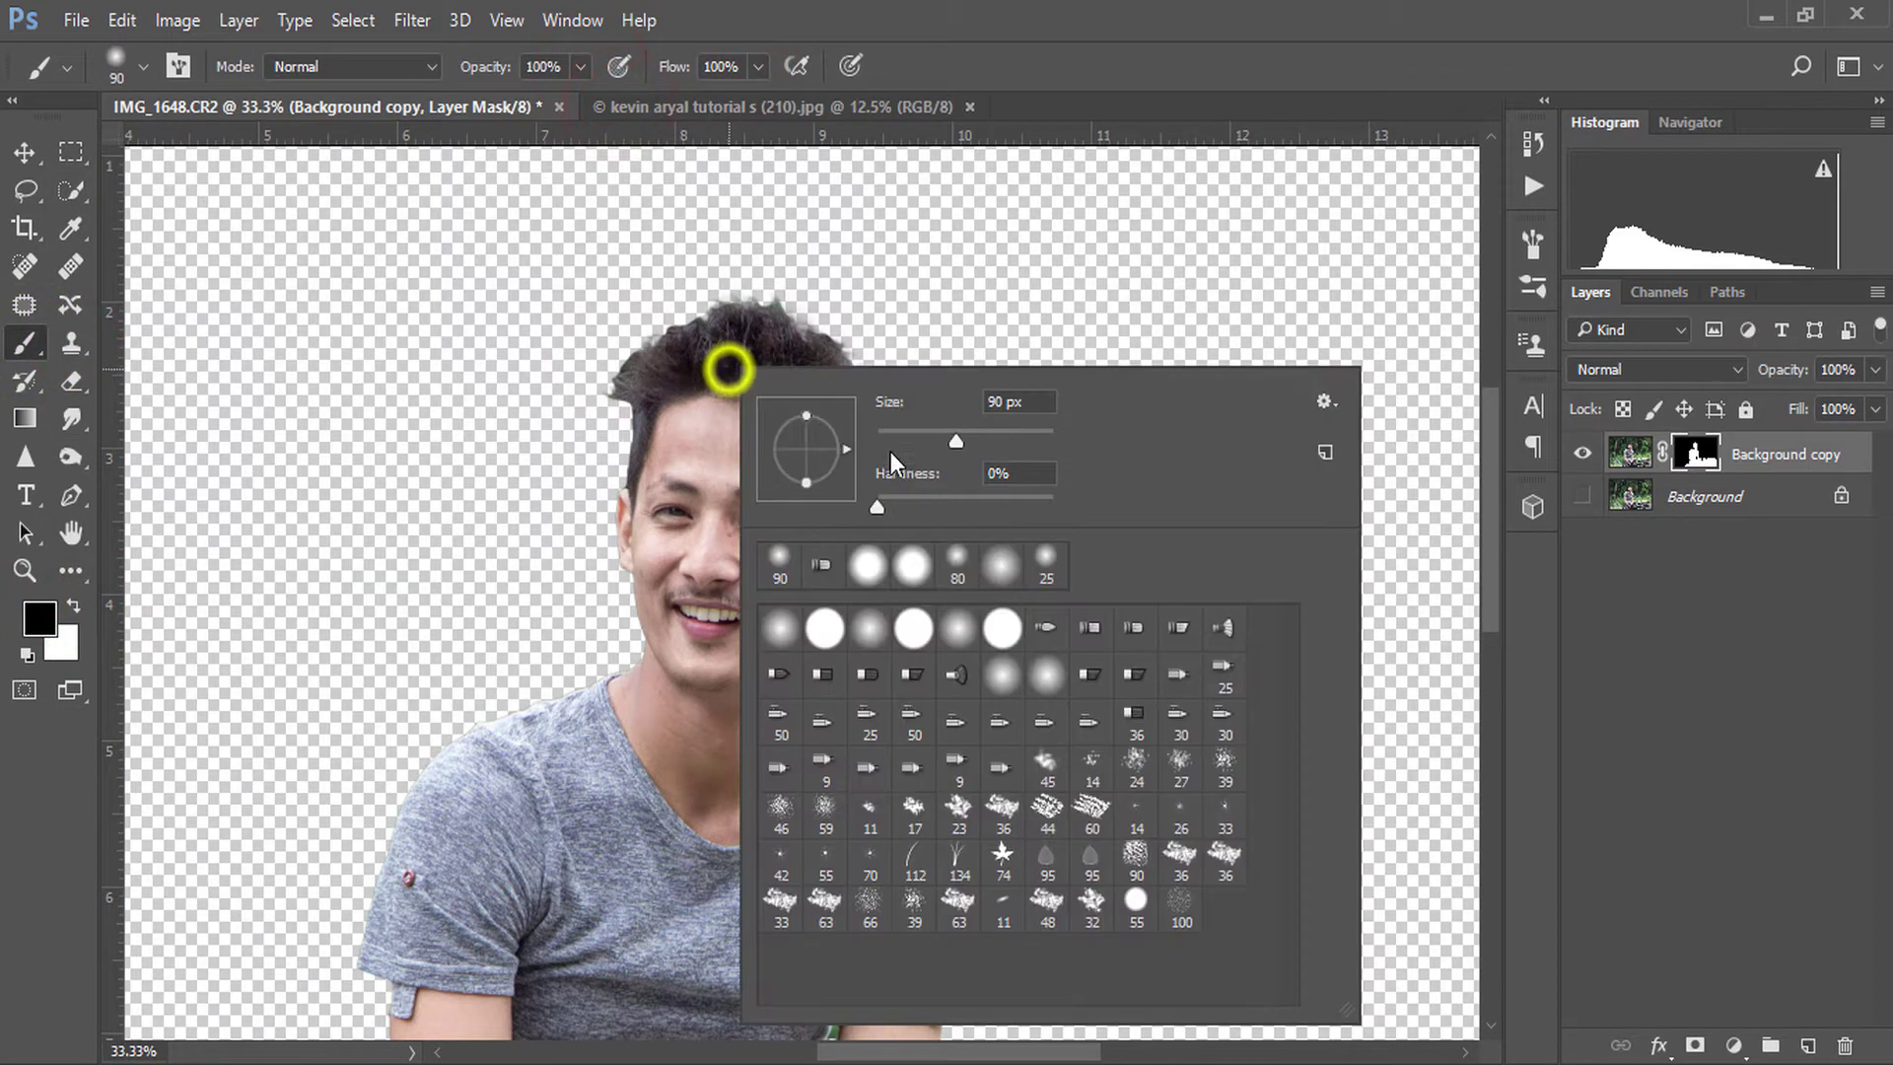
pyautogui.click(911, 506)
pyautogui.click(604, 411)
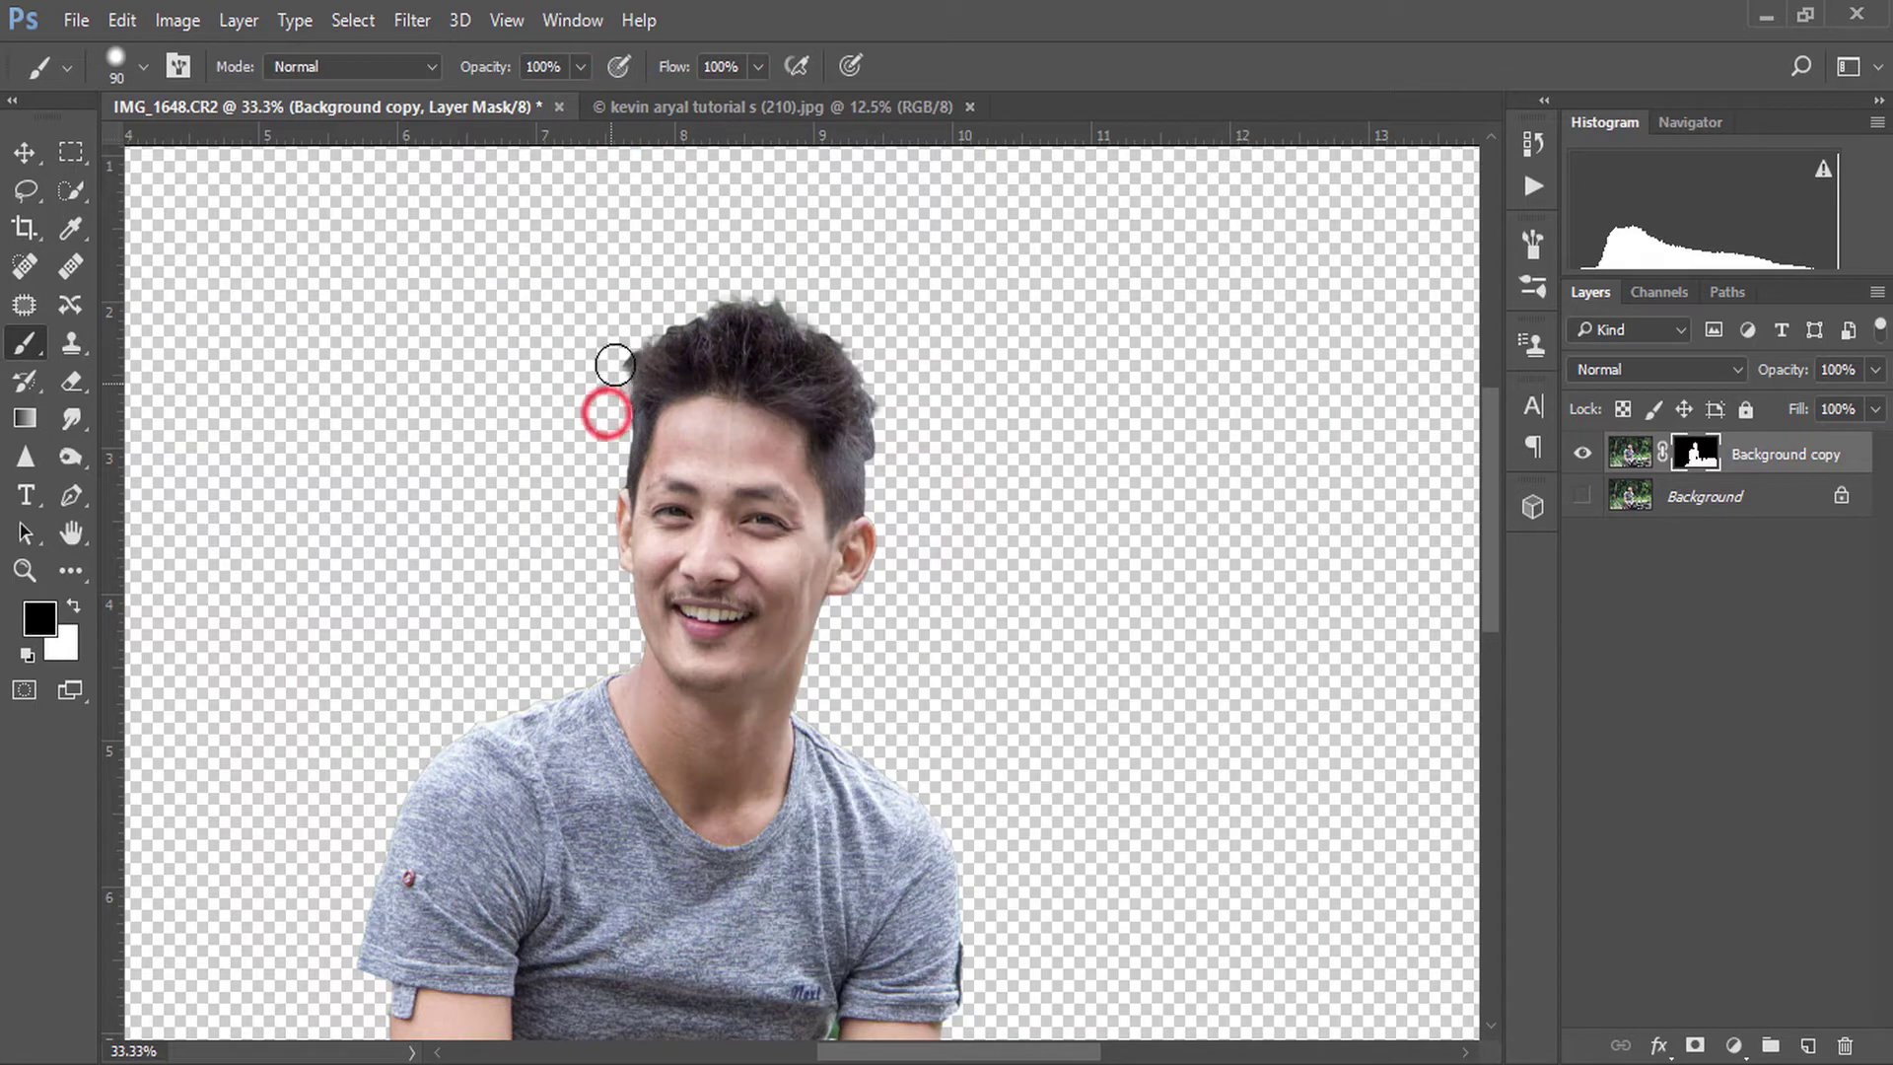
pyautogui.click(884, 453)
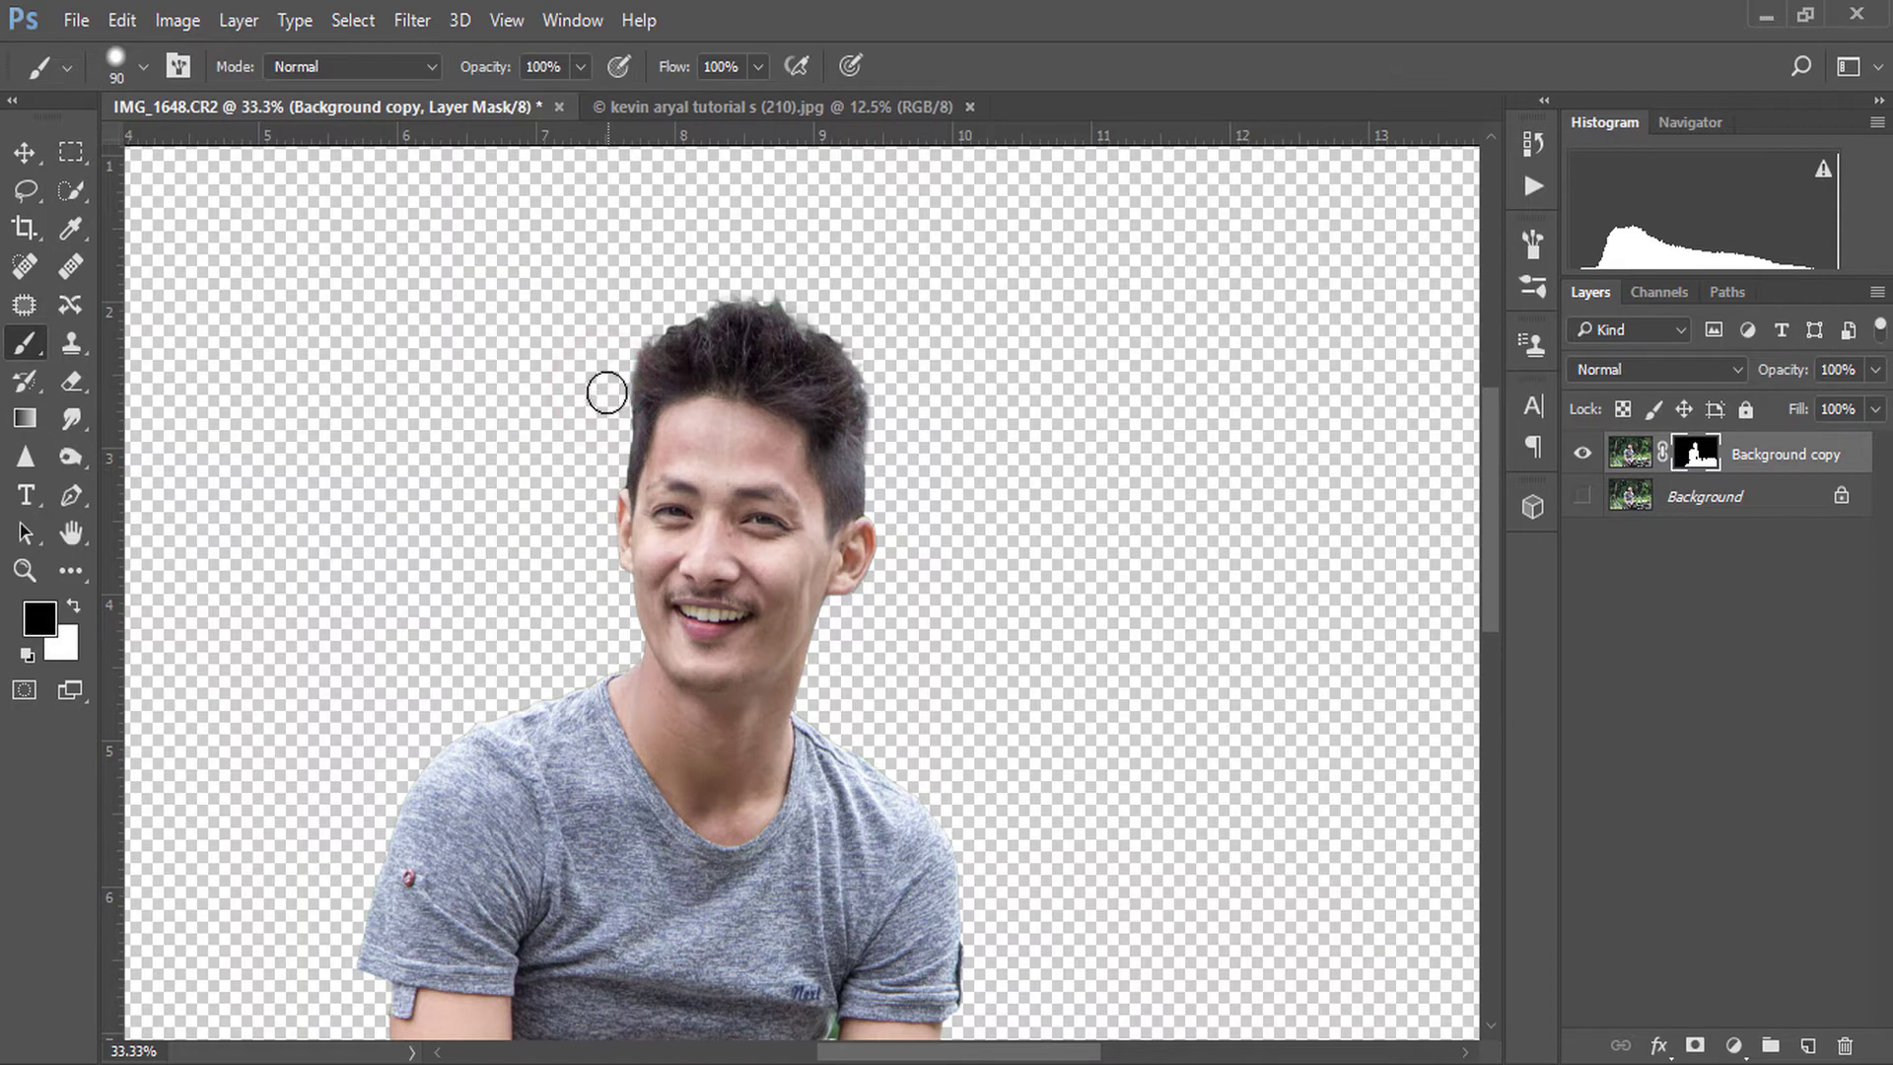
pyautogui.click(24, 154)
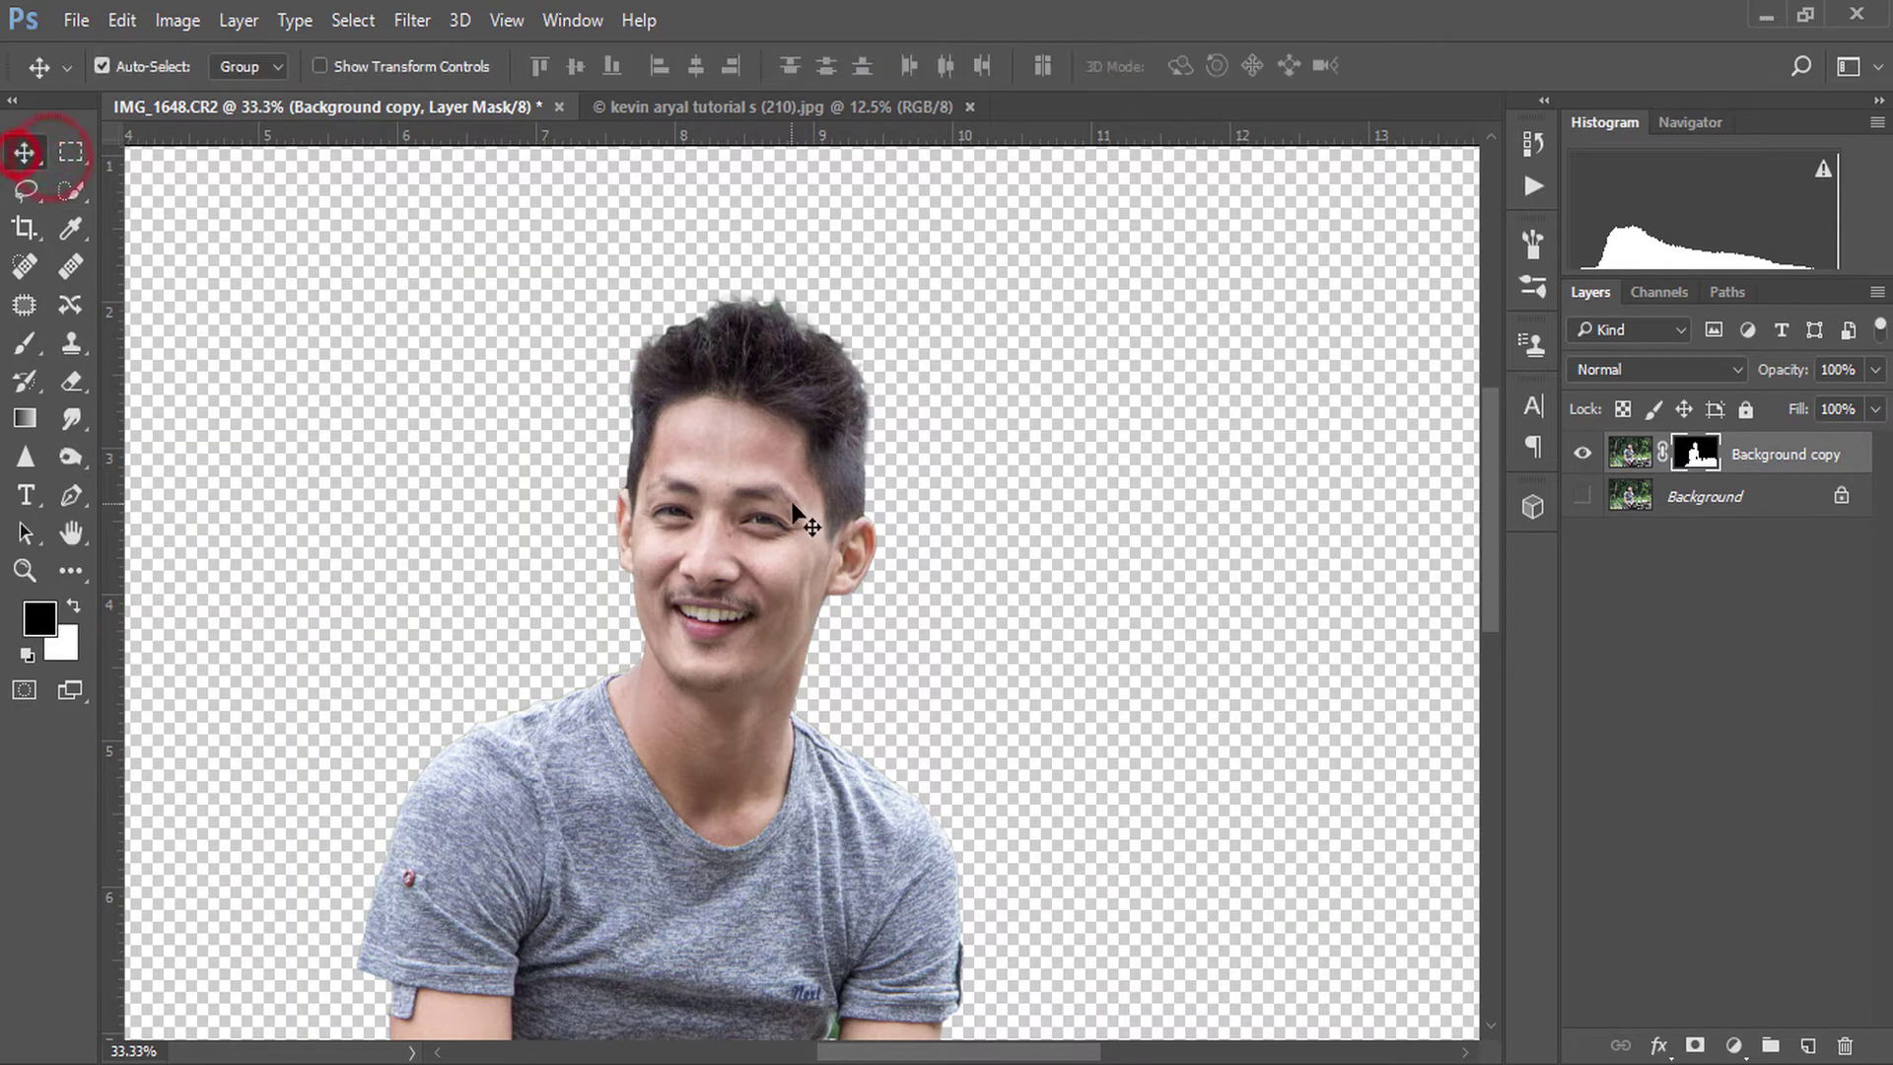
# - Bring the sunset meadow image into the man's document as Layer 1
pyautogui.hotkey('ctrl', '-')
pyautogui.hotkey('ctrl', '-')
pyautogui.click(655, 103)
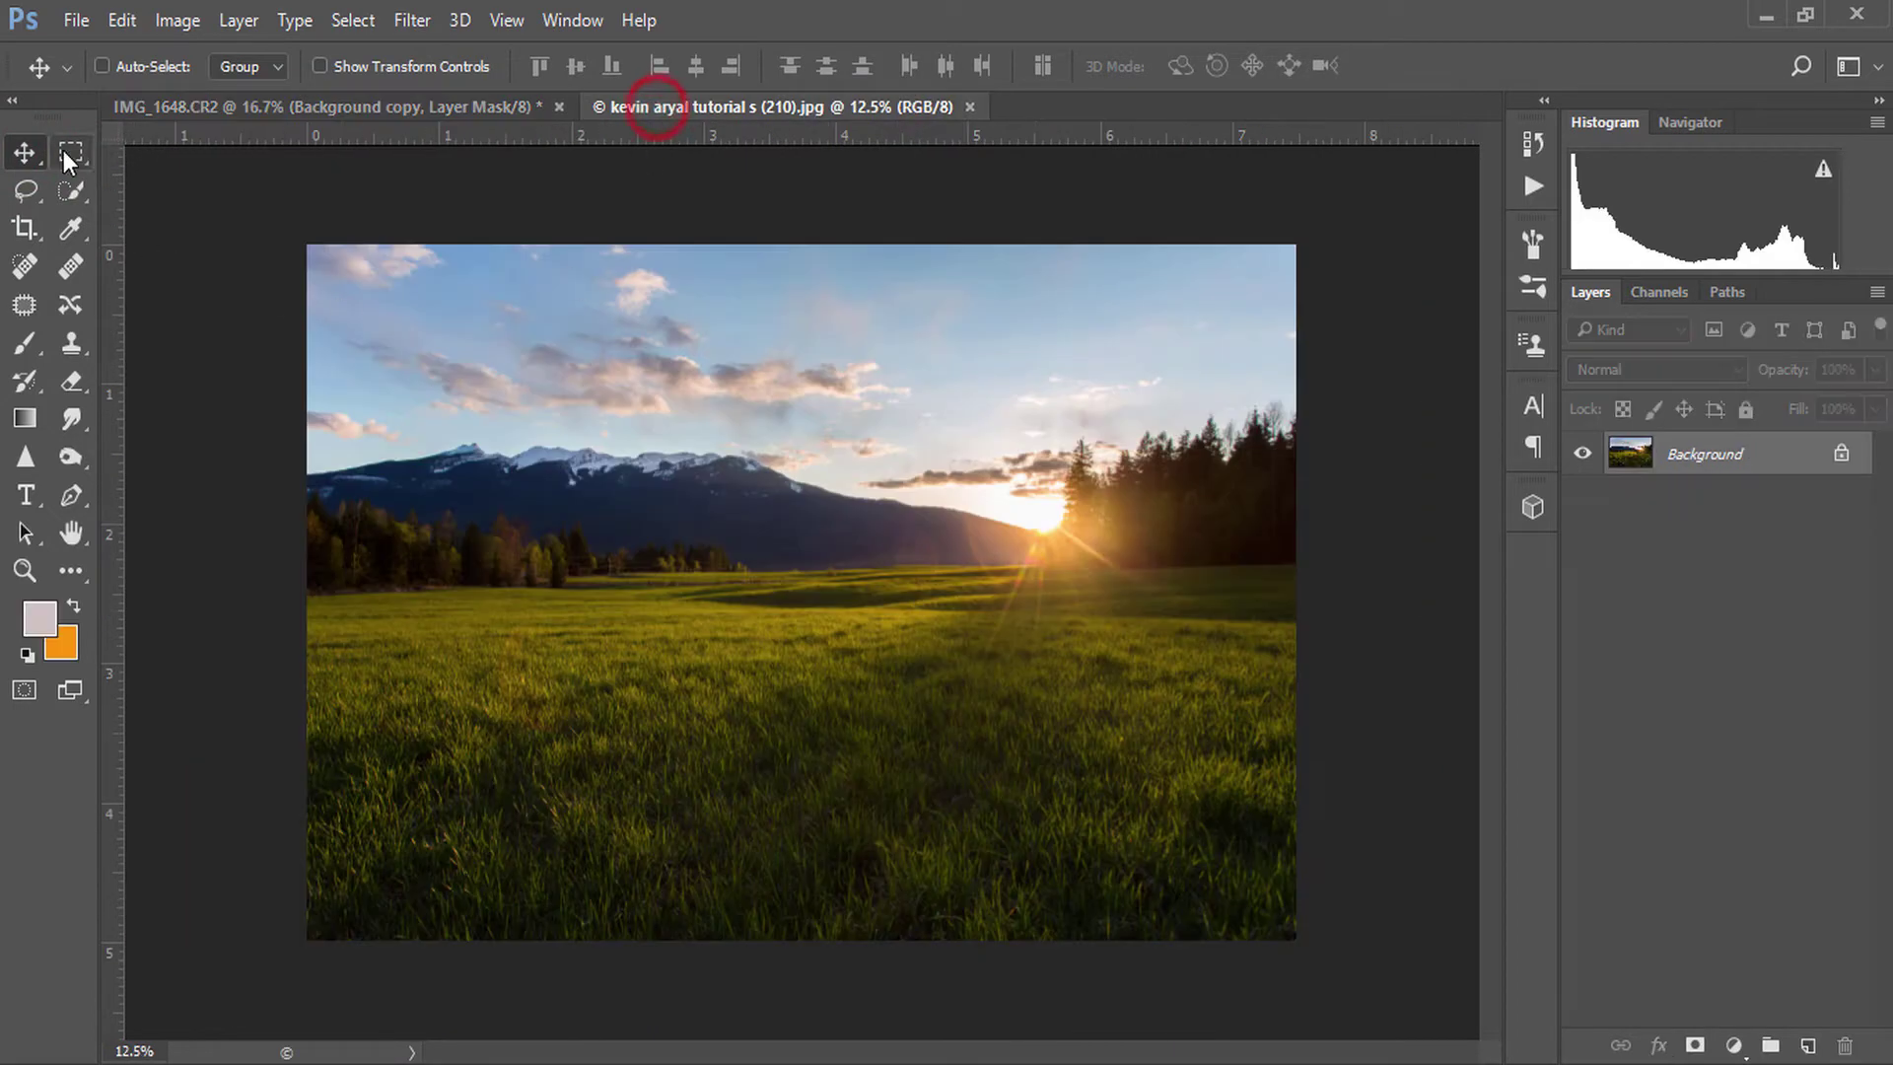
pyautogui.moveTo(813, 597); pyautogui.dragTo(399, 112)
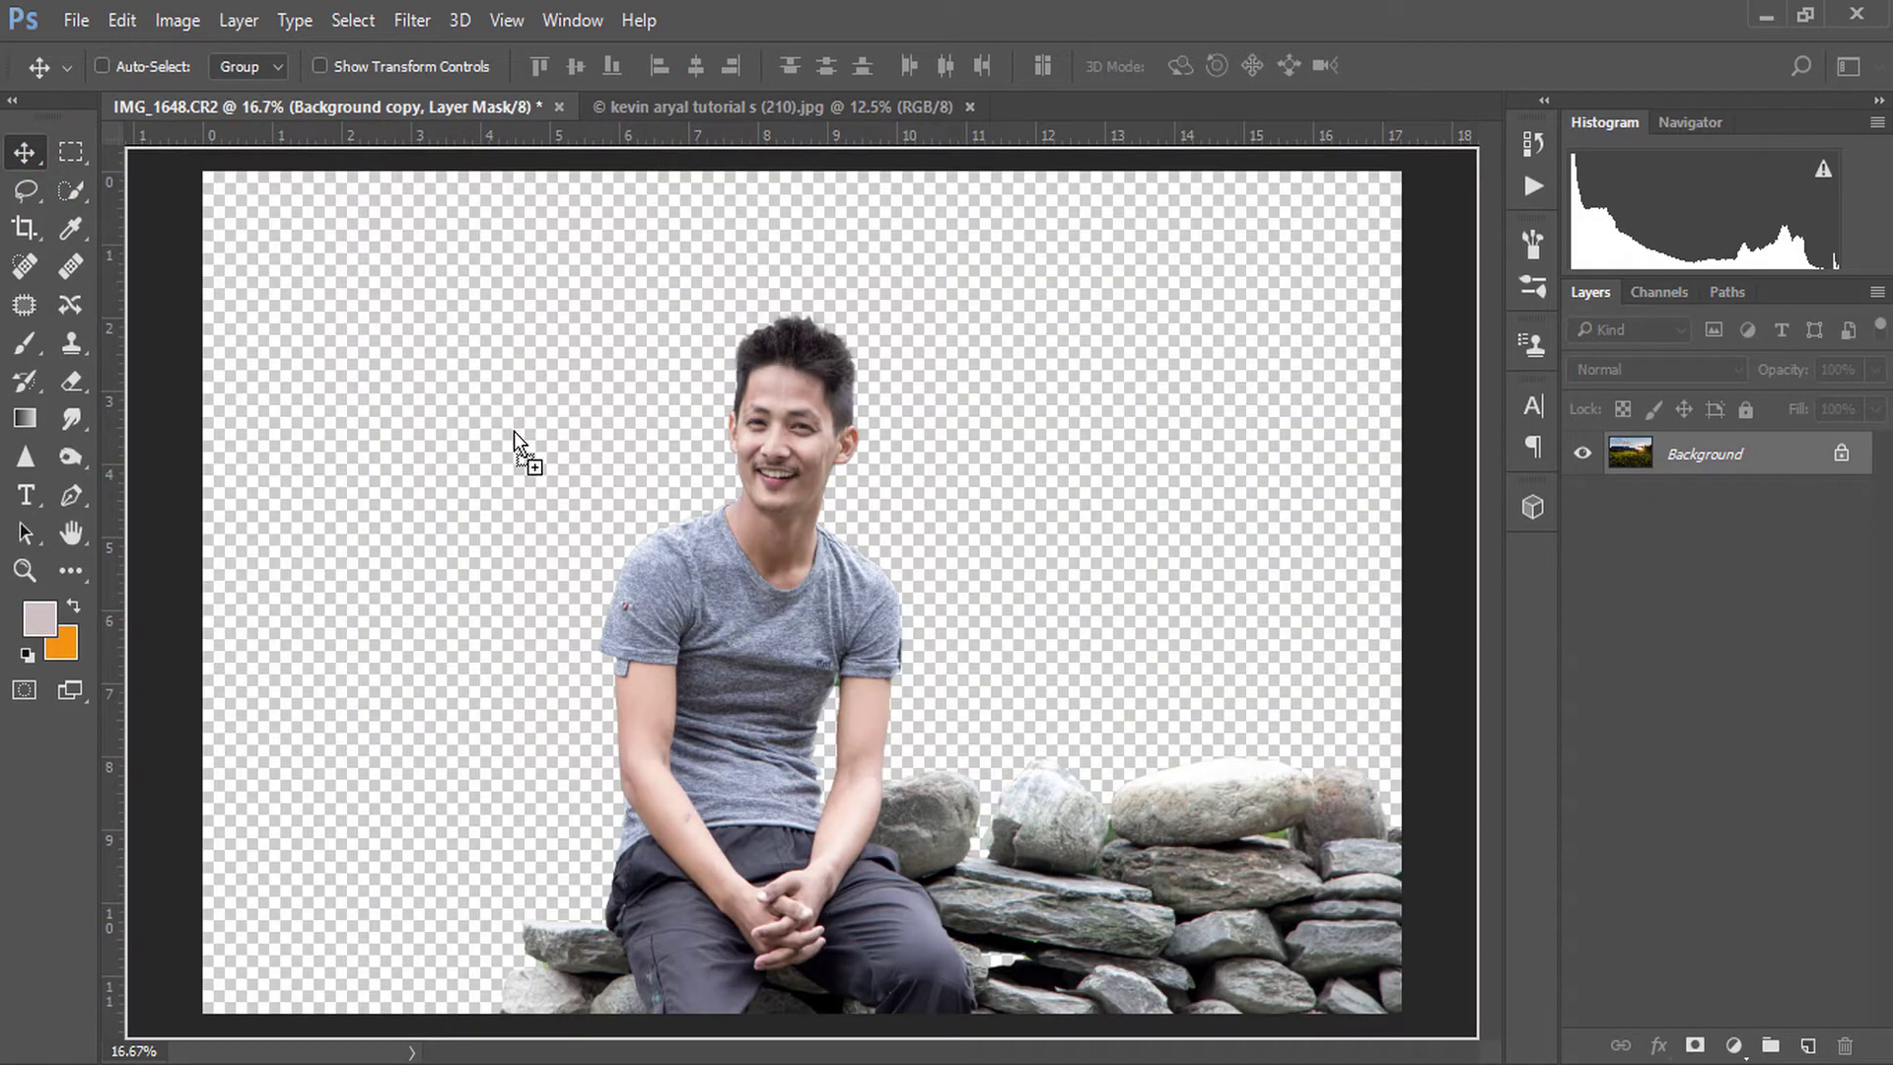
pyautogui.moveTo(399, 111); pyautogui.dragTo(513, 430)
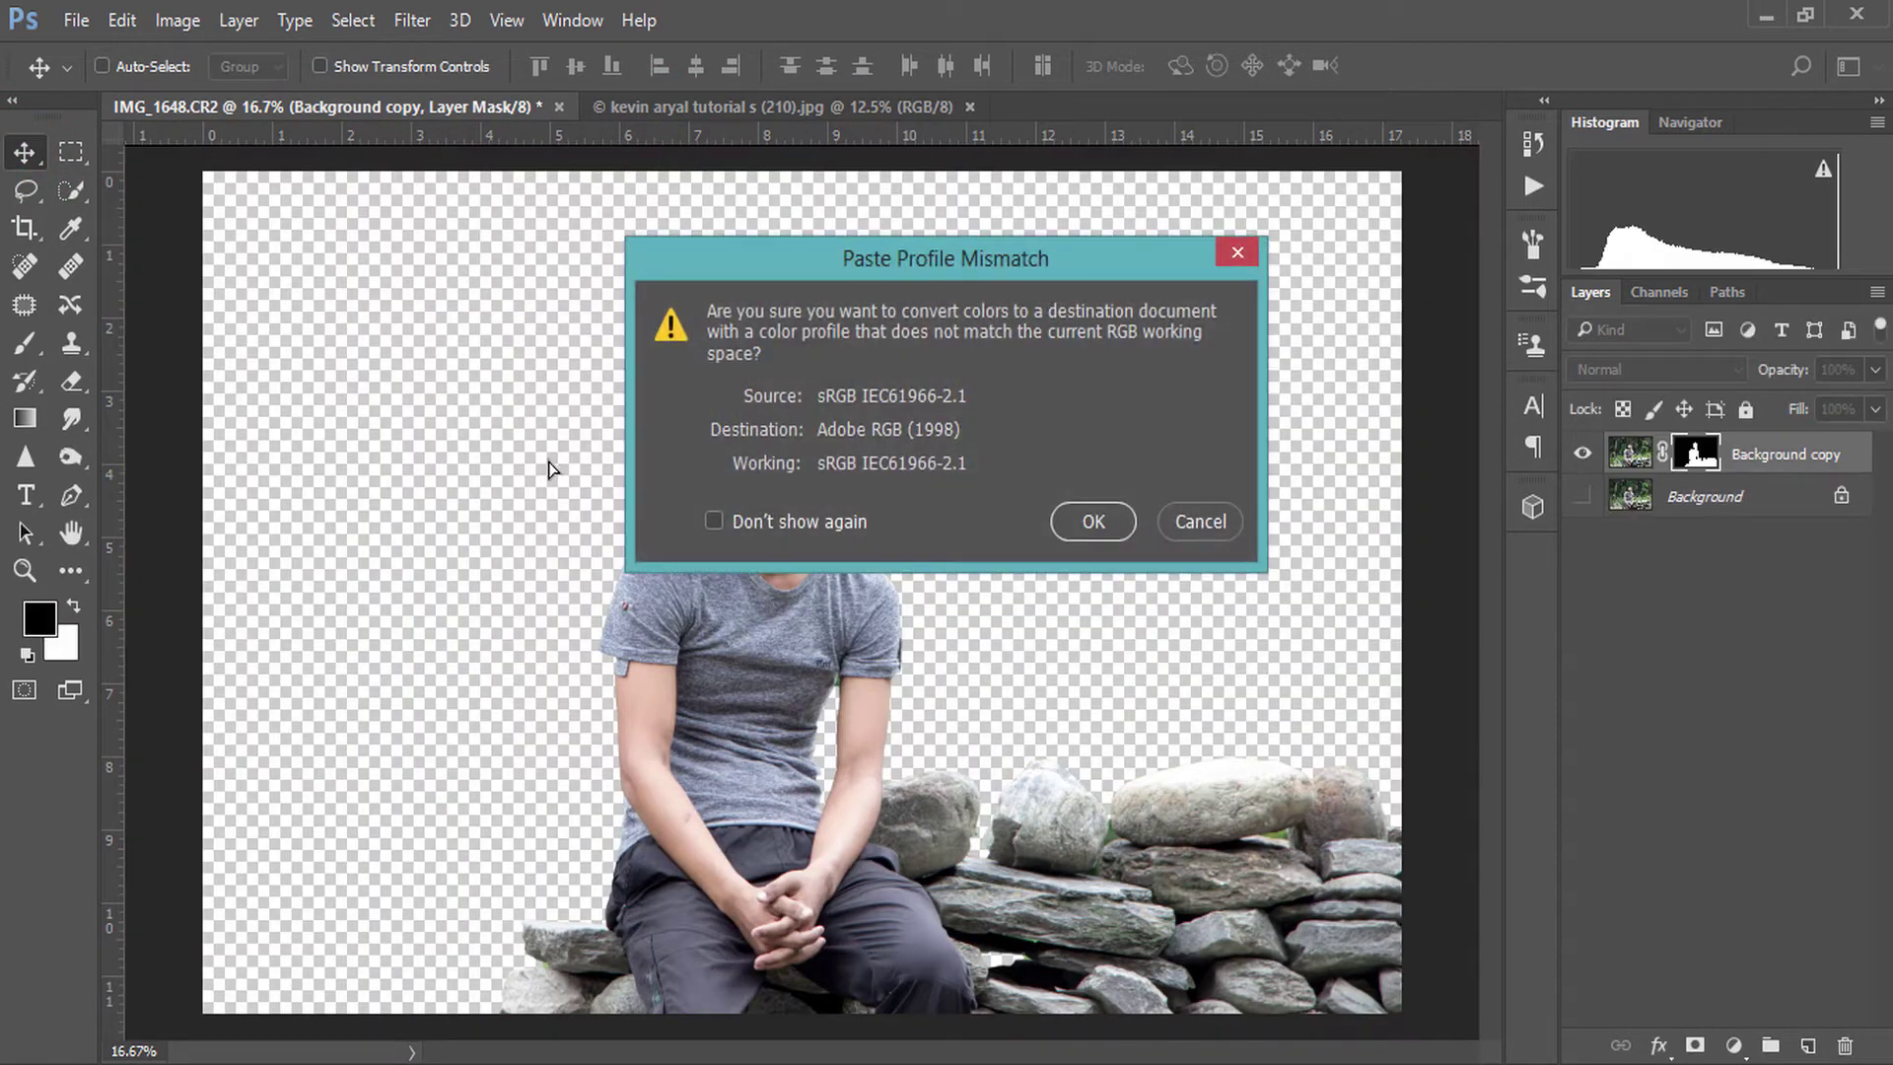
pyautogui.click(1065, 528)
pyautogui.moveTo(883, 649); pyautogui.dragTo(1127, 779)
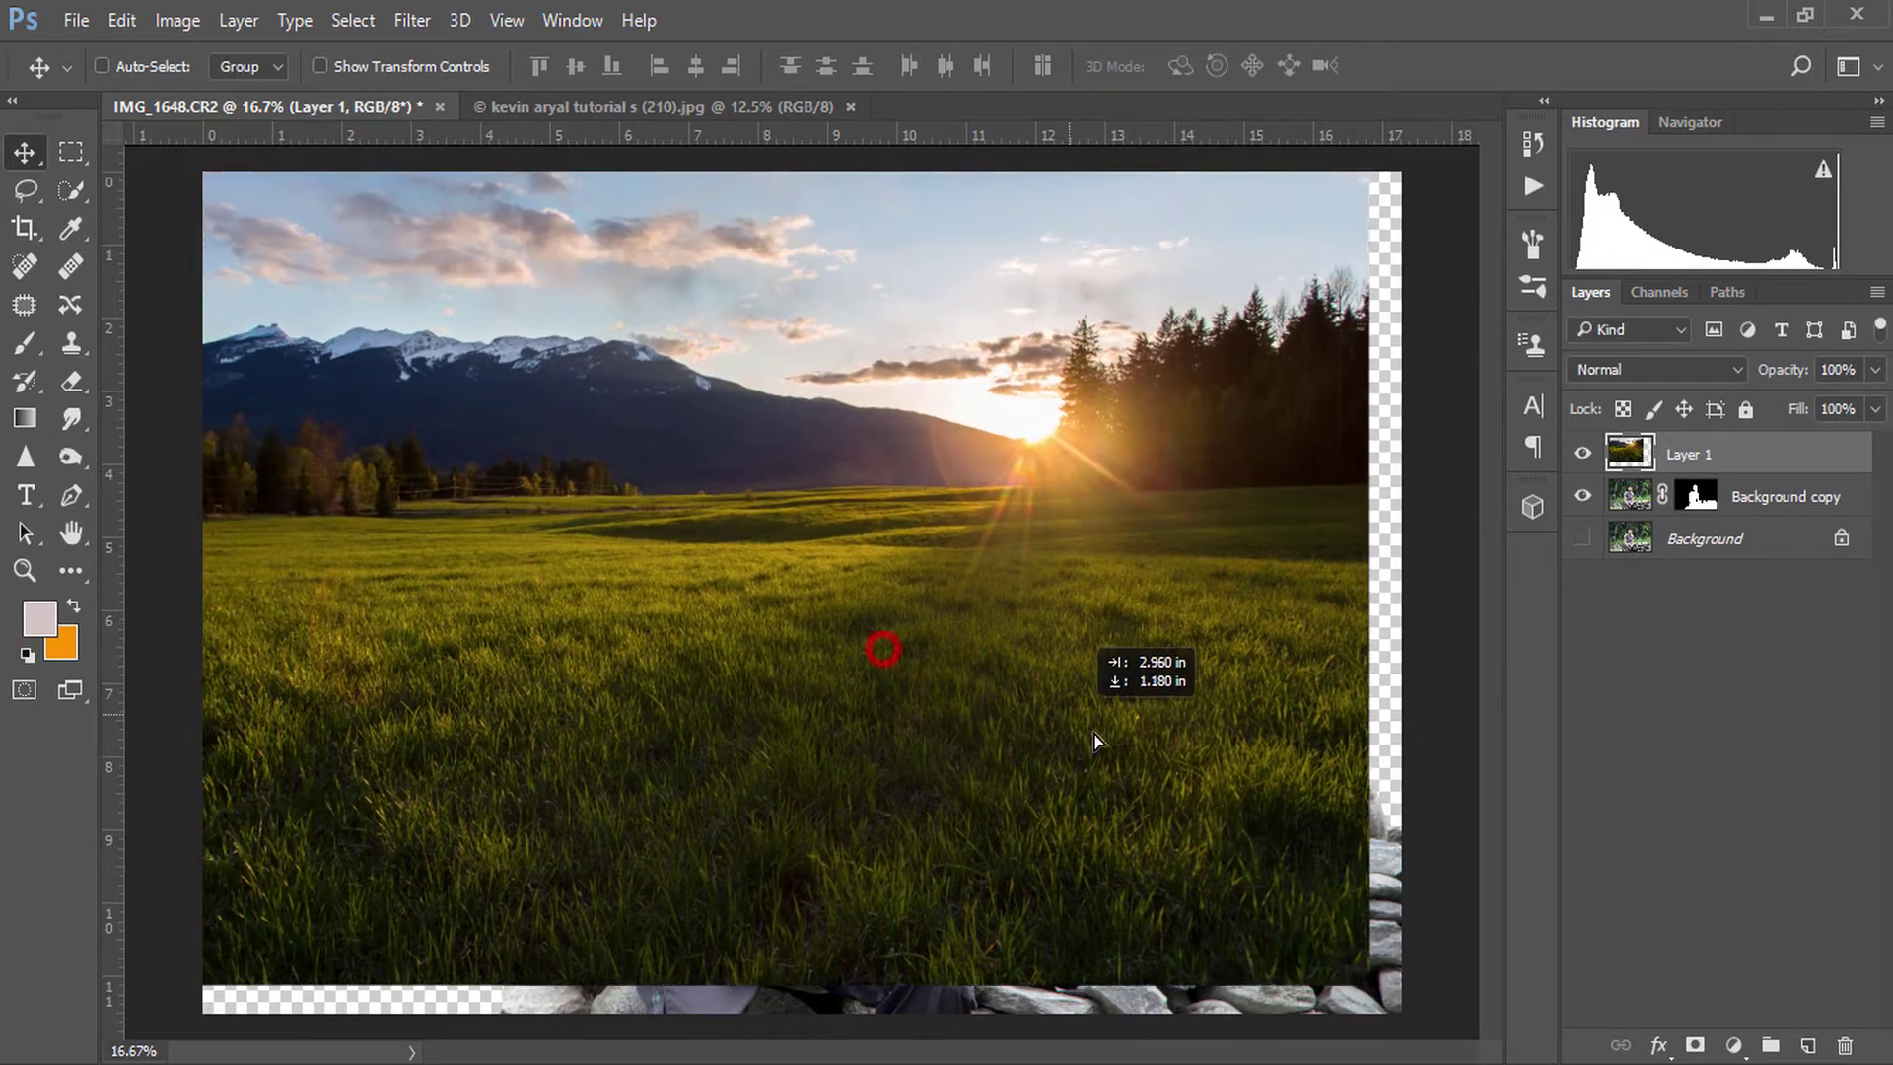
# - Show transform controls, position the landscape, and move Layer 1 below Background copy
pyautogui.click(394, 71)
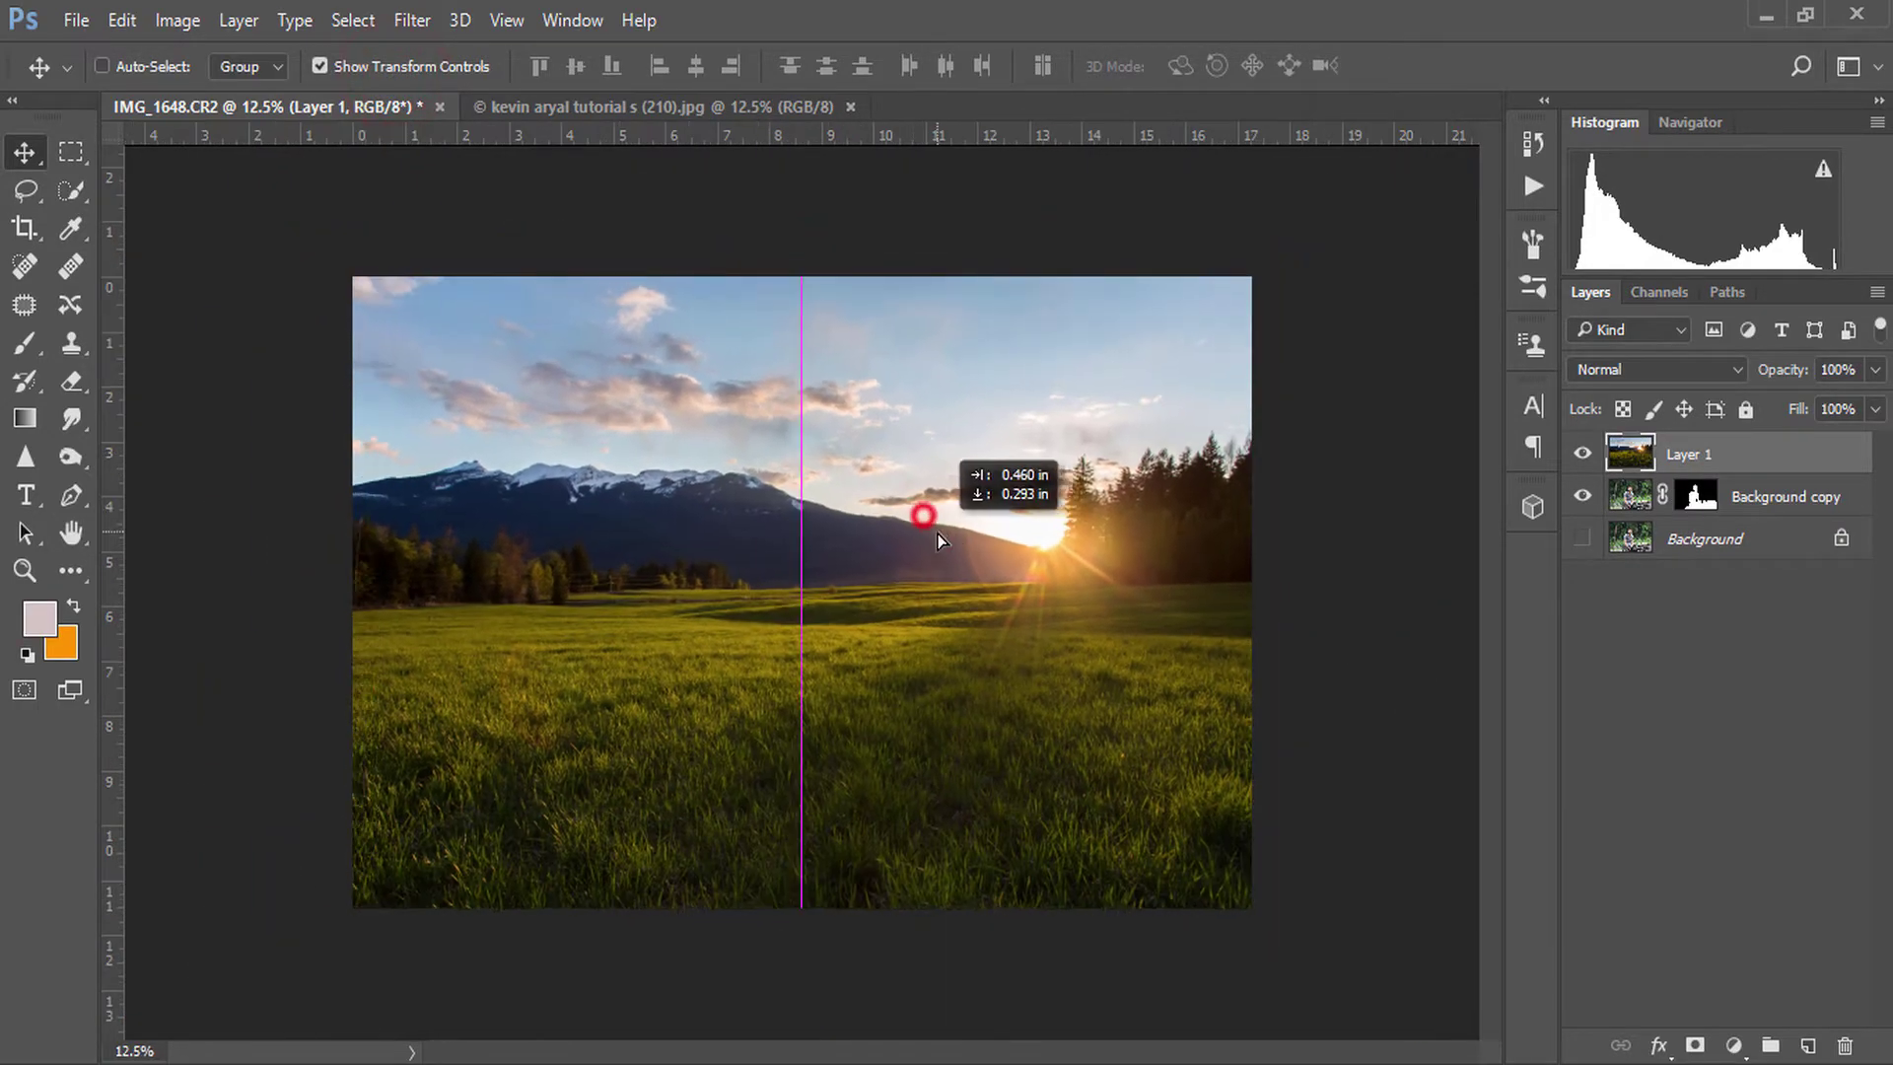
pyautogui.moveTo(957, 419); pyautogui.dragTo(921, 511)
pyautogui.click(1775, 452)
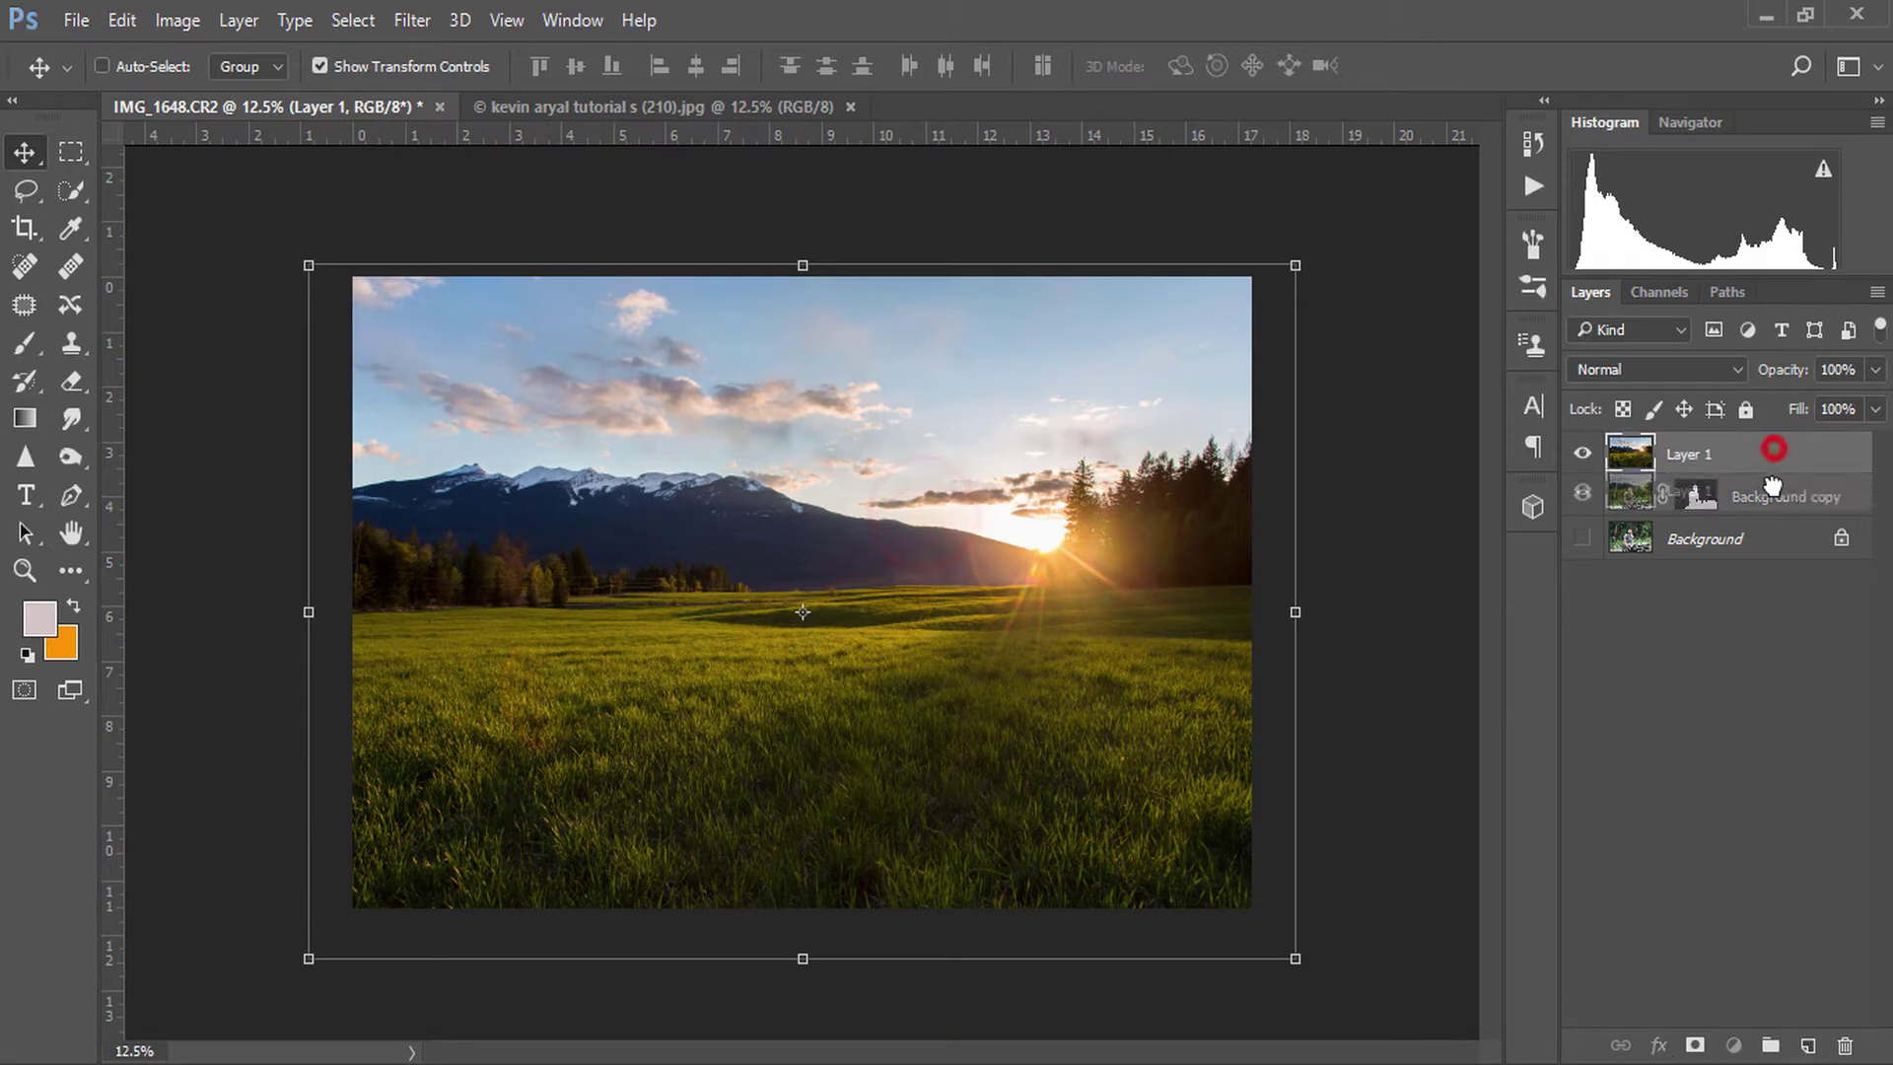
pyautogui.moveTo(1804, 455); pyautogui.dragTo(1804, 518)
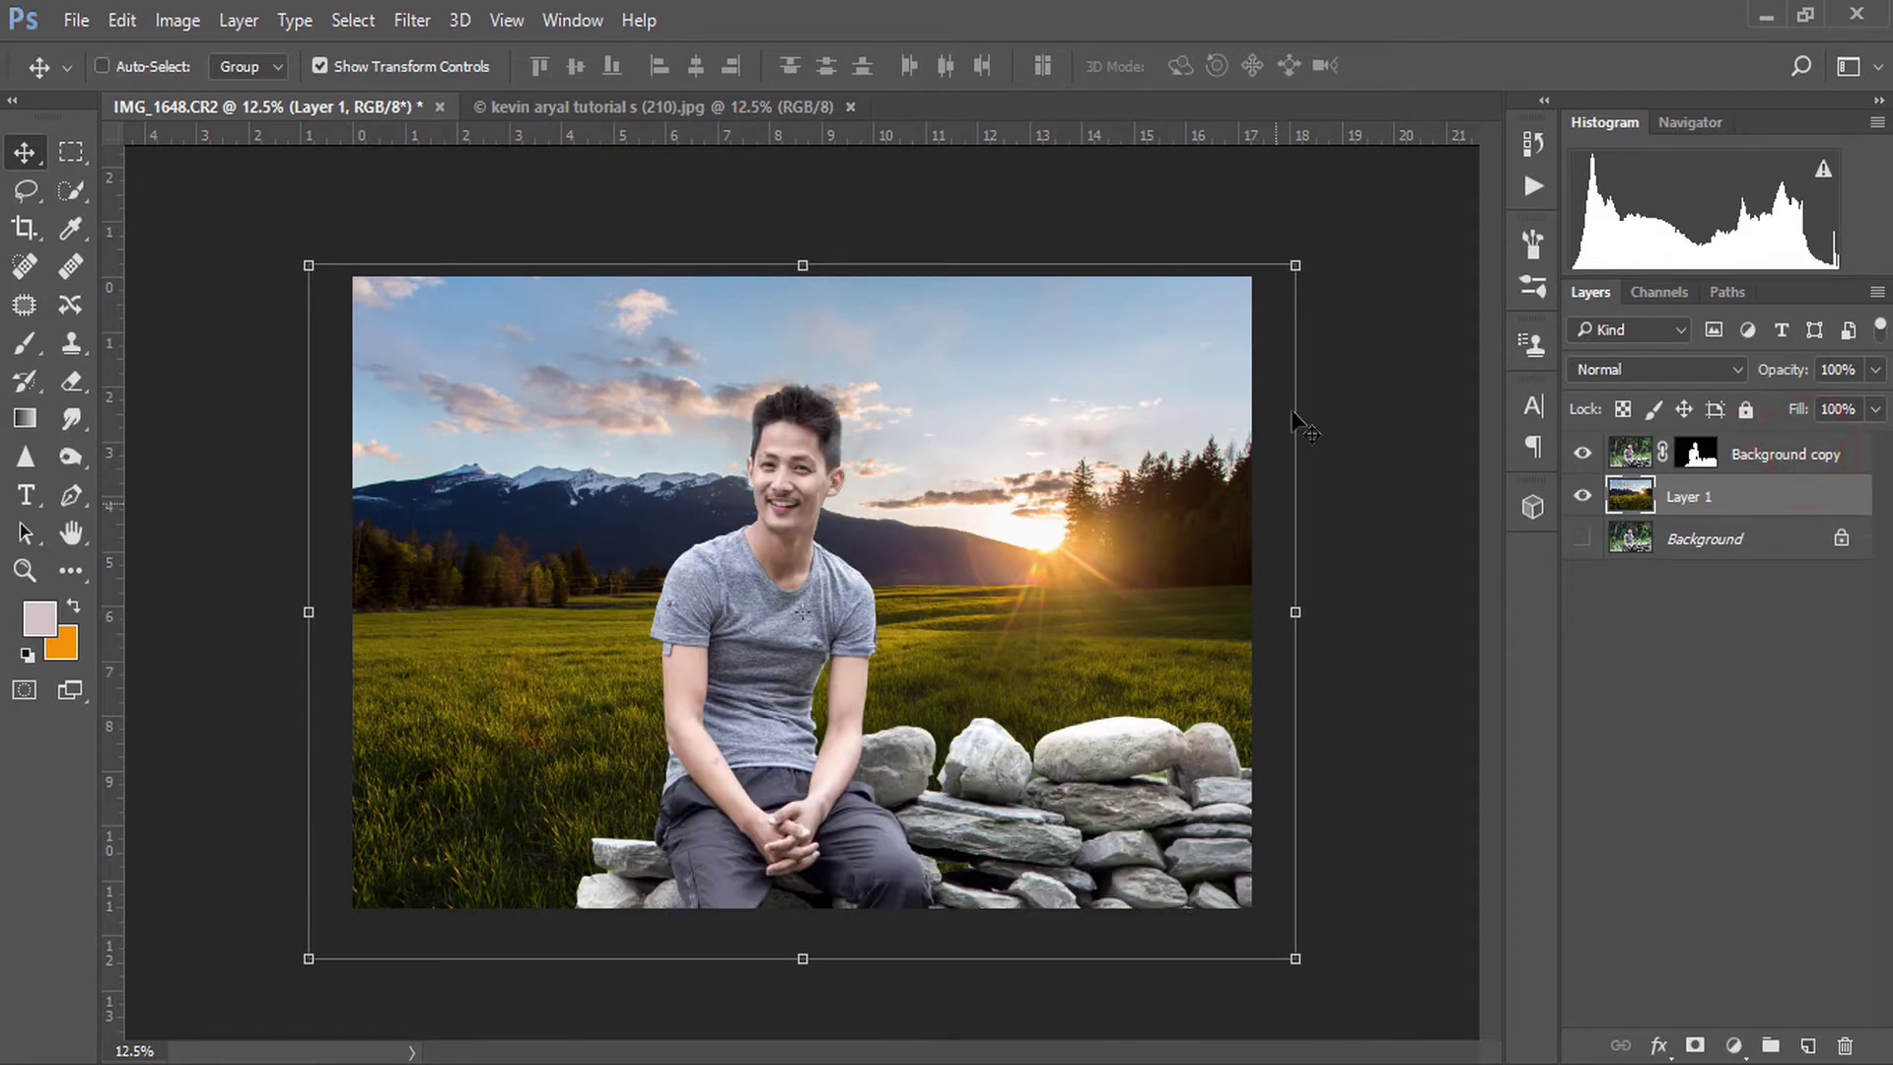
# - Scale the landscape to about 107%, shift it down slightly, and commit
pyautogui.moveTo(1312, 262); pyautogui.dragTo(1352, 222)
pyautogui.moveTo(1250, 513)
pyautogui.mouseDown()
pyautogui.moveTo(1241, 570)
pyautogui.moveTo(1228, 540)
pyautogui.mouseUp()
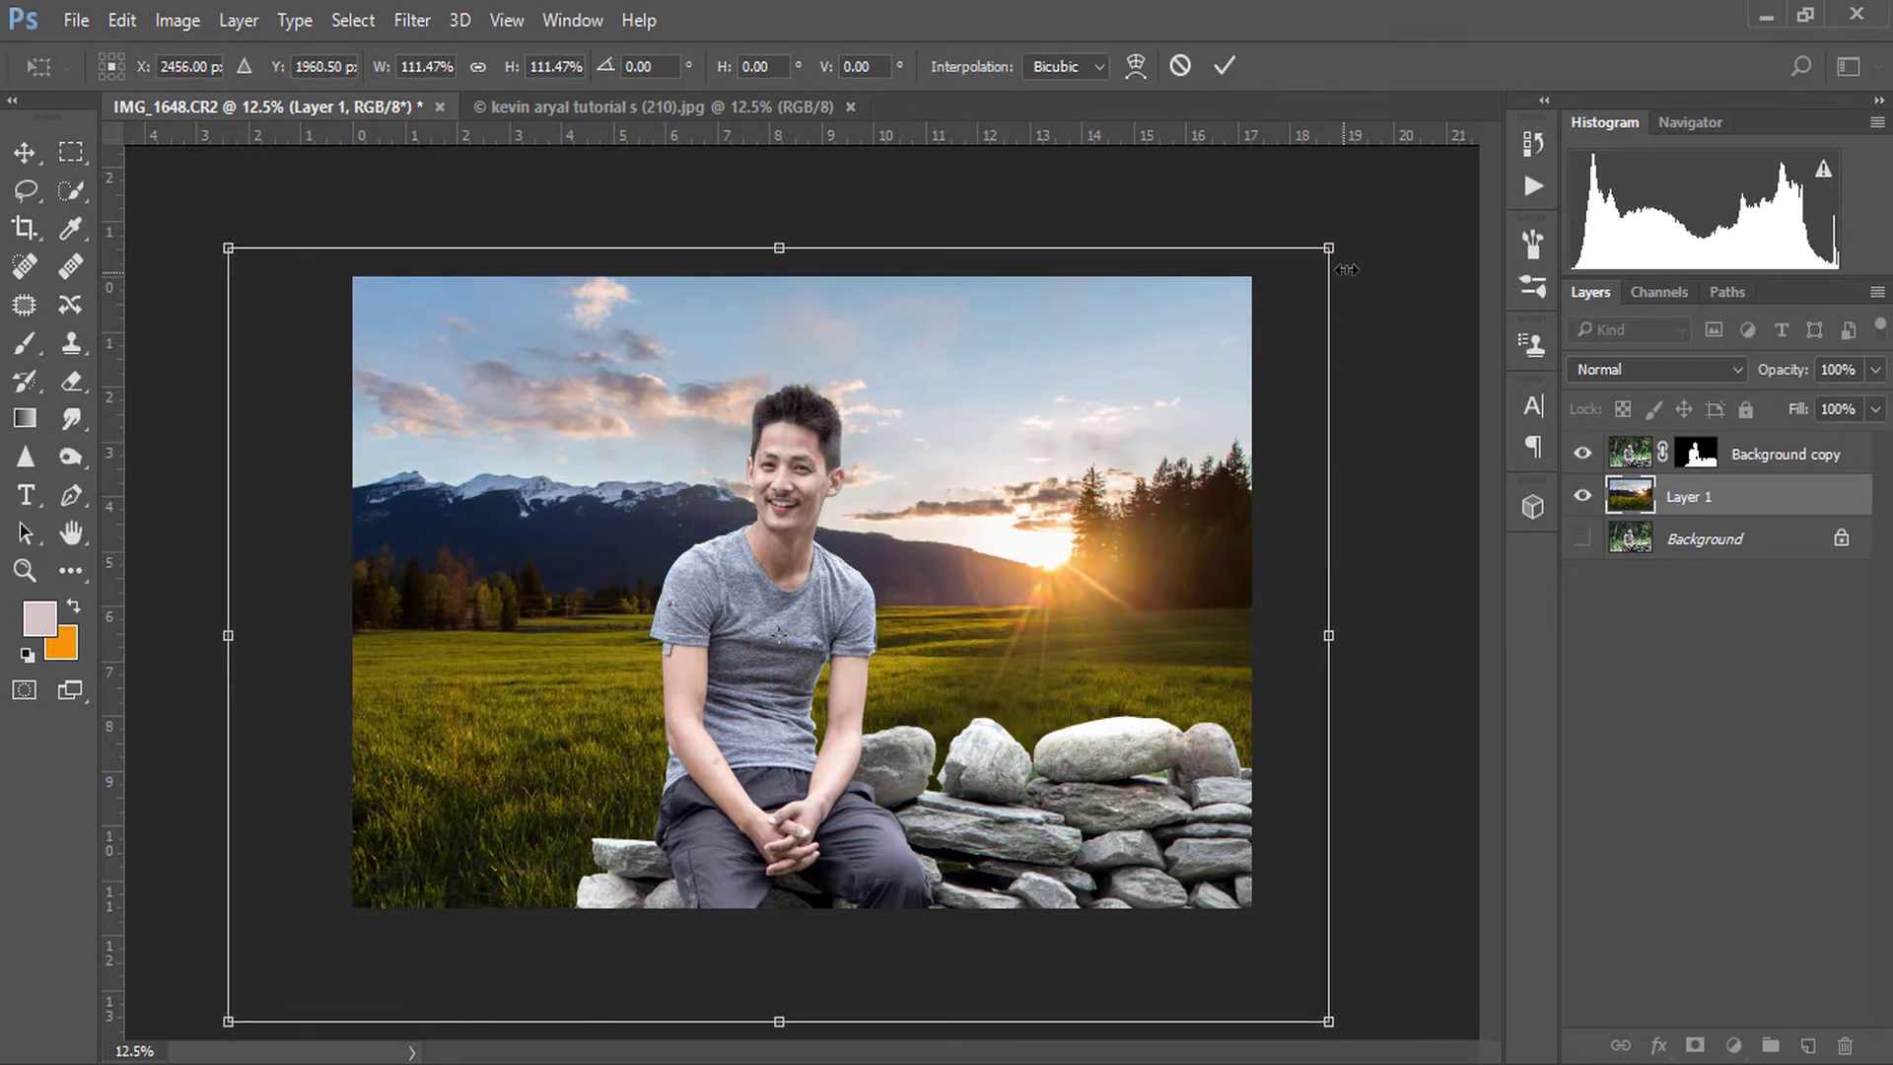
pyautogui.moveTo(1335, 243); pyautogui.dragTo(1314, 254)
pyautogui.moveTo(1204, 382); pyautogui.dragTo(1208, 414)
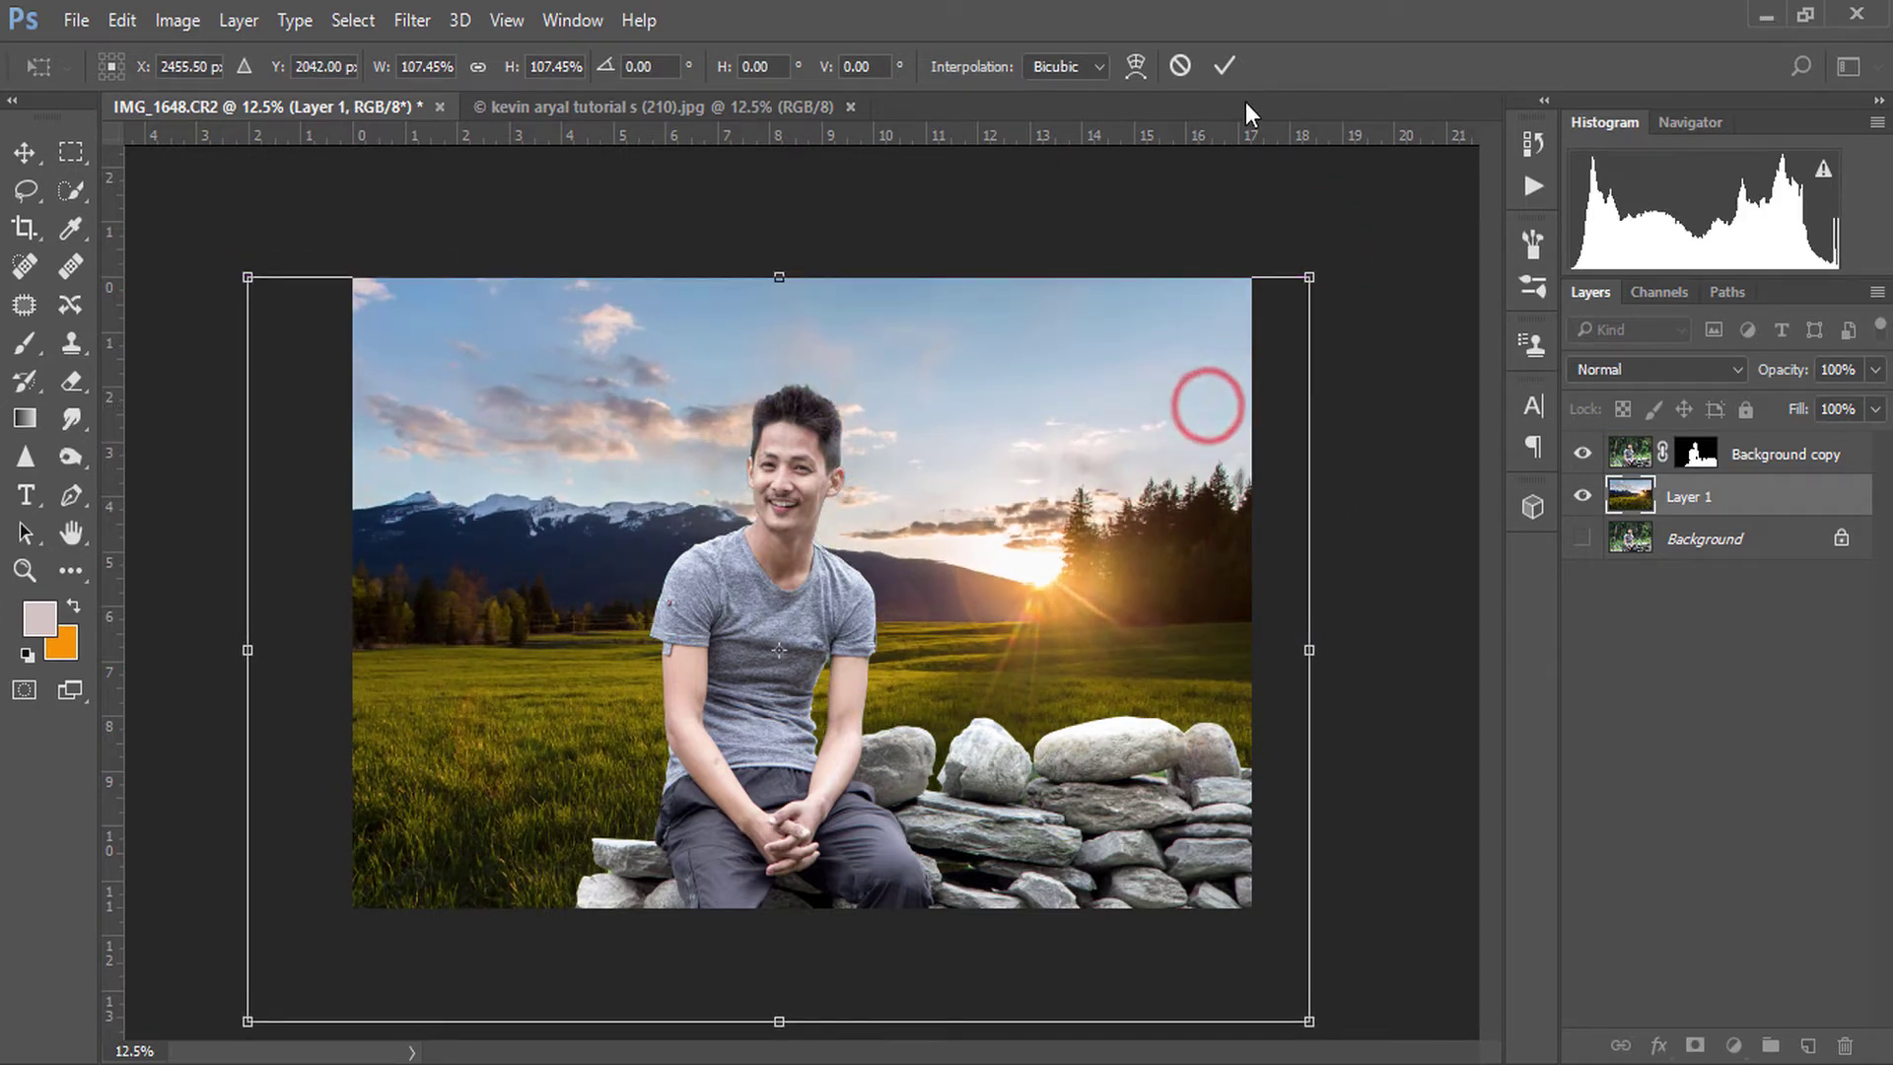
pyautogui.click(1224, 66)
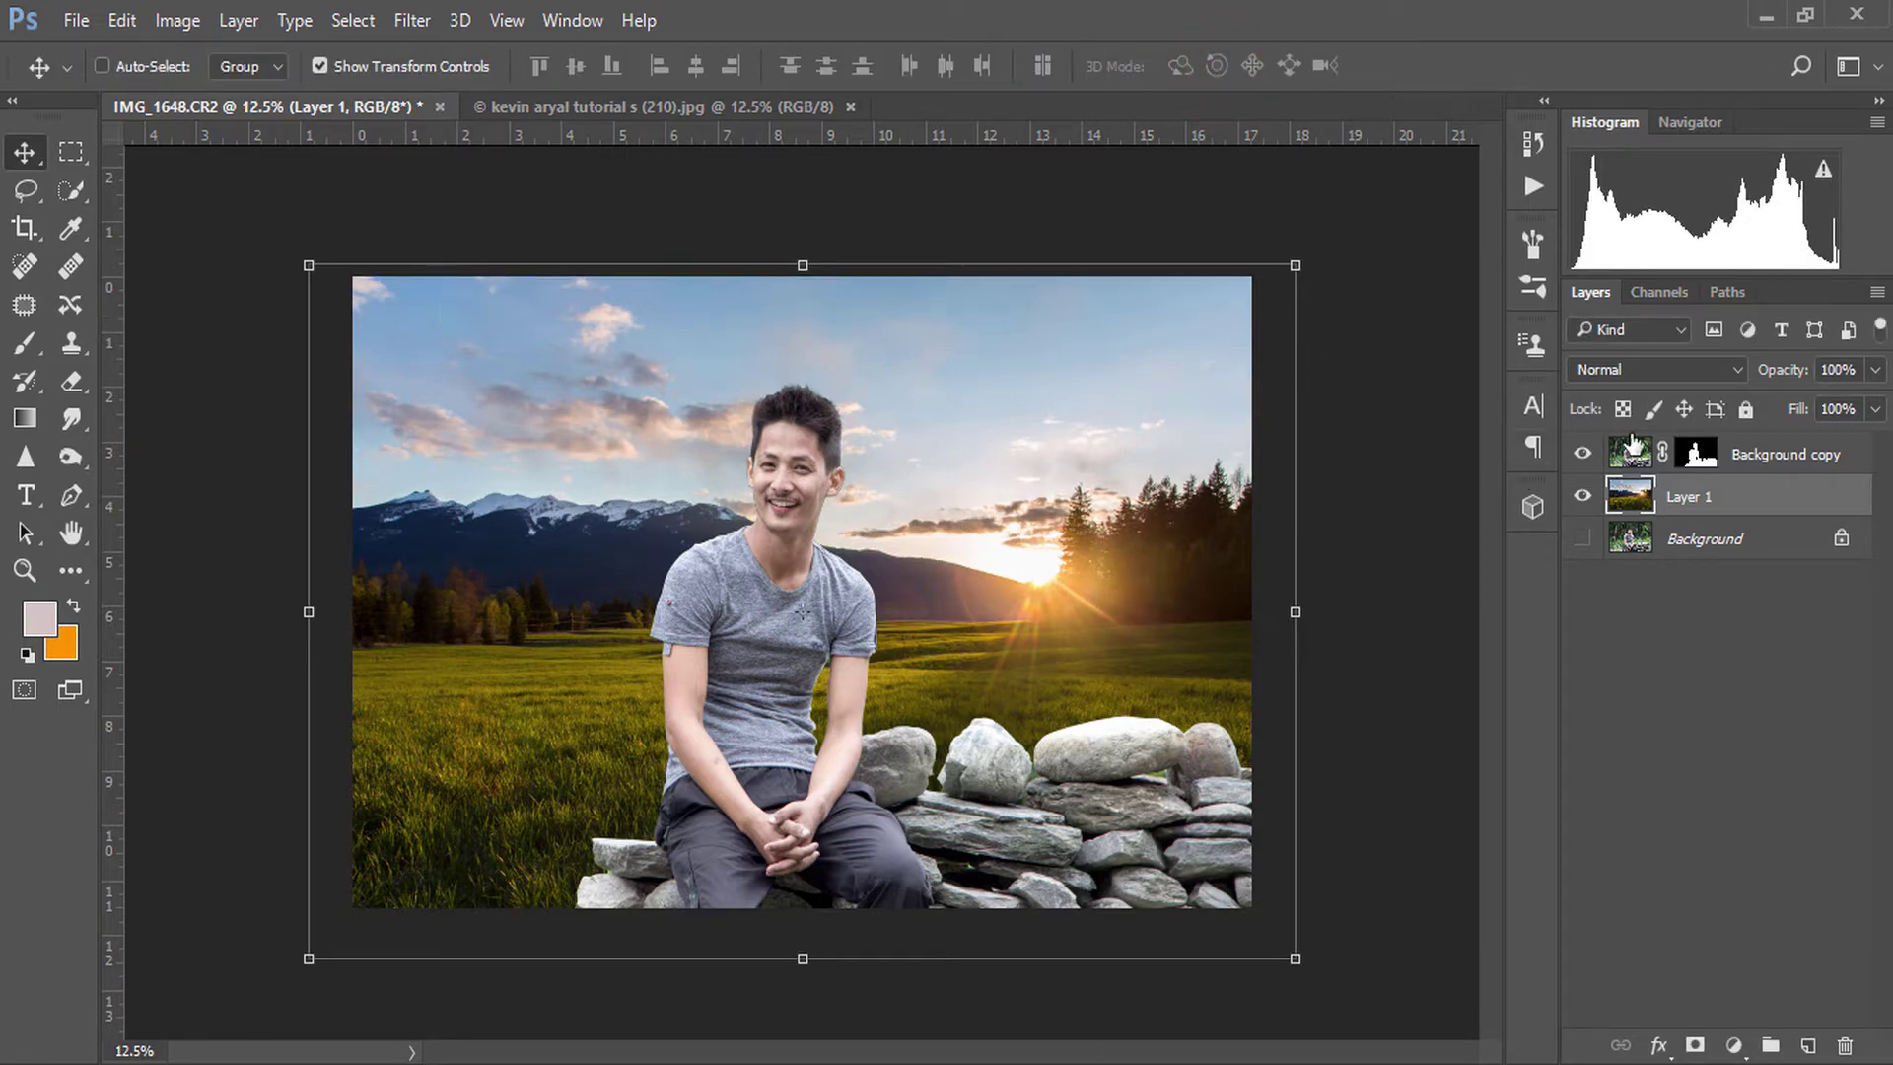
# - Apply a Tilt-Shift blur with the sharp focus zone moved to the image bottom
pyautogui.click(321, 66)
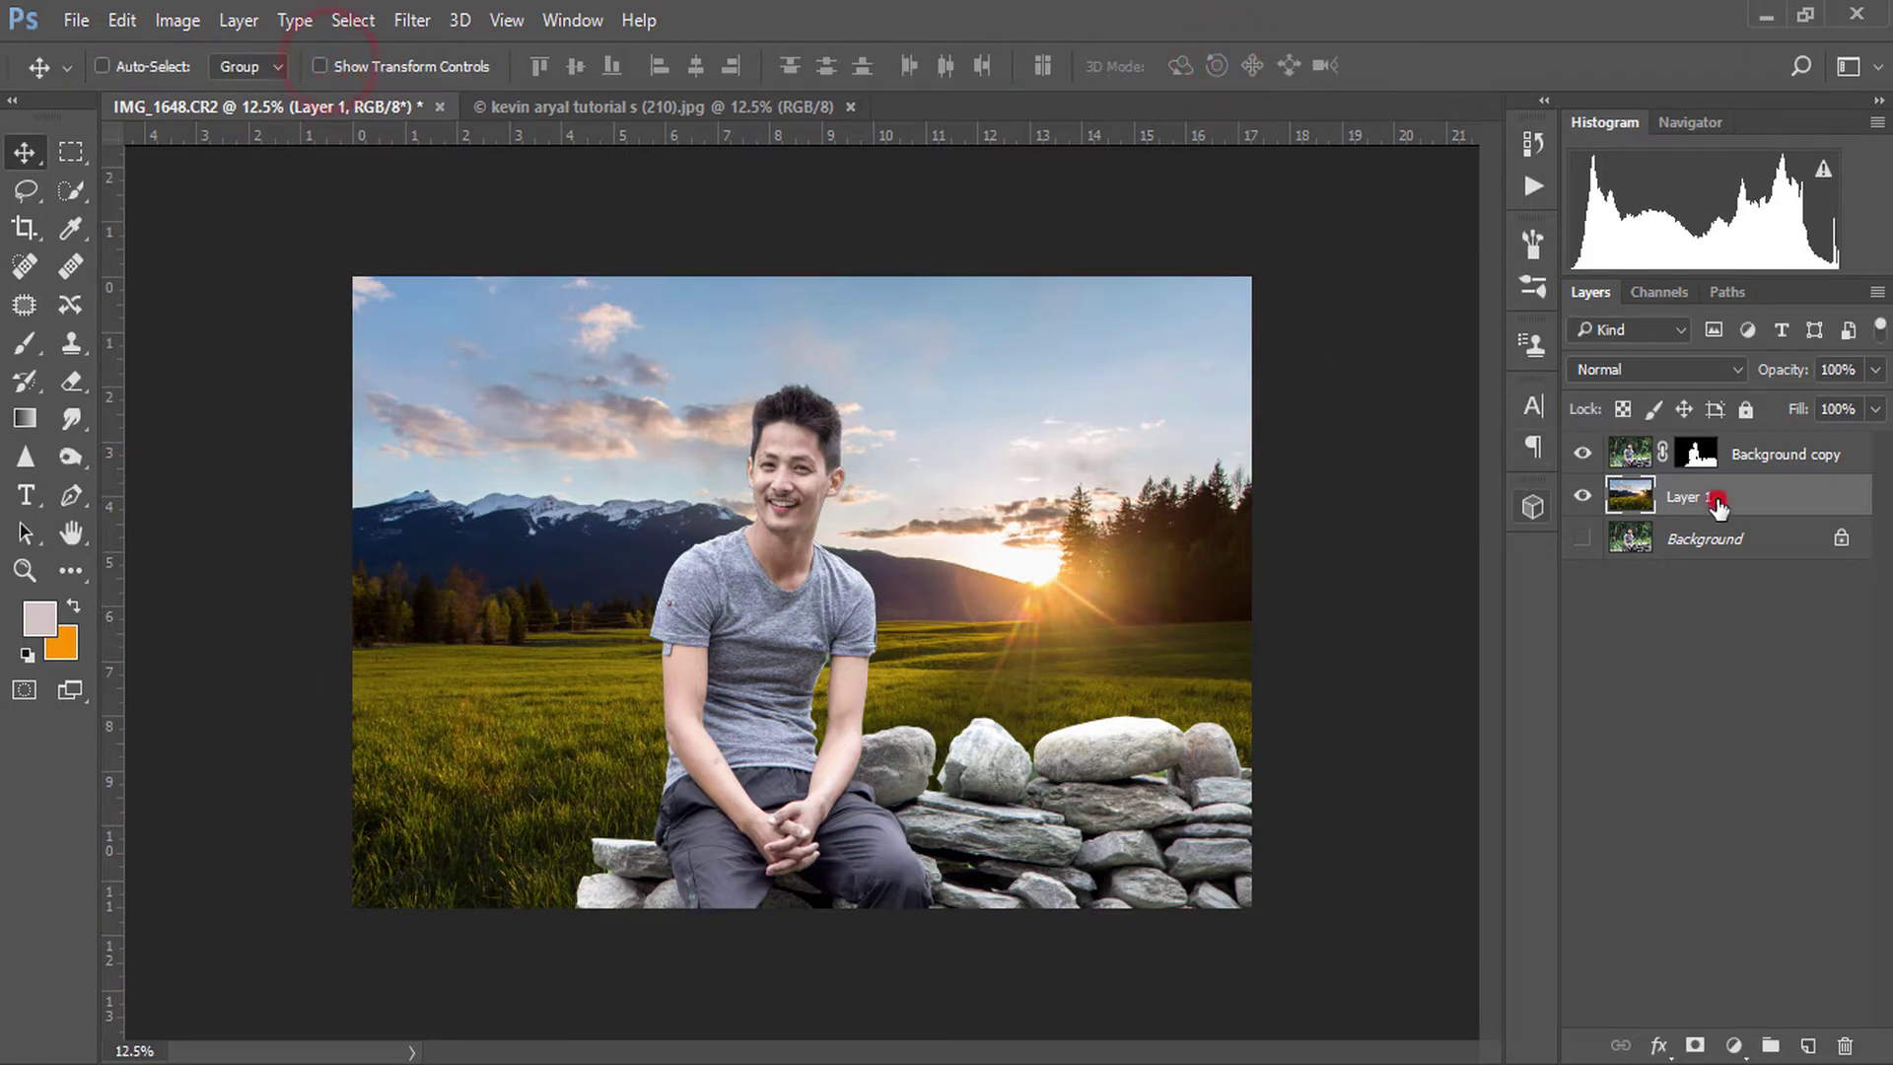
pyautogui.click(404, 20)
pyautogui.moveTo(453, 369)
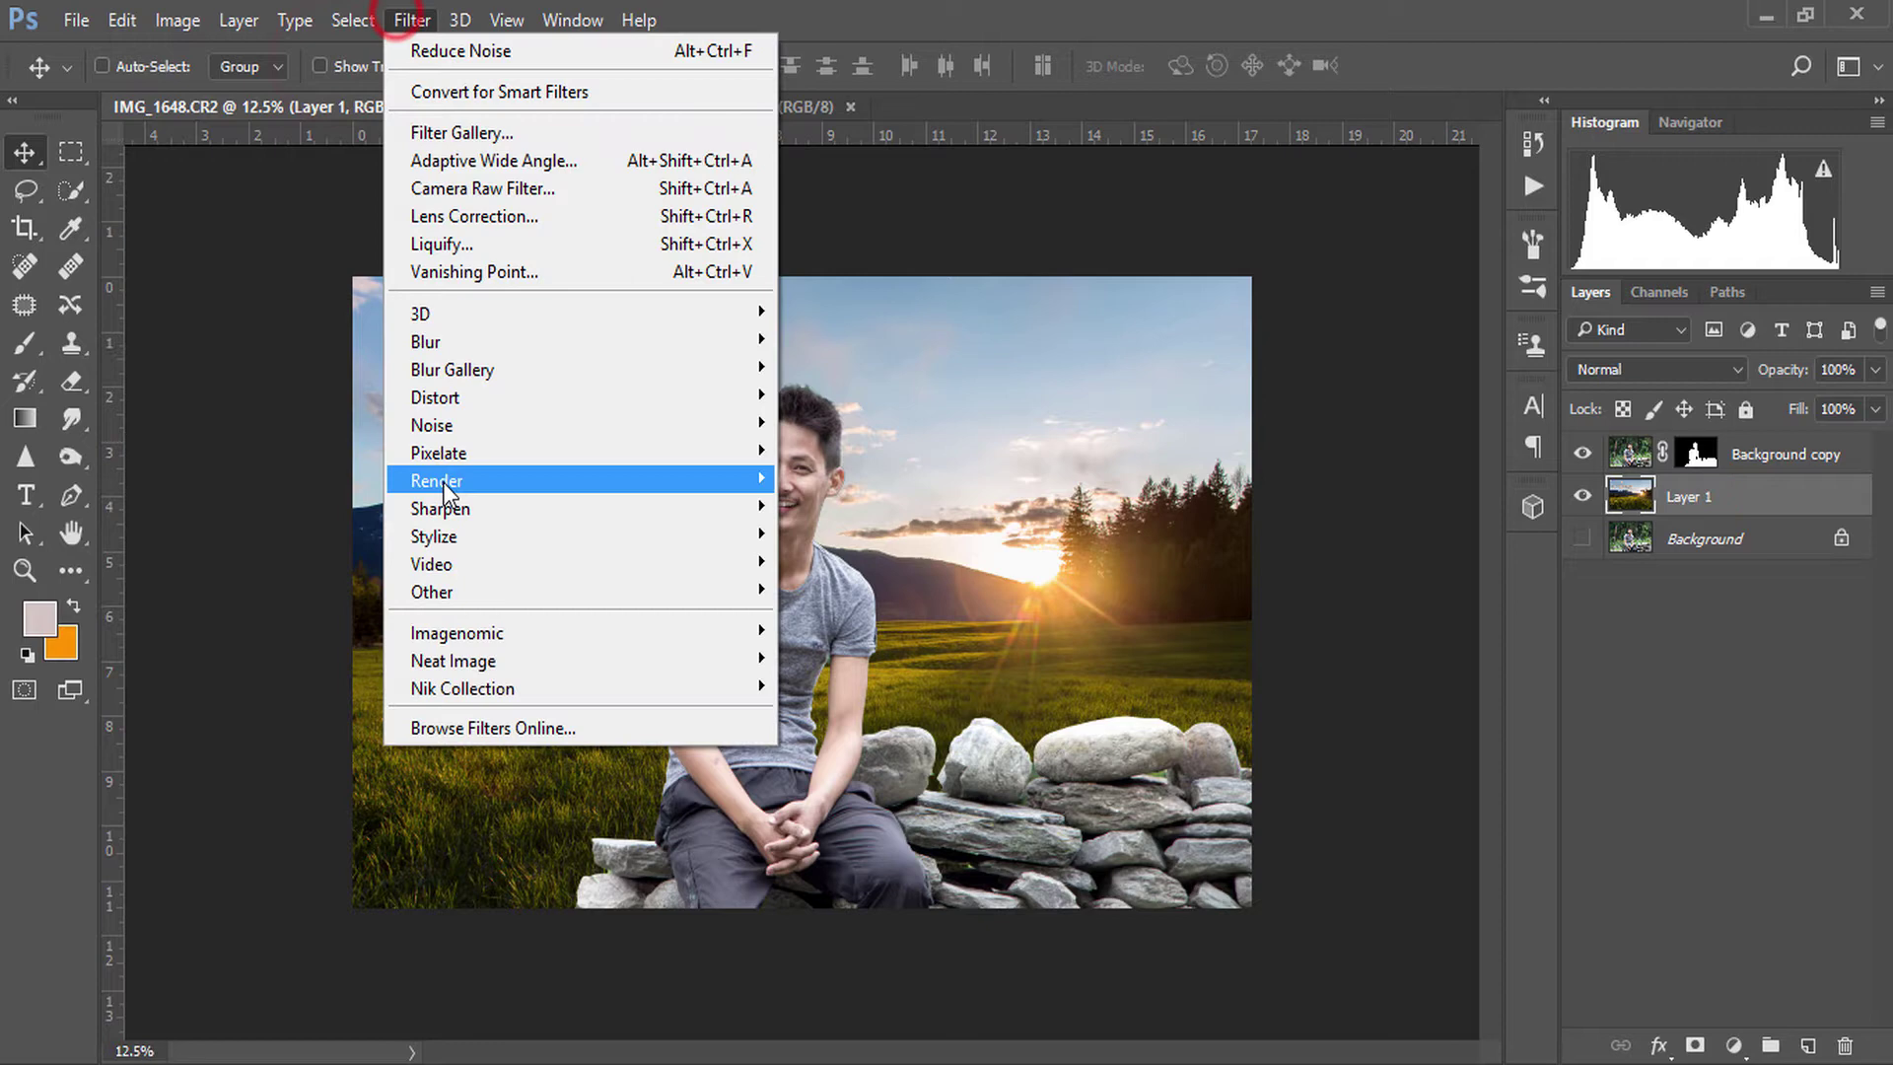
pyautogui.click(499, 366)
pyautogui.click(838, 424)
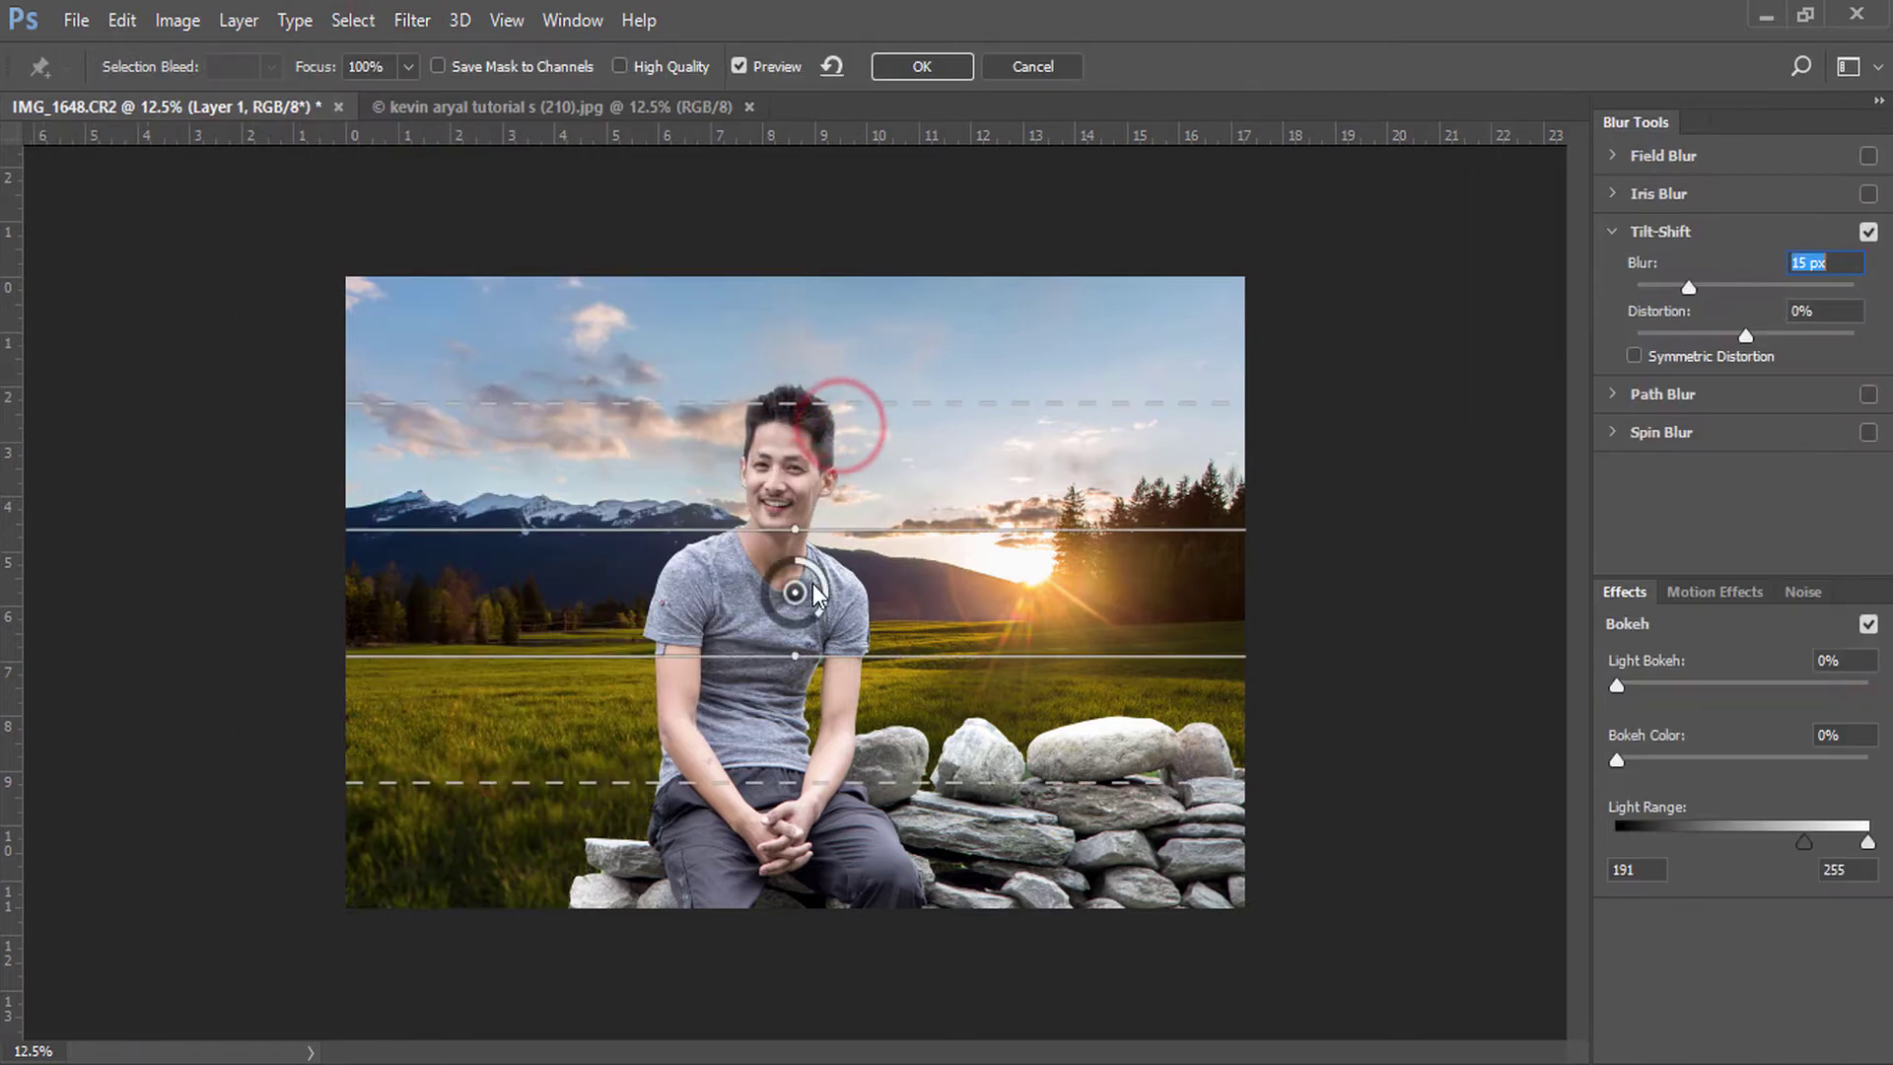
pyautogui.moveTo(798, 596); pyautogui.dragTo(809, 883)
pyautogui.moveTo(826, 693); pyautogui.dragTo(829, 320)
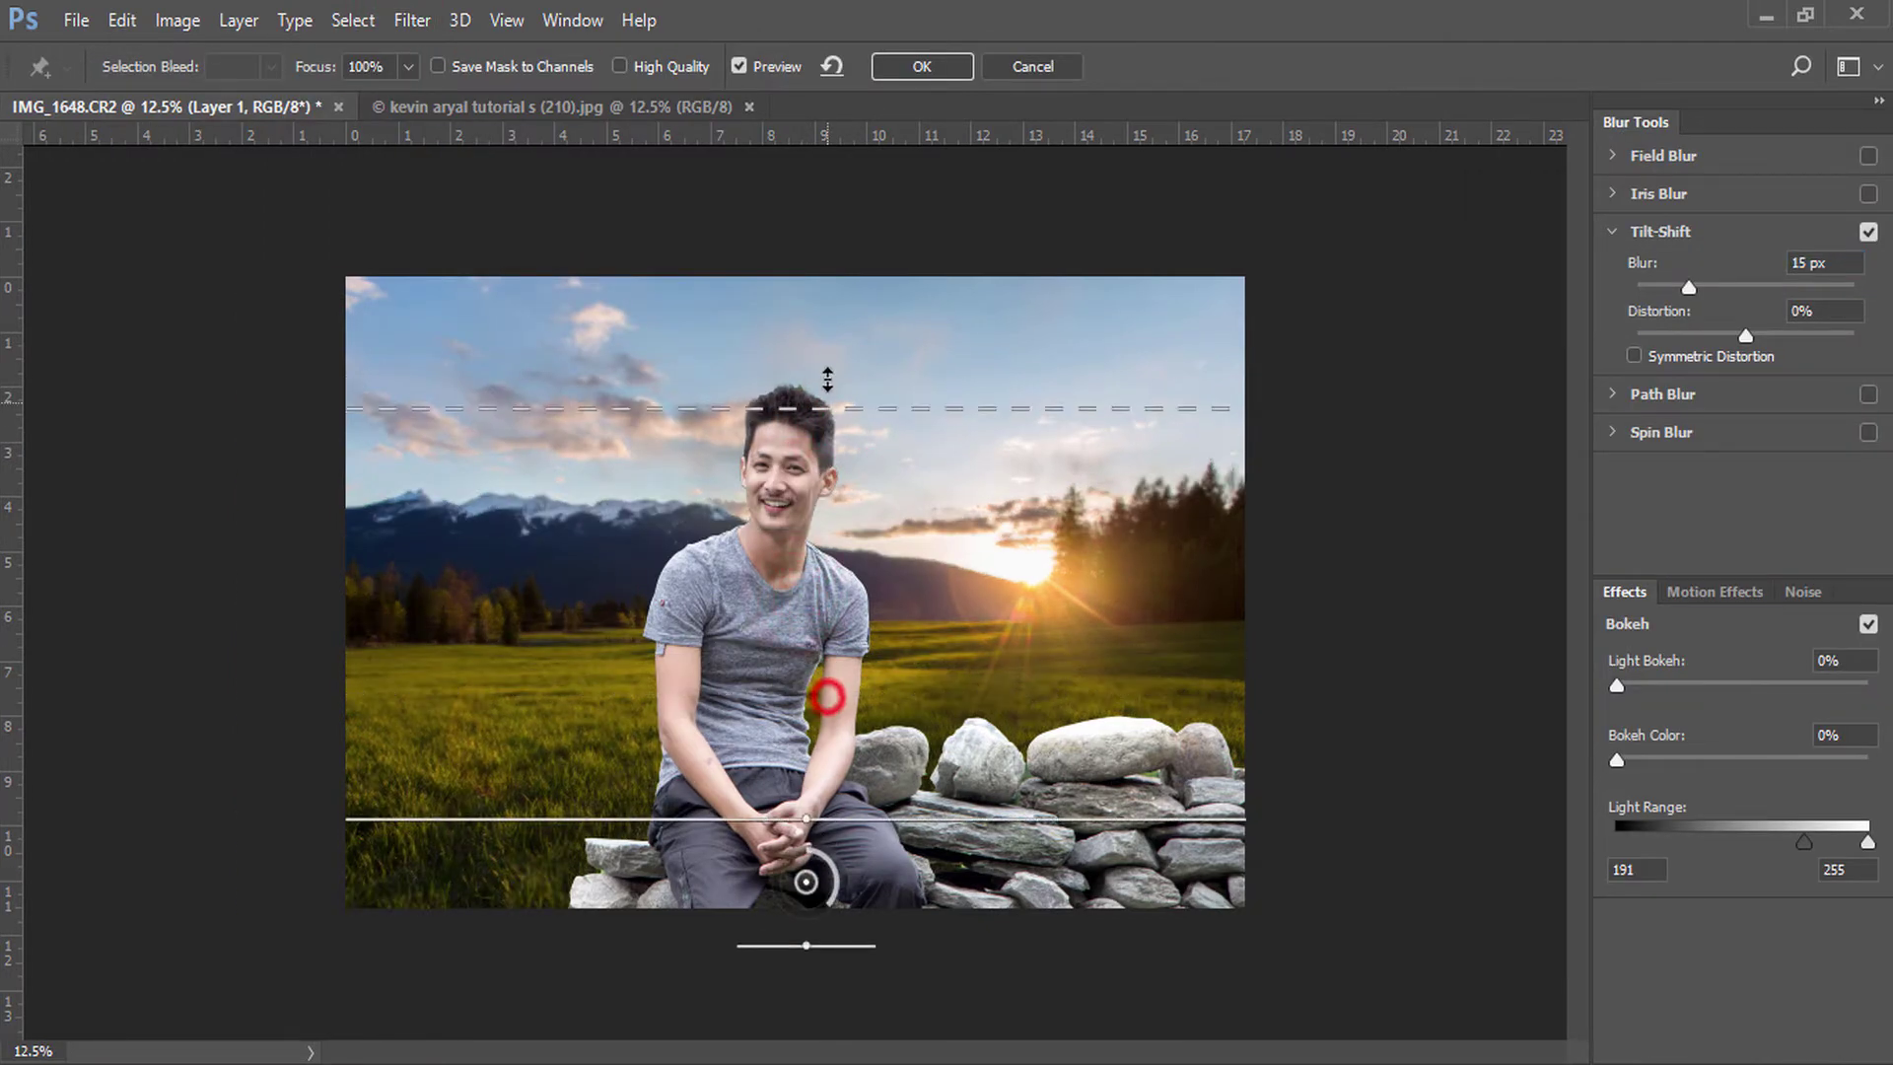
pyautogui.moveTo(751, 826); pyautogui.dragTo(749, 787)
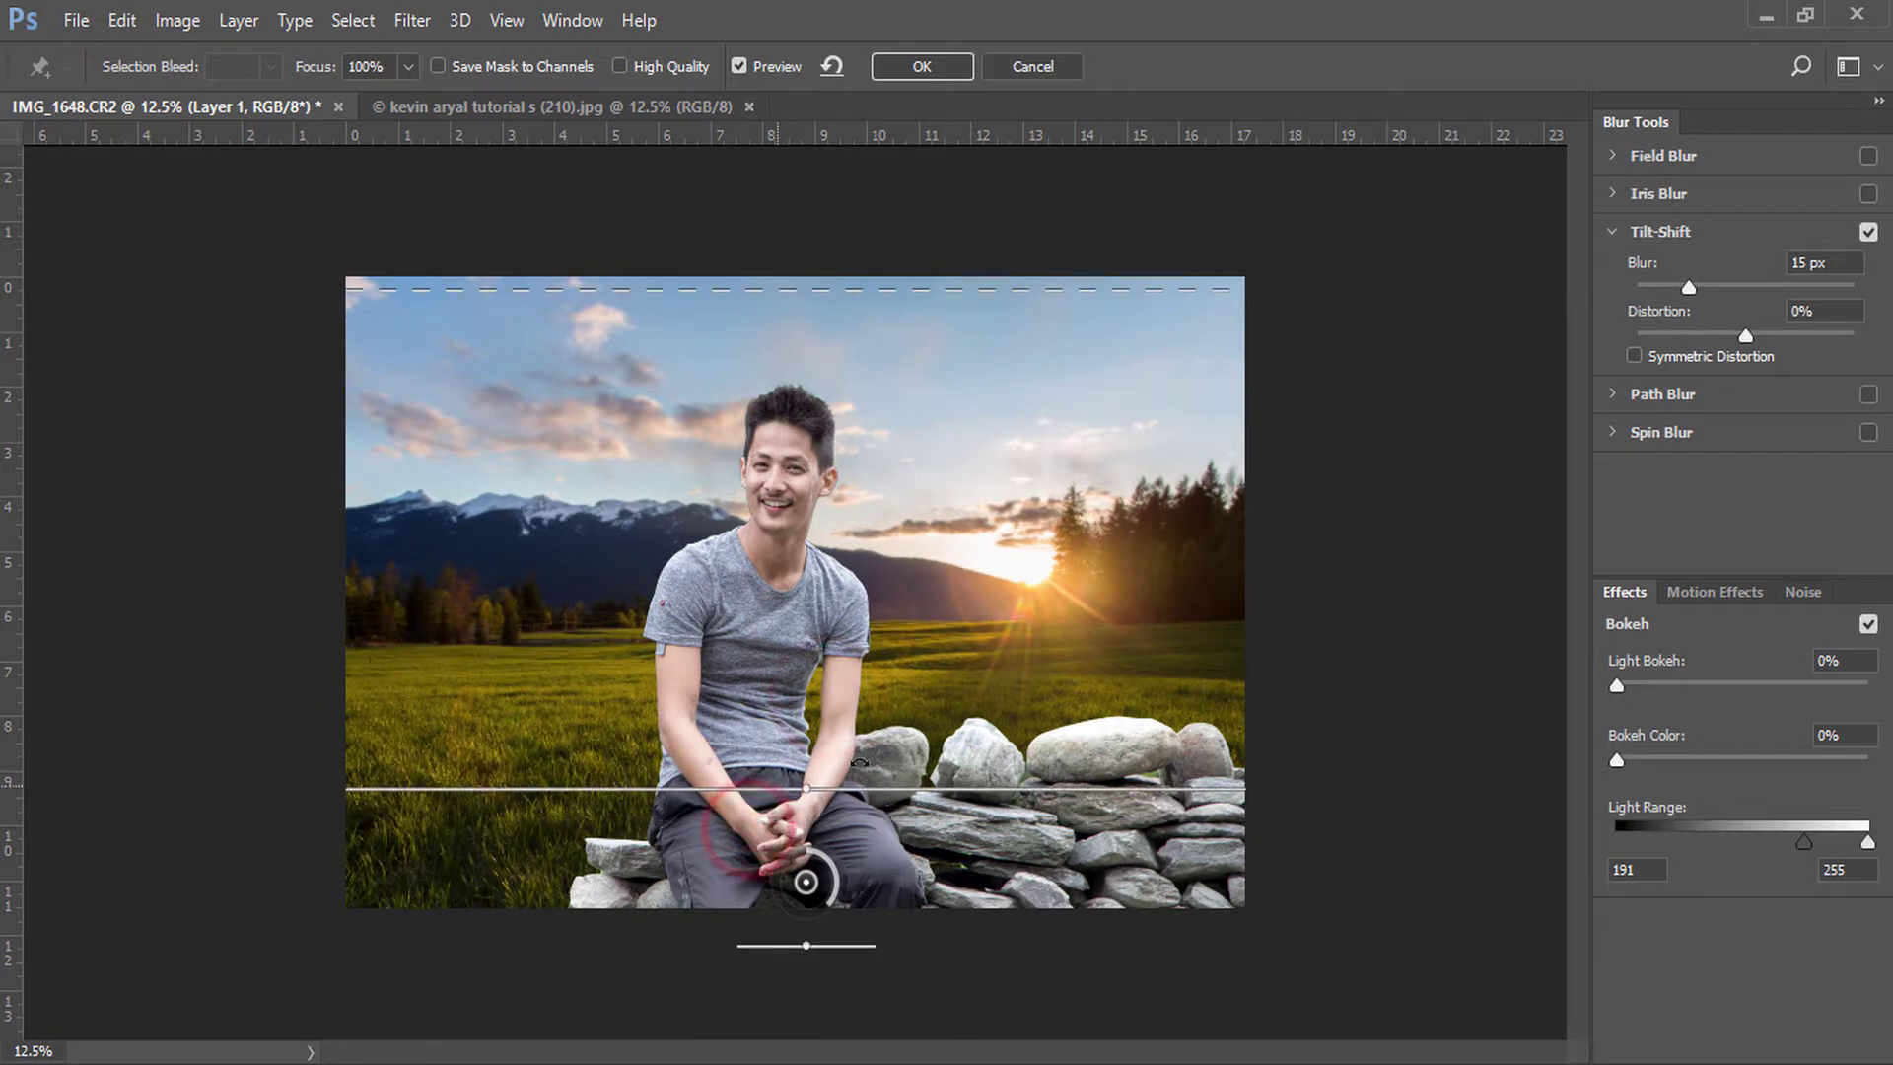
# - Fine-tune the focus lines and set the blur to 43 px, then commit
pyautogui.moveTo(1687, 287); pyautogui.dragTo(1735, 287)
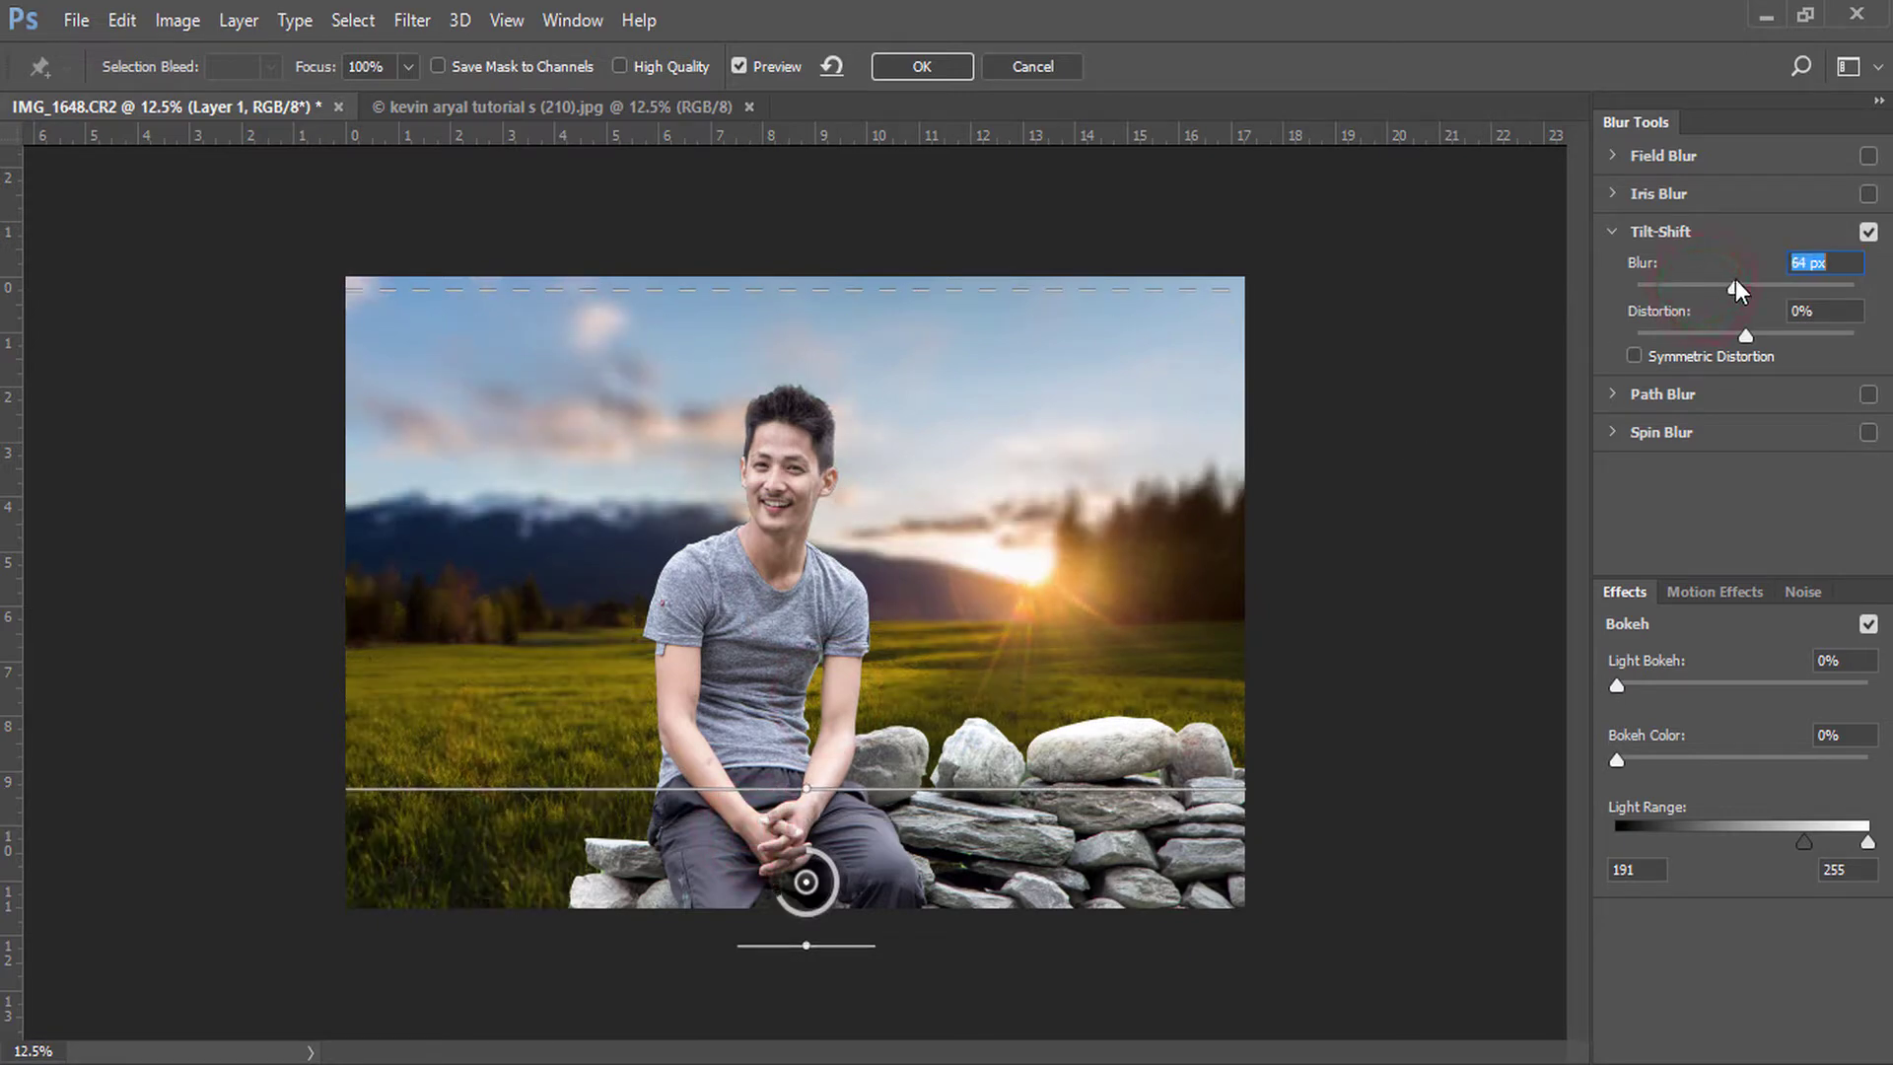
pyautogui.moveTo(636, 788); pyautogui.dragTo(636, 828)
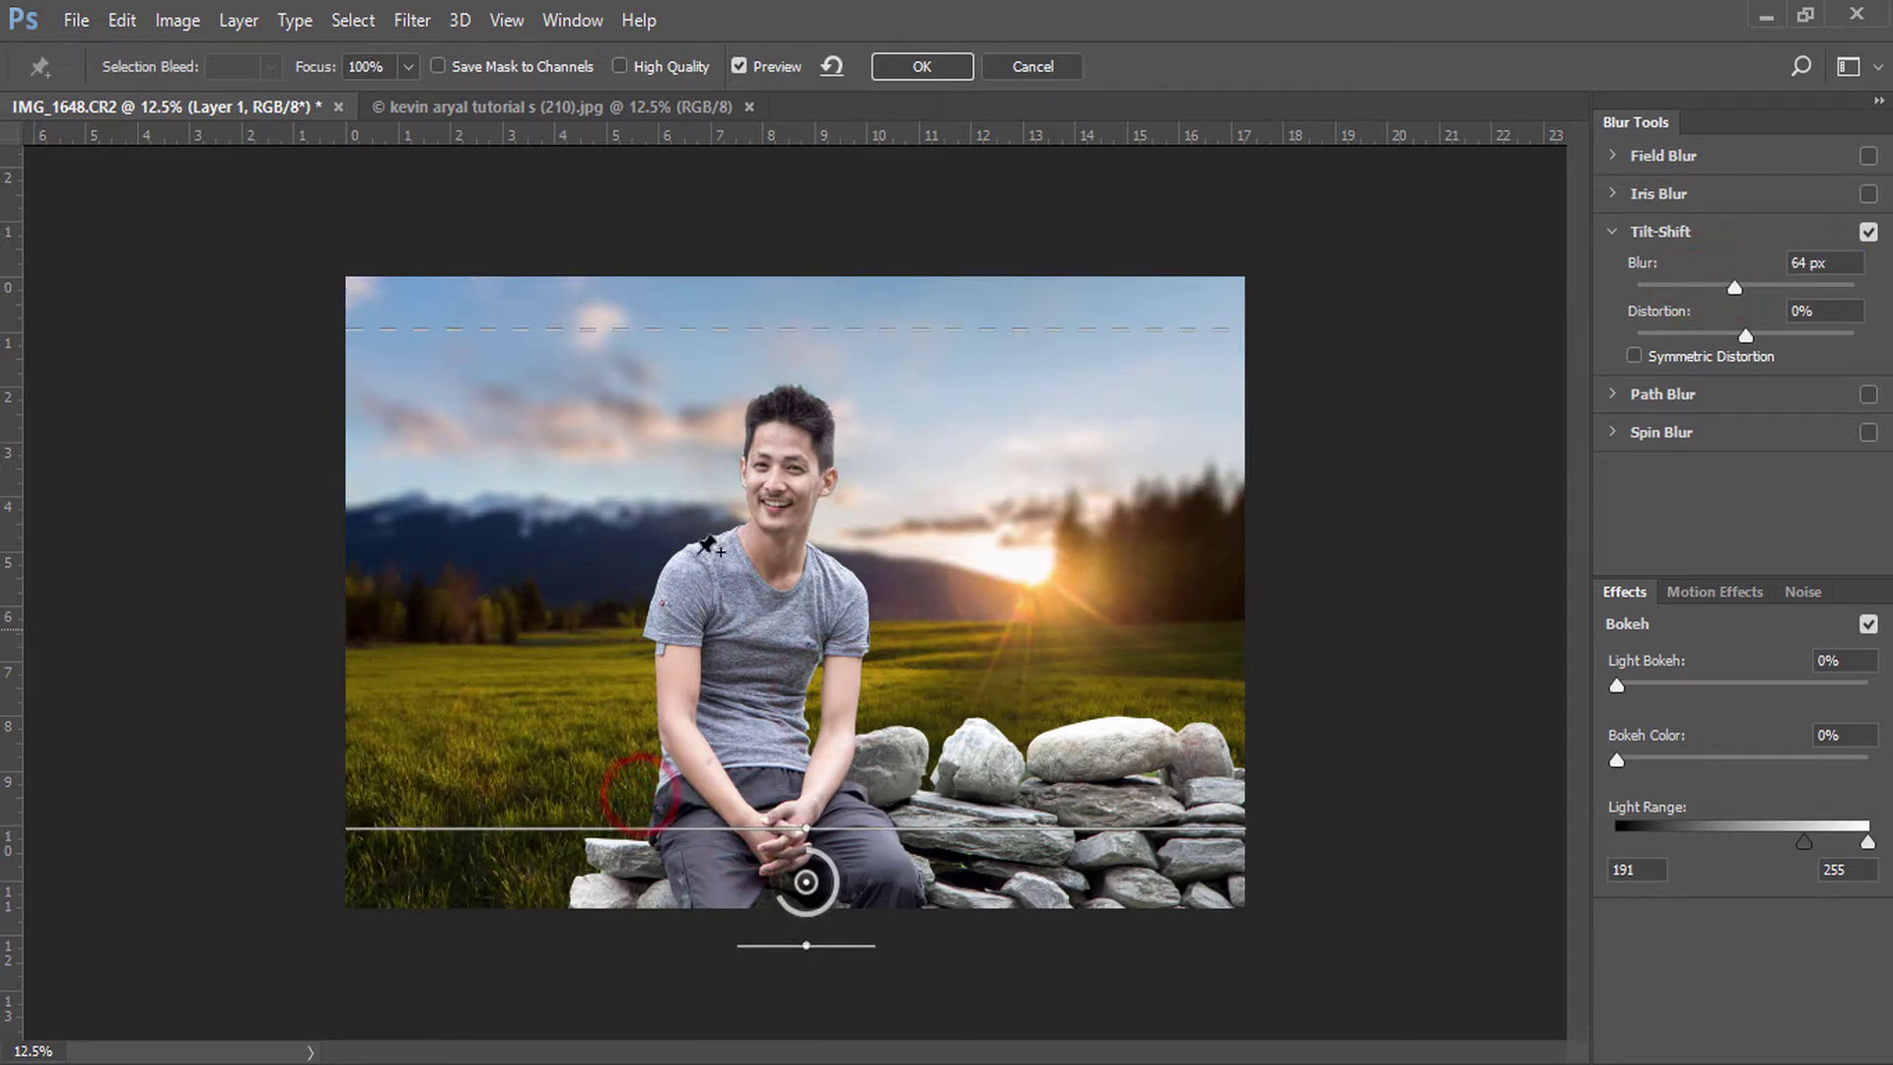
pyautogui.moveTo(749, 329); pyautogui.dragTo(746, 282)
pyautogui.moveTo(1727, 285); pyautogui.dragTo(1723, 287)
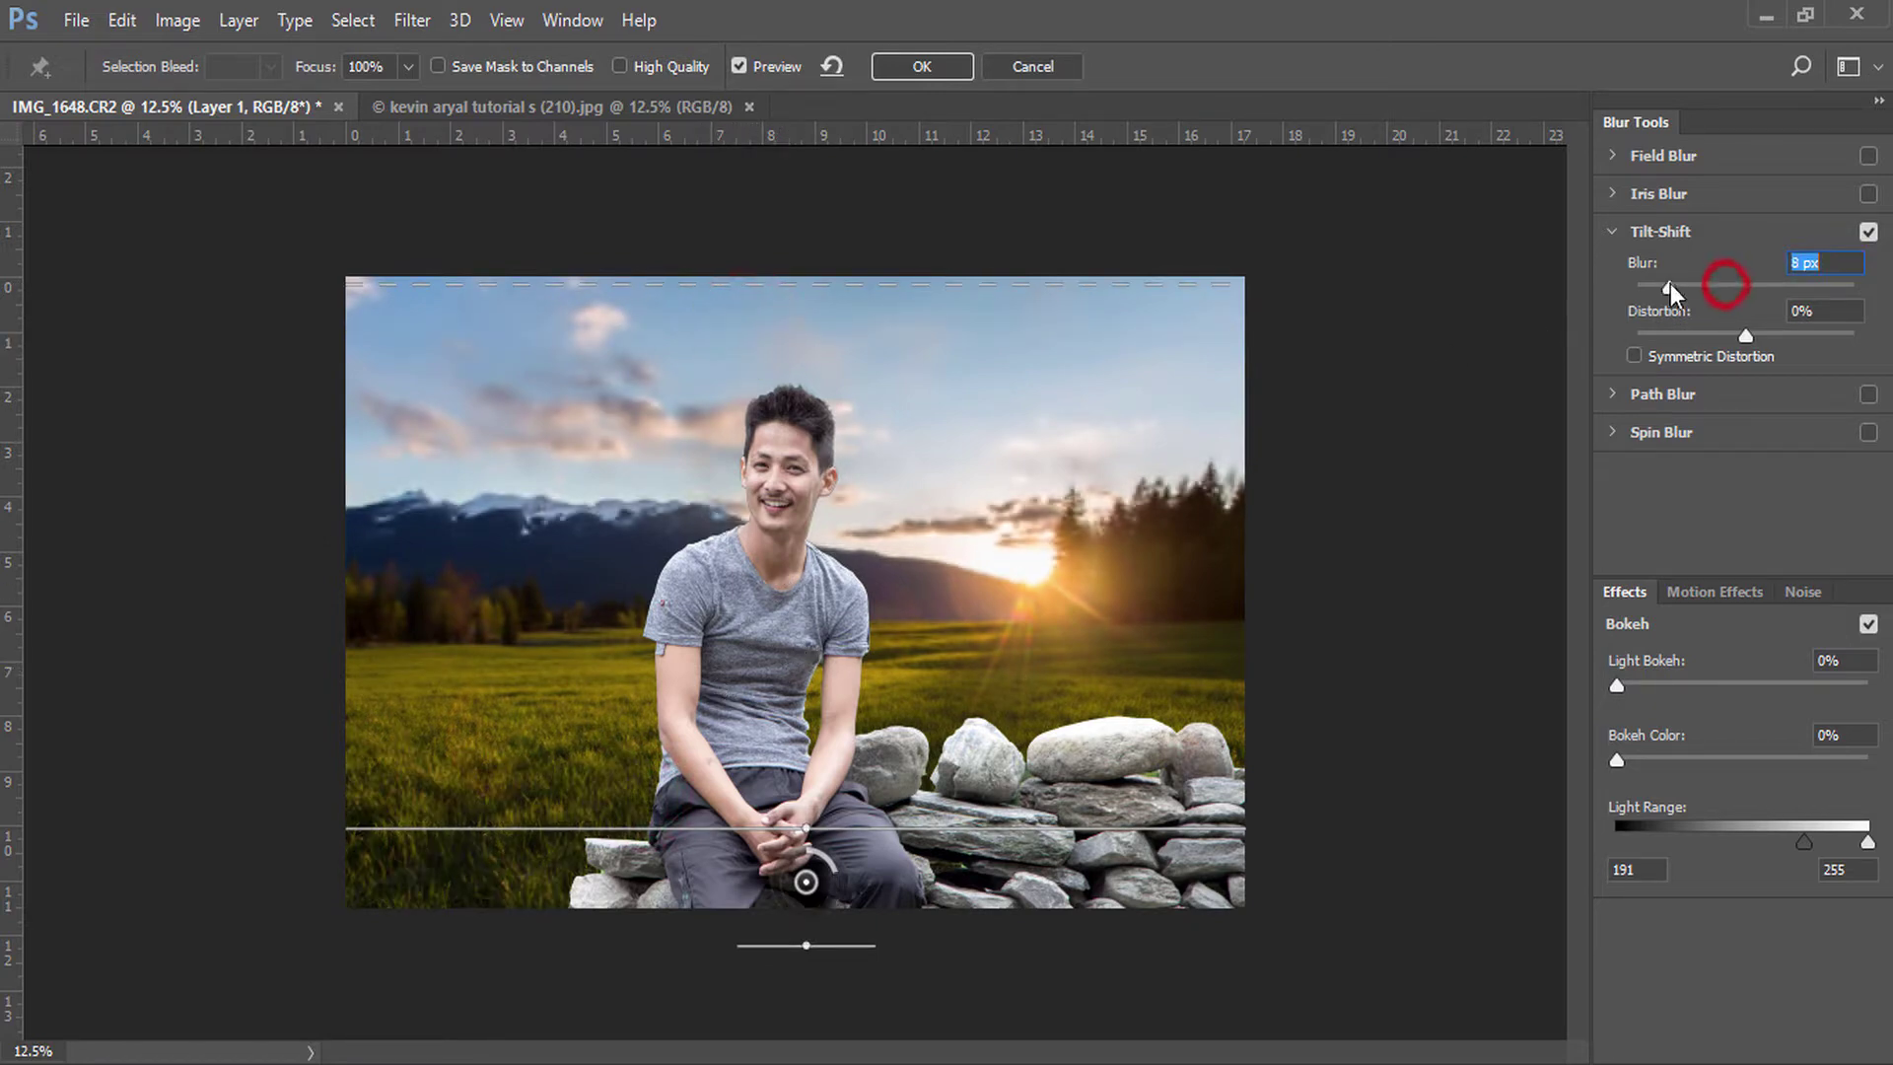
pyautogui.click(1725, 287)
pyautogui.click(912, 66)
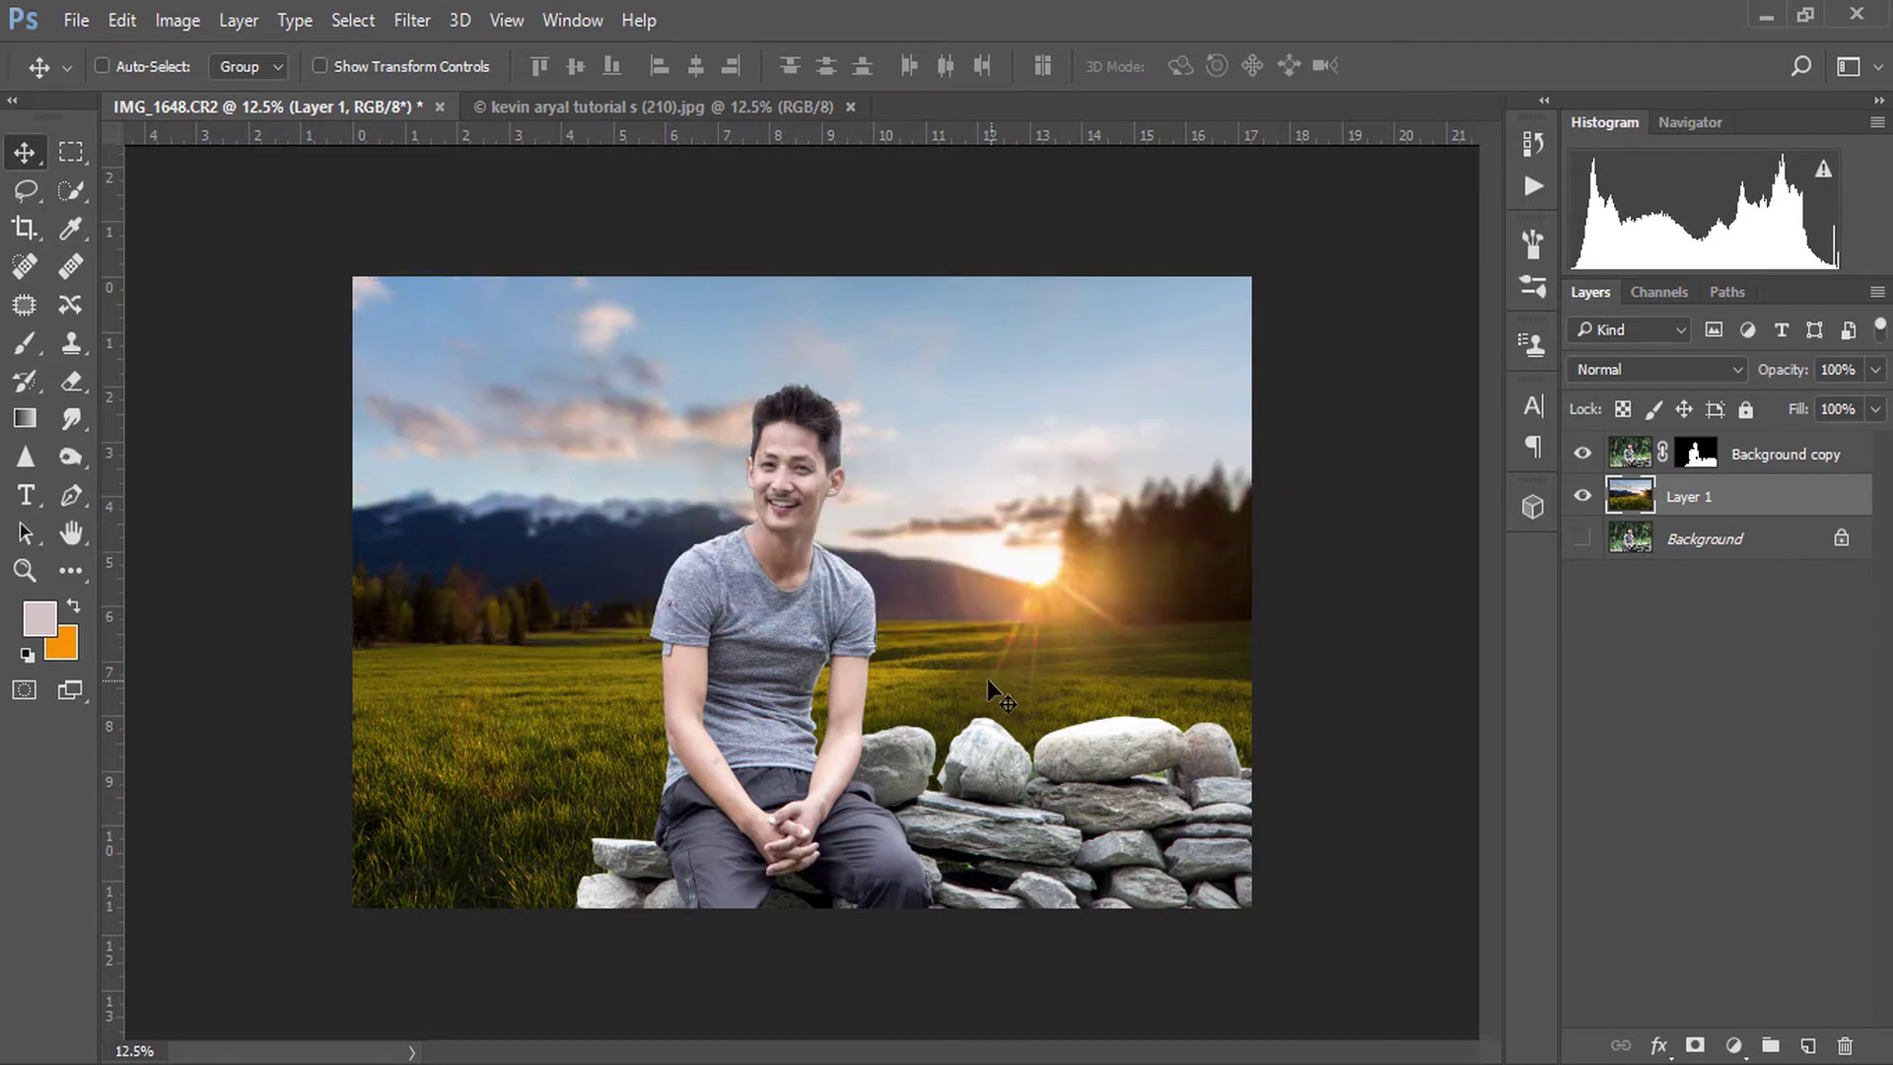
# - Apply the Background copy layer mask to bake in the man-and-stones cutout
pyautogui.scroll(2, 986, 678)
pyautogui.moveTo(984, 683); pyautogui.dragTo(855, 527)
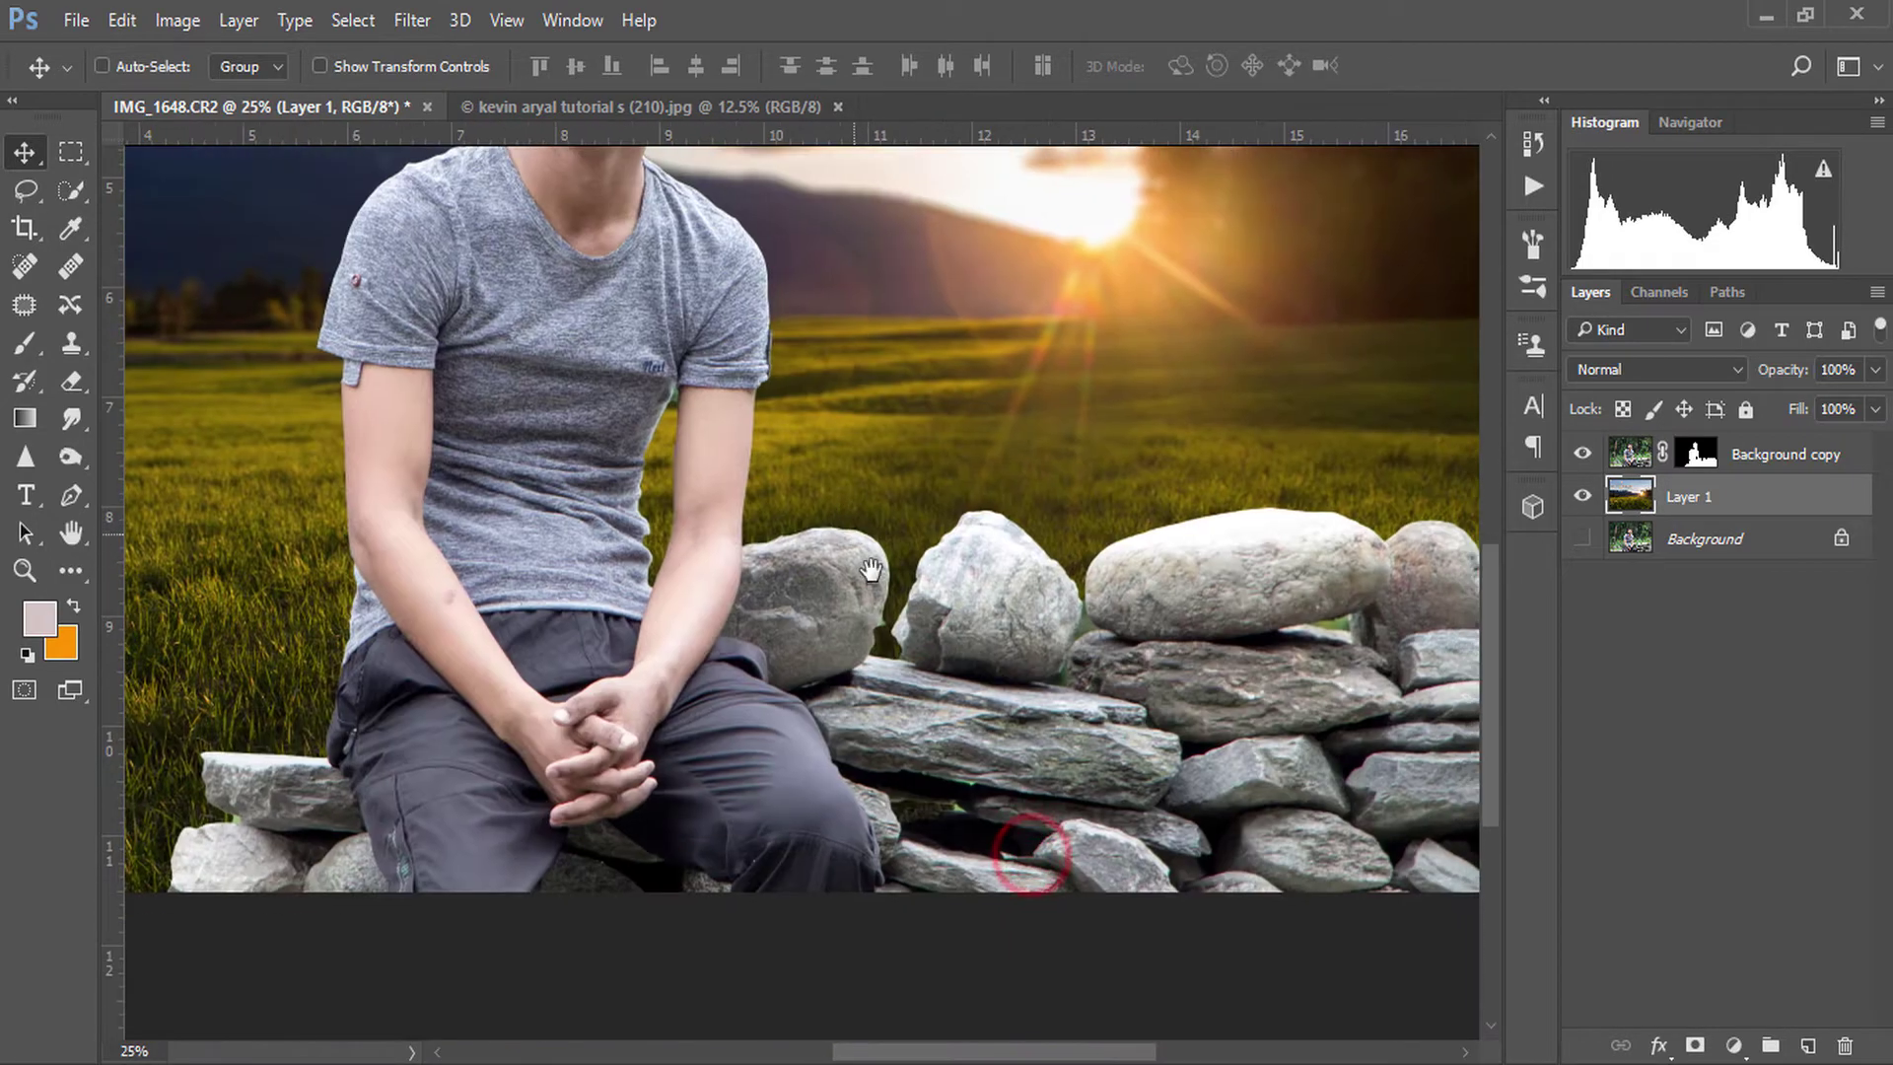
pyautogui.moveTo(1030, 854)
pyautogui.mouseDown()
pyautogui.moveTo(1026, 648)
pyautogui.moveTo(1179, 812)
pyautogui.mouseUp()
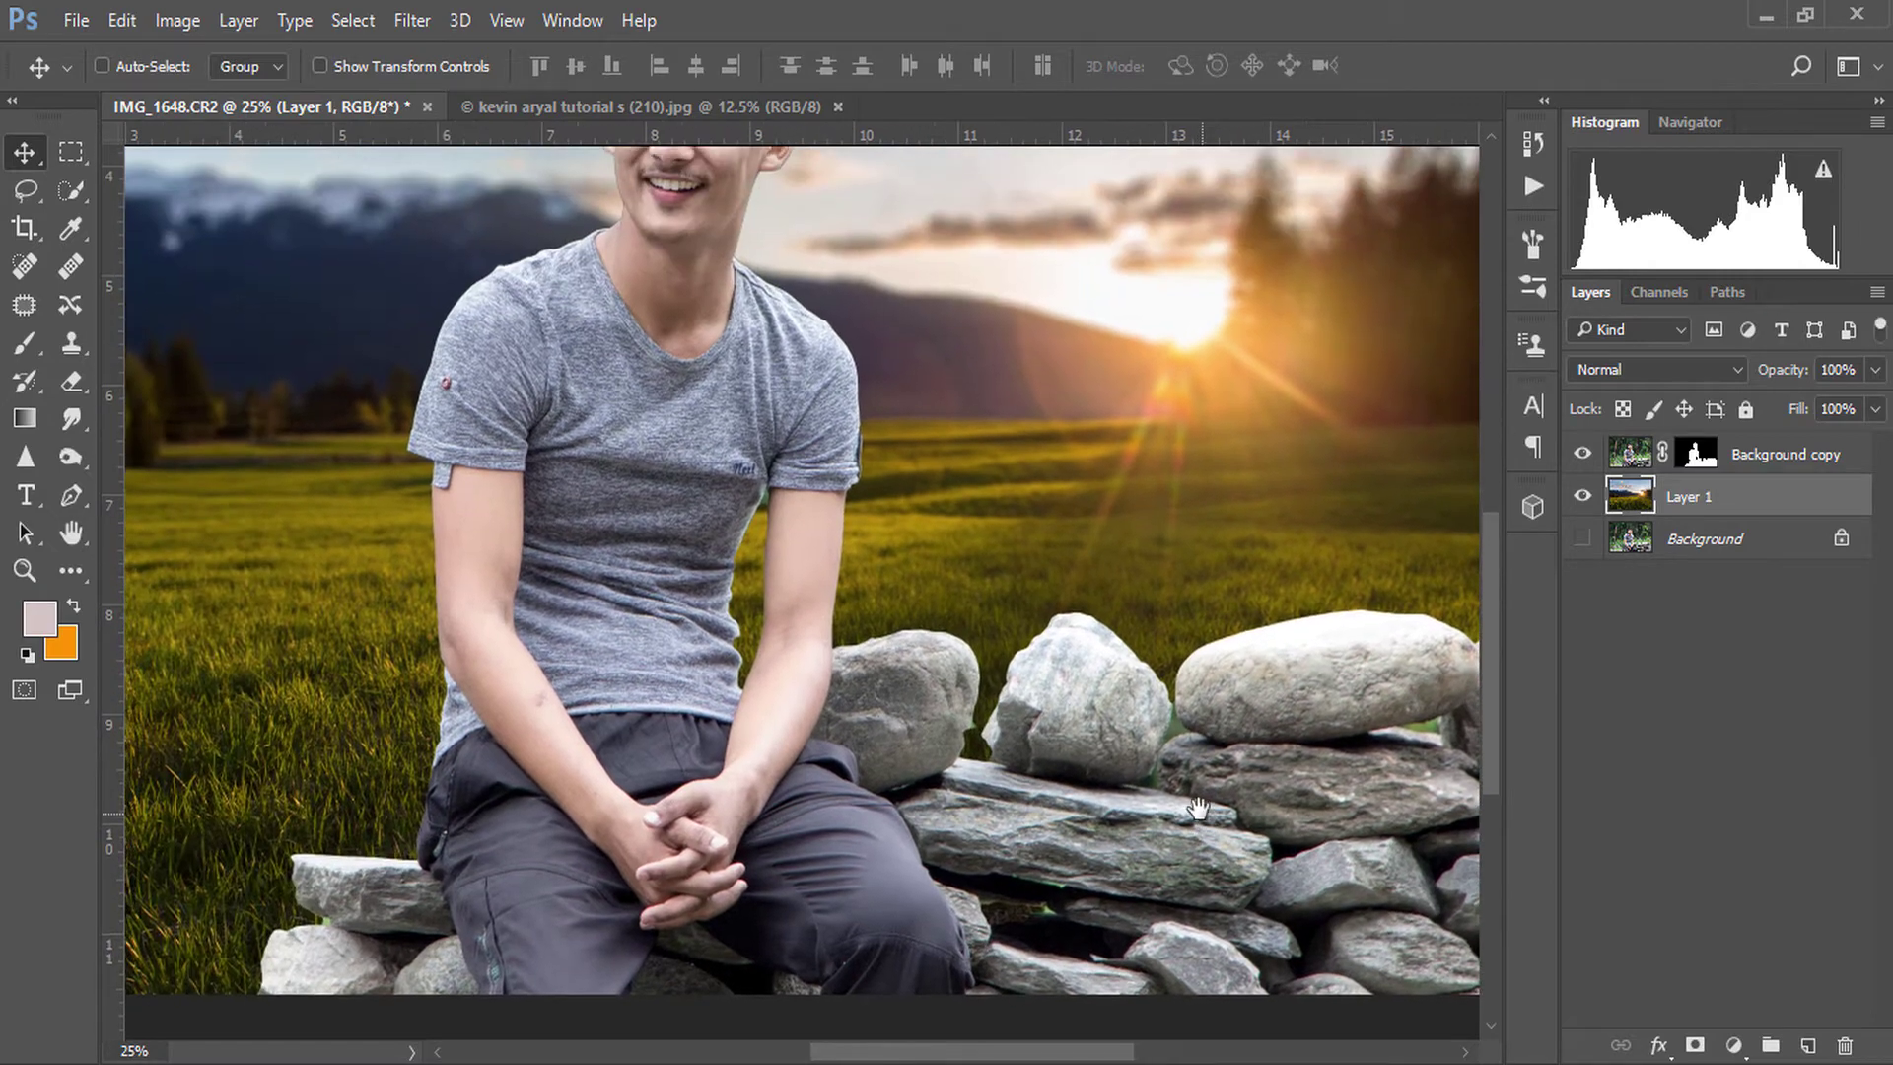
pyautogui.scroll(-3, 1459, 517)
pyautogui.hotkey('ctrl', '-')
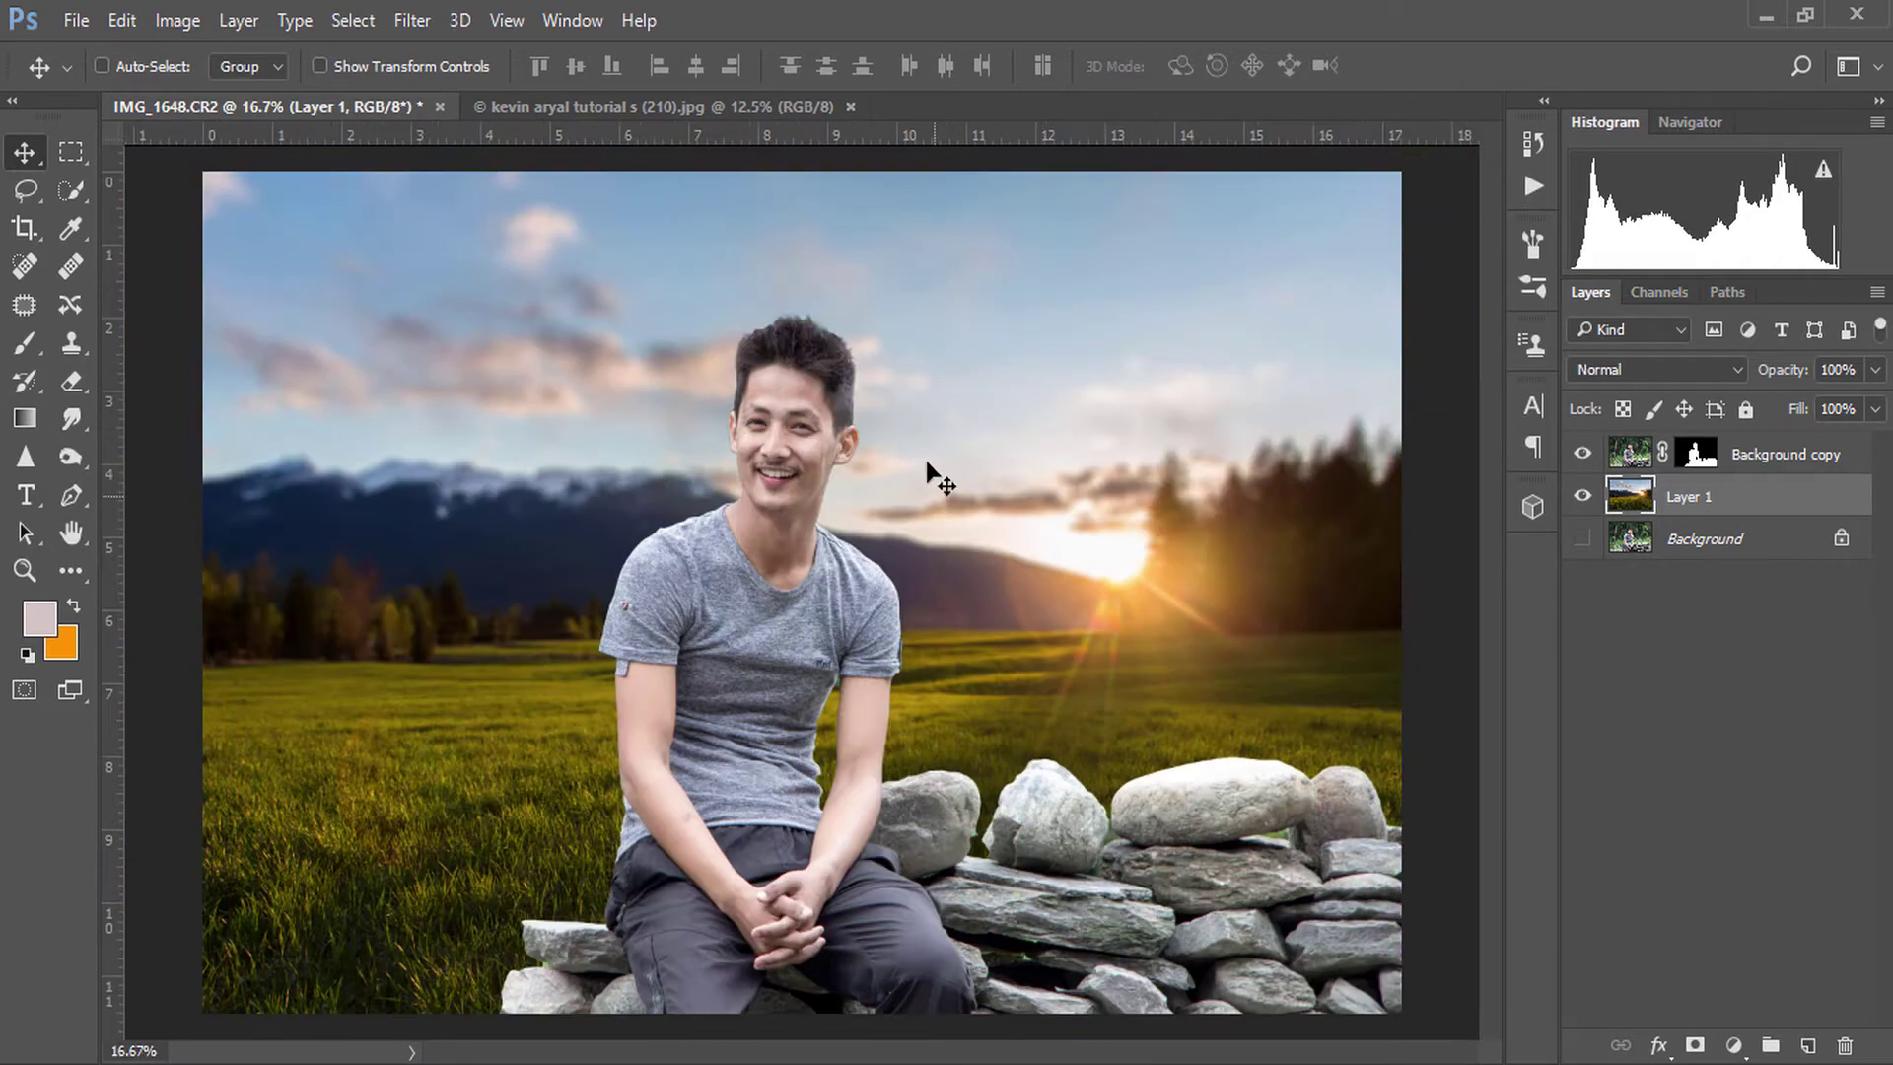
pyautogui.click(1695, 453)
pyautogui.rightClick(1696, 453)
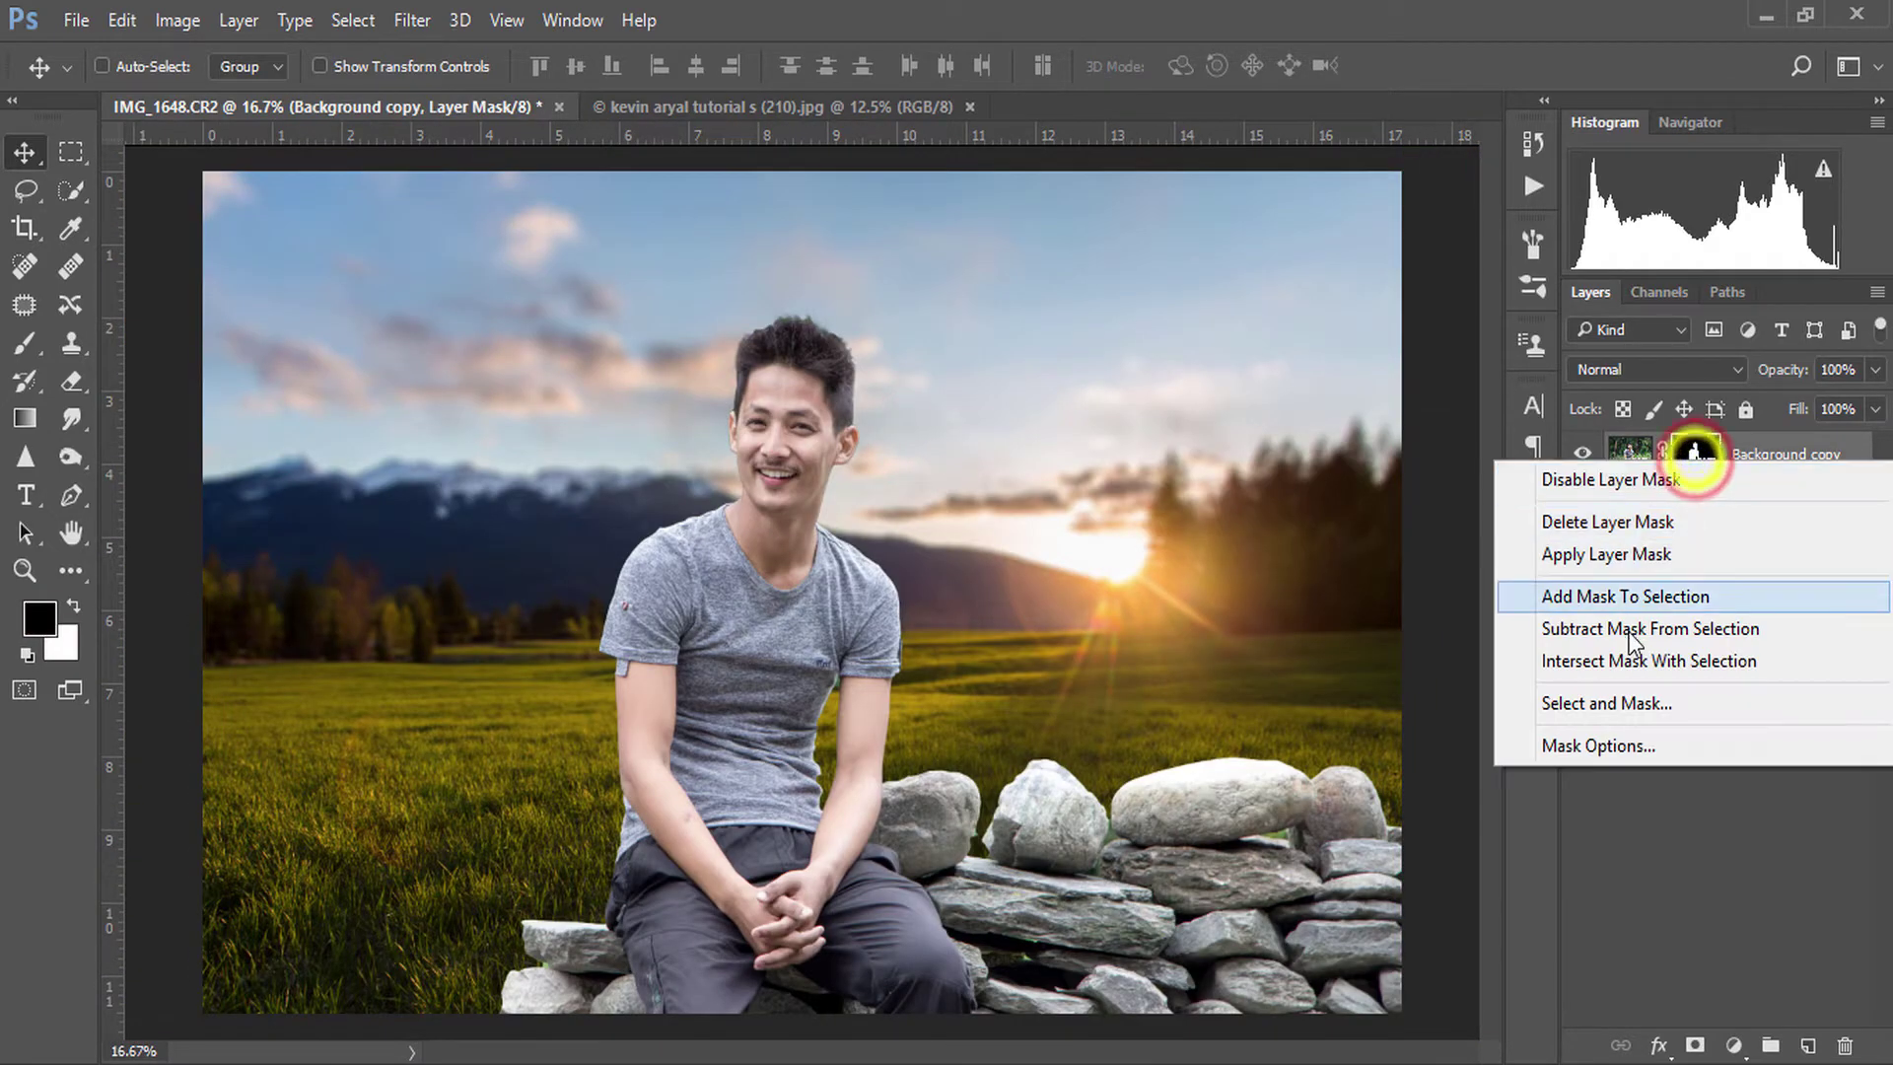
pyautogui.click(1652, 555)
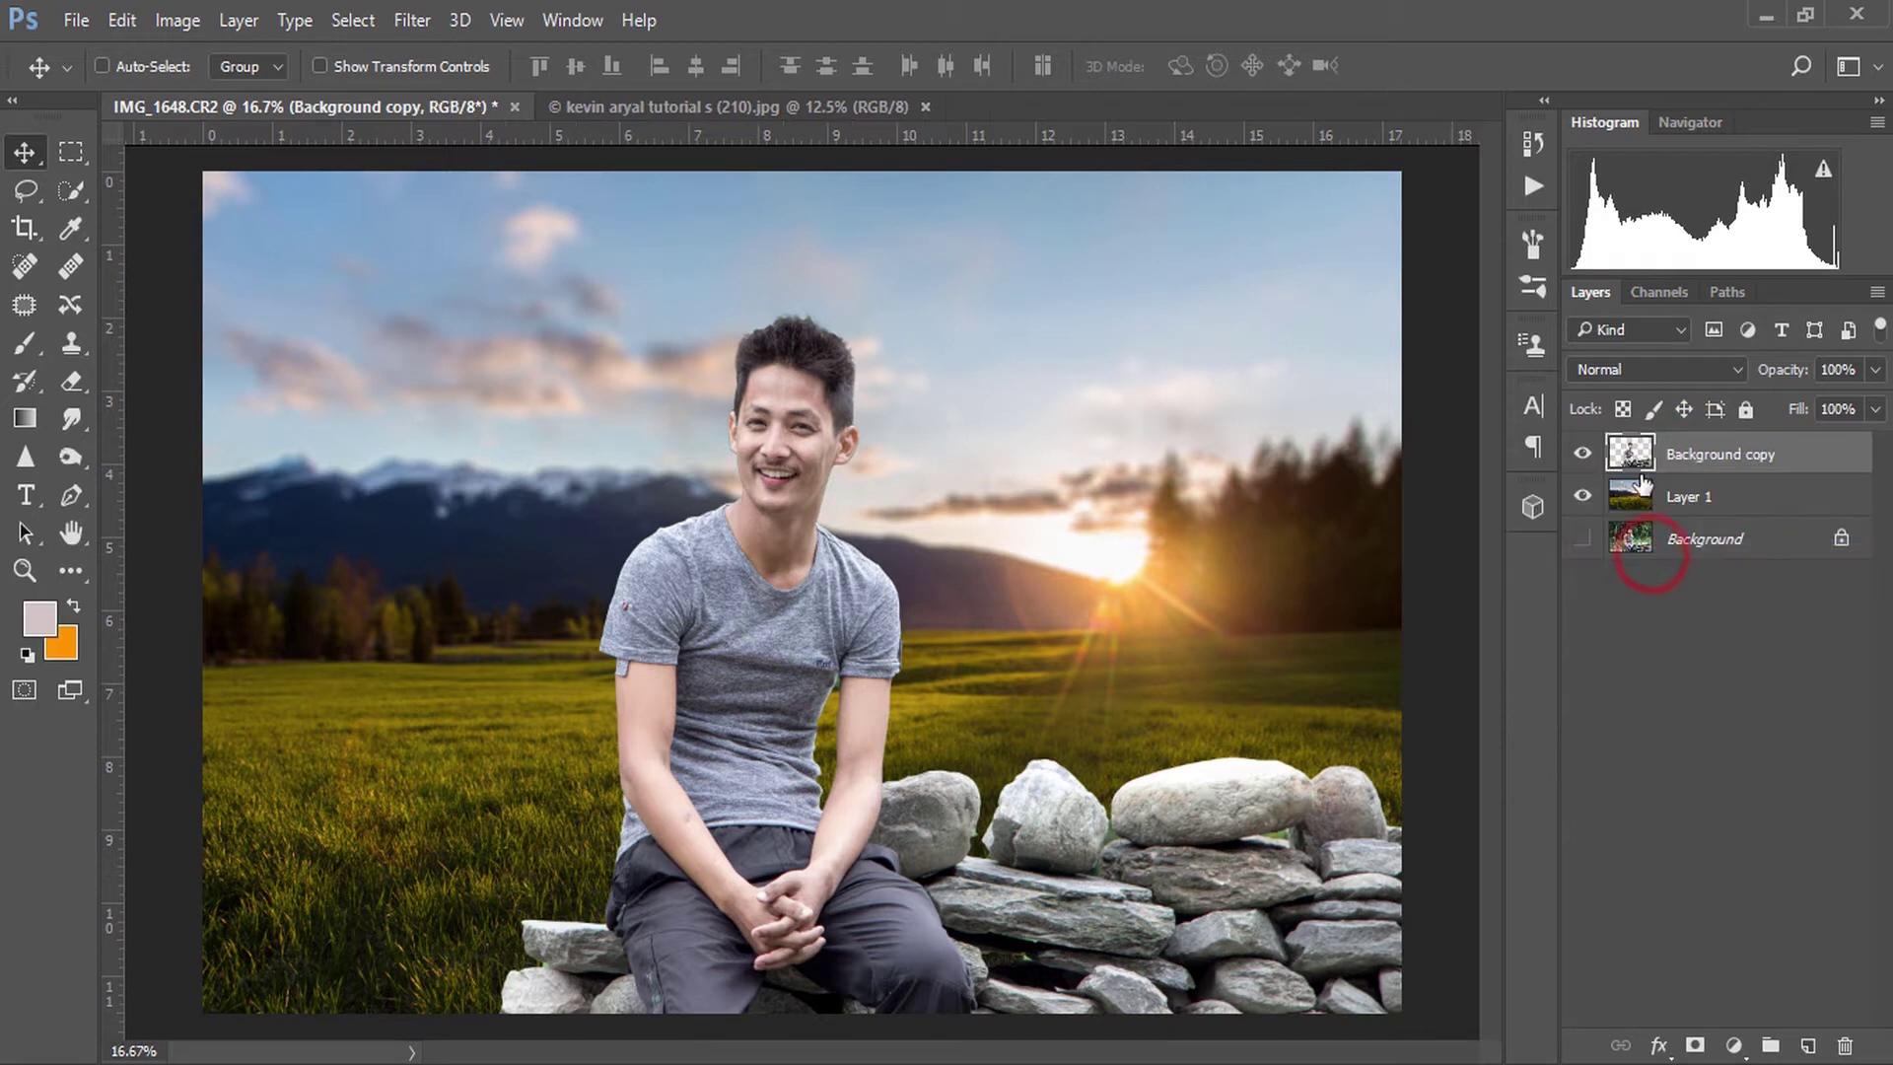
# - Clone-stamp stones from the wall over the grass at the lower left
pyautogui.click(71, 345)
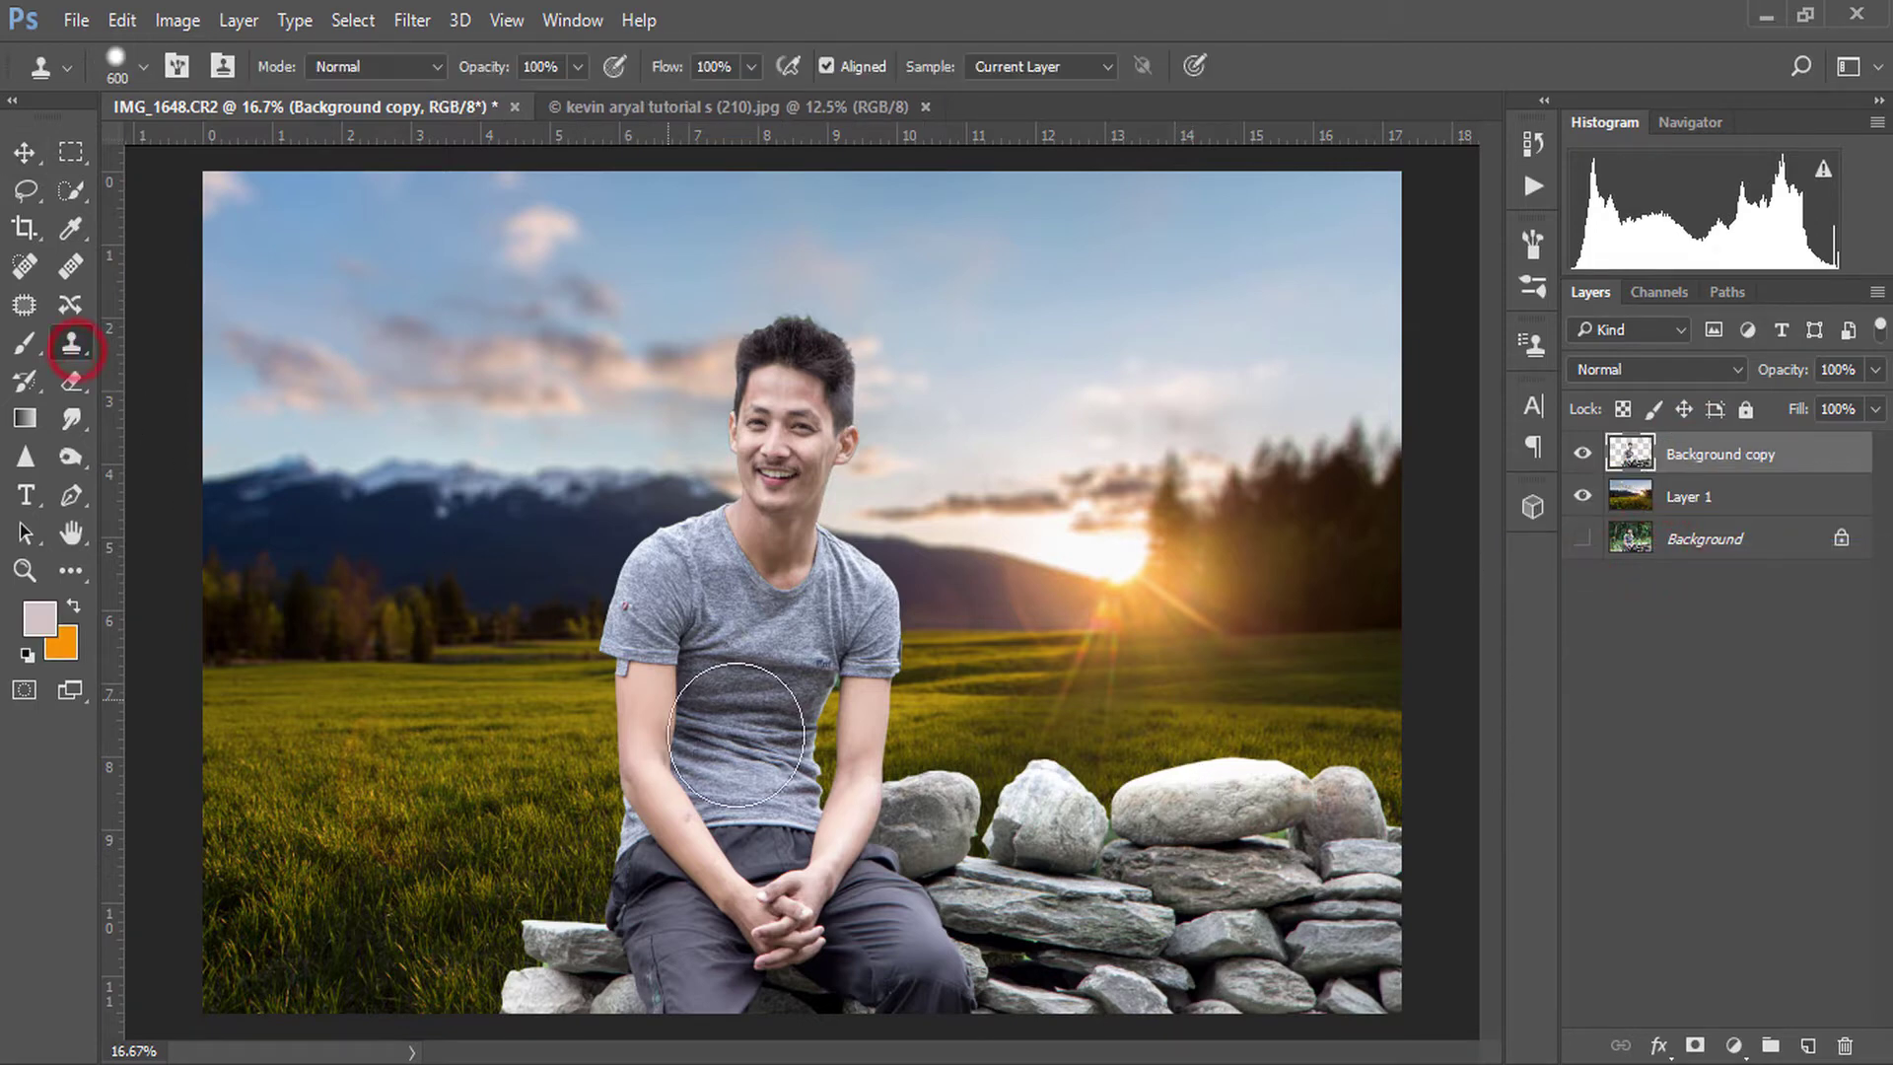
pyautogui.press('alt')
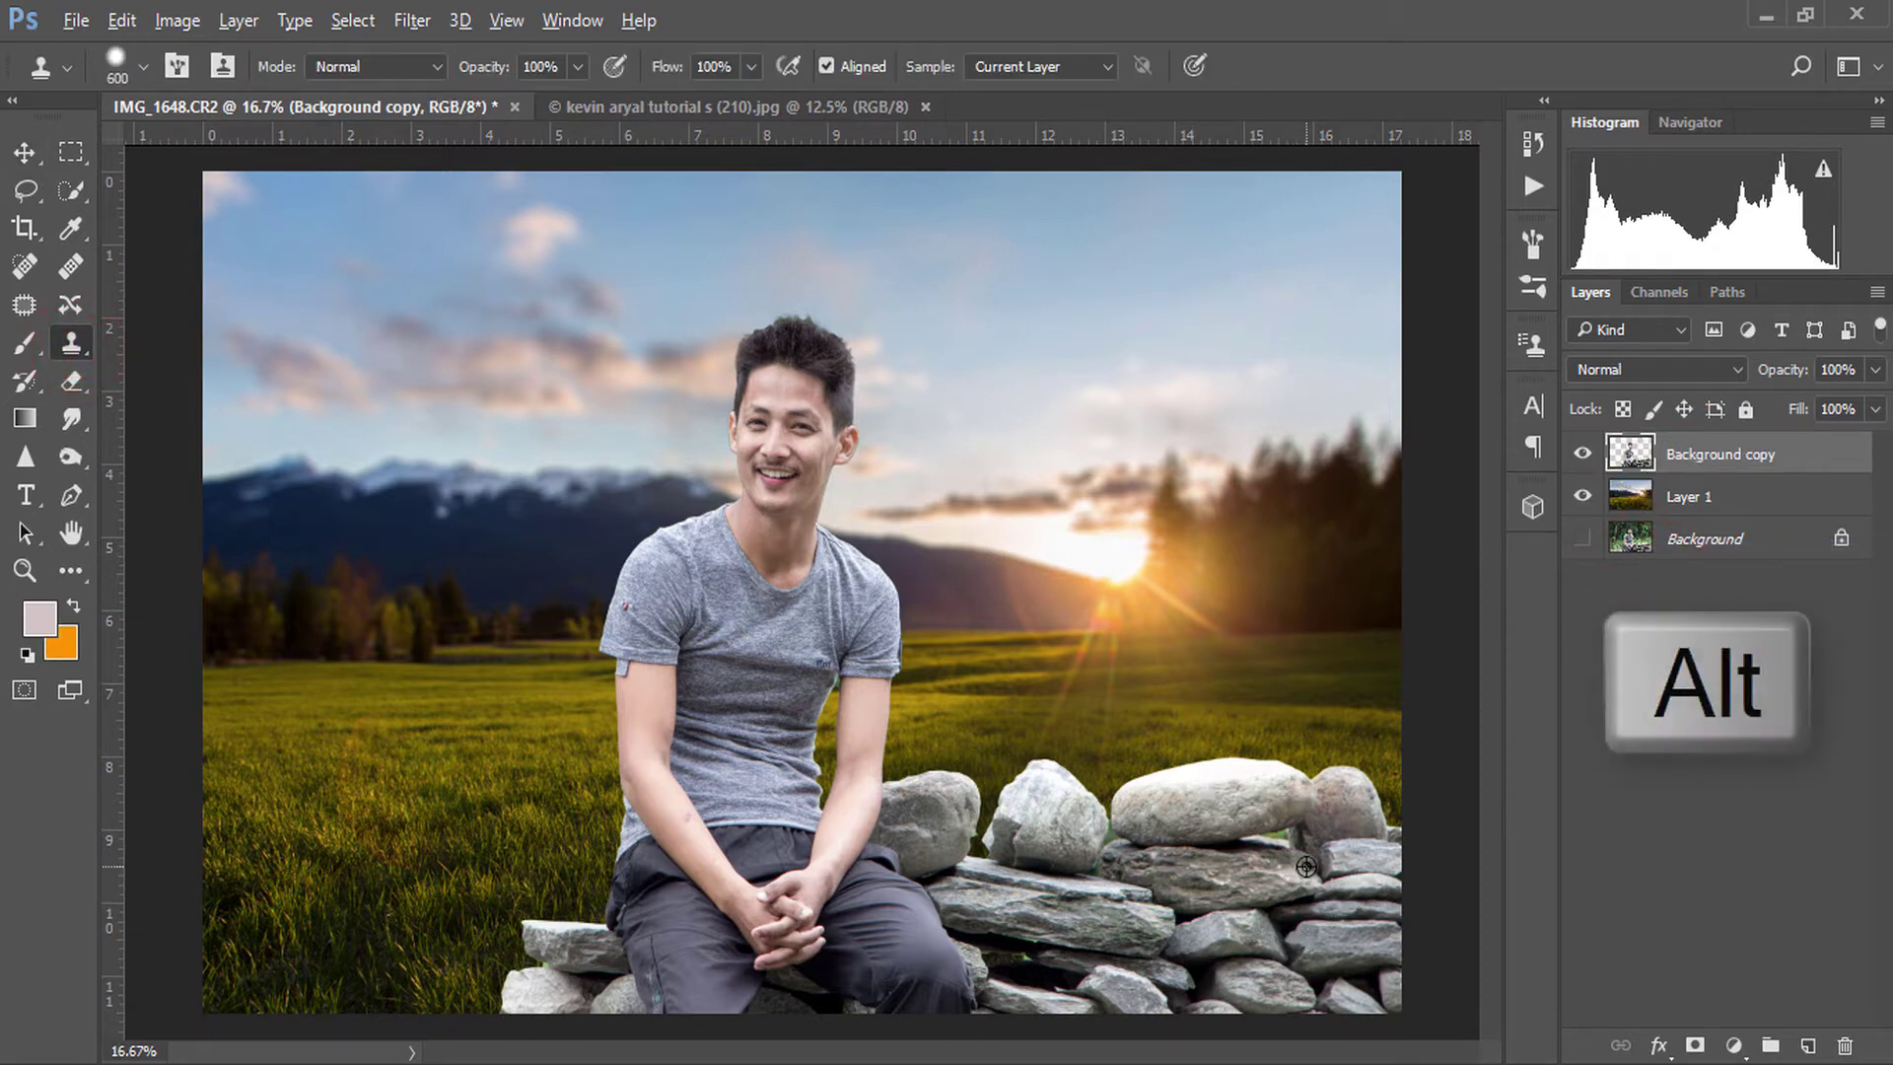
pyautogui.keyDown('alt'); pyautogui.click(1292, 873); pyautogui.keyUp('alt')
pyautogui.moveTo(572, 917)
pyautogui.mouseDown()
pyautogui.moveTo(493, 947)
pyautogui.moveTo(334, 904)
pyautogui.moveTo(220, 955)
pyautogui.moveTo(389, 914)
pyautogui.mouseUp()
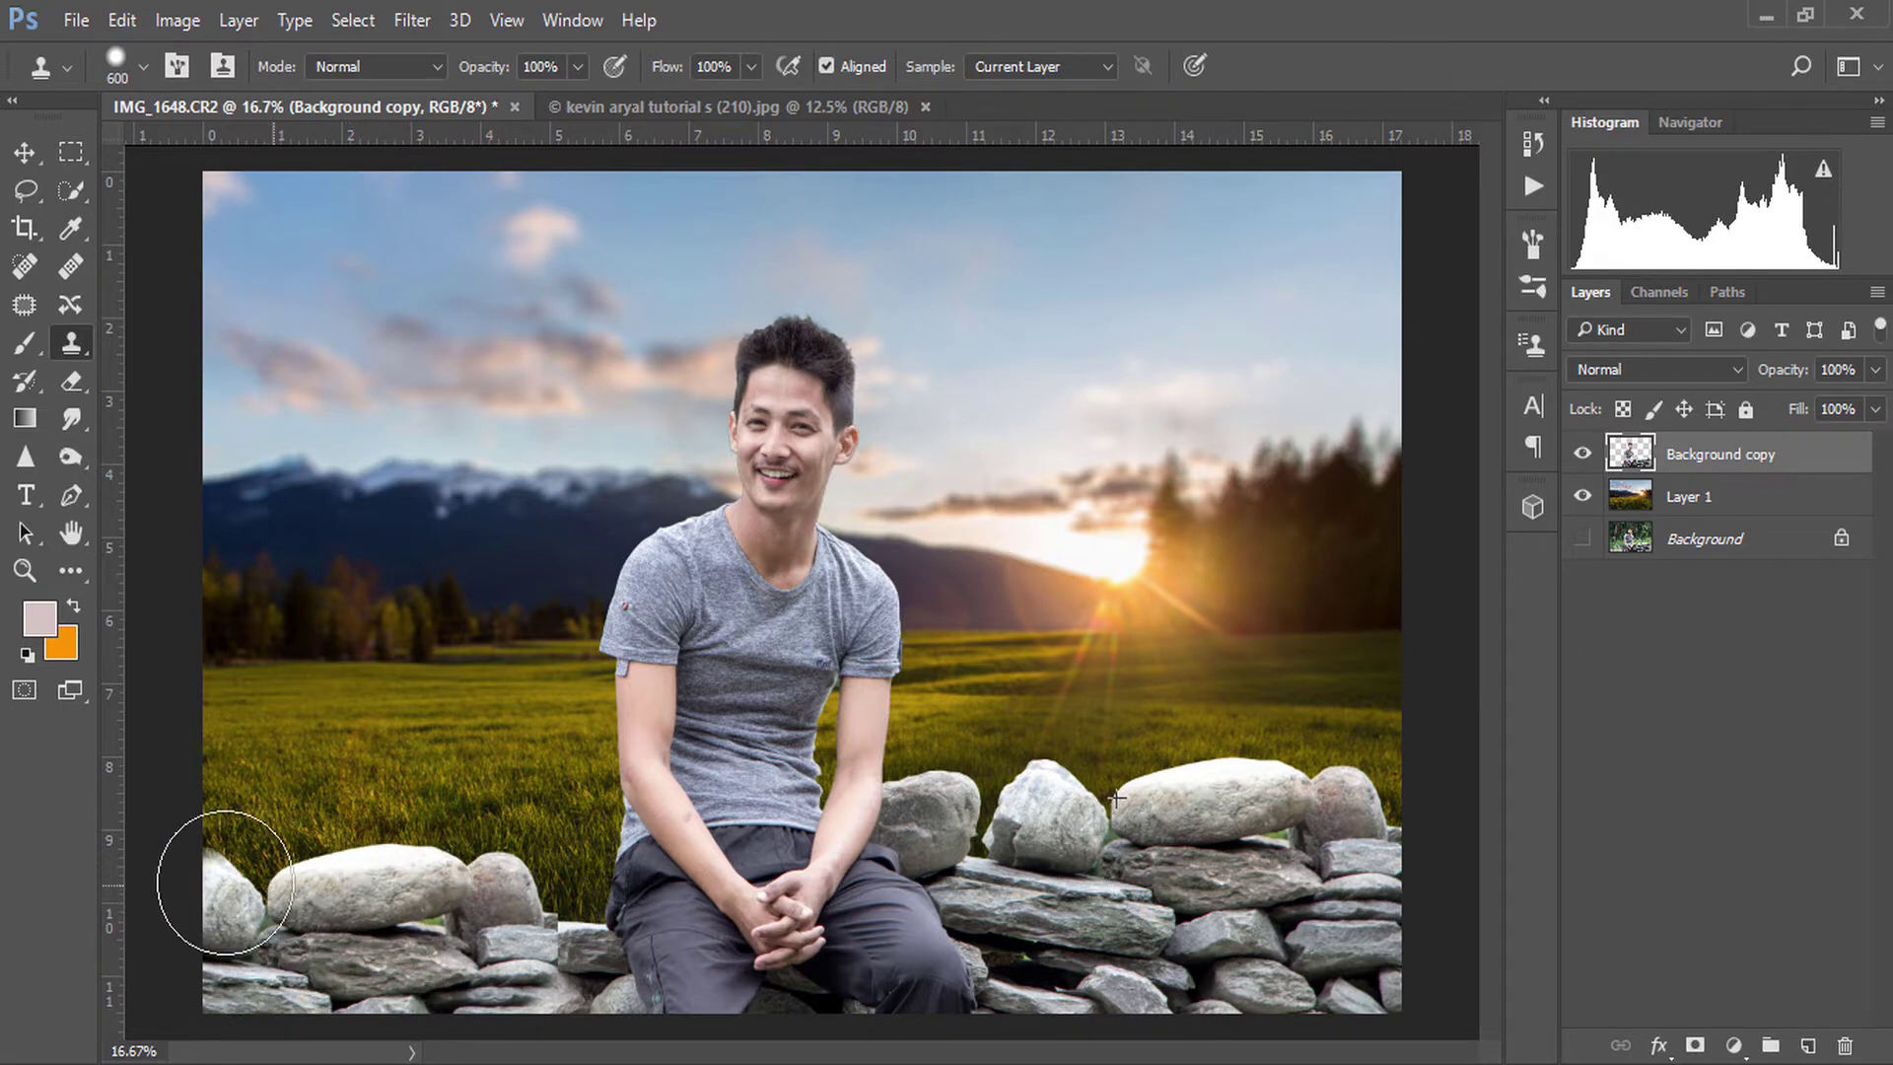
# - Spot-heal the seams in the cloned stones near the knee
pyautogui.click(28, 268)
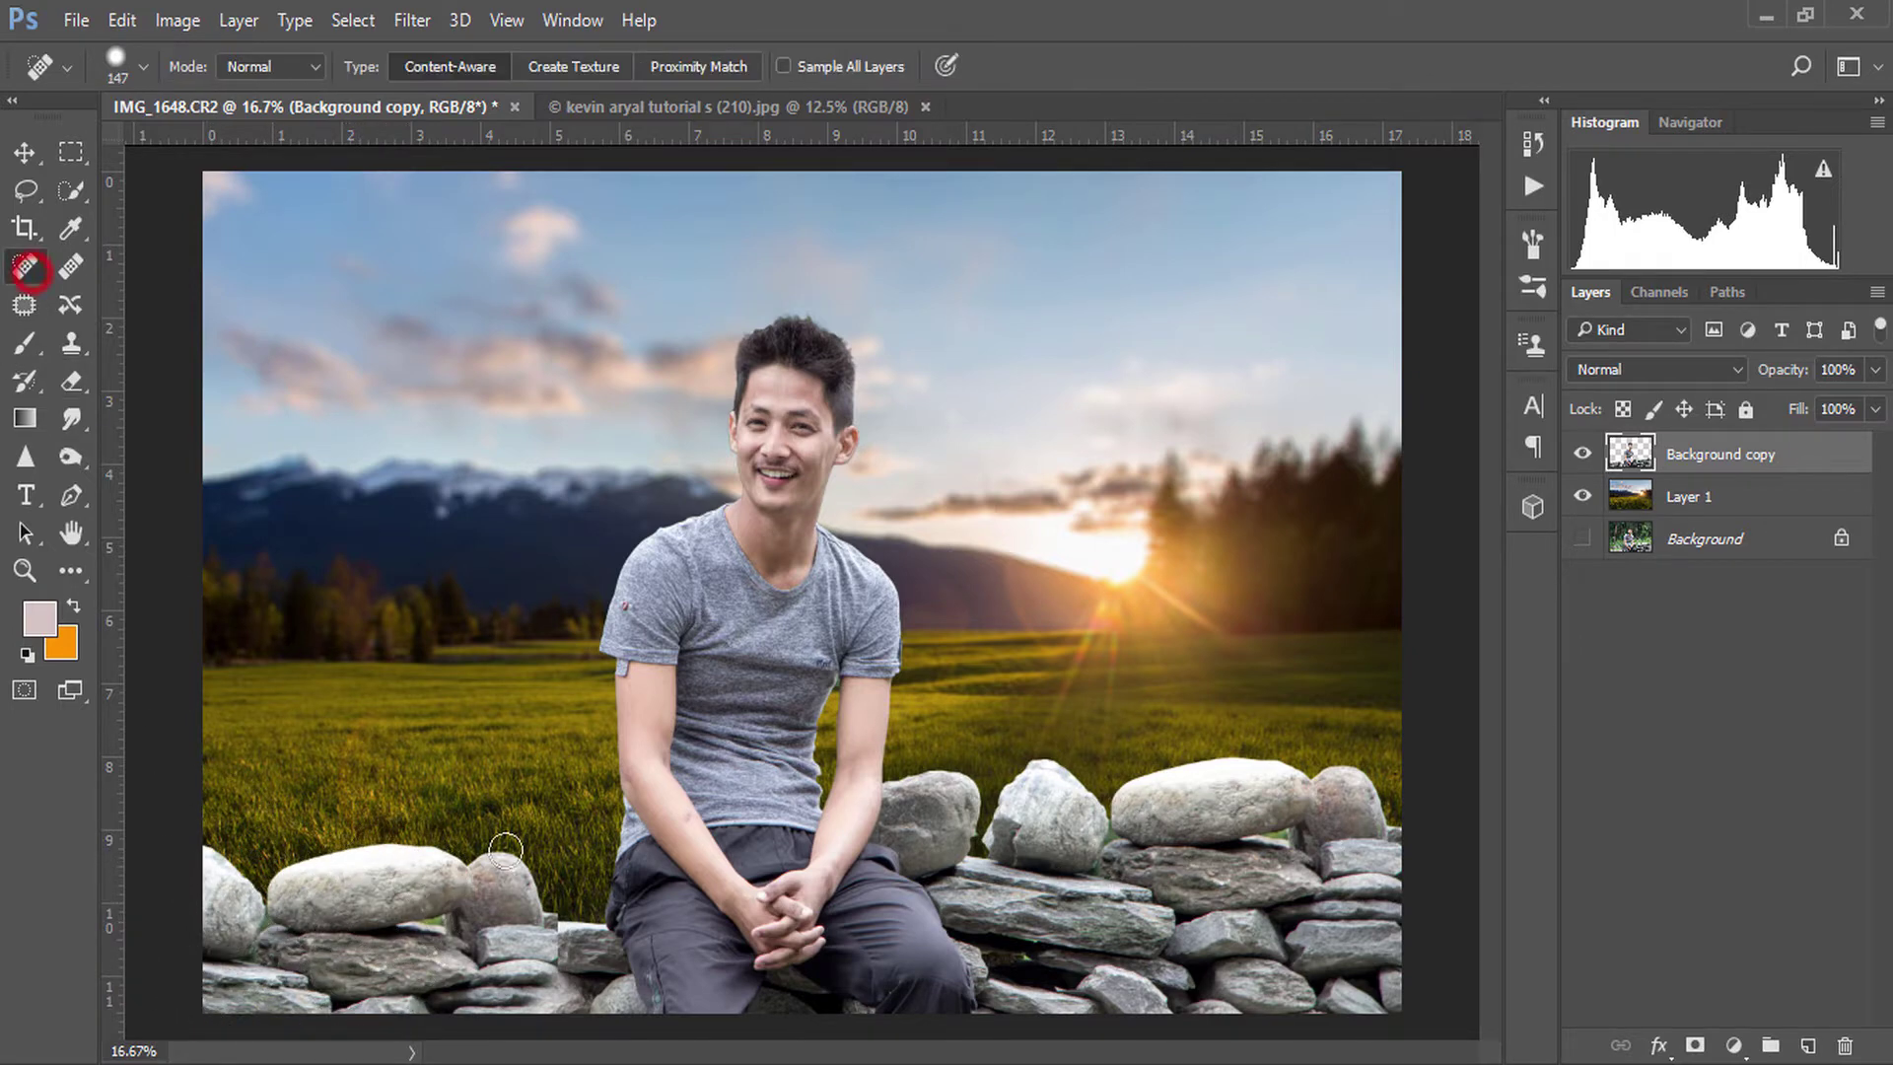
pyautogui.moveTo(548, 942); pyautogui.dragTo(571, 984)
pyautogui.moveTo(583, 989)
pyautogui.mouseDown()
pyautogui.moveTo(543, 983)
pyautogui.moveTo(550, 950)
pyautogui.mouseUp()
pyautogui.hotkey('ctrl', '-')
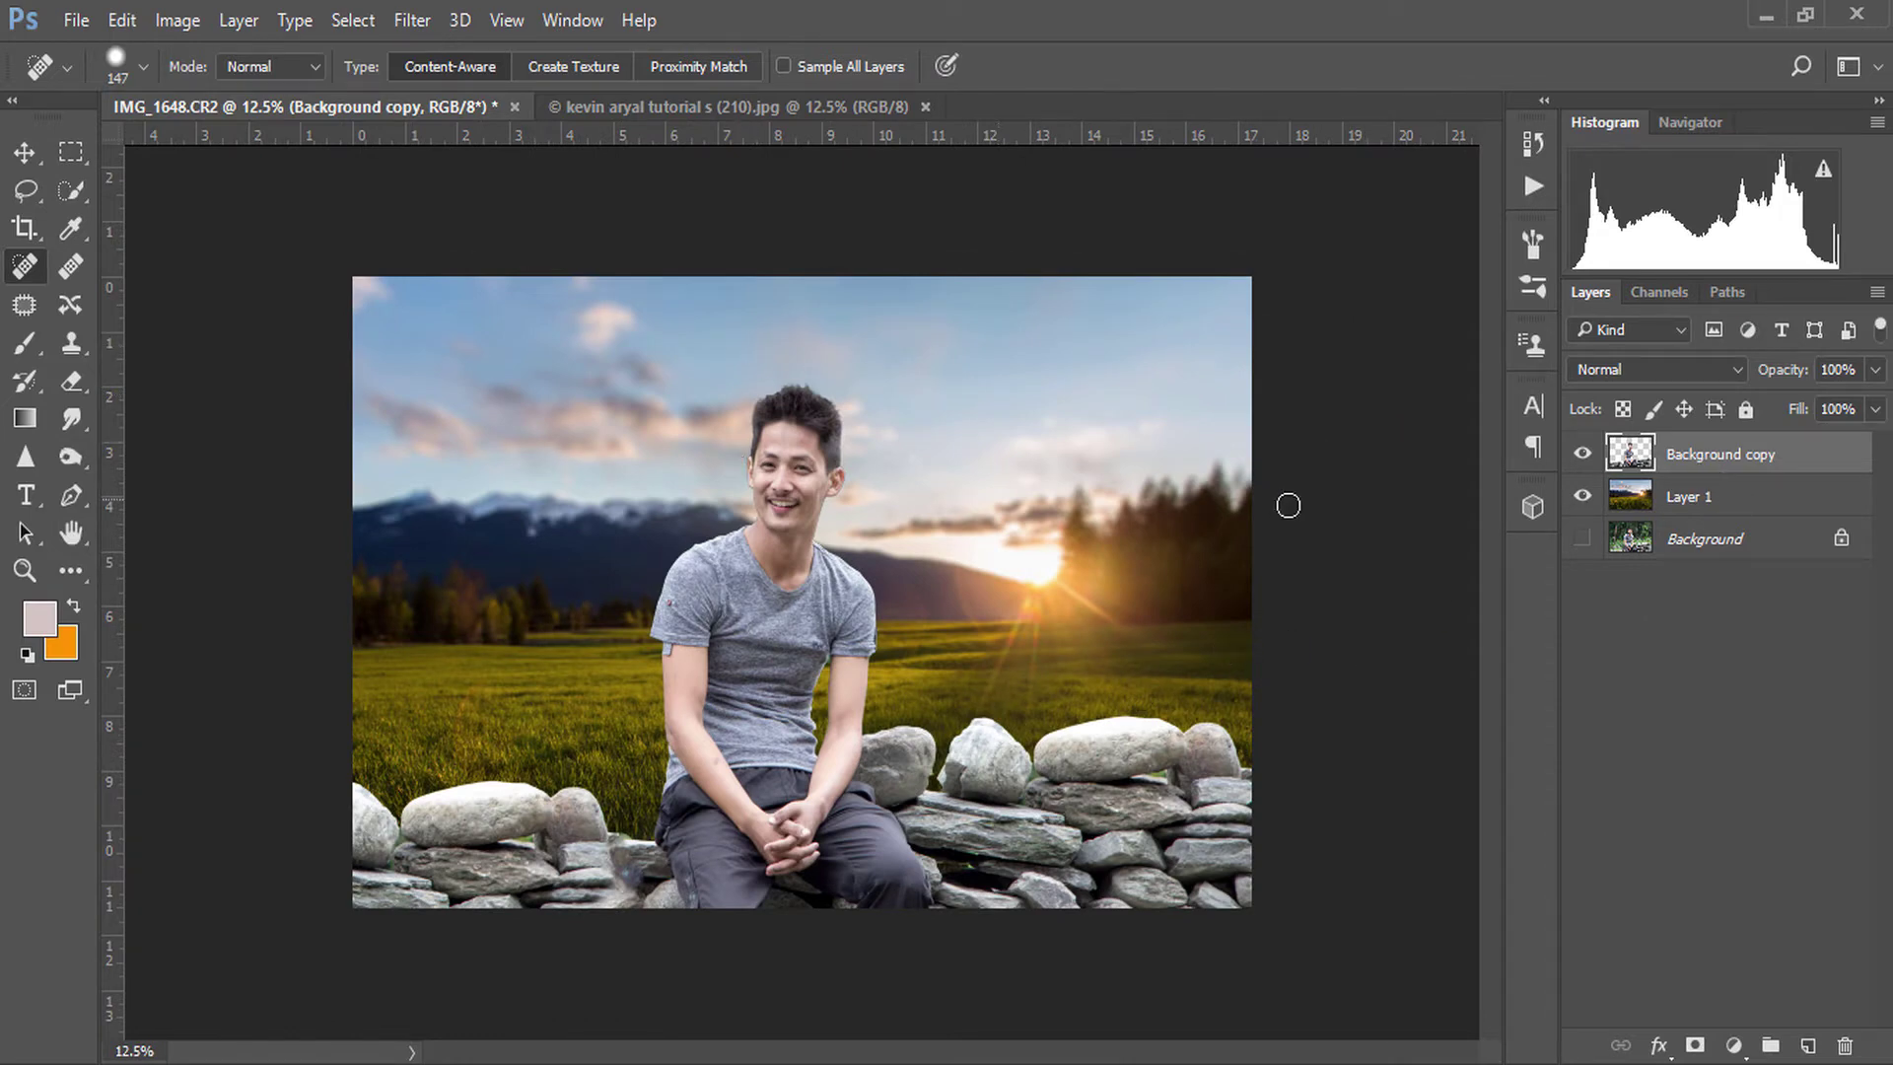
# - Add a clipped Color Balance layer shifting midtones and shadows toward yellow (shadows -8)
pyautogui.click(1736, 1045)
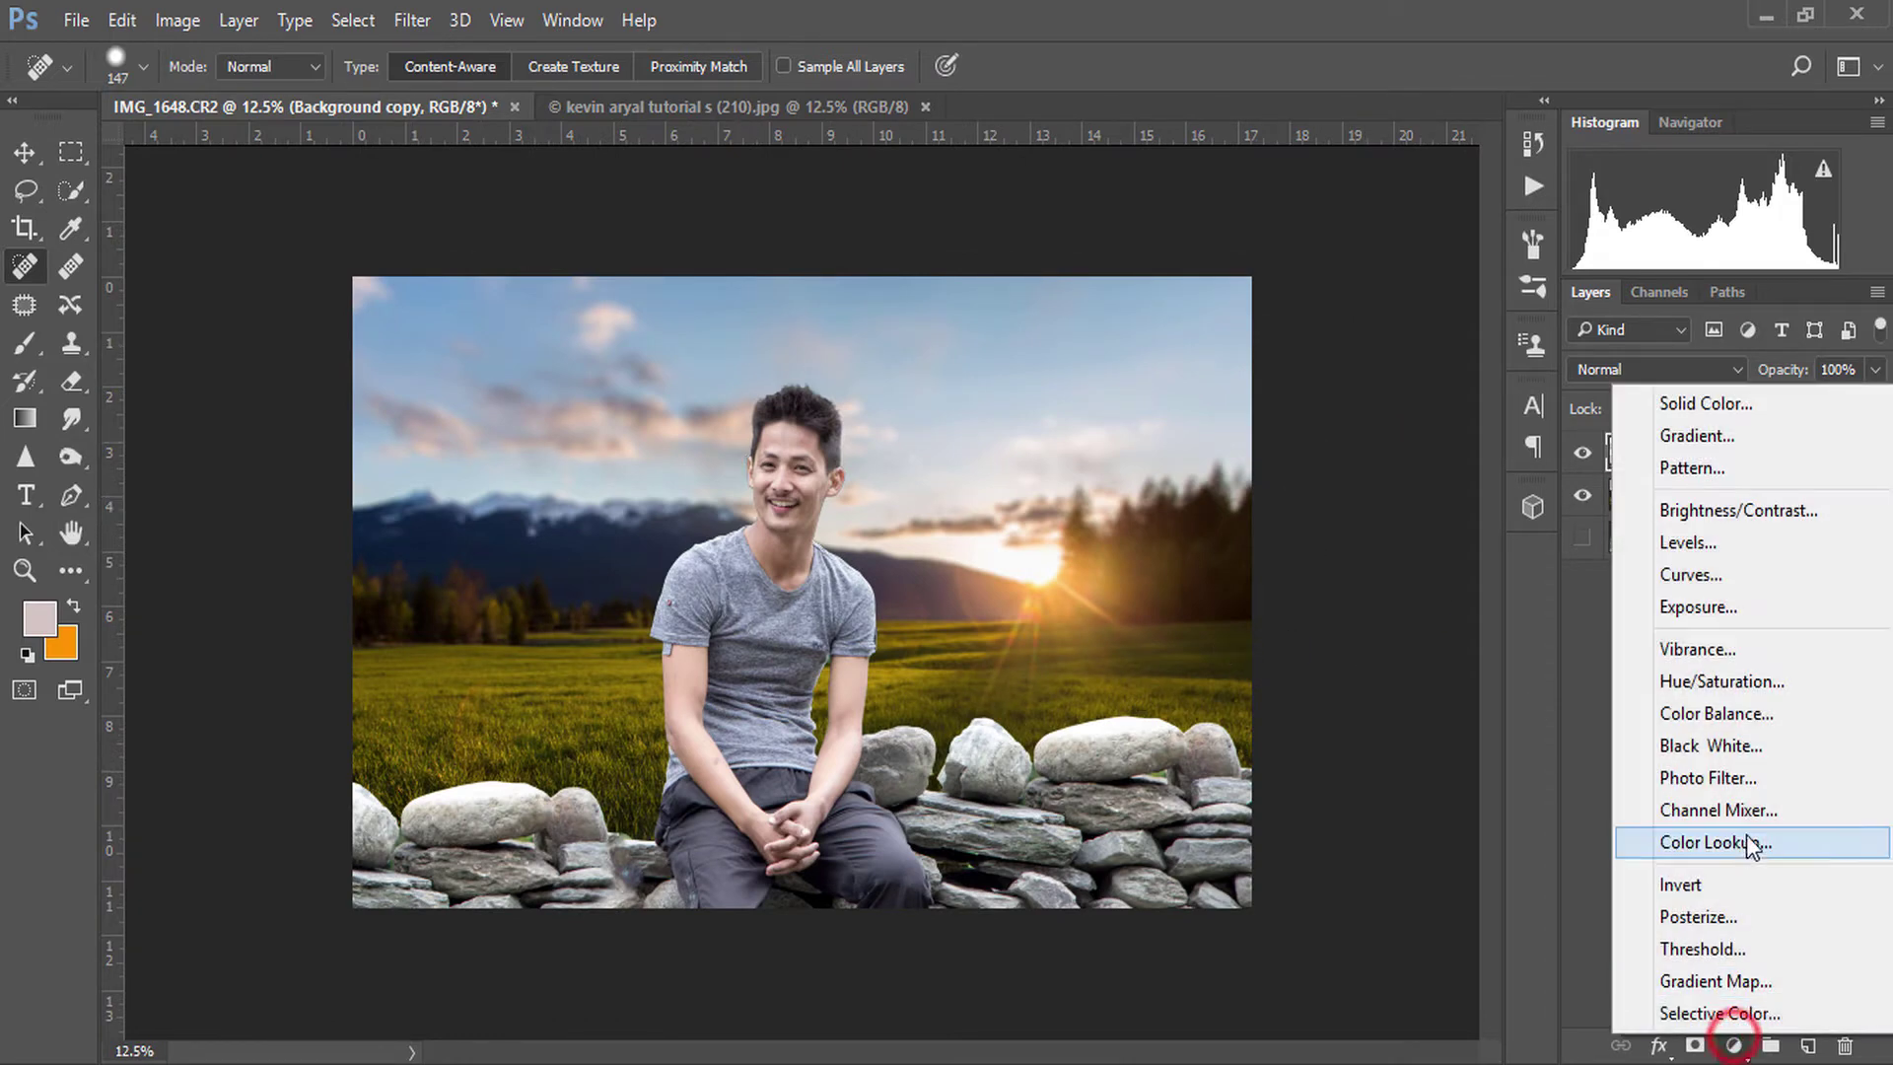
pyautogui.click(1780, 720)
pyautogui.click(1262, 847)
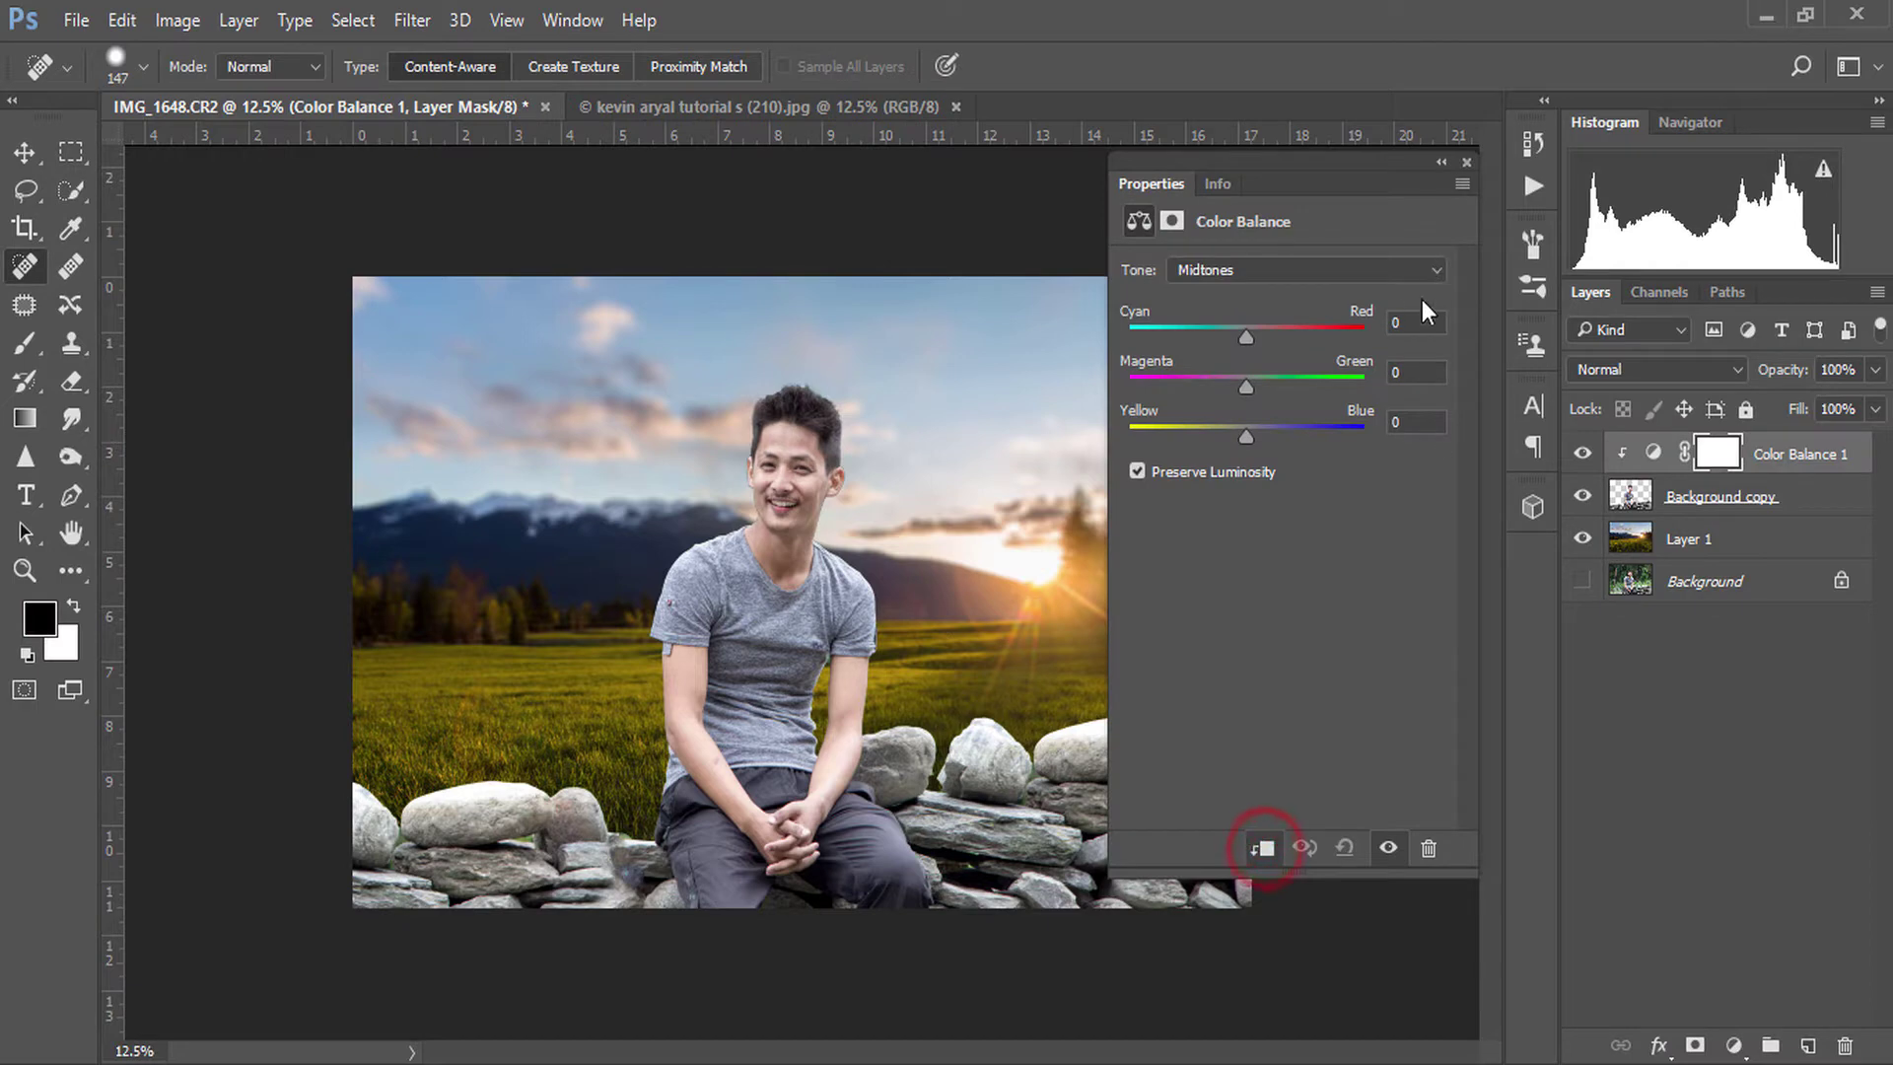
pyautogui.moveTo(1244, 436); pyautogui.dragTo(1235, 440)
pyautogui.click(1238, 270)
pyautogui.click(1227, 294)
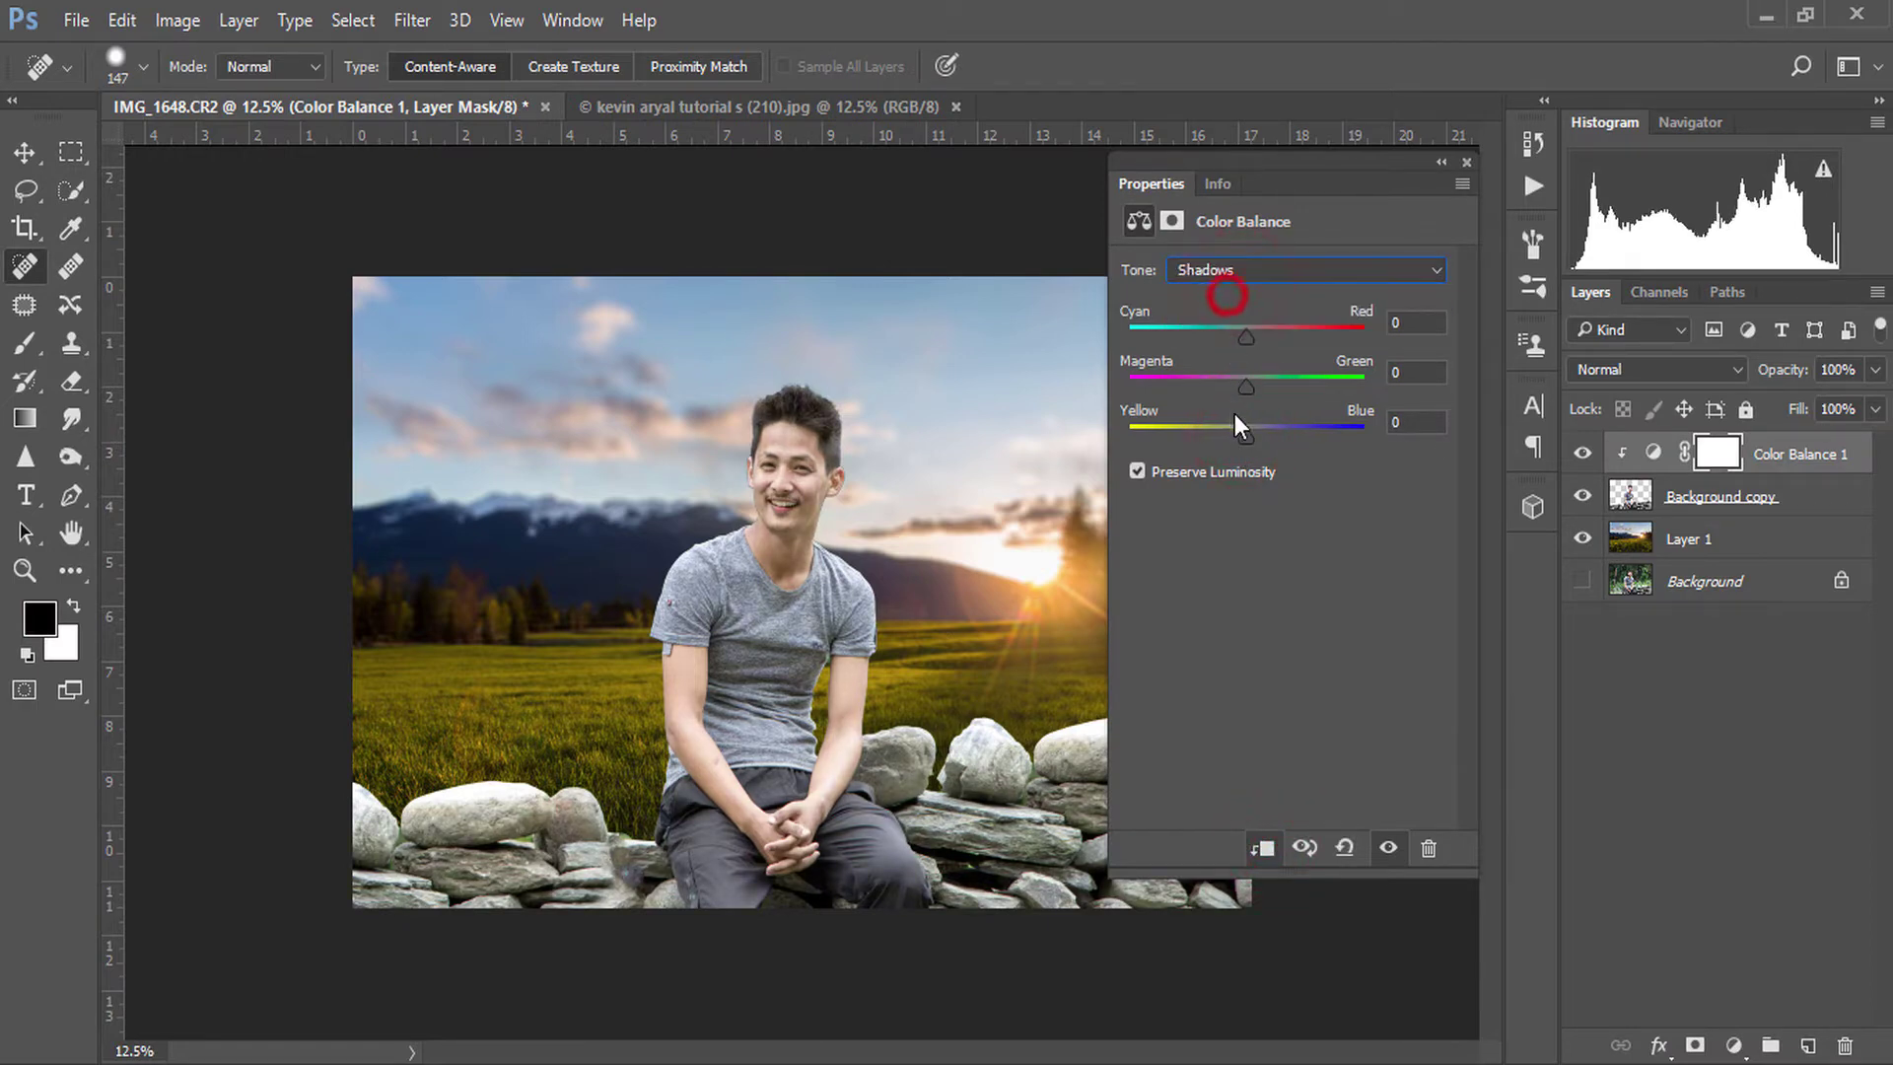
pyautogui.moveTo(1228, 437); pyautogui.dragTo(1239, 441)
pyautogui.click(1463, 163)
# - Add a clipped Selective Color layer with Yellows Black at -69
pyautogui.click(1723, 1040)
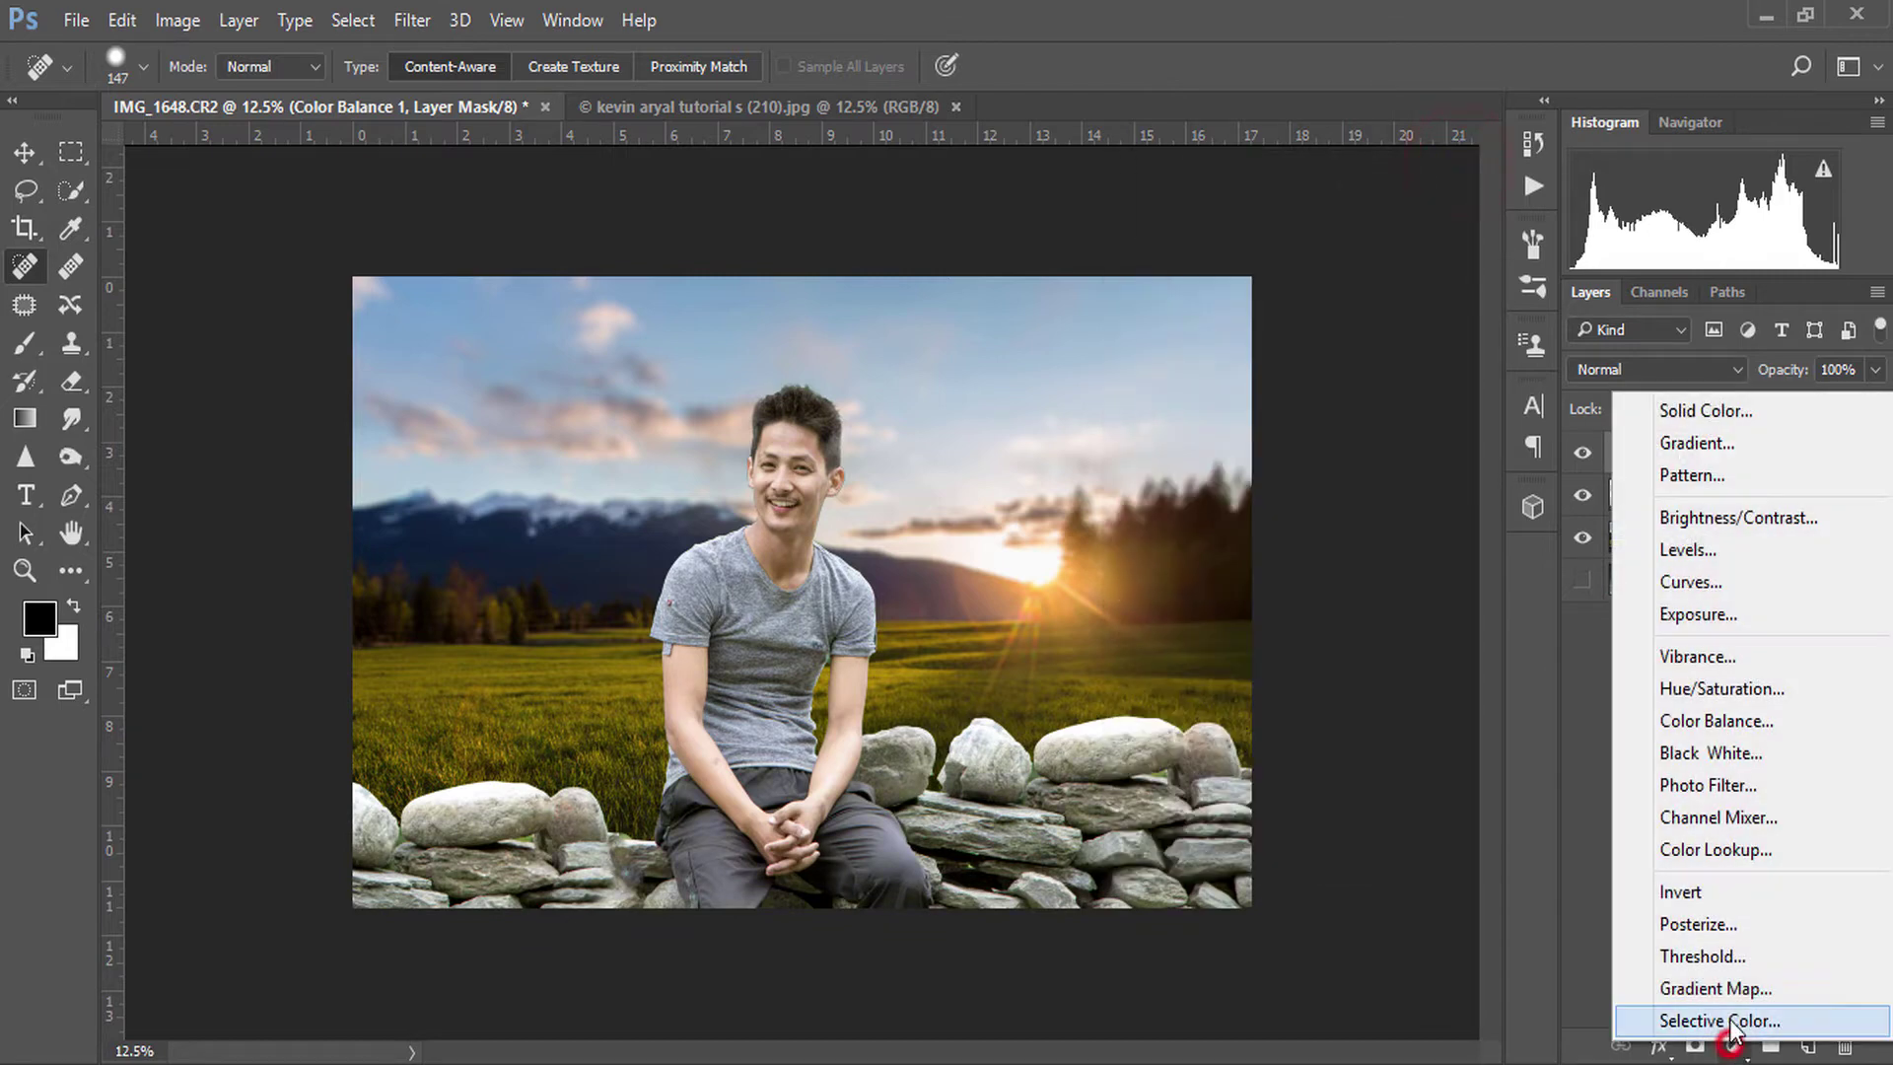
pyautogui.click(1741, 1018)
pyautogui.click(1262, 850)
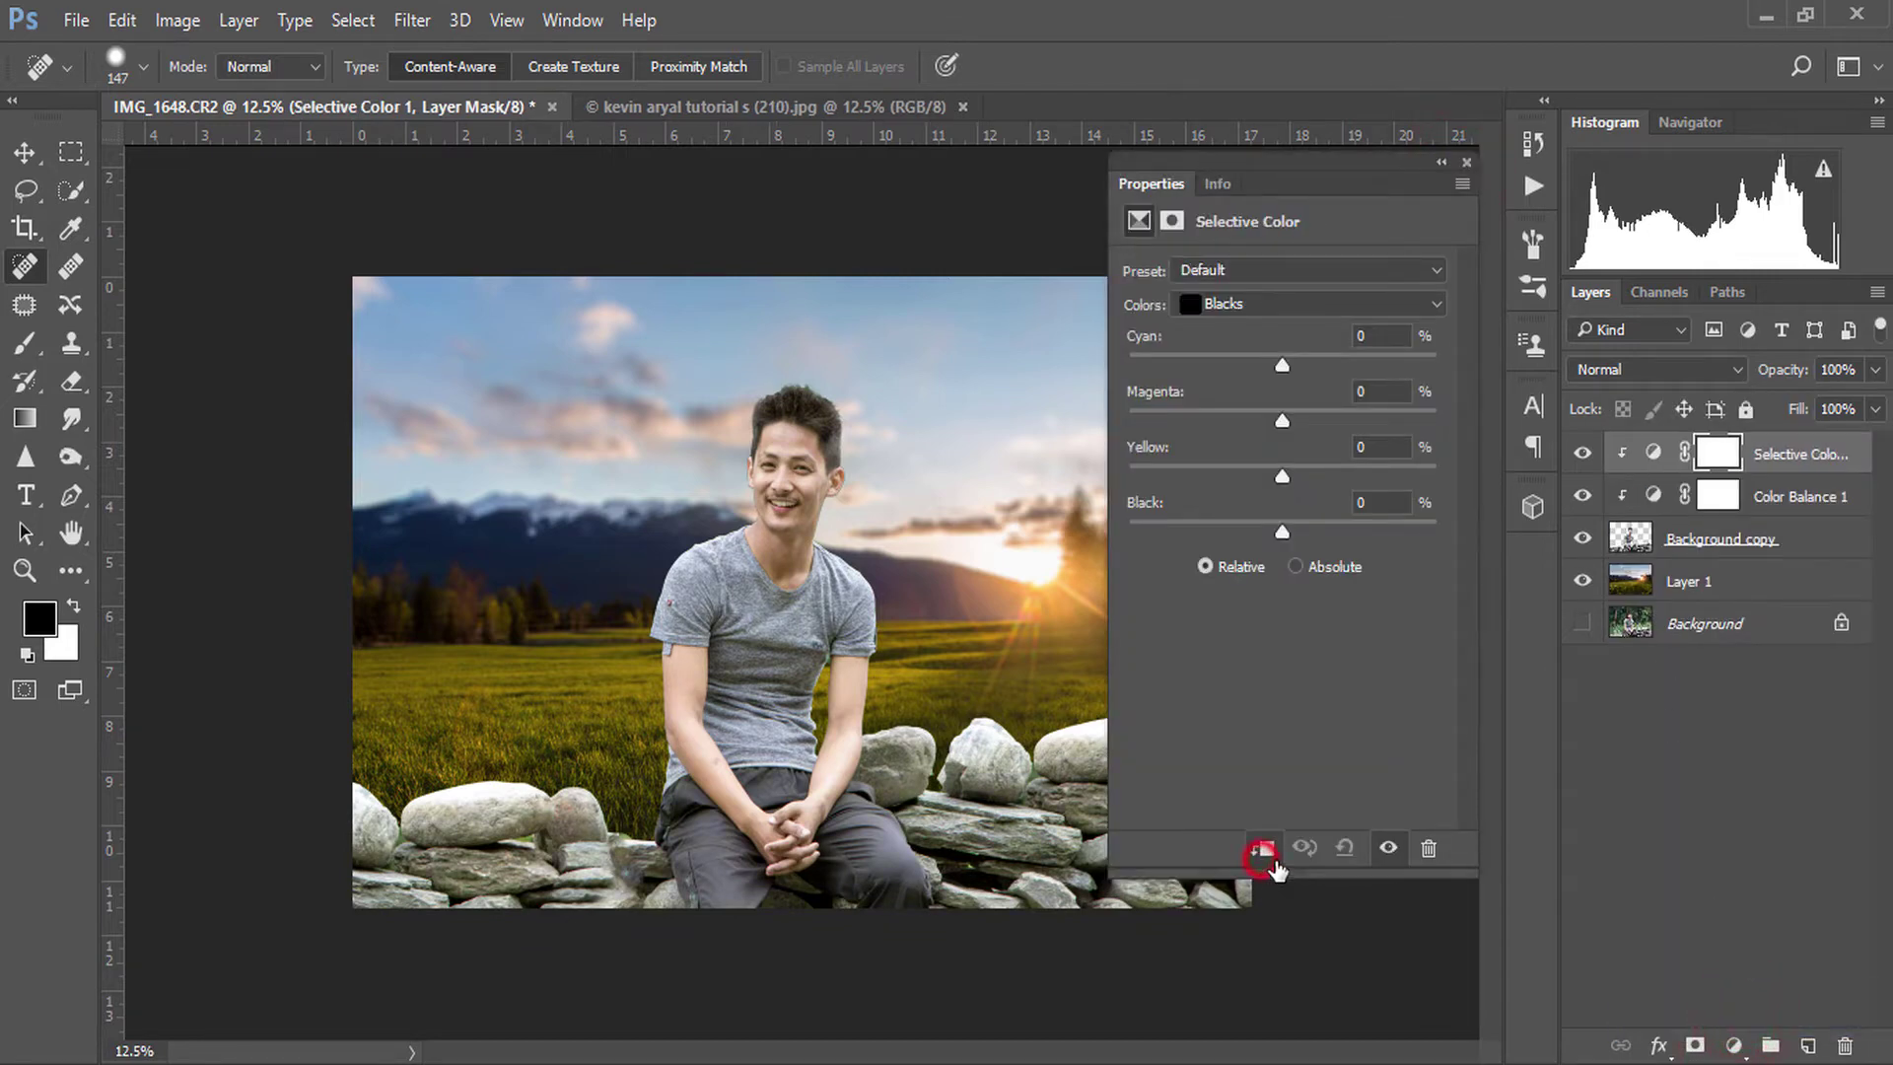
pyautogui.click(1295, 314)
pyautogui.click(1292, 367)
pyautogui.moveTo(1282, 532); pyautogui.dragTo(1128, 532)
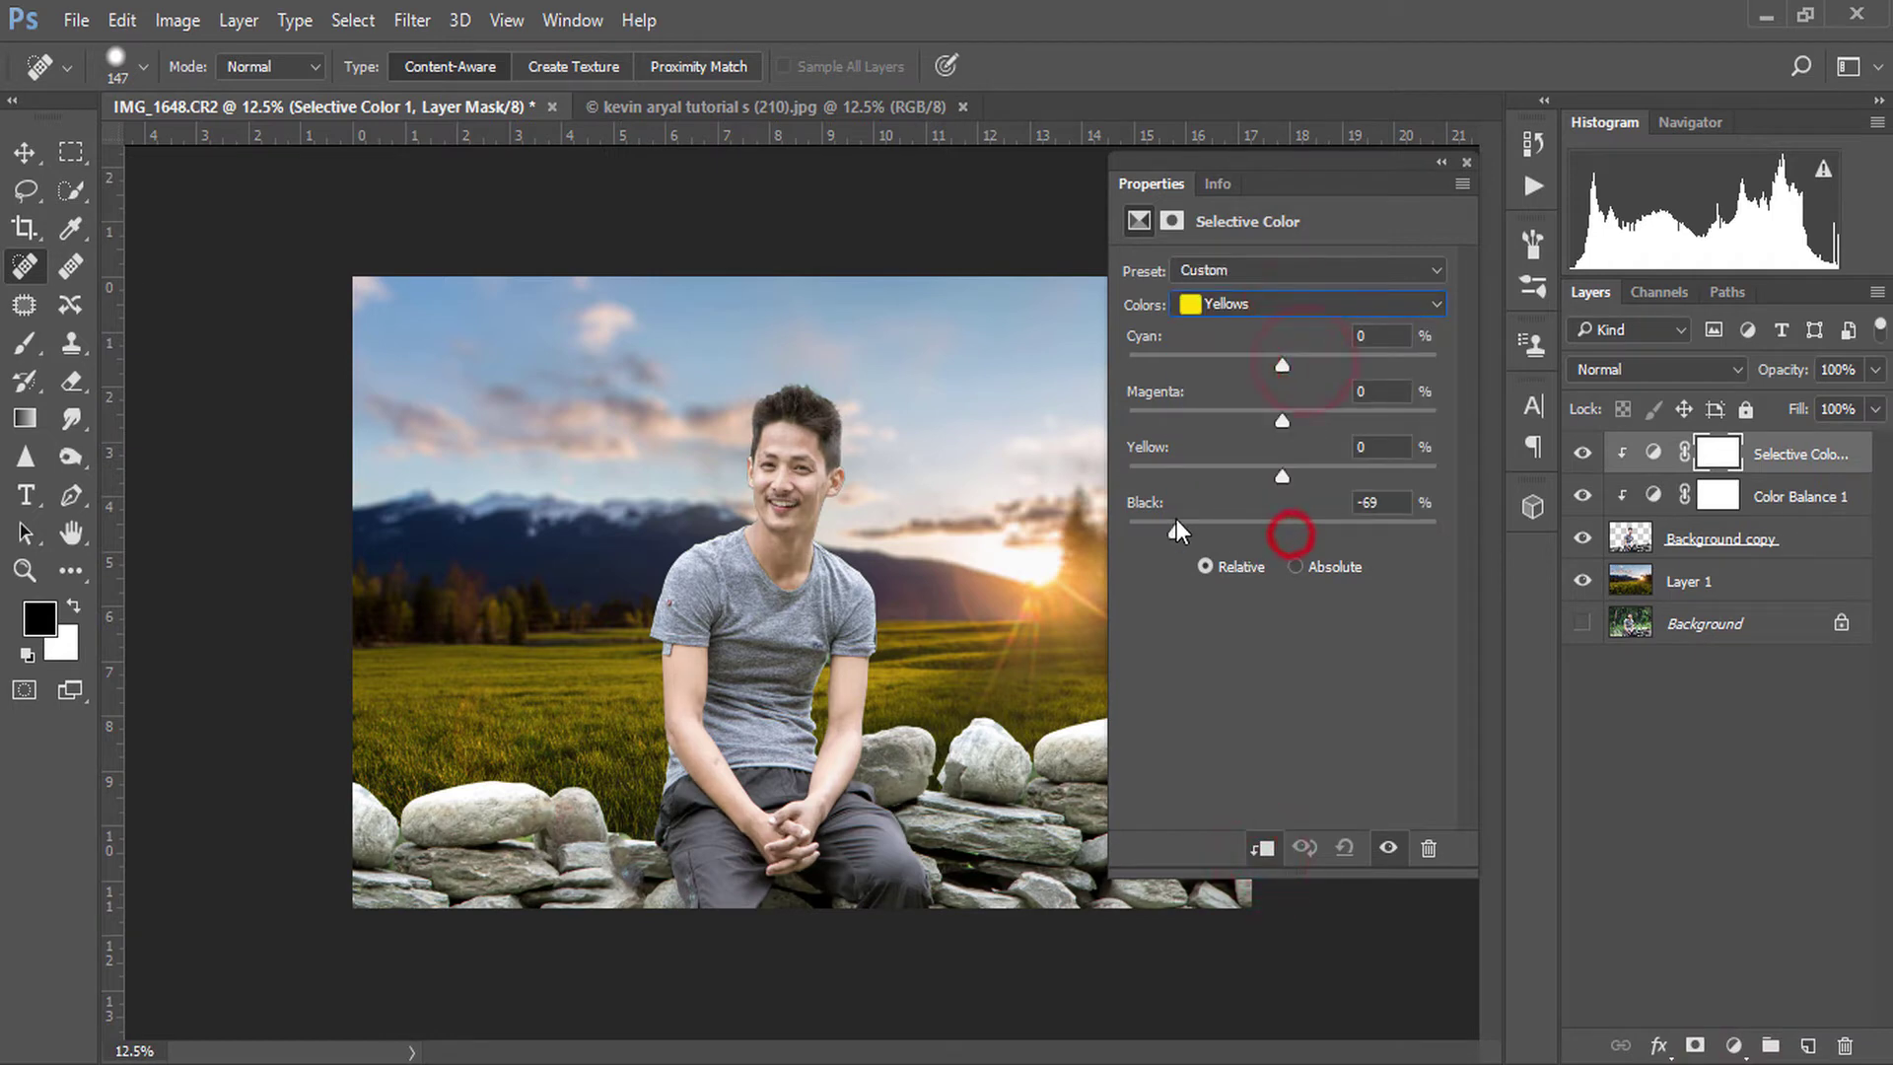
# - Reduce black in the Reds and set Neutrals Black to +4
pyautogui.click(1331, 303)
pyautogui.click(1307, 333)
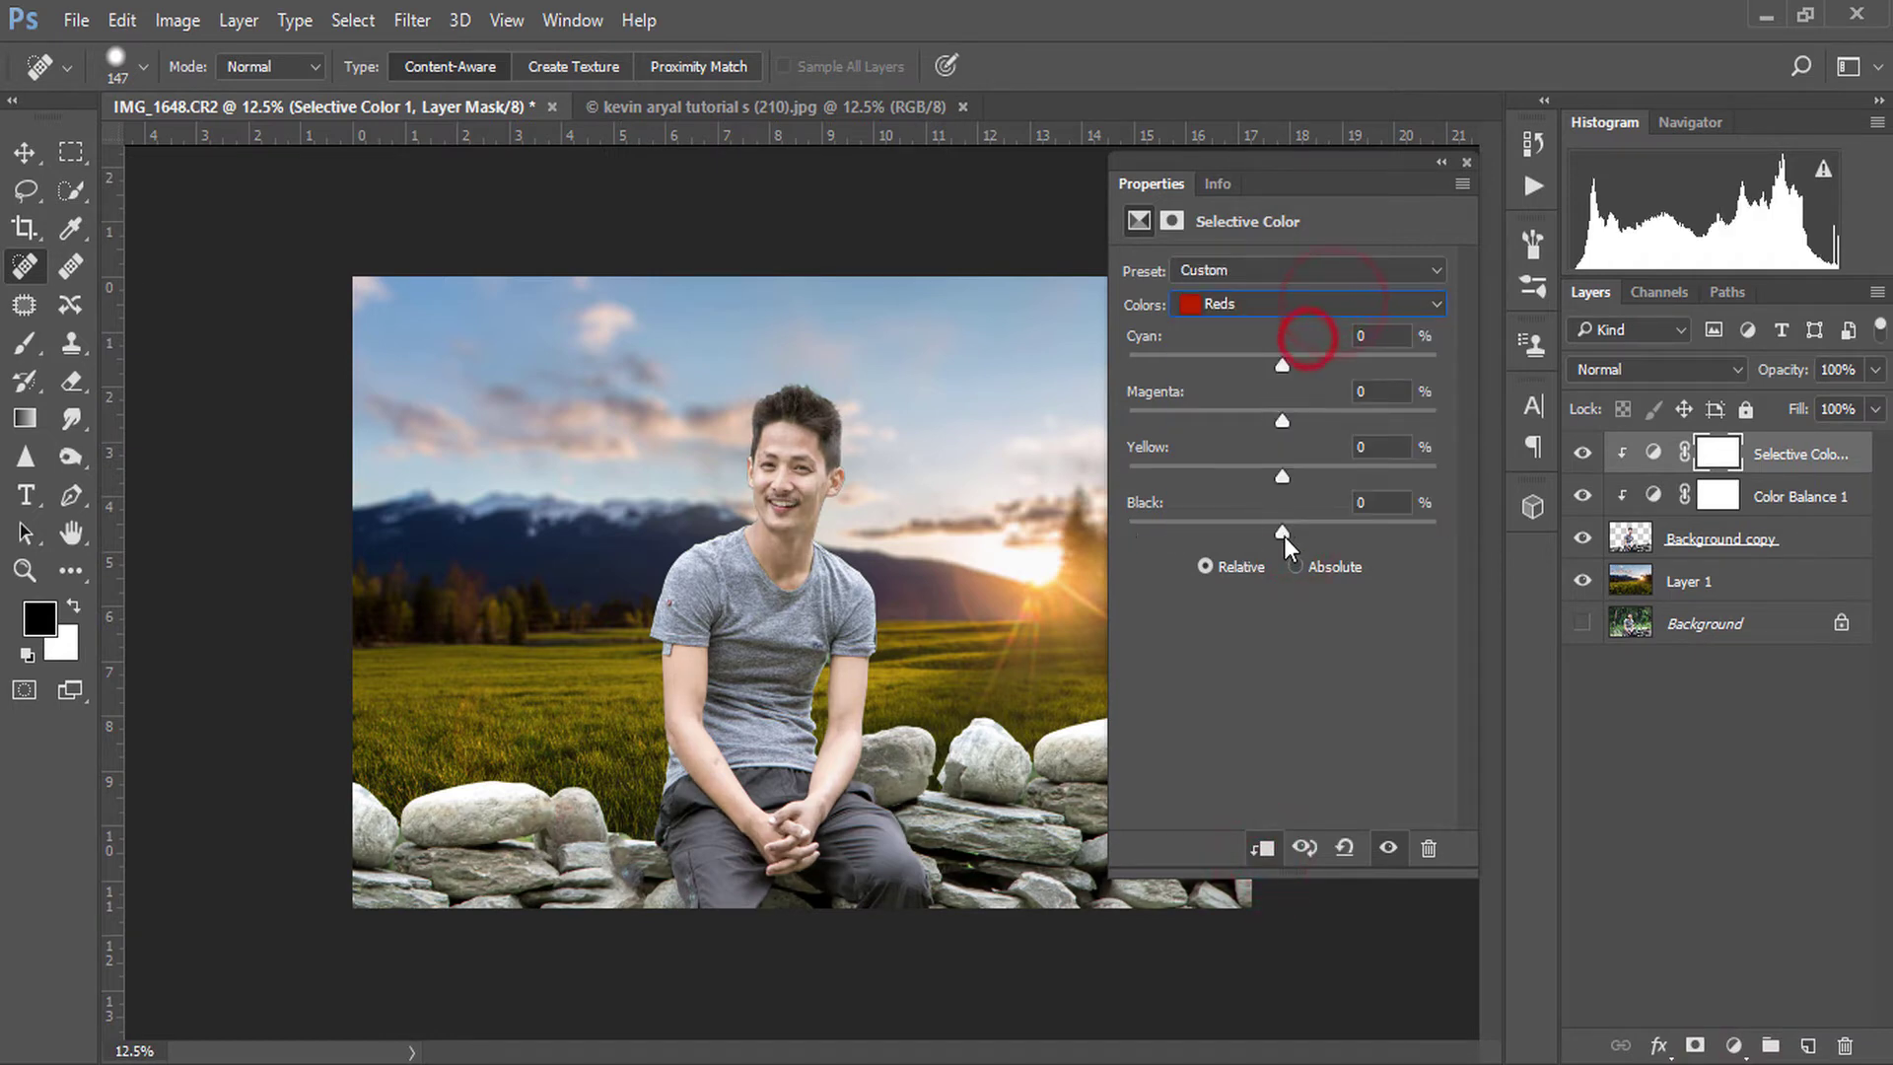
pyautogui.moveTo(1282, 533)
pyautogui.mouseDown()
pyautogui.moveTo(1223, 532)
pyautogui.moveTo(1241, 528)
pyautogui.mouseUp()
pyautogui.click(1307, 304)
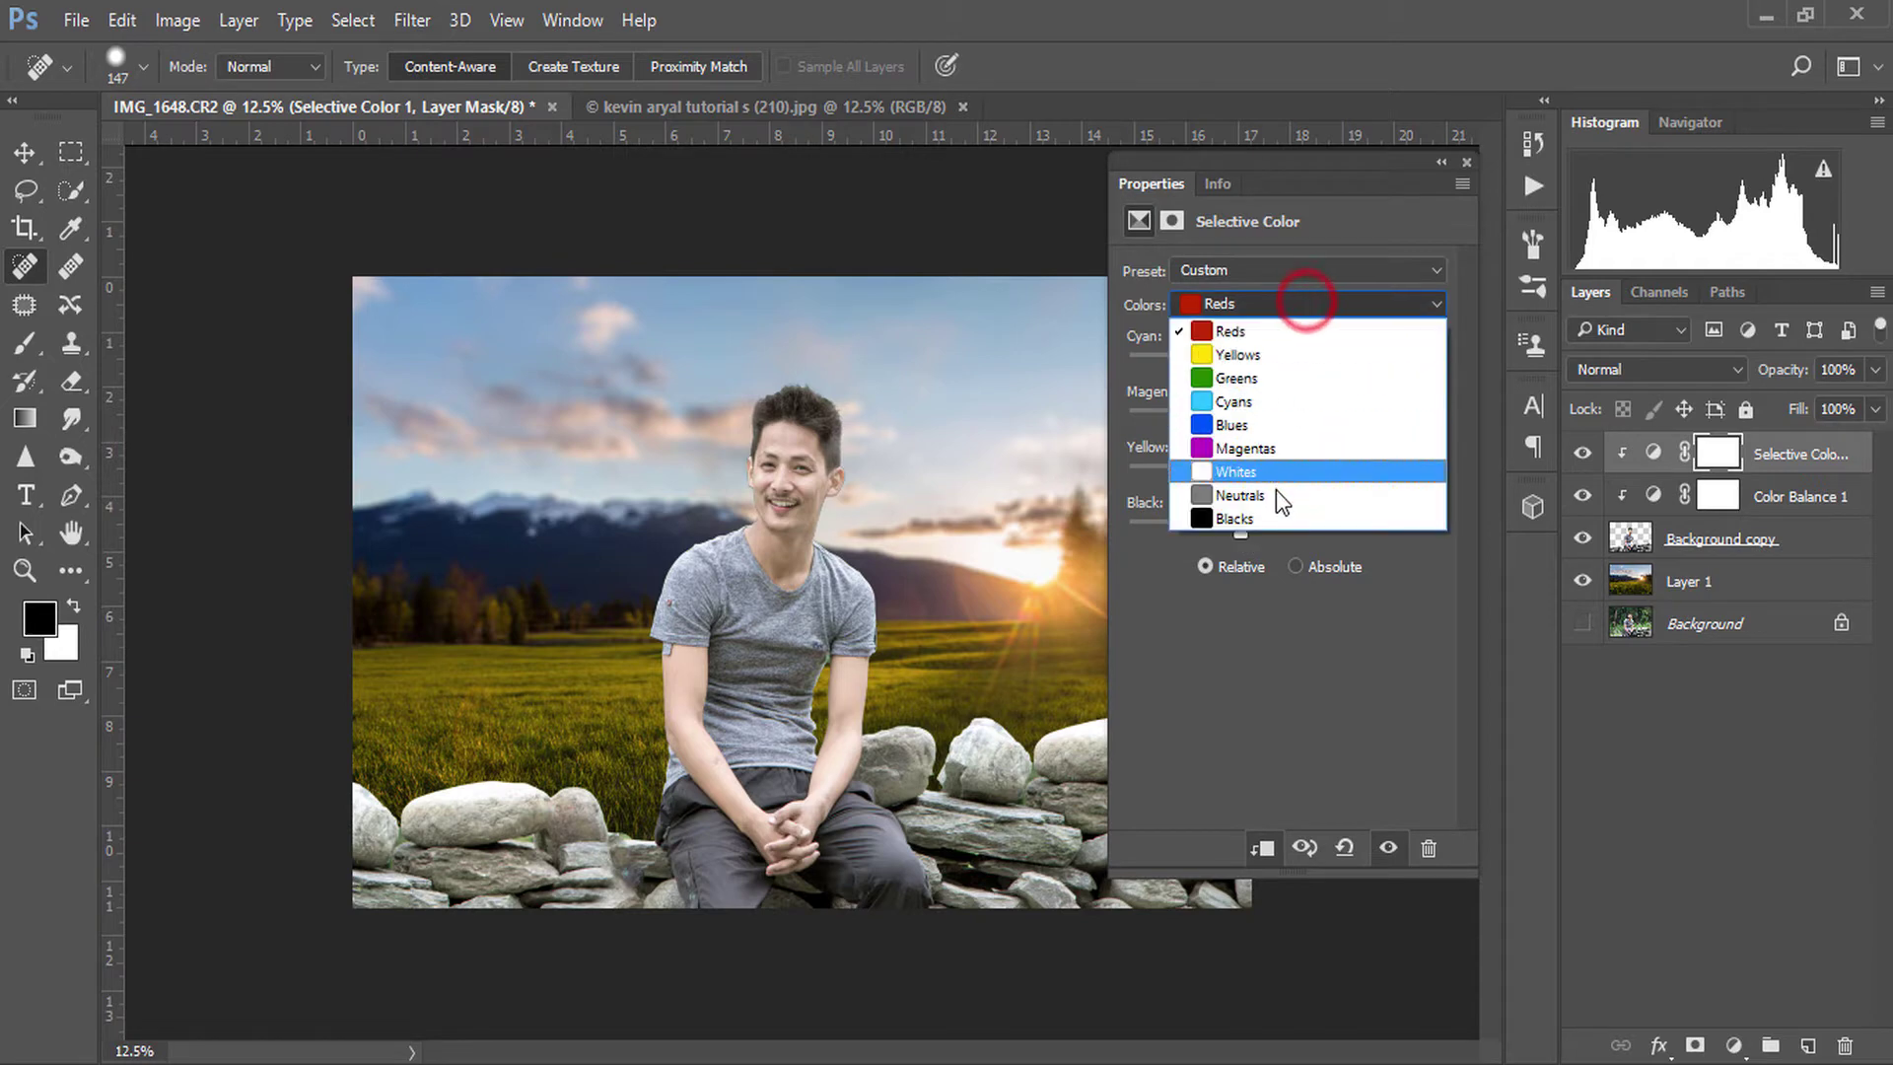
pyautogui.click(1275, 490)
pyautogui.moveTo(1284, 532); pyautogui.dragTo(1293, 534)
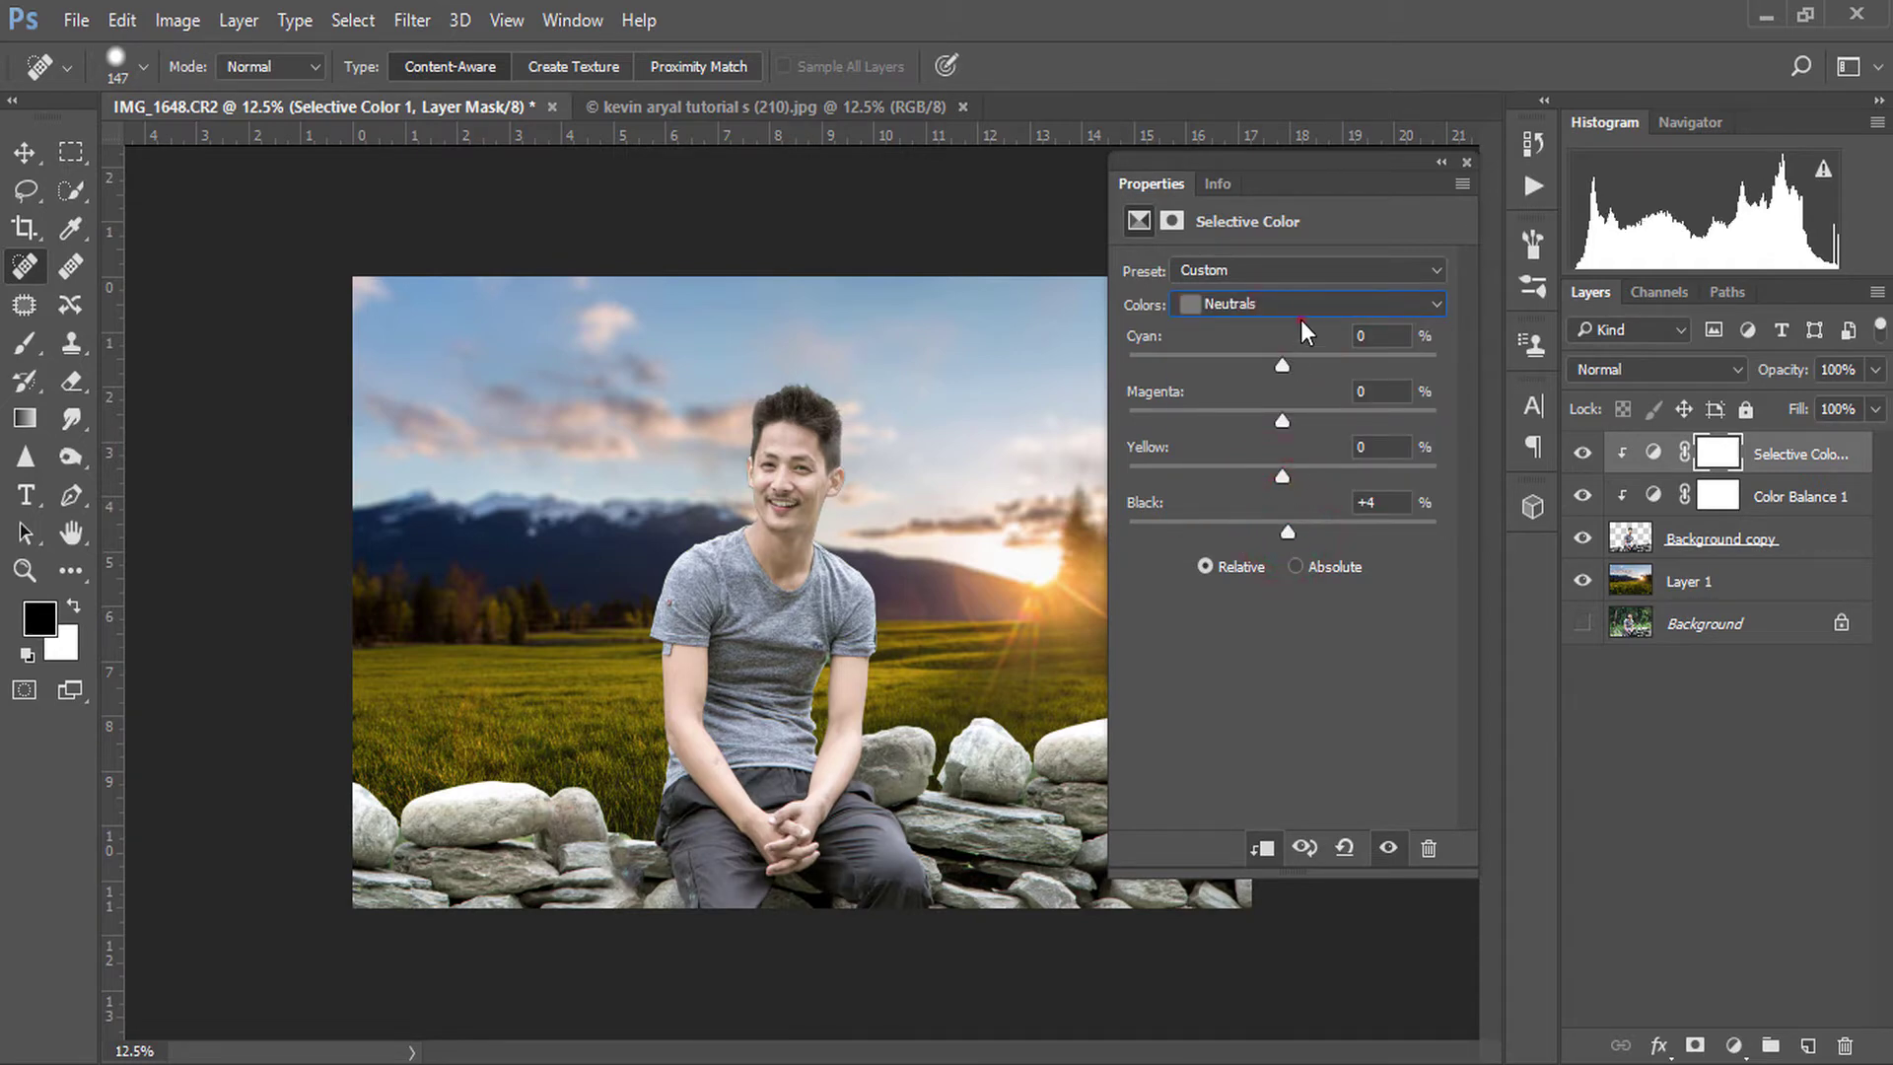
# - Set Blacks Black to +3, close Properties, and select the Background copy layer
pyautogui.click(1302, 308)
pyautogui.click(1275, 511)
pyautogui.moveTo(1284, 534); pyautogui.dragTo(1286, 534)
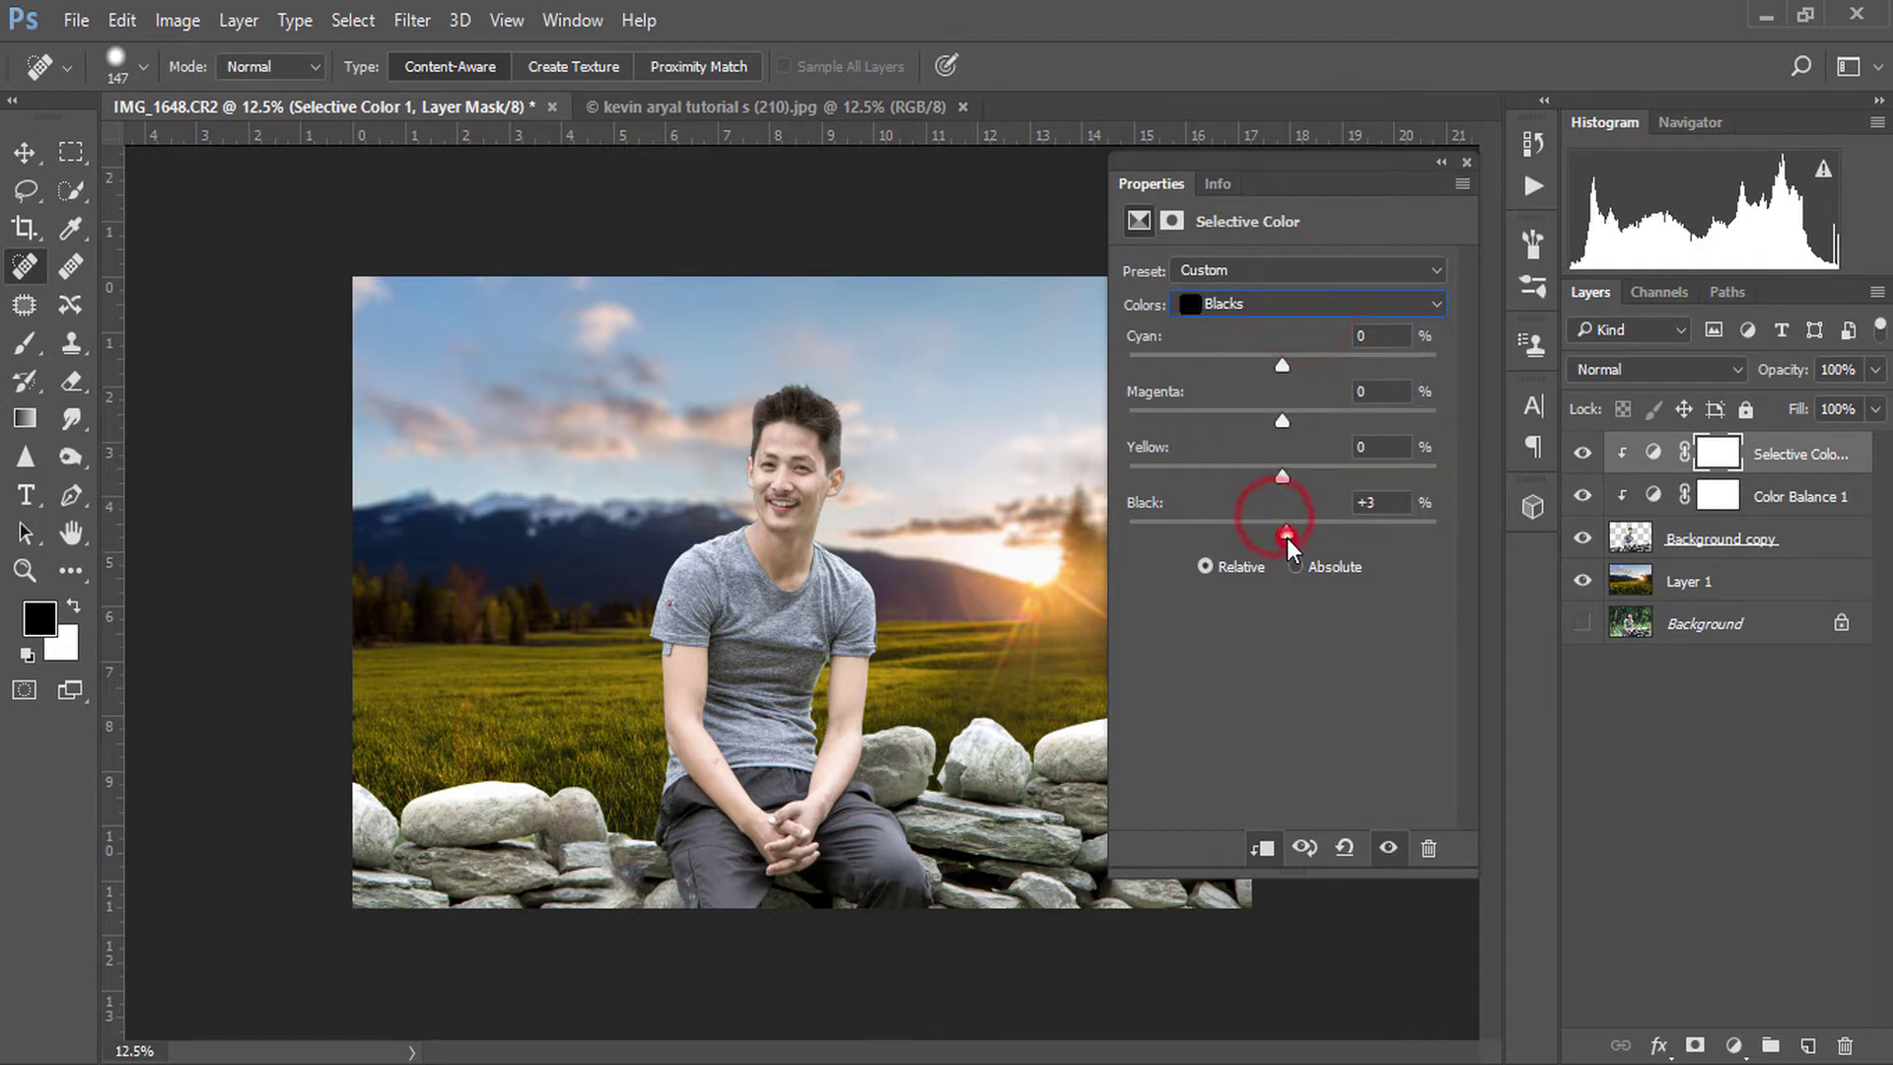
pyautogui.click(1464, 162)
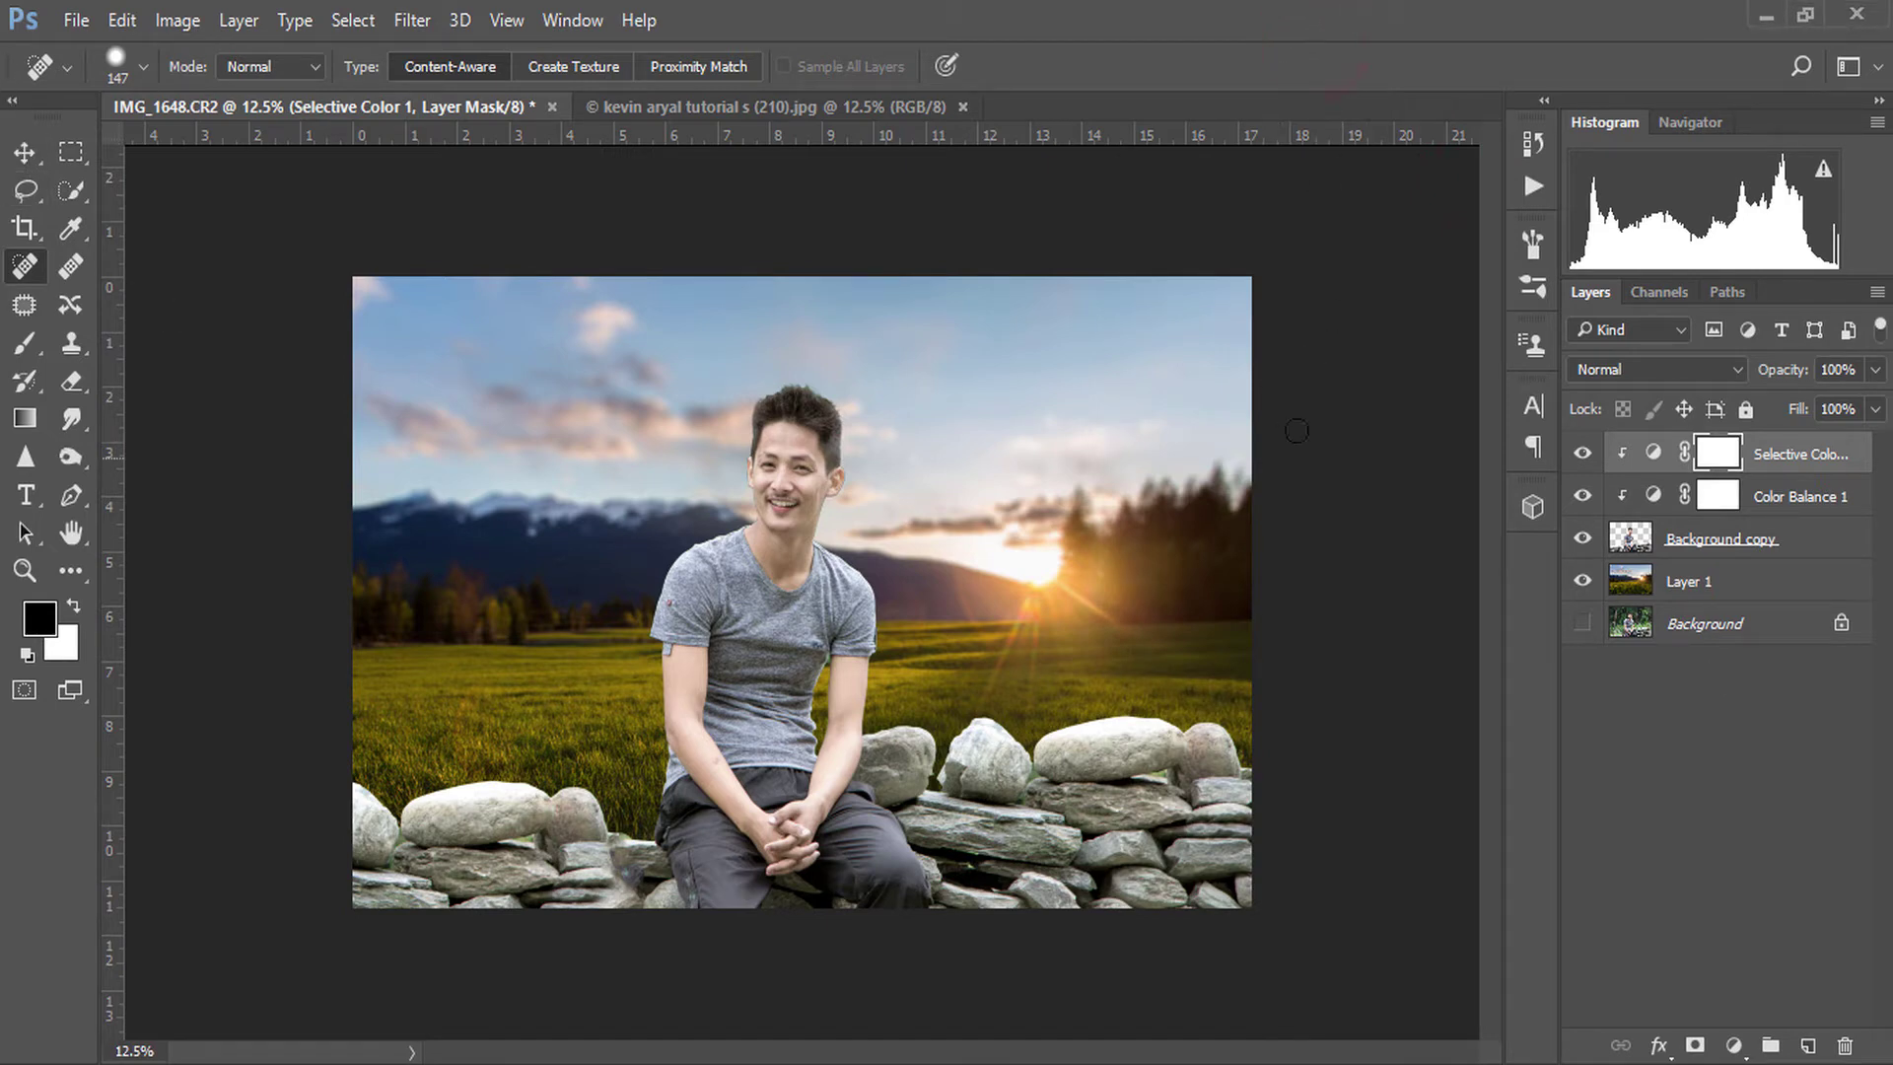
pyautogui.click(1775, 465)
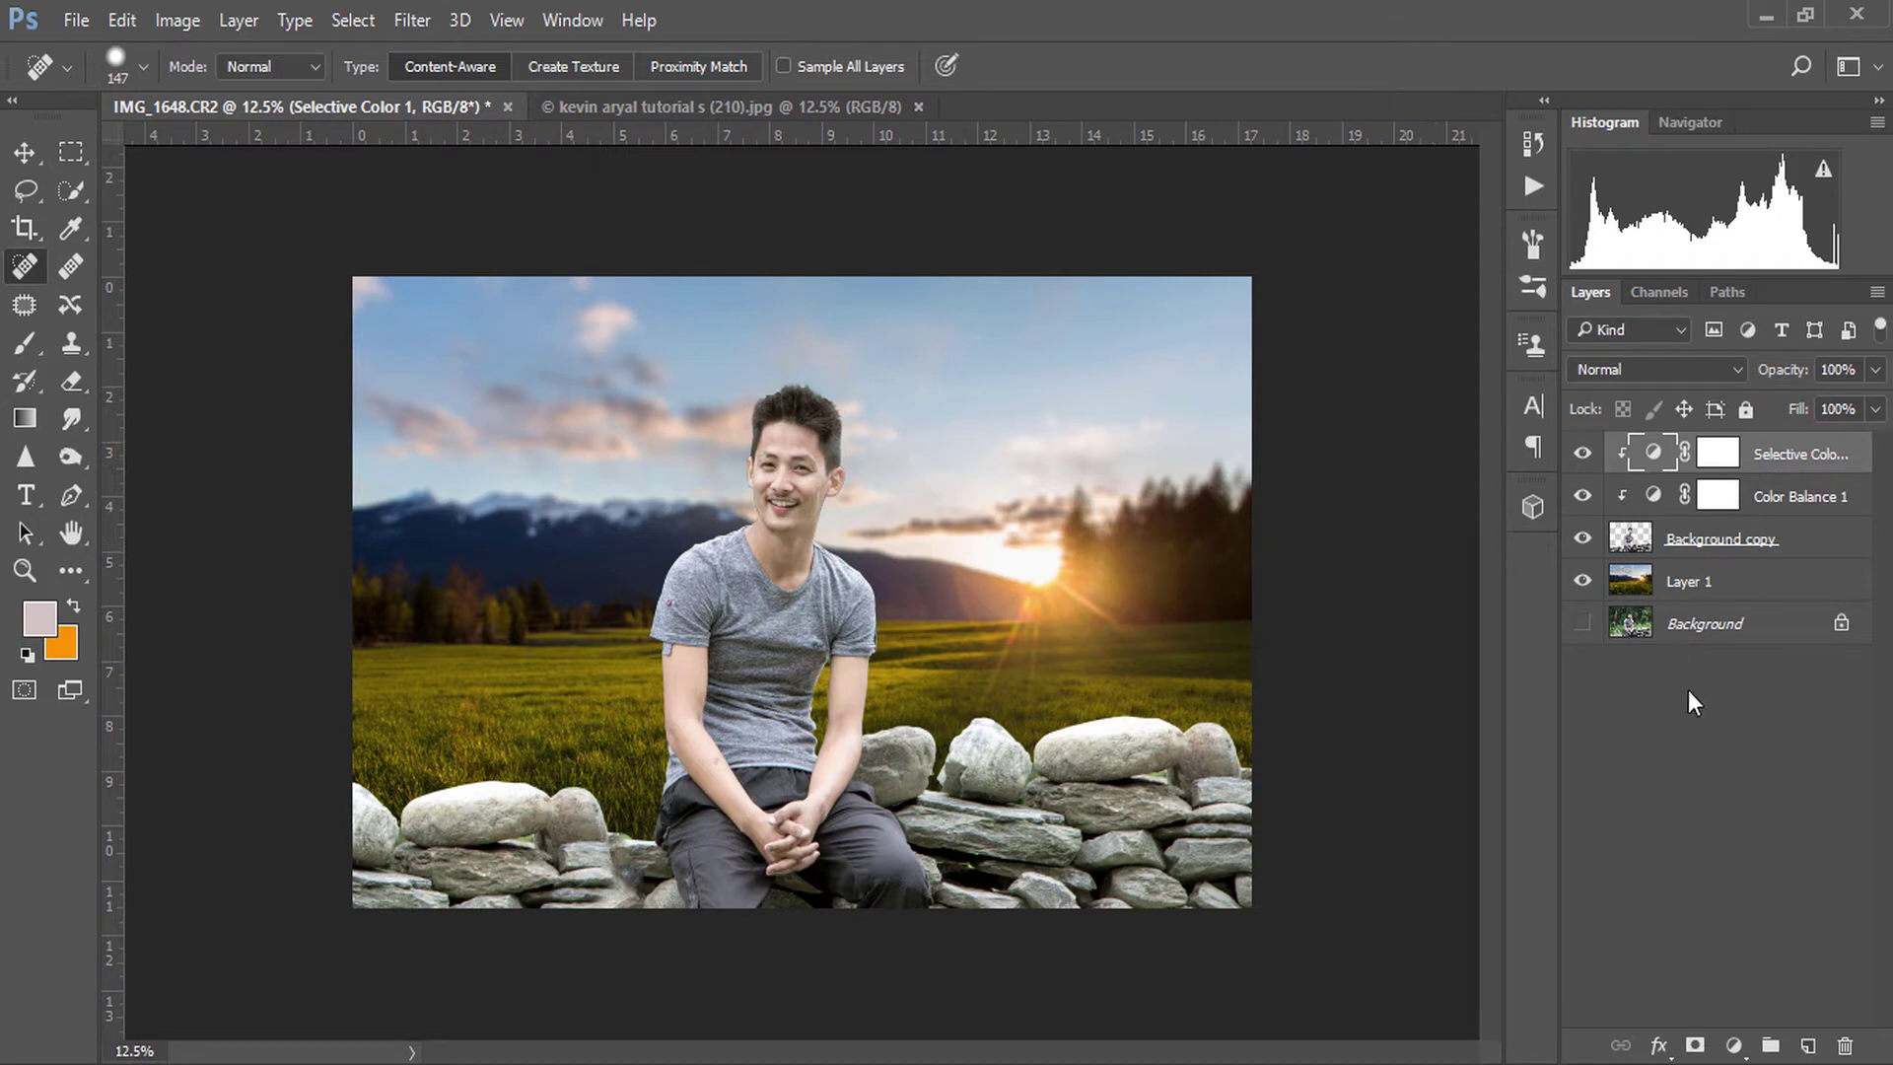
pyautogui.click(1690, 541)
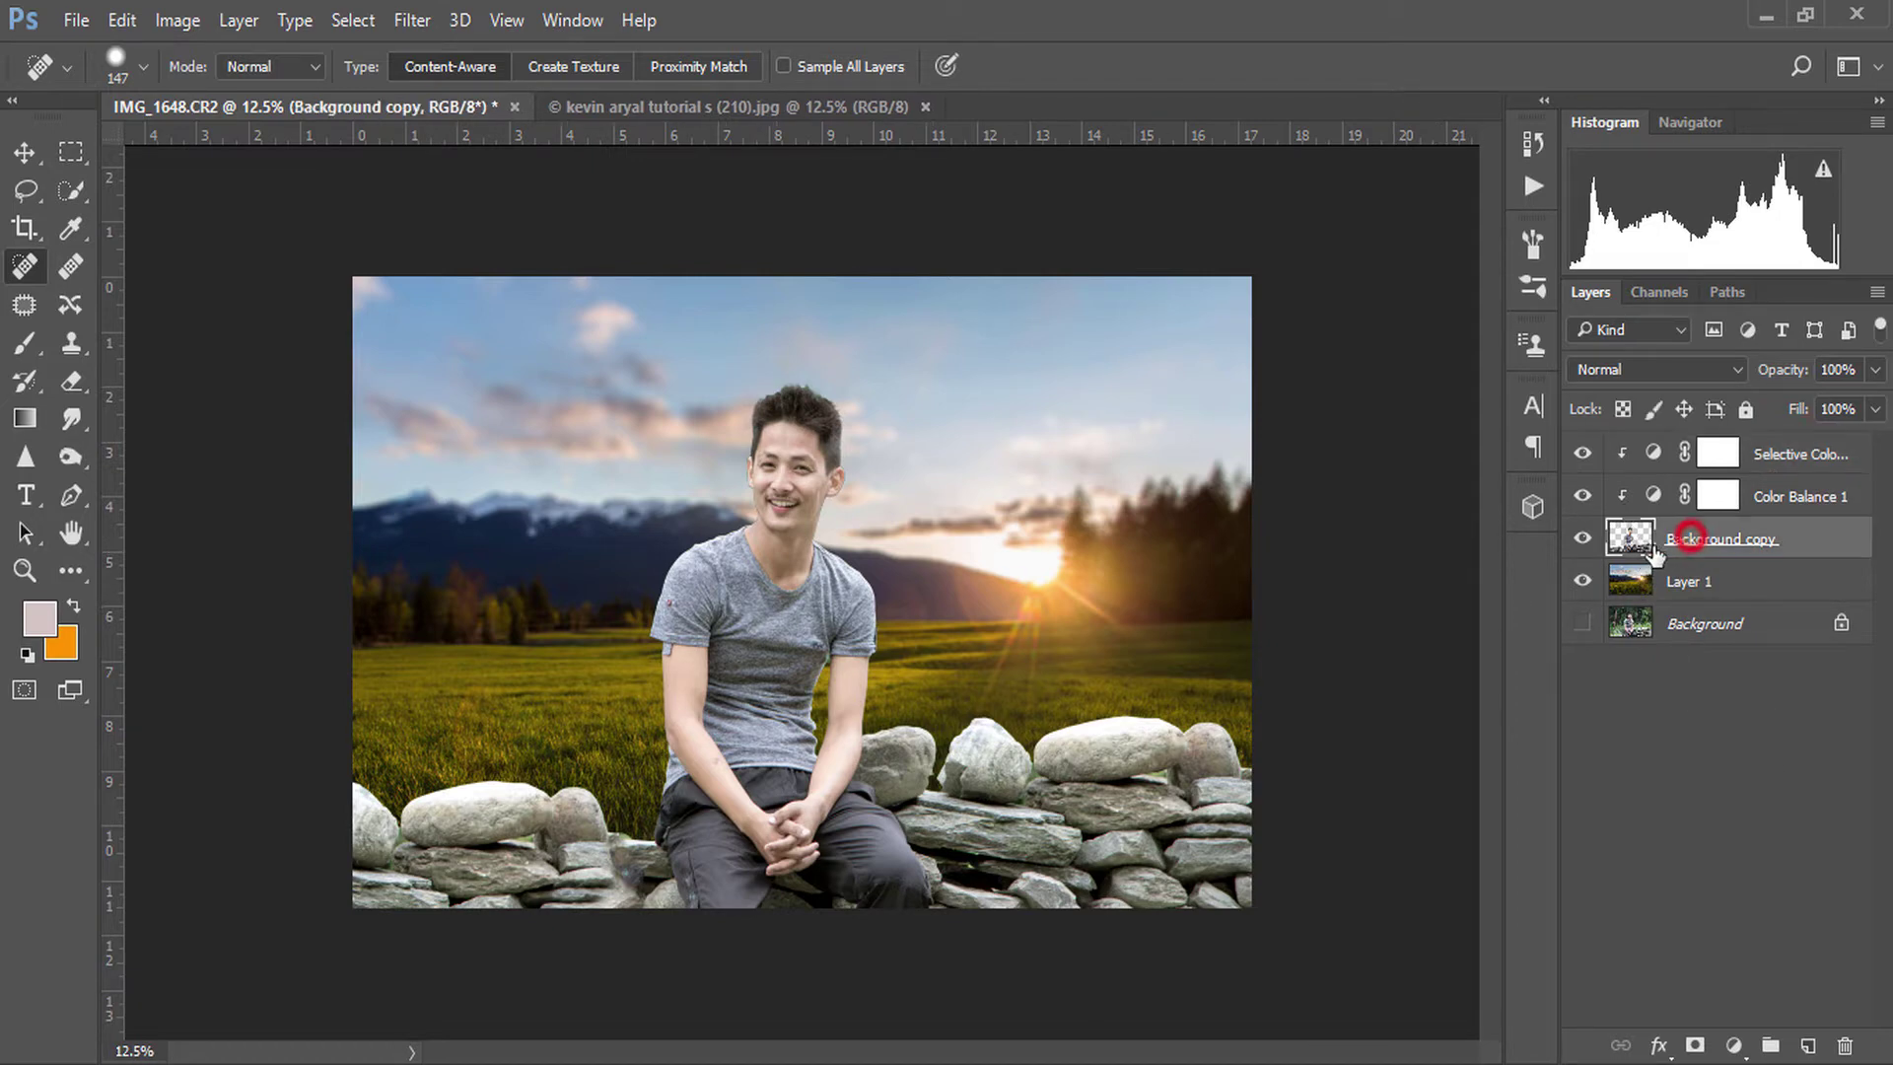
# - Set up the Smudge tool at 43 px, test a hairline stroke, and raise strength to 62%
pyautogui.click(71, 418)
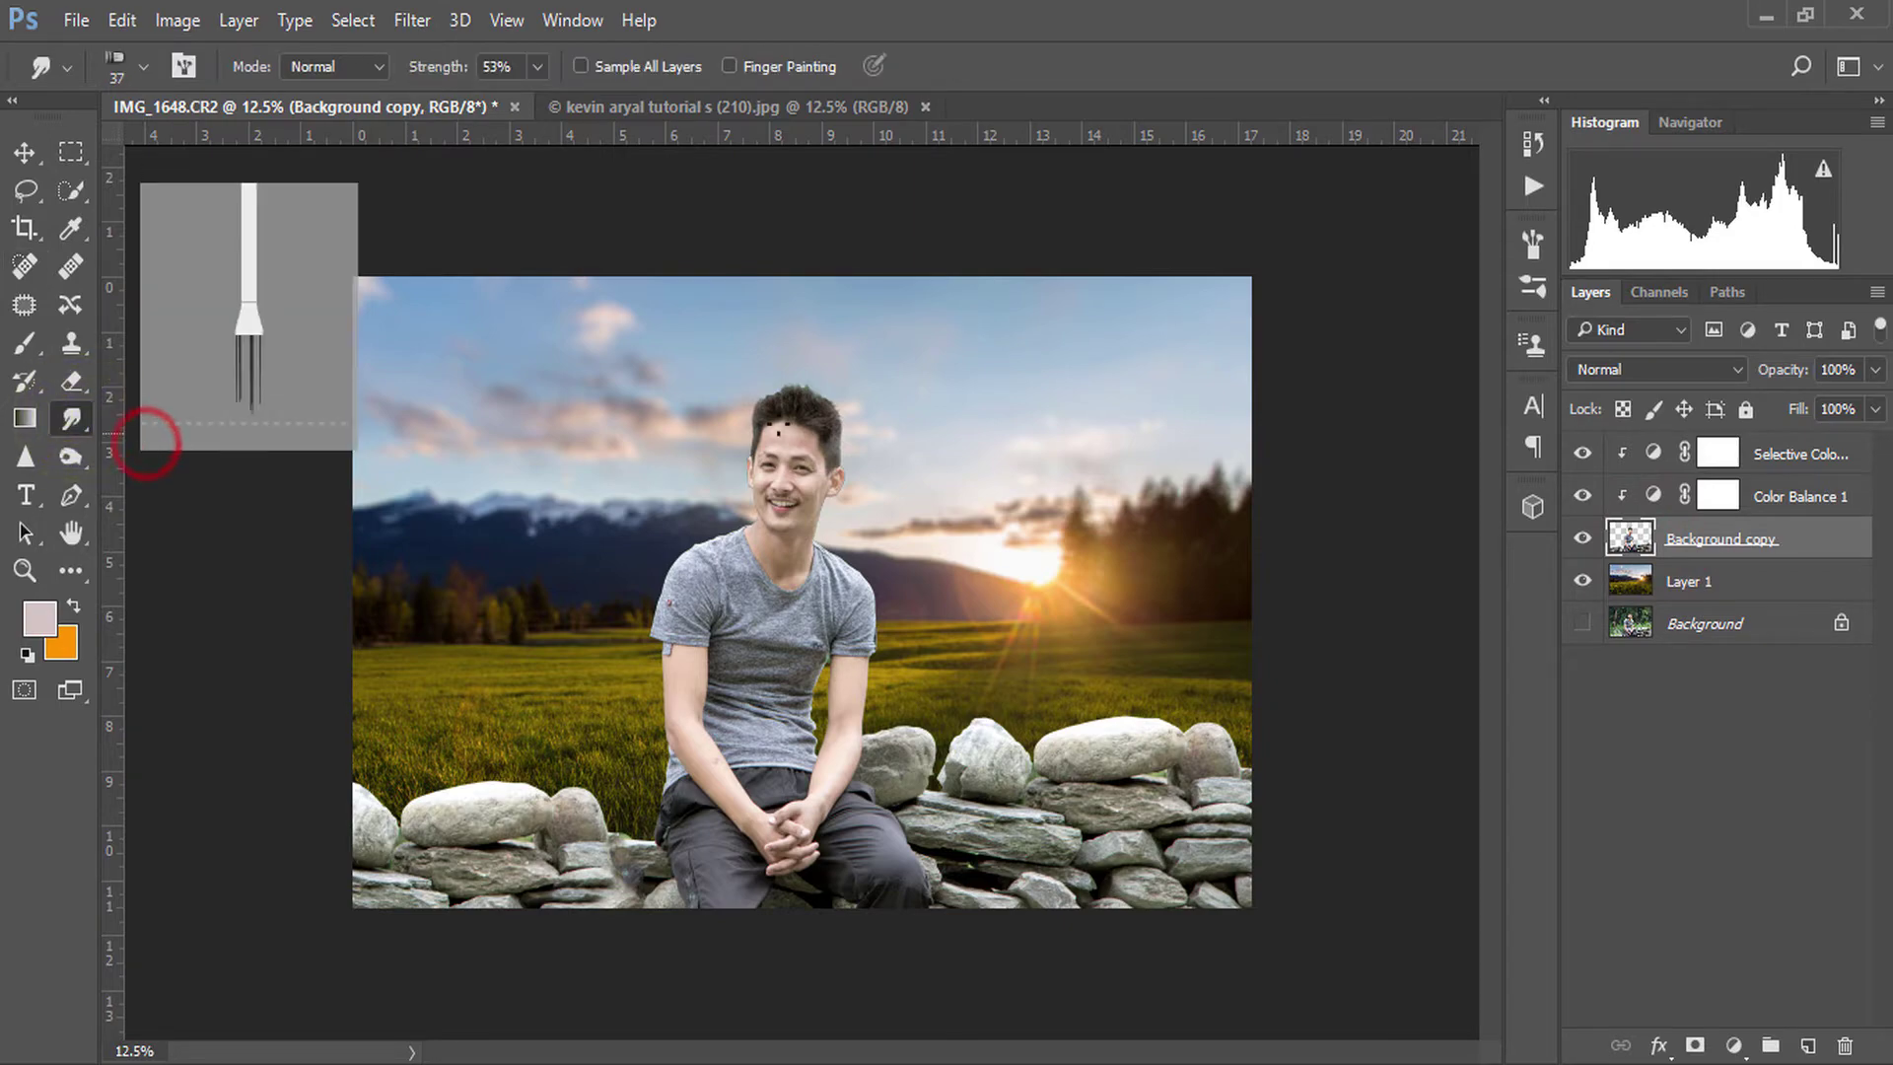
pyautogui.scroll(2, 810, 446)
pyautogui.scroll(1, 838, 424)
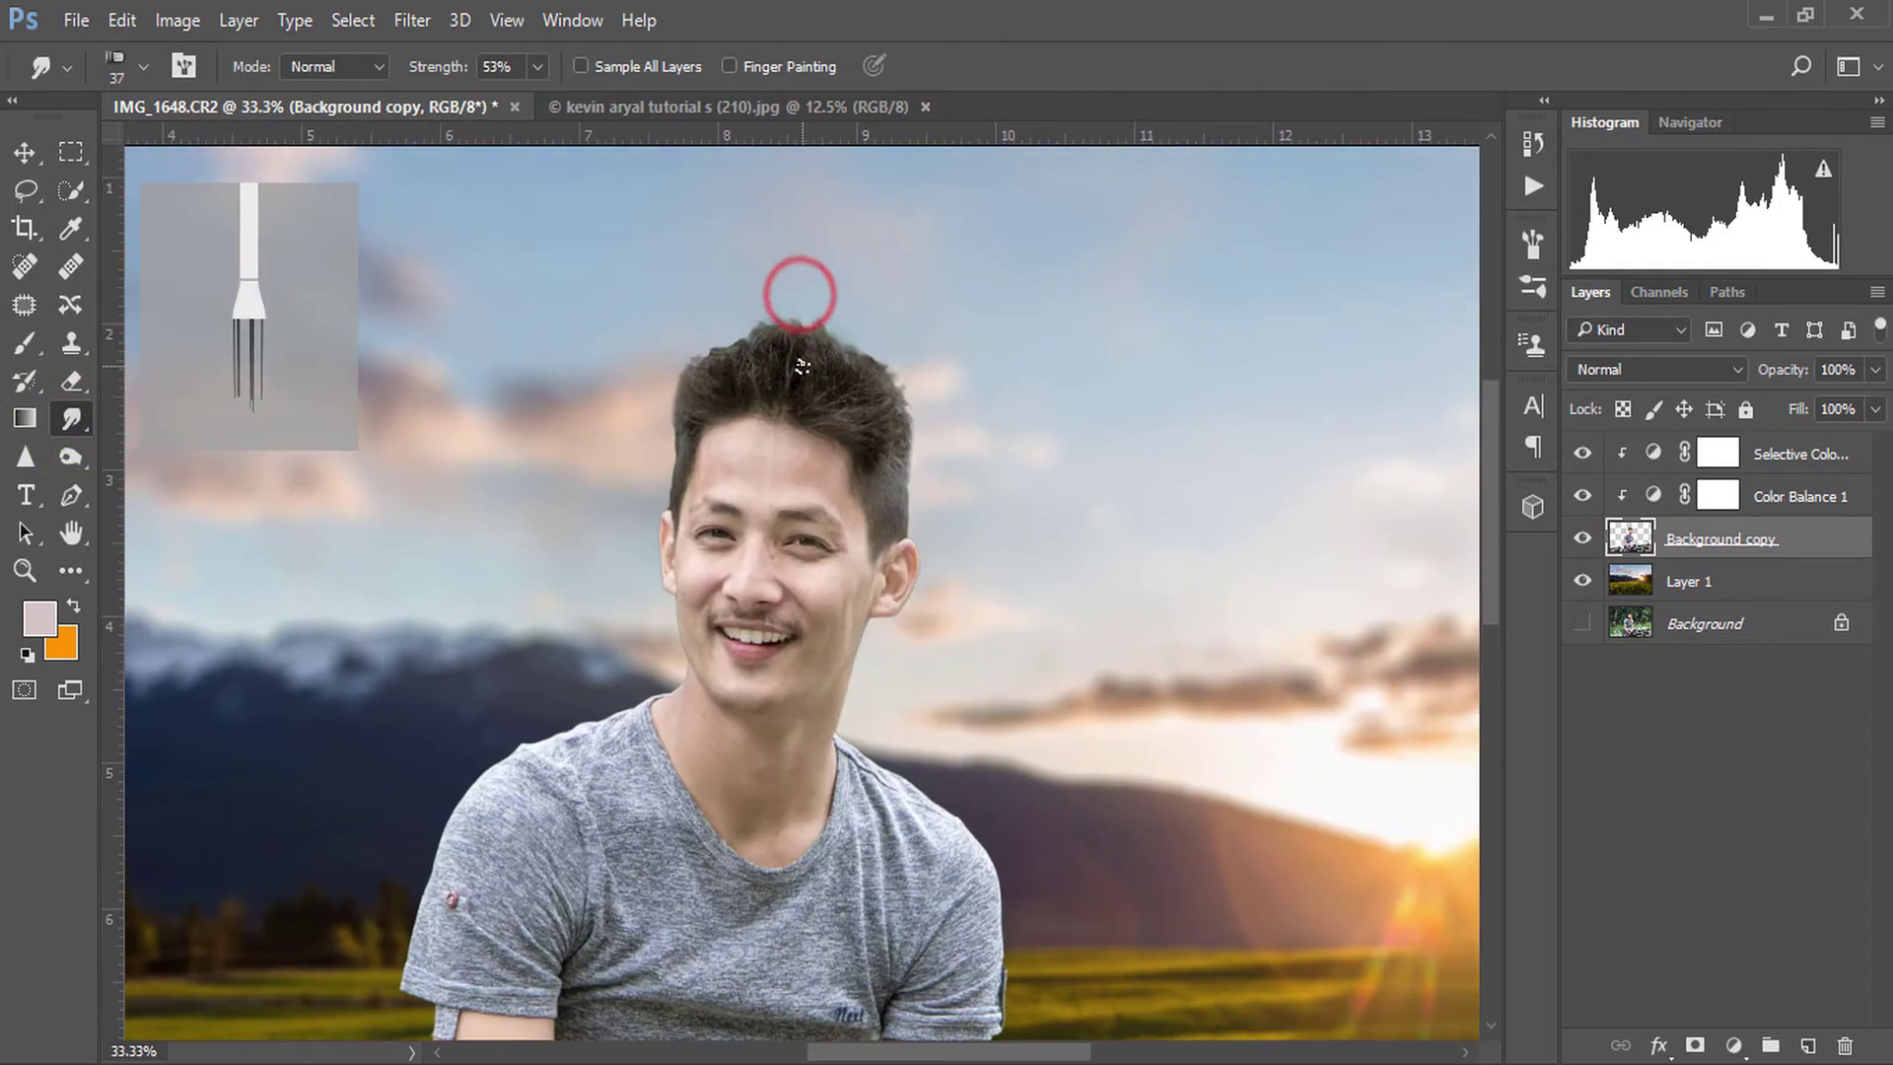
pyautogui.scroll(1, 804, 296)
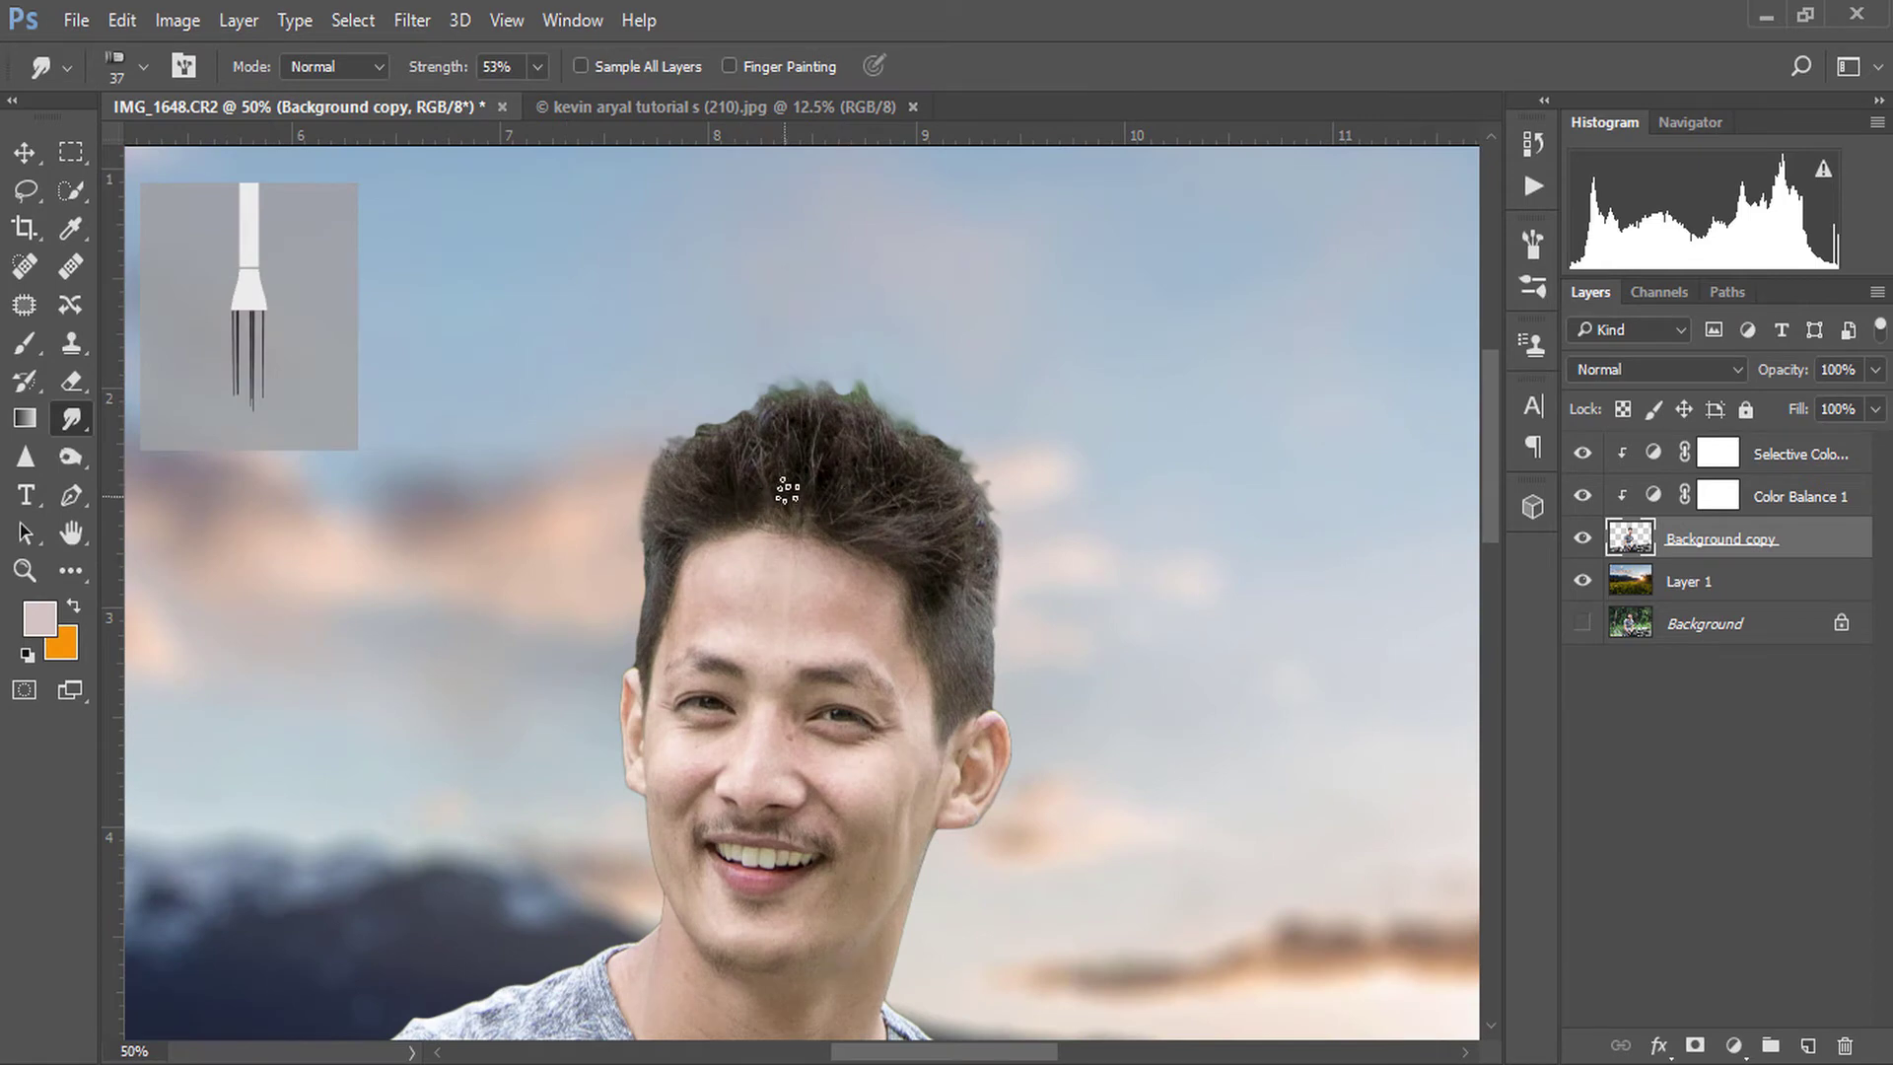
pyautogui.rightClick(816, 443)
pyautogui.moveTo(1028, 477); pyautogui.dragTo(1031, 477)
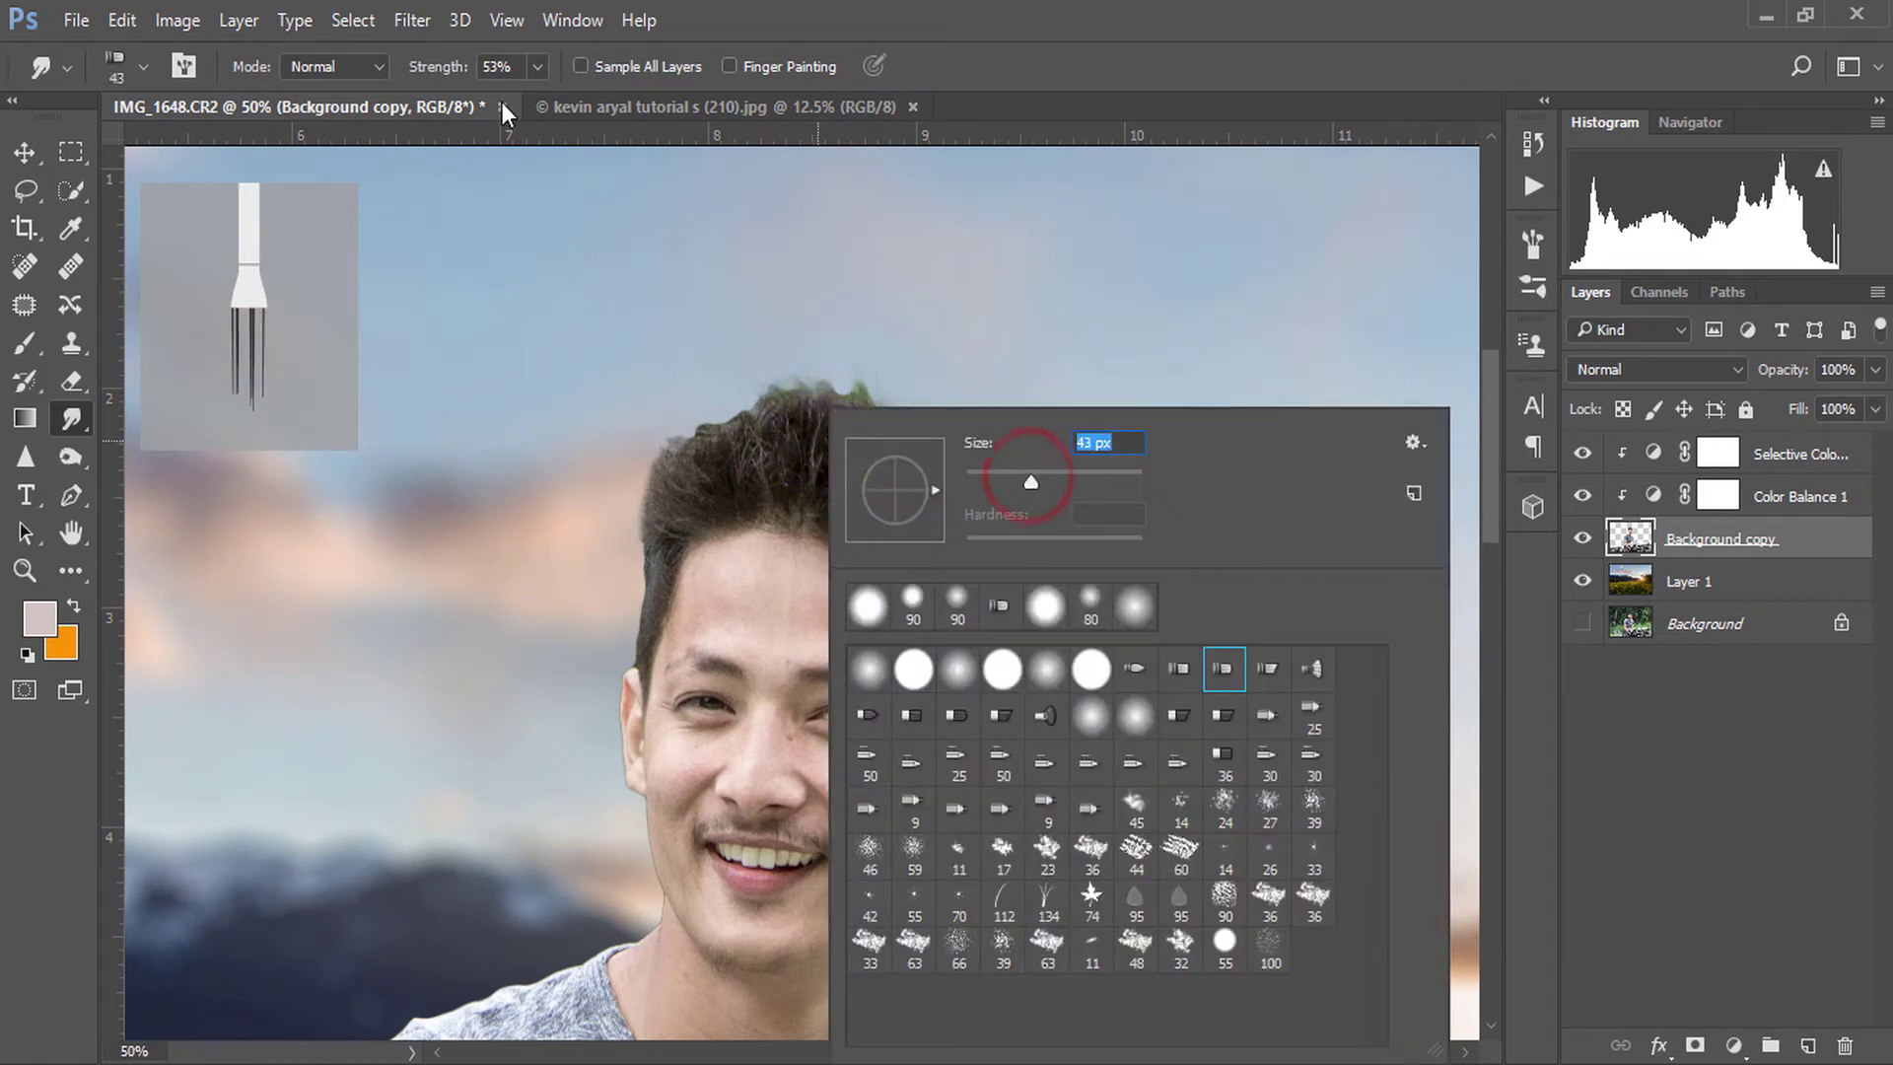
pyautogui.click(534, 66)
pyautogui.moveTo(534, 99); pyautogui.dragTo(510, 104)
pyautogui.click(774, 457)
pyautogui.moveTo(803, 512)
pyautogui.mouseDown()
pyautogui.moveTo(801, 483)
pyautogui.moveTo(853, 456)
pyautogui.mouseUp()
pyautogui.click(537, 66)
pyautogui.moveTo(554, 98); pyautogui.dragTo(567, 101)
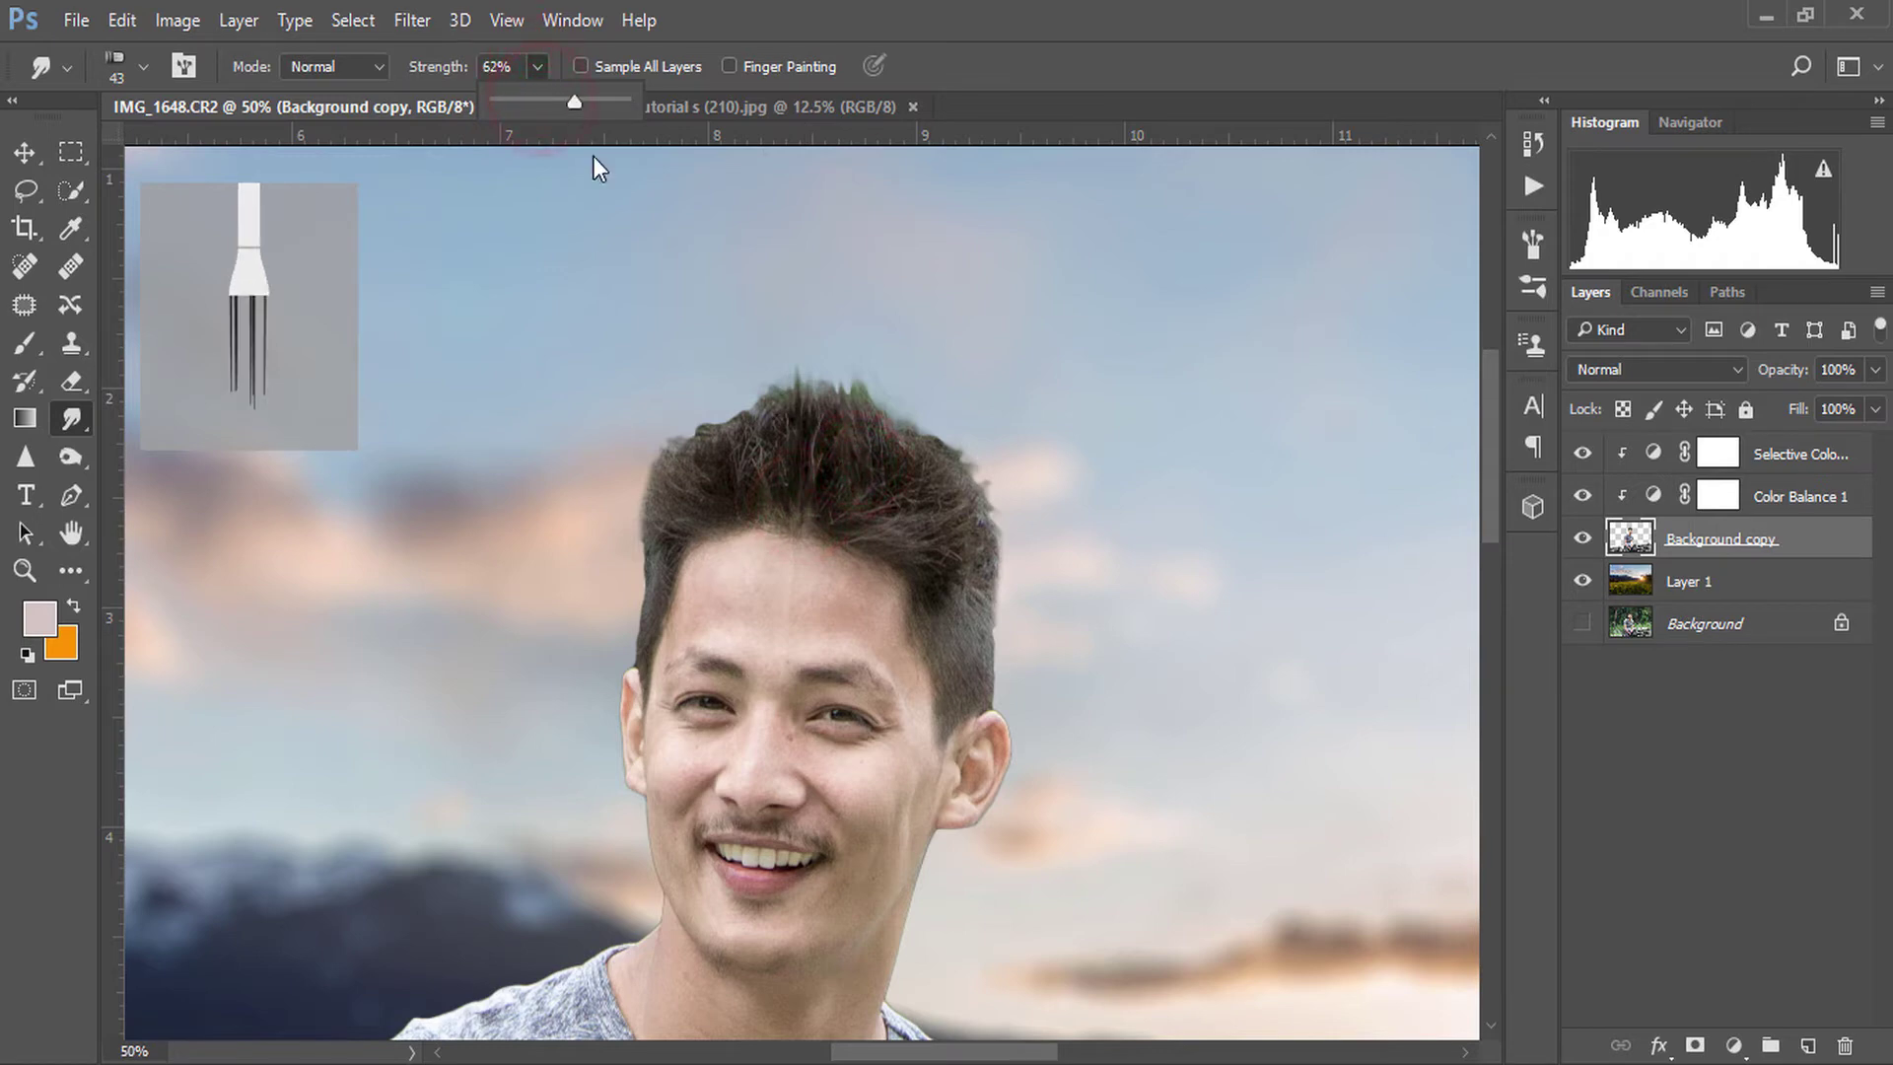
# - Pull the hair upward into spikes across the left hairline, top centre and top right
pyautogui.moveTo(690, 513)
pyautogui.mouseDown()
pyautogui.moveTo(679, 424)
pyautogui.moveTo(712, 399)
pyautogui.mouseUp()
pyautogui.moveTo(678, 475)
pyautogui.mouseDown()
pyautogui.moveTo(668, 400)
pyautogui.moveTo(735, 370)
pyautogui.mouseUp()
pyautogui.moveTo(774, 488)
pyautogui.mouseDown()
pyautogui.moveTo(803, 355)
pyautogui.moveTo(790, 395)
pyautogui.moveTo(838, 355)
pyautogui.mouseUp()
pyautogui.moveTo(838, 498)
pyautogui.mouseDown()
pyautogui.moveTo(850, 336)
pyautogui.moveTo(882, 365)
pyautogui.mouseUp()
pyautogui.moveTo(892, 537); pyautogui.dragTo(892, 370)
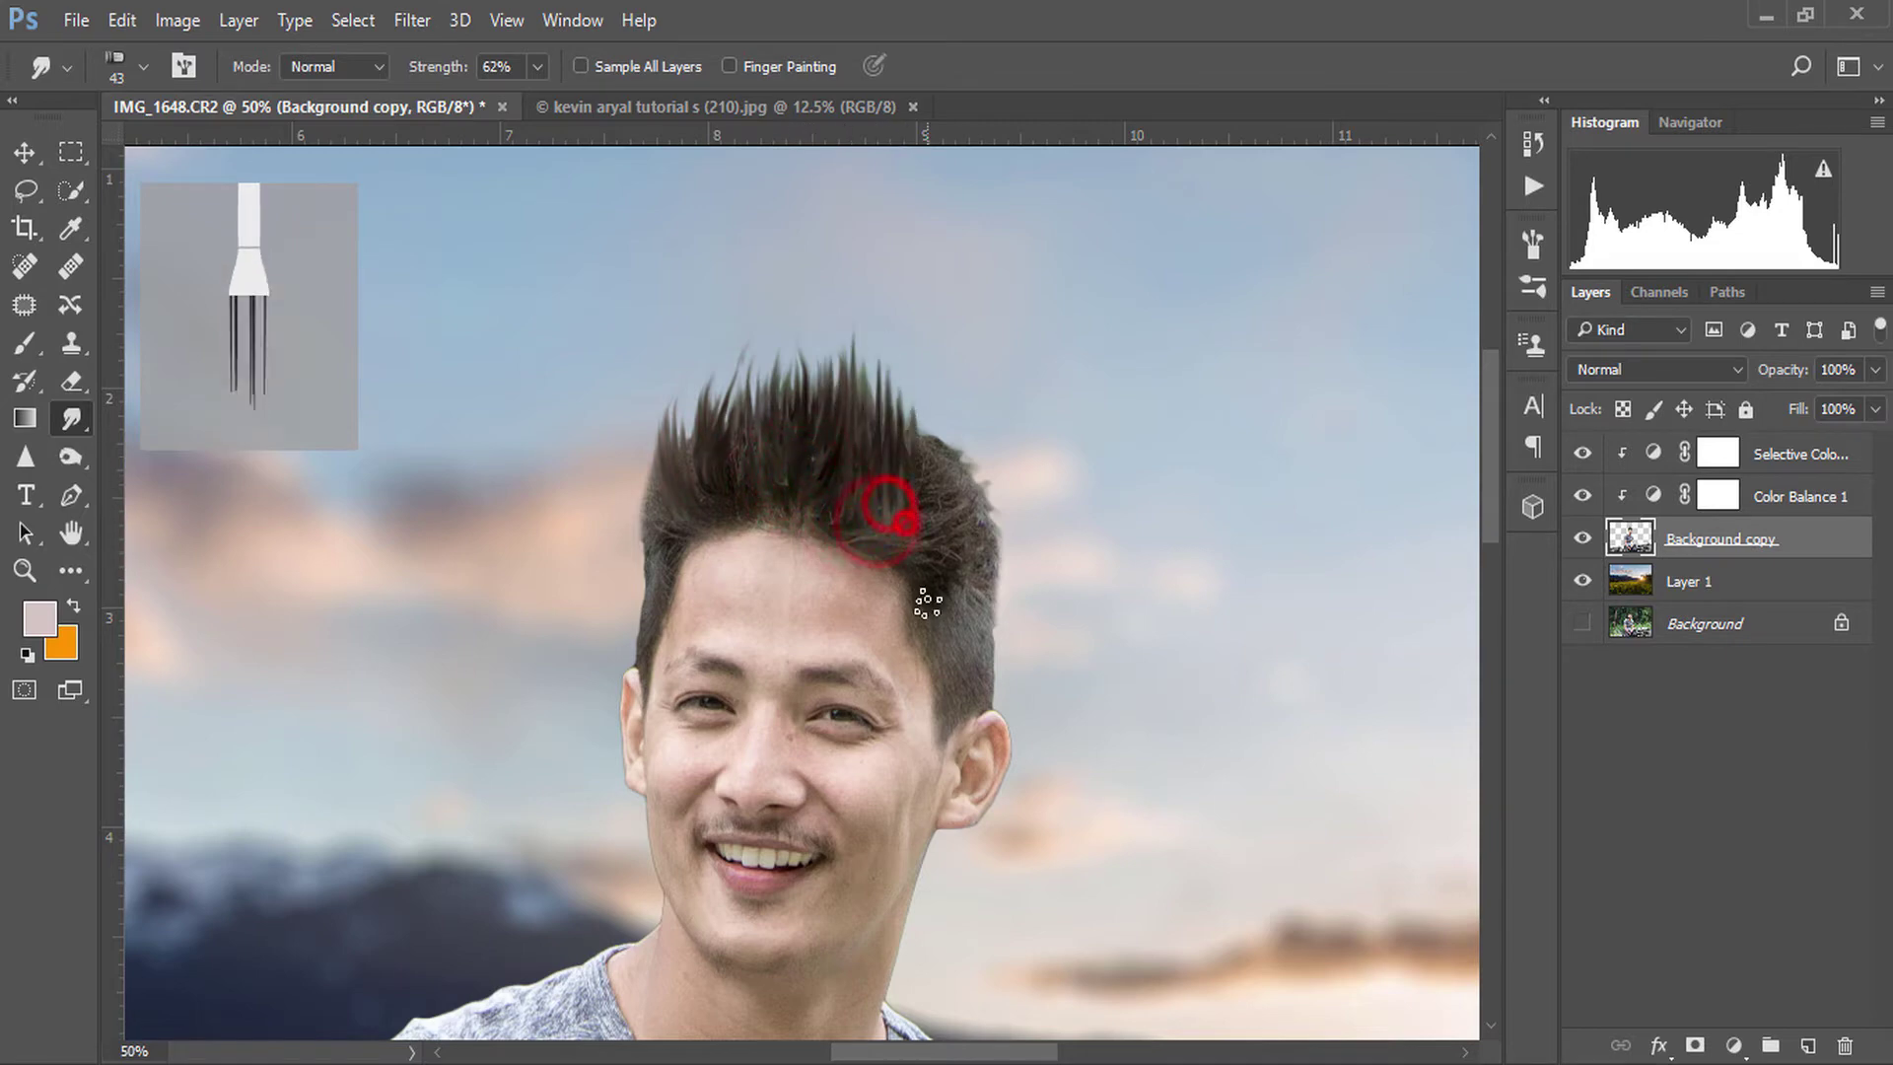
pyautogui.moveTo(927, 567); pyautogui.dragTo(937, 429)
# - With a 33 px brush, pull more spikes up on both sides and smudge the right sideburn
pyautogui.rightClick(938, 428)
pyautogui.moveTo(1133, 477); pyautogui.dragTo(1120, 477)
pyautogui.press('Return')
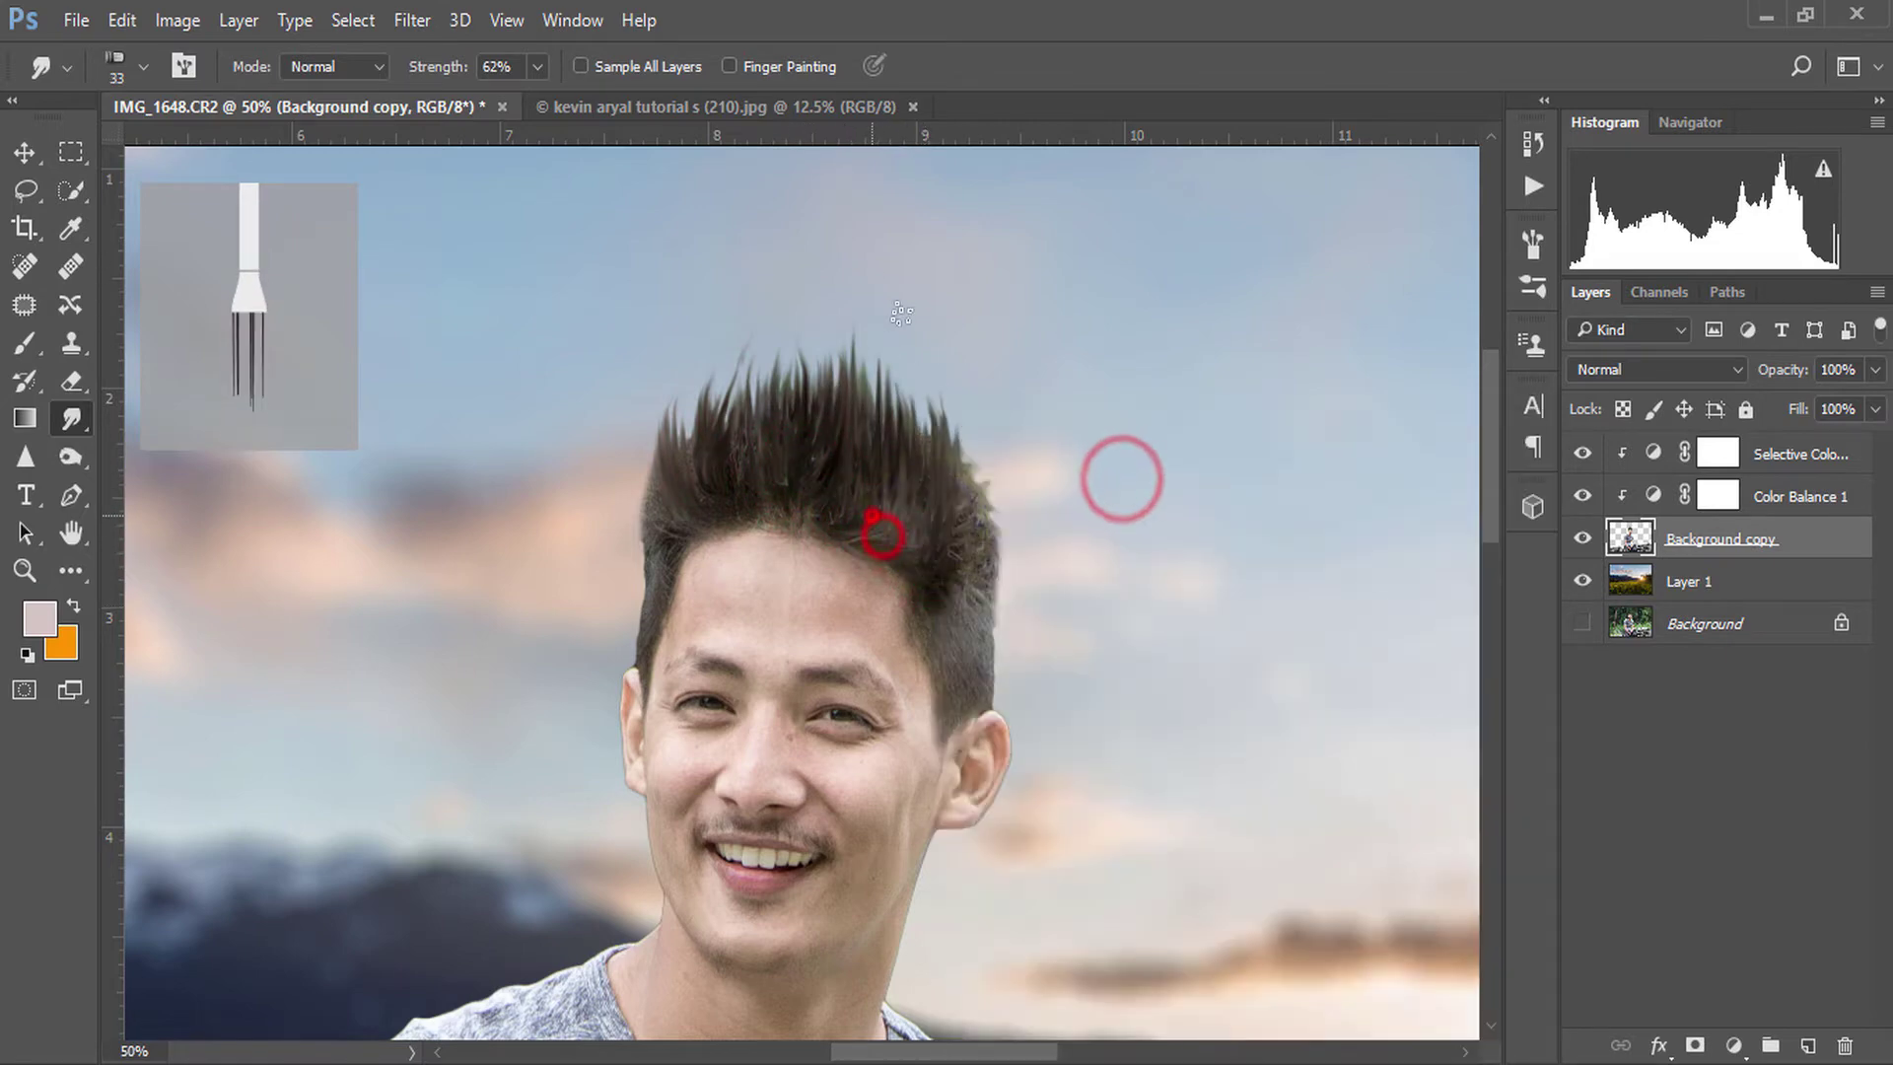
pyautogui.moveTo(965, 513); pyautogui.dragTo(979, 399)
pyautogui.moveTo(676, 512); pyautogui.dragTo(661, 414)
pyautogui.moveTo(665, 552); pyautogui.dragTo(651, 434)
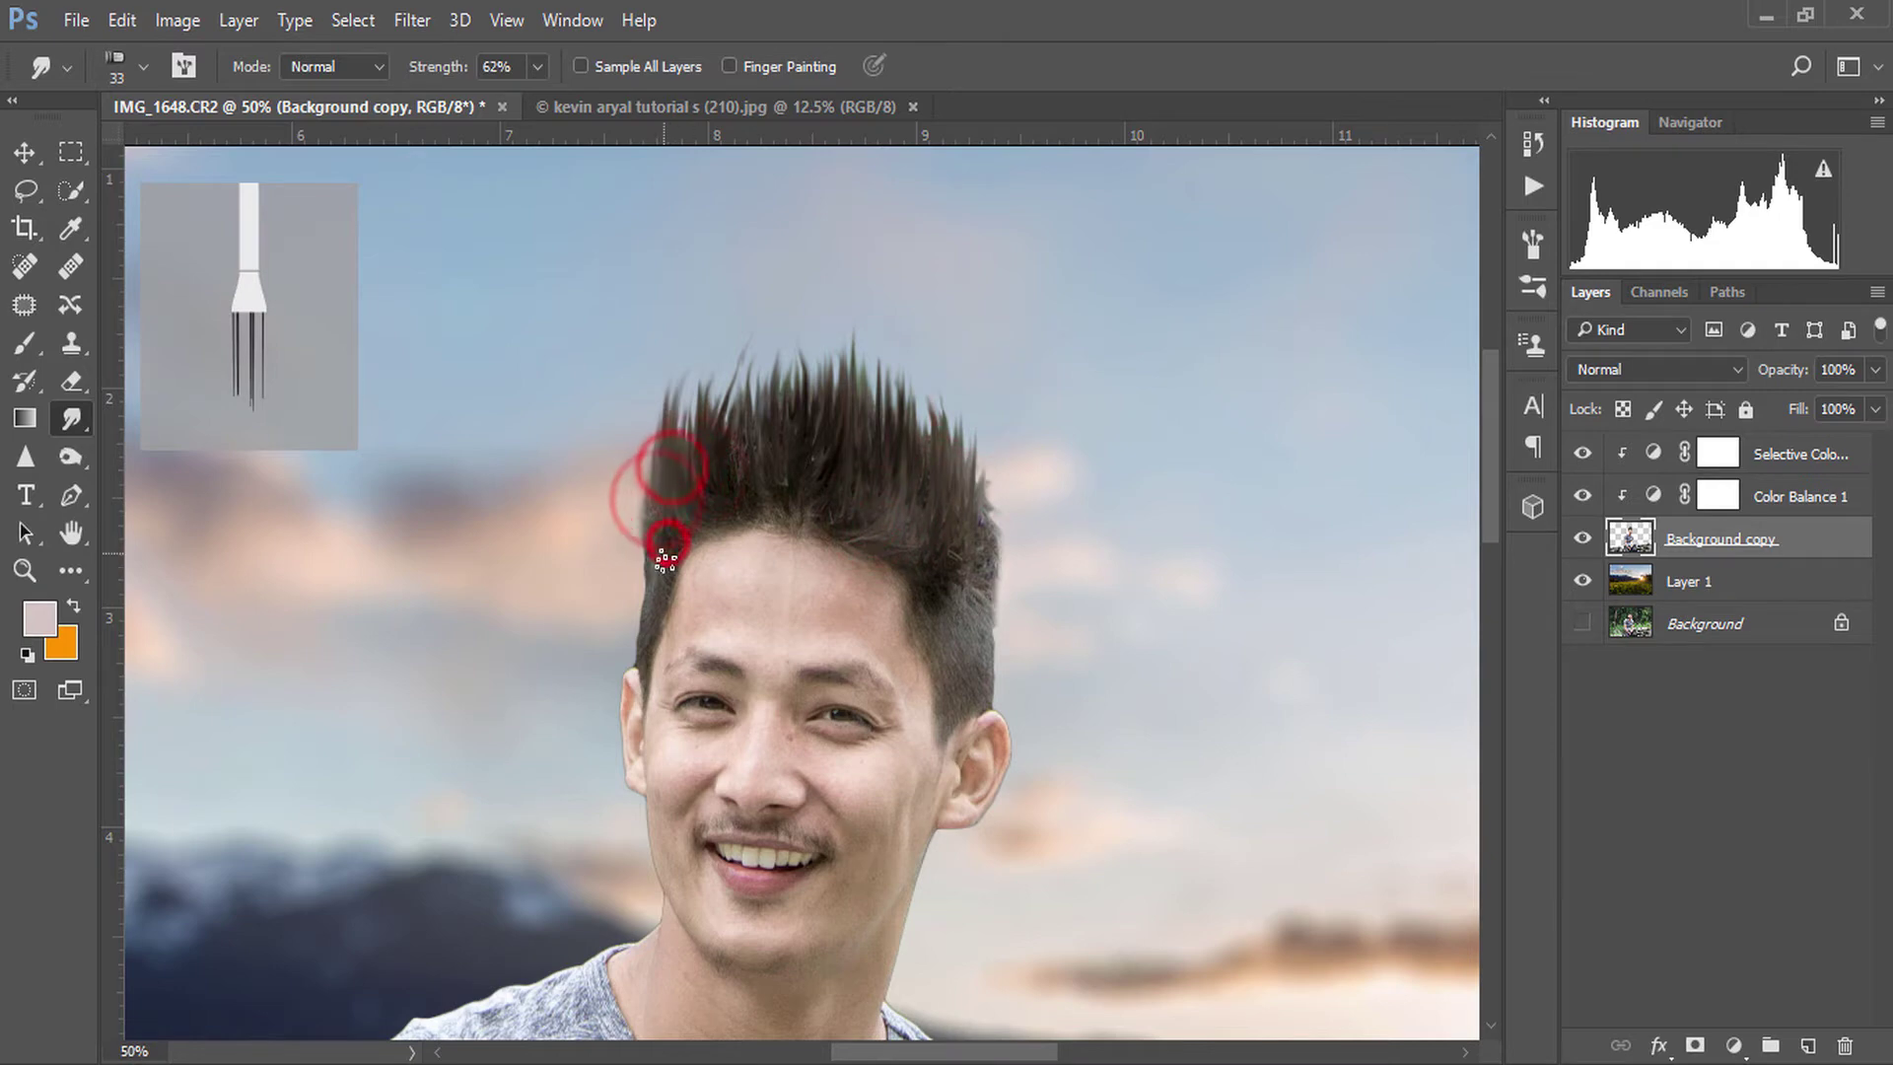
pyautogui.moveTo(929, 626); pyautogui.dragTo(962, 591)
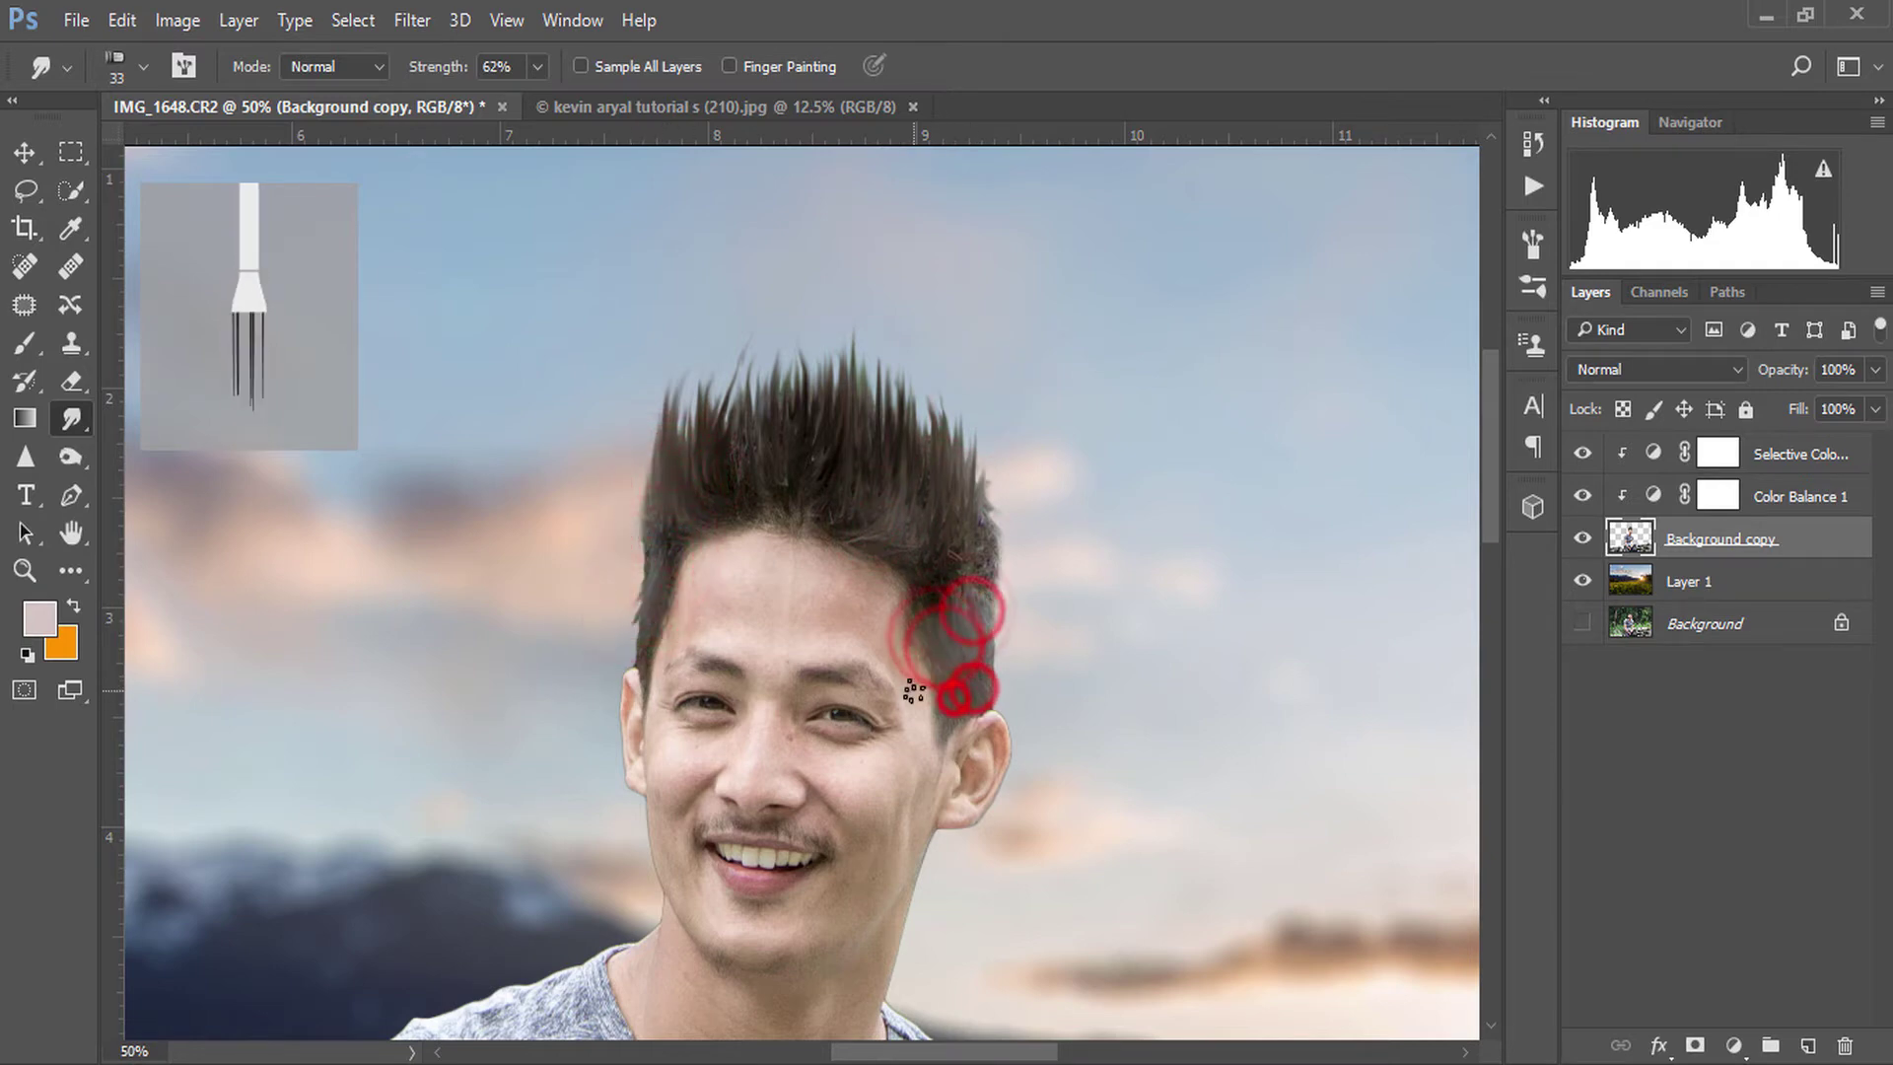
pyautogui.moveTo(909, 676); pyautogui.dragTo(933, 696)
# - With a 23 px brush, smudge hair near the ear and right edge, and push the top spikes
pyautogui.rightClick(933, 696)
pyautogui.moveTo(1133, 478); pyautogui.dragTo(1112, 478)
pyautogui.press('Return')
pyautogui.moveTo(938, 719)
pyautogui.mouseDown()
pyautogui.moveTo(924, 811)
pyautogui.moveTo(945, 737)
pyautogui.moveTo(951, 782)
pyautogui.mouseUp()
pyautogui.moveTo(972, 625); pyautogui.dragTo(981, 572)
pyautogui.hotkey('ctrl', '-')
pyautogui.moveTo(868, 463)
pyautogui.mouseDown()
pyautogui.moveTo(887, 528)
pyautogui.moveTo(750, 512)
pyautogui.moveTo(740, 478)
pyautogui.moveTo(782, 507)
pyautogui.moveTo(814, 444)
pyautogui.moveTo(865, 492)
pyautogui.moveTo(908, 452)
pyautogui.mouseUp()
# - Return the brush to 33 px and reshape the top hair spikes
pyautogui.rightClick(817, 490)
pyautogui.click(1002, 483)
pyautogui.press('Return')
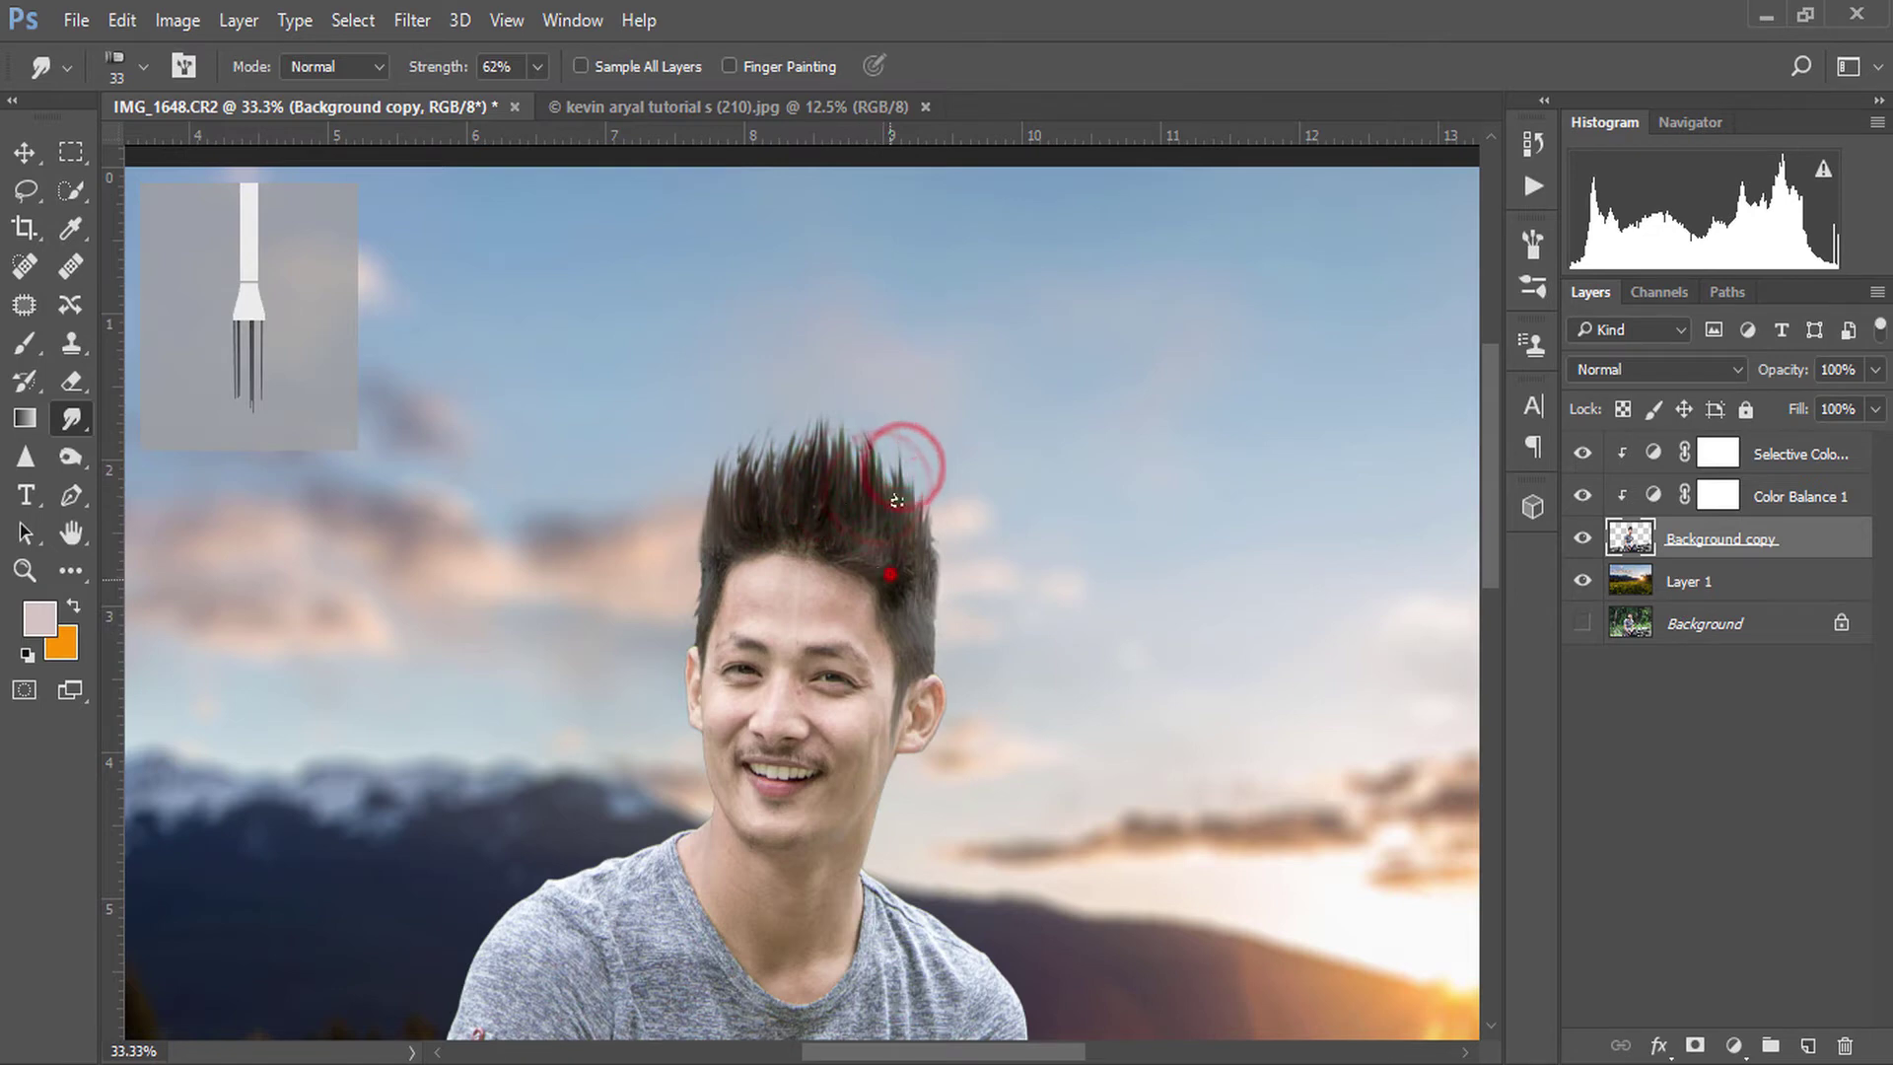
pyautogui.moveTo(890, 574)
pyautogui.mouseDown()
pyautogui.moveTo(916, 525)
pyautogui.moveTo(882, 419)
pyautogui.mouseUp()
pyautogui.moveTo(755, 497)
pyautogui.mouseDown()
pyautogui.moveTo(794, 471)
pyautogui.moveTo(774, 419)
pyautogui.moveTo(750, 414)
pyautogui.moveTo(821, 482)
pyautogui.moveTo(803, 419)
pyautogui.mouseUp()
pyautogui.moveTo(789, 542); pyautogui.dragTo(819, 493)
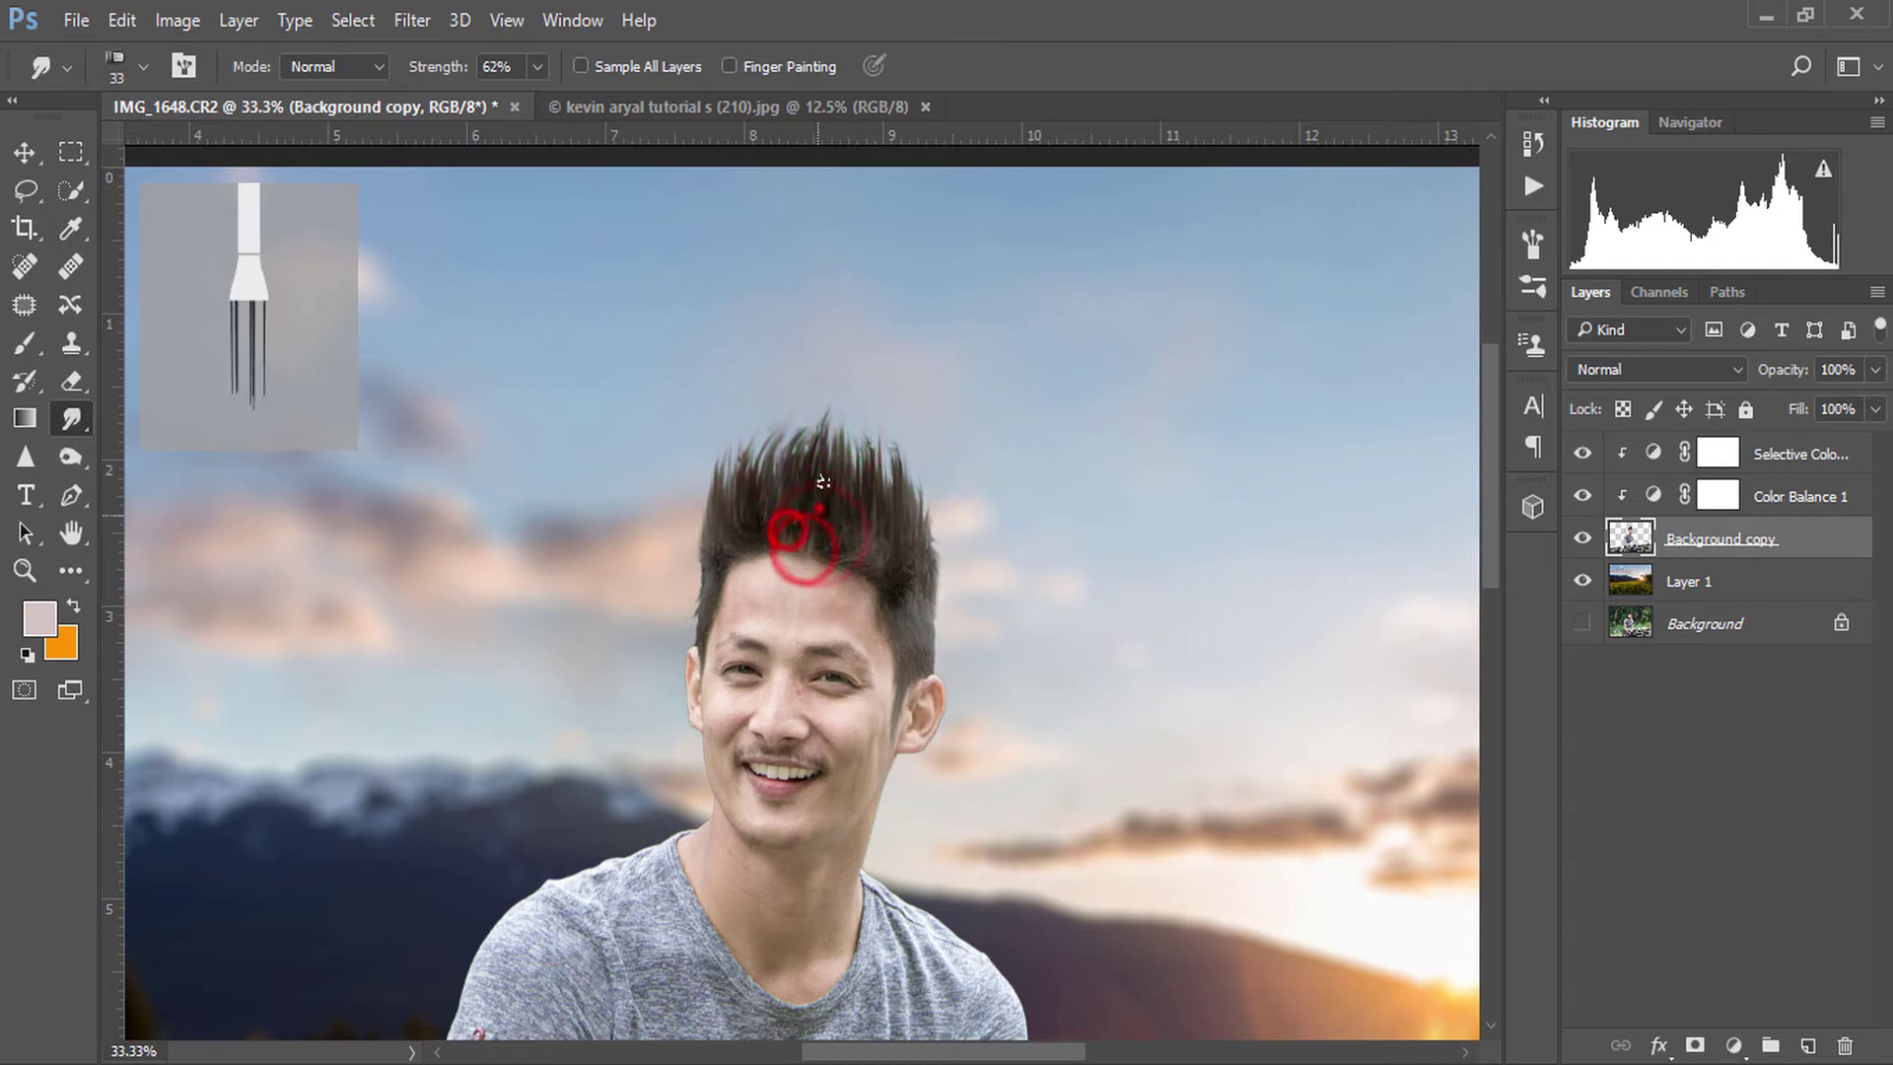
pyautogui.moveTo(867, 564)
pyautogui.mouseDown()
pyautogui.moveTo(892, 419)
pyautogui.moveTo(744, 423)
pyautogui.mouseUp()
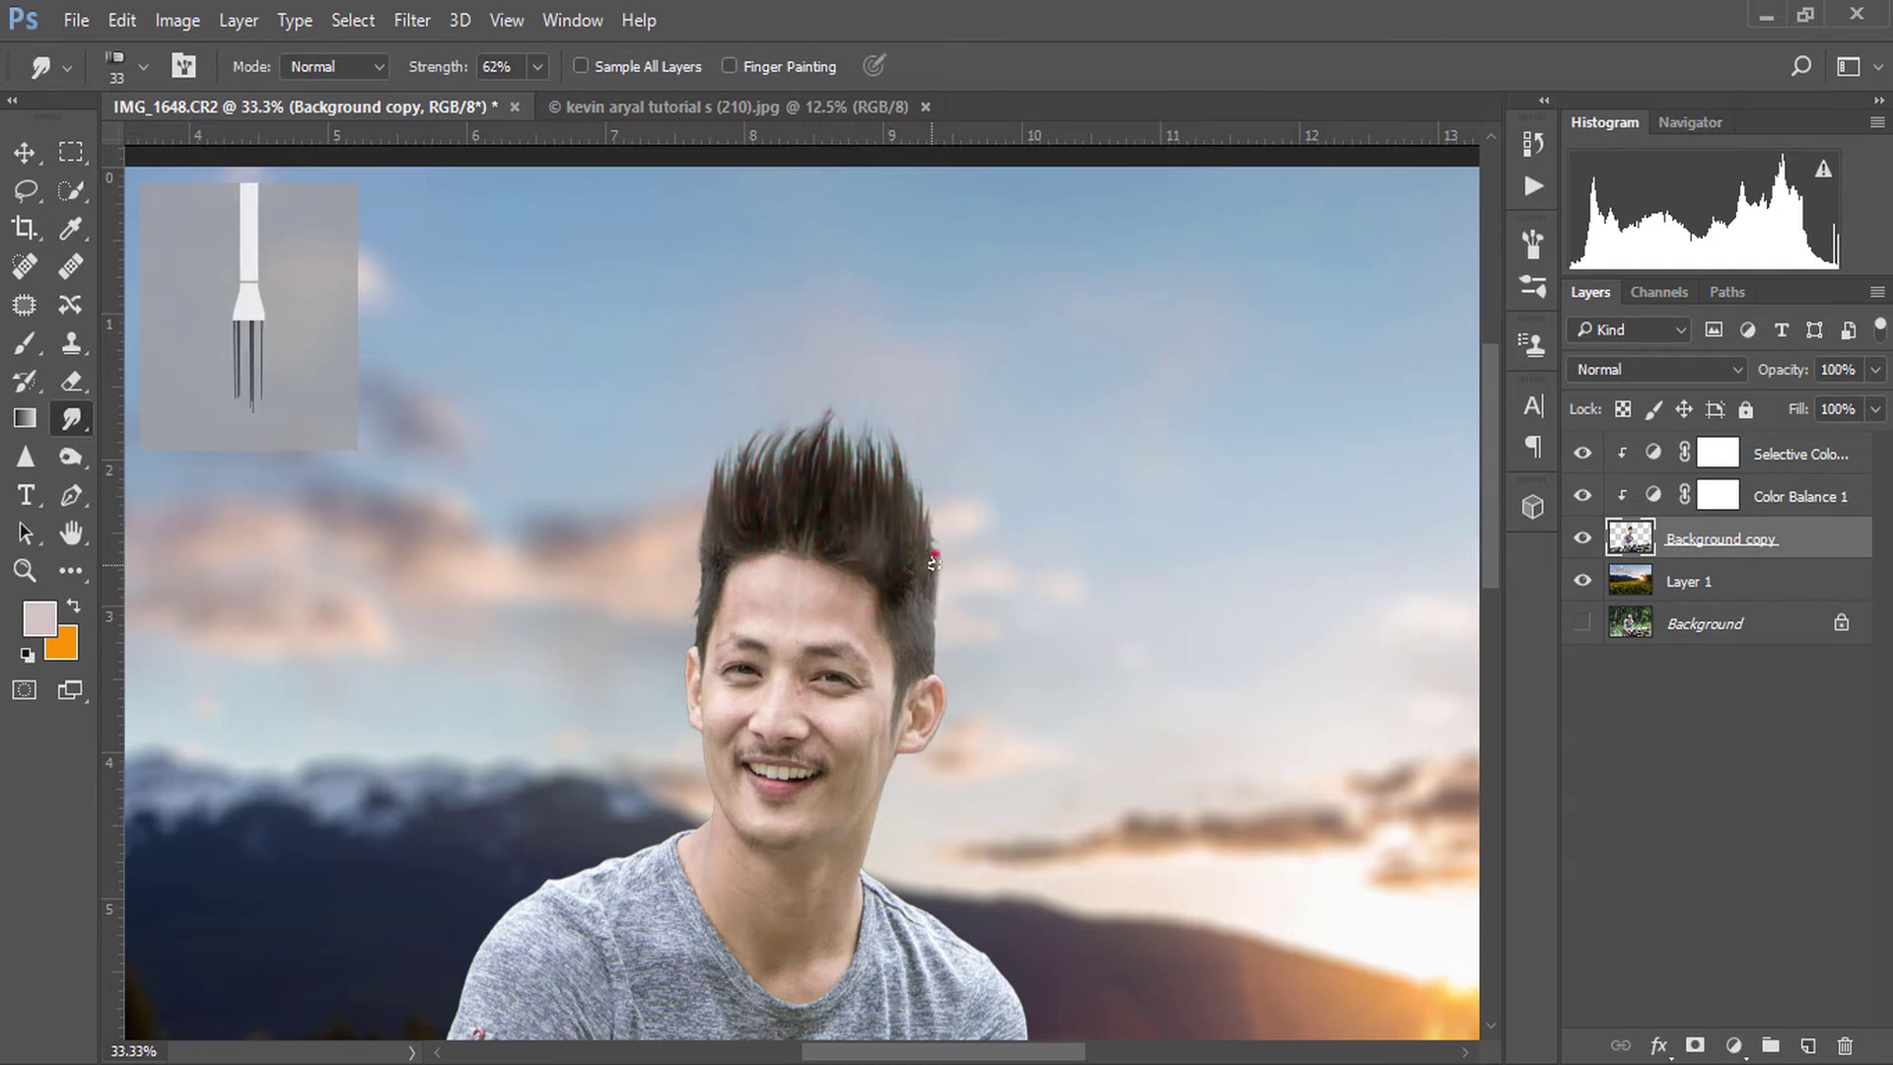
# - Smudge the left and right edges of the hair outward
pyautogui.moveTo(930, 564); pyautogui.dragTo(931, 528)
pyautogui.moveTo(927, 617); pyautogui.dragTo(922, 592)
pyautogui.moveTo(708, 612)
pyautogui.mouseDown()
pyautogui.moveTo(705, 572)
pyautogui.moveTo(725, 589)
pyautogui.mouseUp()
pyautogui.moveTo(893, 623); pyautogui.dragTo(864, 582)
pyautogui.moveTo(727, 581); pyautogui.dragTo(727, 549)
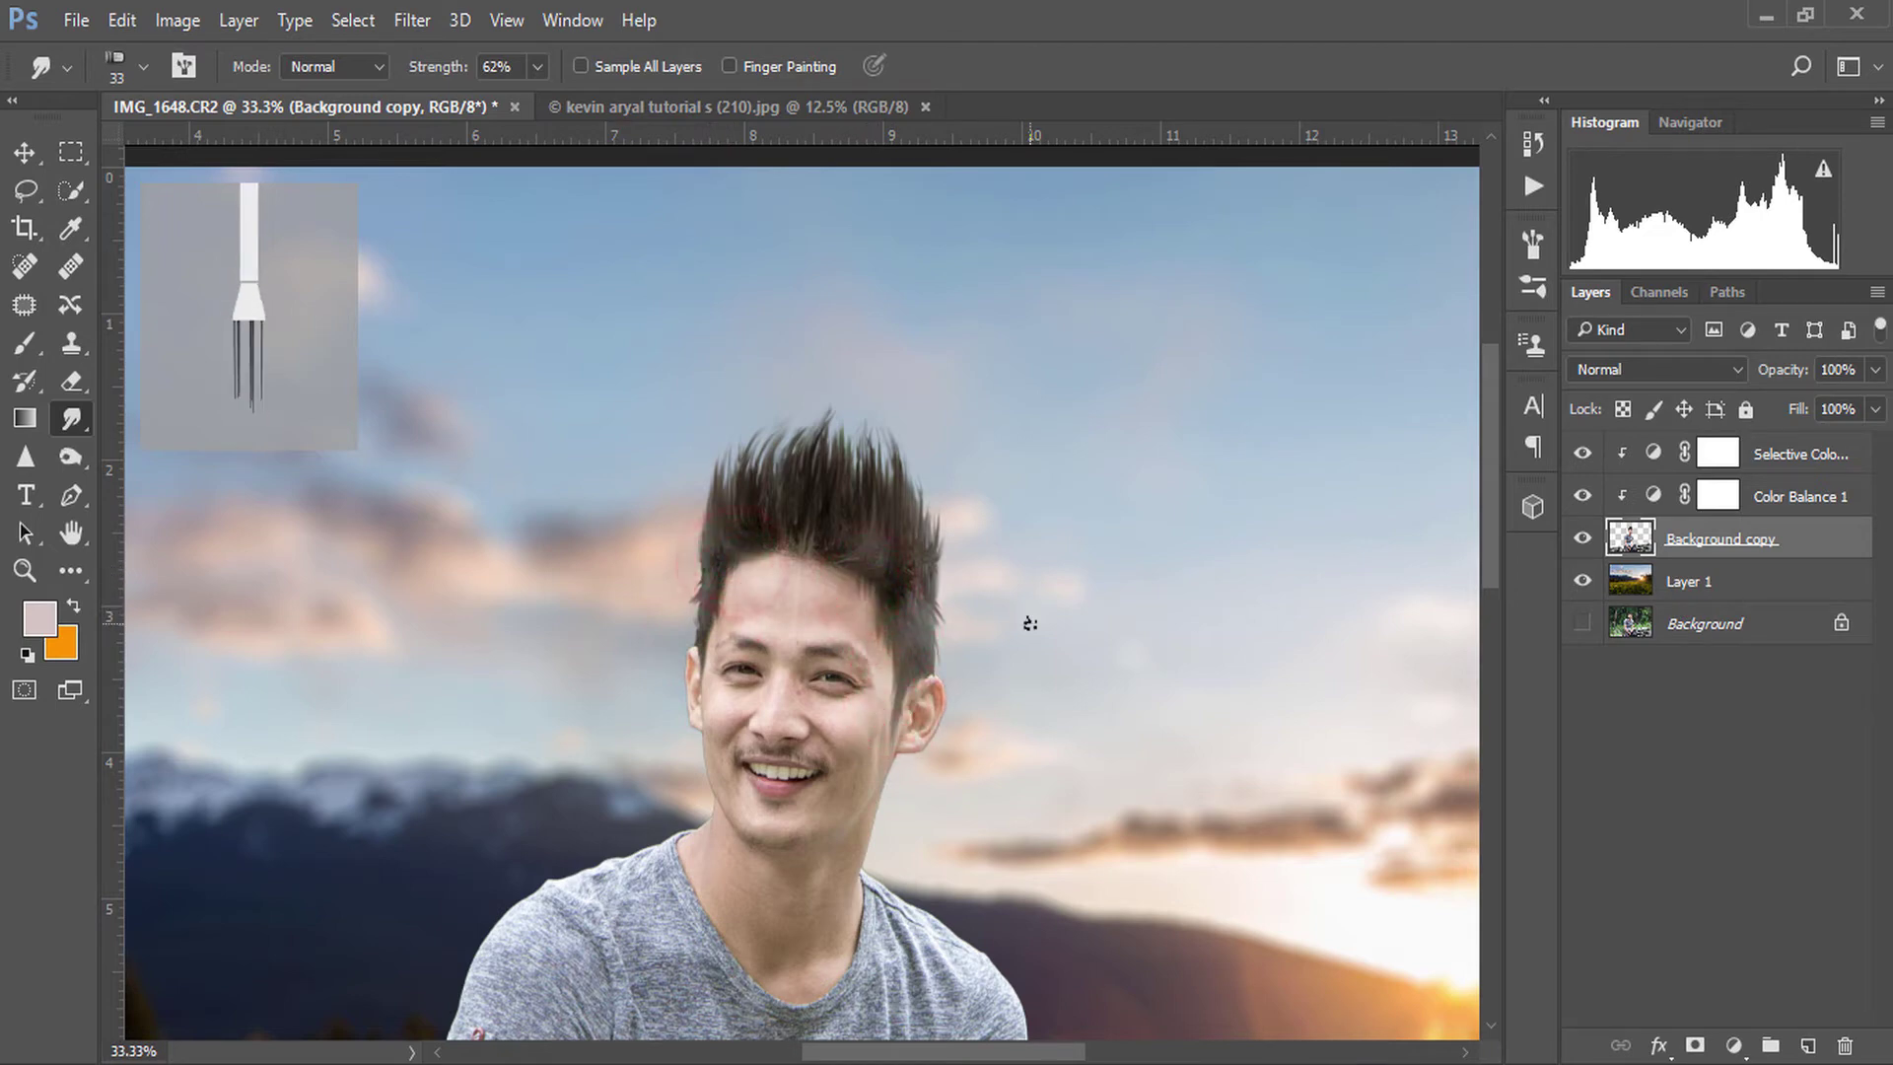
# - Check the whole composite, then reselect the Background copy layer zoomed in on the face
pyautogui.hotkey('ctrl', '-')
pyautogui.hotkey('ctrl', '-')
pyautogui.click(1765, 461)
pyautogui.press('d')
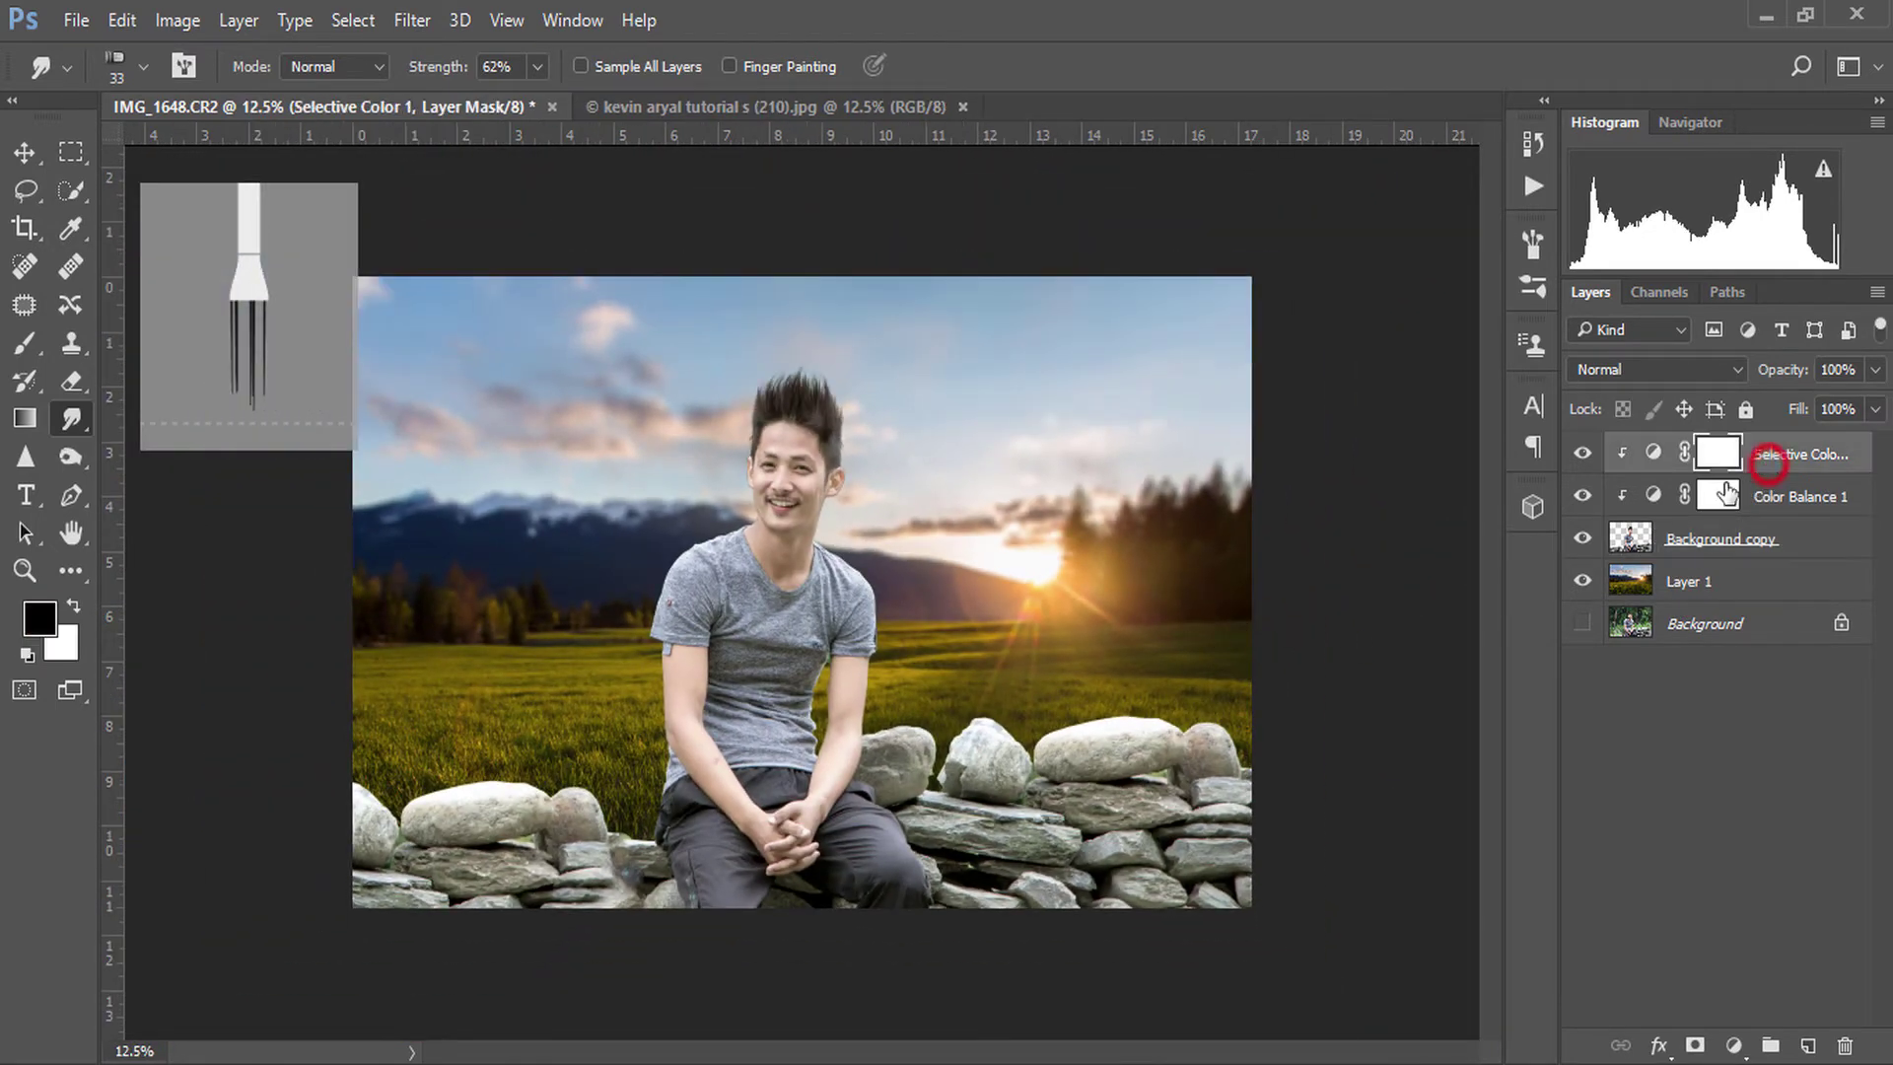
pyautogui.hotkey('ctrl', '+')
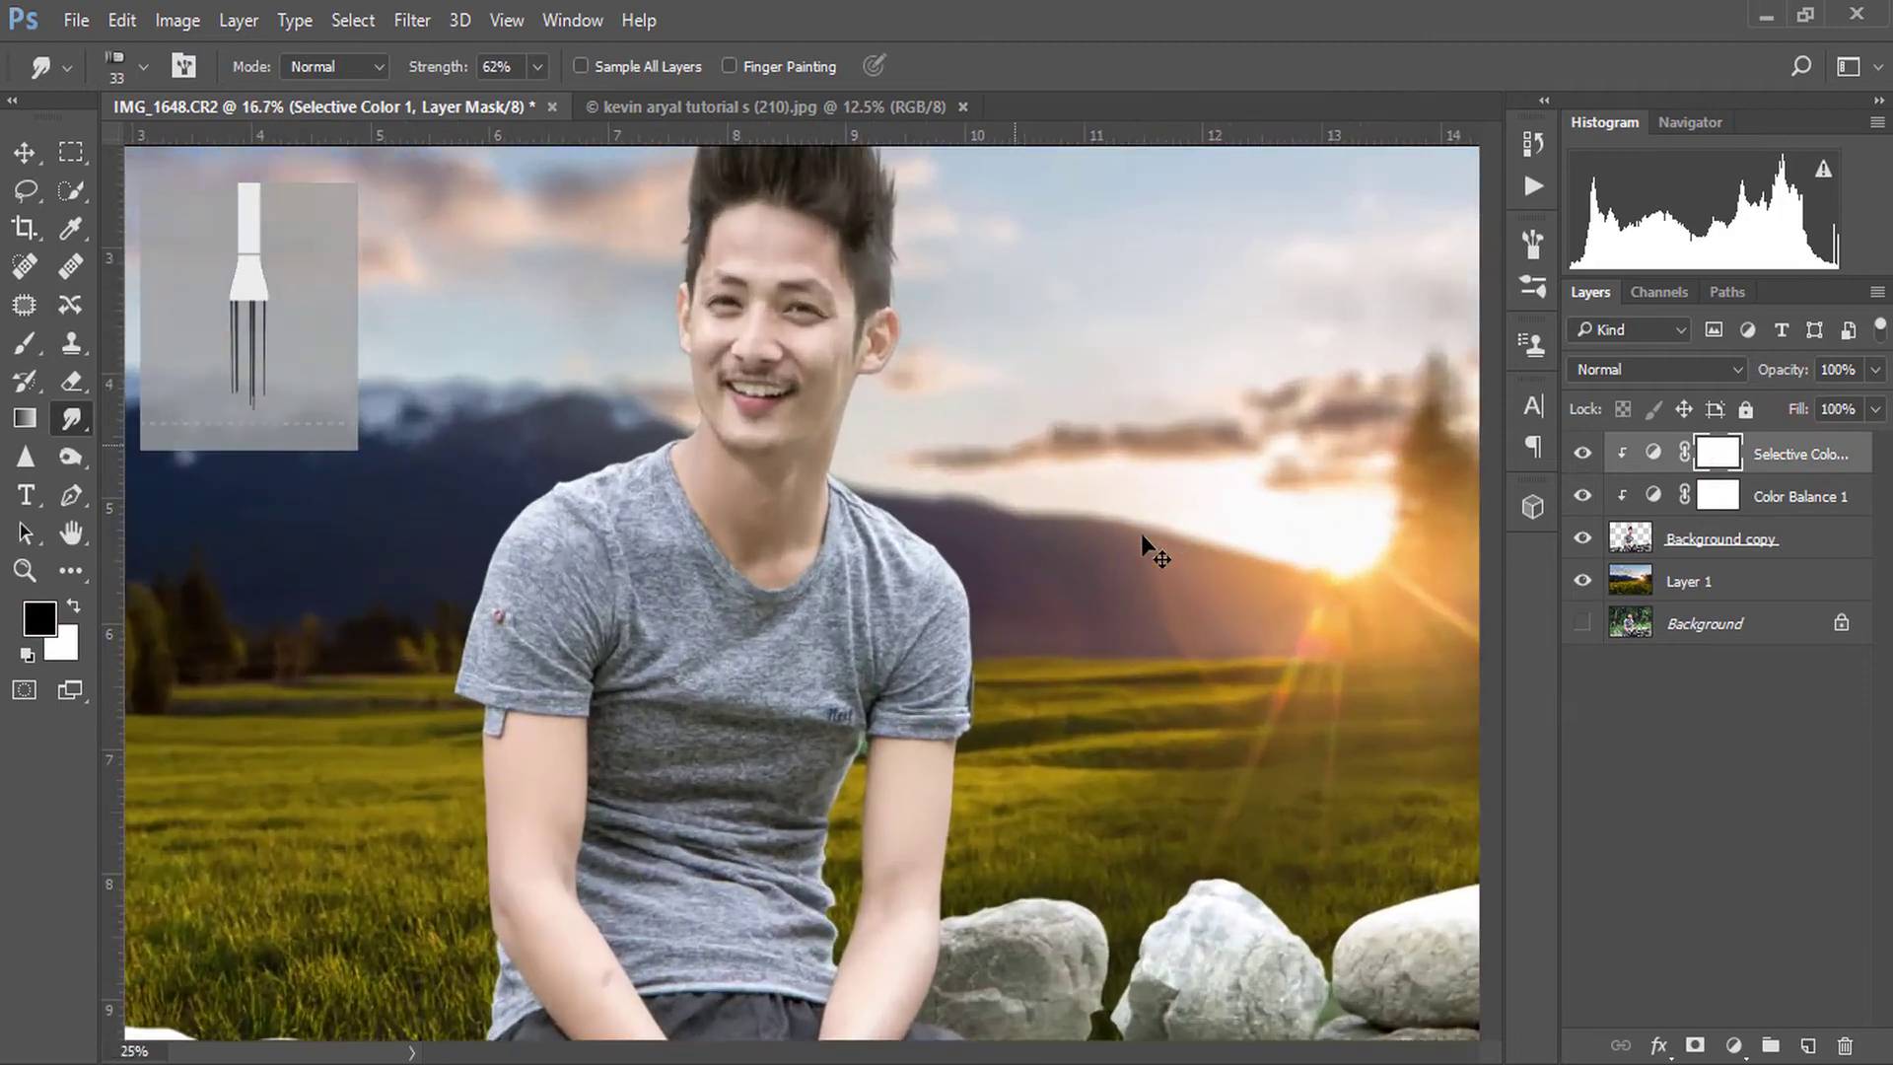
pyautogui.hotkey('ctrl', '+')
pyautogui.hotkey('ctrl', '+')
pyautogui.click(1733, 542)
pyautogui.hotkey('ctrl', '+')
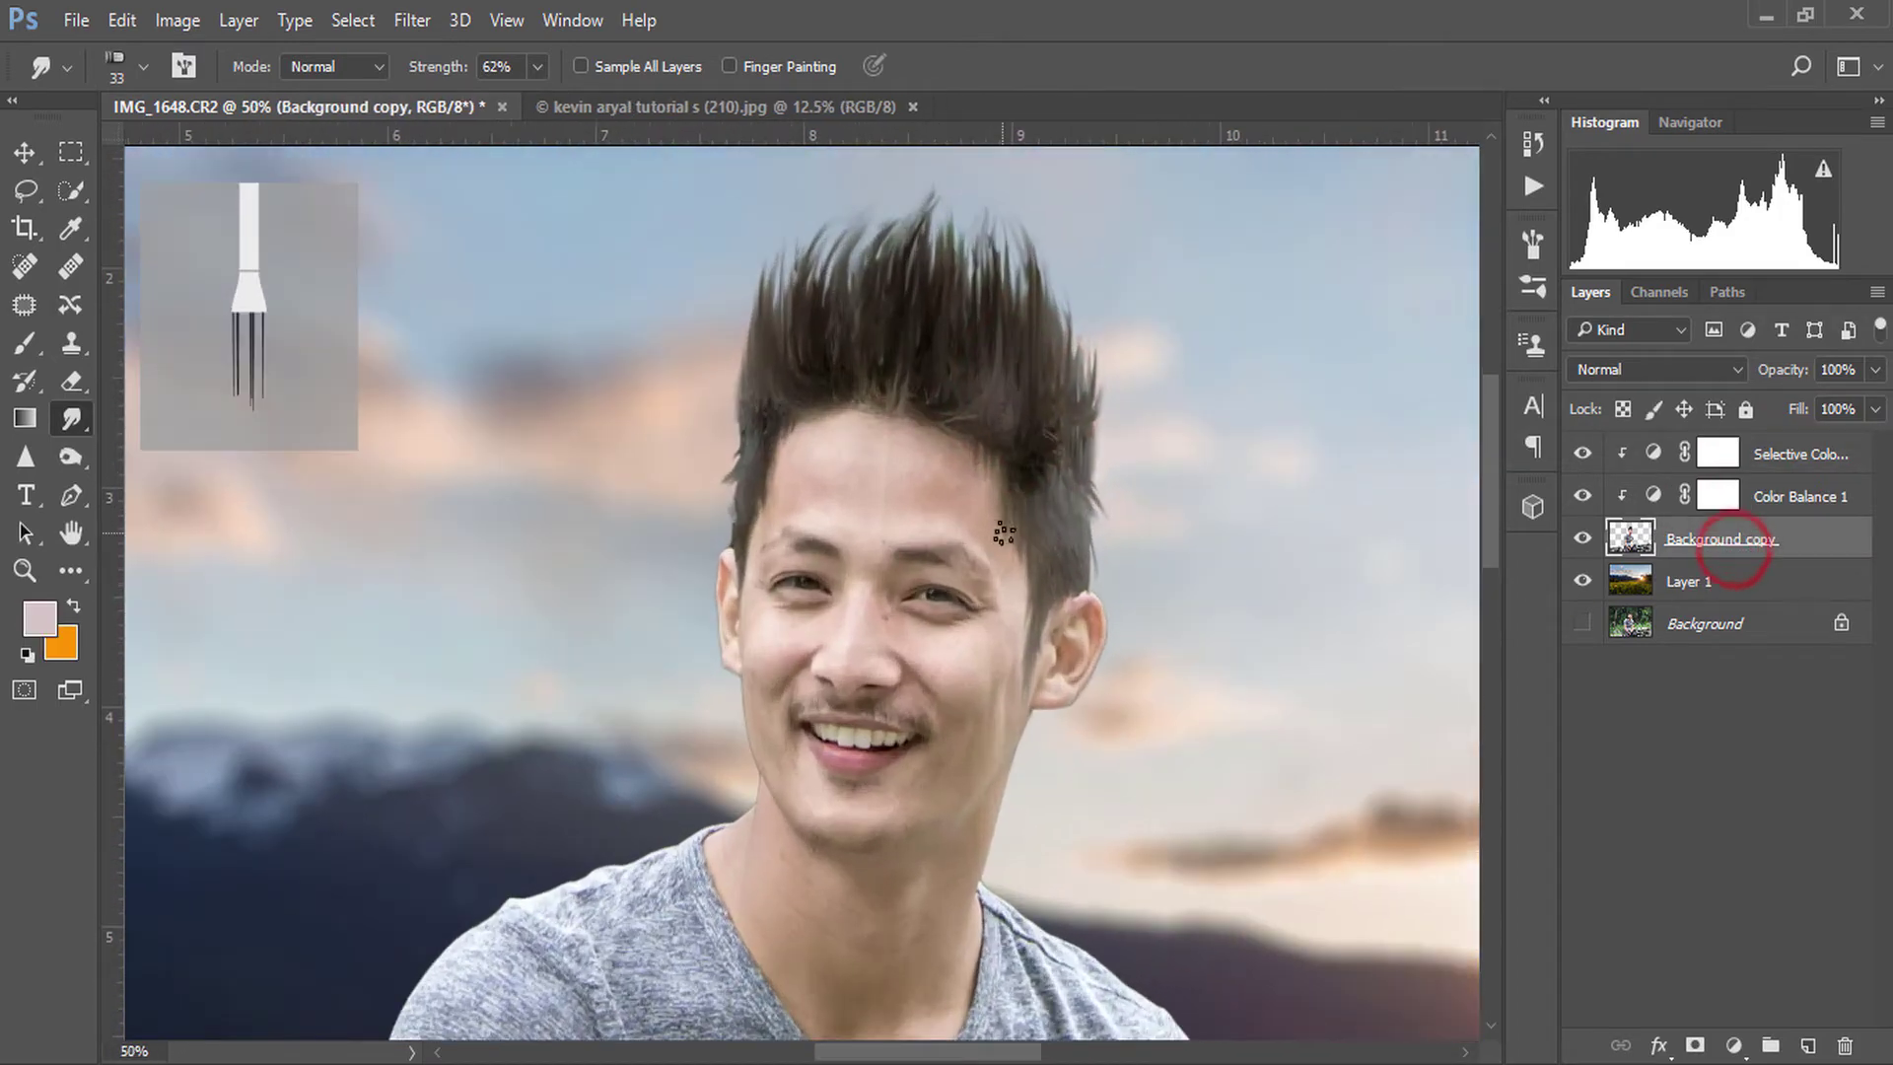
# - Set a Brush with forehead-sampled skin tone at about 22% opacity and 21% flow
pyautogui.click(14, 347)
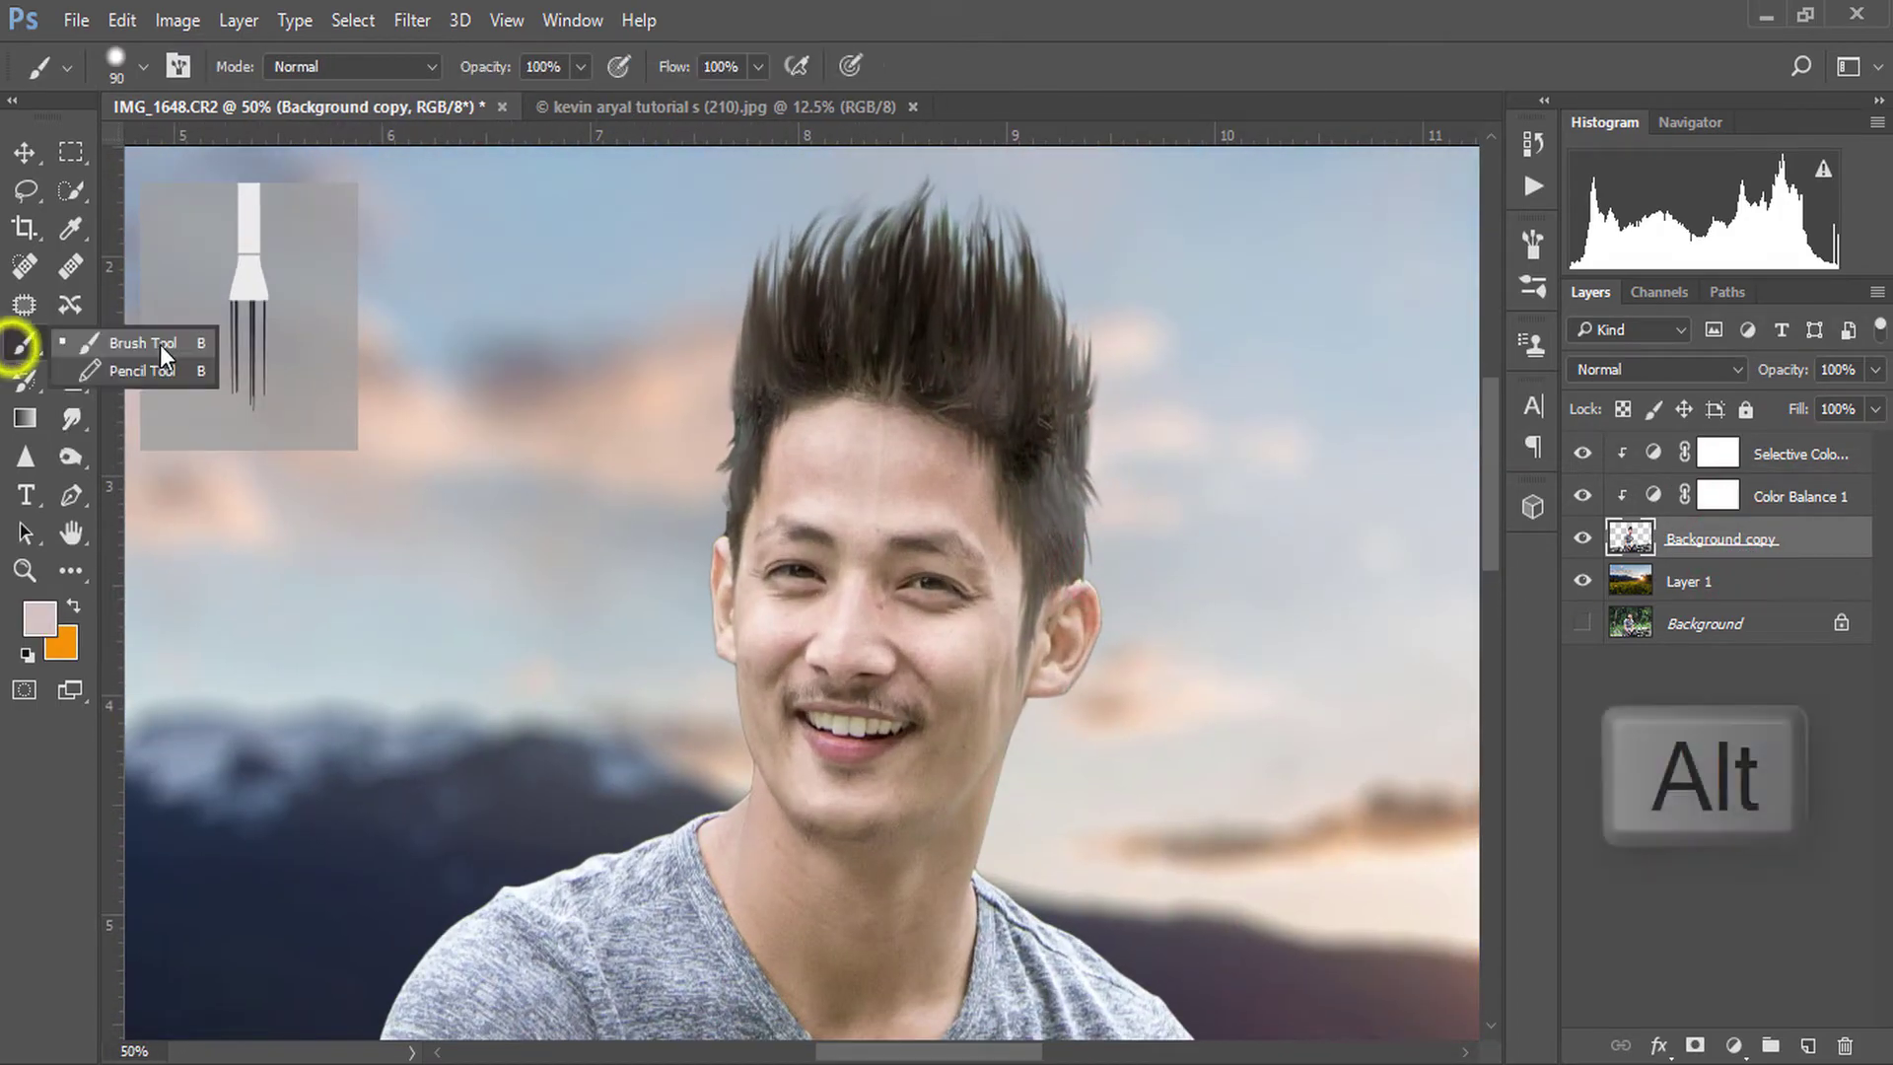
pyautogui.keyDown('alt'); pyautogui.click(893, 449); pyautogui.keyUp('alt')
pyautogui.moveTo(581, 66); pyautogui.dragTo(481, 104)
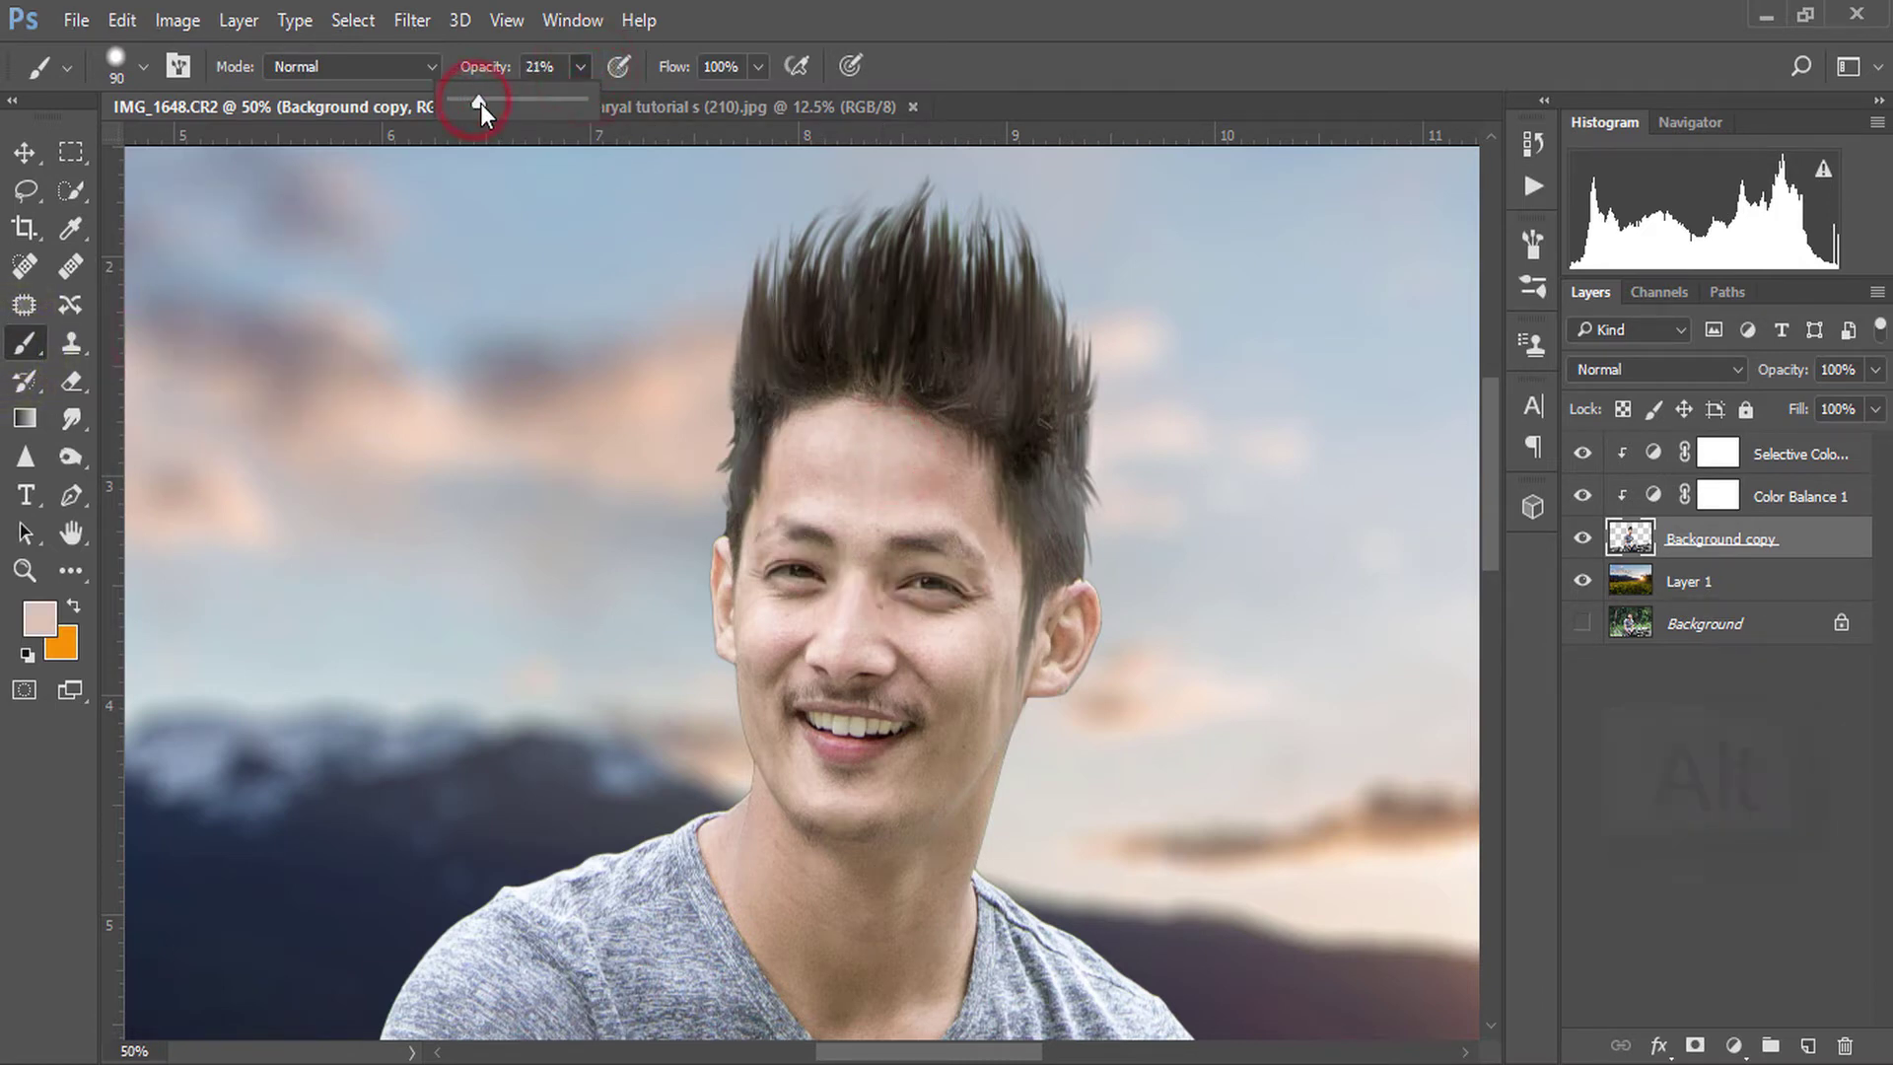
pyautogui.click(758, 66)
pyautogui.moveTo(721, 104); pyautogui.dragTo(657, 100)
pyautogui.click(1110, 20)
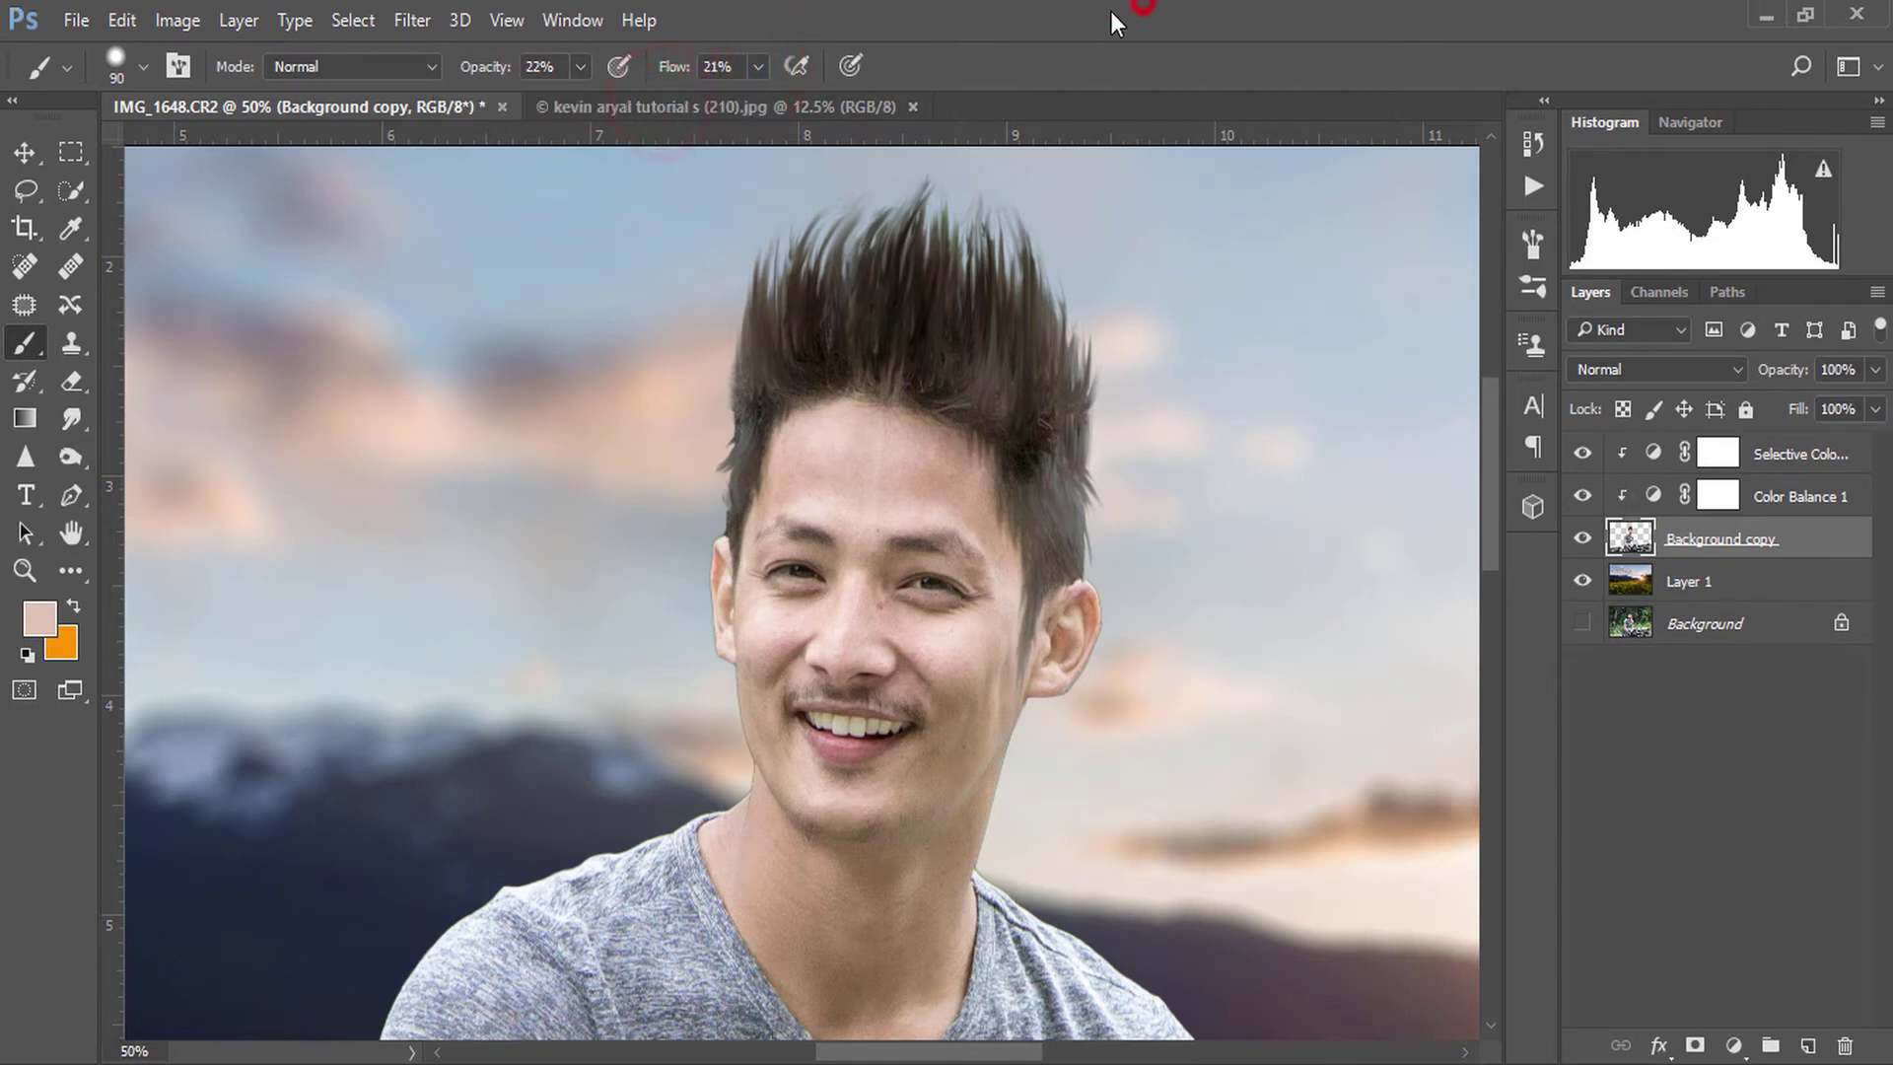
# - Paint faint skin tone across the forehead, temple, cheek and chin
pyautogui.moveTo(949, 477); pyautogui.dragTo(803, 456)
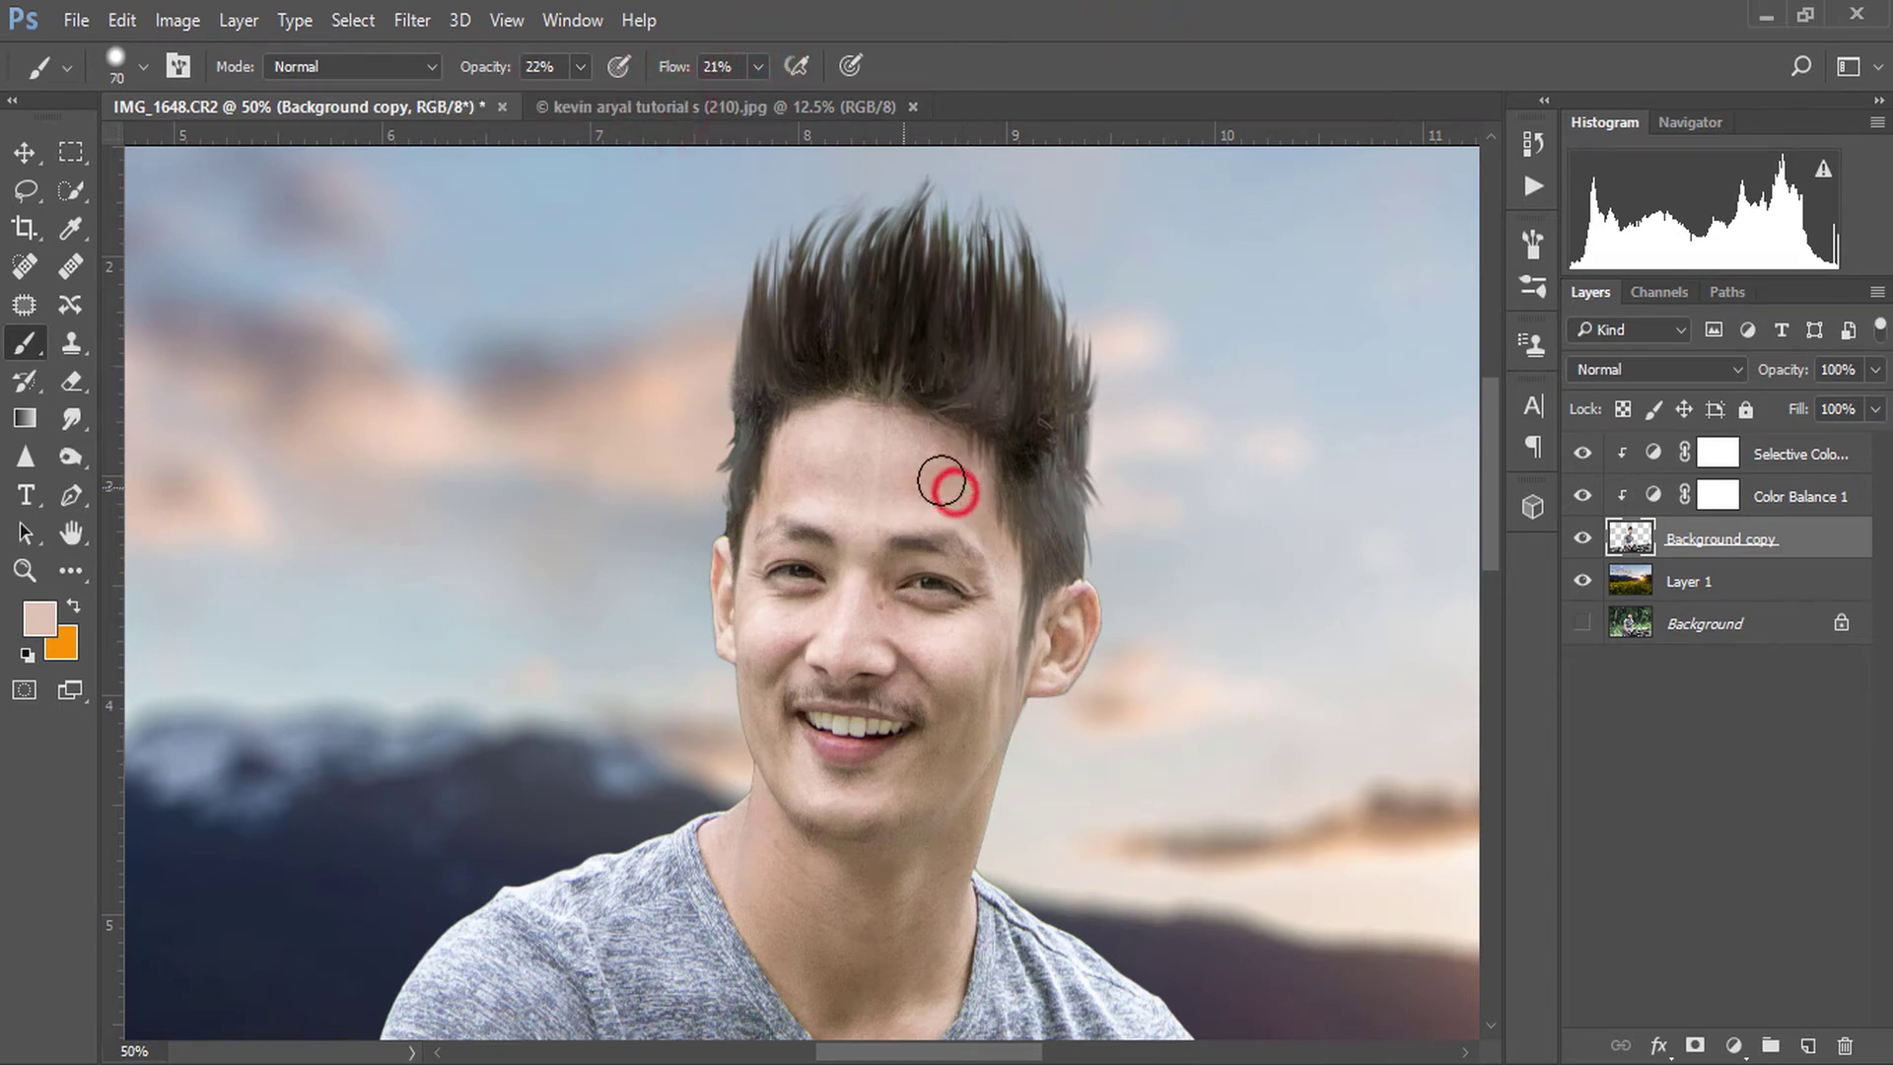
pyautogui.moveTo(977, 516)
pyautogui.mouseDown()
pyautogui.moveTo(994, 552)
pyautogui.moveTo(888, 801)
pyautogui.mouseUp()
pyautogui.moveTo(760, 655)
pyautogui.mouseDown()
pyautogui.moveTo(803, 858)
pyautogui.moveTo(943, 870)
pyautogui.moveTo(817, 900)
pyautogui.moveTo(803, 948)
pyautogui.moveTo(909, 993)
pyautogui.mouseUp()
# - Paint softly over the arm and sleeve edge
pyautogui.hotkey('ctrl', '-')
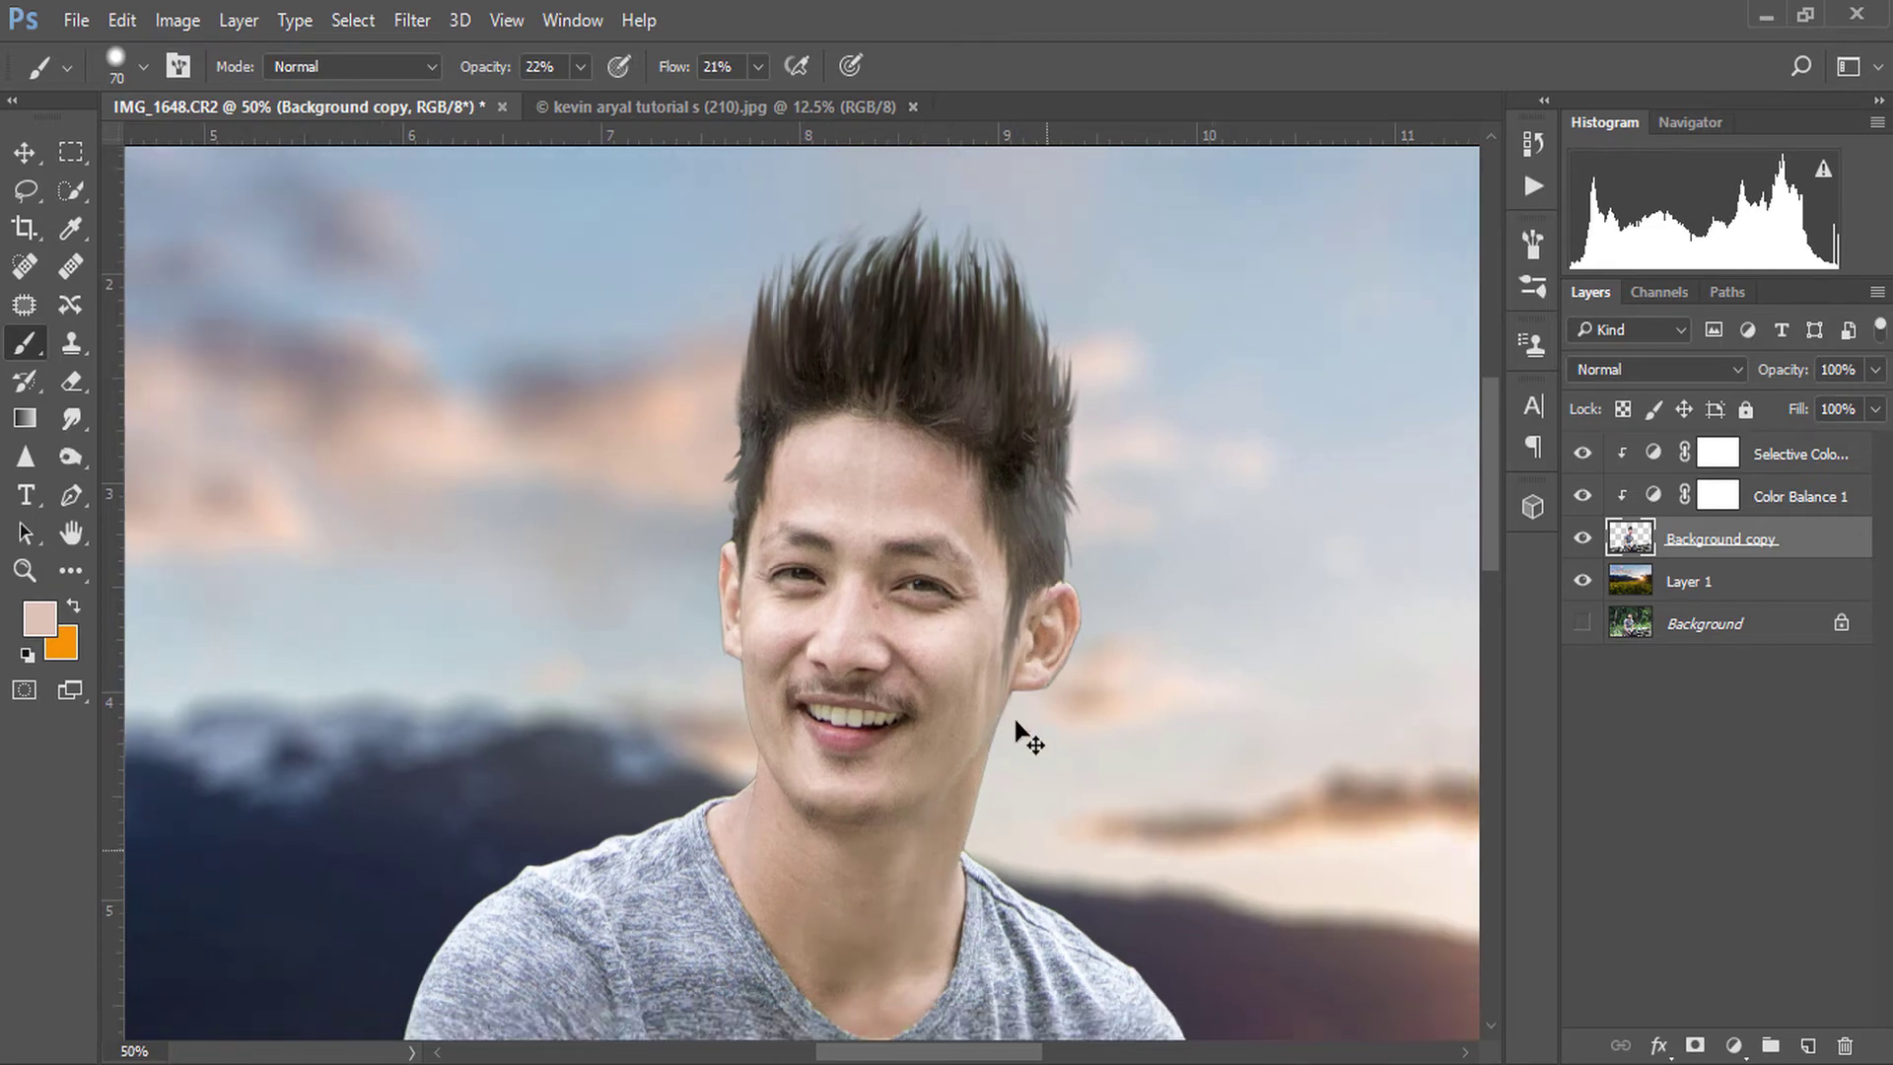
pyautogui.hotkey('ctrl', '-')
pyautogui.hotkey('ctrl', '-')
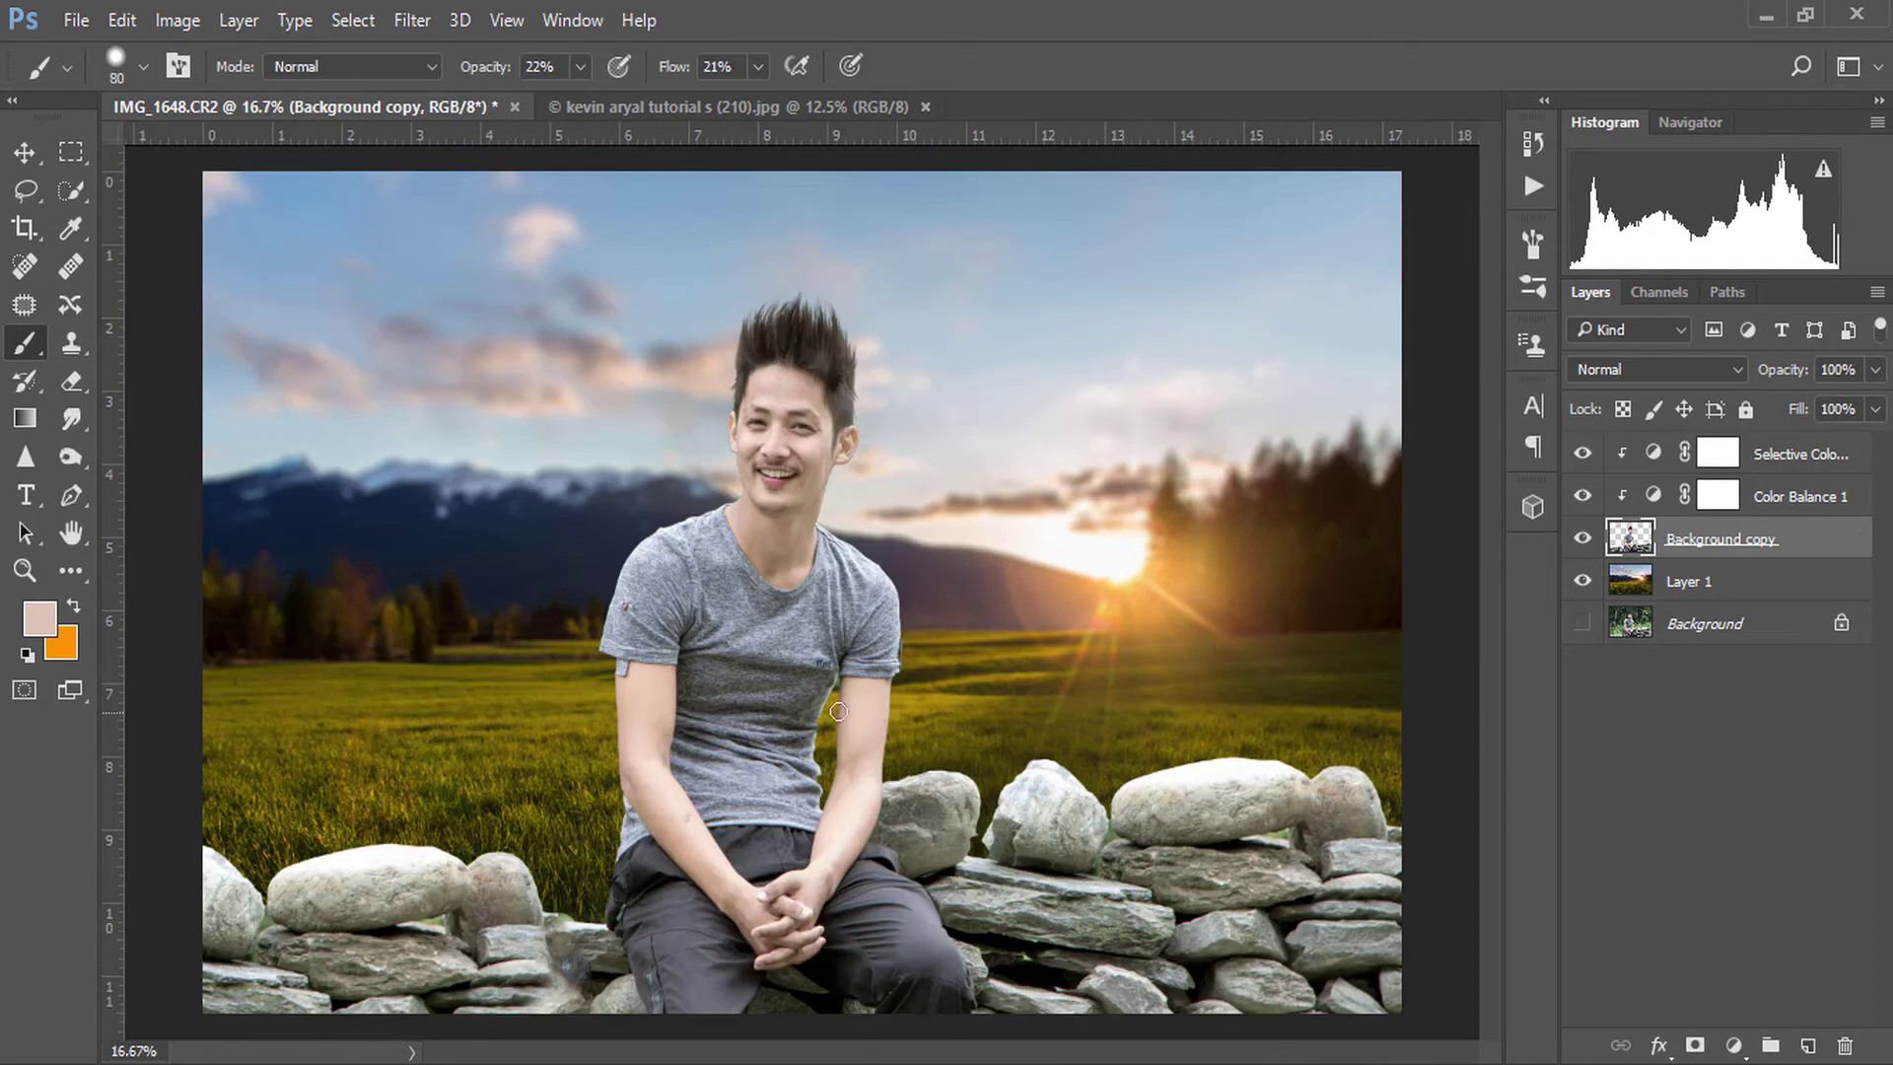
pyautogui.moveTo(857, 735); pyautogui.dragTo(868, 764)
# - Stamp all visible layers into Layer 2 and open it in the Camera Raw Filter
pyautogui.click(1765, 451)
pyautogui.hotkey('ctrl', 'alt', 'shift', 'e')
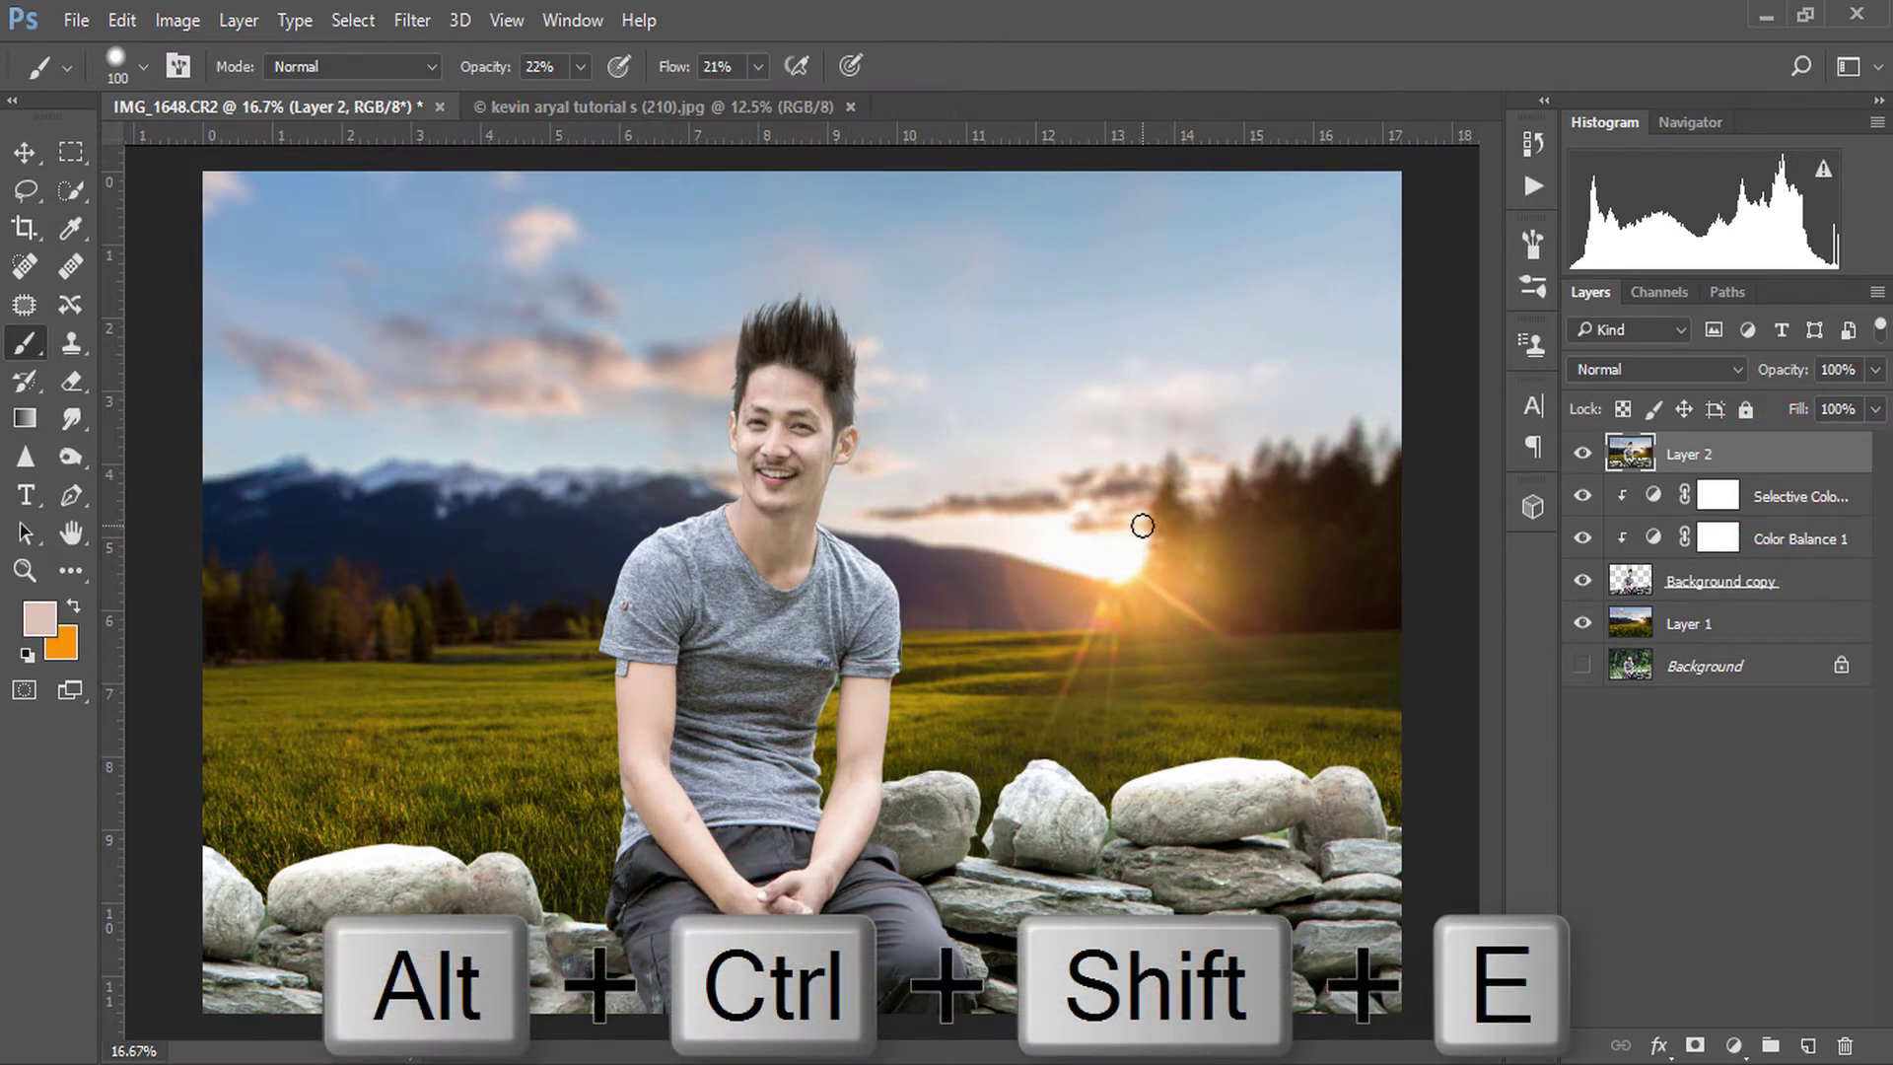
pyautogui.click(416, 35)
pyautogui.click(521, 180)
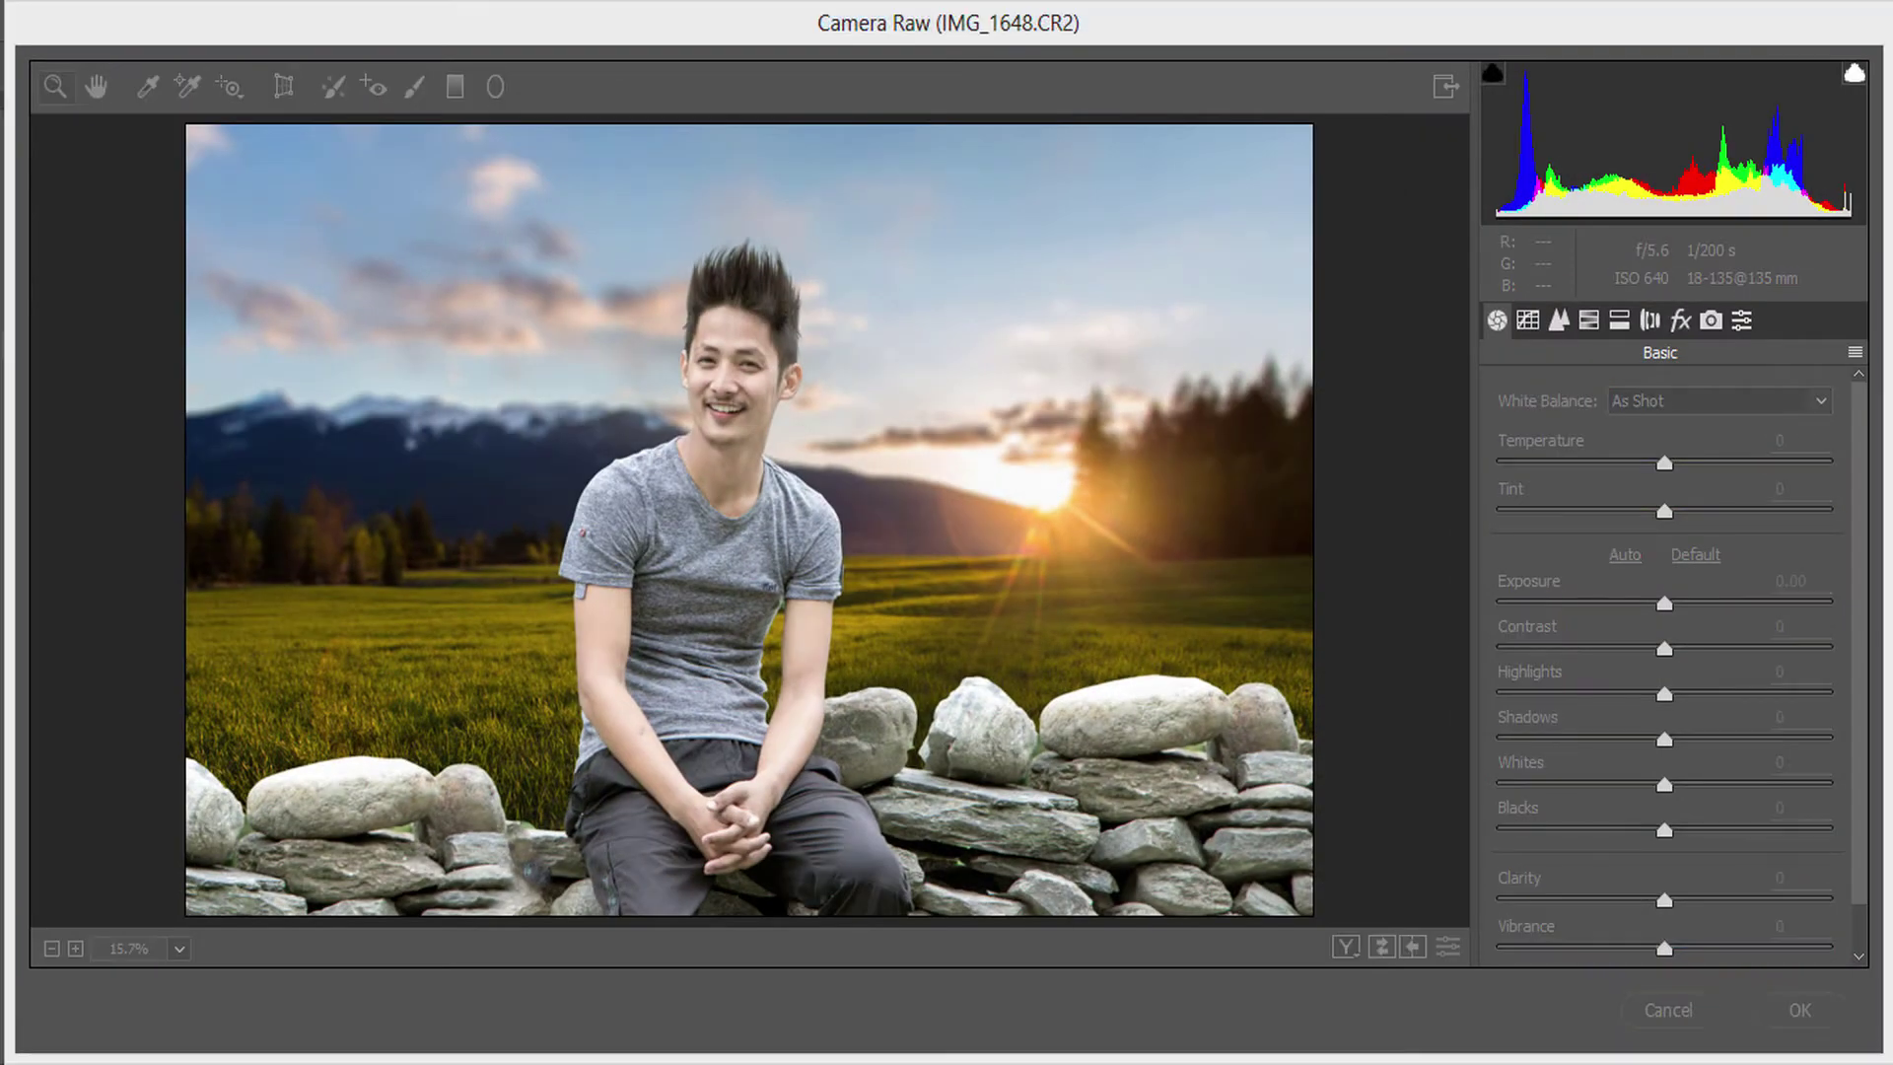
# - Set Exposure -0.25, Highlights -31, Shadows +36, Whites -21, Blacks -17, Clarity +7, Vibrance +65
pyautogui.click(915, 40)
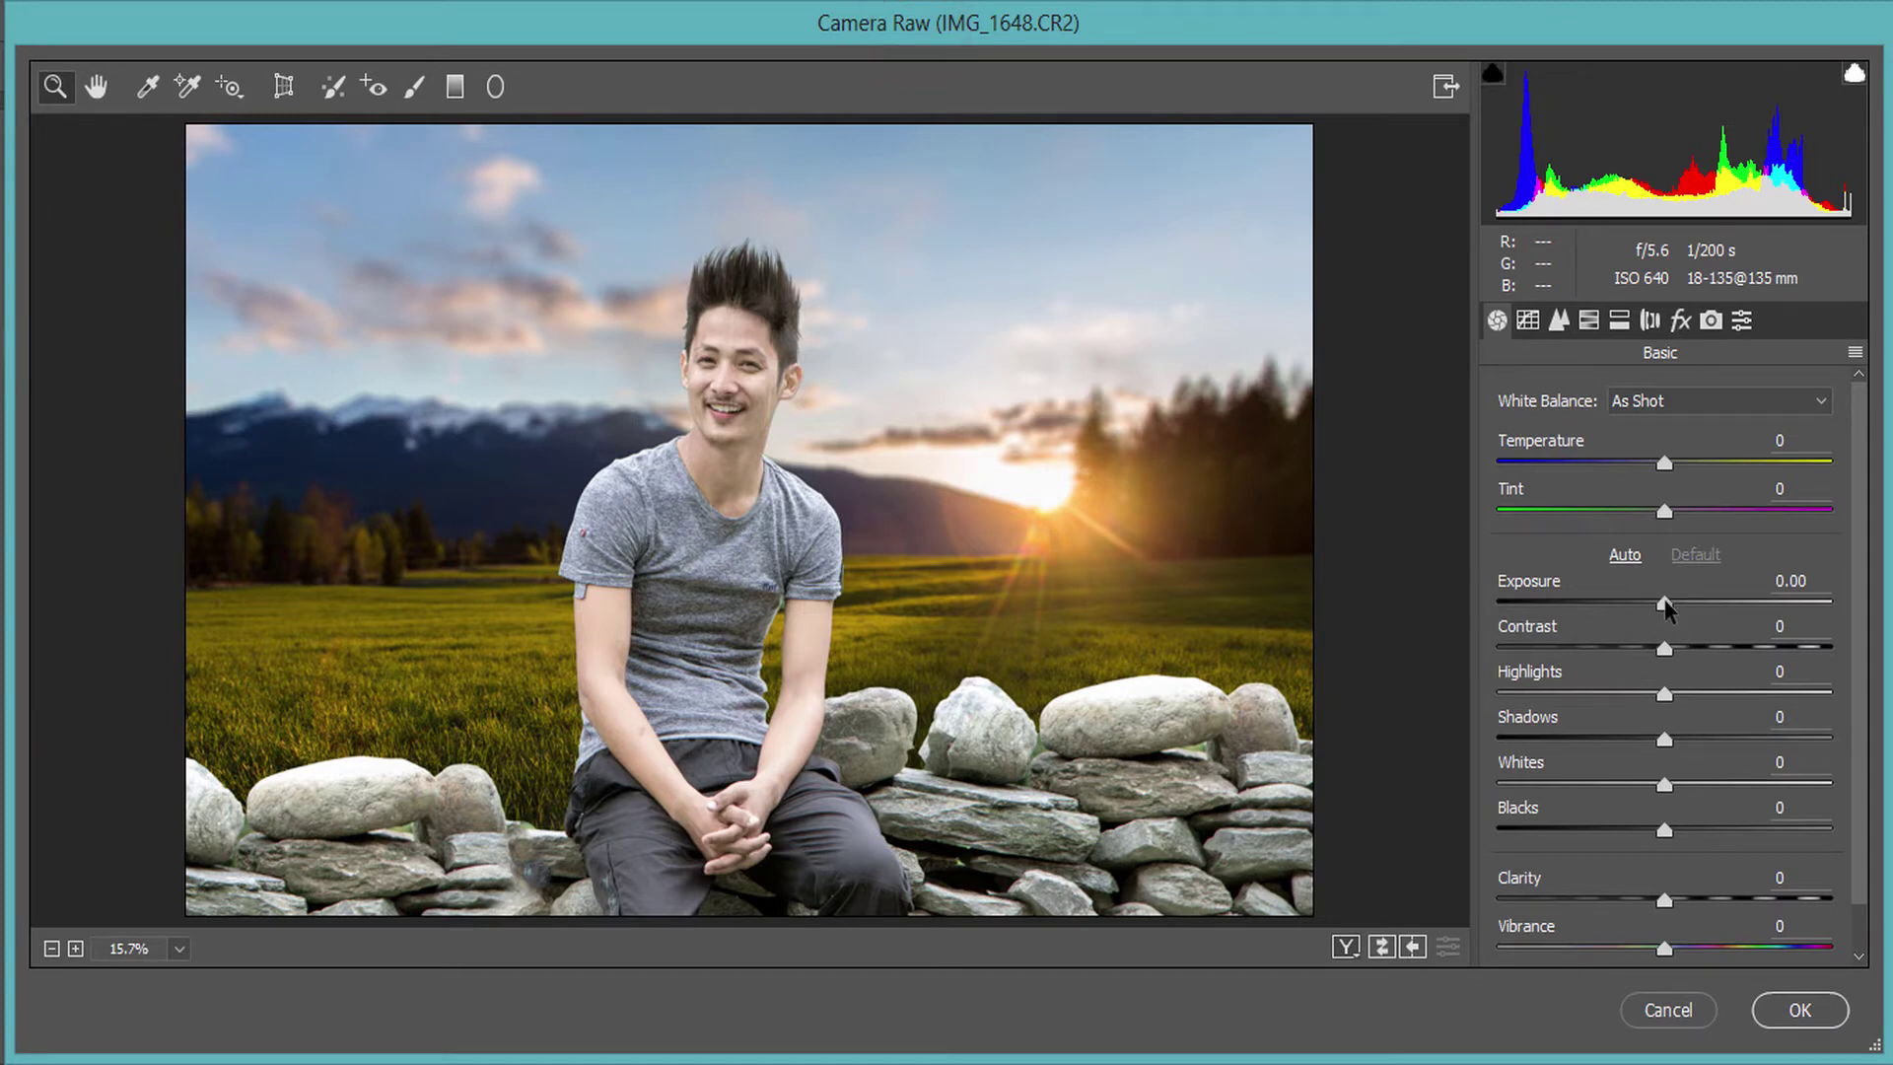
pyautogui.moveTo(1665, 603); pyautogui.dragTo(1658, 604)
pyautogui.moveTo(1665, 693)
pyautogui.mouseDown()
pyautogui.moveTo(1613, 693)
pyautogui.moveTo(1733, 740)
pyautogui.moveTo(1590, 785)
pyautogui.moveTo(1631, 784)
pyautogui.moveTo(1643, 838)
pyautogui.mouseUp()
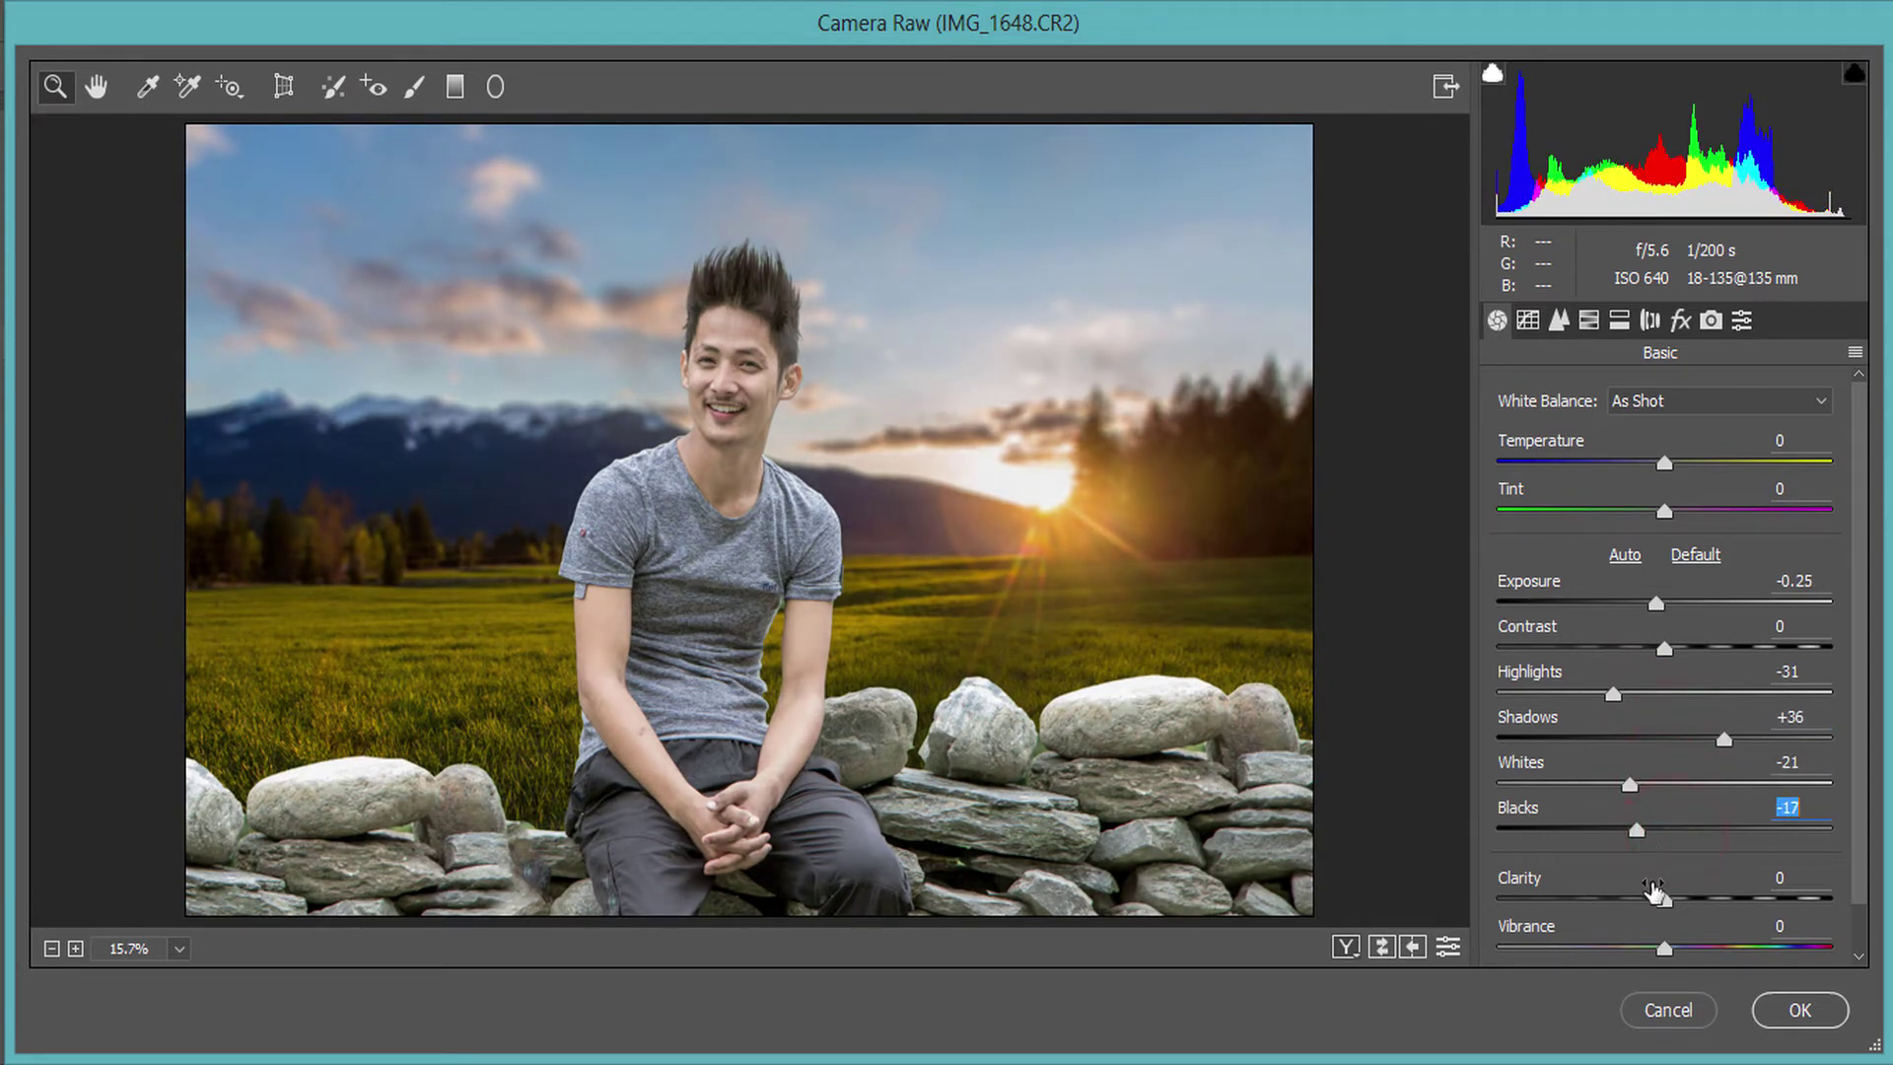
pyautogui.moveTo(1689, 899); pyautogui.dragTo(1756, 949)
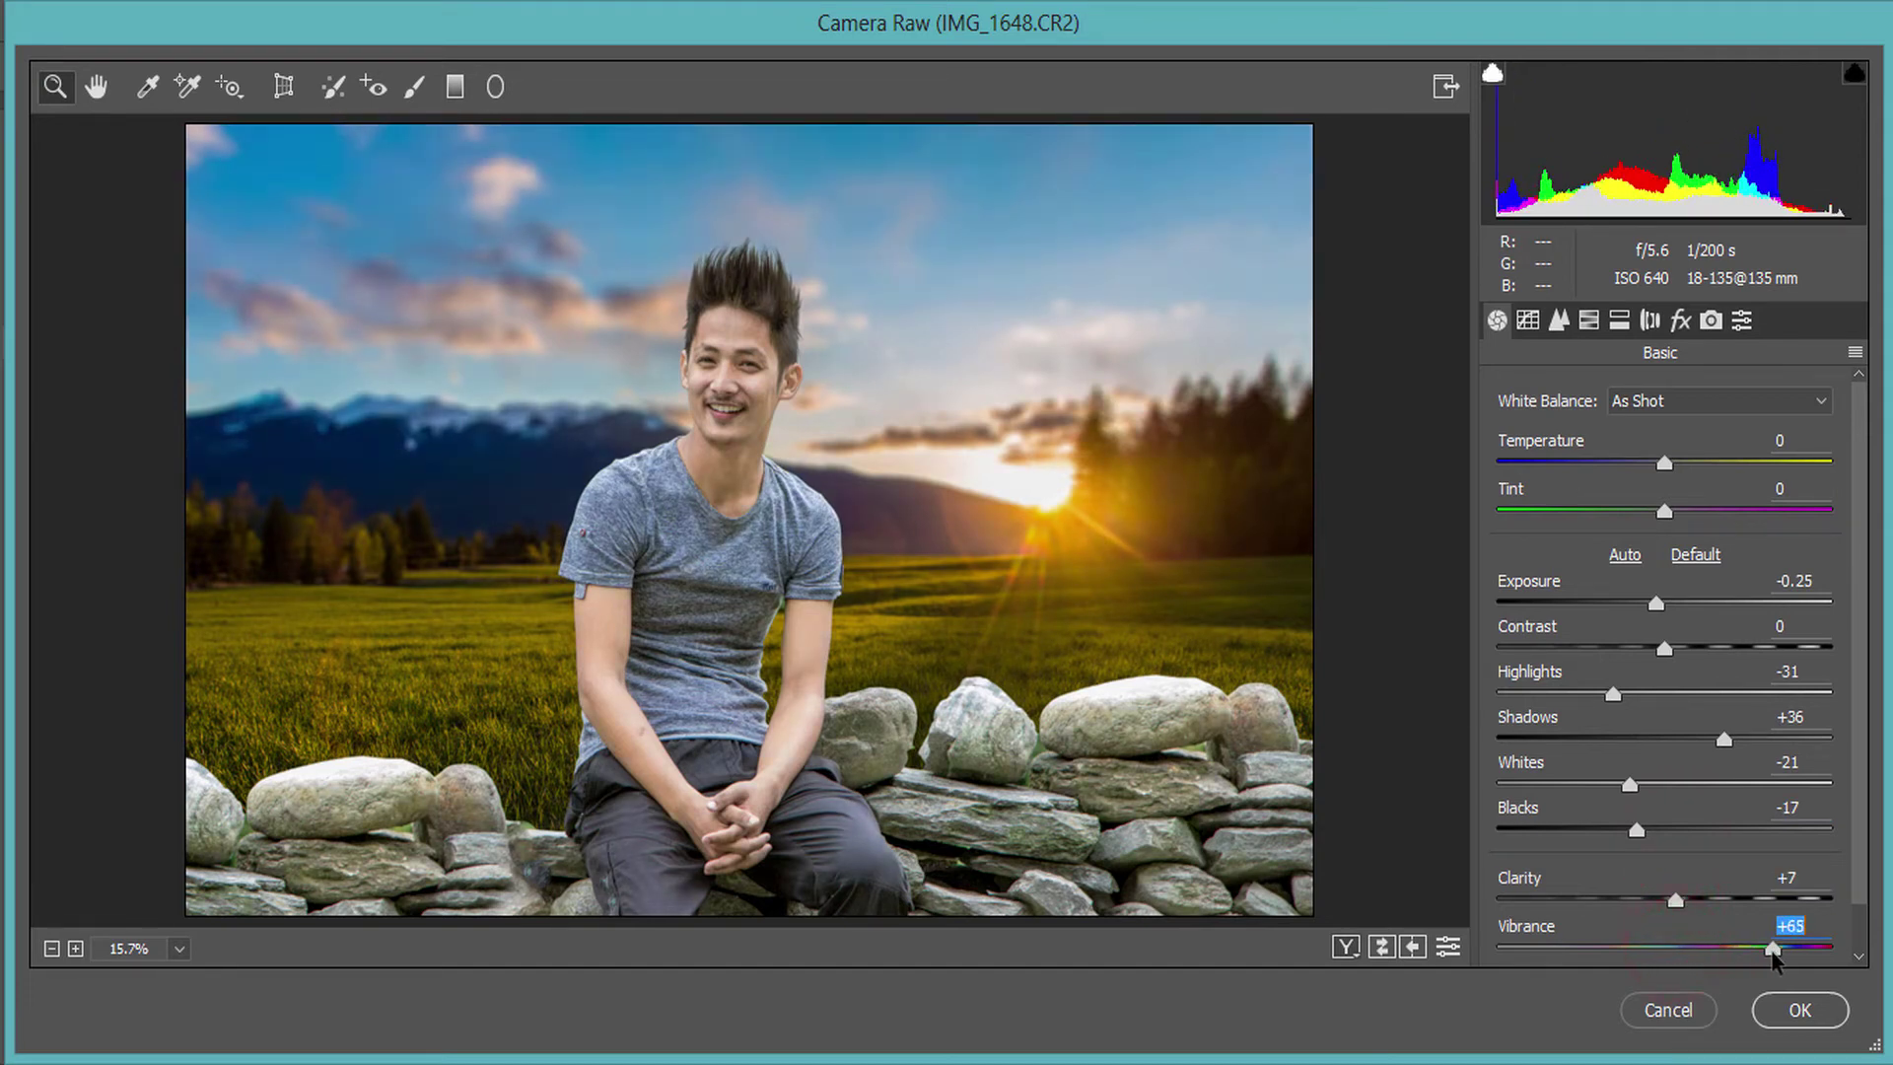
# - Set HSL saturation to Oranges -28, Yellows +60, Greens -96, Blues +61 and apply the filter
pyautogui.click(1590, 322)
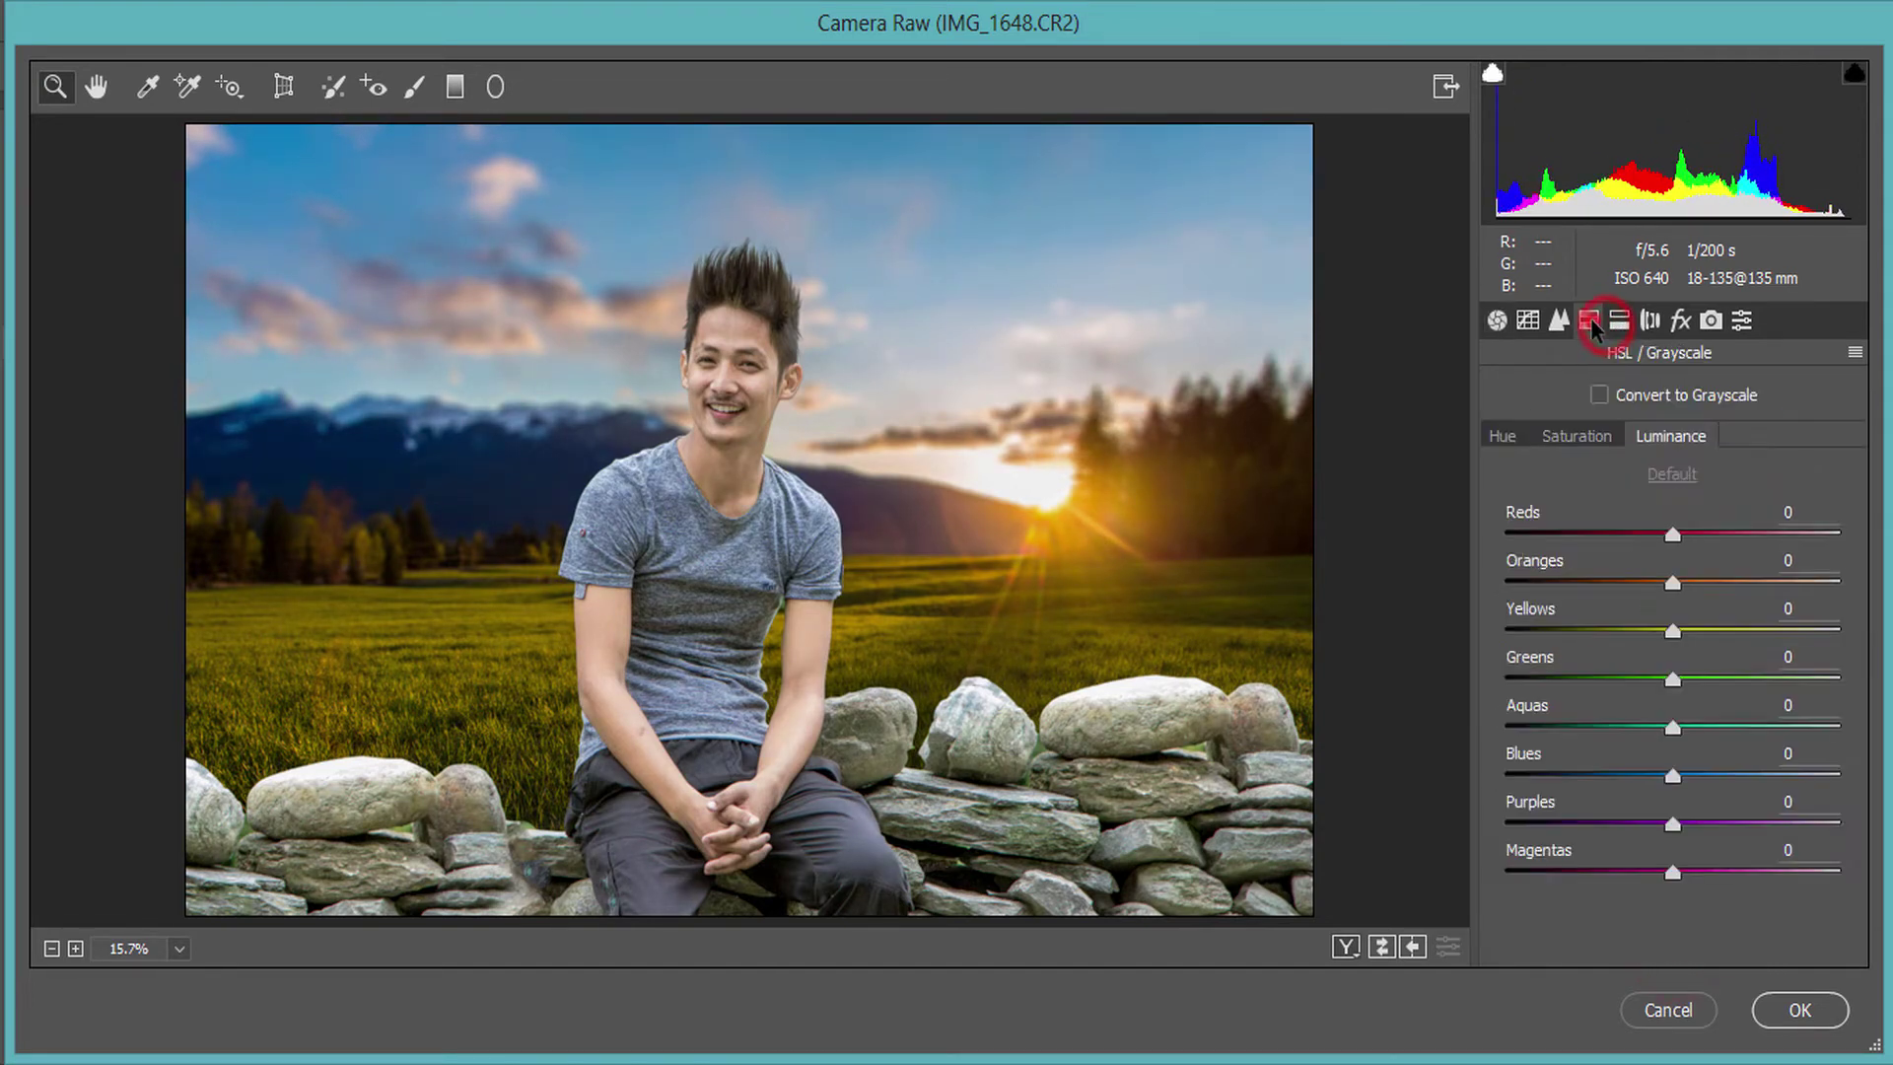
pyautogui.click(1592, 435)
pyautogui.moveTo(1672, 584)
pyautogui.mouseDown()
pyautogui.moveTo(1604, 584)
pyautogui.moveTo(1718, 586)
pyautogui.mouseUp()
pyautogui.click(1670, 436)
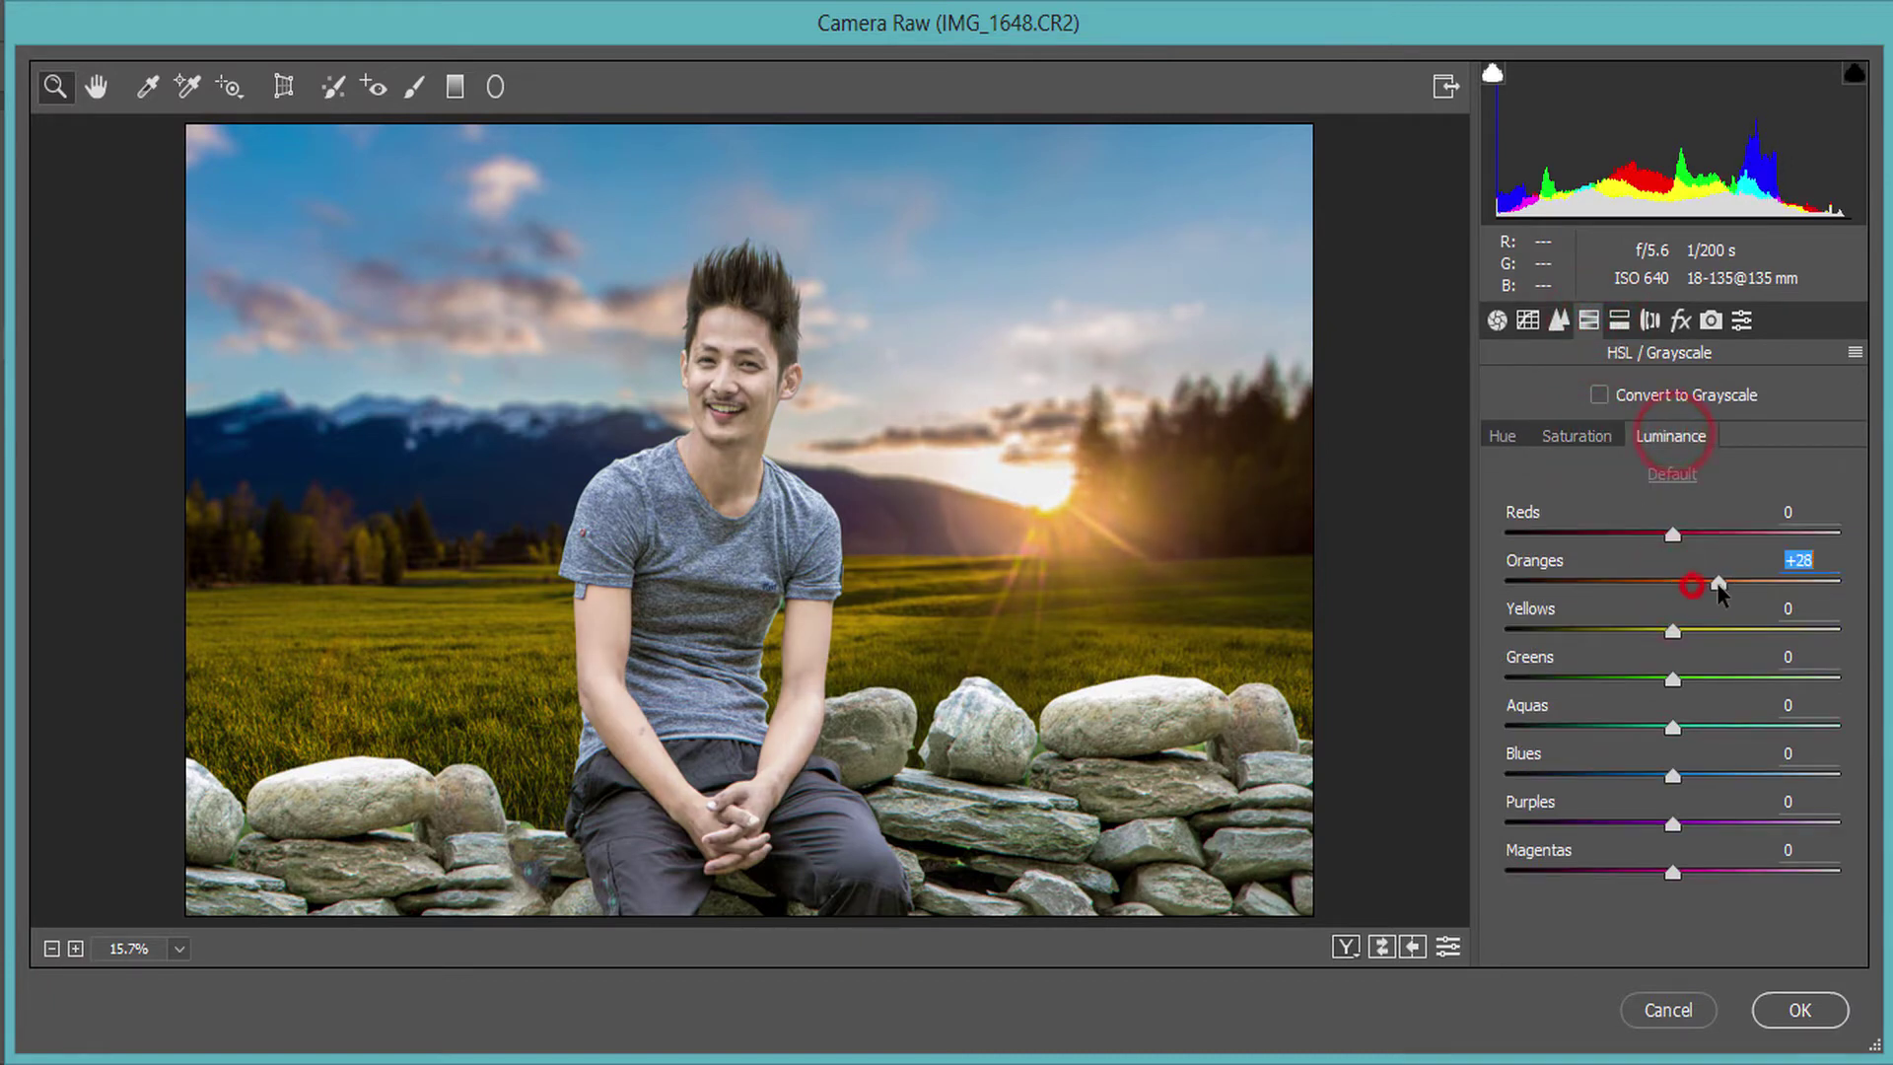
pyautogui.click(1607, 438)
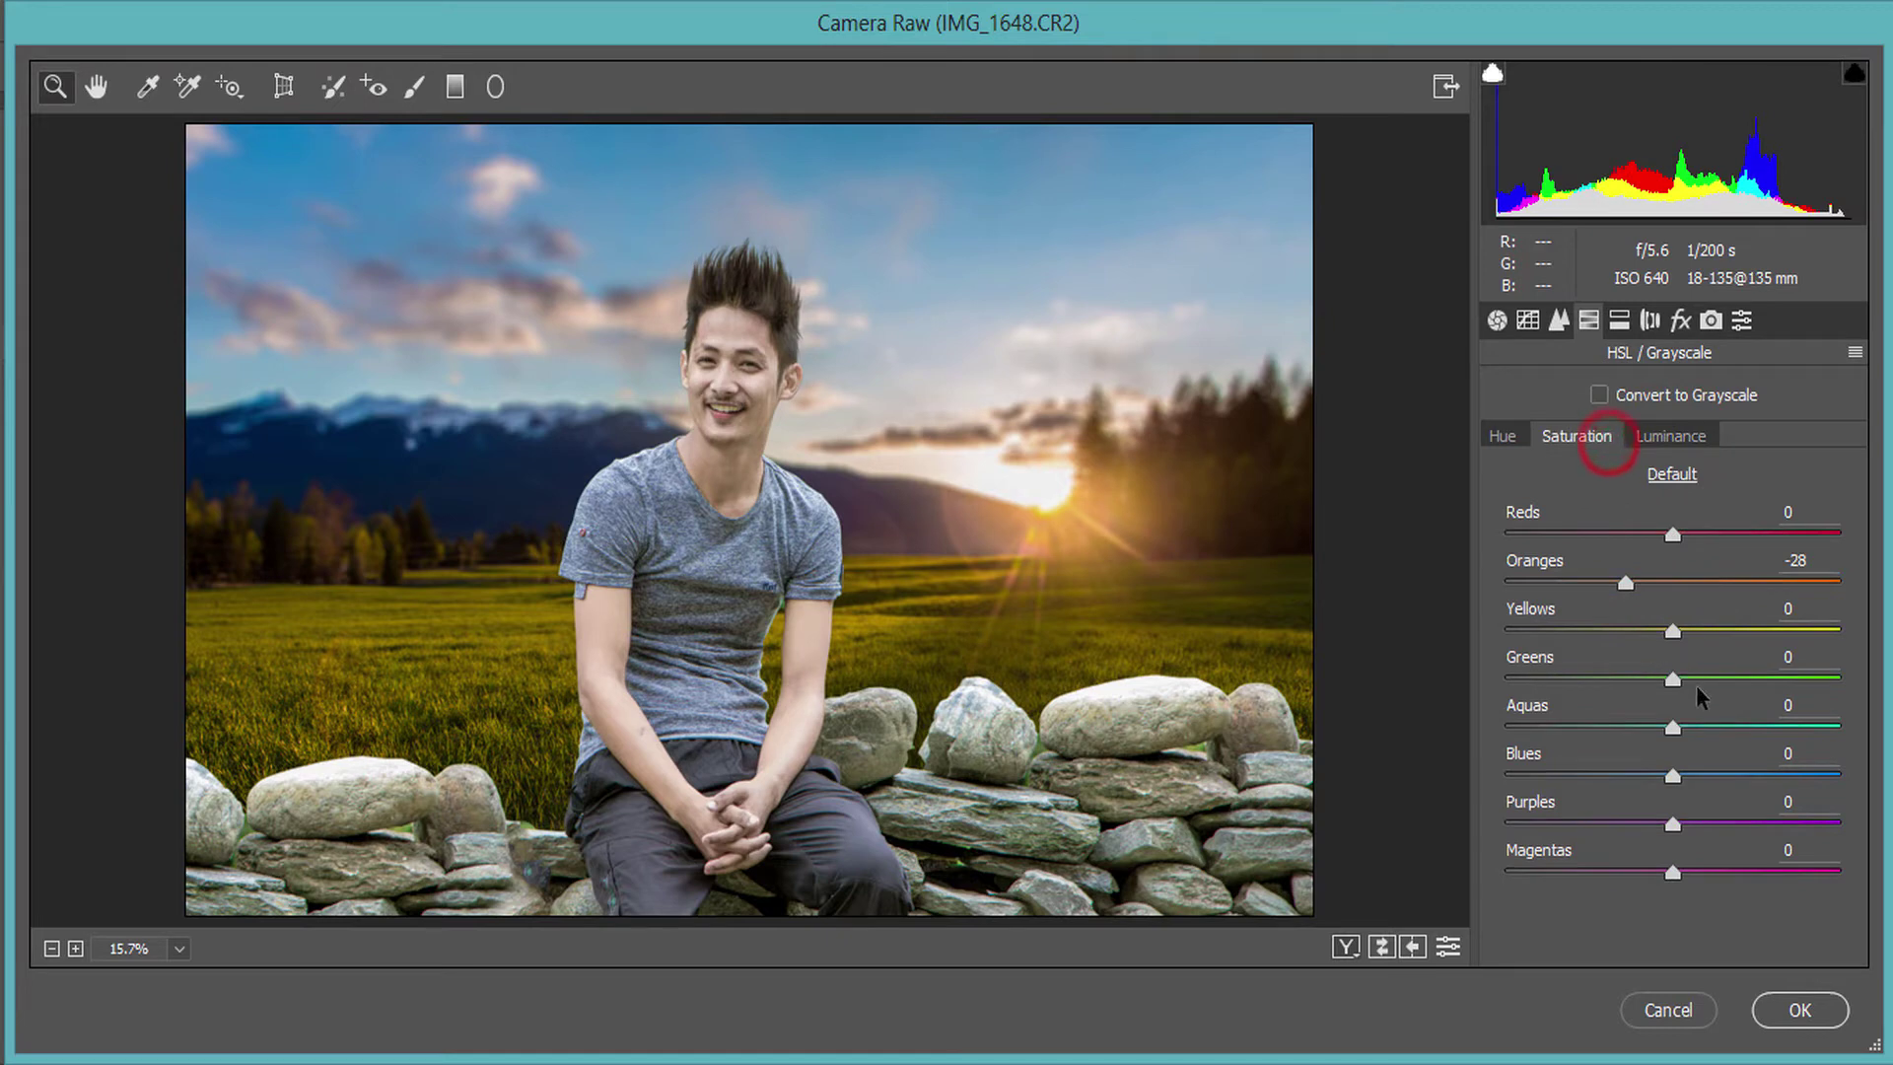
pyautogui.moveTo(1819, 680)
pyautogui.mouseDown()
pyautogui.moveTo(1707, 679)
pyautogui.moveTo(1800, 639)
pyautogui.mouseUp()
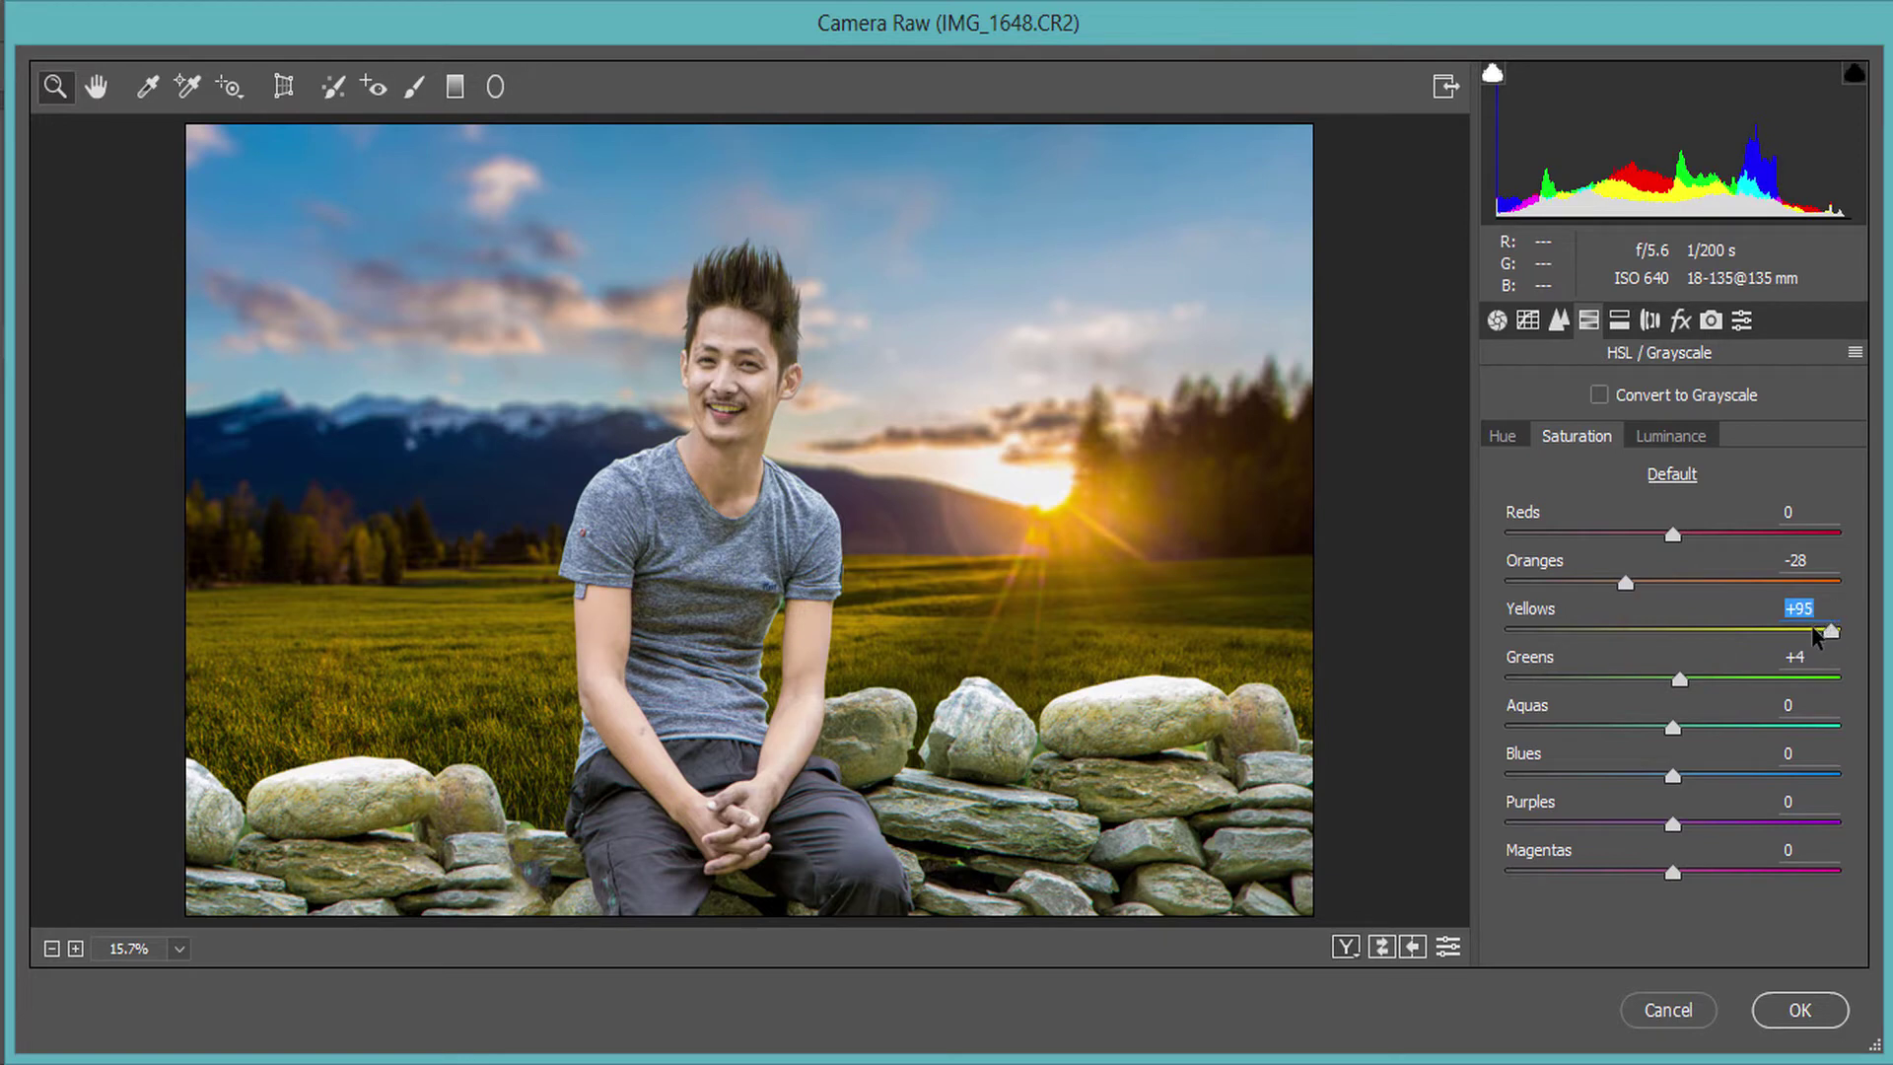
pyautogui.moveTo(1695, 679); pyautogui.dragTo(1516, 680)
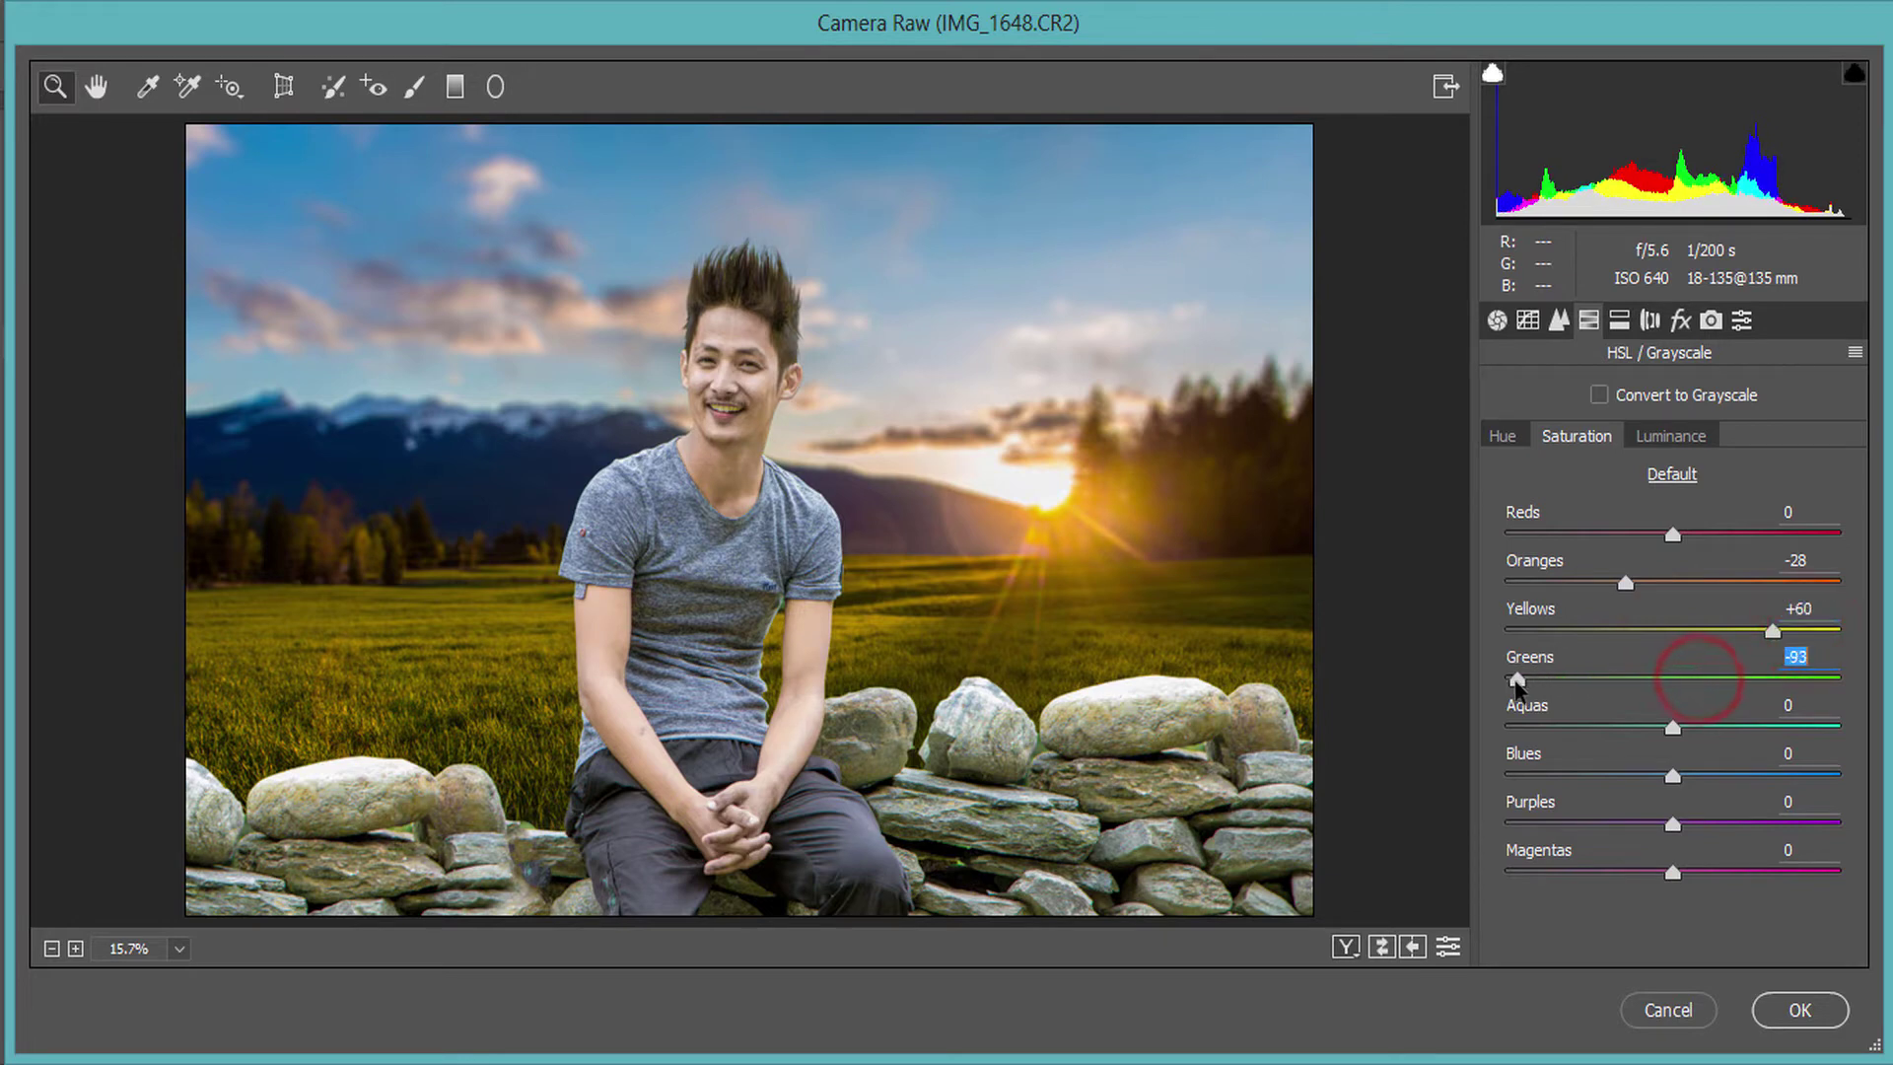
pyautogui.moveTo(1689, 735)
pyautogui.mouseDown()
pyautogui.moveTo(1624, 731)
pyautogui.moveTo(1779, 775)
pyautogui.moveTo(1615, 777)
pyautogui.mouseUp()
pyautogui.click(1696, 437)
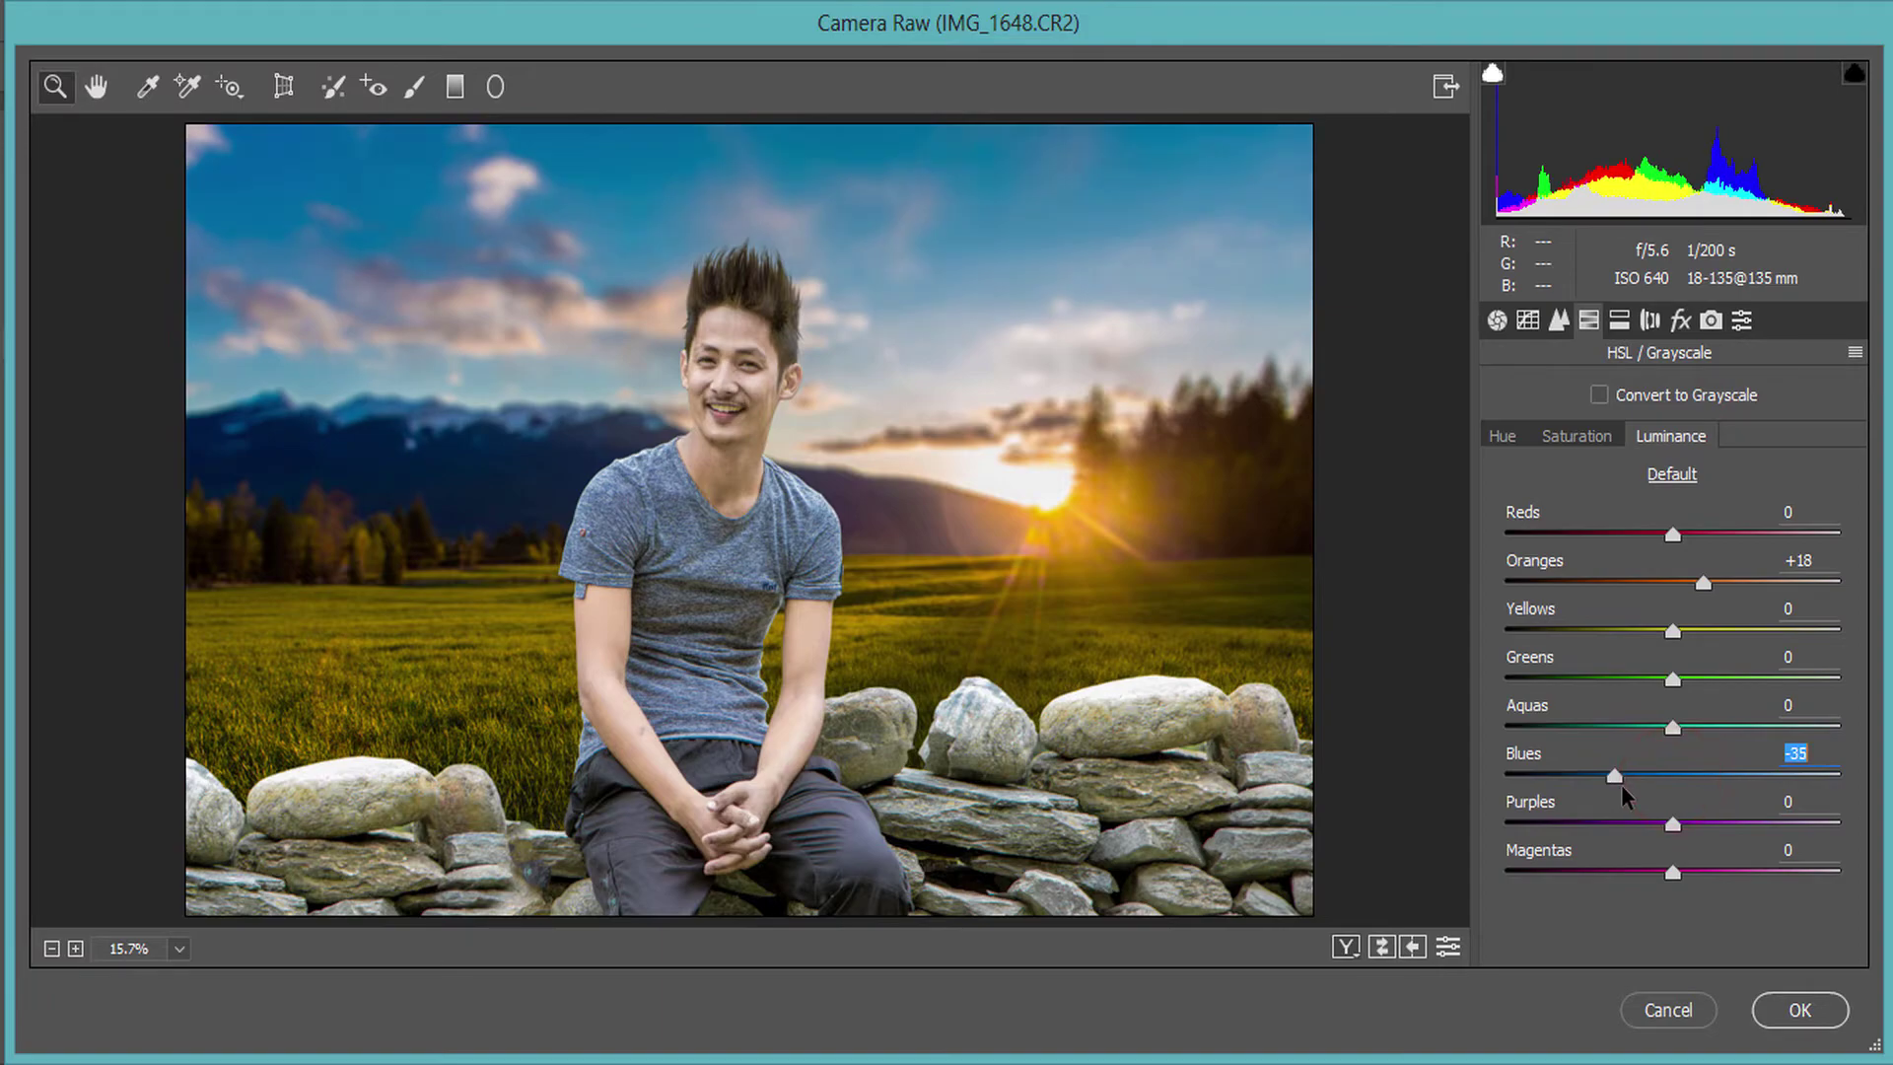
pyautogui.click(1796, 1008)
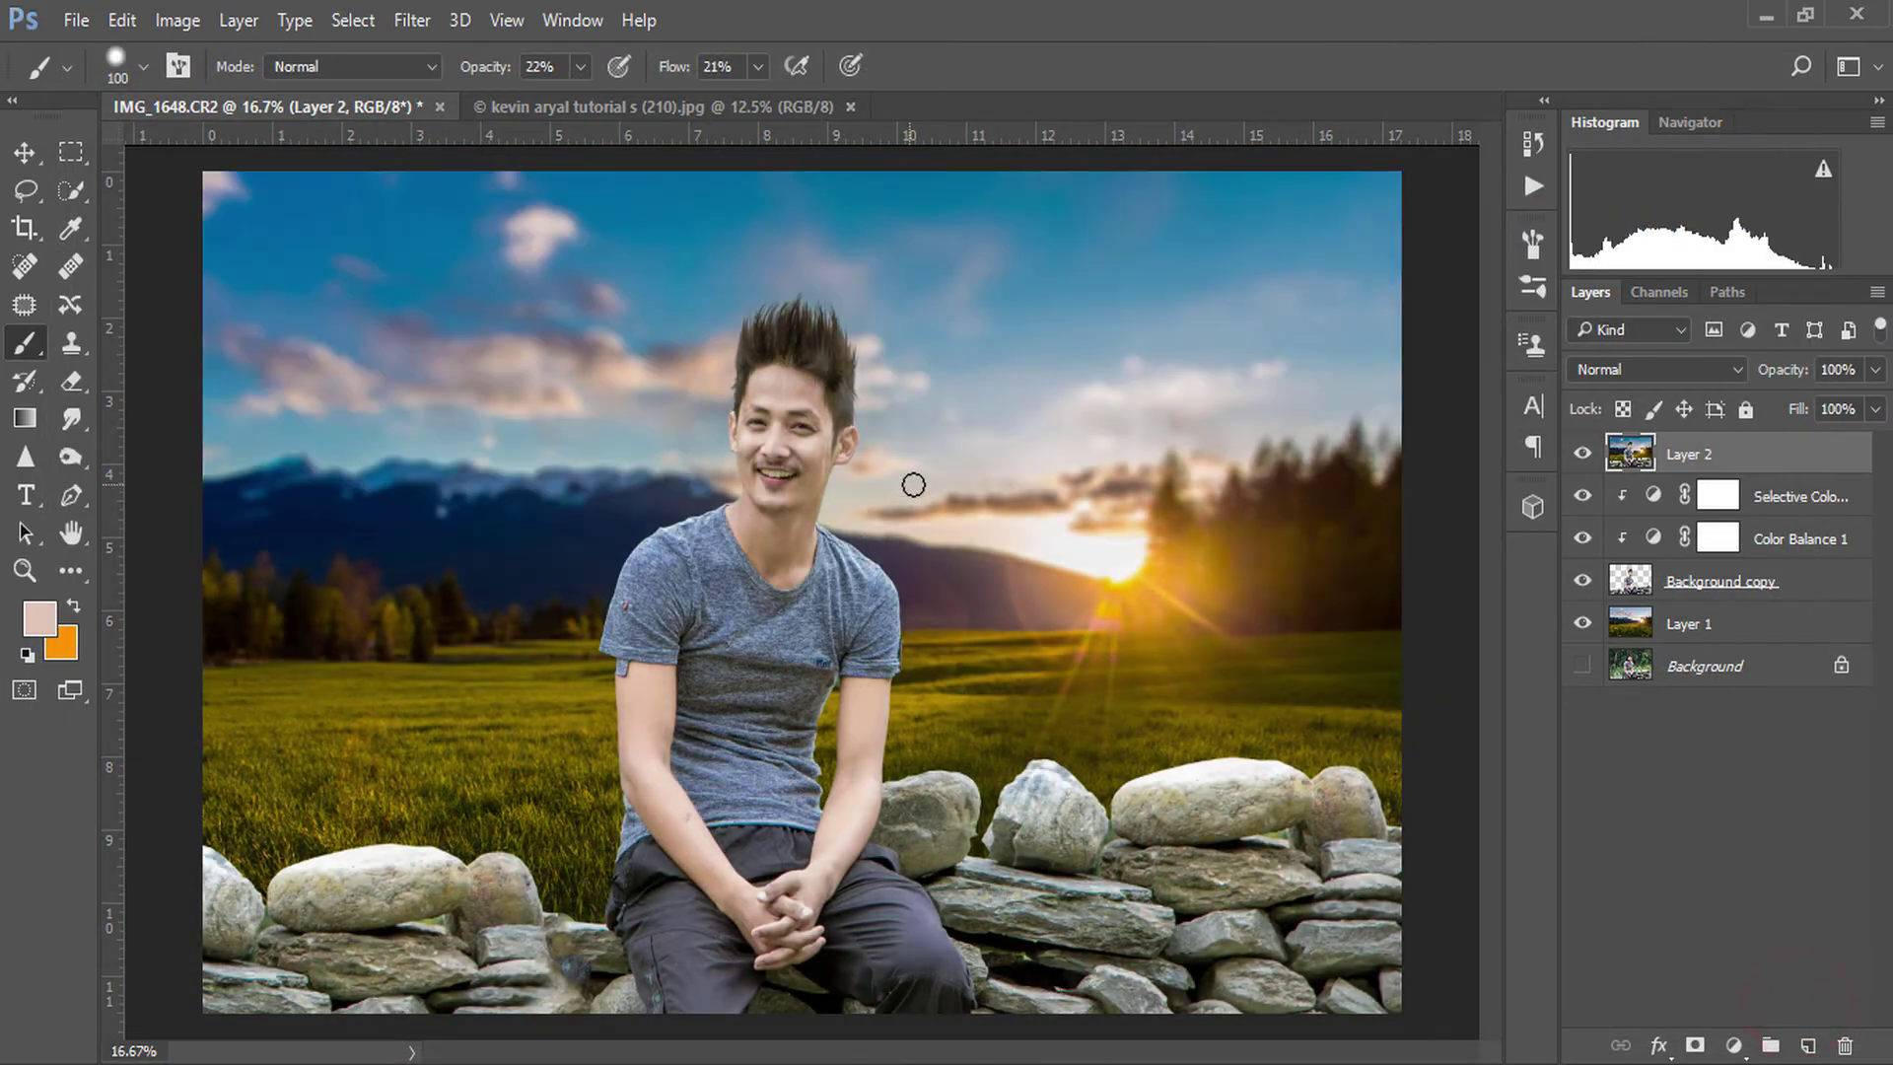
# - Launch Filter > Nik Collection > Color Efex Pro 4 on Layer 2
pyautogui.click(412, 20)
pyautogui.moveTo(464, 688)
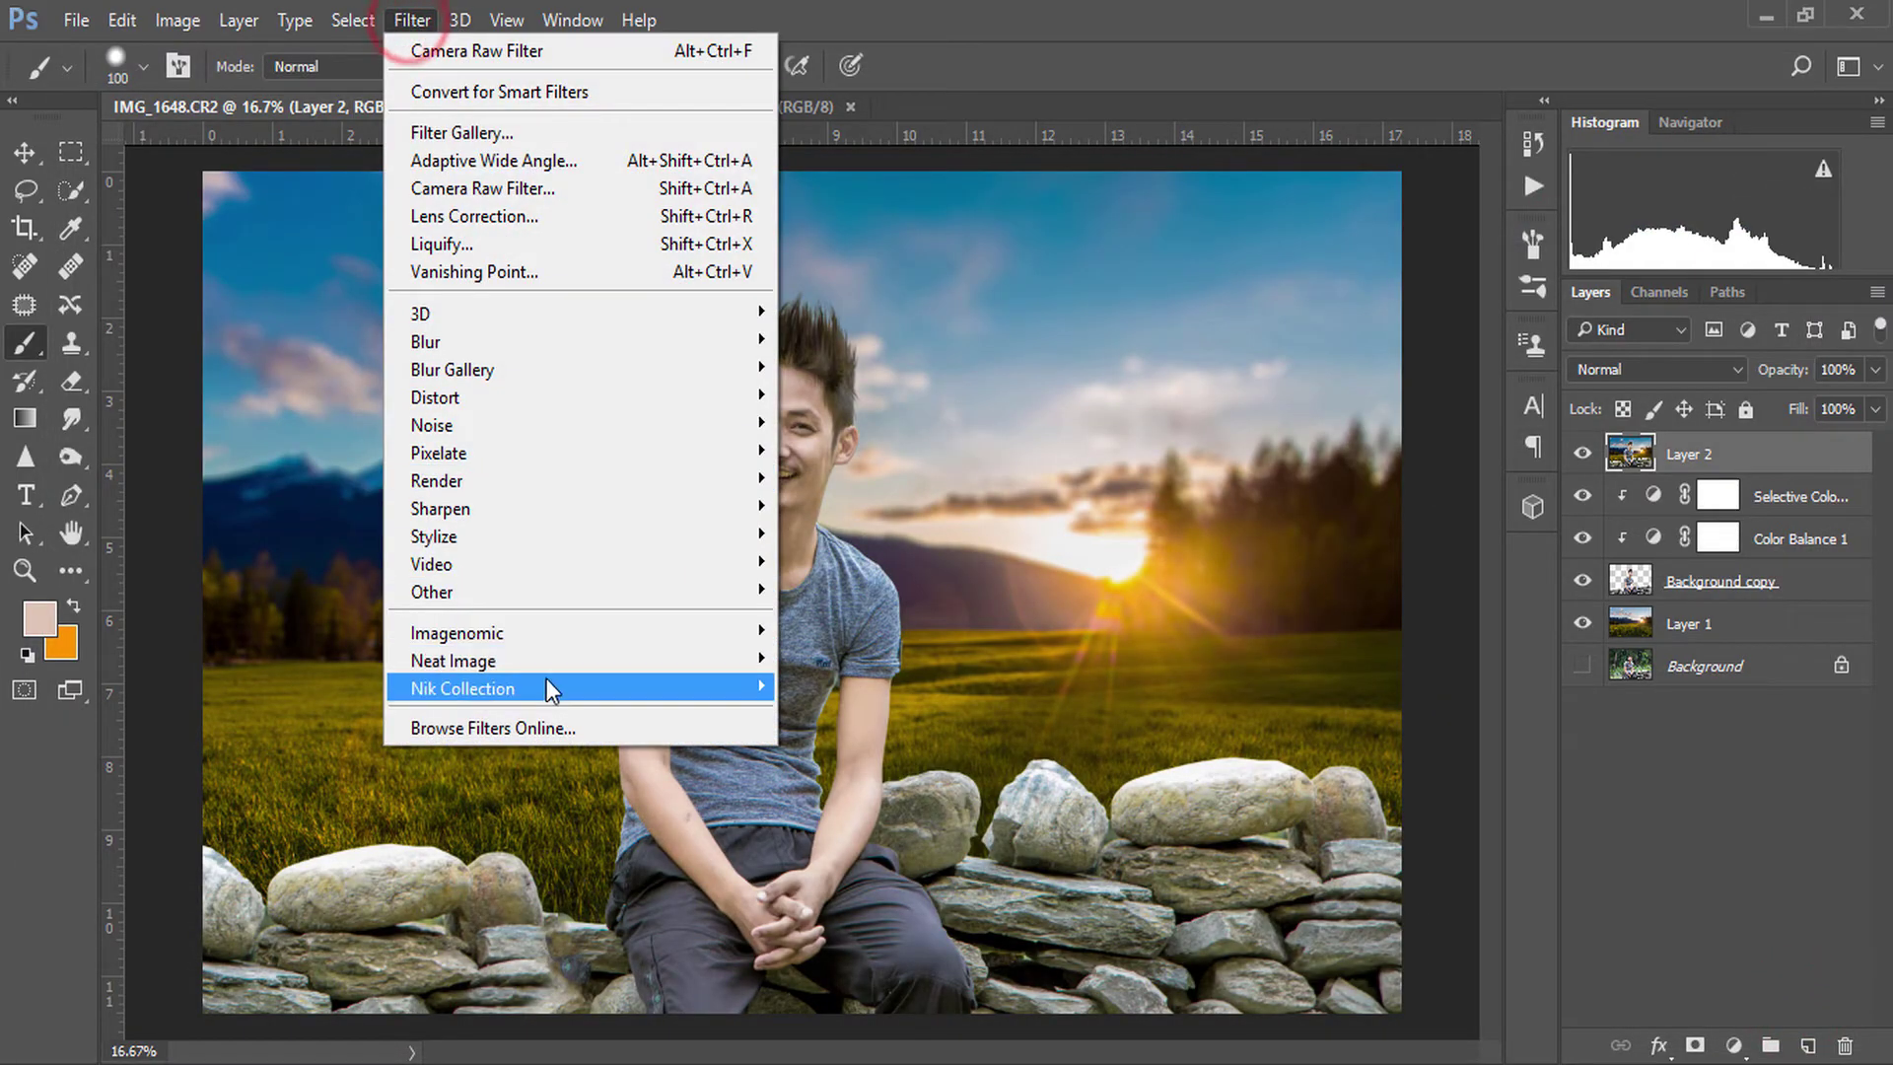
pyautogui.click(844, 714)
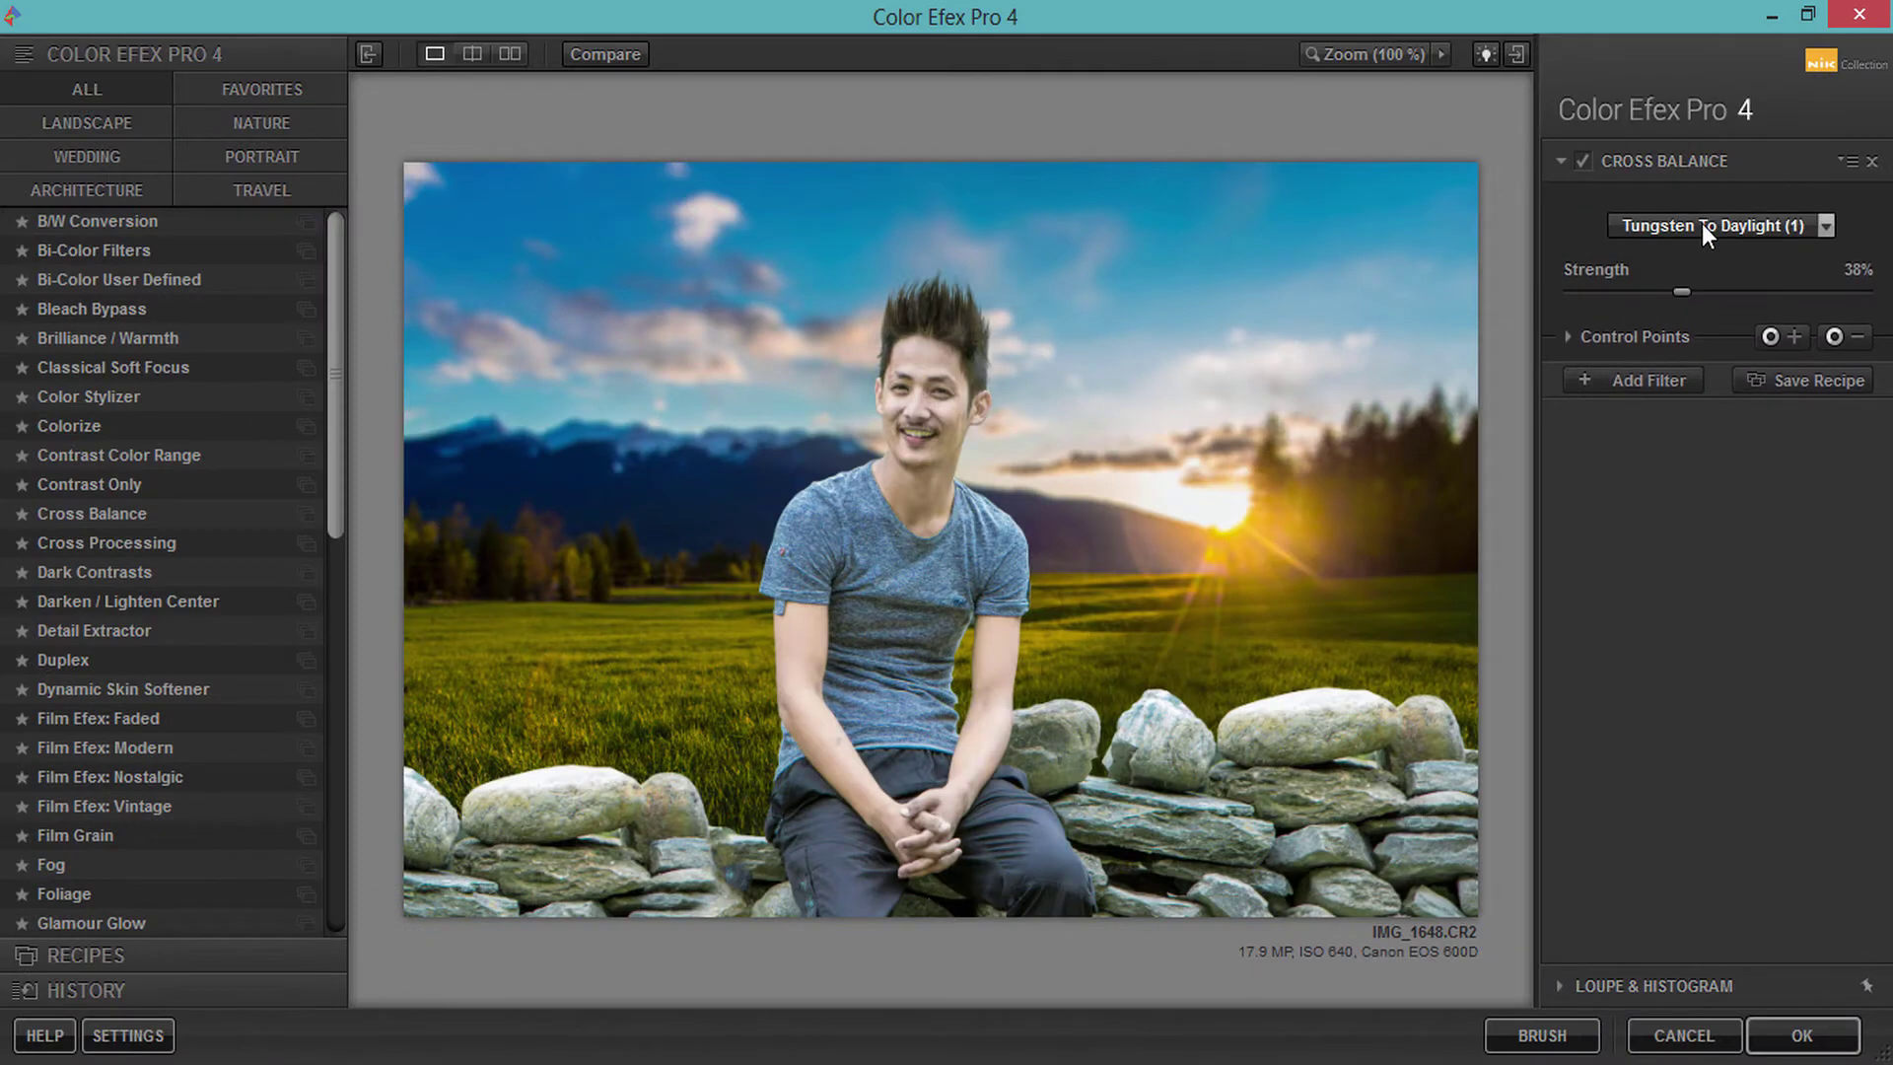
# - Set Cross Balance to Tungsten To Daylight (1) at 36% strength, then add a filter slot
pyautogui.click(1702, 223)
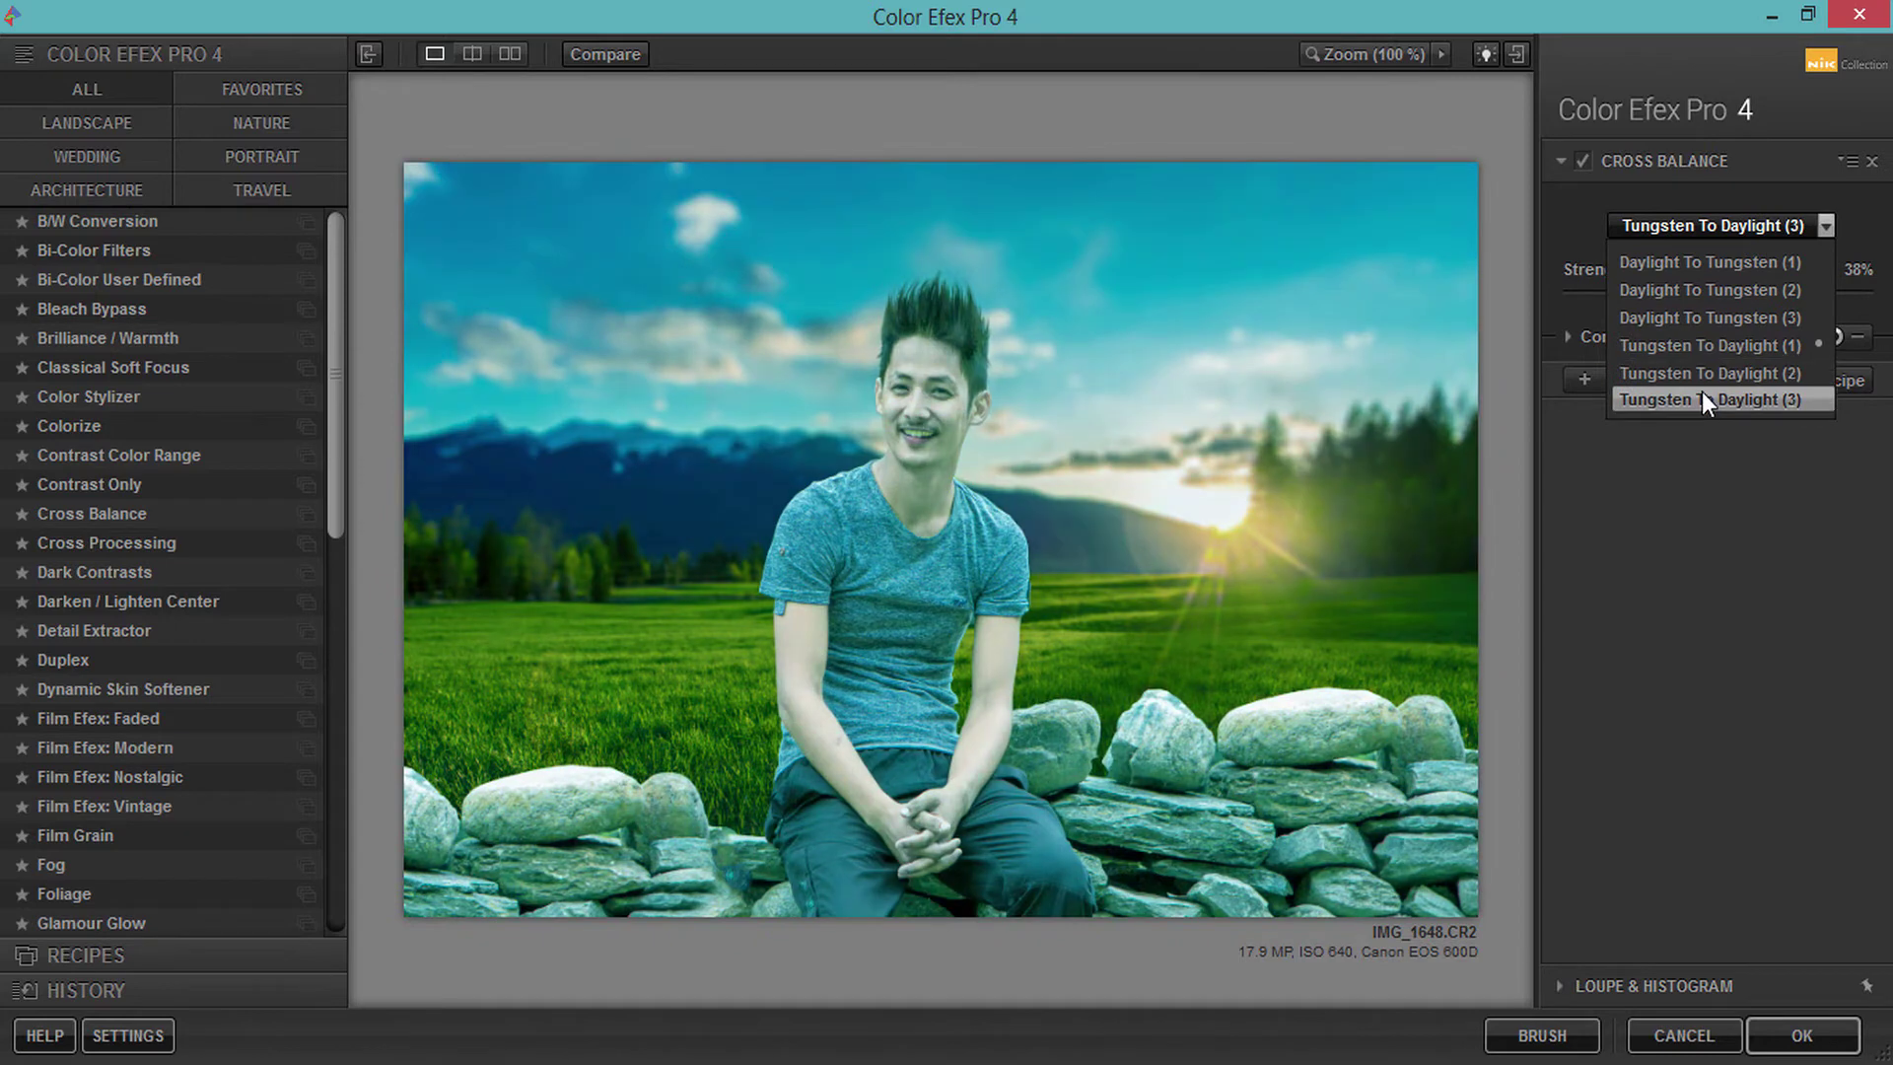
pyautogui.click(1698, 343)
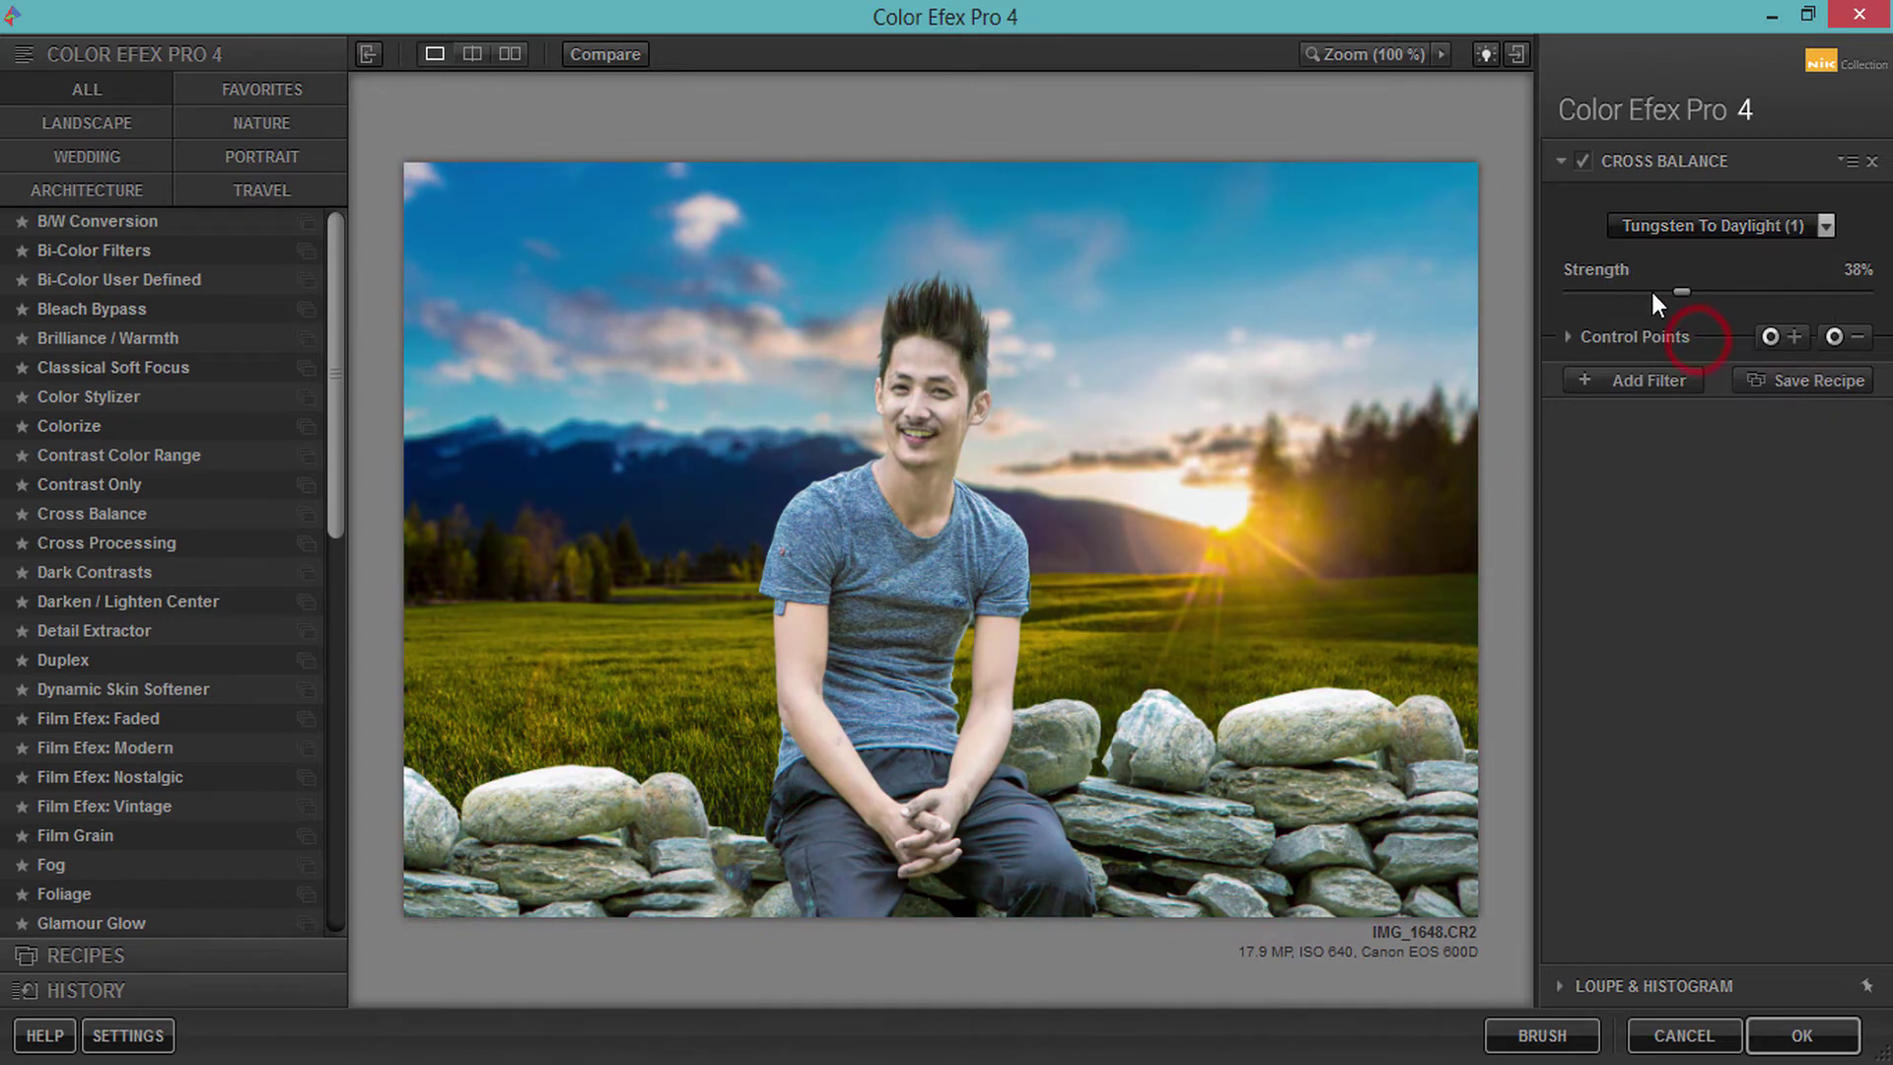
pyautogui.moveTo(1682, 291); pyautogui.dragTo(1704, 293)
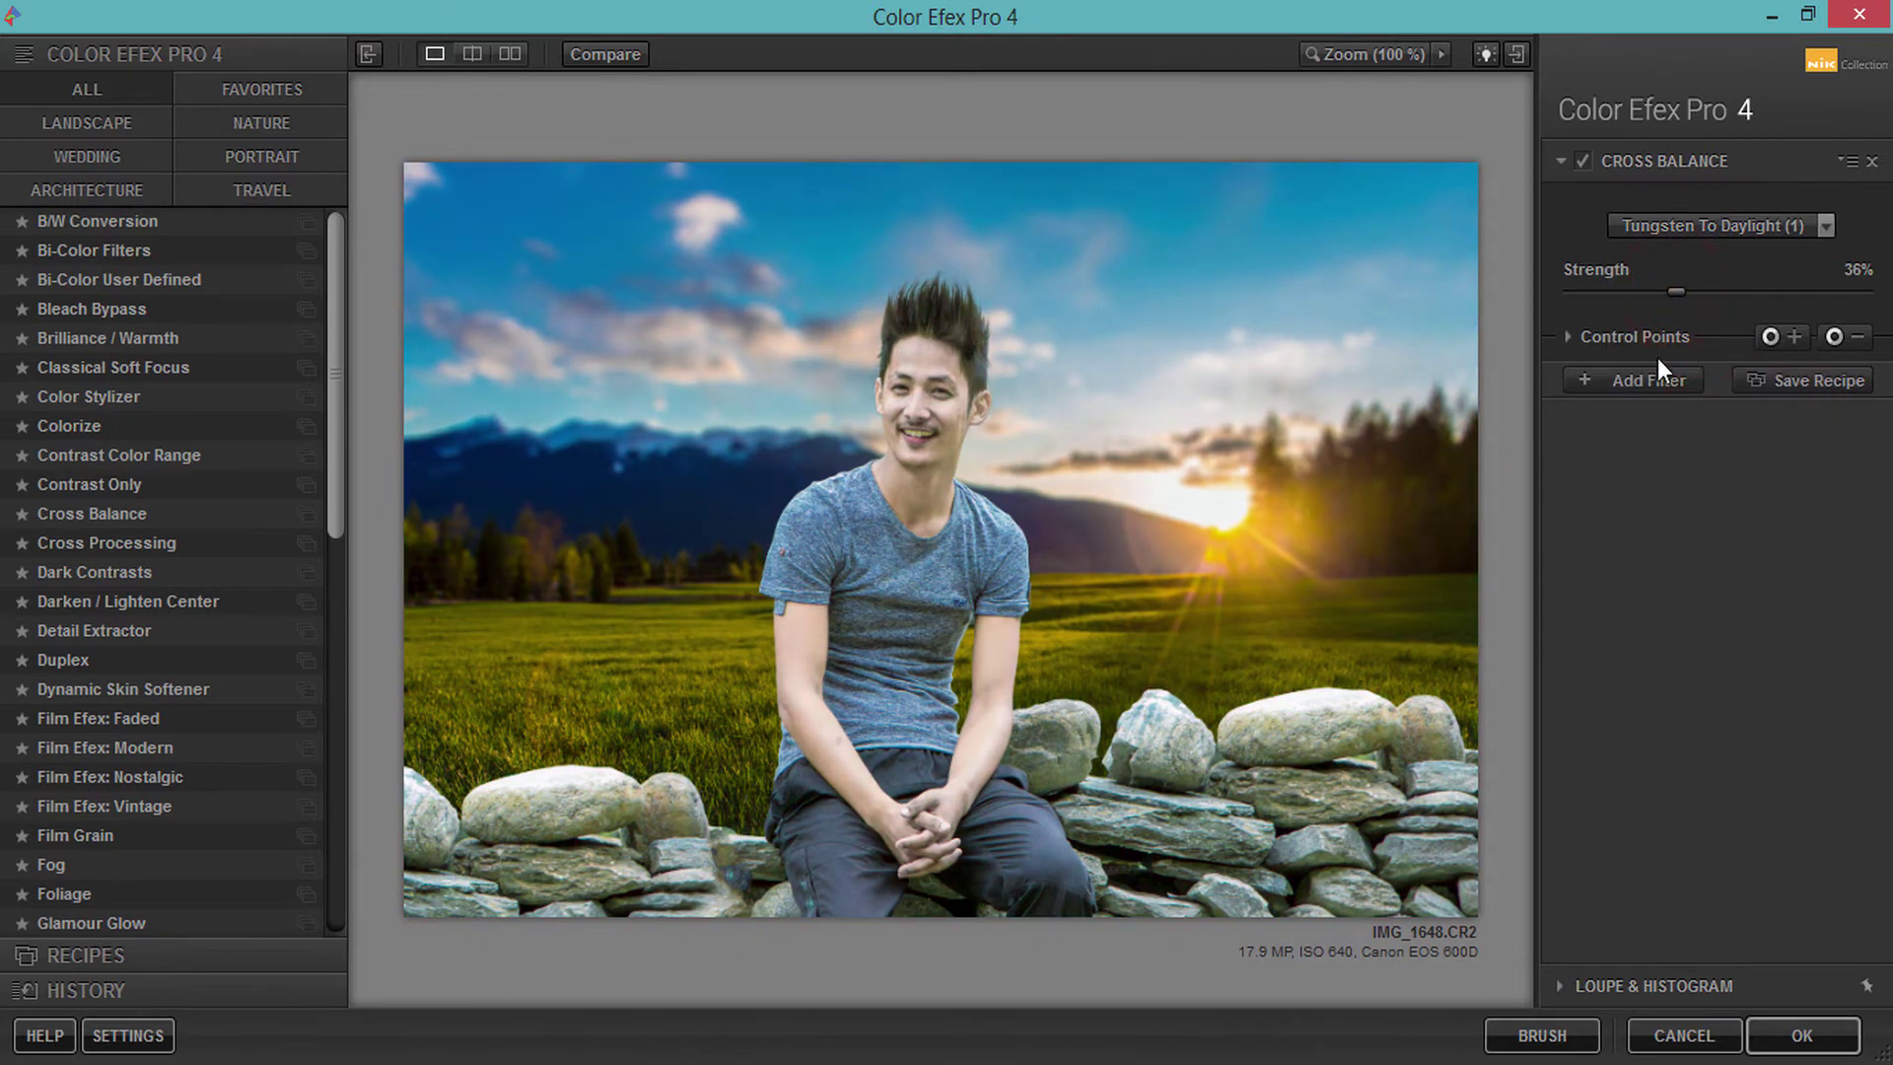
pyautogui.click(1636, 380)
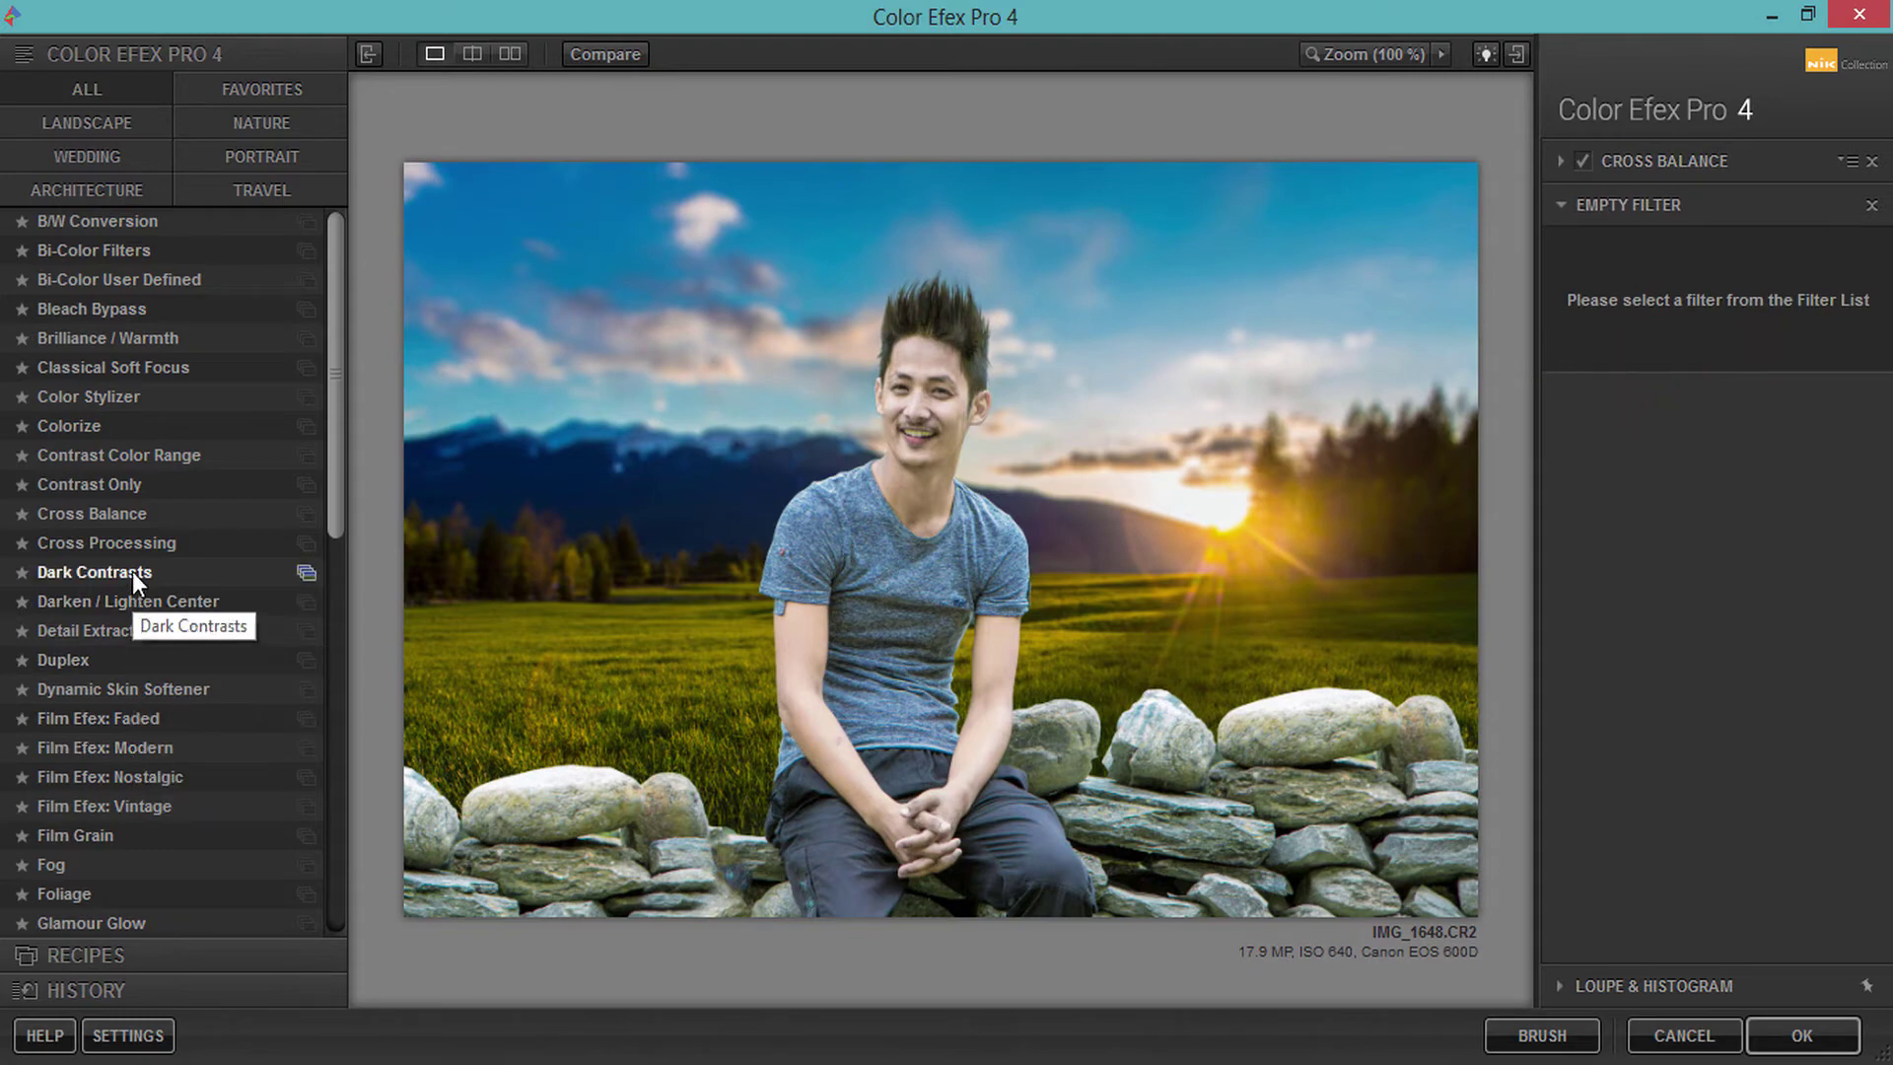
# - Add Cross Processing with method L03 at 30% strength and lifted shadows, plus a new slot
pyautogui.click(166, 543)
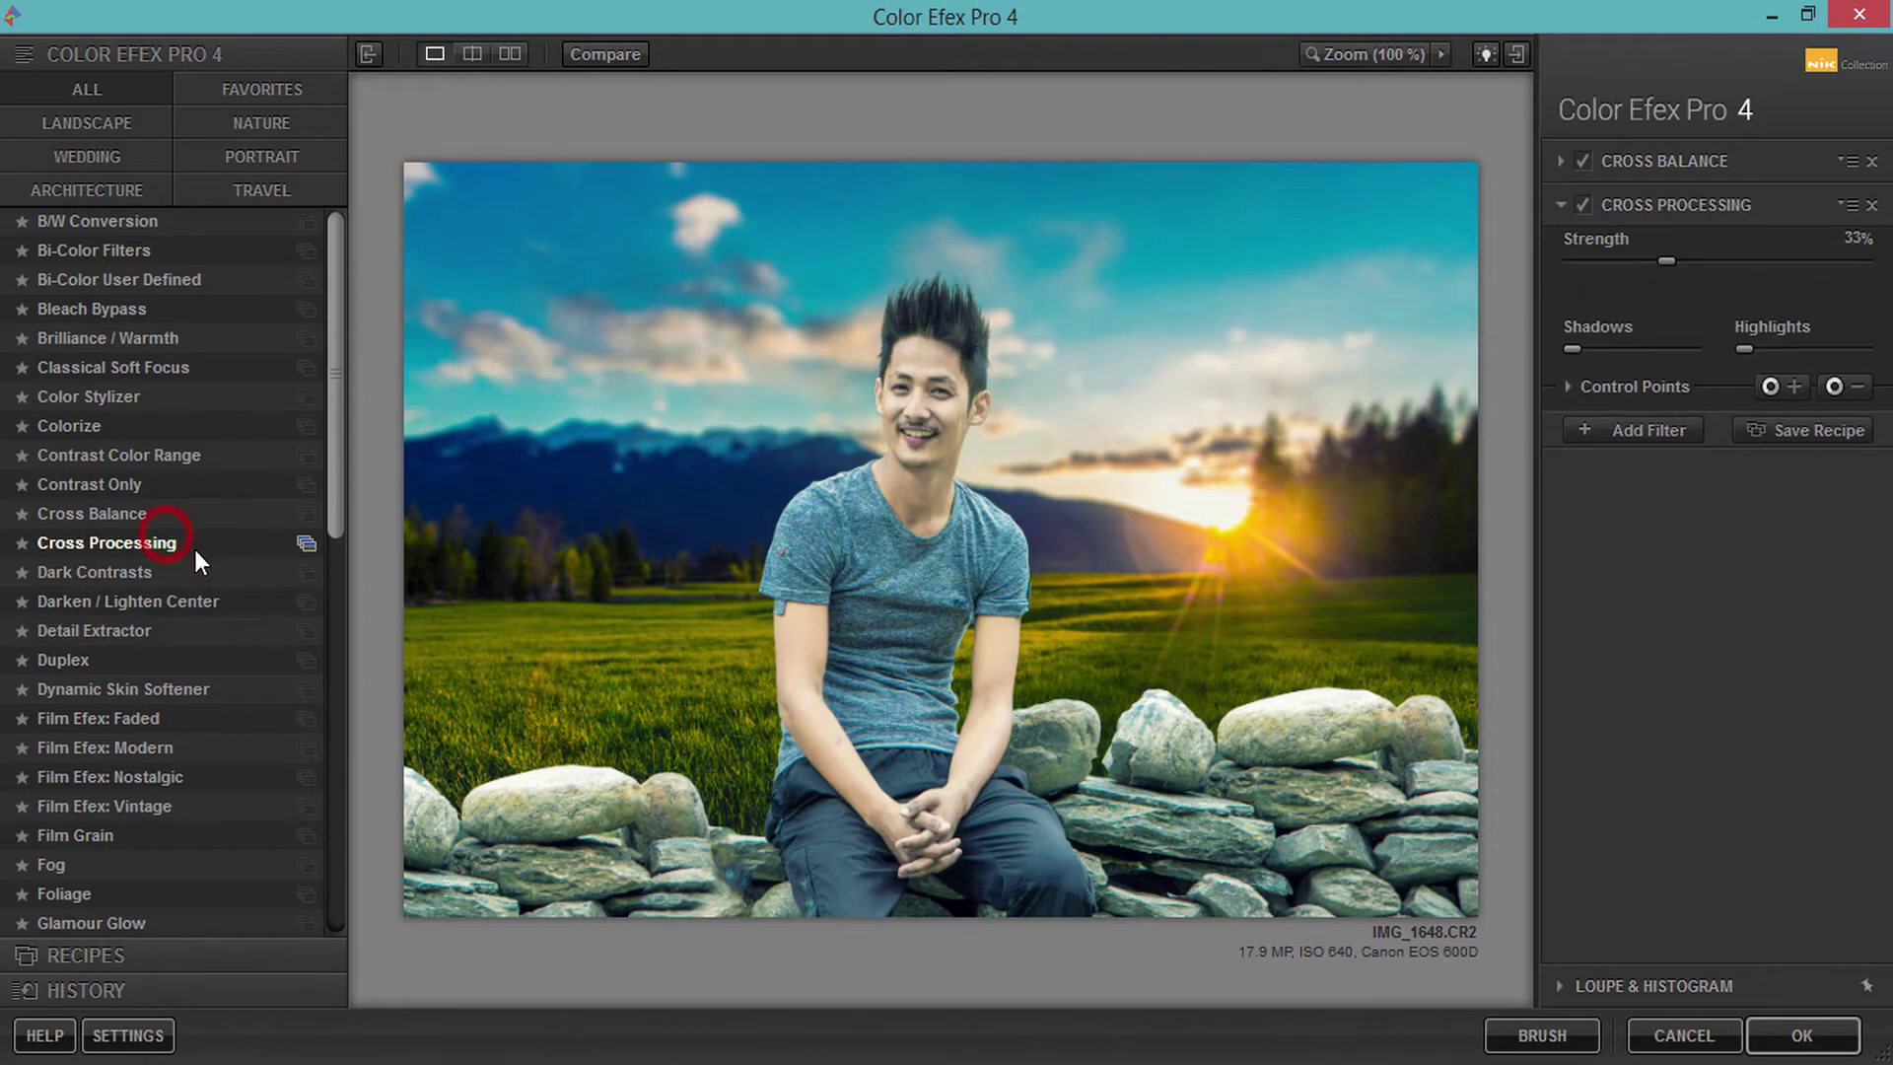
pyautogui.click(1818, 274)
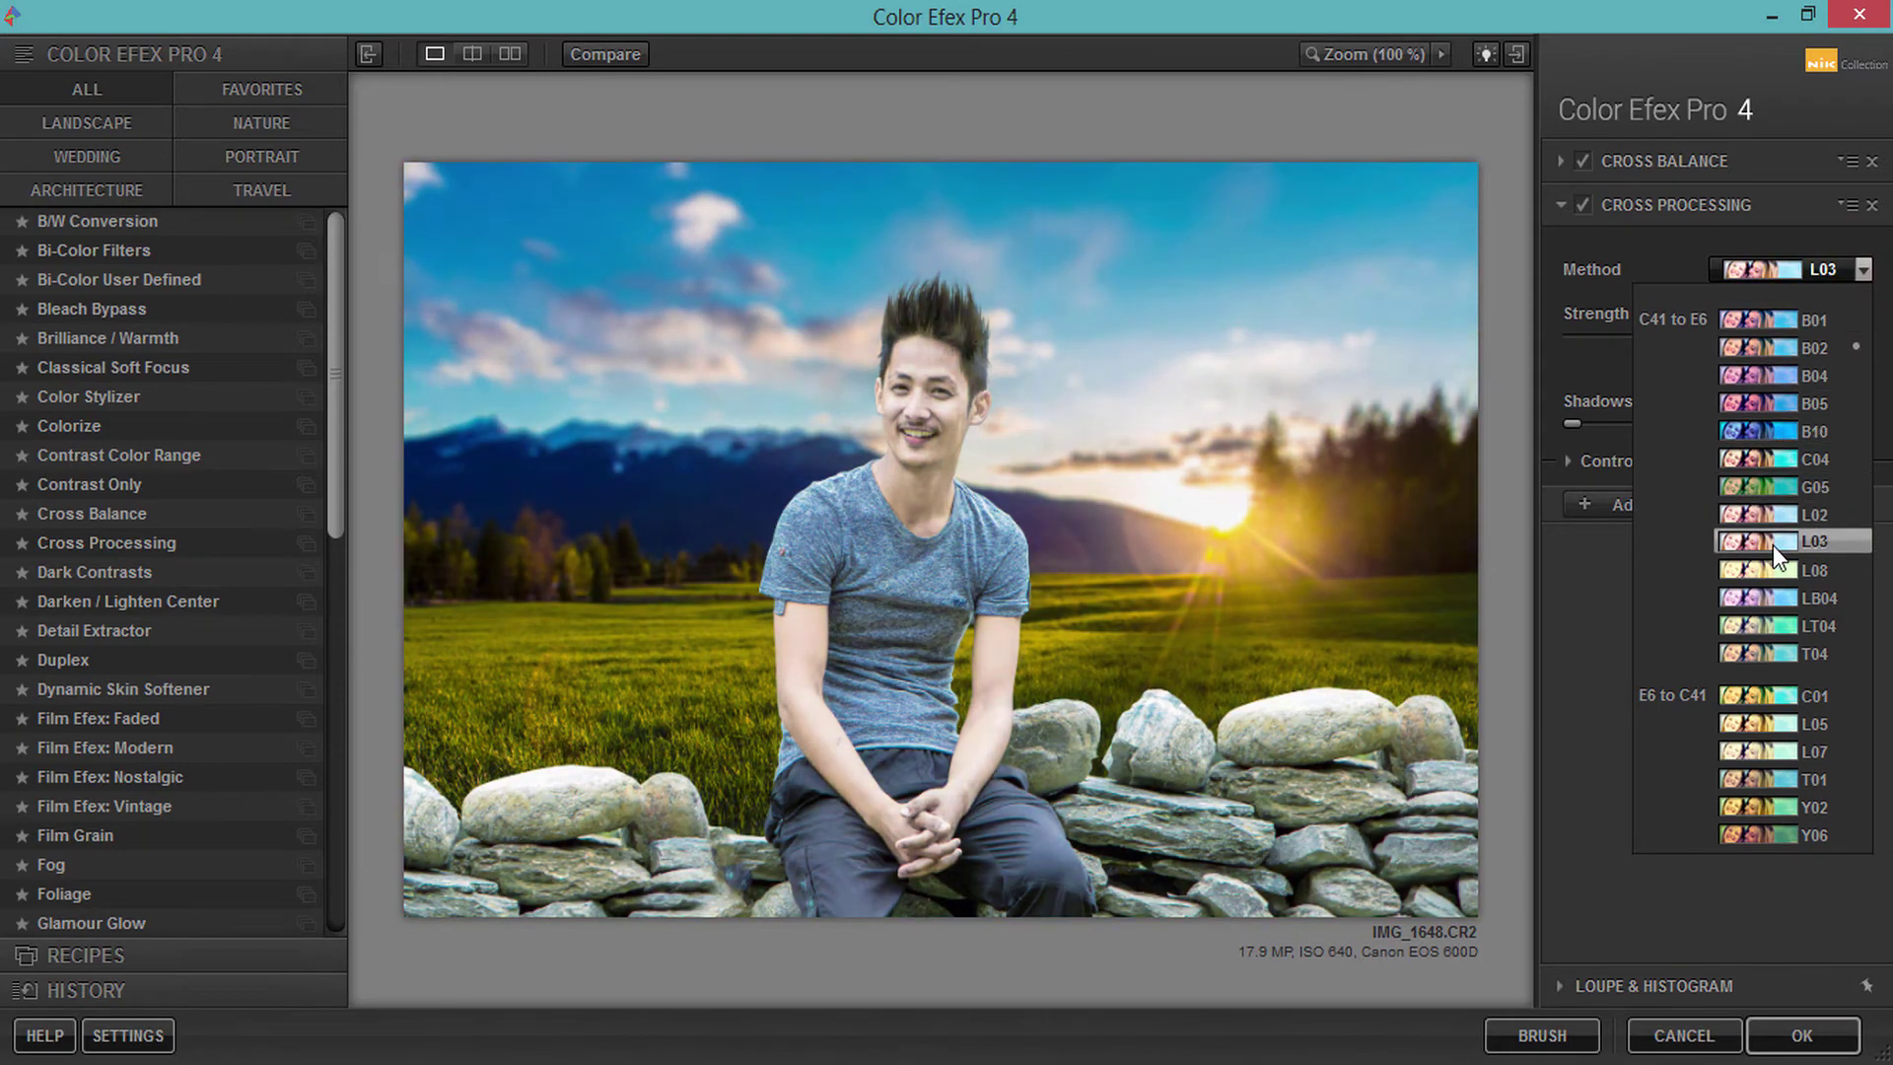
pyautogui.click(1779, 536)
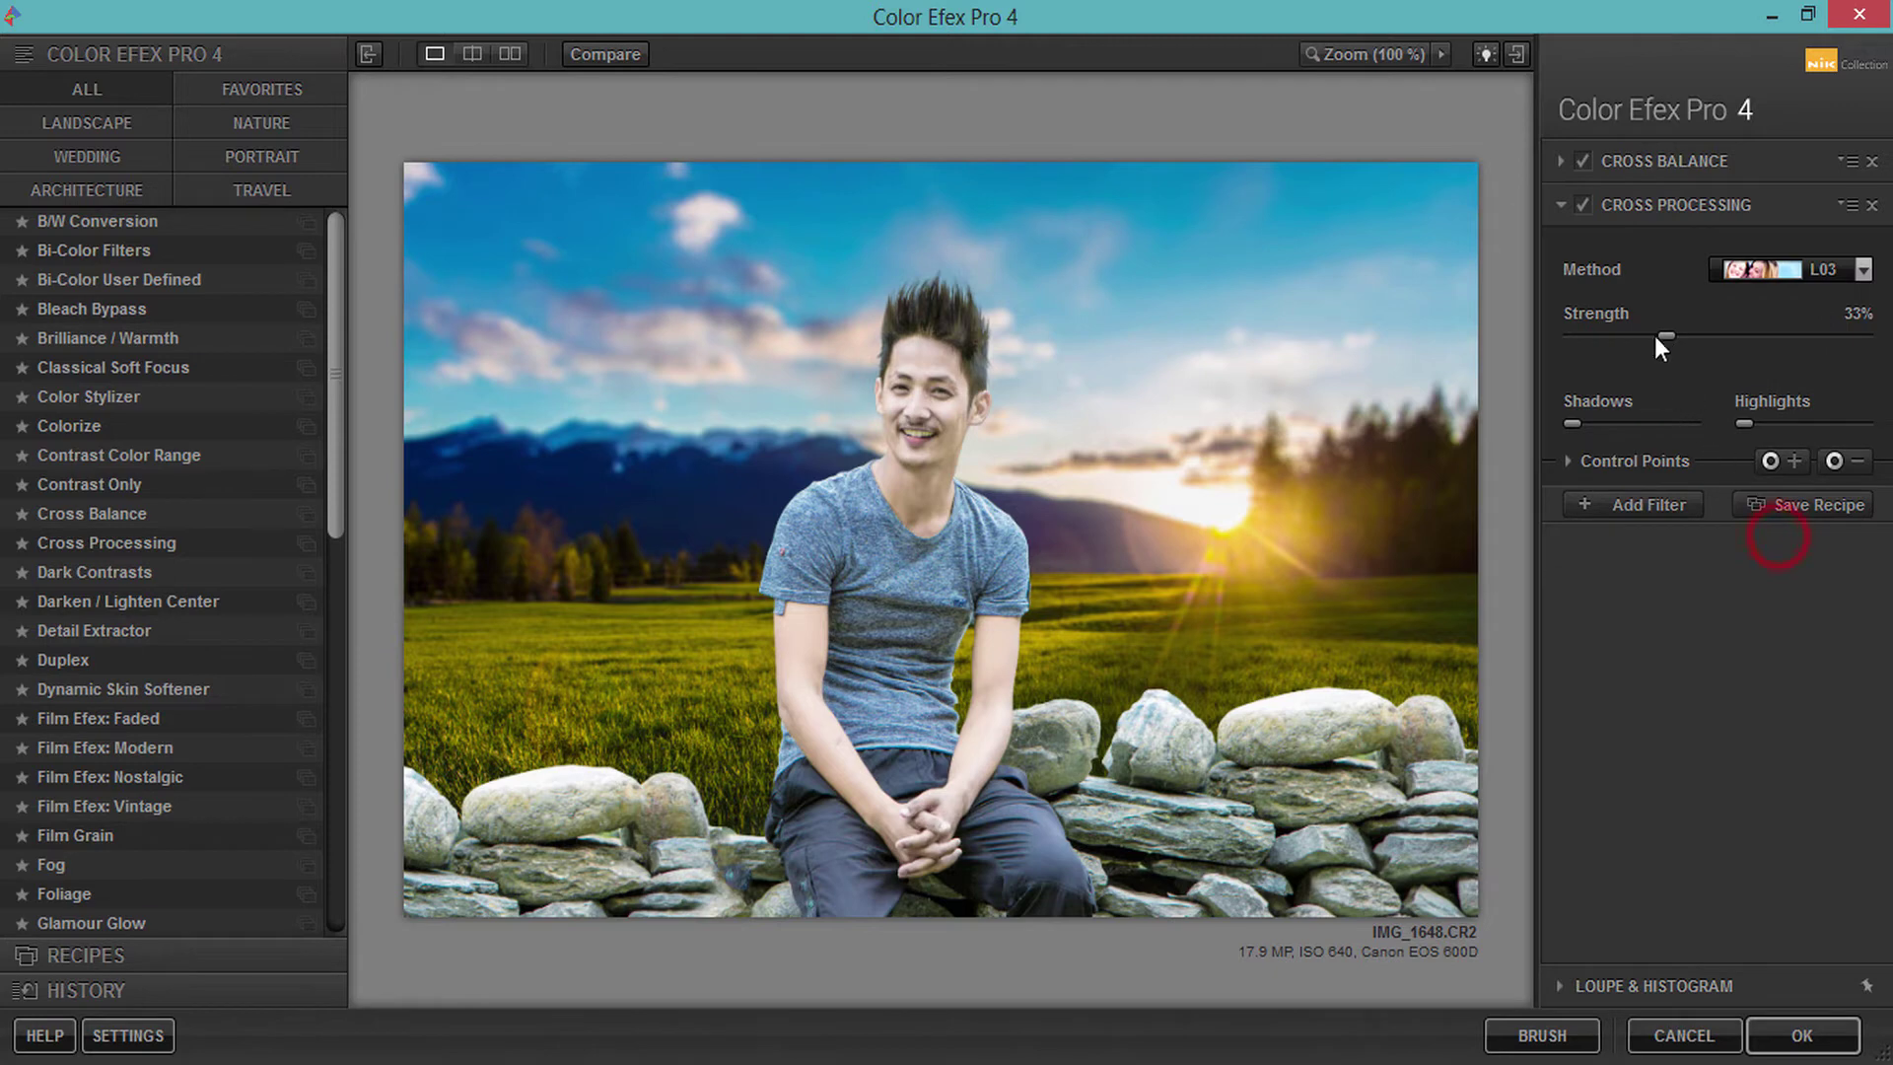
pyautogui.moveTo(1661, 335)
pyautogui.mouseDown()
pyautogui.moveTo(1633, 341)
pyautogui.moveTo(1659, 333)
pyautogui.mouseUp()
pyautogui.moveTo(1580, 423); pyautogui.dragTo(1781, 427)
pyautogui.moveTo(1643, 423); pyautogui.dragTo(1623, 423)
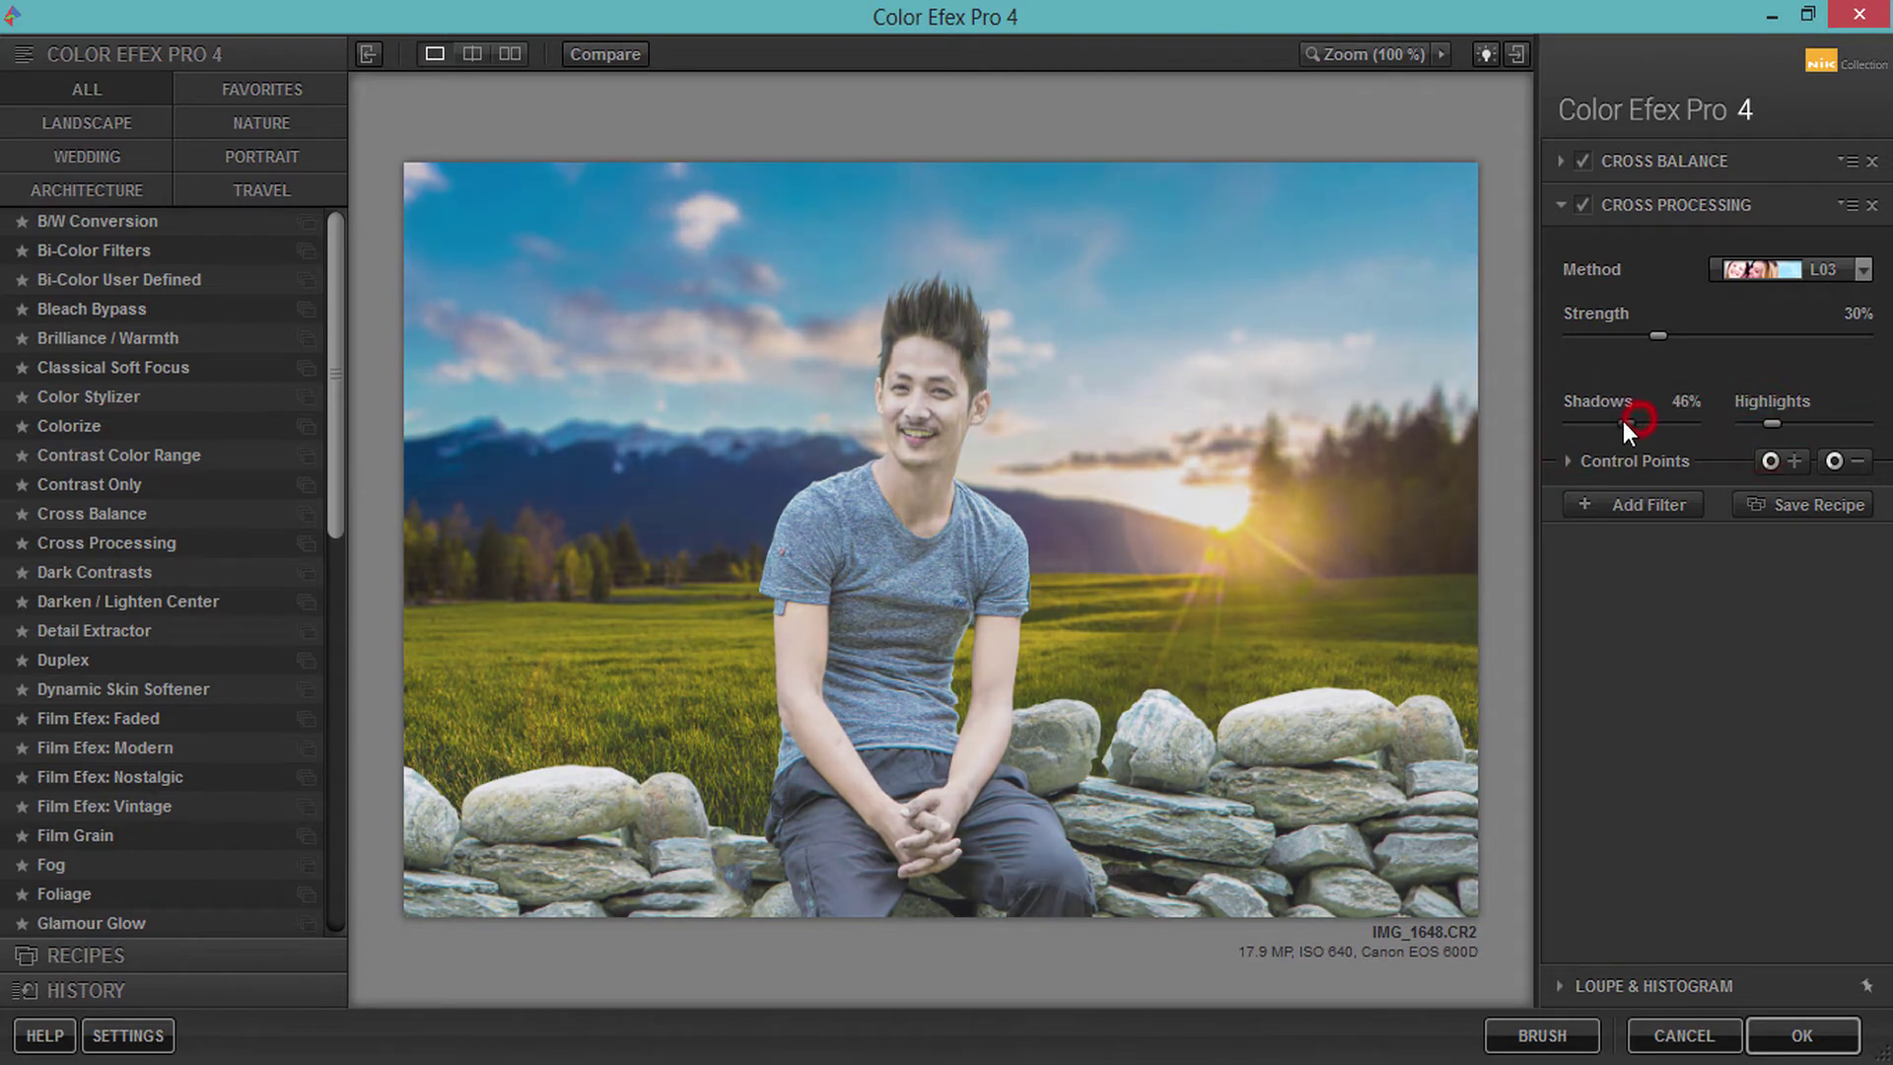
pyautogui.moveTo(1765, 426); pyautogui.dragTo(1771, 438)
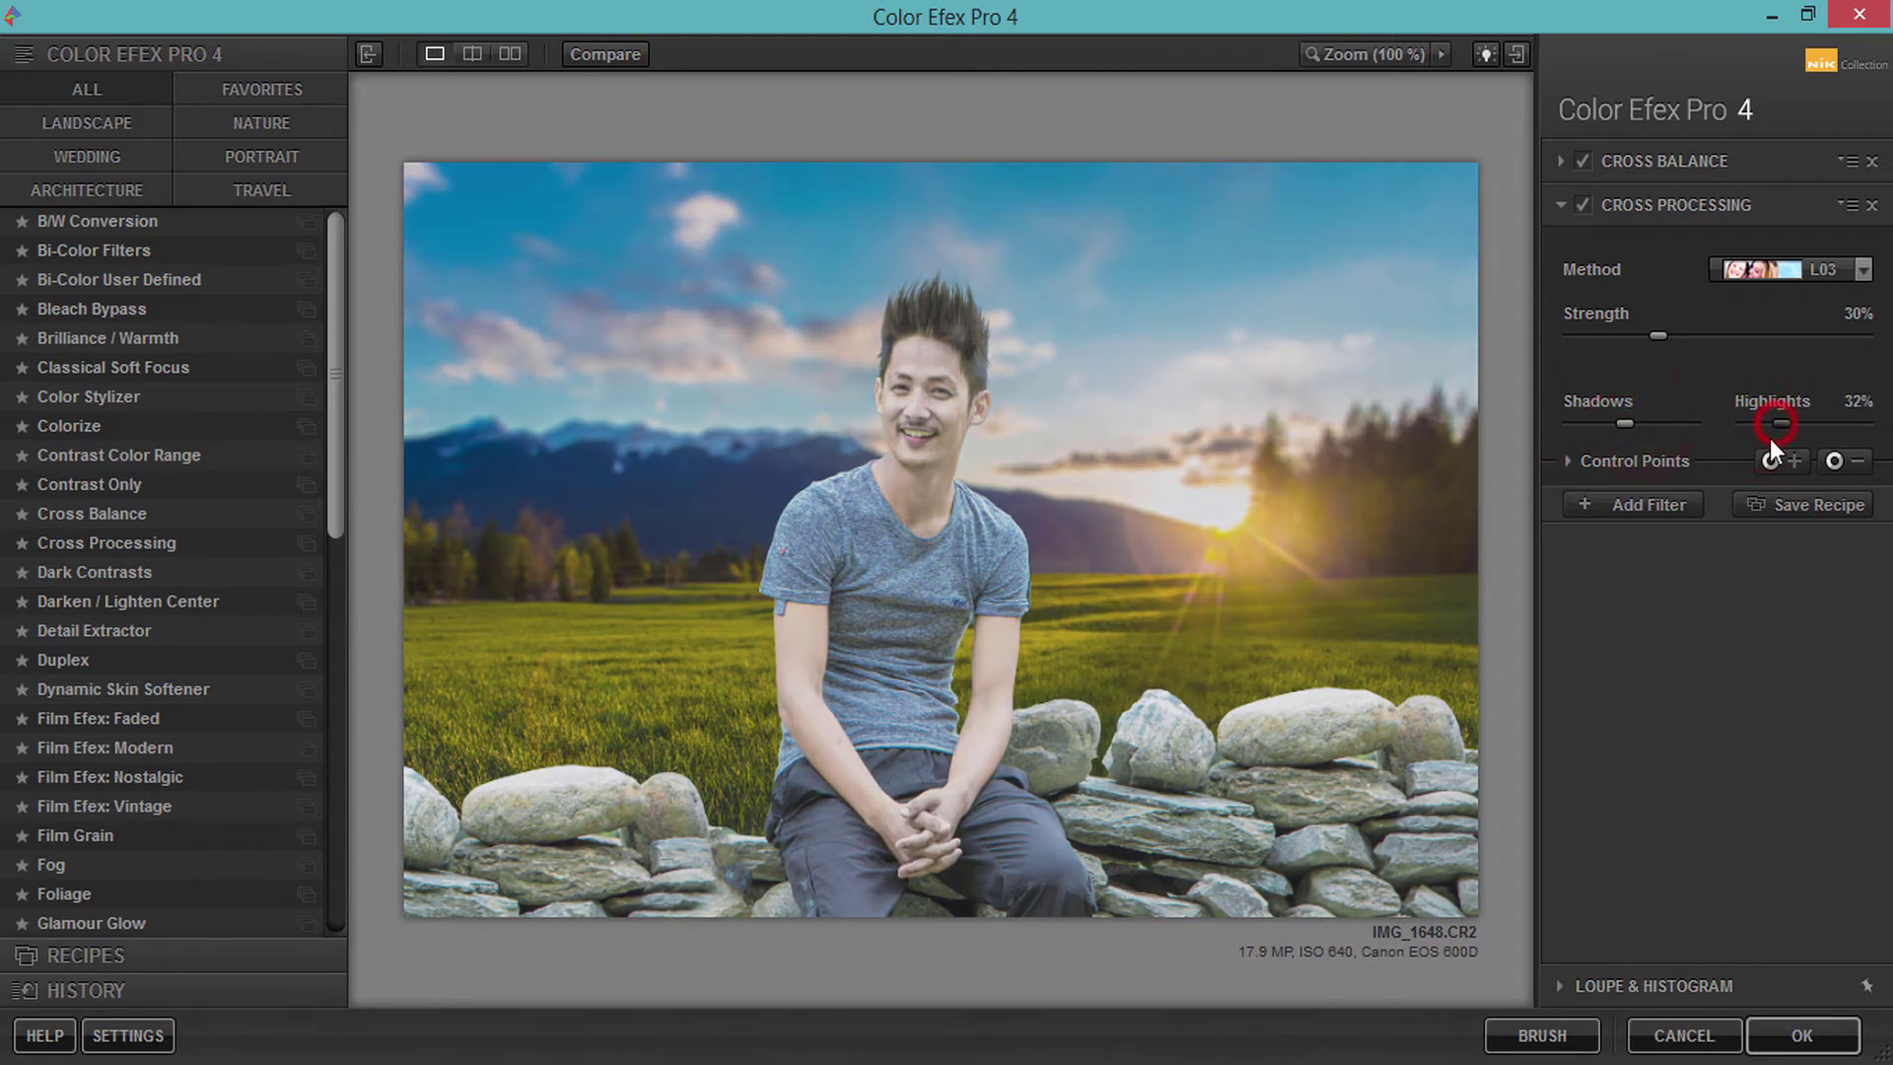
pyautogui.click(1668, 503)
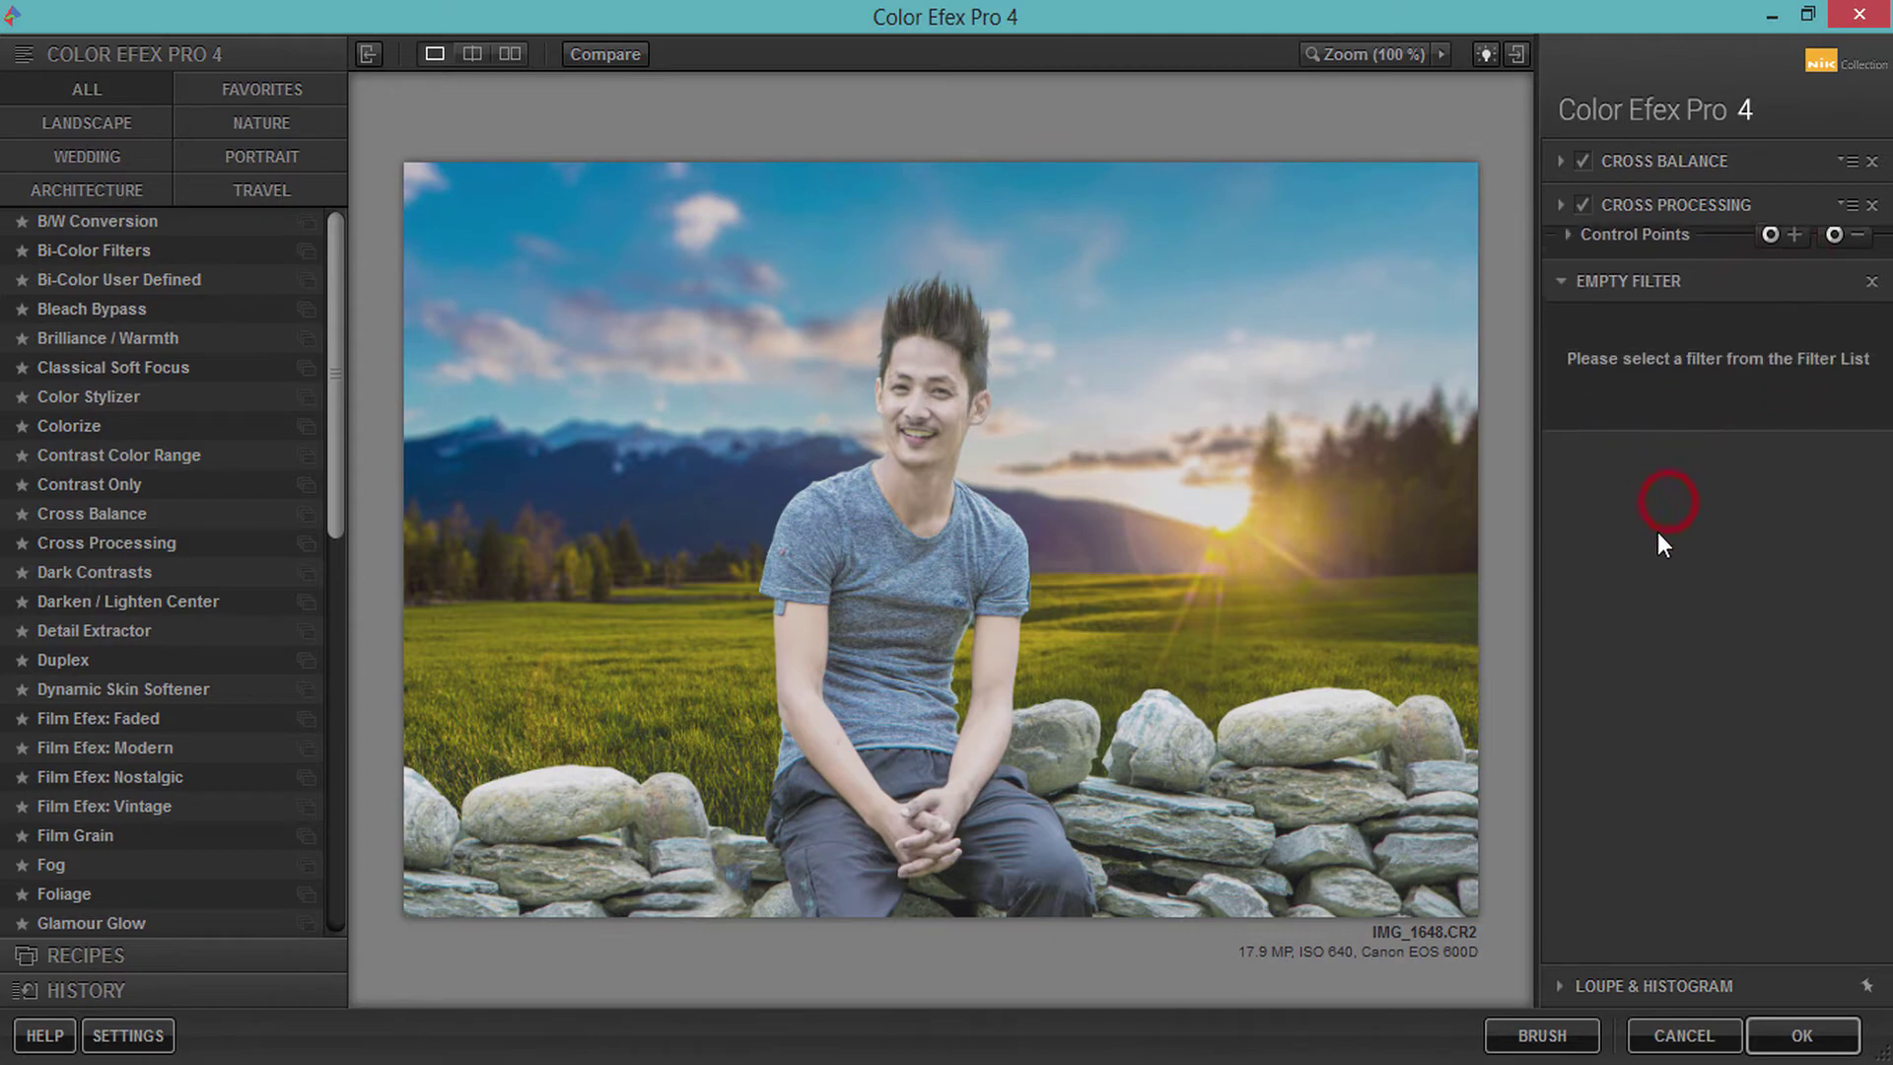
# - Add Dark Contrasts (Brightness -23%, Contrast -54%, Saturation 41%) at 24% opacity, plus a new slot
pyautogui.click(116, 575)
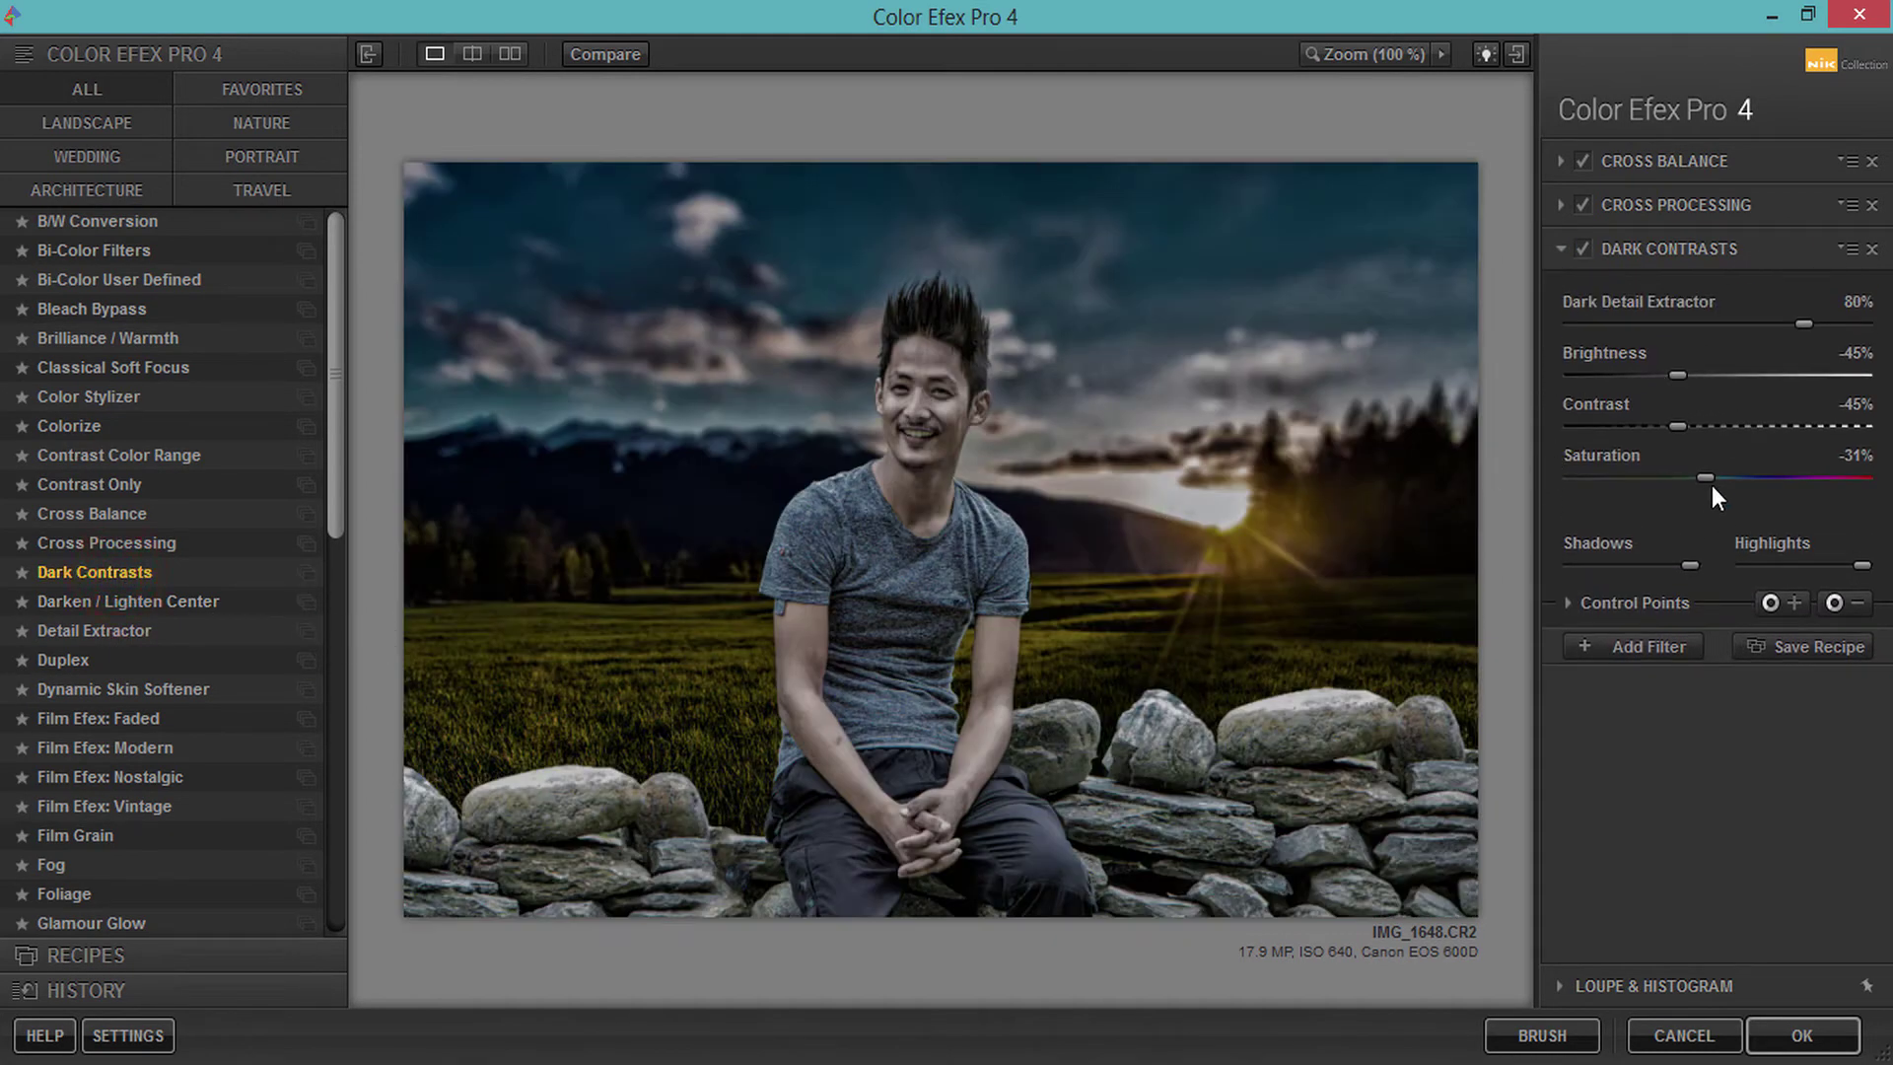
pyautogui.moveTo(1883, 491); pyautogui.dragTo(1854, 483)
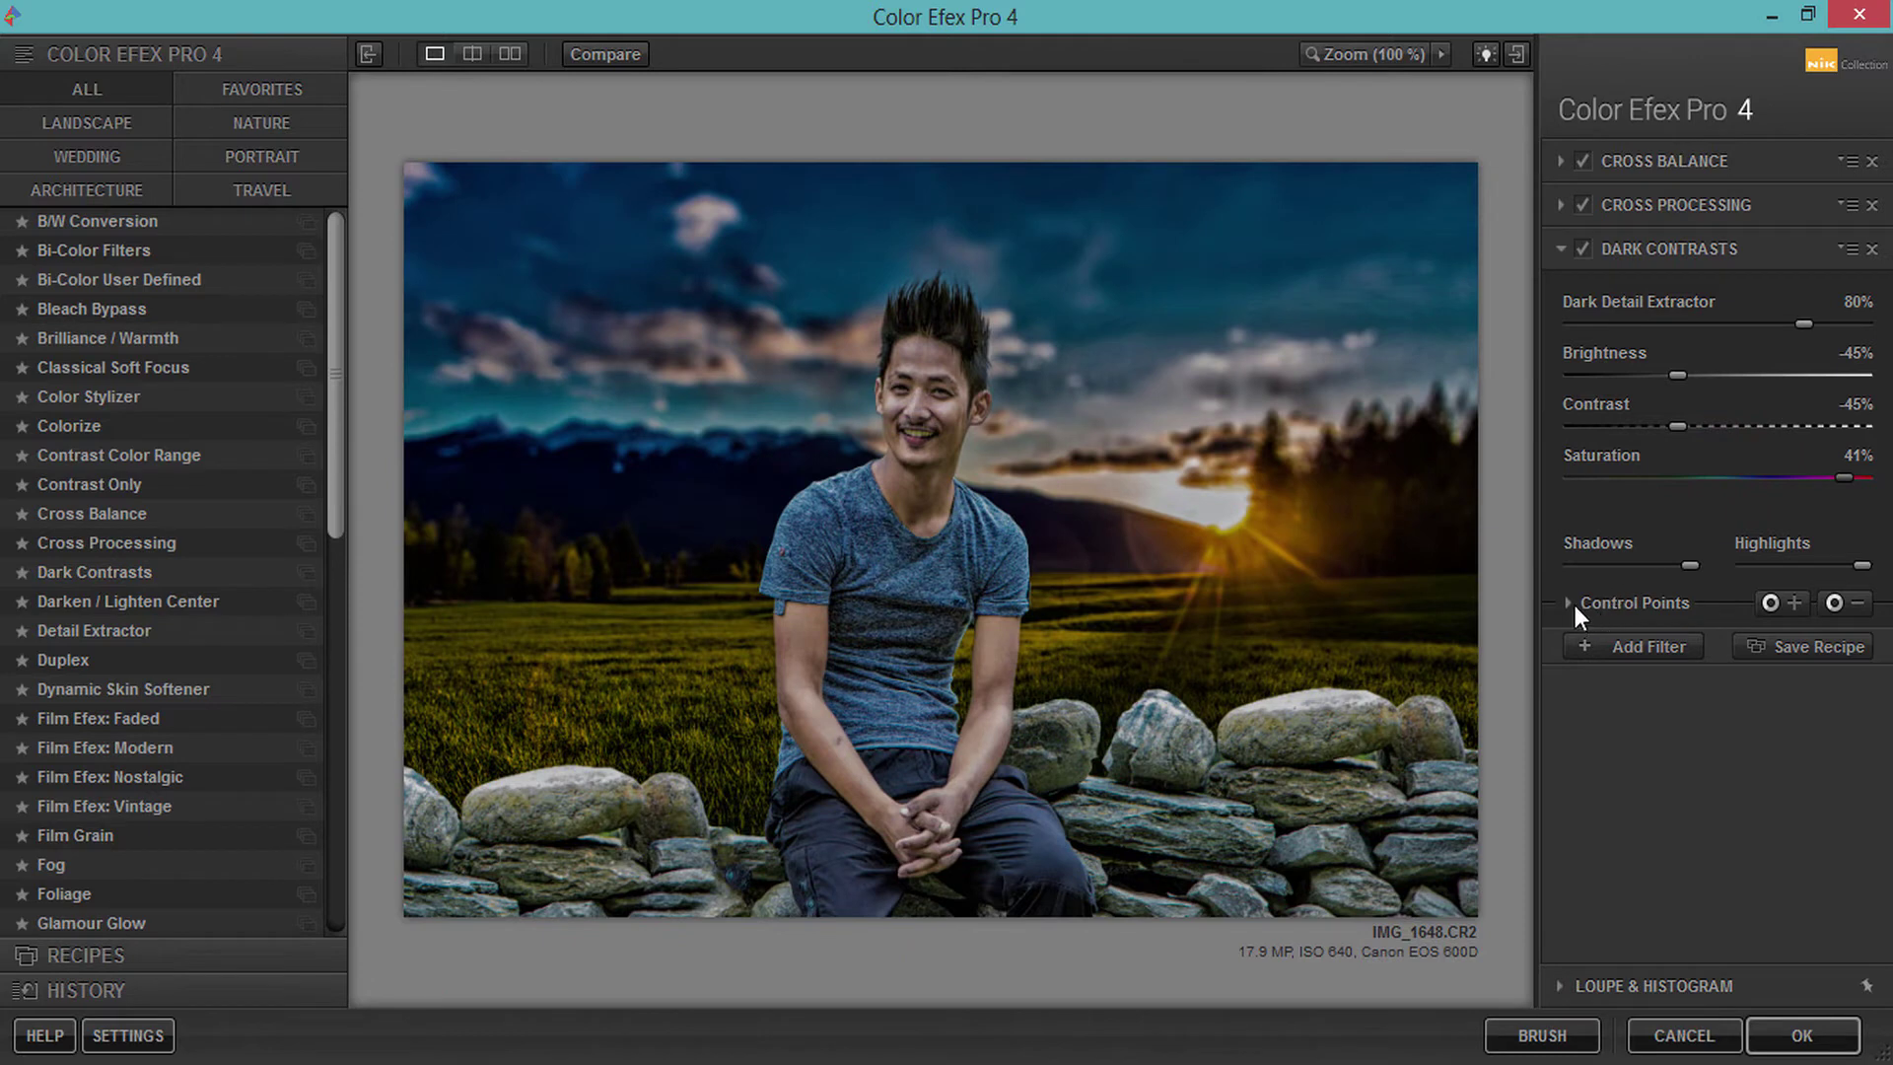
pyautogui.moveTo(1601, 375)
pyautogui.mouseDown()
pyautogui.moveTo(1719, 374)
pyautogui.moveTo(1648, 426)
pyautogui.moveTo(1664, 424)
pyautogui.mouseUp()
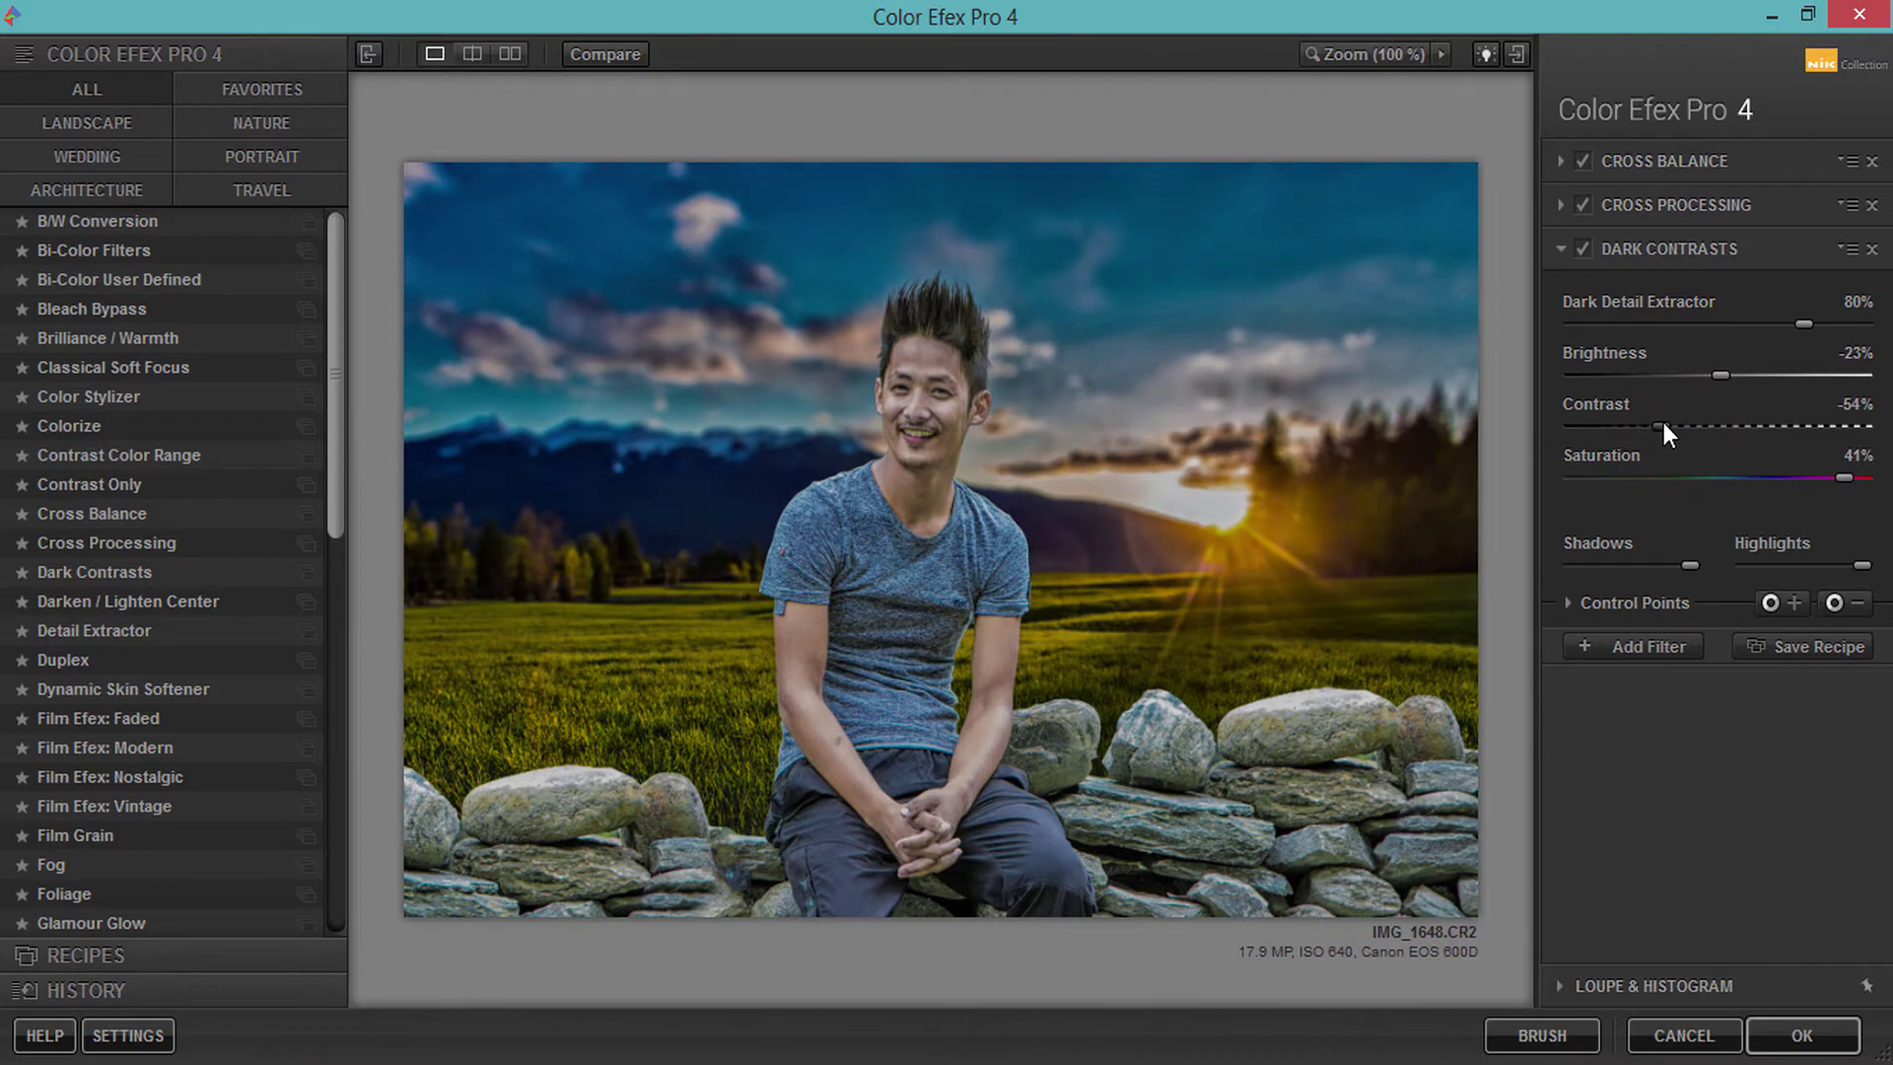
pyautogui.click(1569, 606)
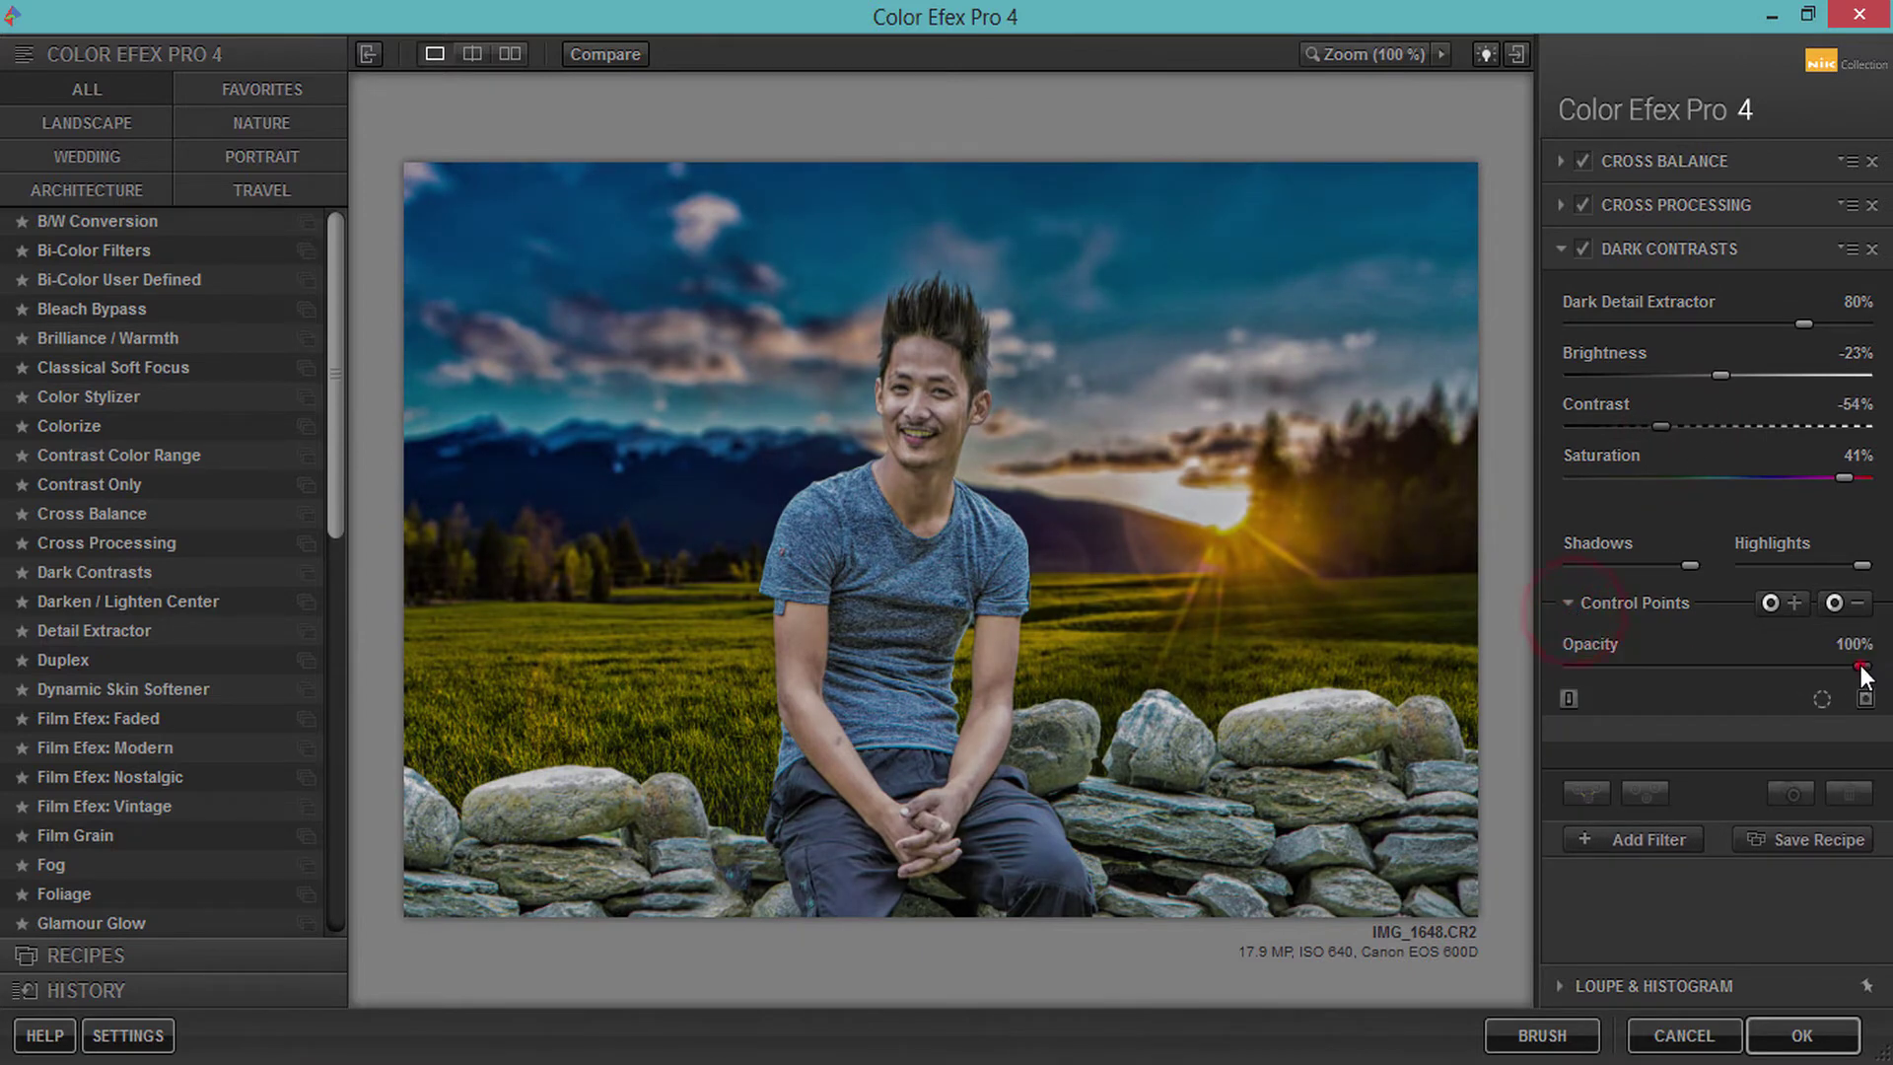
pyautogui.moveTo(1860, 668); pyautogui.dragTo(1642, 668)
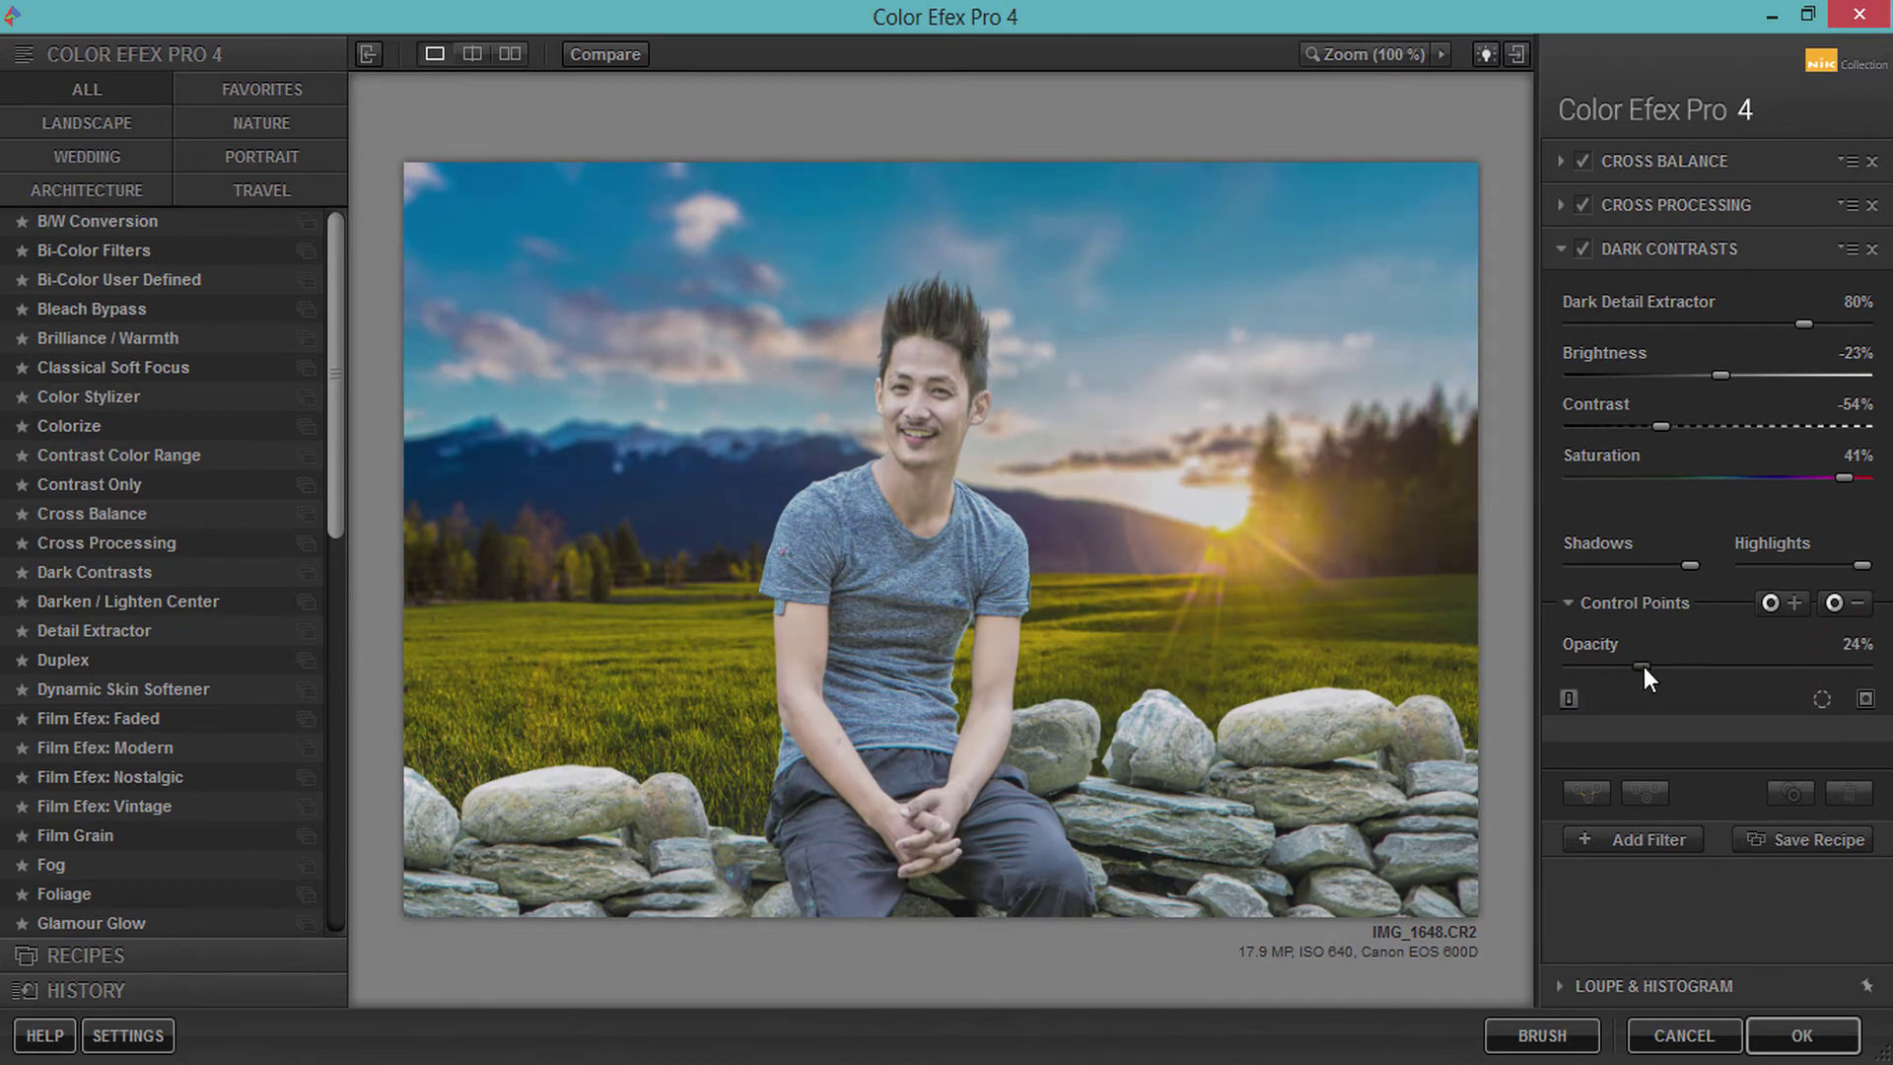
pyautogui.click(1647, 841)
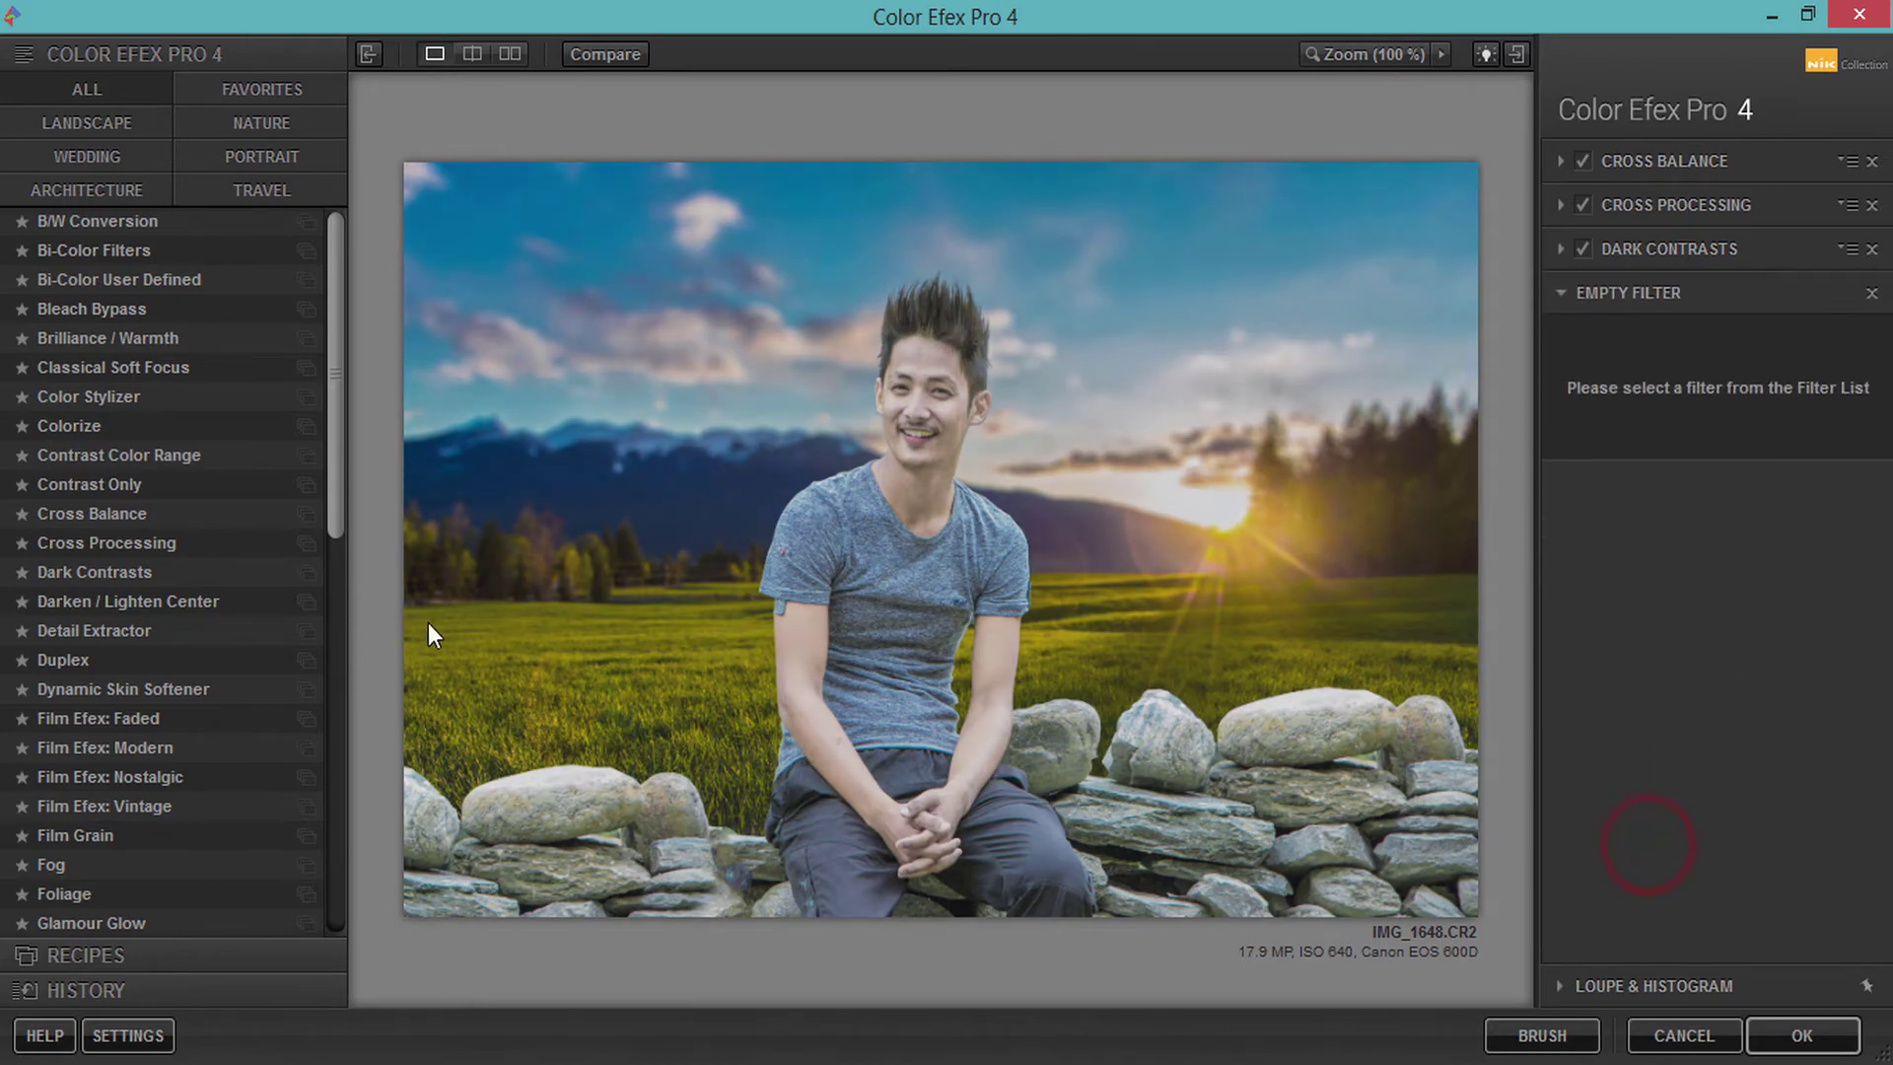
# - Add the Contrast Only filter at 44% opacity
pyautogui.click(113, 483)
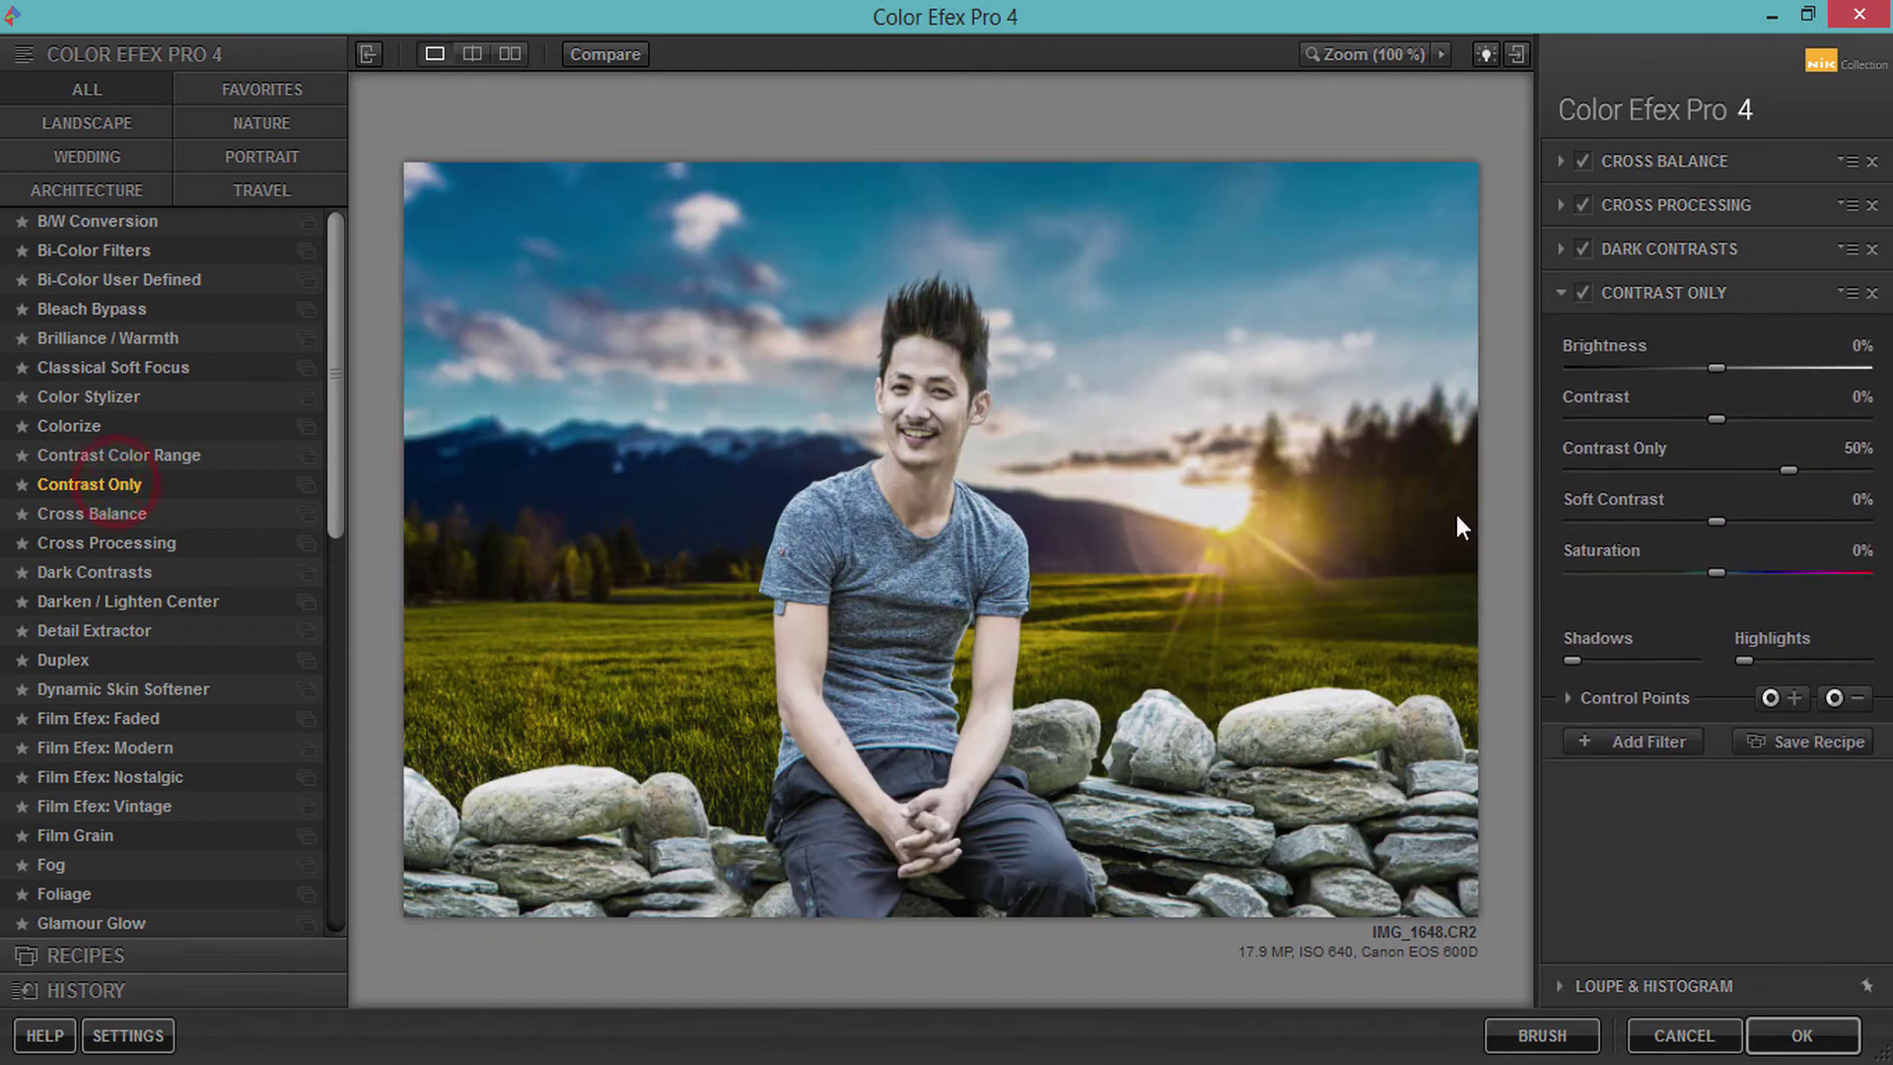
pyautogui.click(1568, 697)
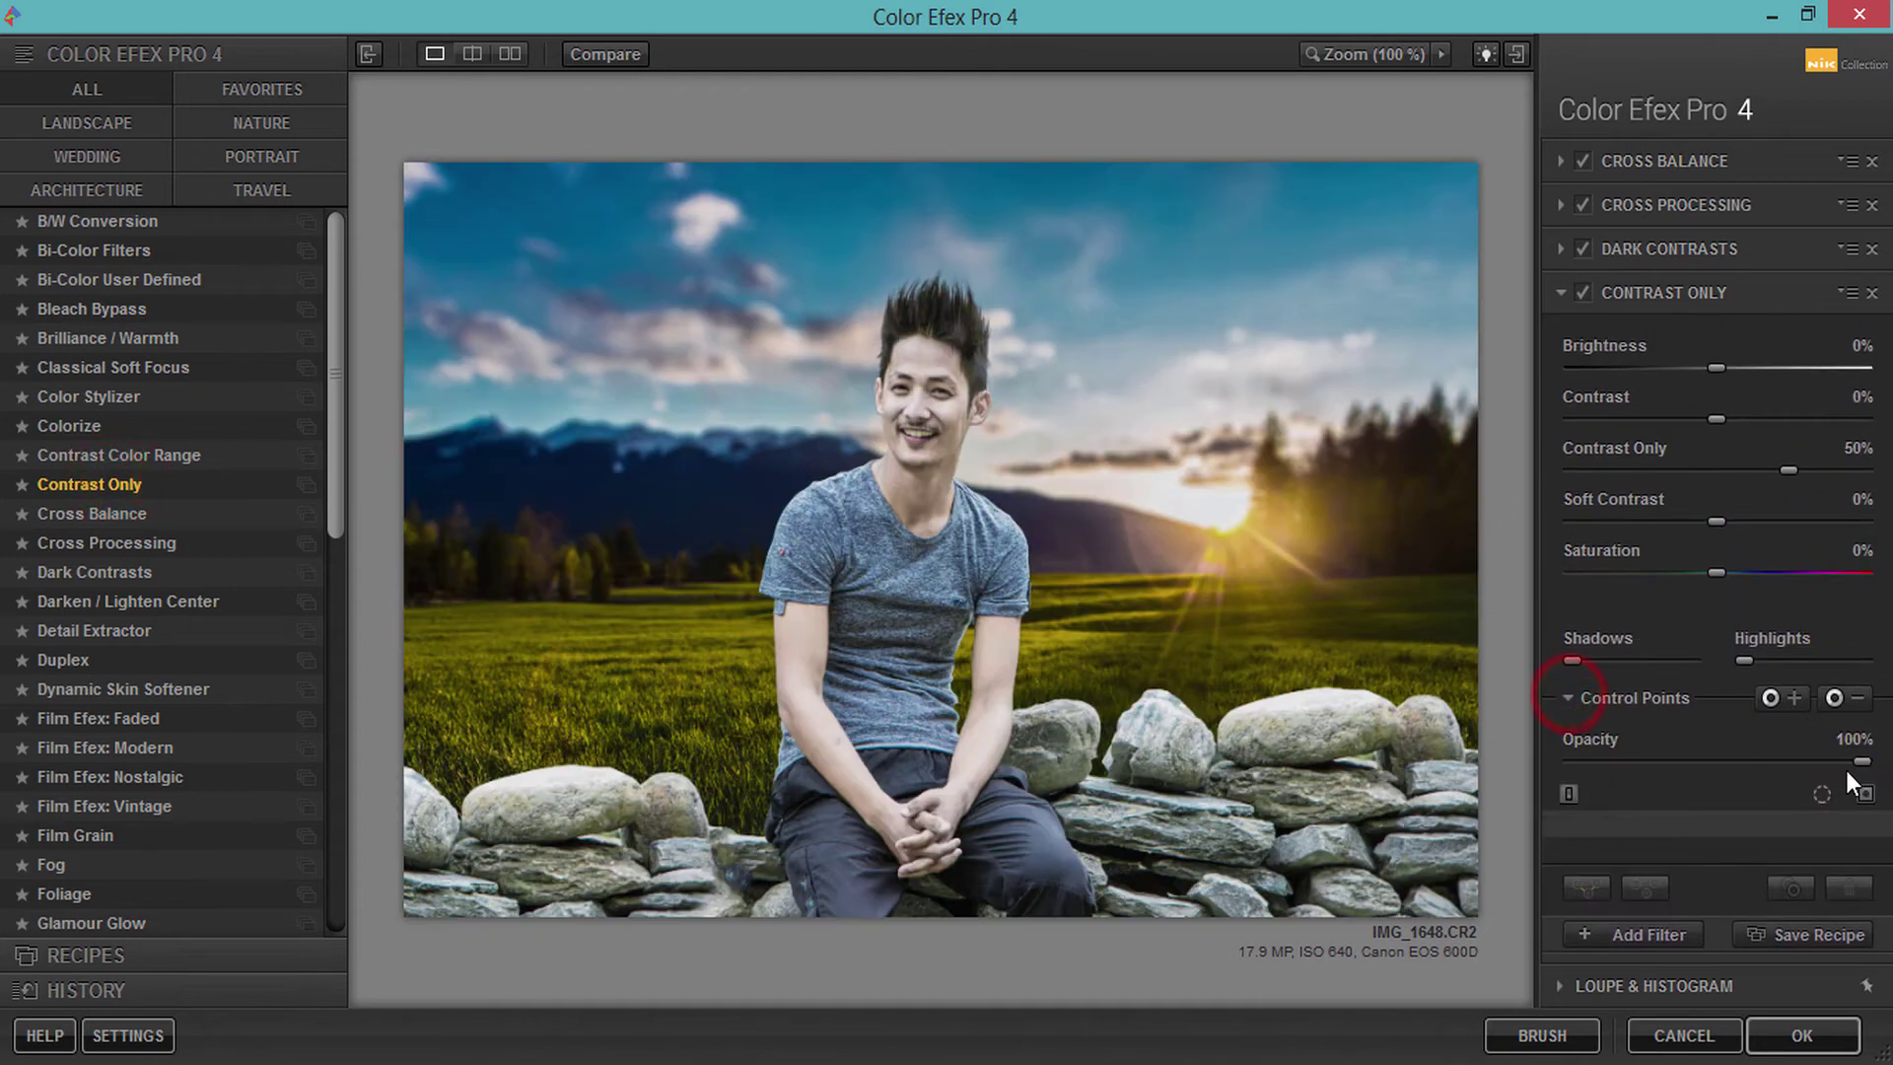
pyautogui.moveTo(1849, 761)
pyautogui.mouseDown()
pyautogui.moveTo(1654, 761)
pyautogui.moveTo(1695, 765)
pyautogui.mouseUp()
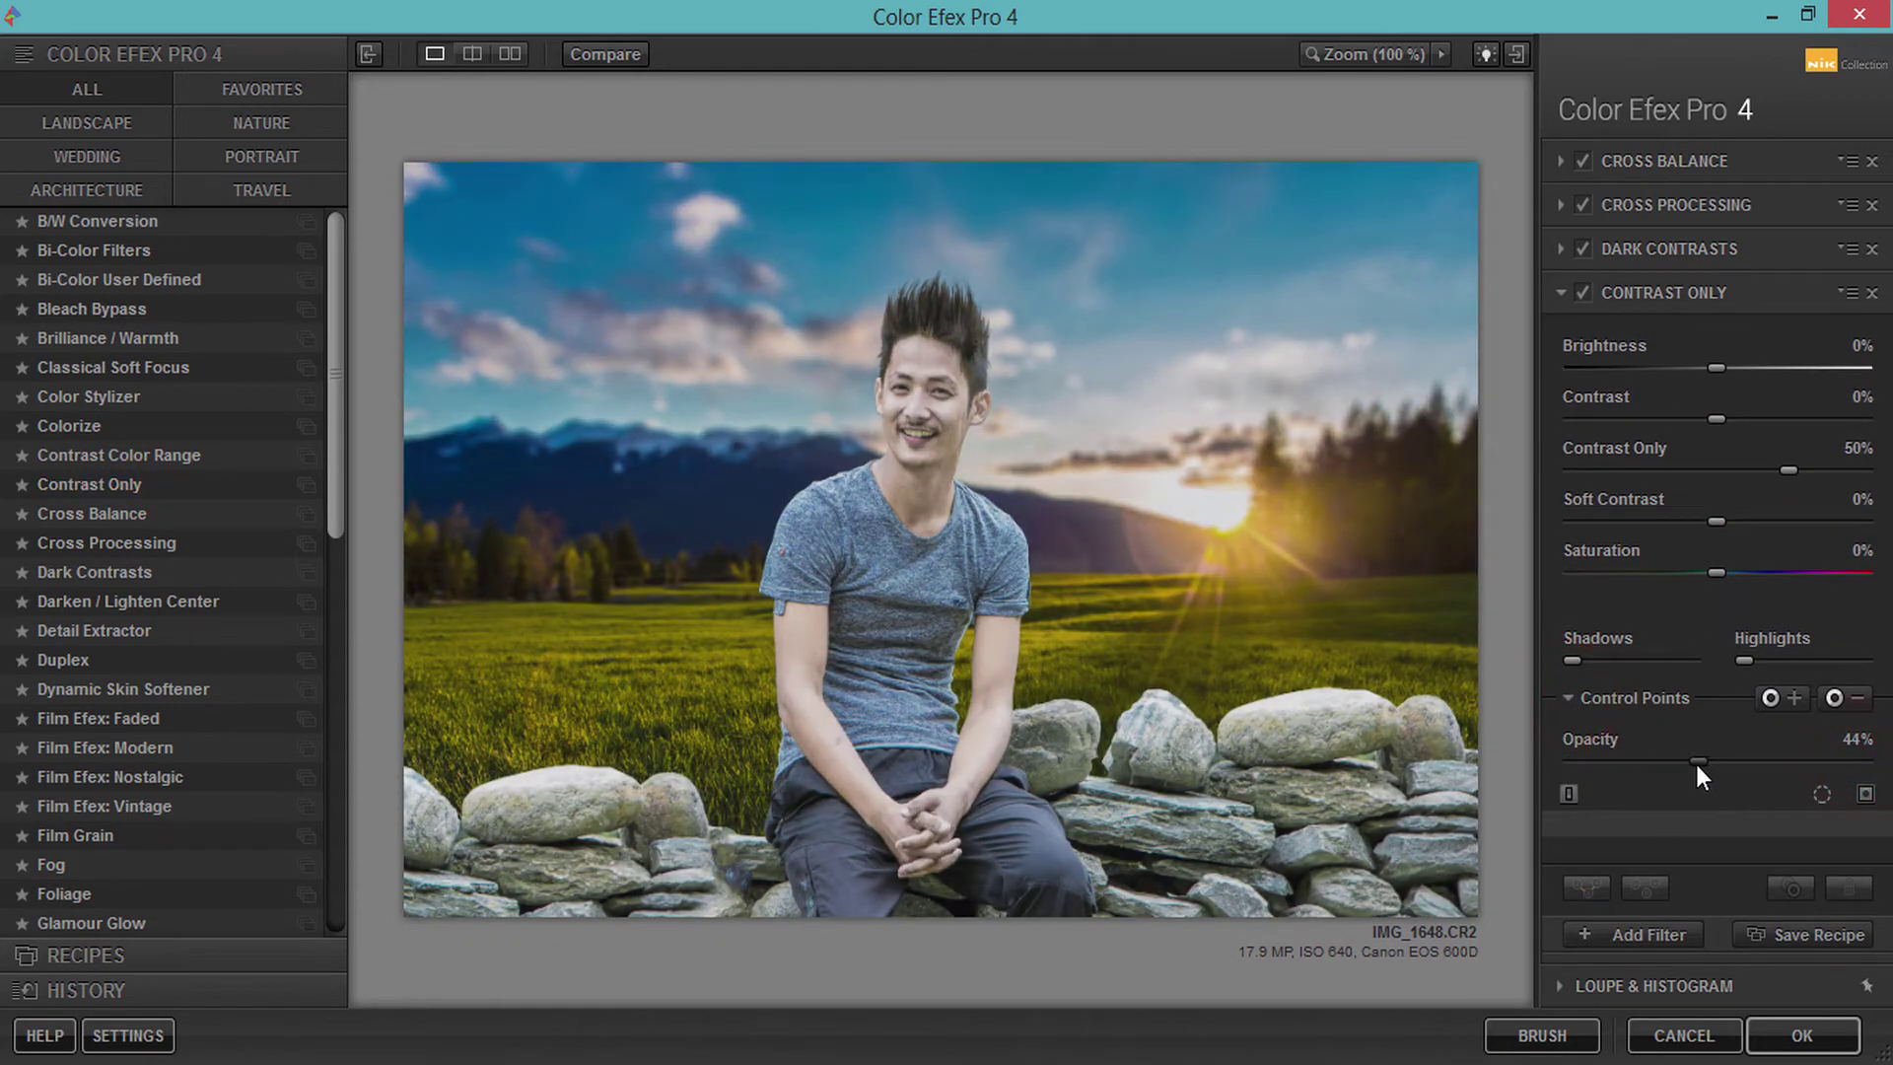
# - Add Detail Extractor in a new slot at 44% opacity, followed by another empty slot
pyautogui.click(1629, 923)
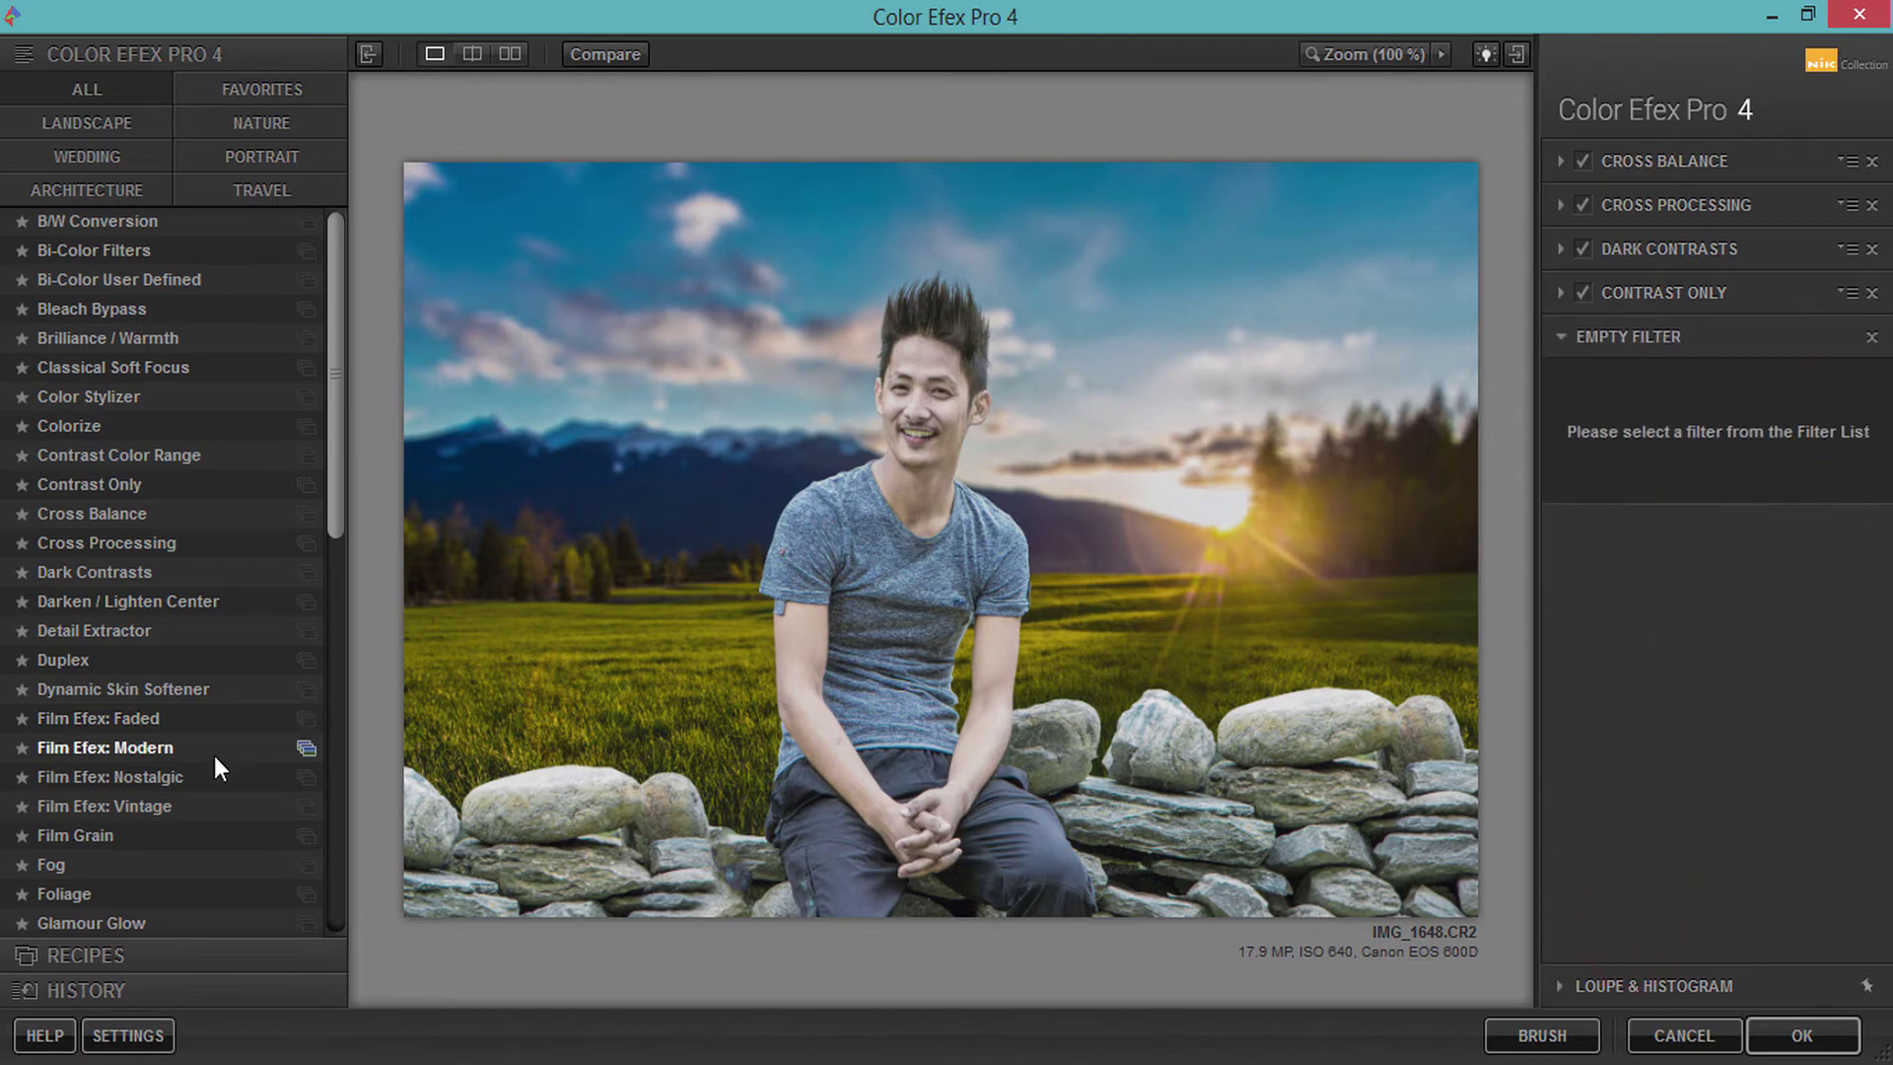
pyautogui.click(138, 631)
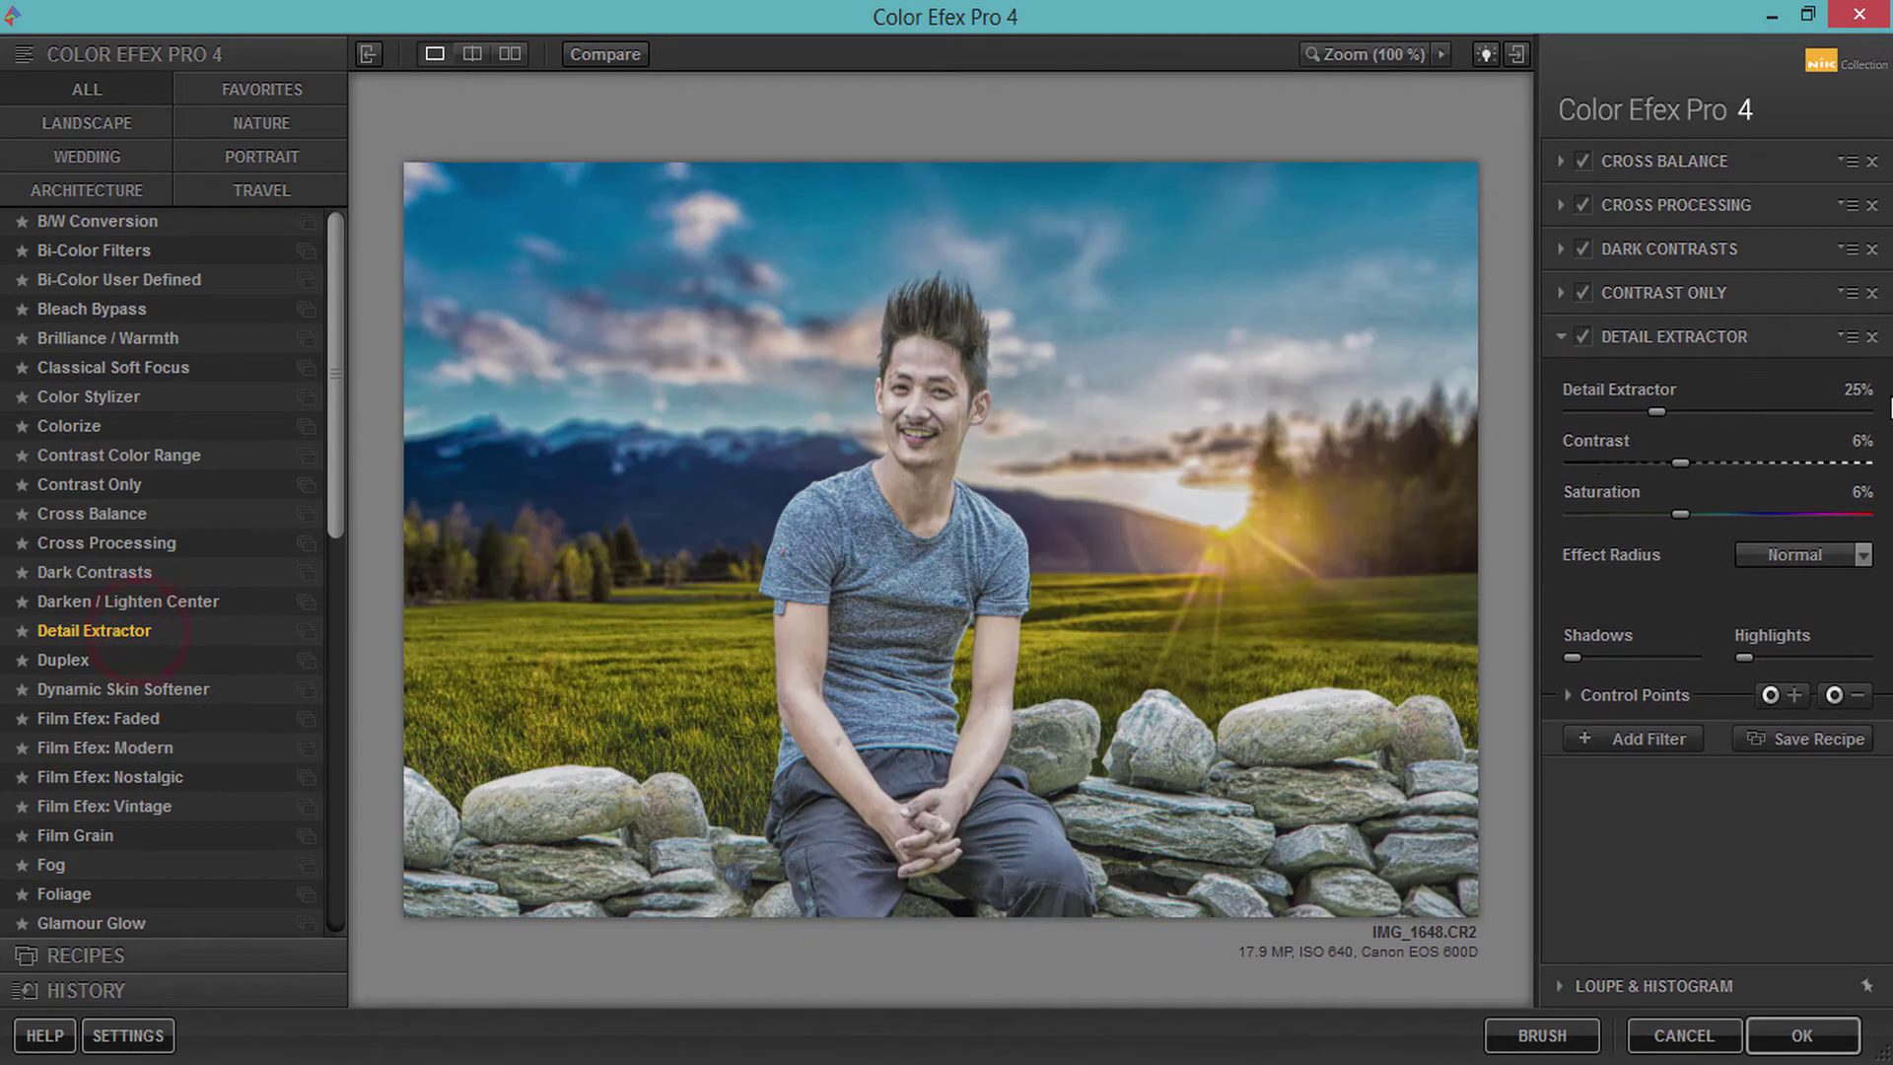
pyautogui.click(1585, 695)
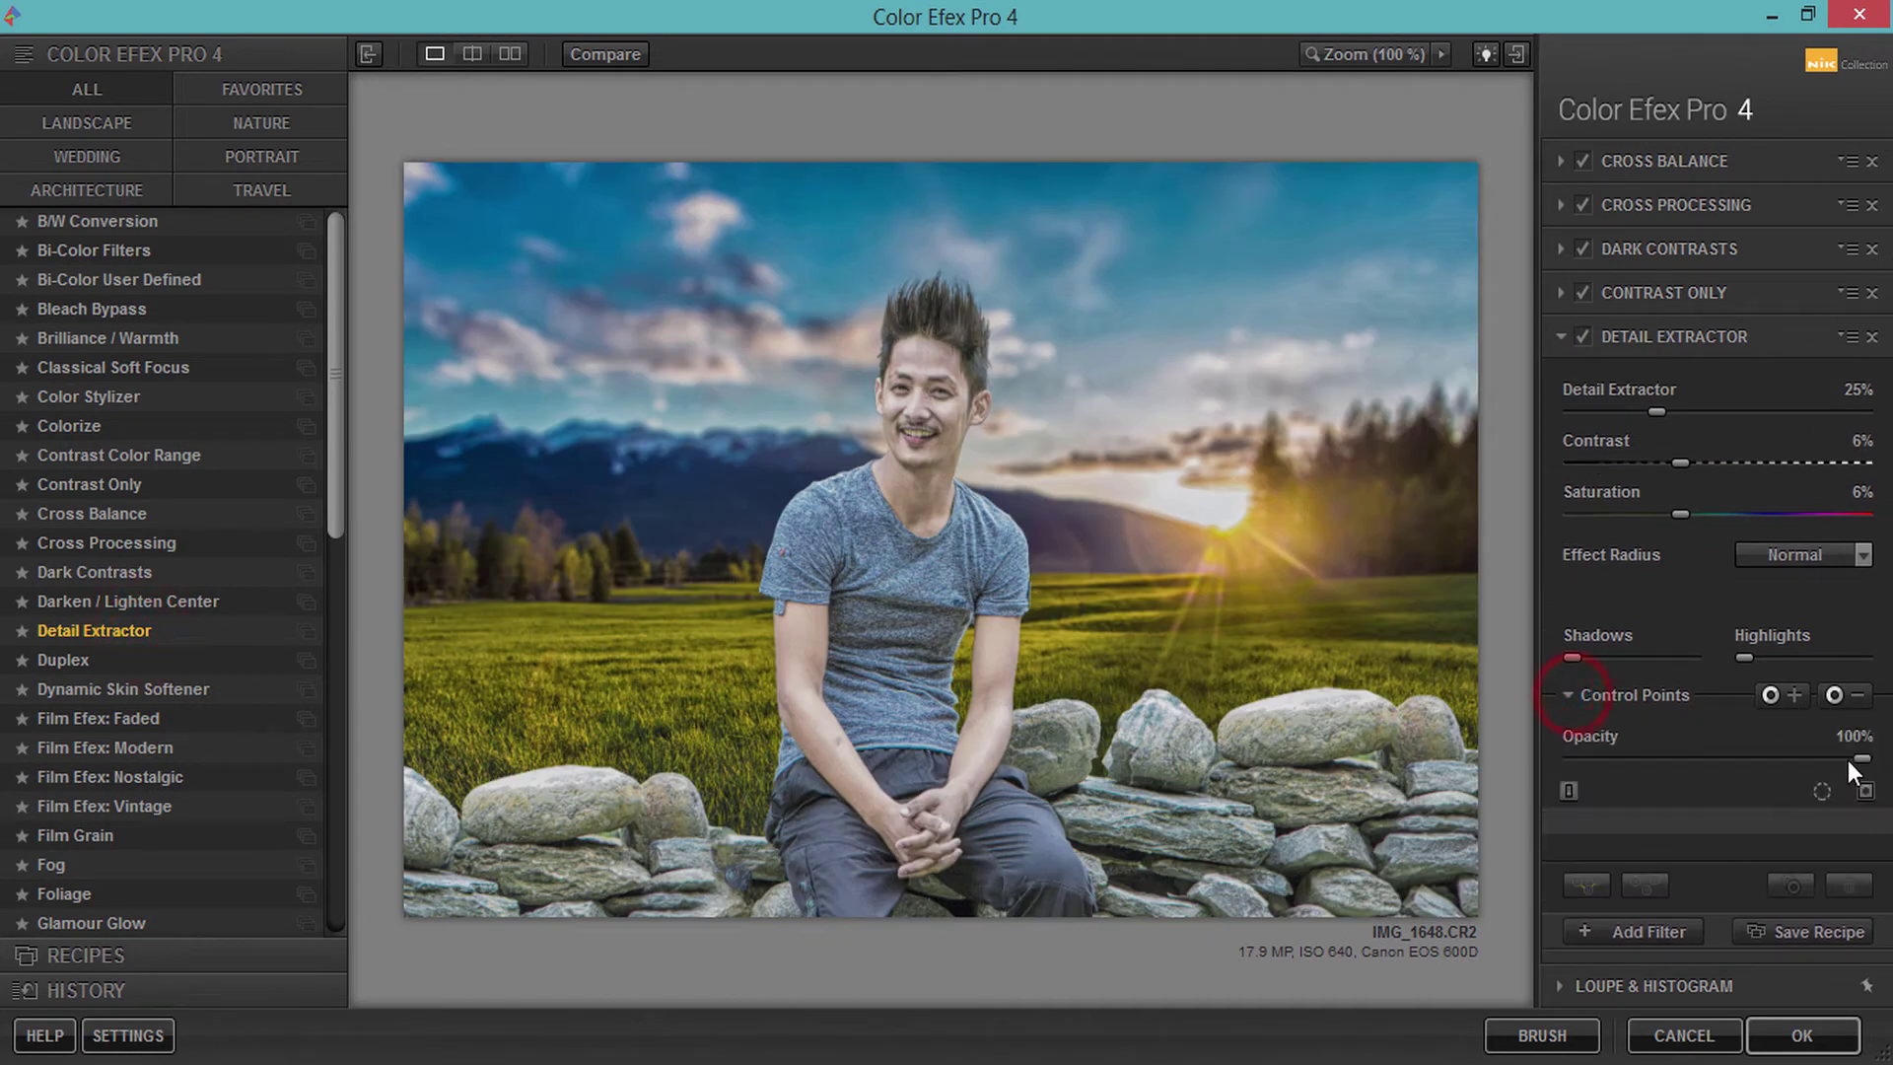
pyautogui.moveTo(1853, 761); pyautogui.dragTo(1695, 760)
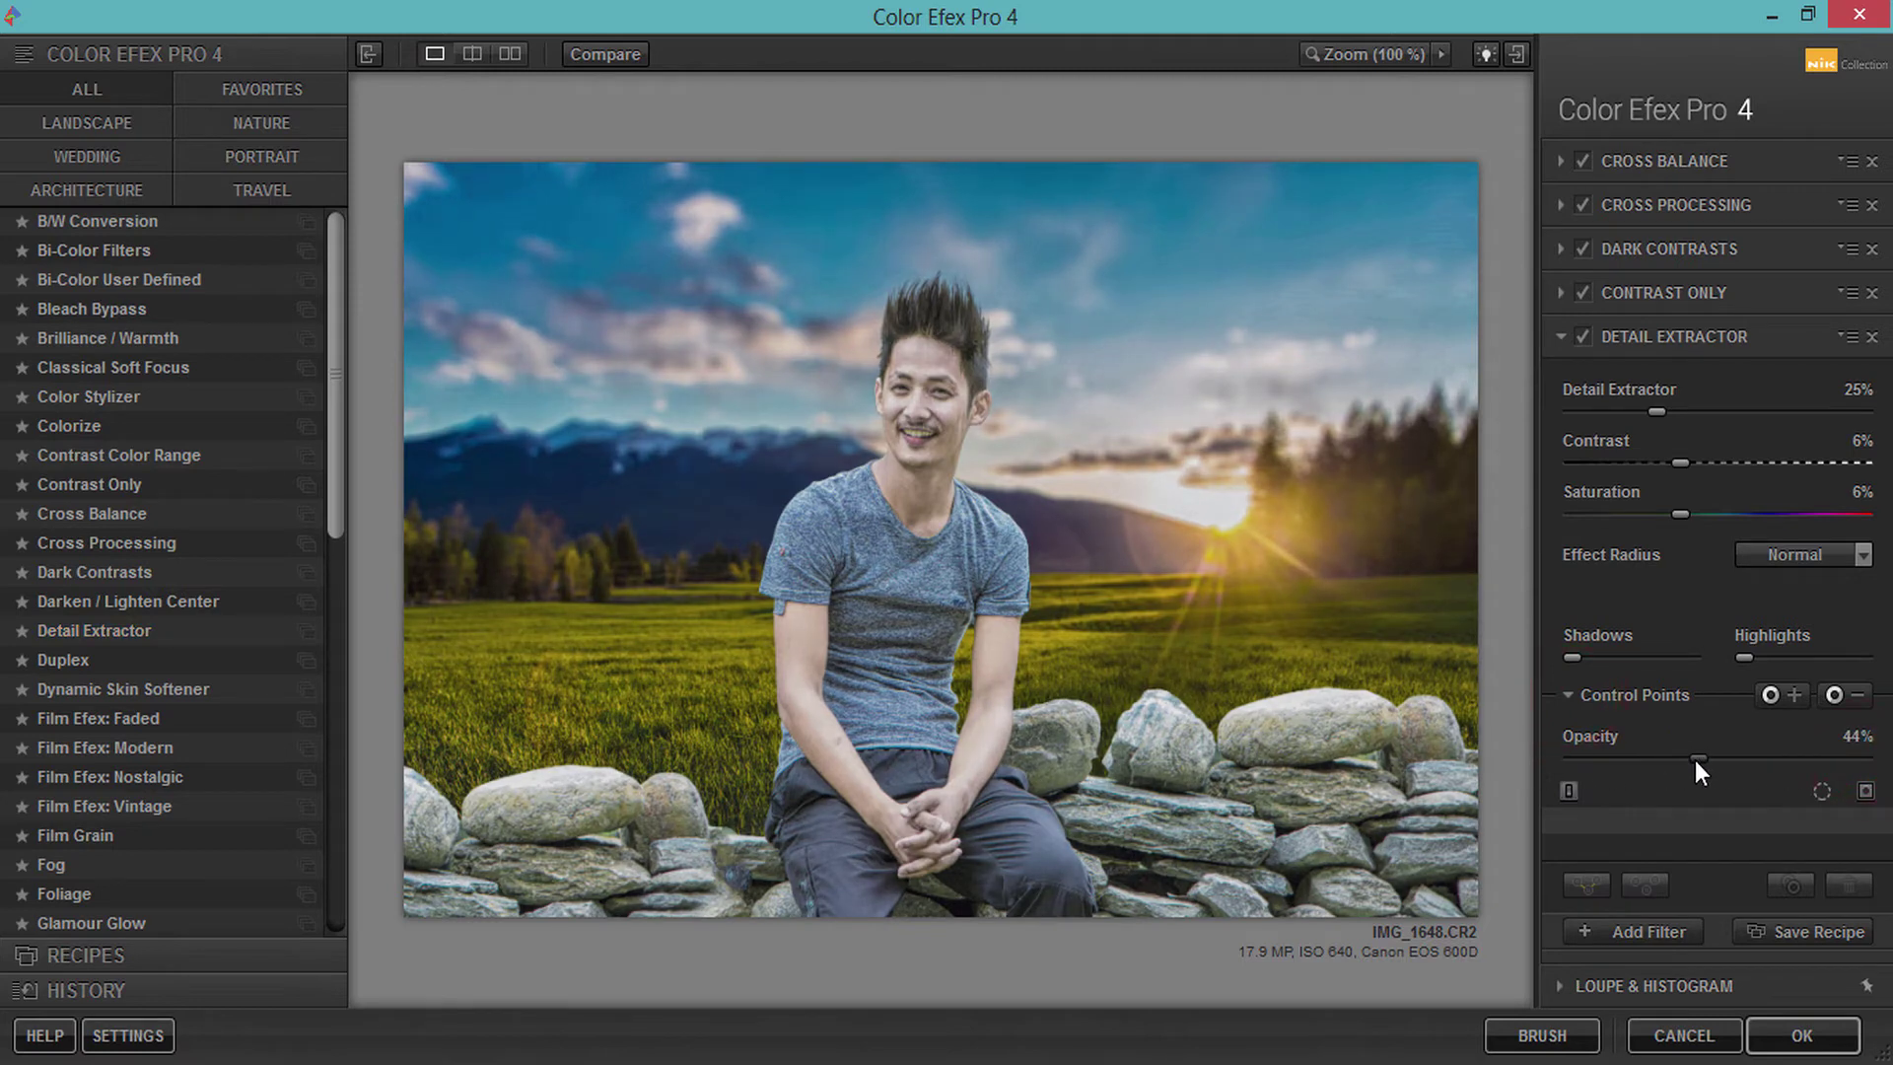
pyautogui.click(1660, 921)
pyautogui.scroll(-2, 148, 671)
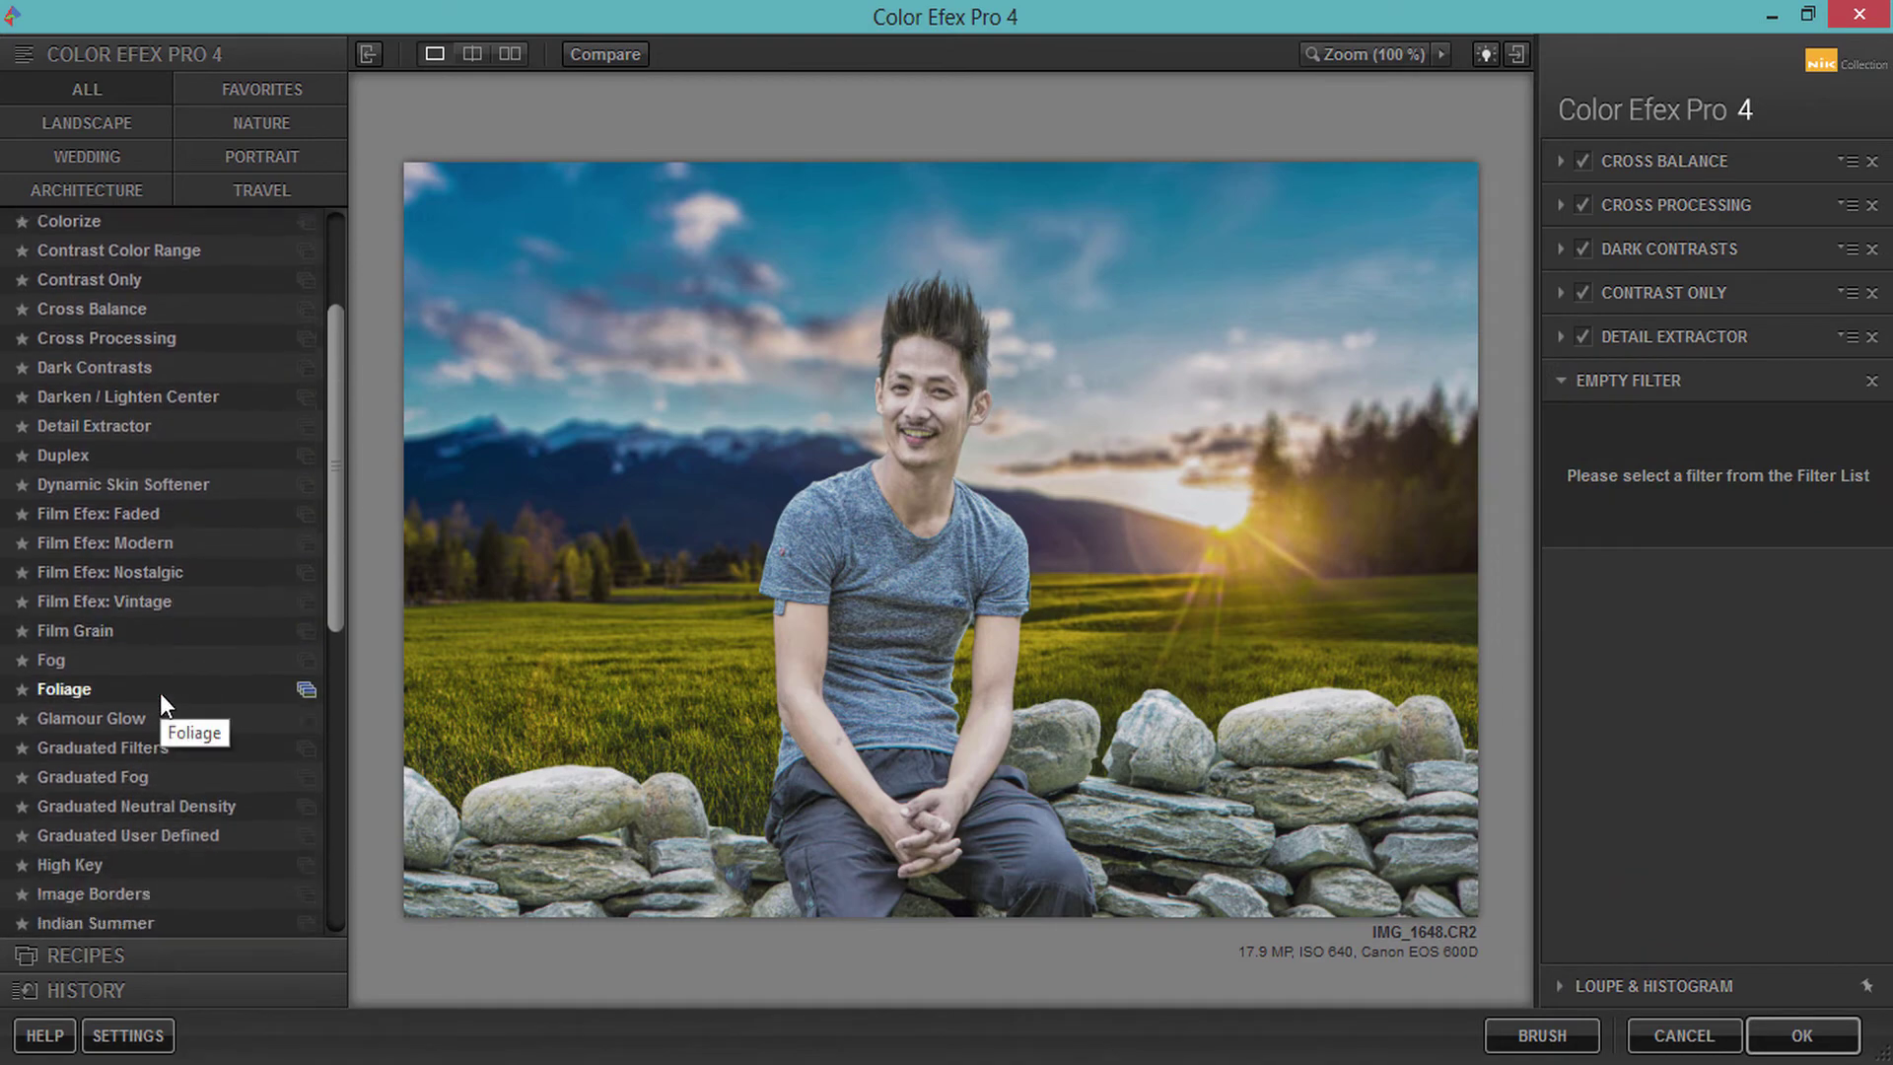
pyautogui.scroll(-2, 159, 692)
# - Apply the Indian Summer filter with Method 3 and a stronger Enhance Foliage setting
pyautogui.click(117, 733)
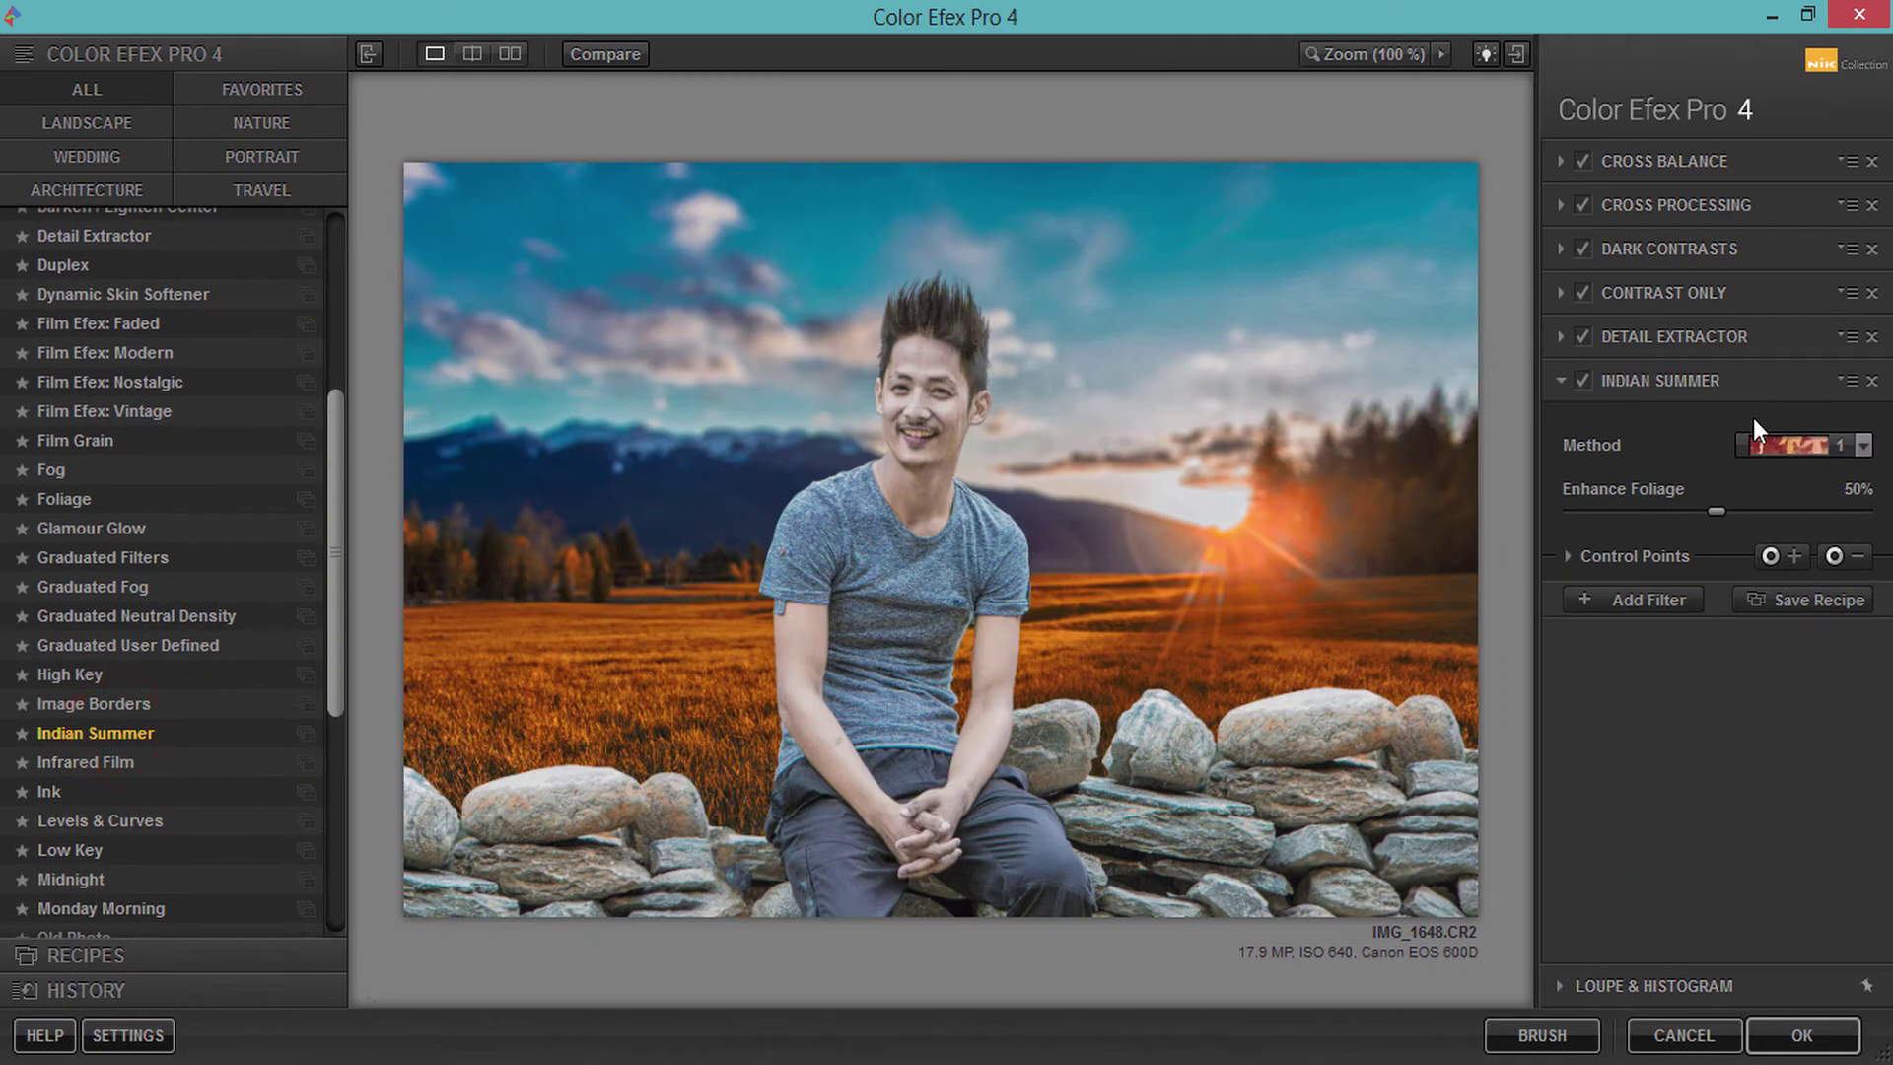
pyautogui.click(1789, 434)
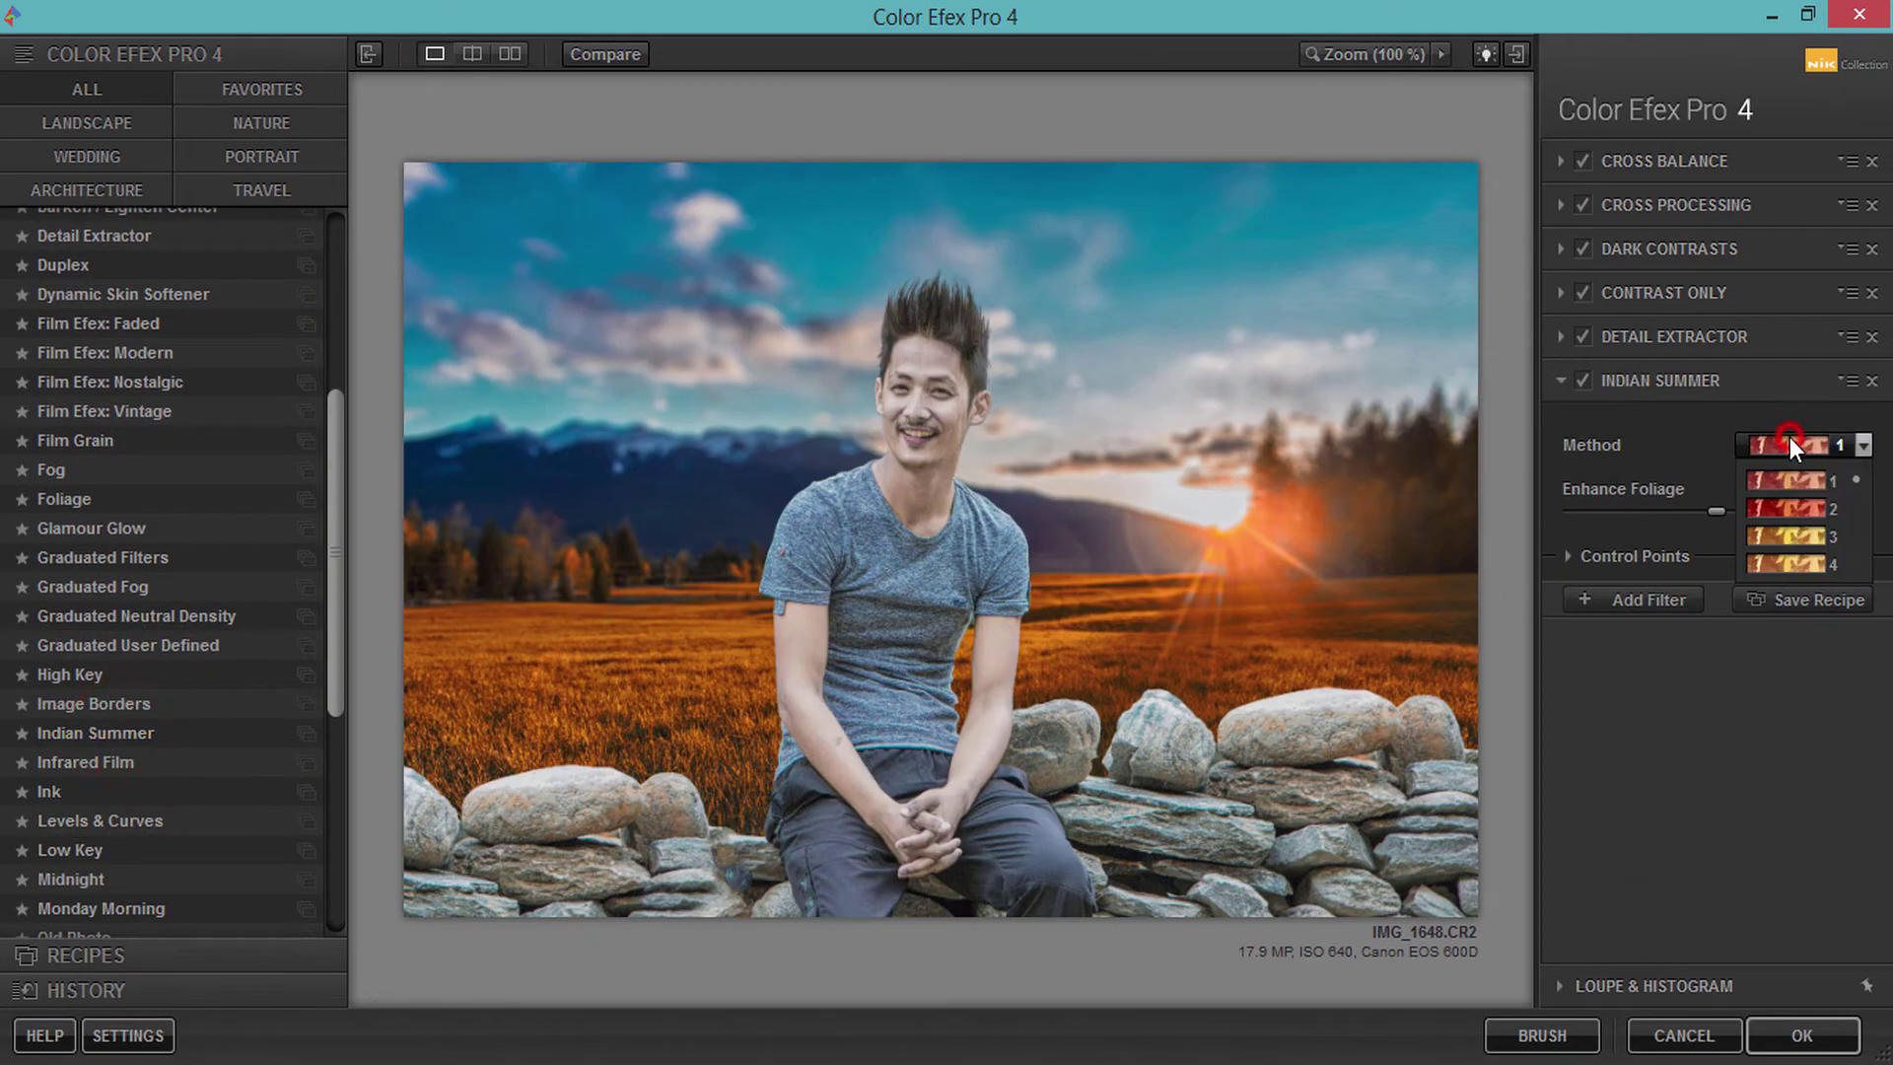
pyautogui.click(1786, 542)
pyautogui.moveTo(1715, 511); pyautogui.dragTo(1802, 512)
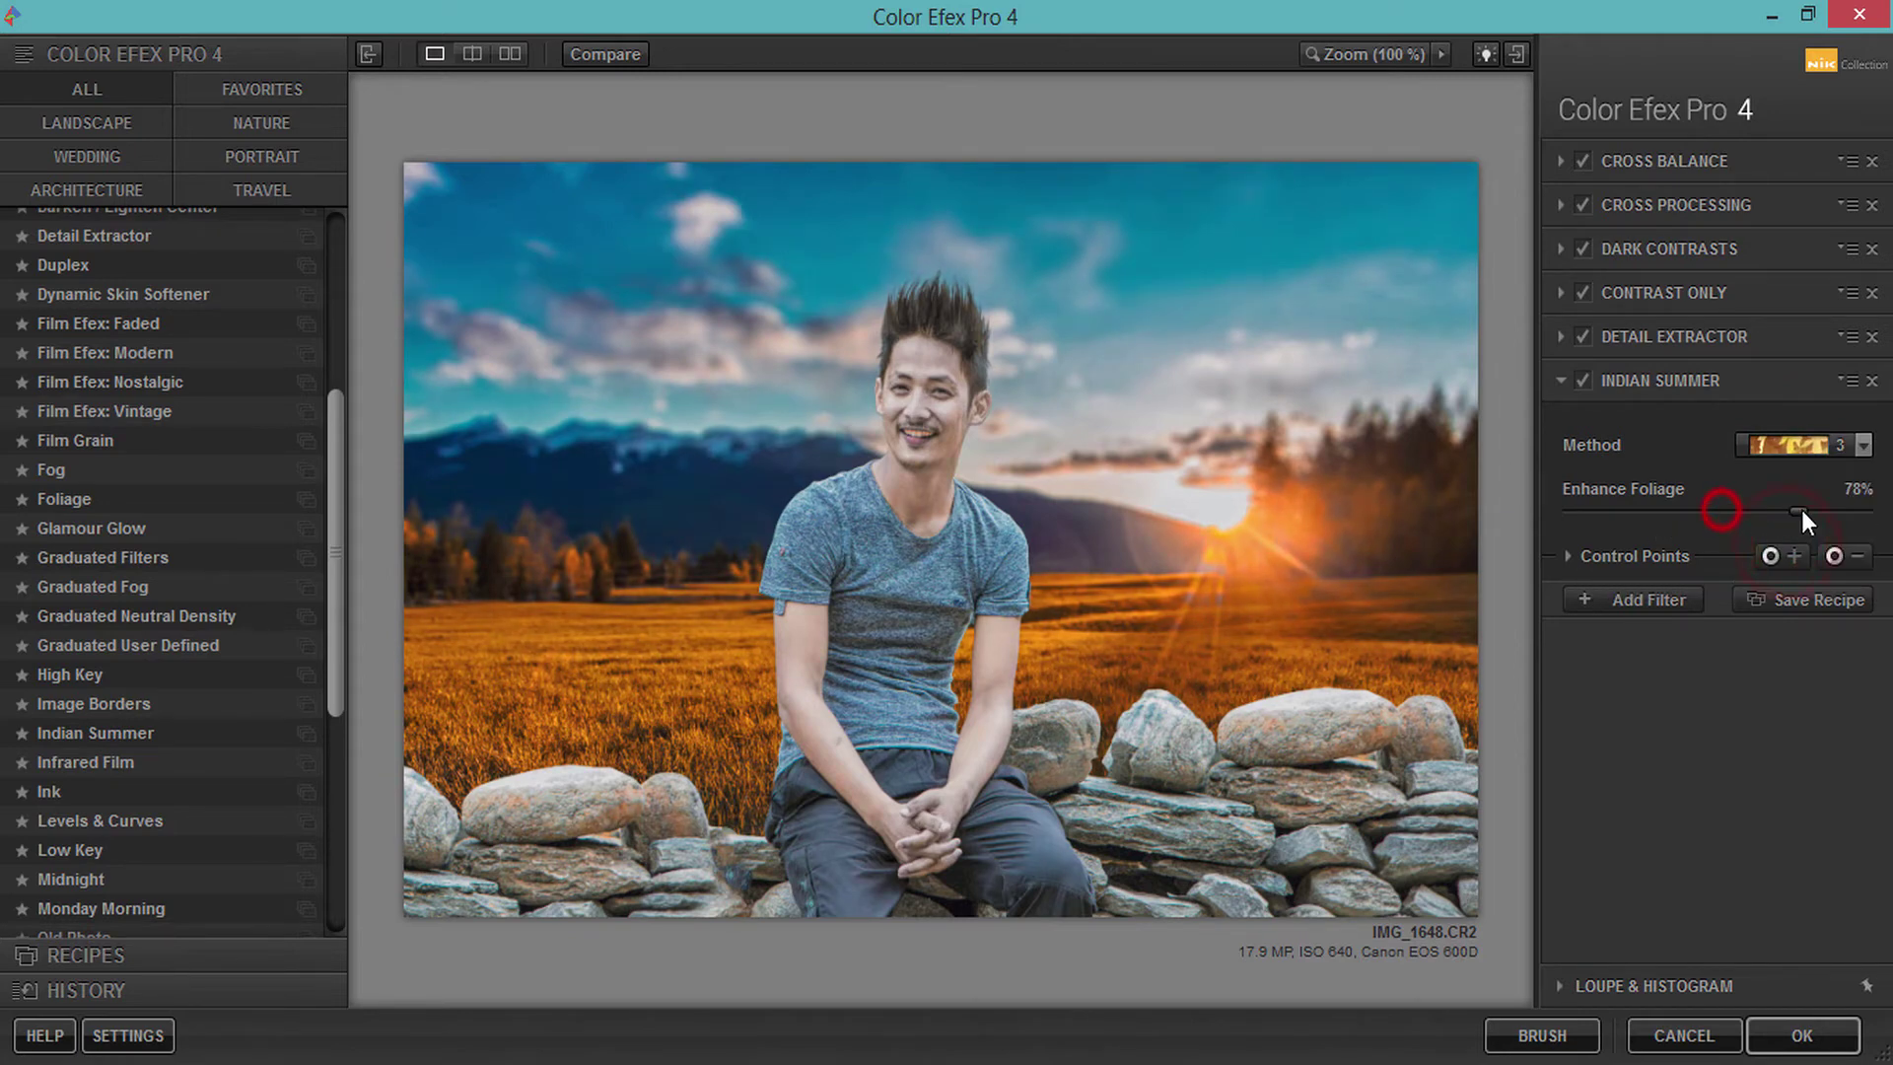
# - Add a new filter slot and pick High Key from the filter list
pyautogui.click(1656, 597)
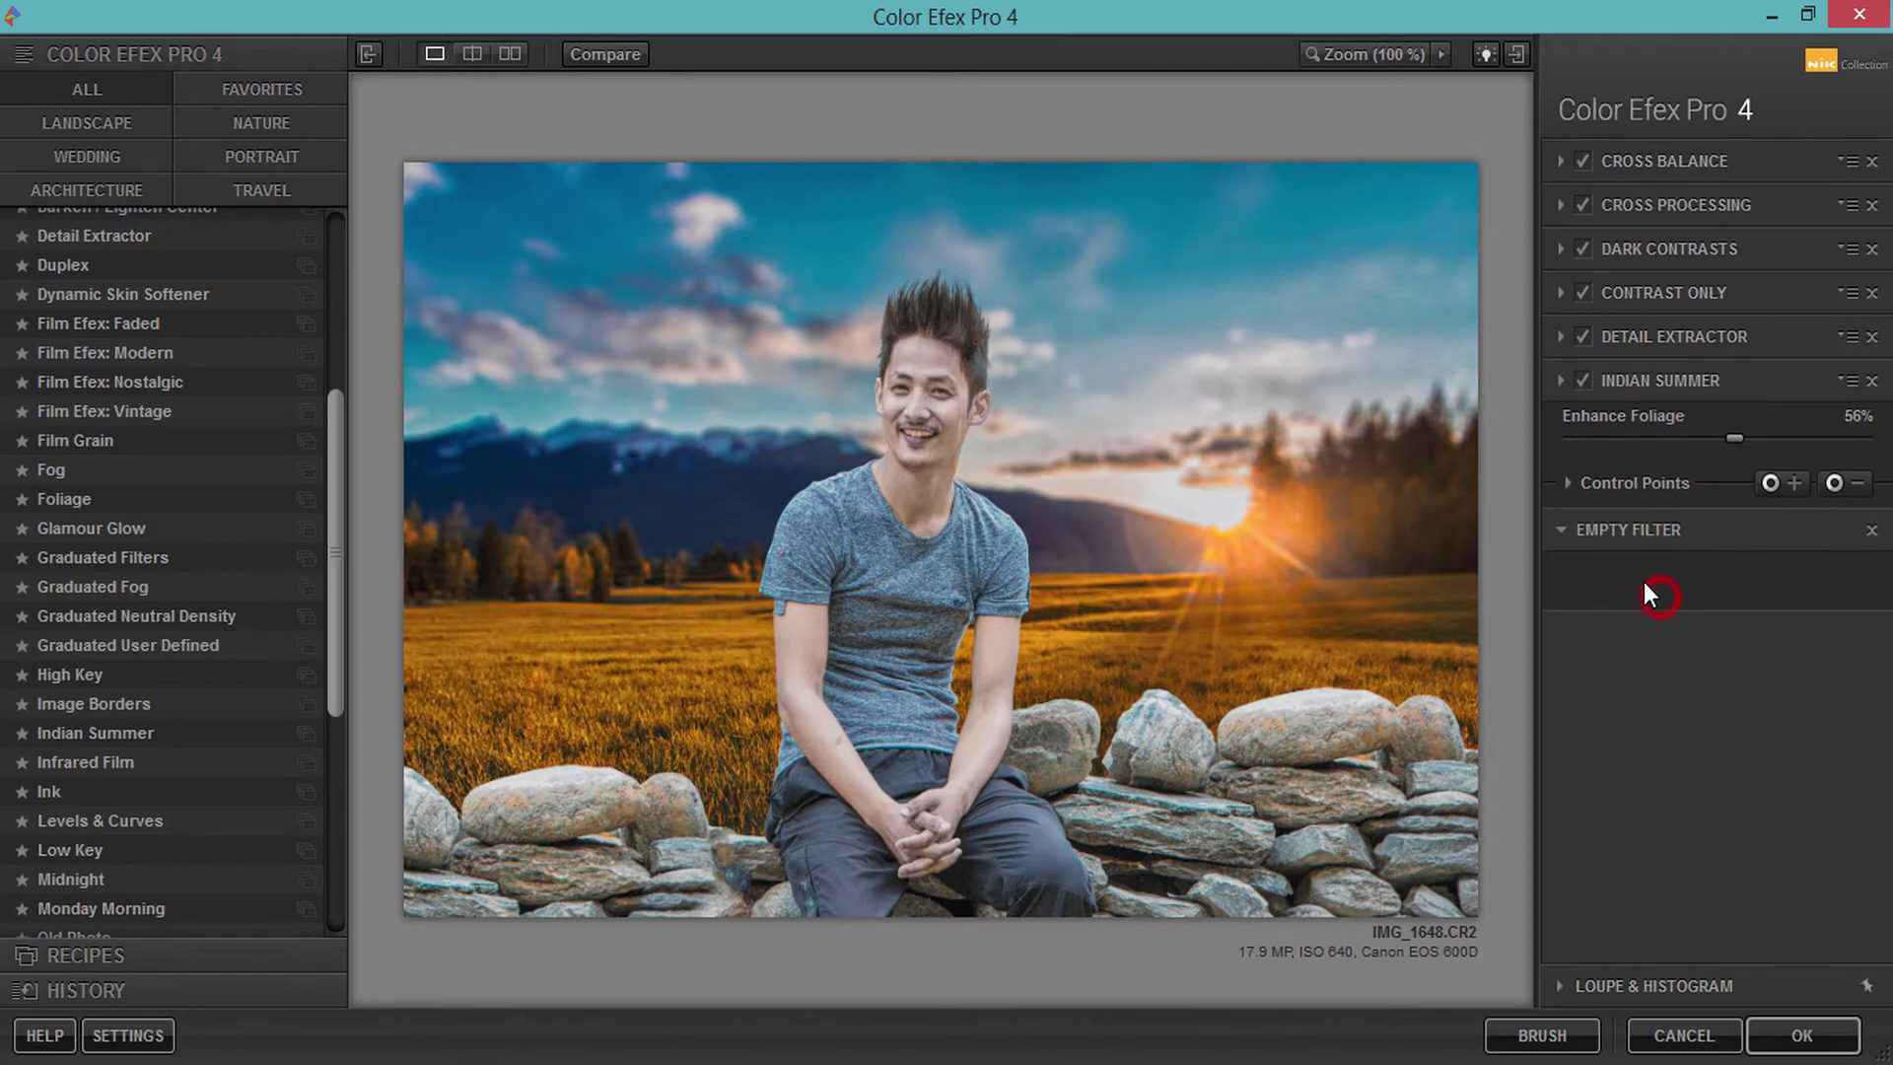
pyautogui.scroll(-2, 182, 621)
pyautogui.scroll(-1, 198, 778)
pyautogui.scroll(-1, 168, 819)
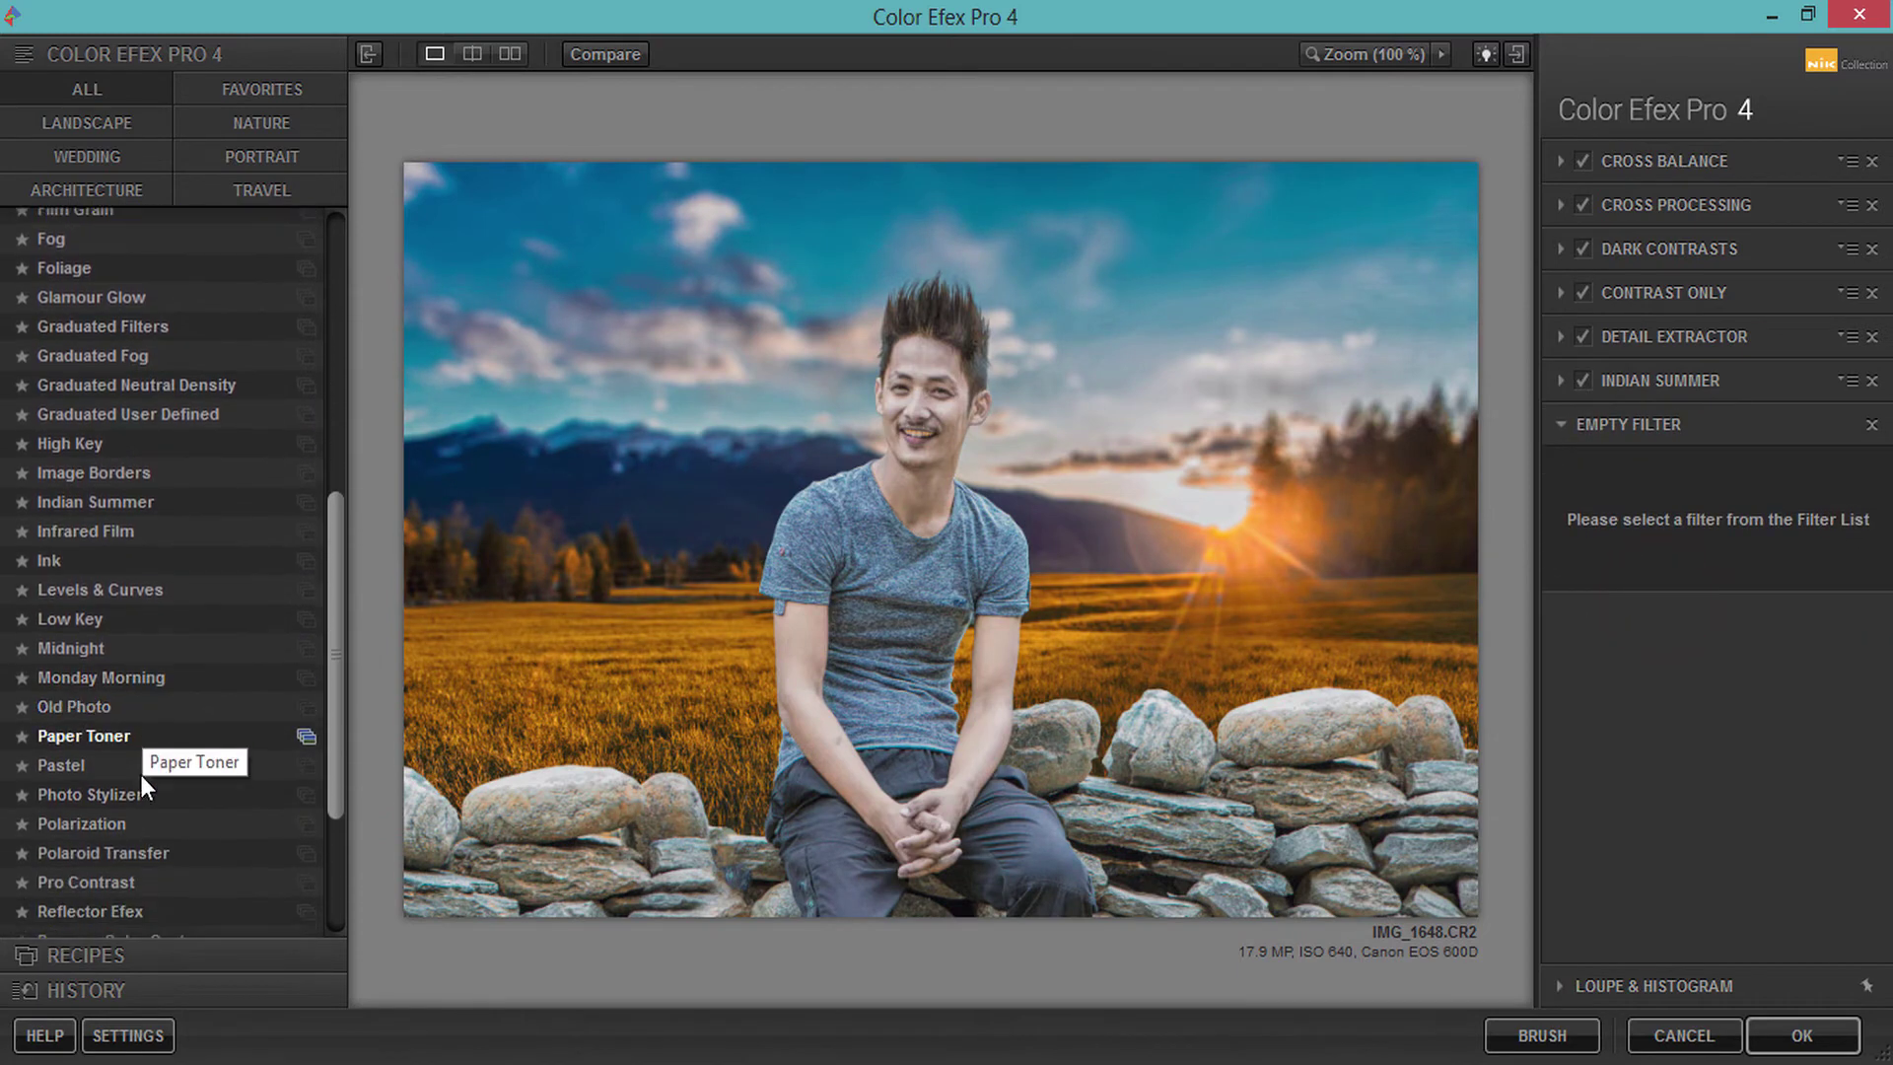
pyautogui.scroll(-2, 145, 769)
pyautogui.scroll(-1, 152, 558)
pyautogui.scroll(-2, 152, 558)
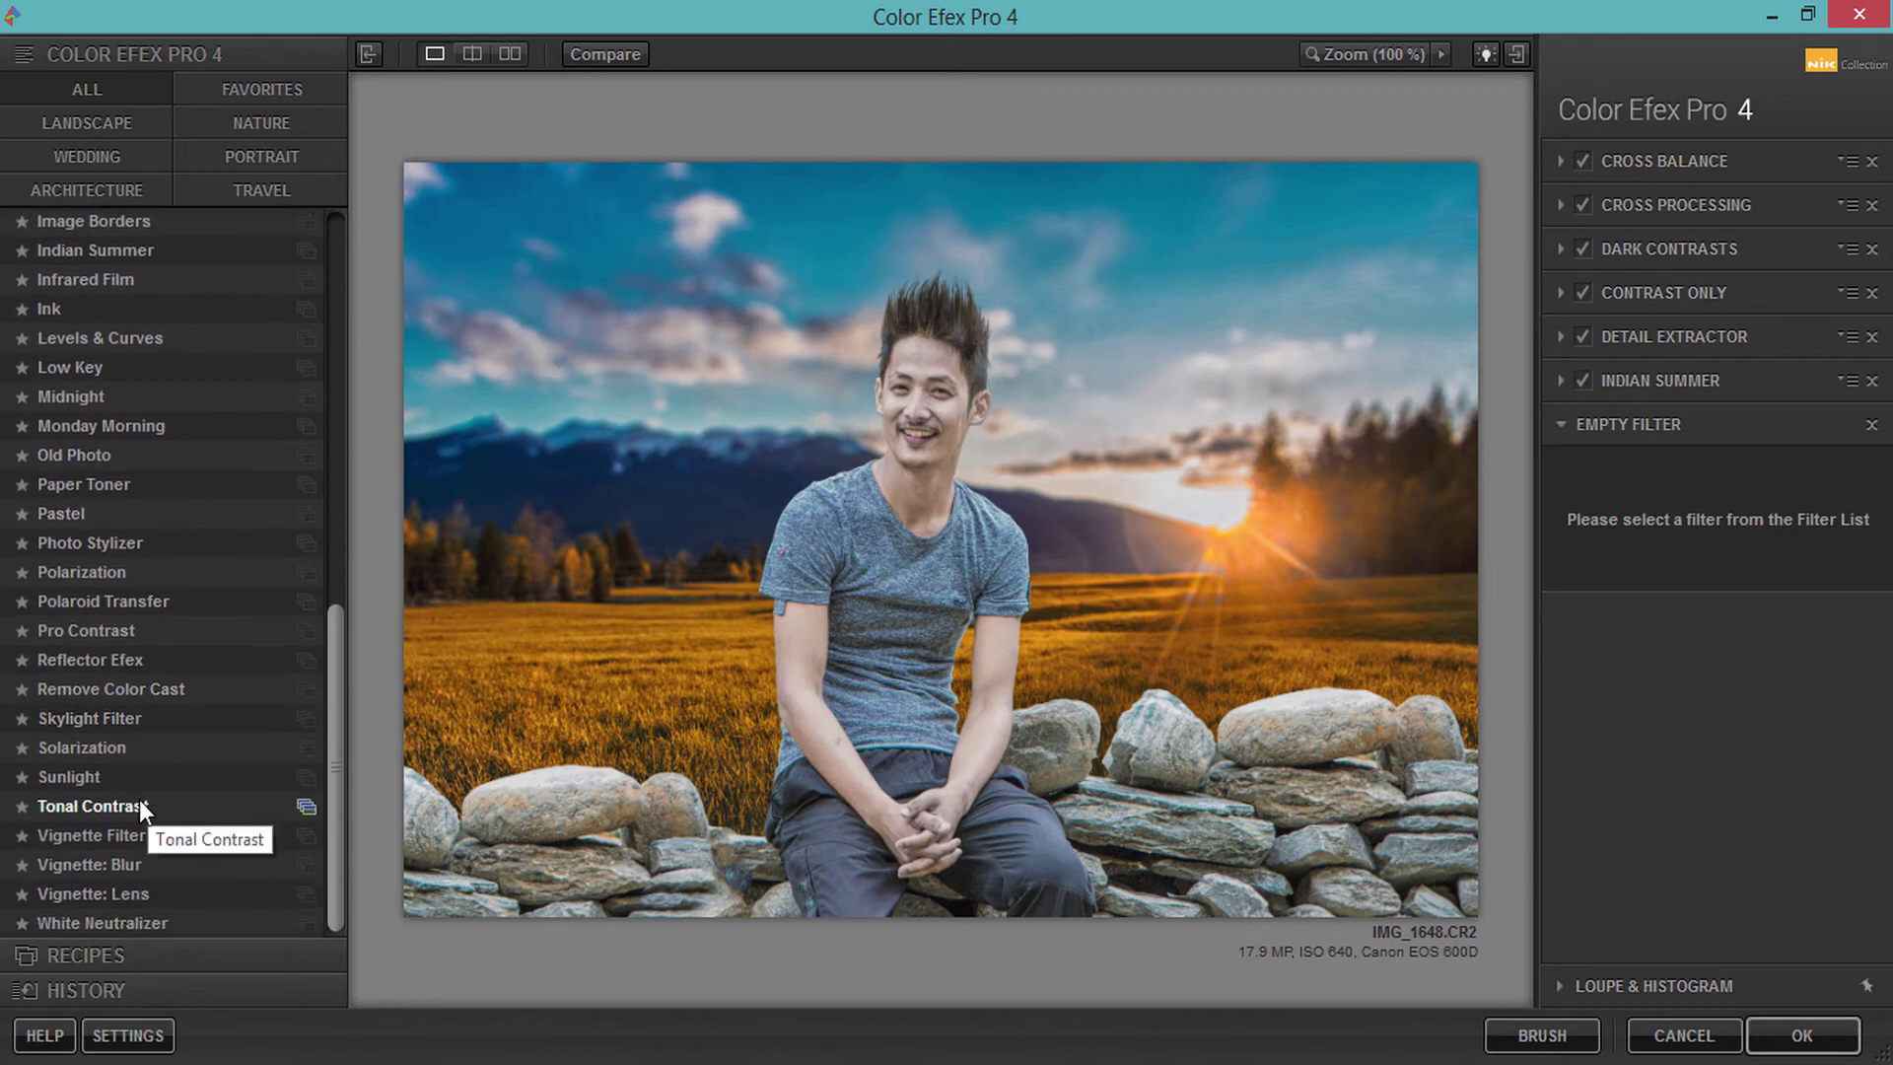
pyautogui.scroll(1, 139, 801)
pyautogui.scroll(3, 110, 474)
pyautogui.click(102, 331)
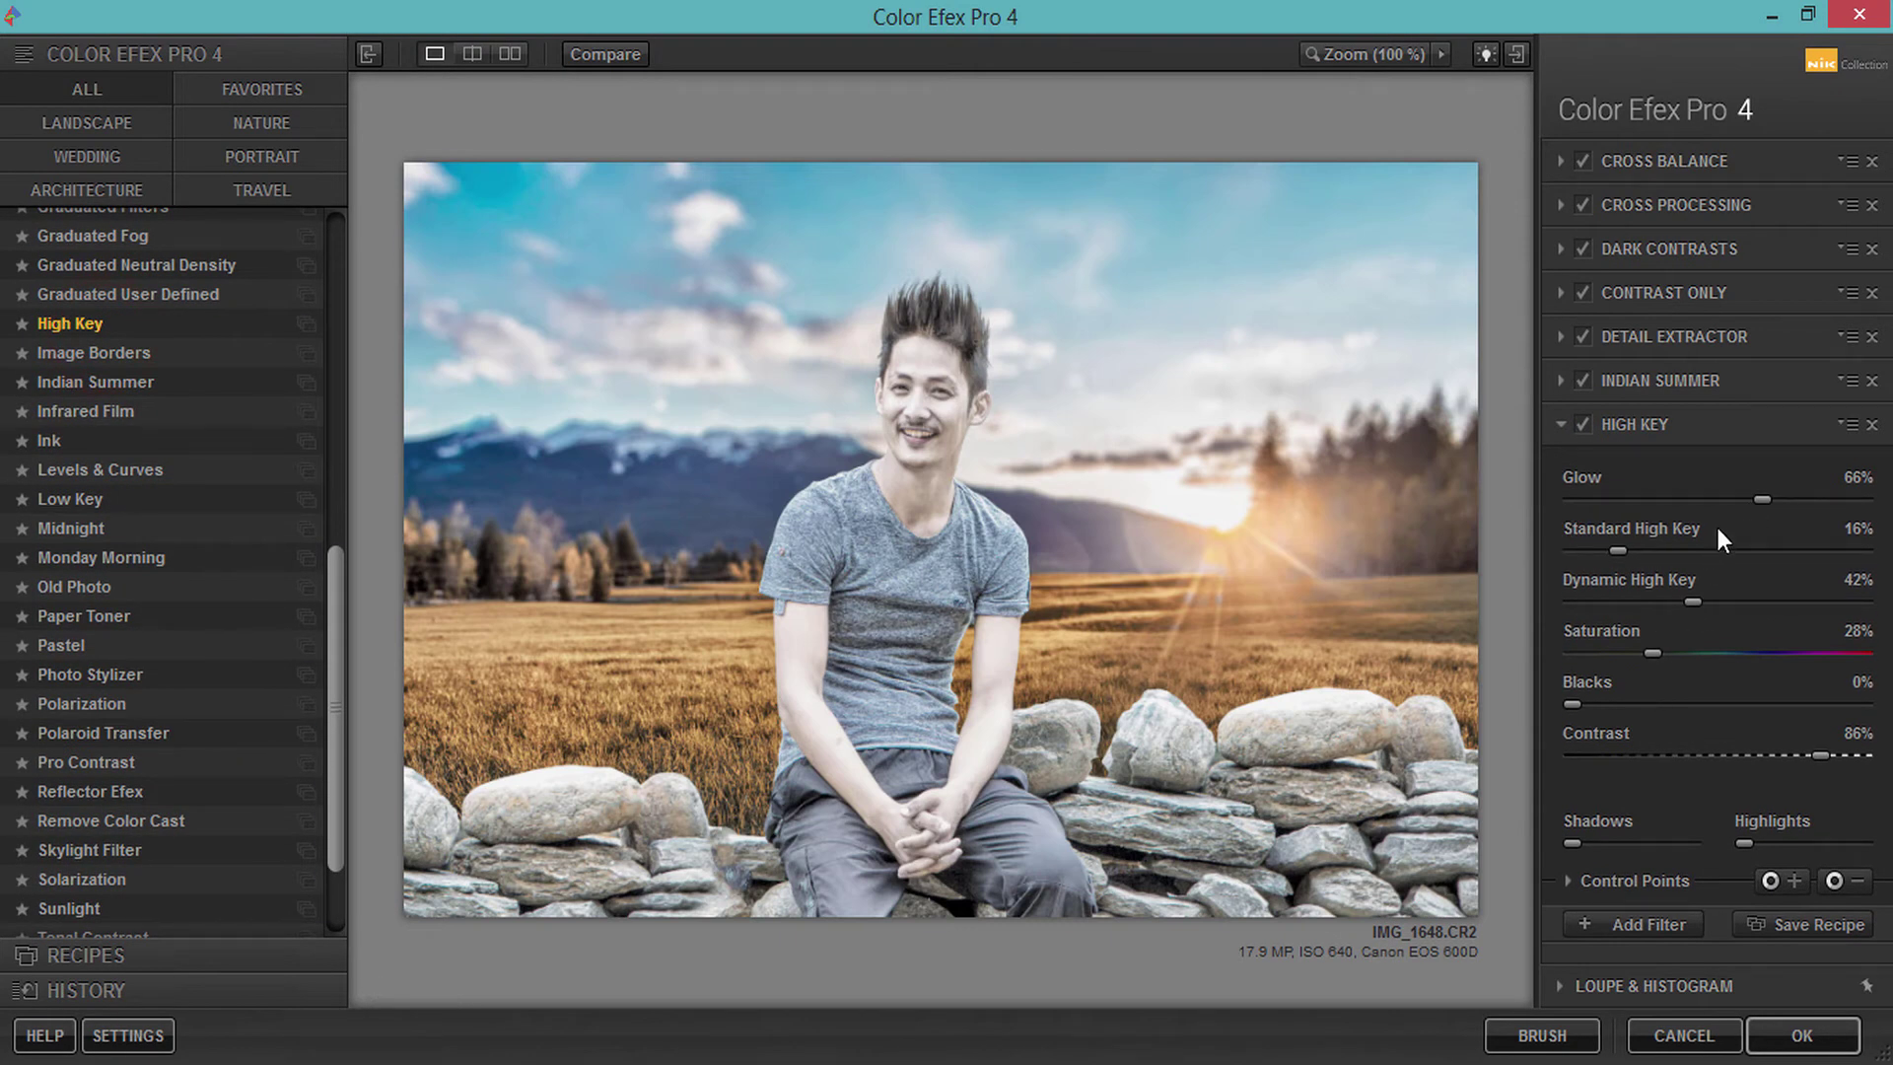
# - Set High Key to Glow 51%, Blacks 12%, Saturation 93% and opacity 34%
pyautogui.moveTo(1765, 495); pyautogui.dragTo(1631, 503)
pyautogui.moveTo(1694, 702); pyautogui.dragTo(1619, 706)
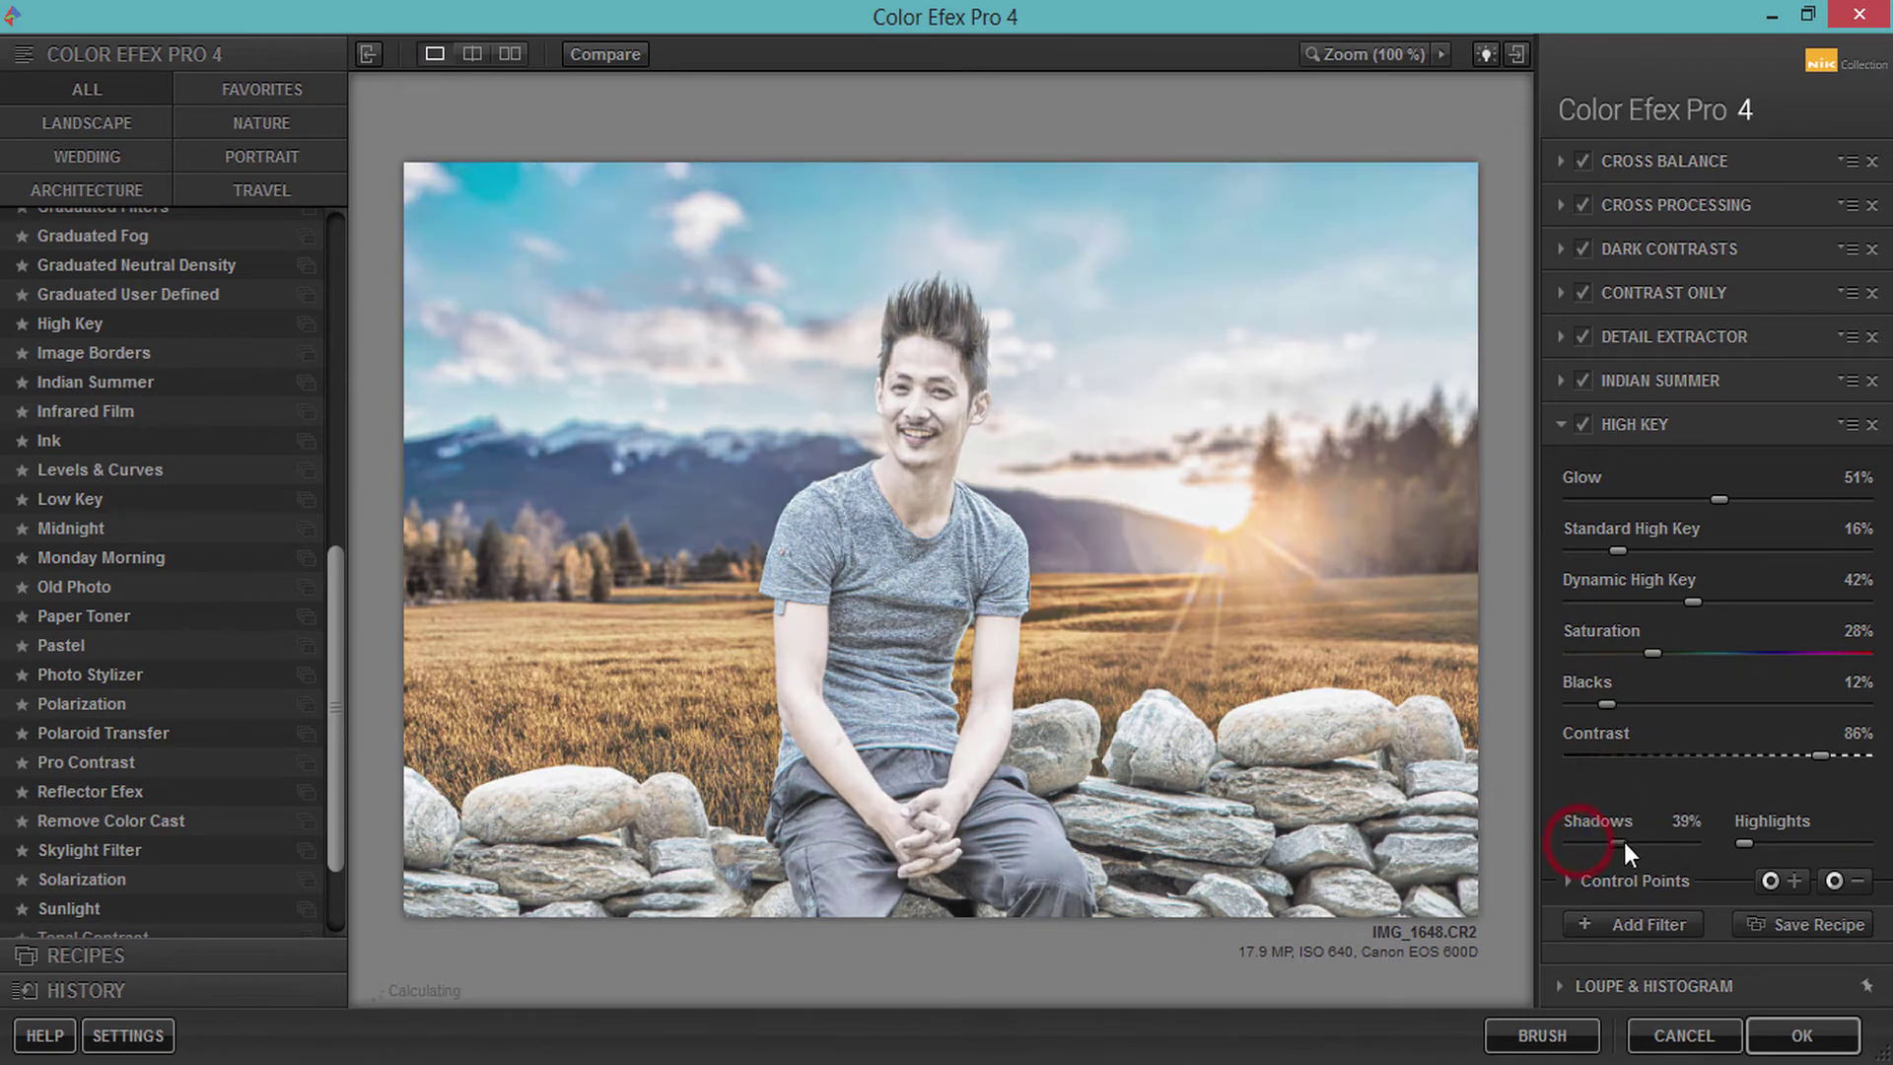
pyautogui.moveTo(1624, 842); pyautogui.dragTo(1617, 840)
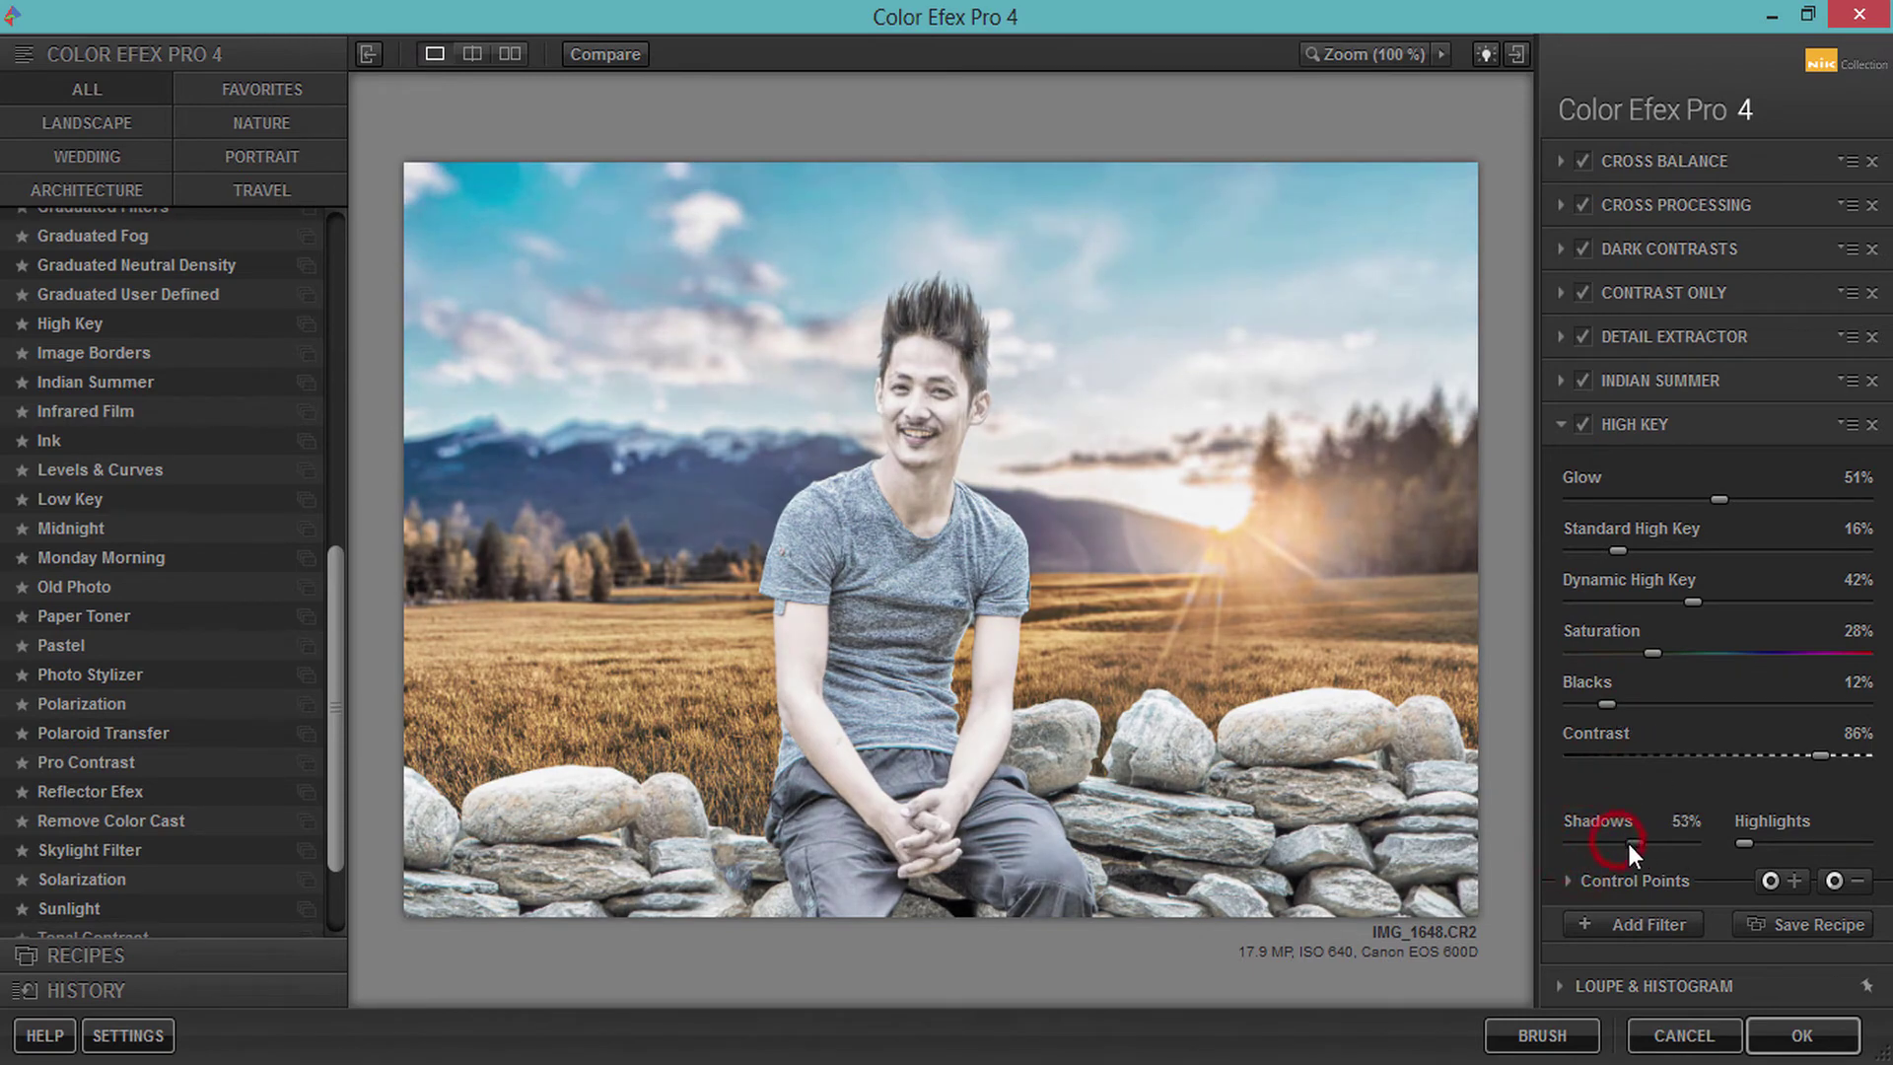
pyautogui.click(1560, 880)
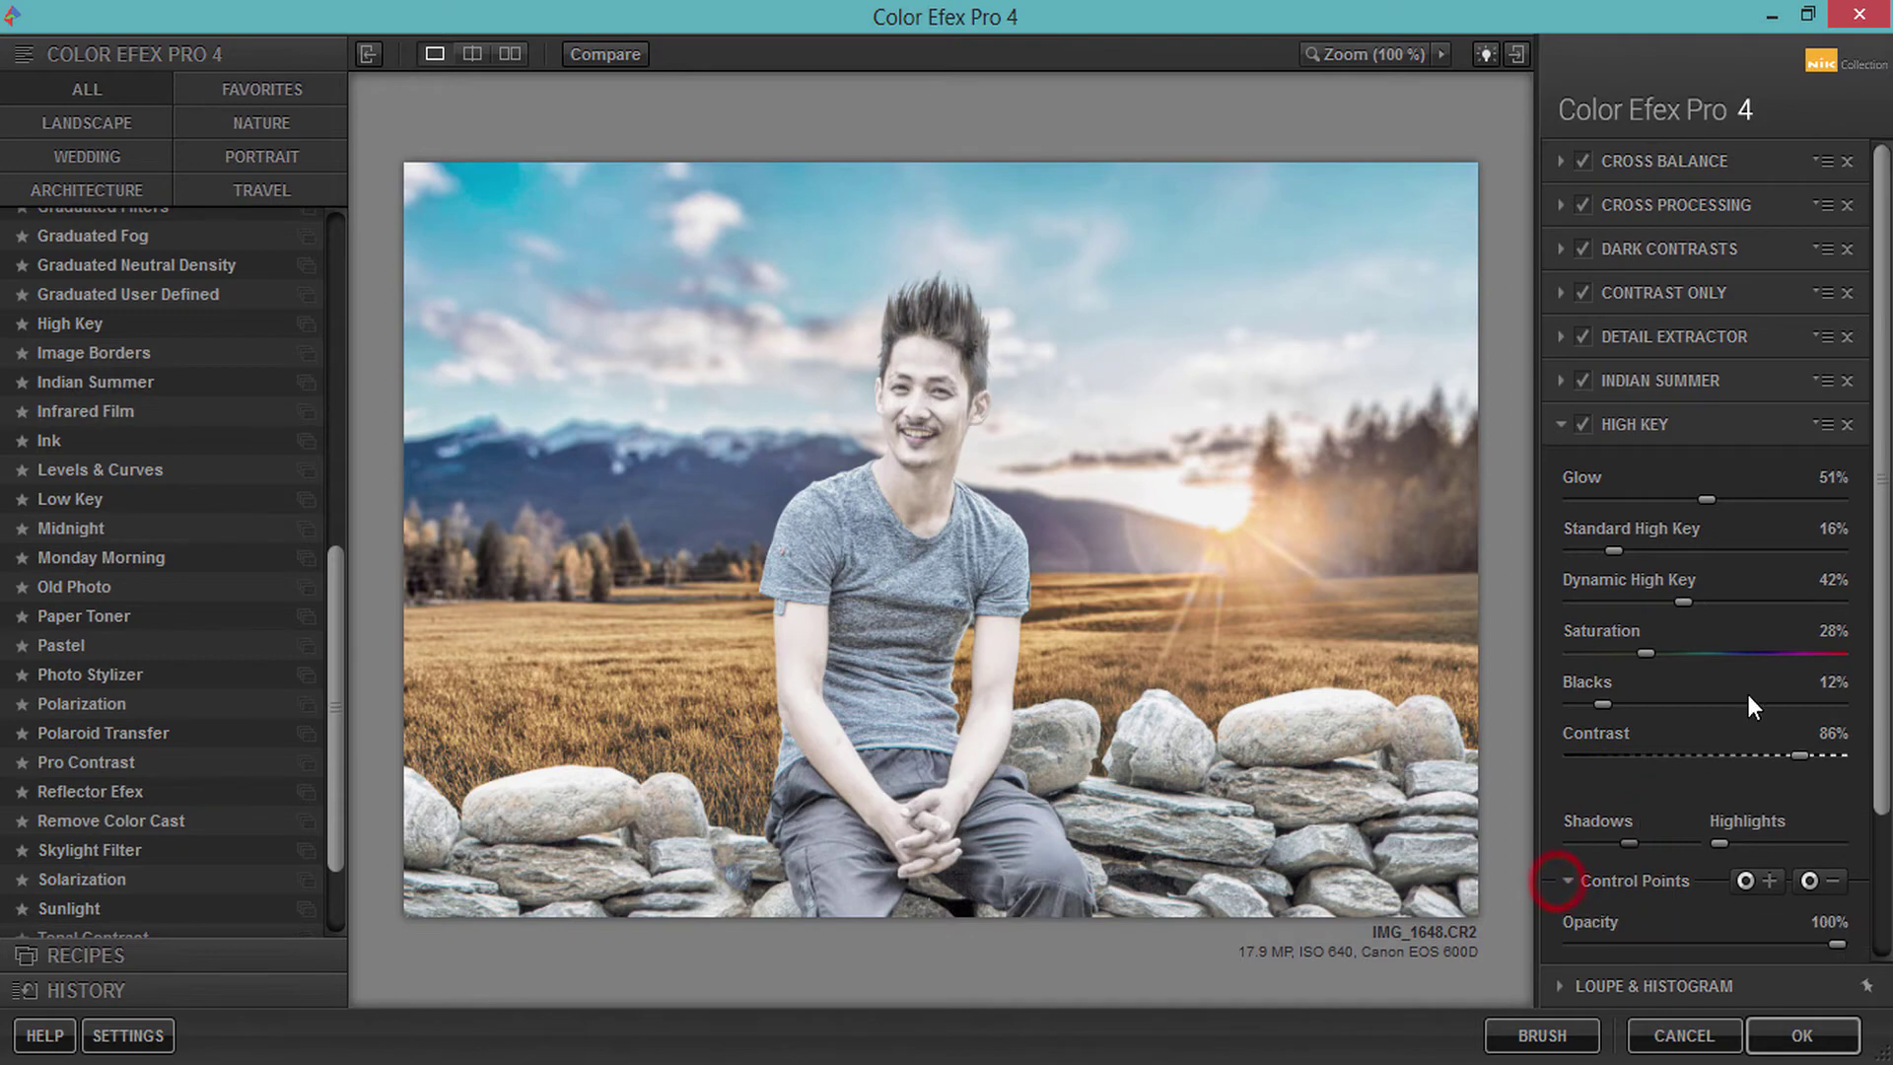
pyautogui.moveTo(1838, 810); pyautogui.dragTo(1652, 814)
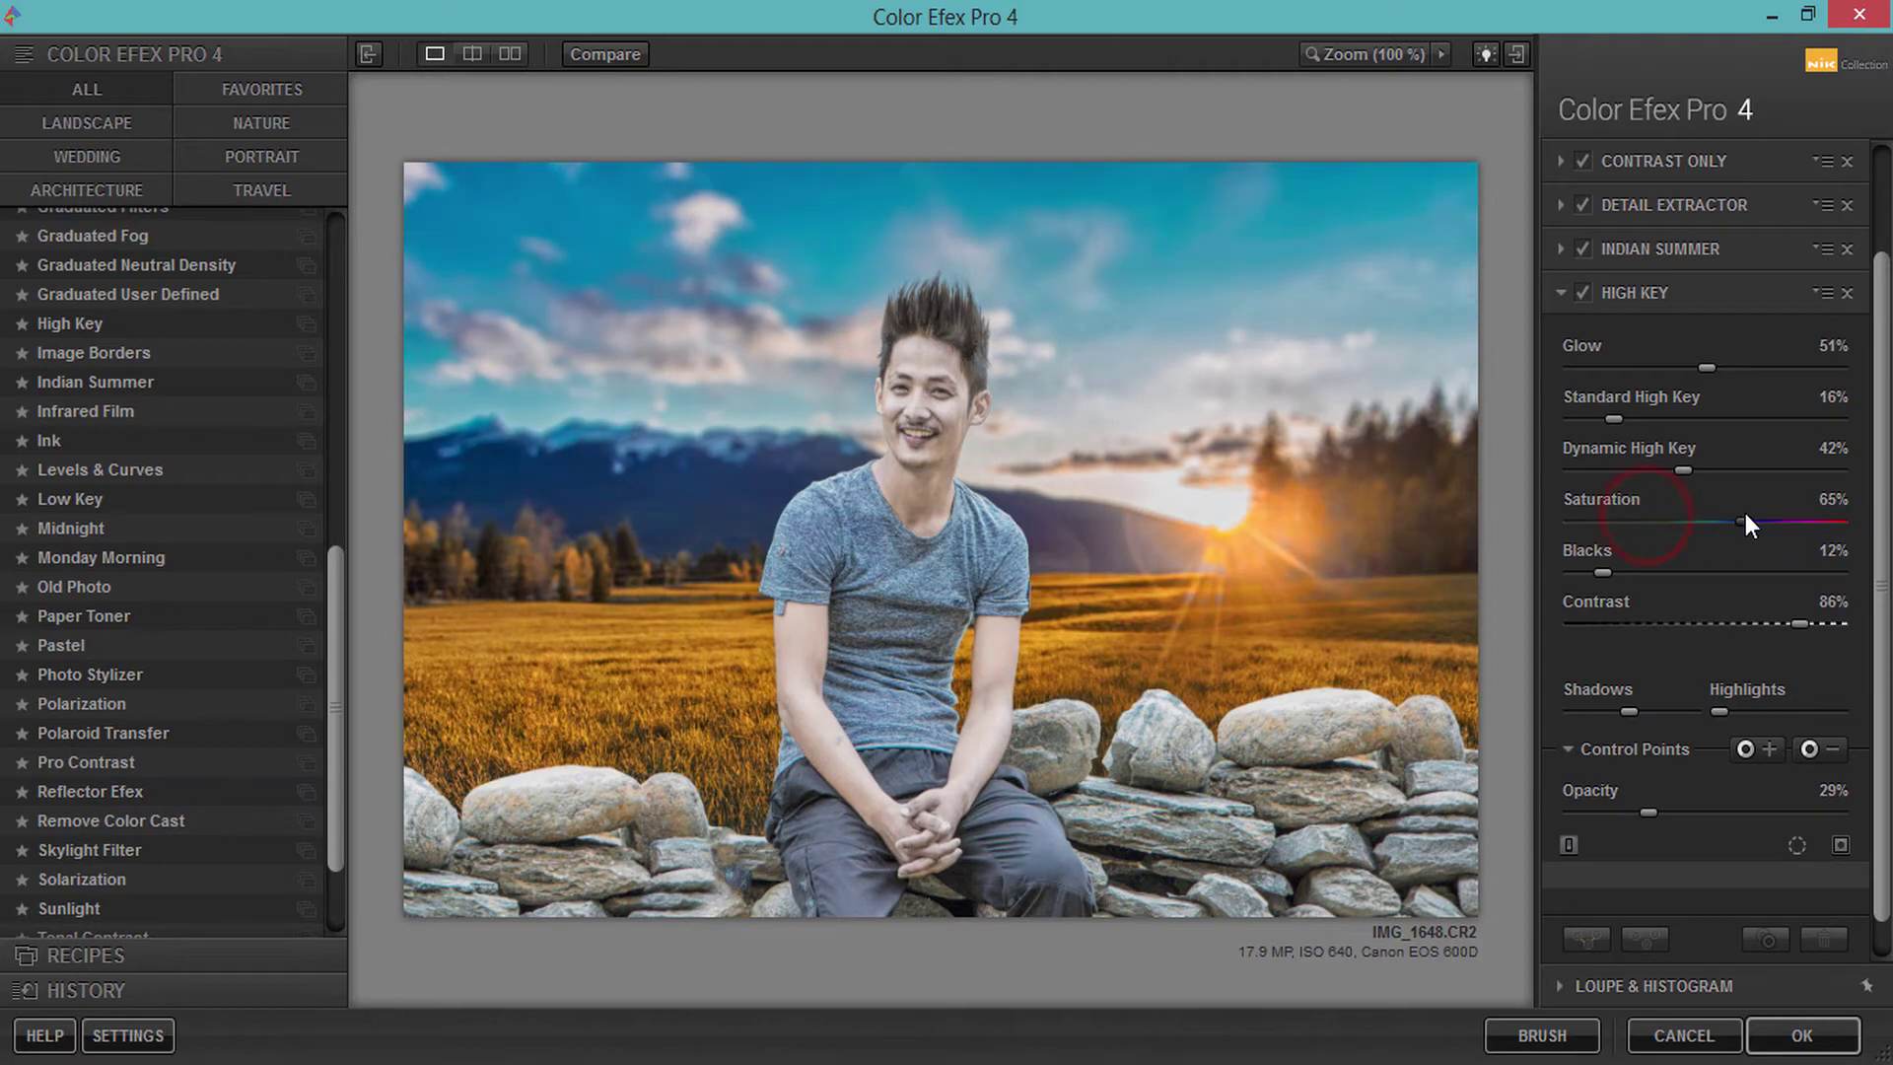
pyautogui.scroll(-1, 1731, 550)
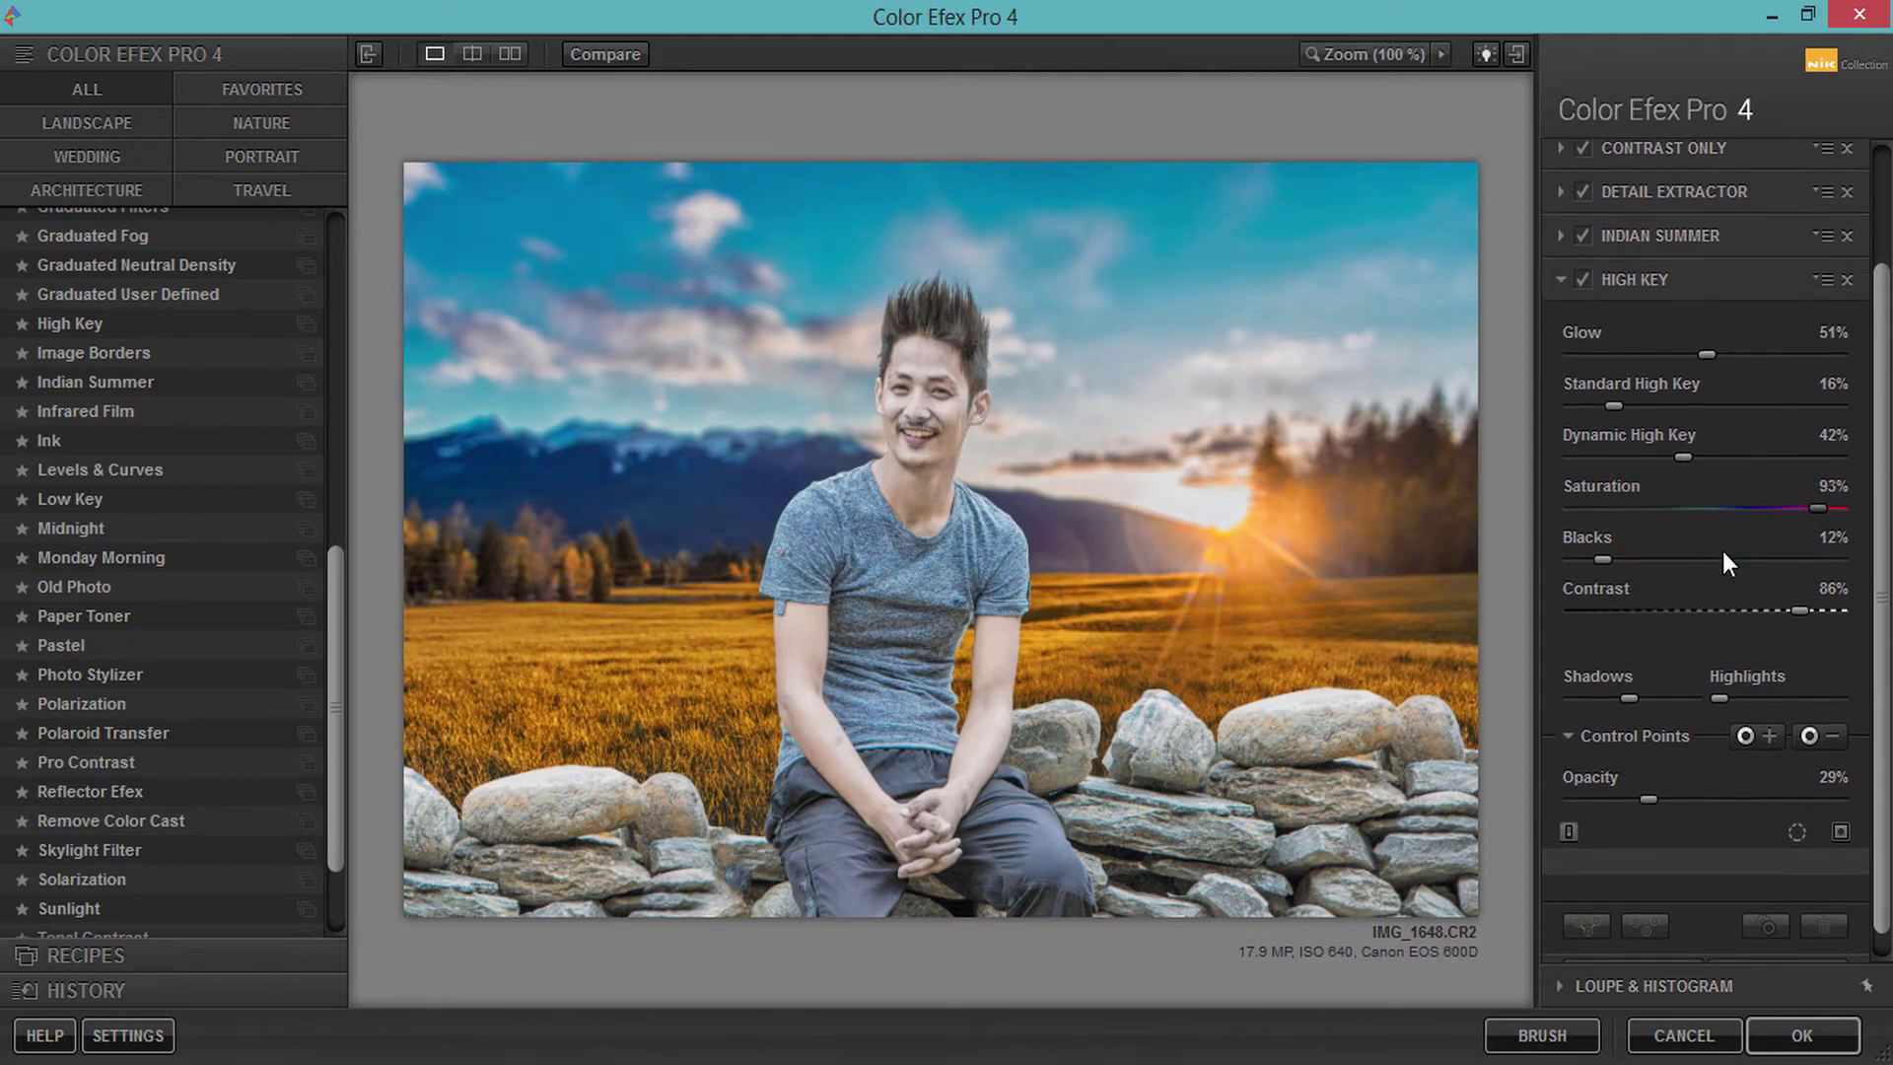
pyautogui.moveTo(1646, 769)
pyautogui.mouseDown()
pyautogui.moveTo(1674, 772)
pyautogui.moveTo(1657, 775)
pyautogui.mouseUp()
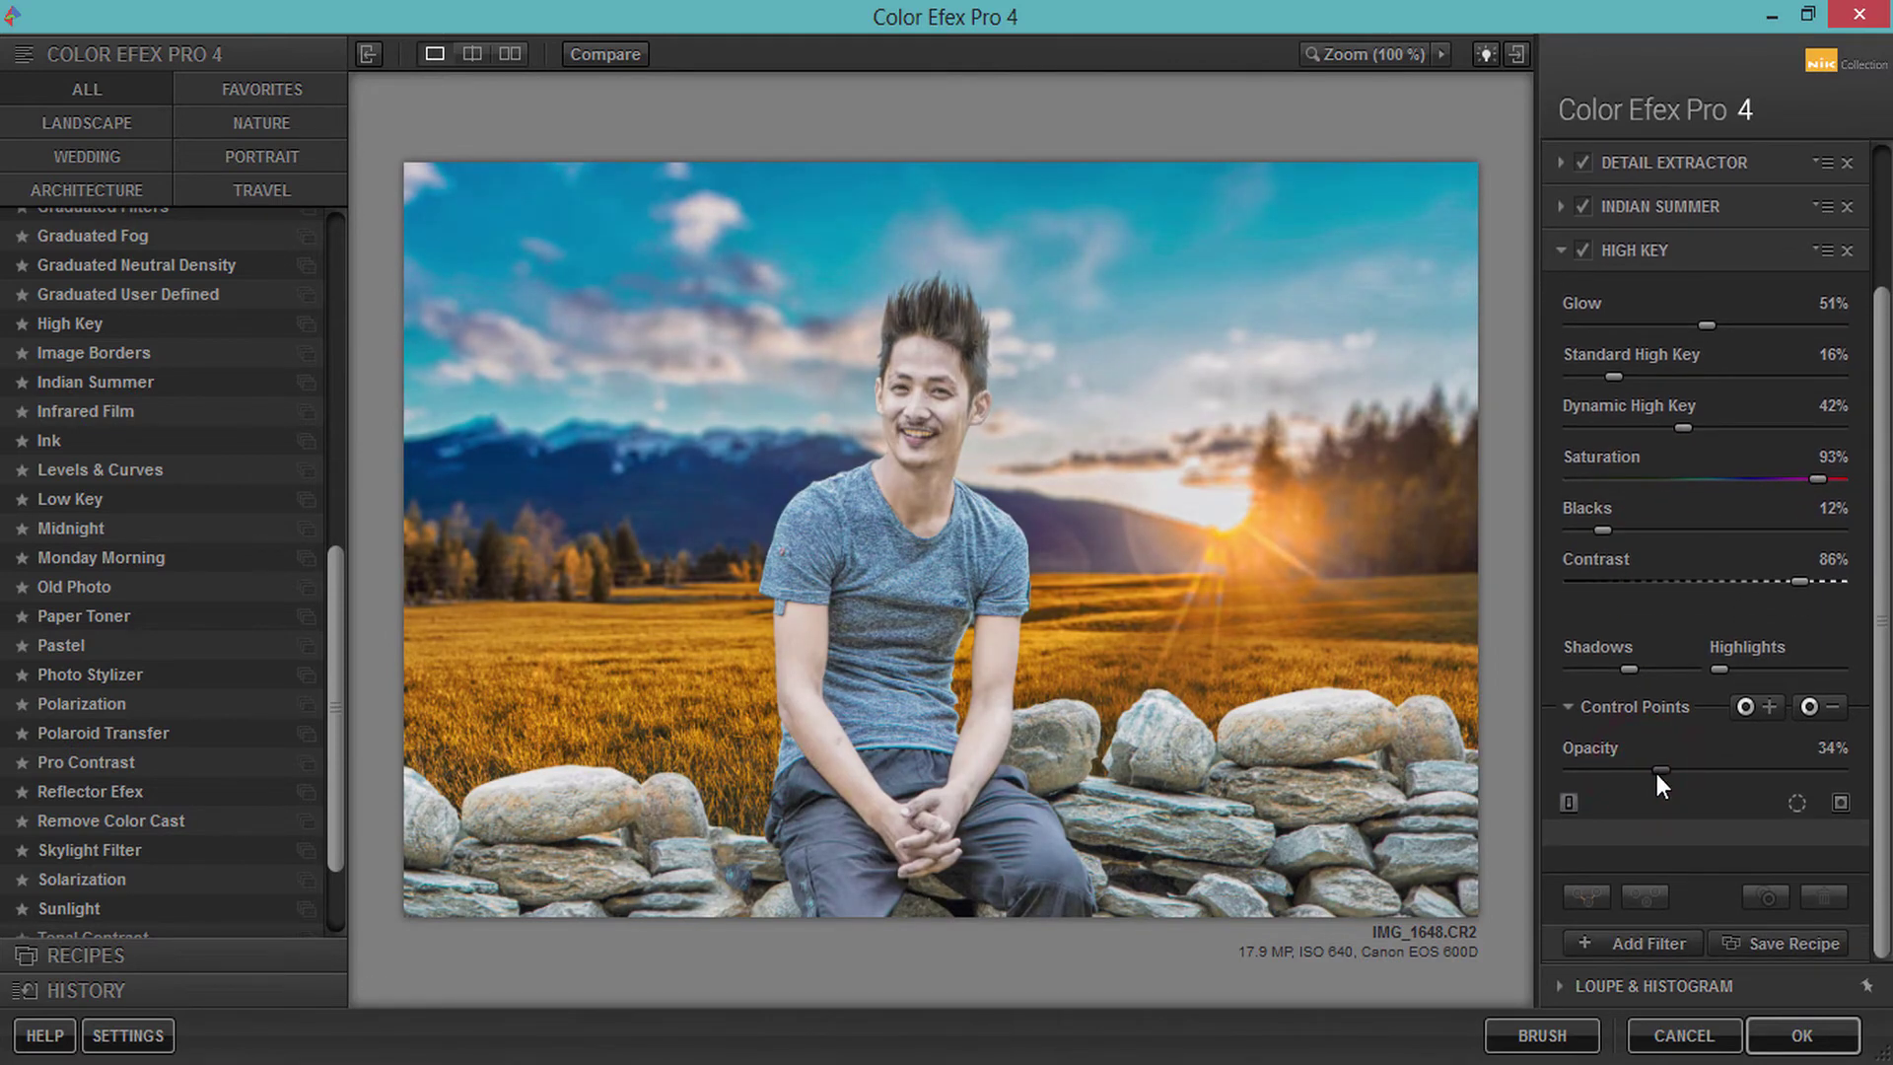
pyautogui.click(1643, 942)
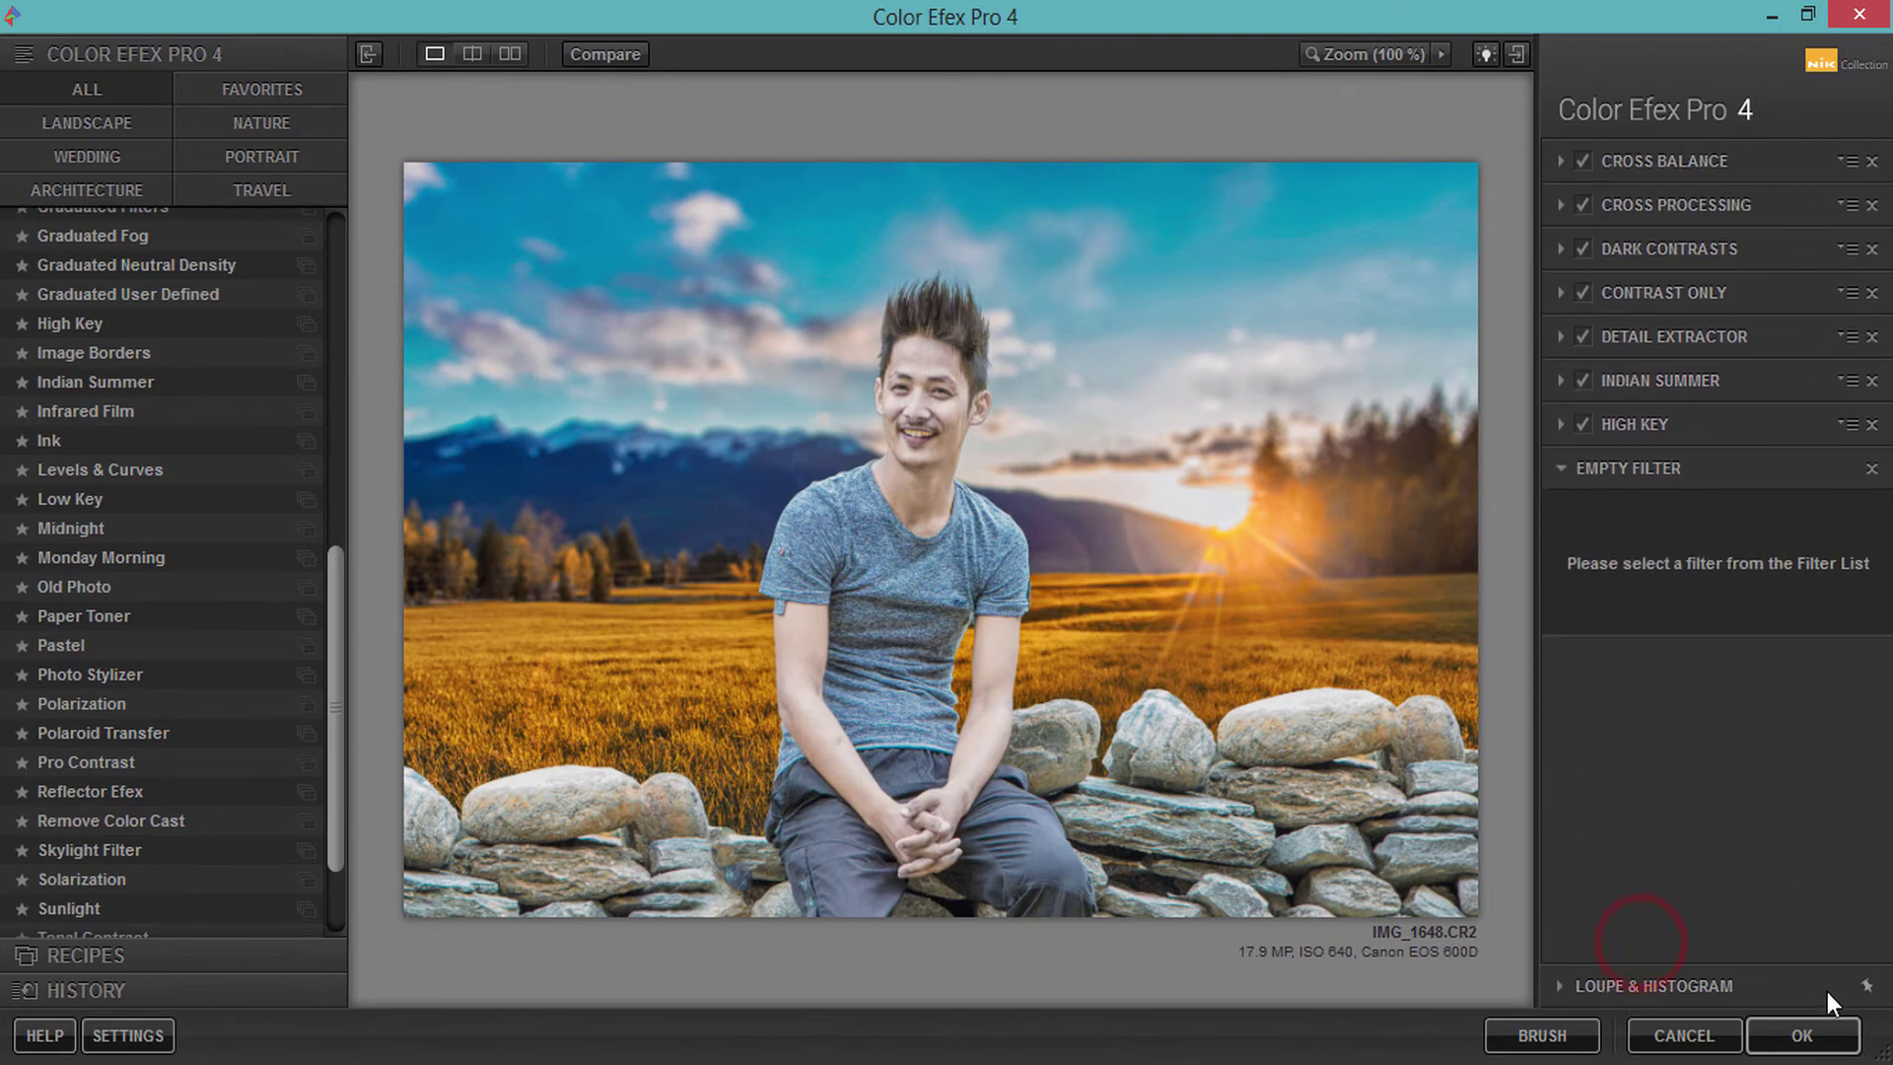
# - Apply the Color Efex Pro 4 stack, giving a golden-meadow top layer in Photoshop
pyautogui.click(1804, 1033)
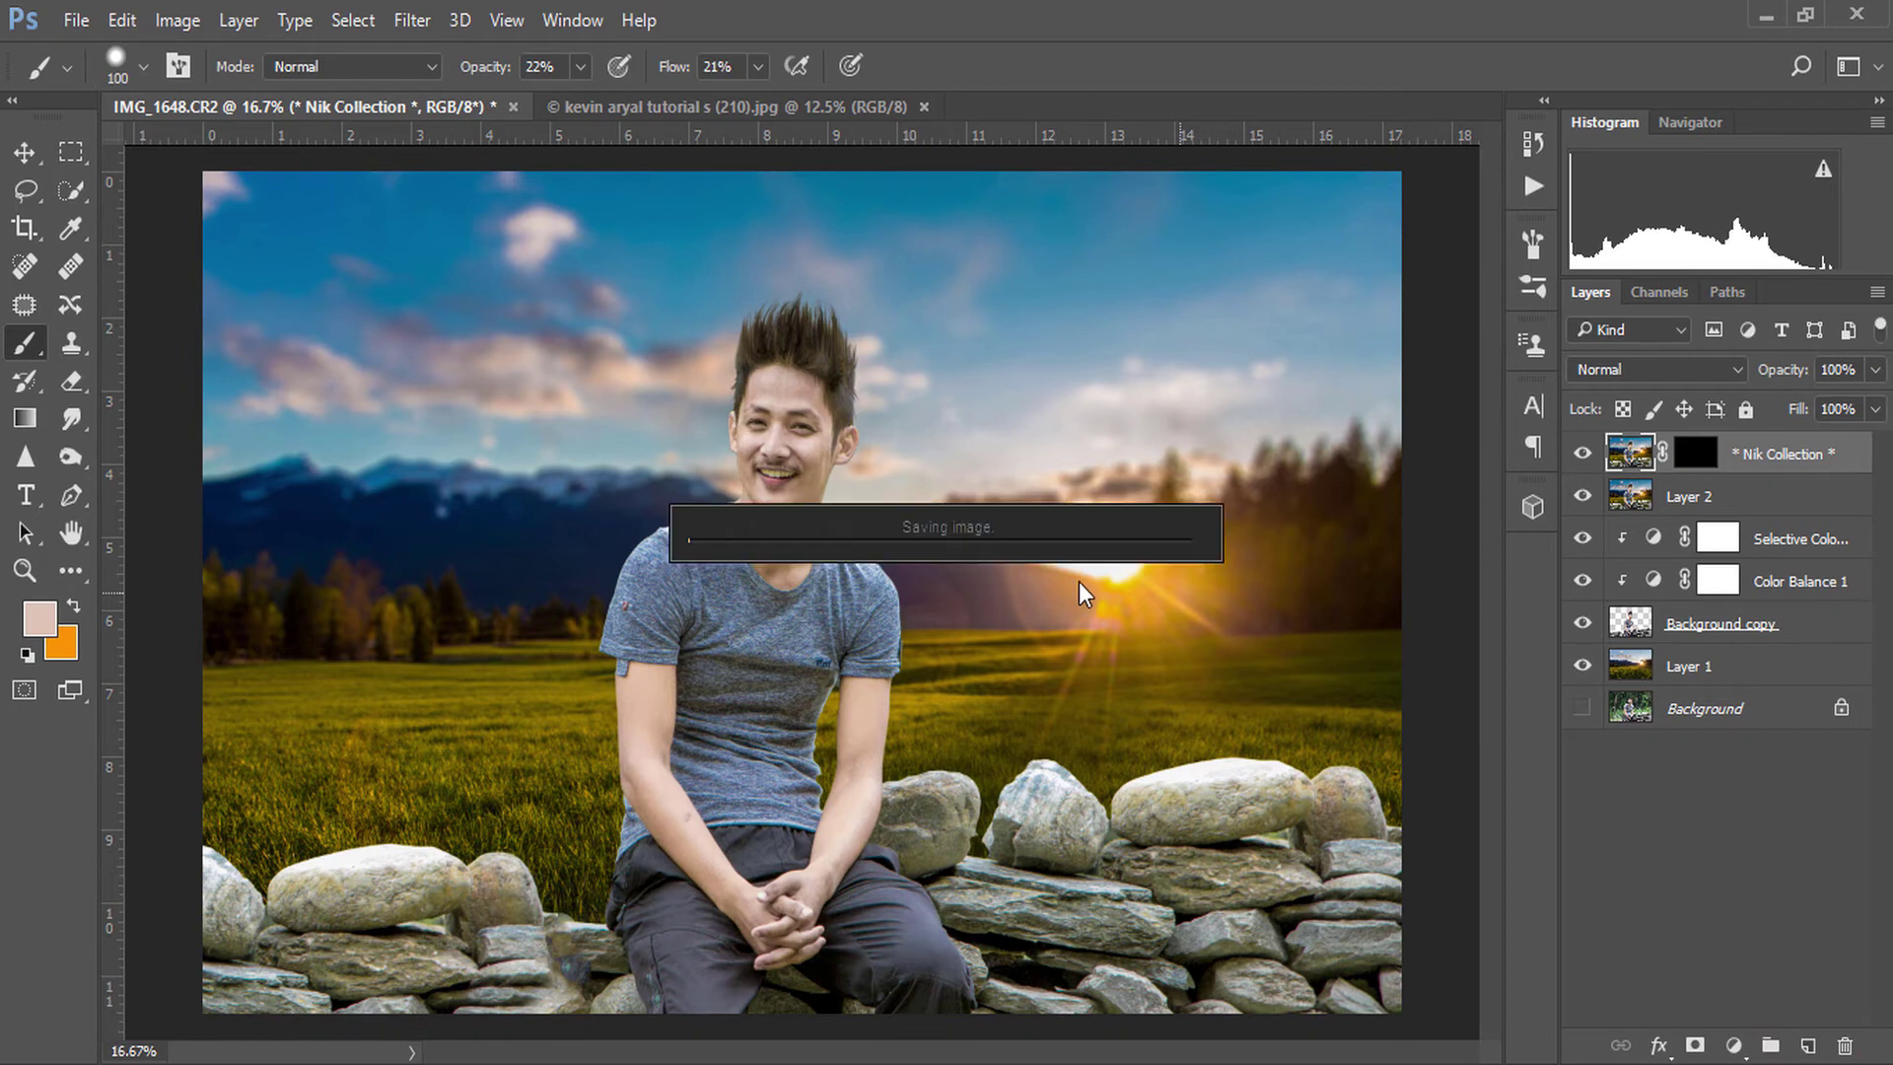
pyautogui.click(999, 74)
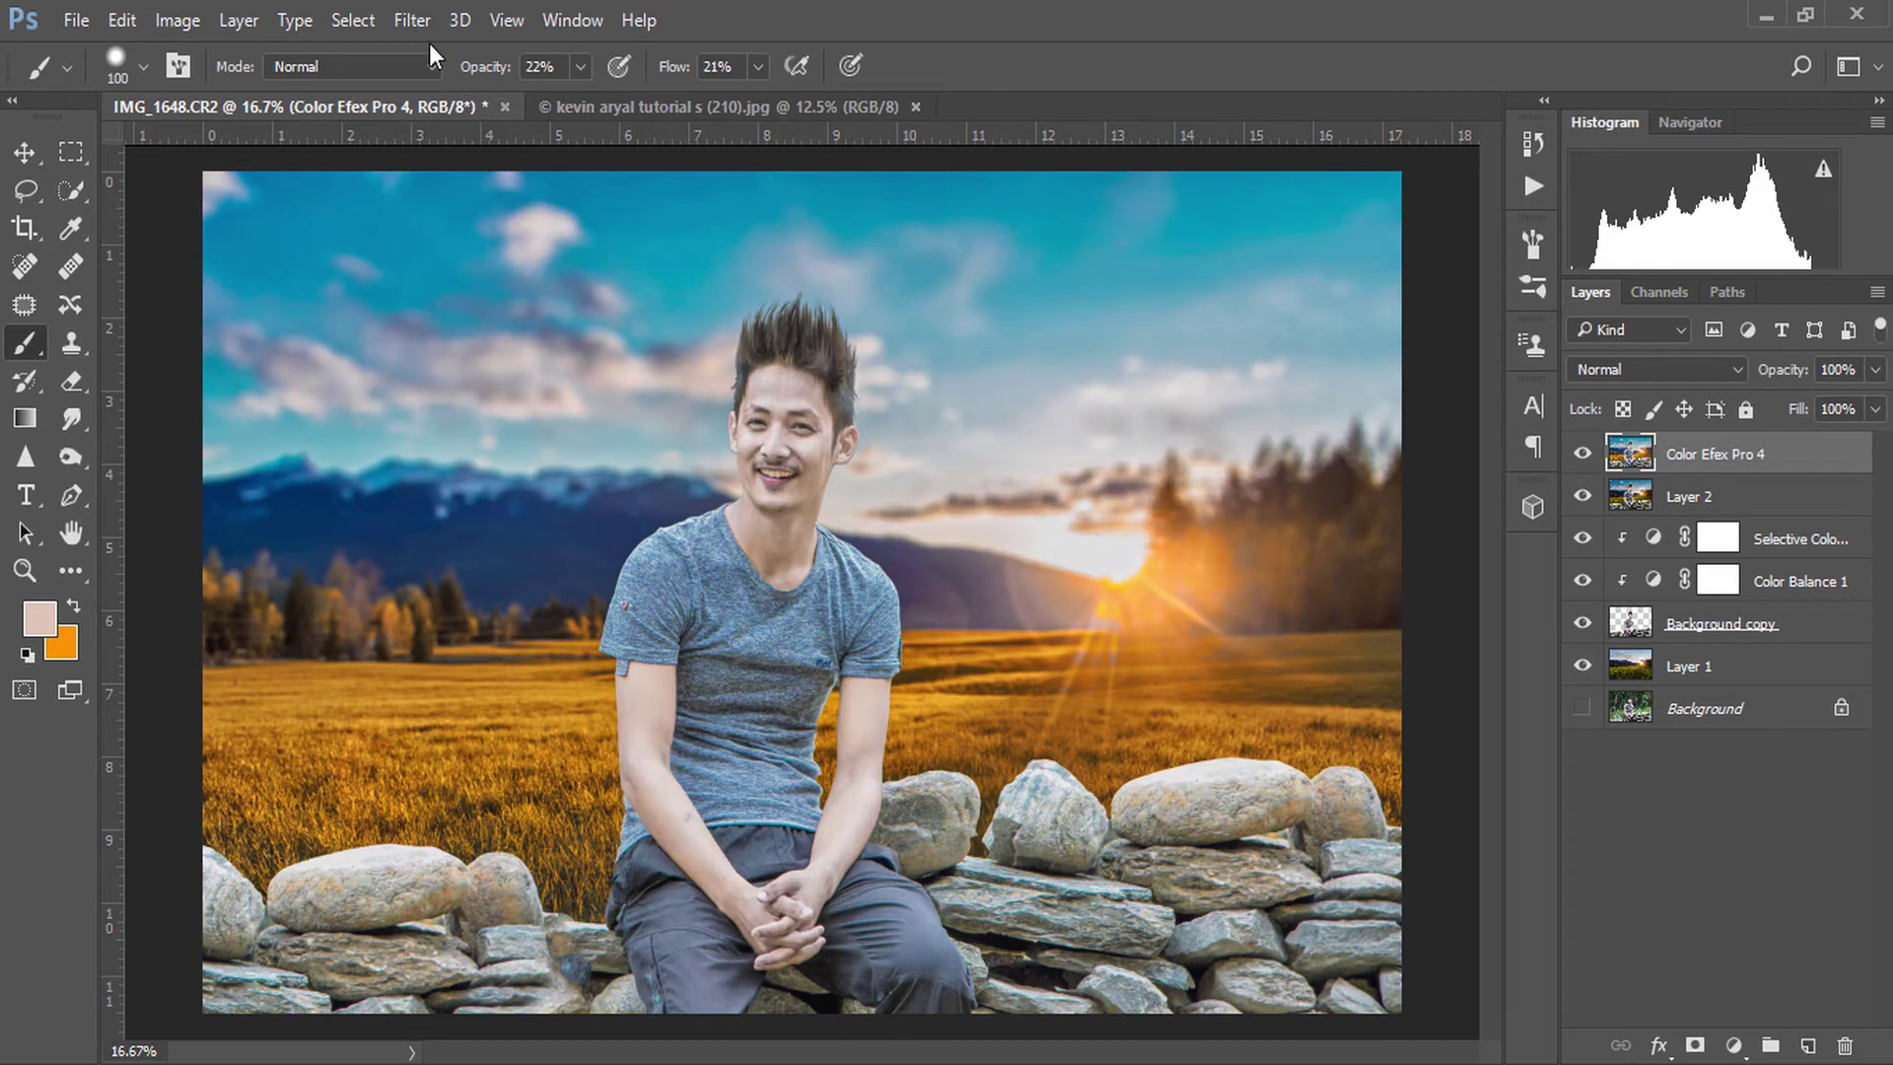
pyautogui.click(419, 19)
# - Launch the Camera Raw filter and set Highlights -26, Clarity +14, Vibrance +33
pyautogui.click(465, 182)
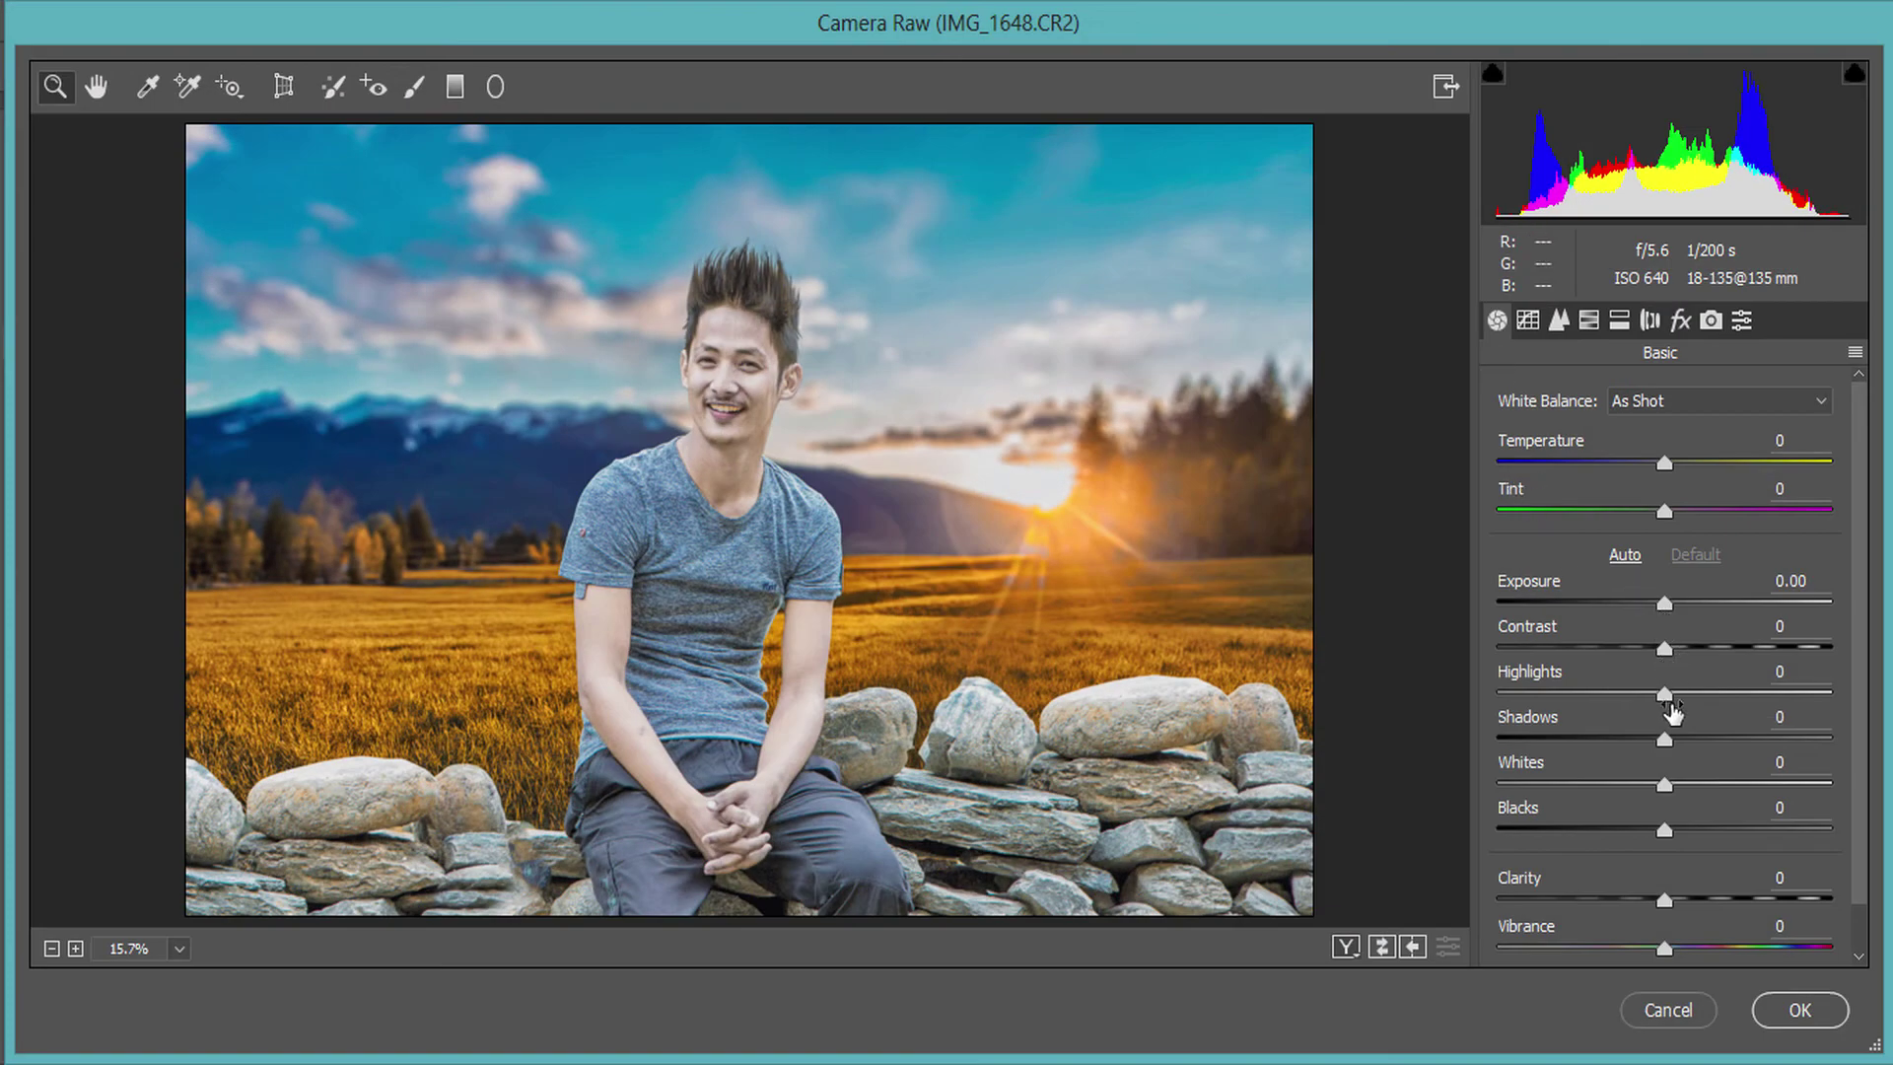
pyautogui.moveTo(1664, 694); pyautogui.dragTo(1621, 695)
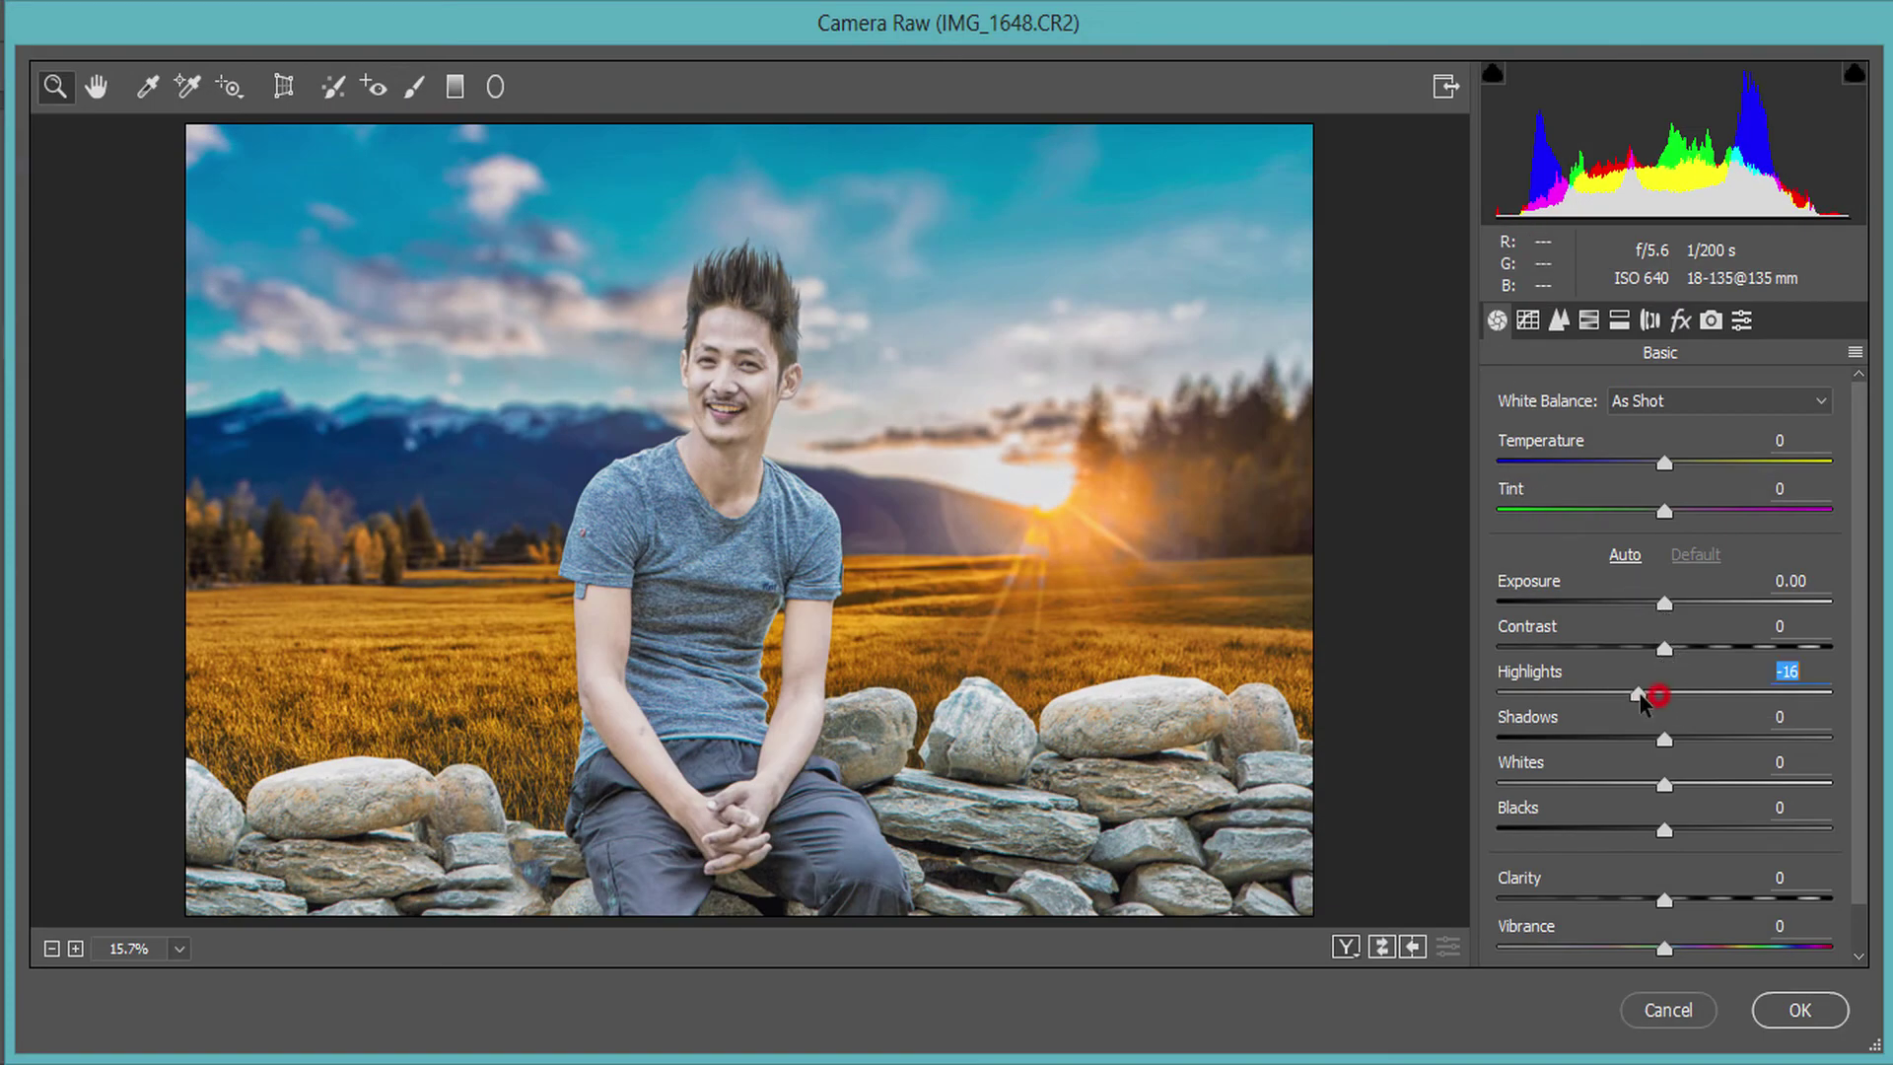
pyautogui.click(1690, 901)
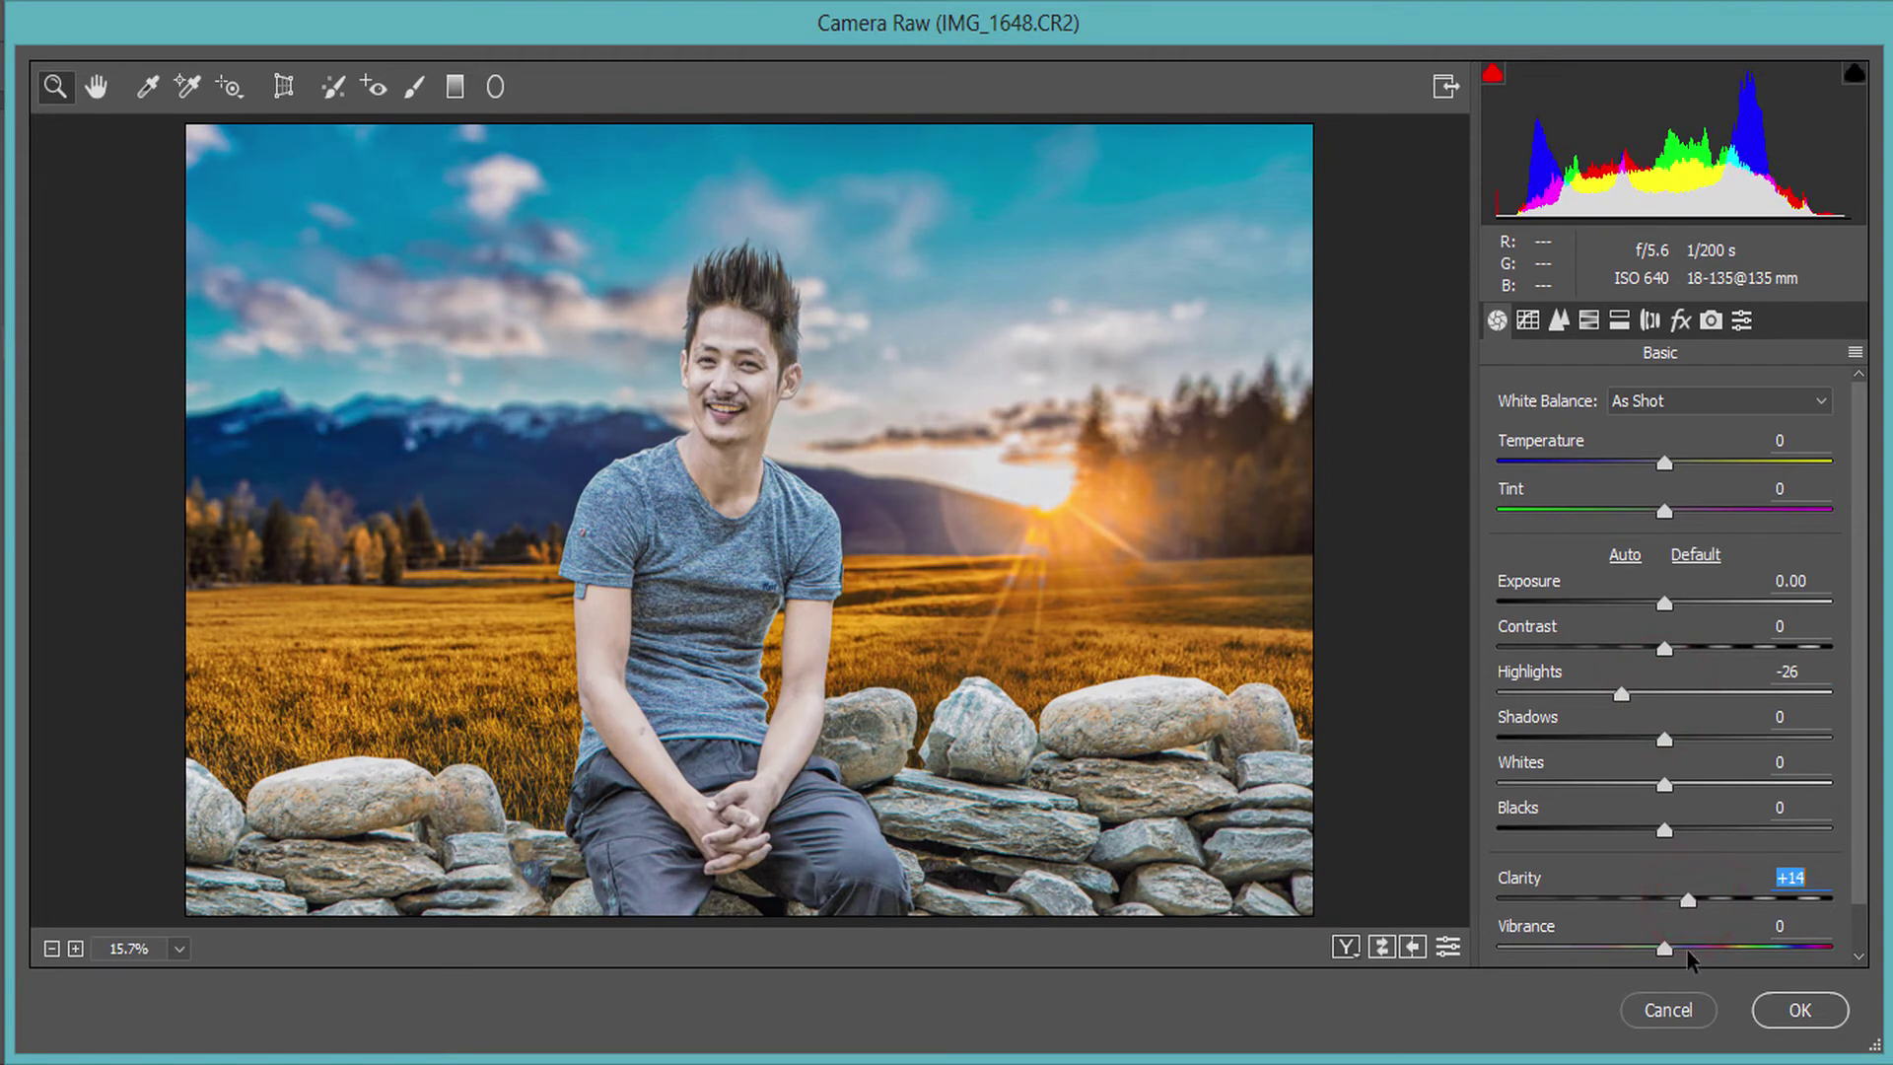
pyautogui.moveTo(1688, 954); pyautogui.dragTo(1720, 953)
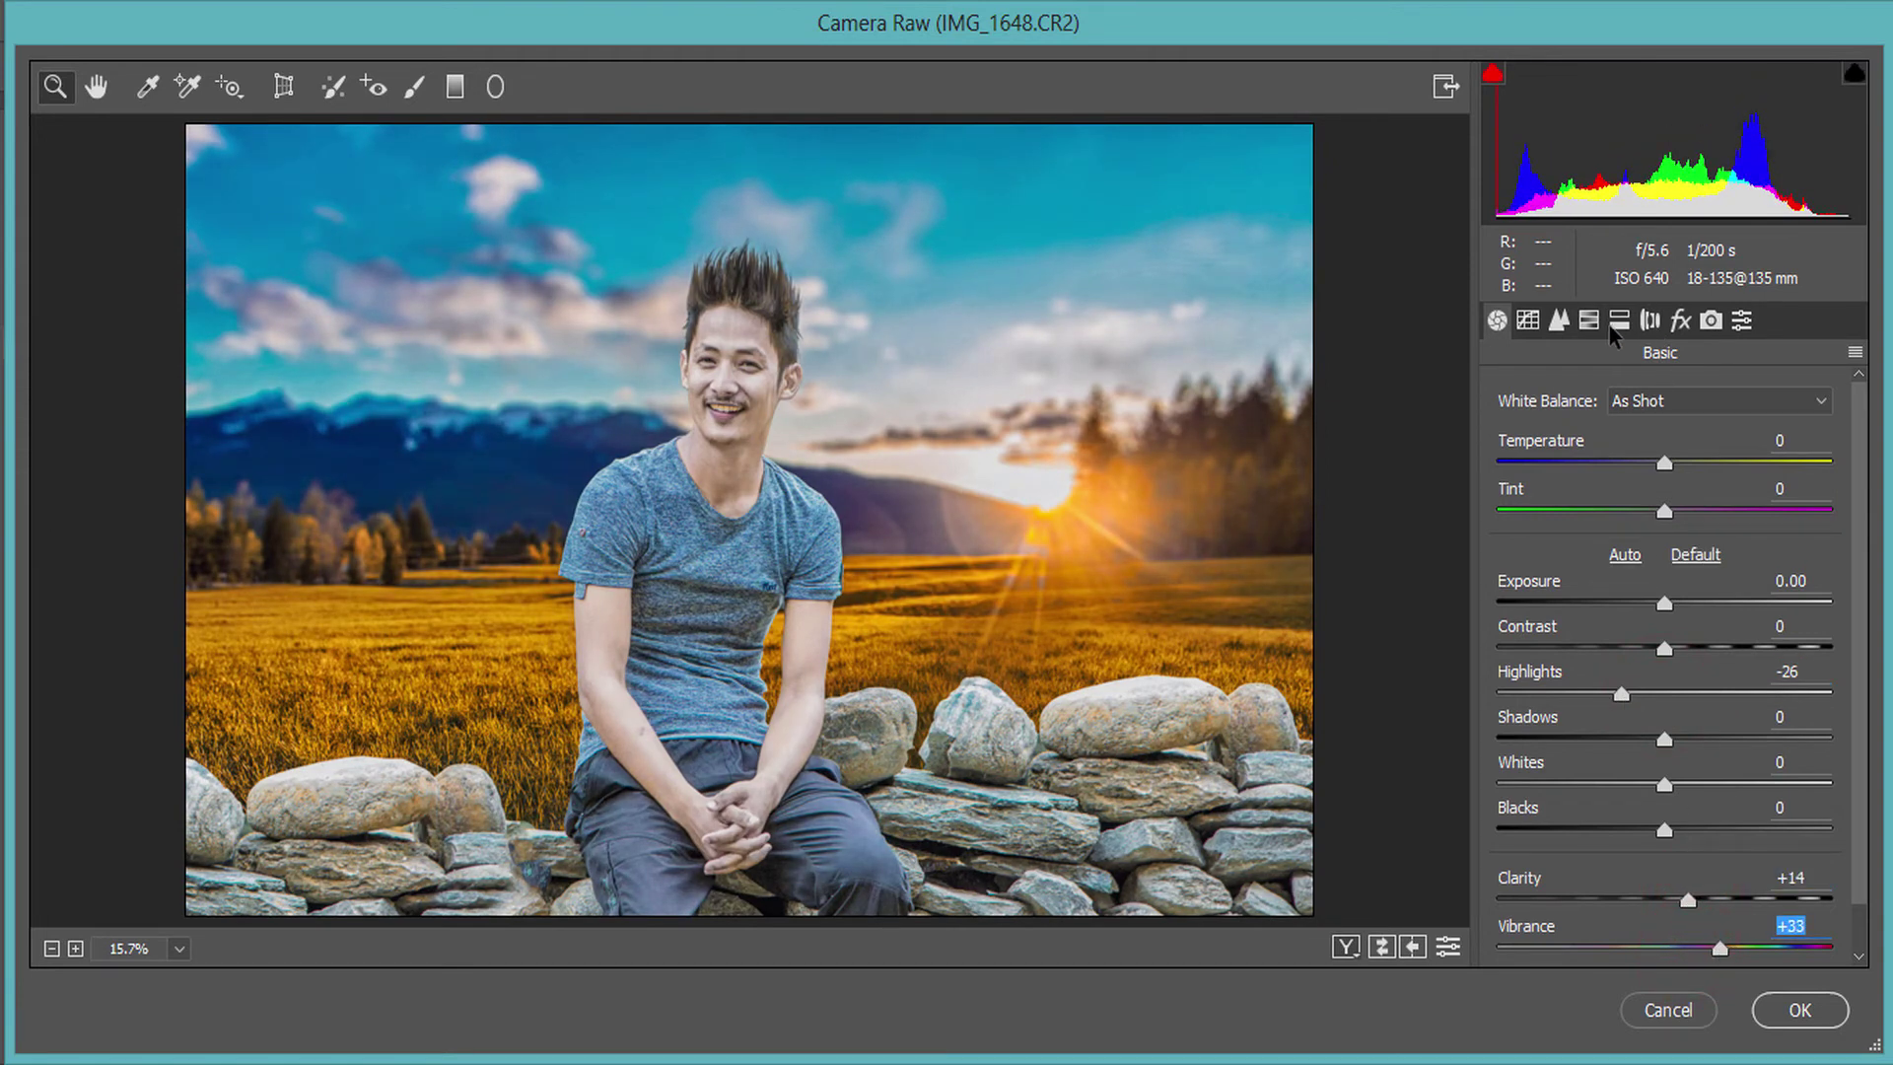
# - In Detail, set Sharpening Amount 29 and Luminance noise reduction 16
pyautogui.click(1559, 320)
pyautogui.moveTo(1554, 440); pyautogui.dragTo(1557, 446)
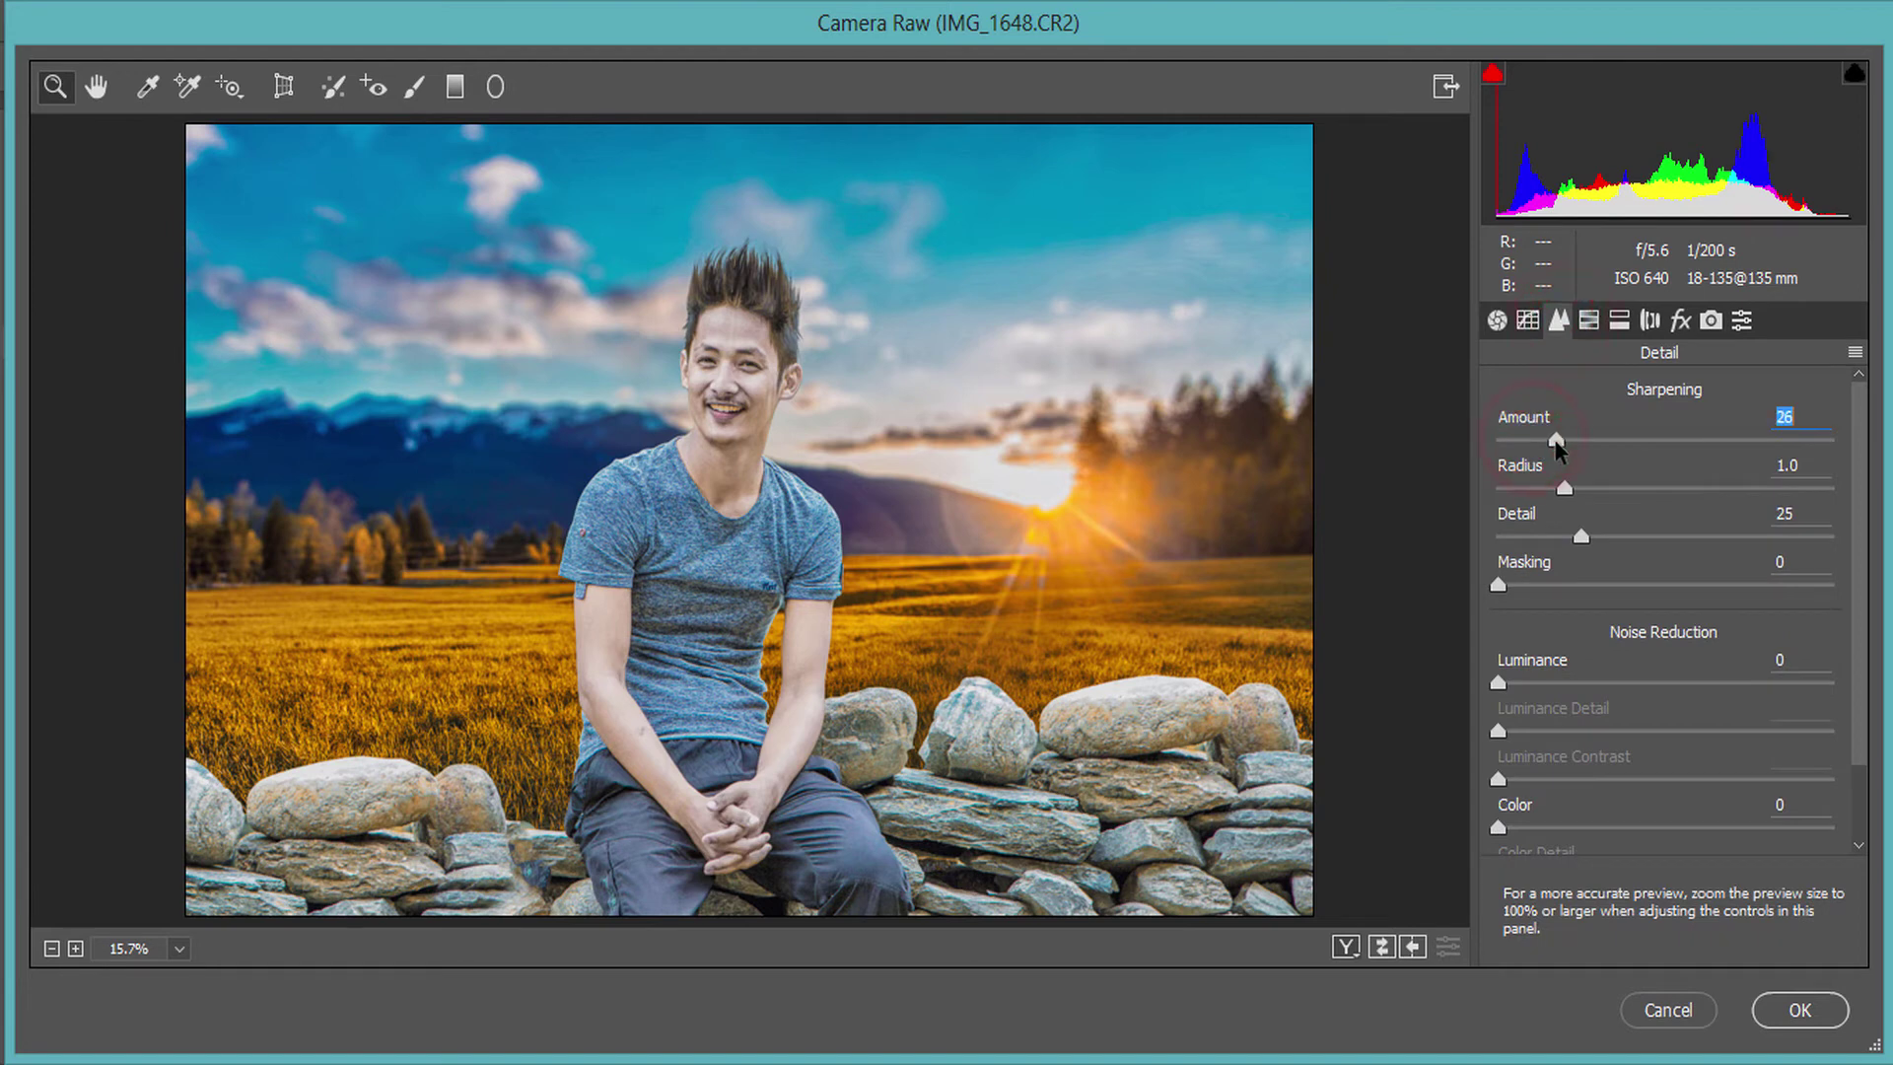
pyautogui.click(1647, 320)
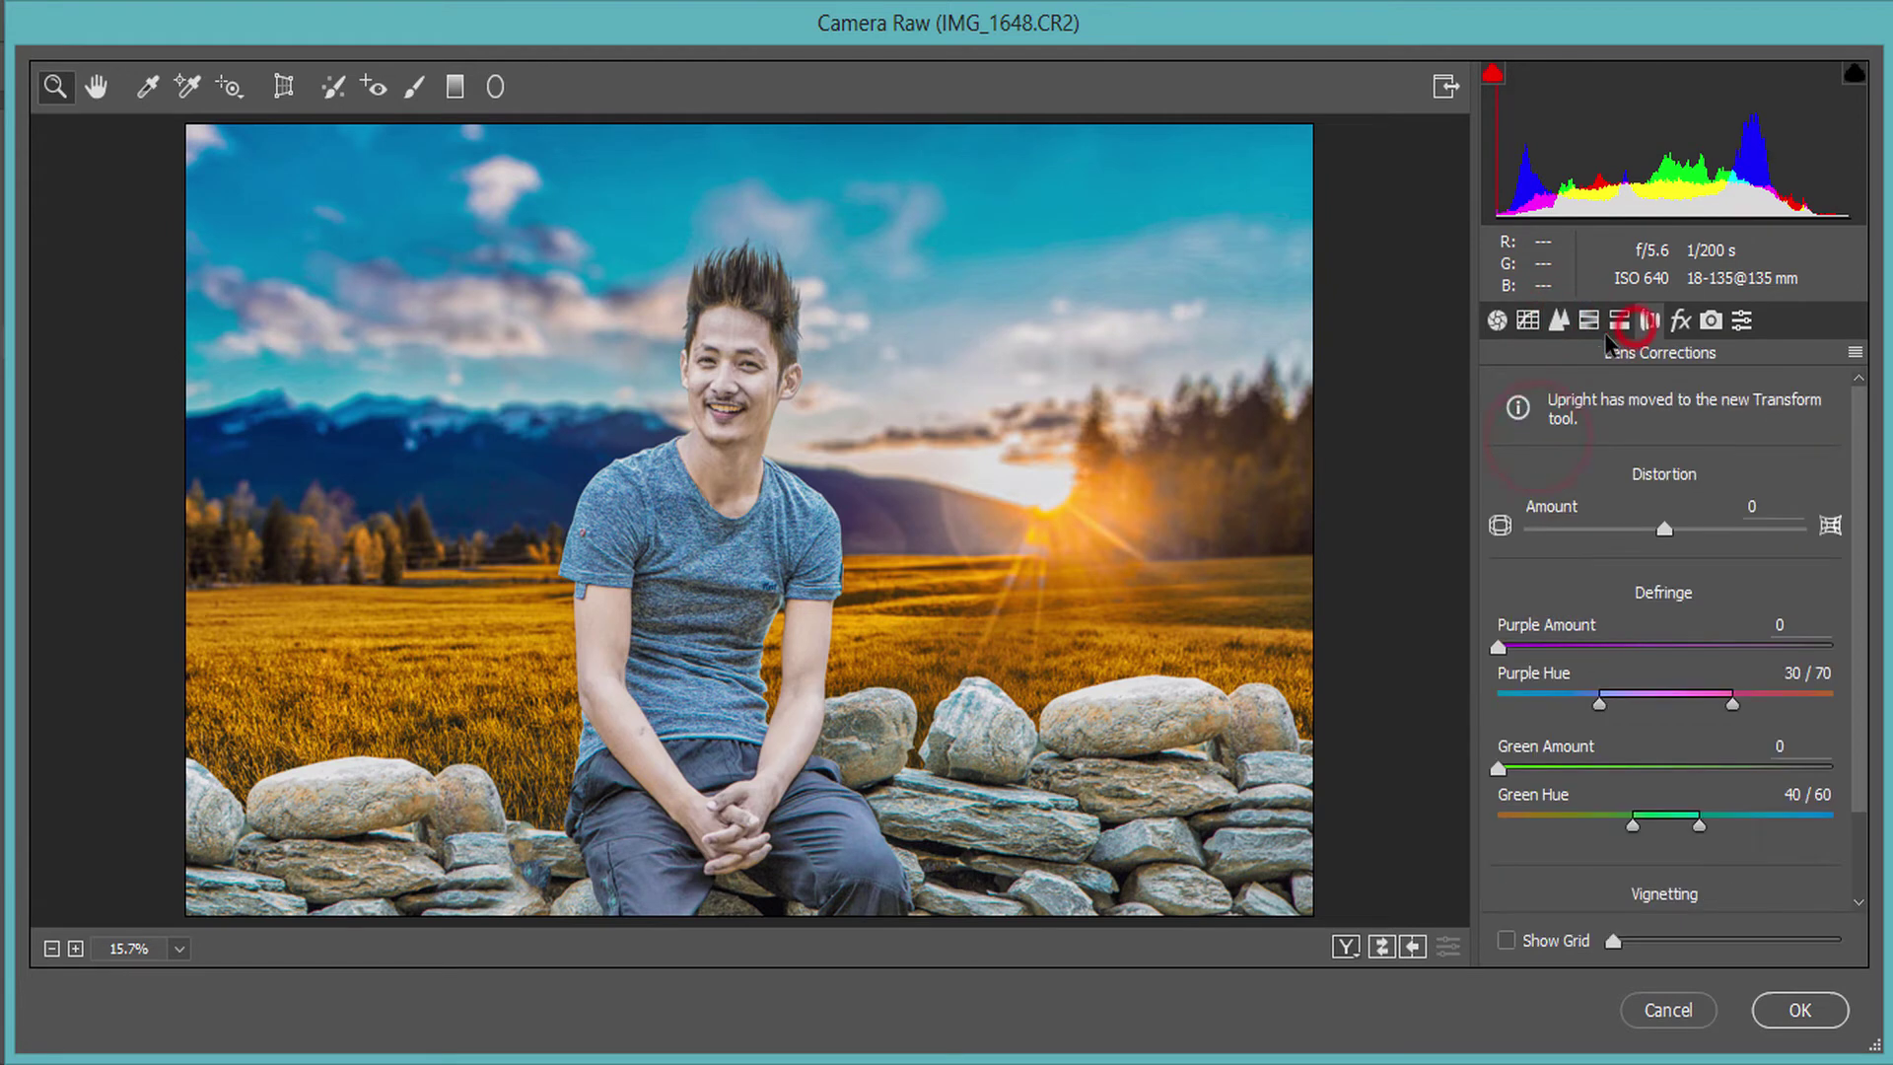
pyautogui.click(1559, 321)
pyautogui.moveTo(1517, 683); pyautogui.dragTo(1549, 683)
pyautogui.click(1562, 441)
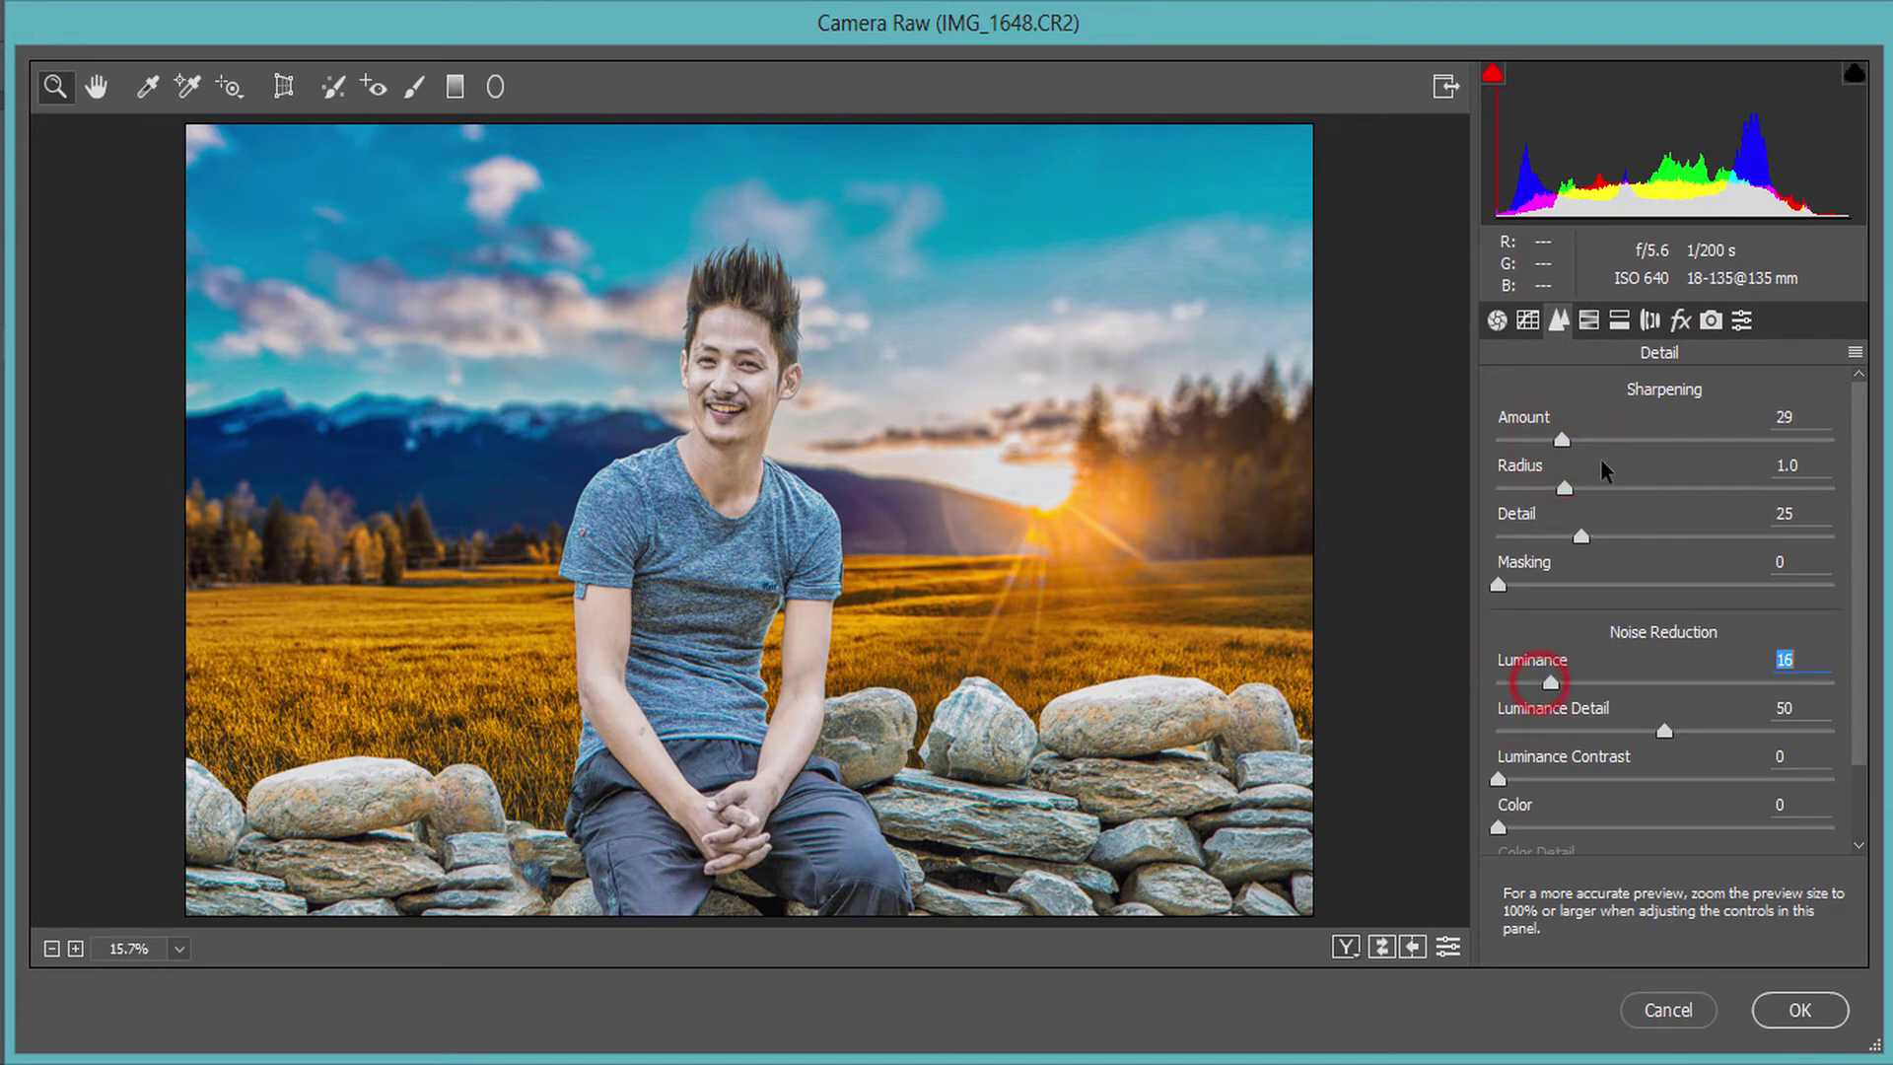
pyautogui.click(1621, 322)
# - Set HSL saturation Aquas +63, Blues -20, Oranges -19; luminance Blues -16, Oranges +13
pyautogui.click(1583, 436)
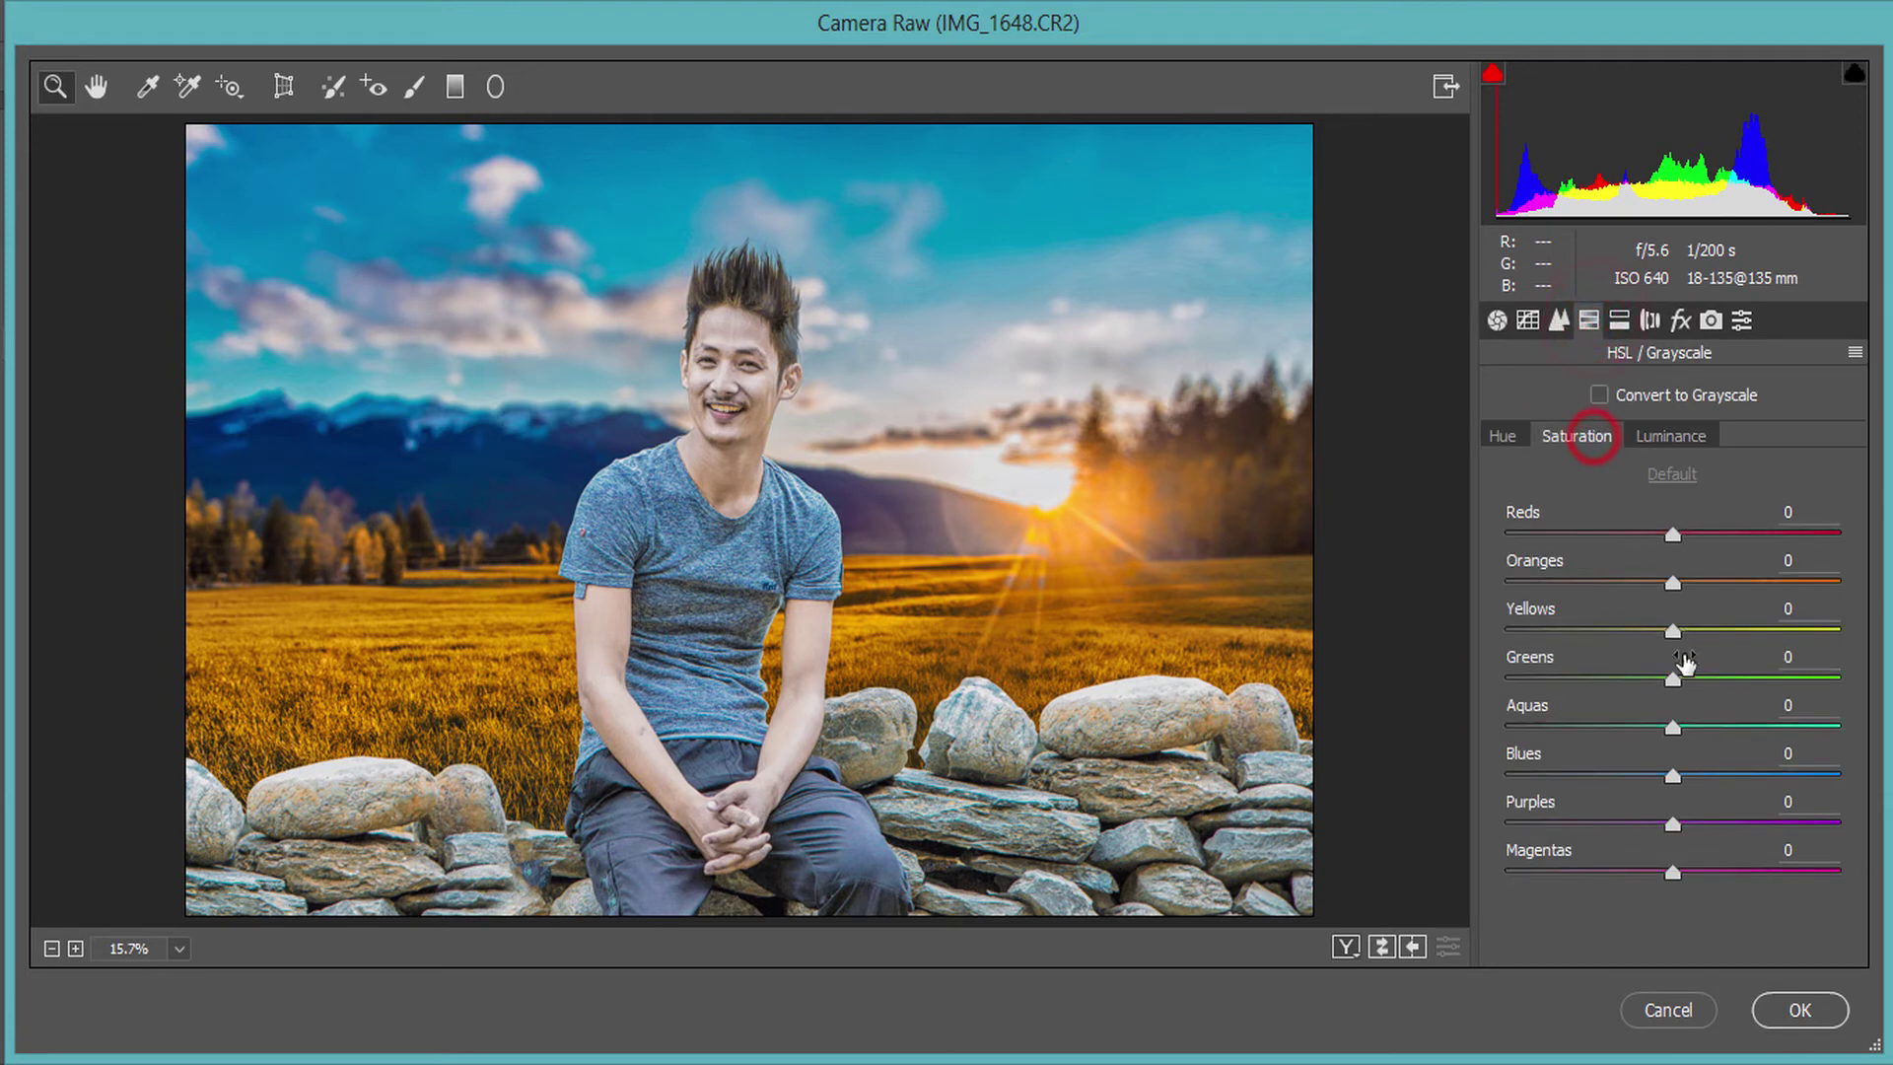
pyautogui.moveTo(1692, 727)
pyautogui.mouseDown()
pyautogui.moveTo(1778, 727)
pyautogui.moveTo(1687, 776)
pyautogui.mouseUp()
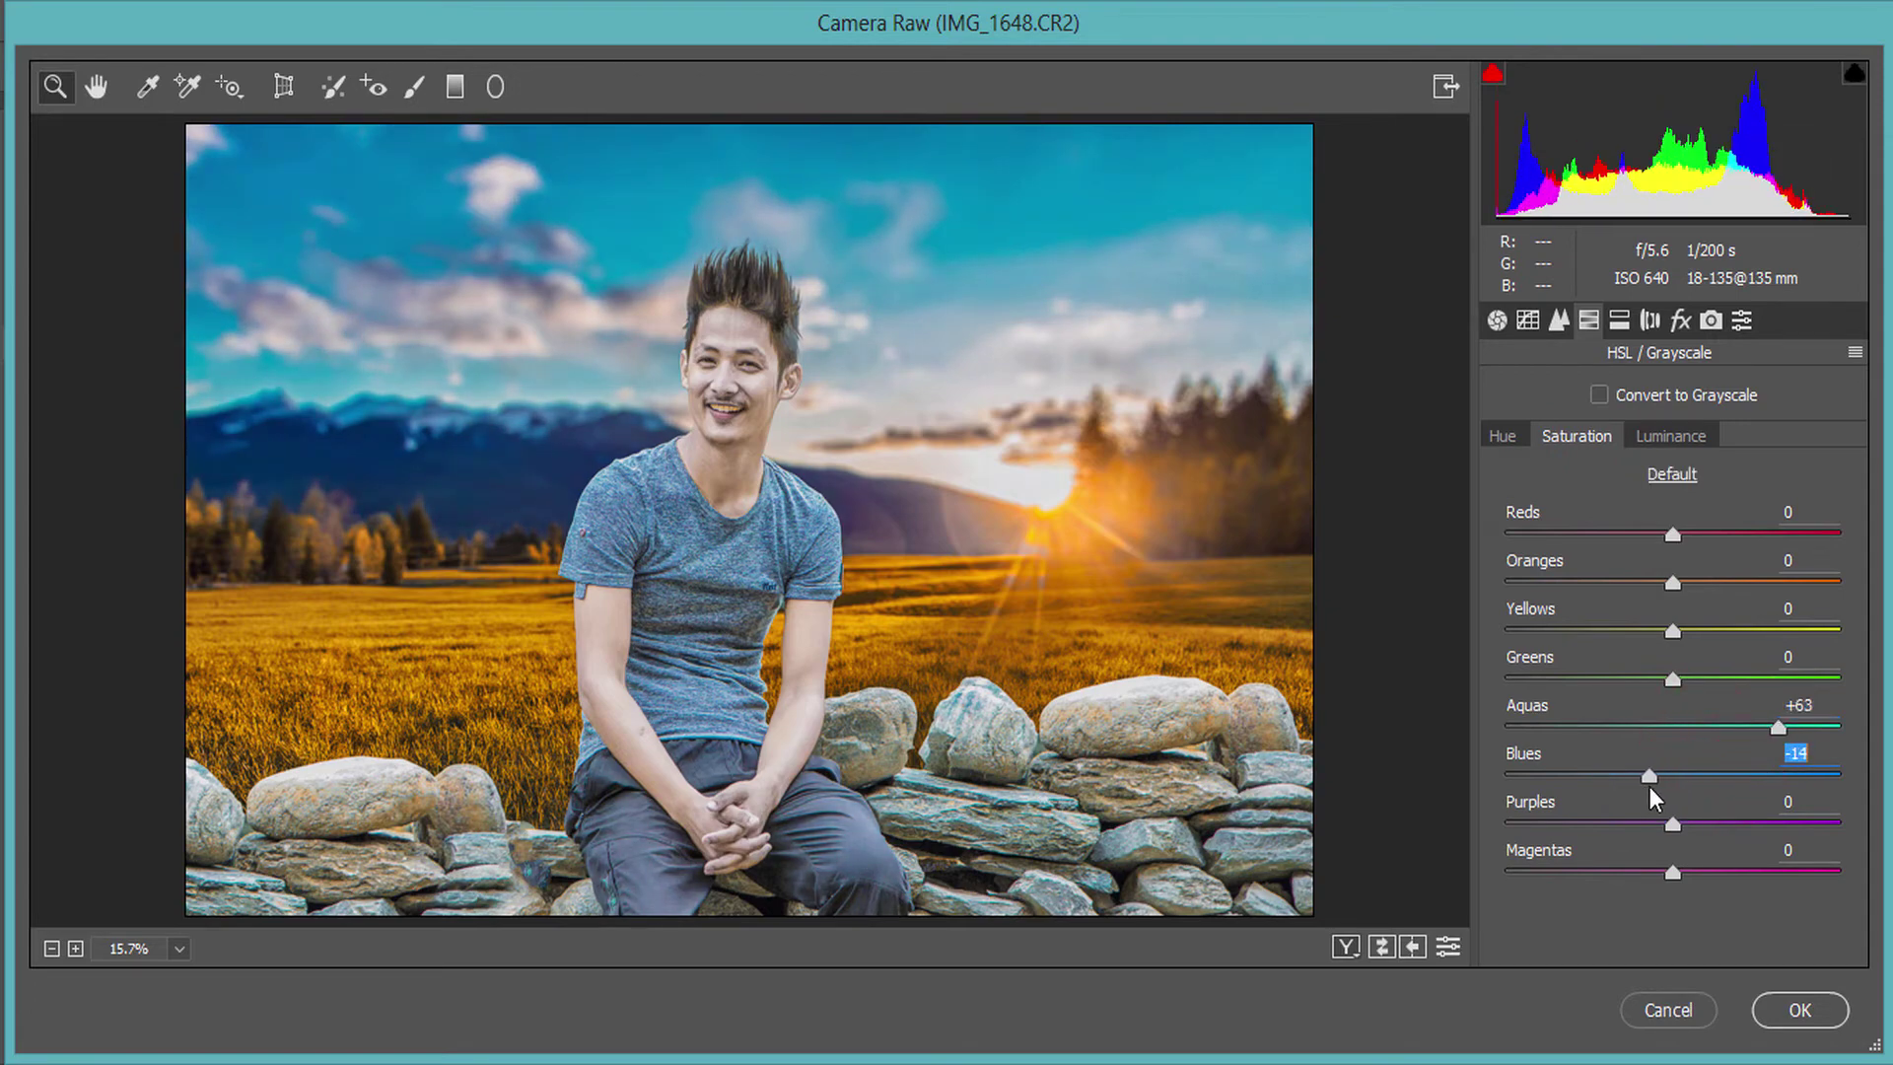
pyautogui.click(1659, 437)
pyautogui.moveTo(1673, 775); pyautogui.dragTo(1635, 777)
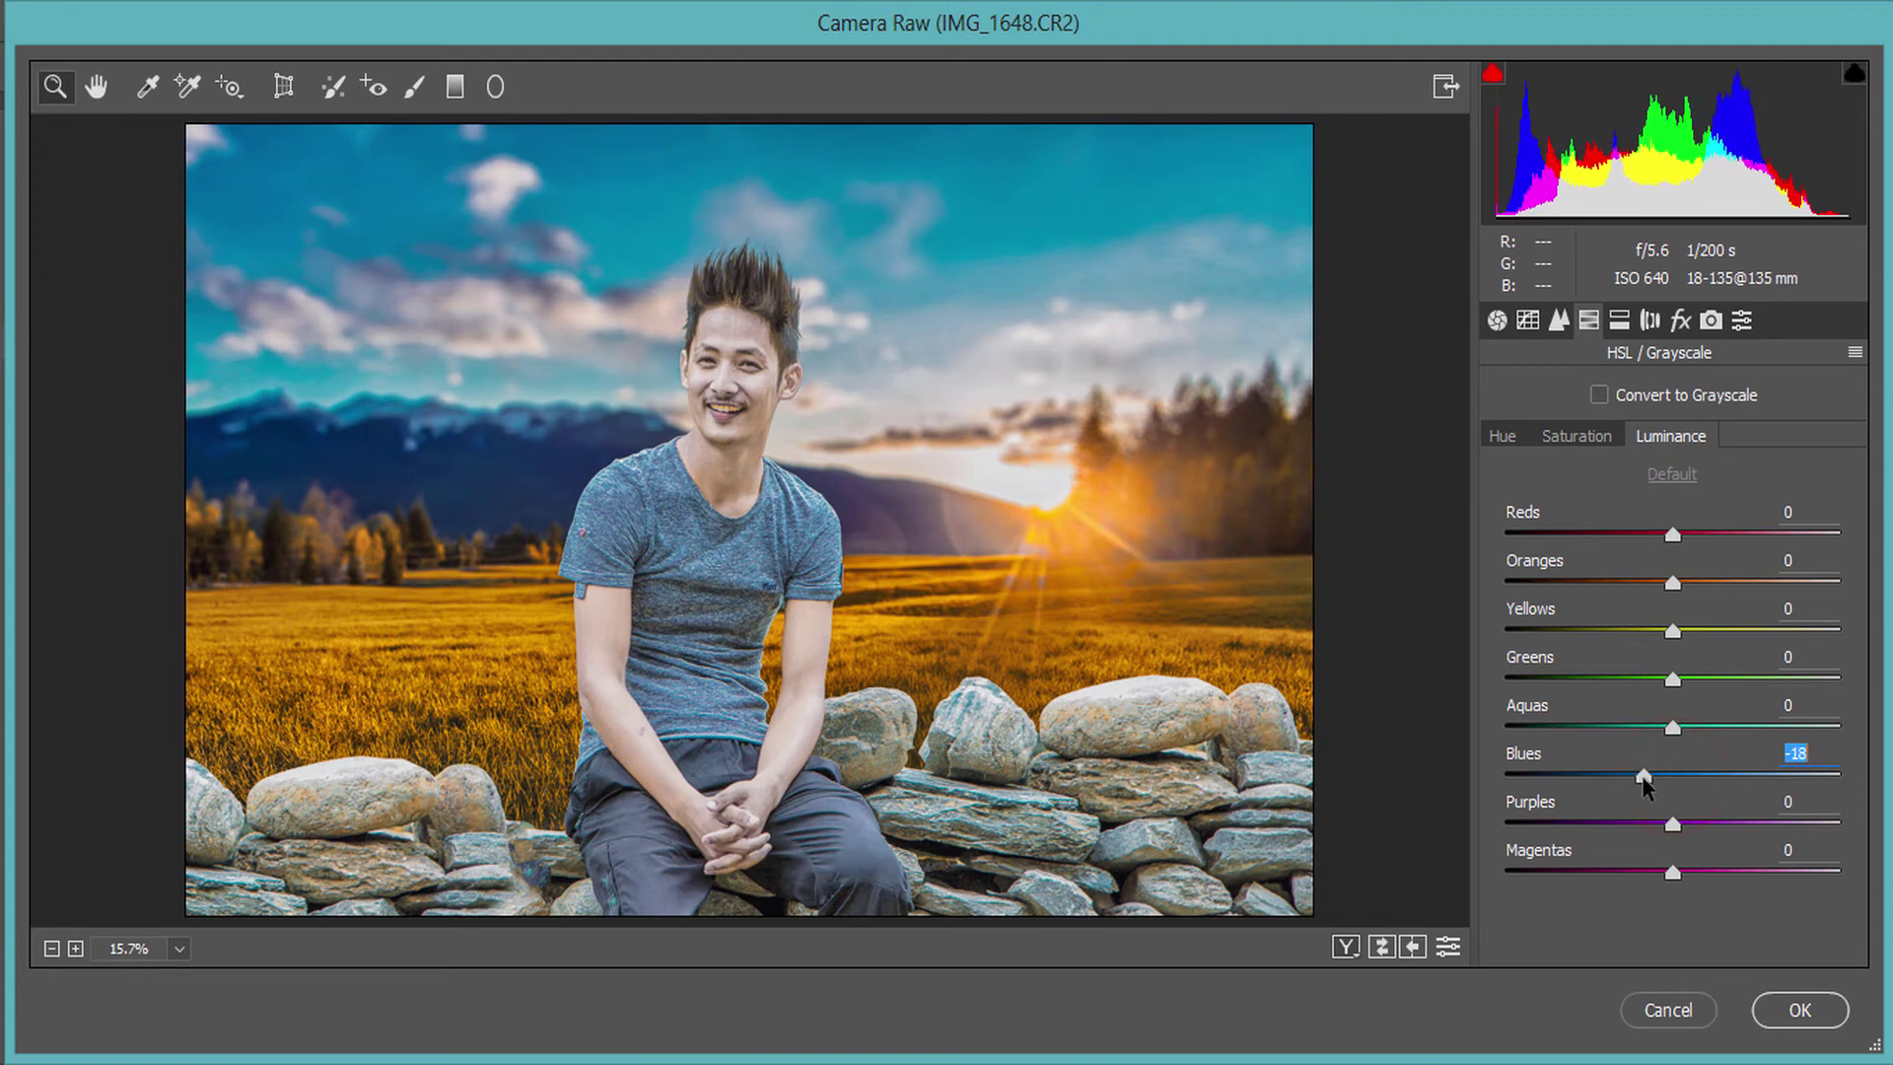
pyautogui.click(1583, 444)
pyautogui.moveTo(1672, 583); pyautogui.dragTo(1631, 584)
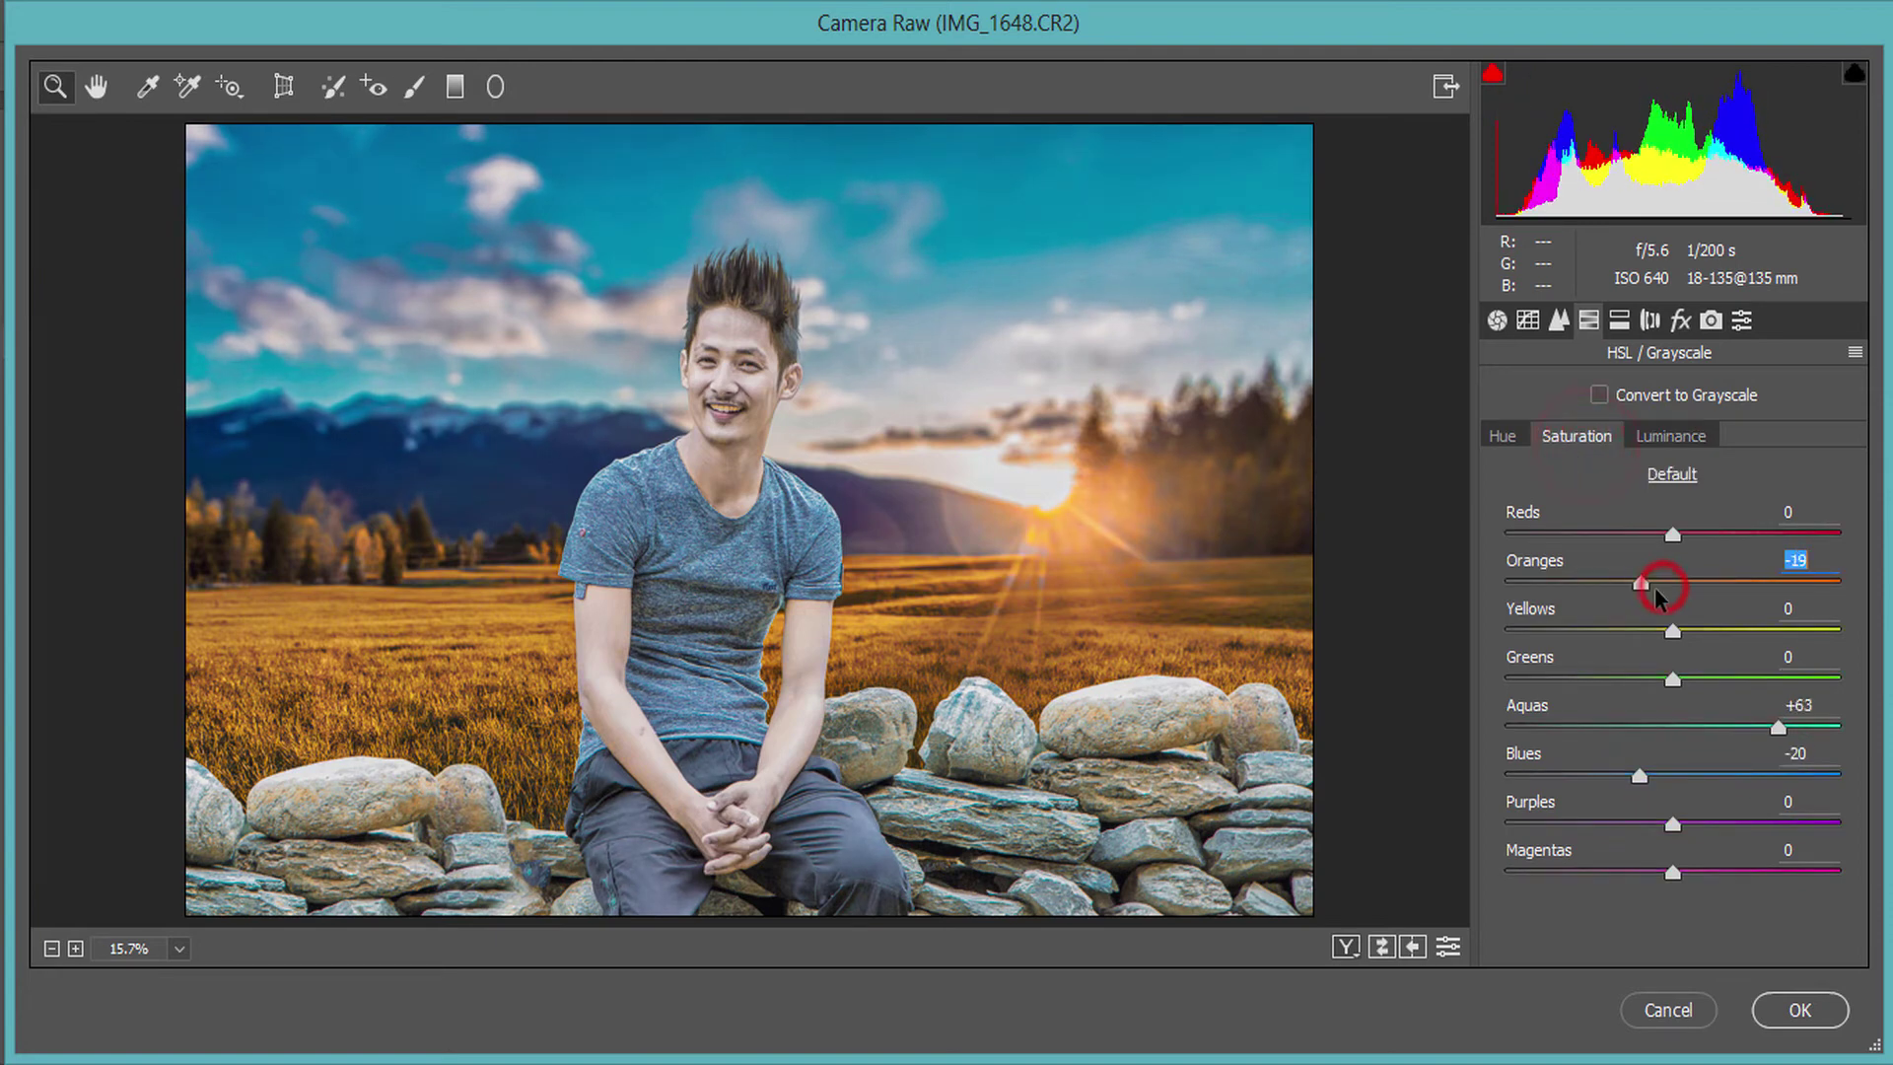
pyautogui.click(1670, 436)
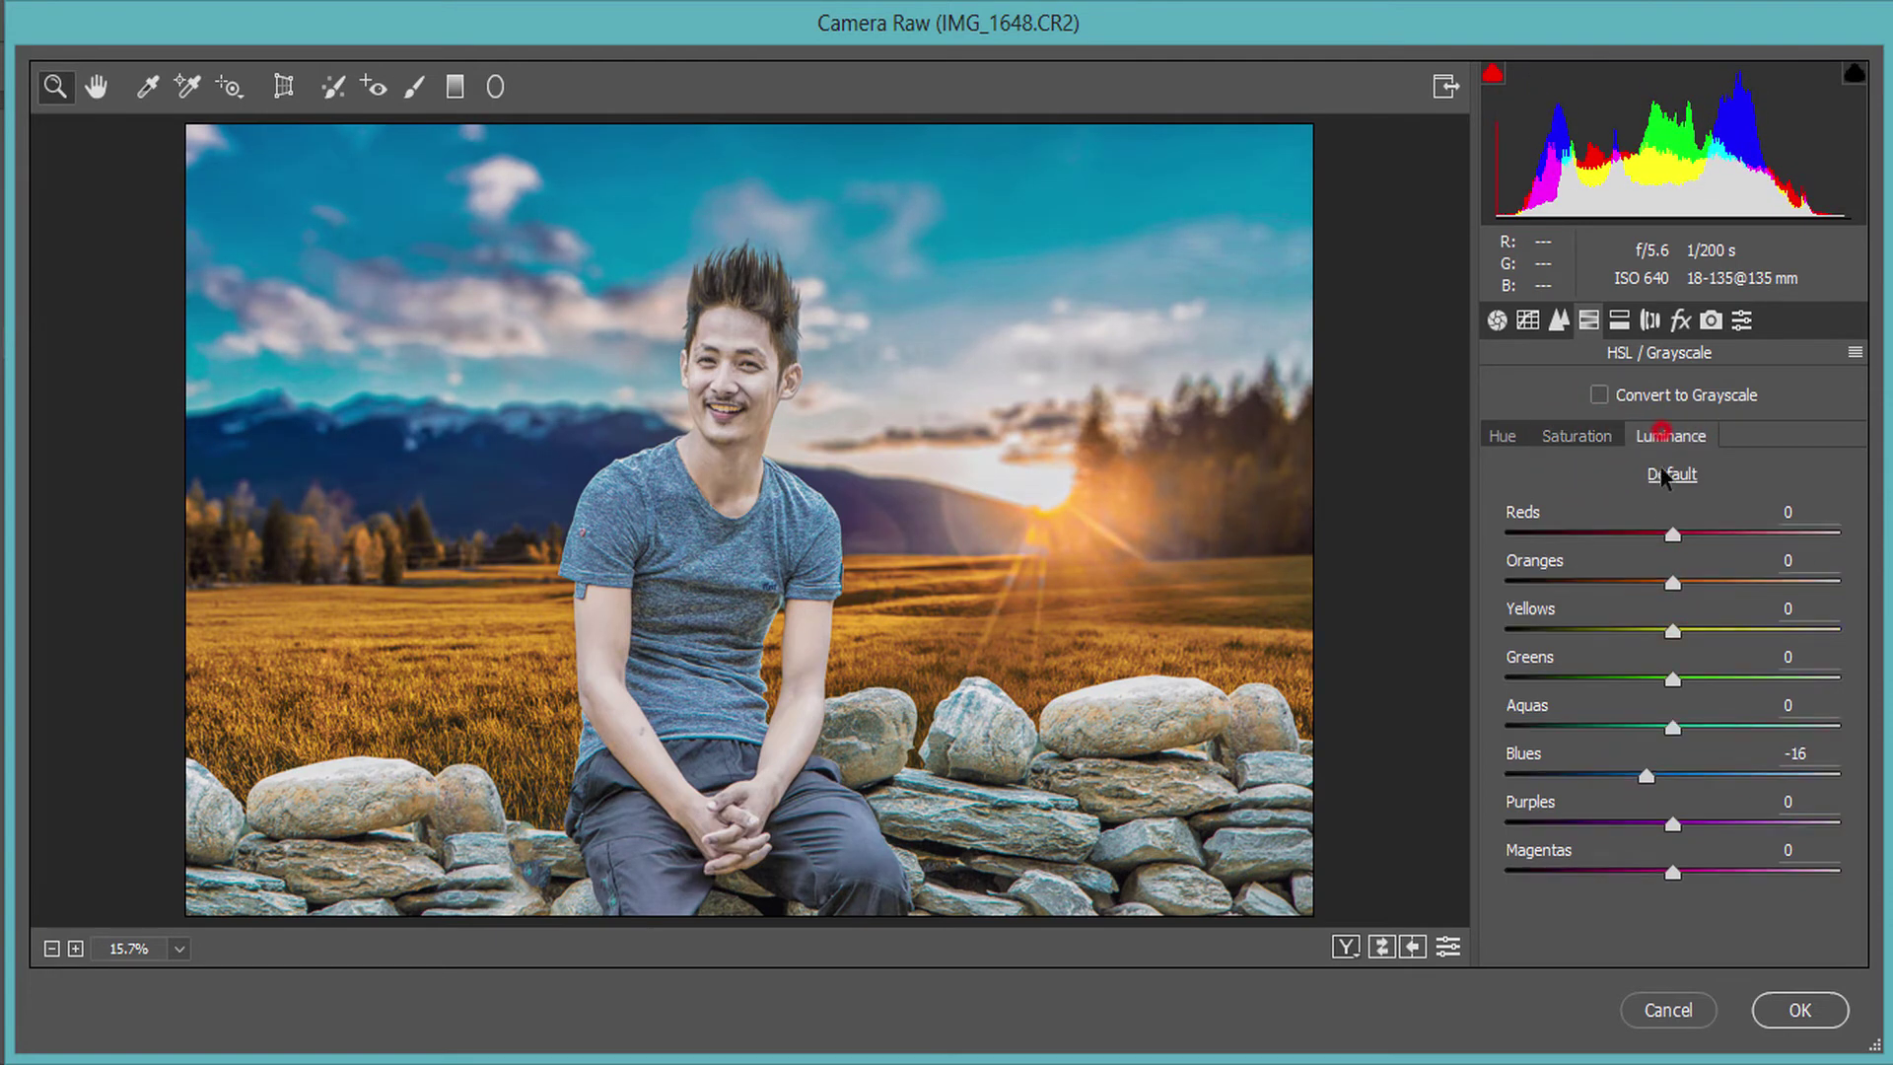
pyautogui.moveTo(1672, 583); pyautogui.dragTo(1706, 584)
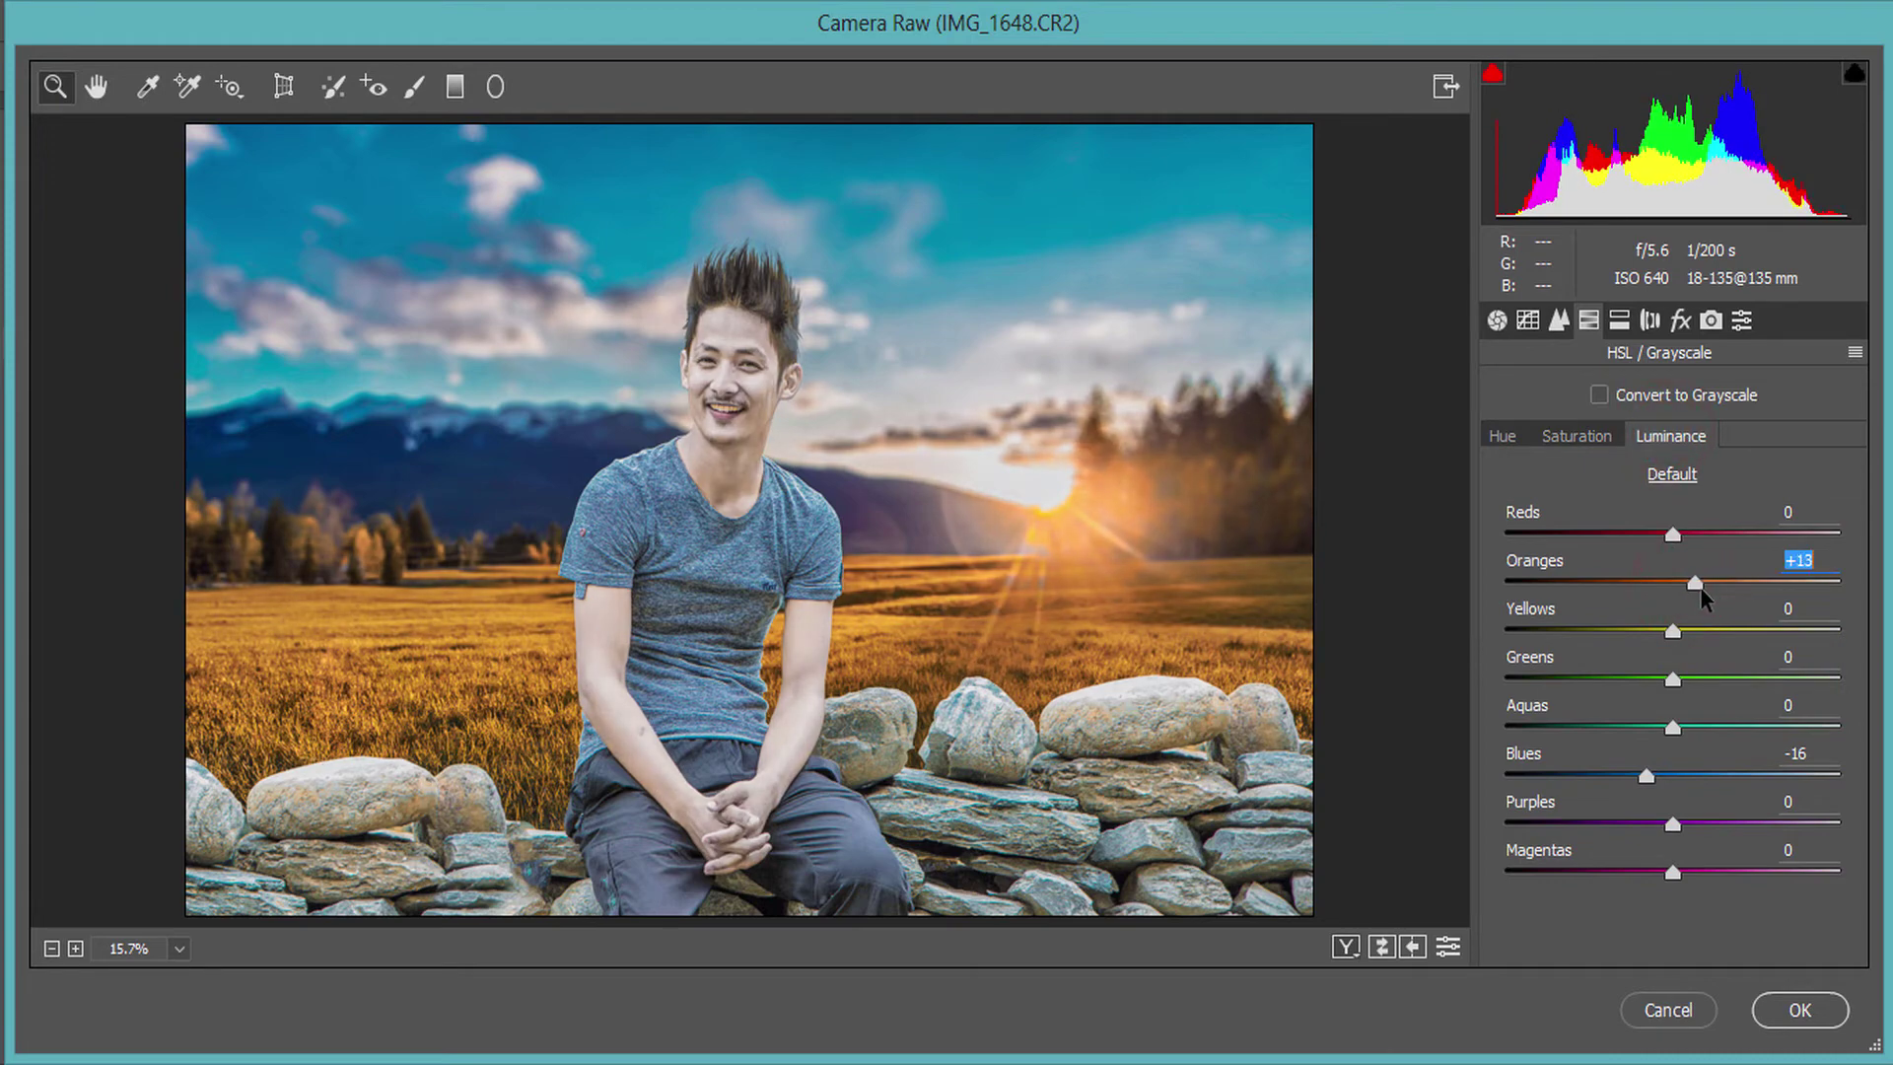
pyautogui.click(1681, 320)
# - Set Post Crop Vignetting Amount -51, Midpoint 15, Roundness +93, Feather 100, Highlights 85
pyautogui.moveTo(1664, 803); pyautogui.dragTo(1579, 807)
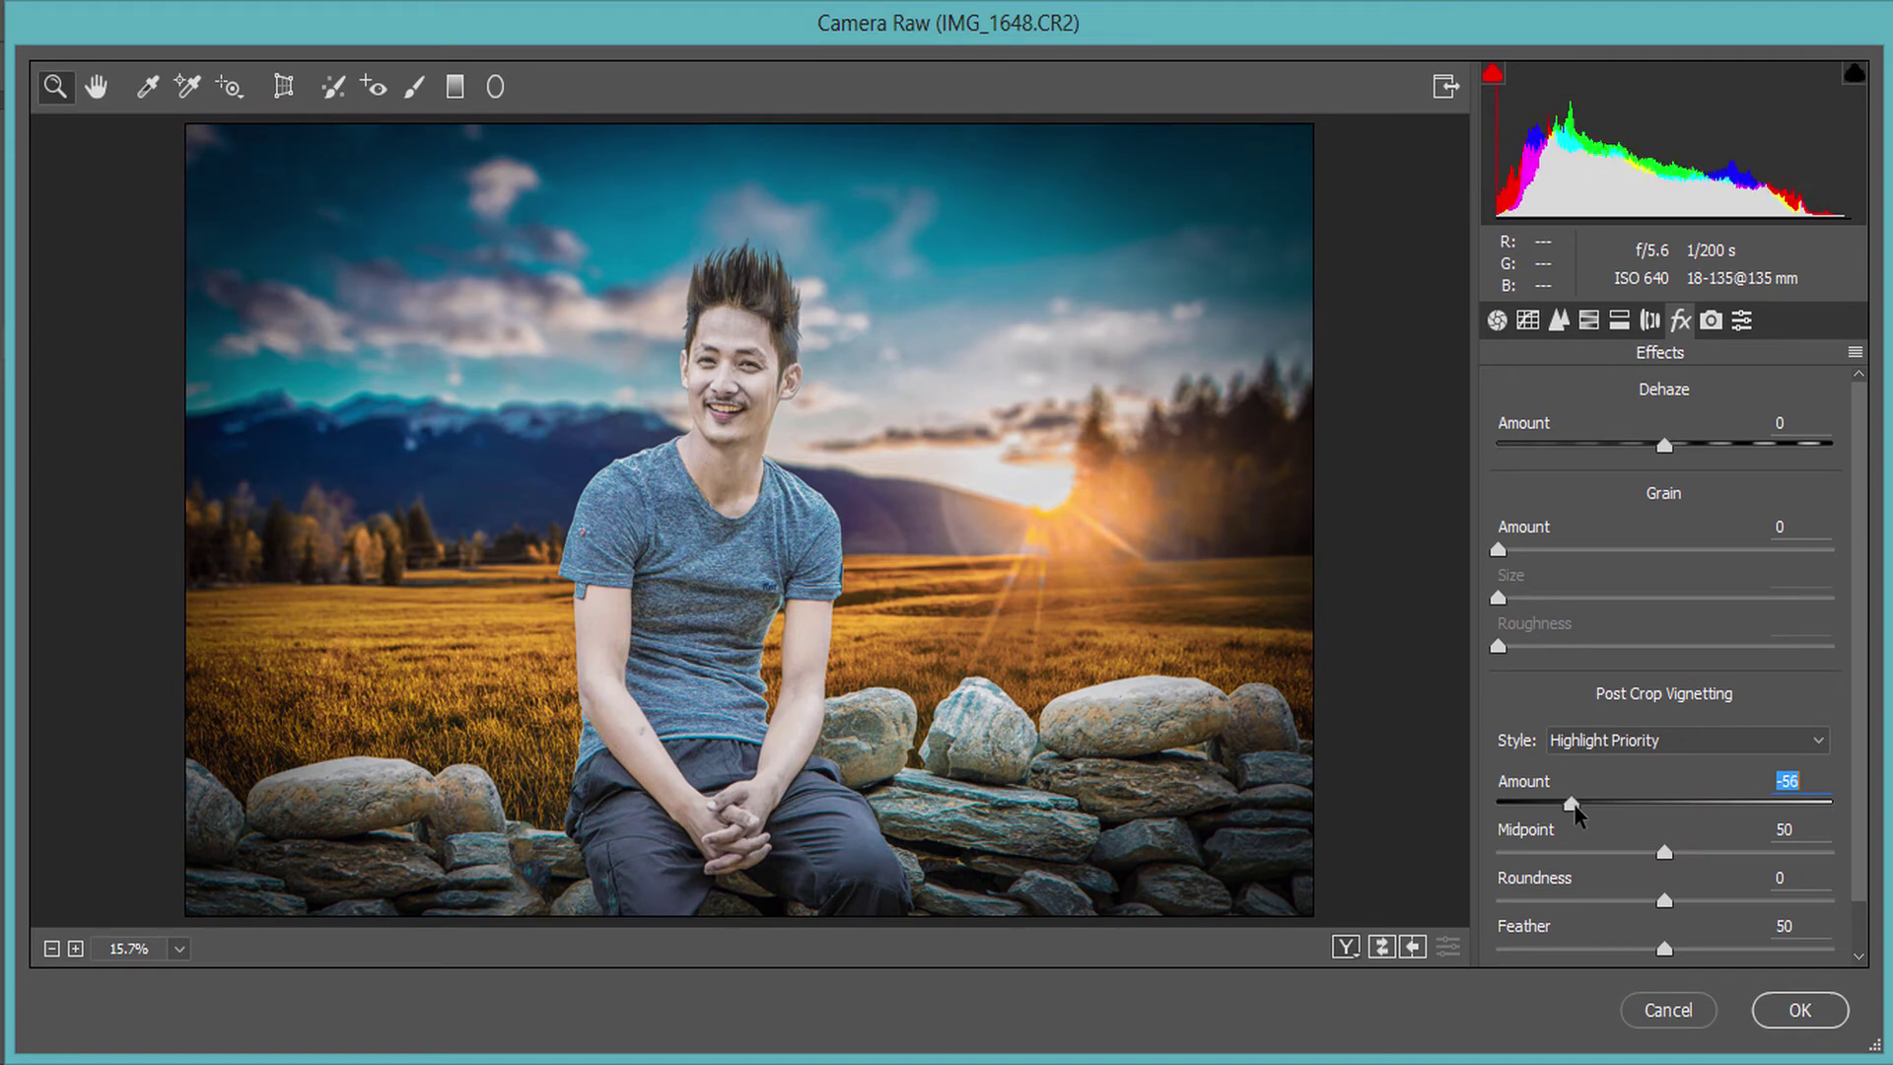
pyautogui.moveTo(1656, 854); pyautogui.dragTo(1548, 854)
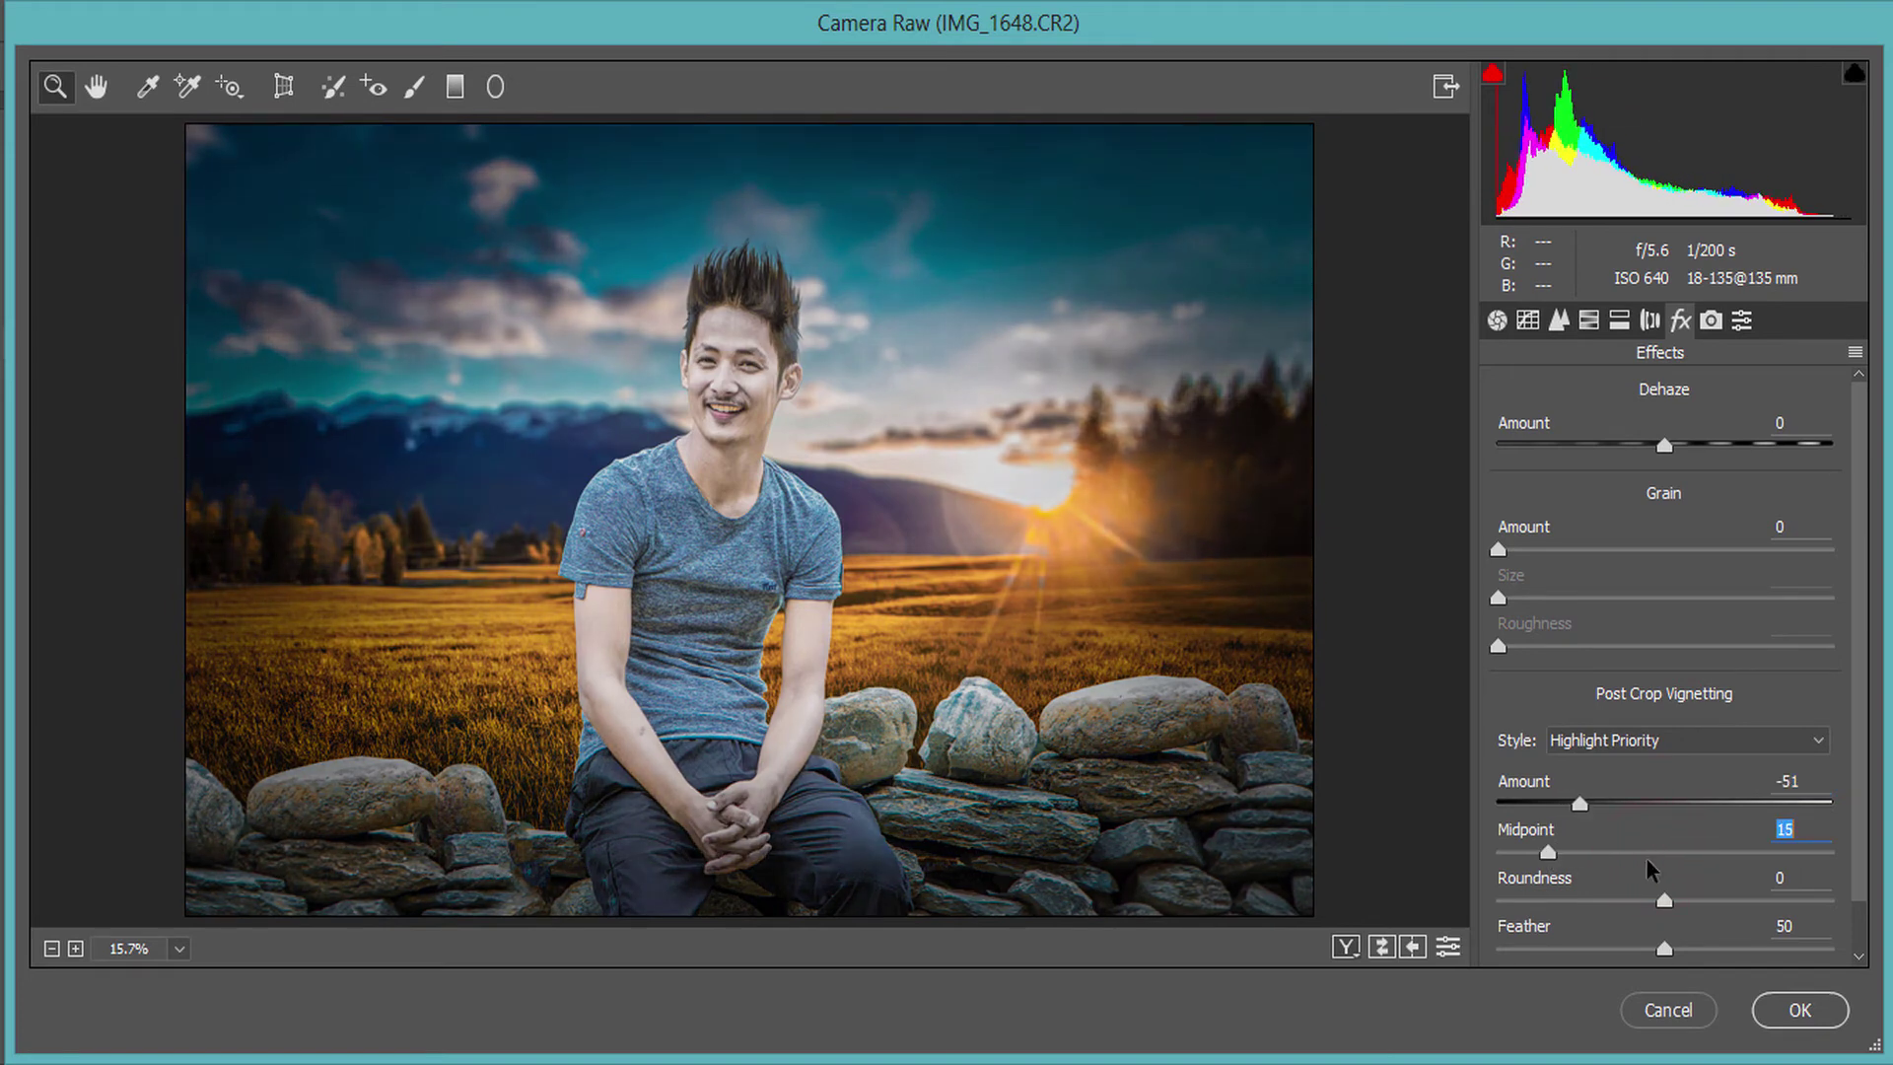
pyautogui.moveTo(1685, 900); pyautogui.dragTo(1820, 900)
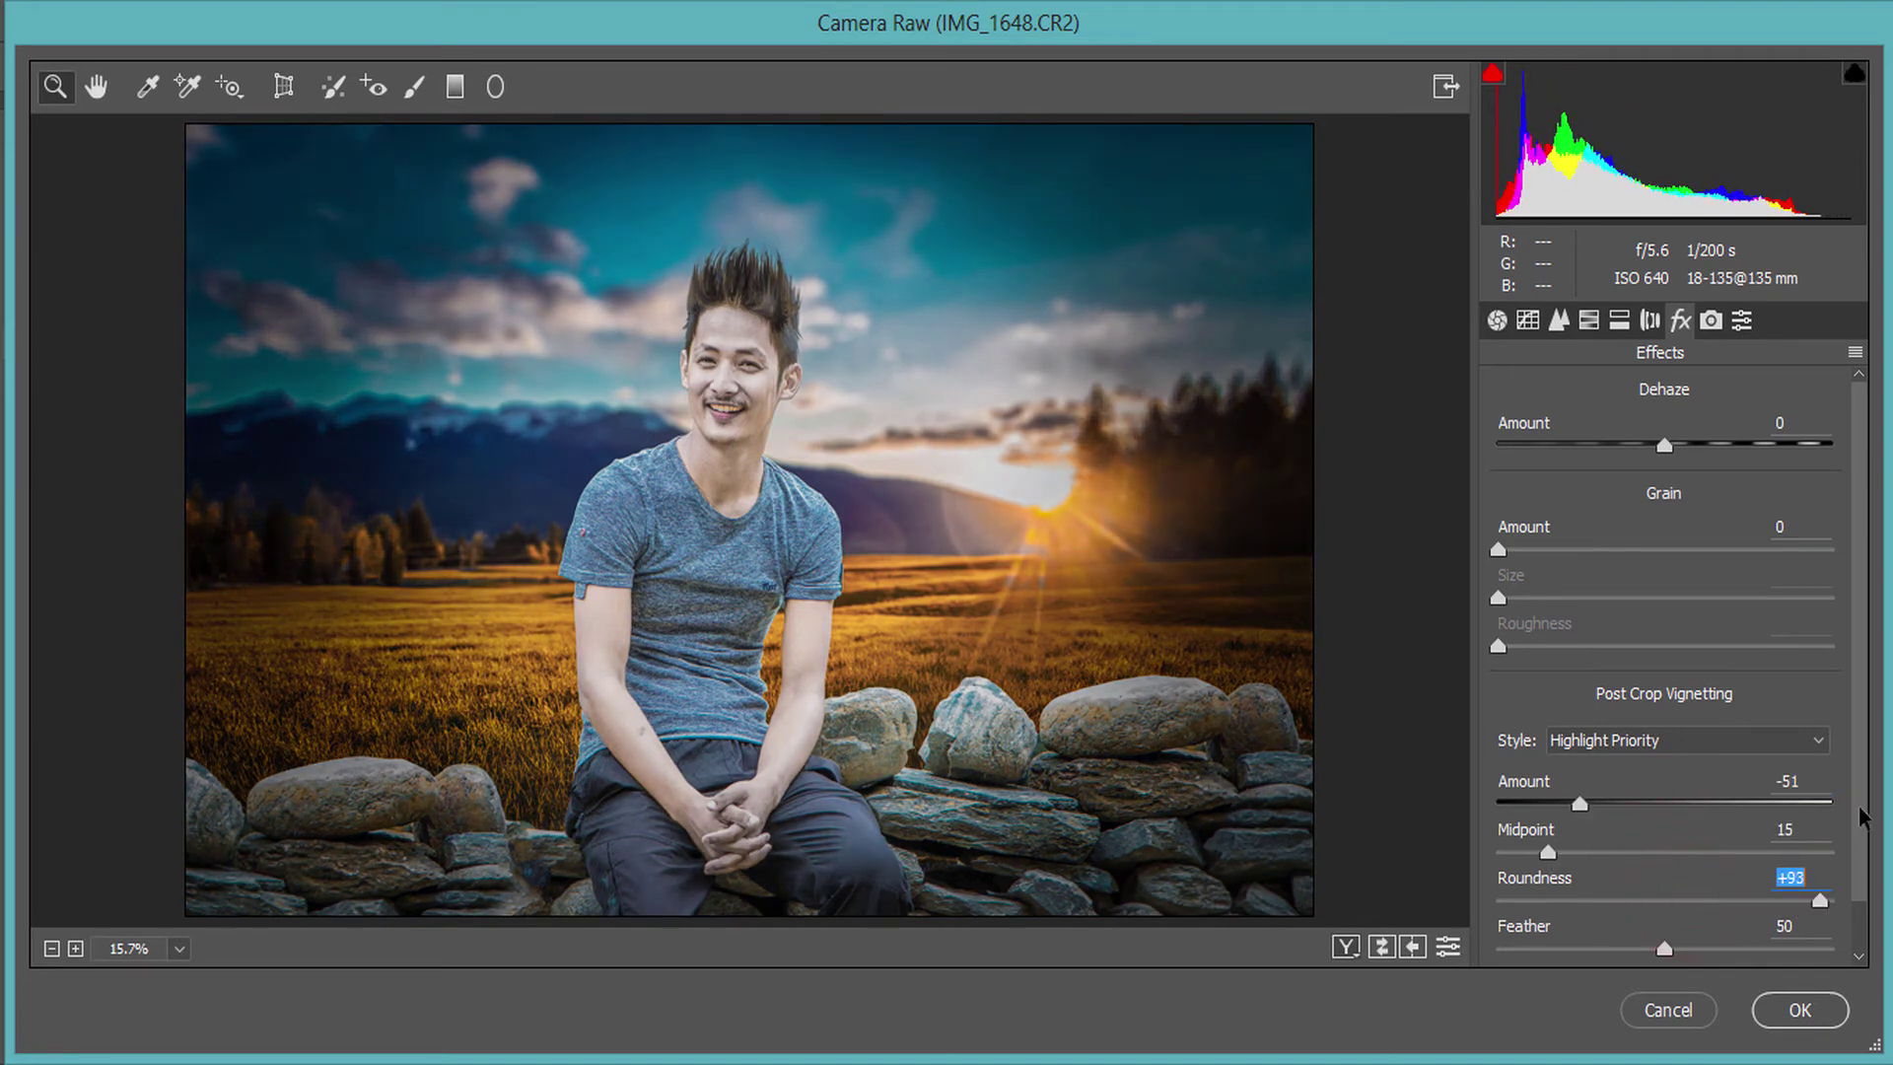
pyautogui.click(1861, 764)
pyautogui.moveTo(1676, 891); pyautogui.dragTo(1843, 893)
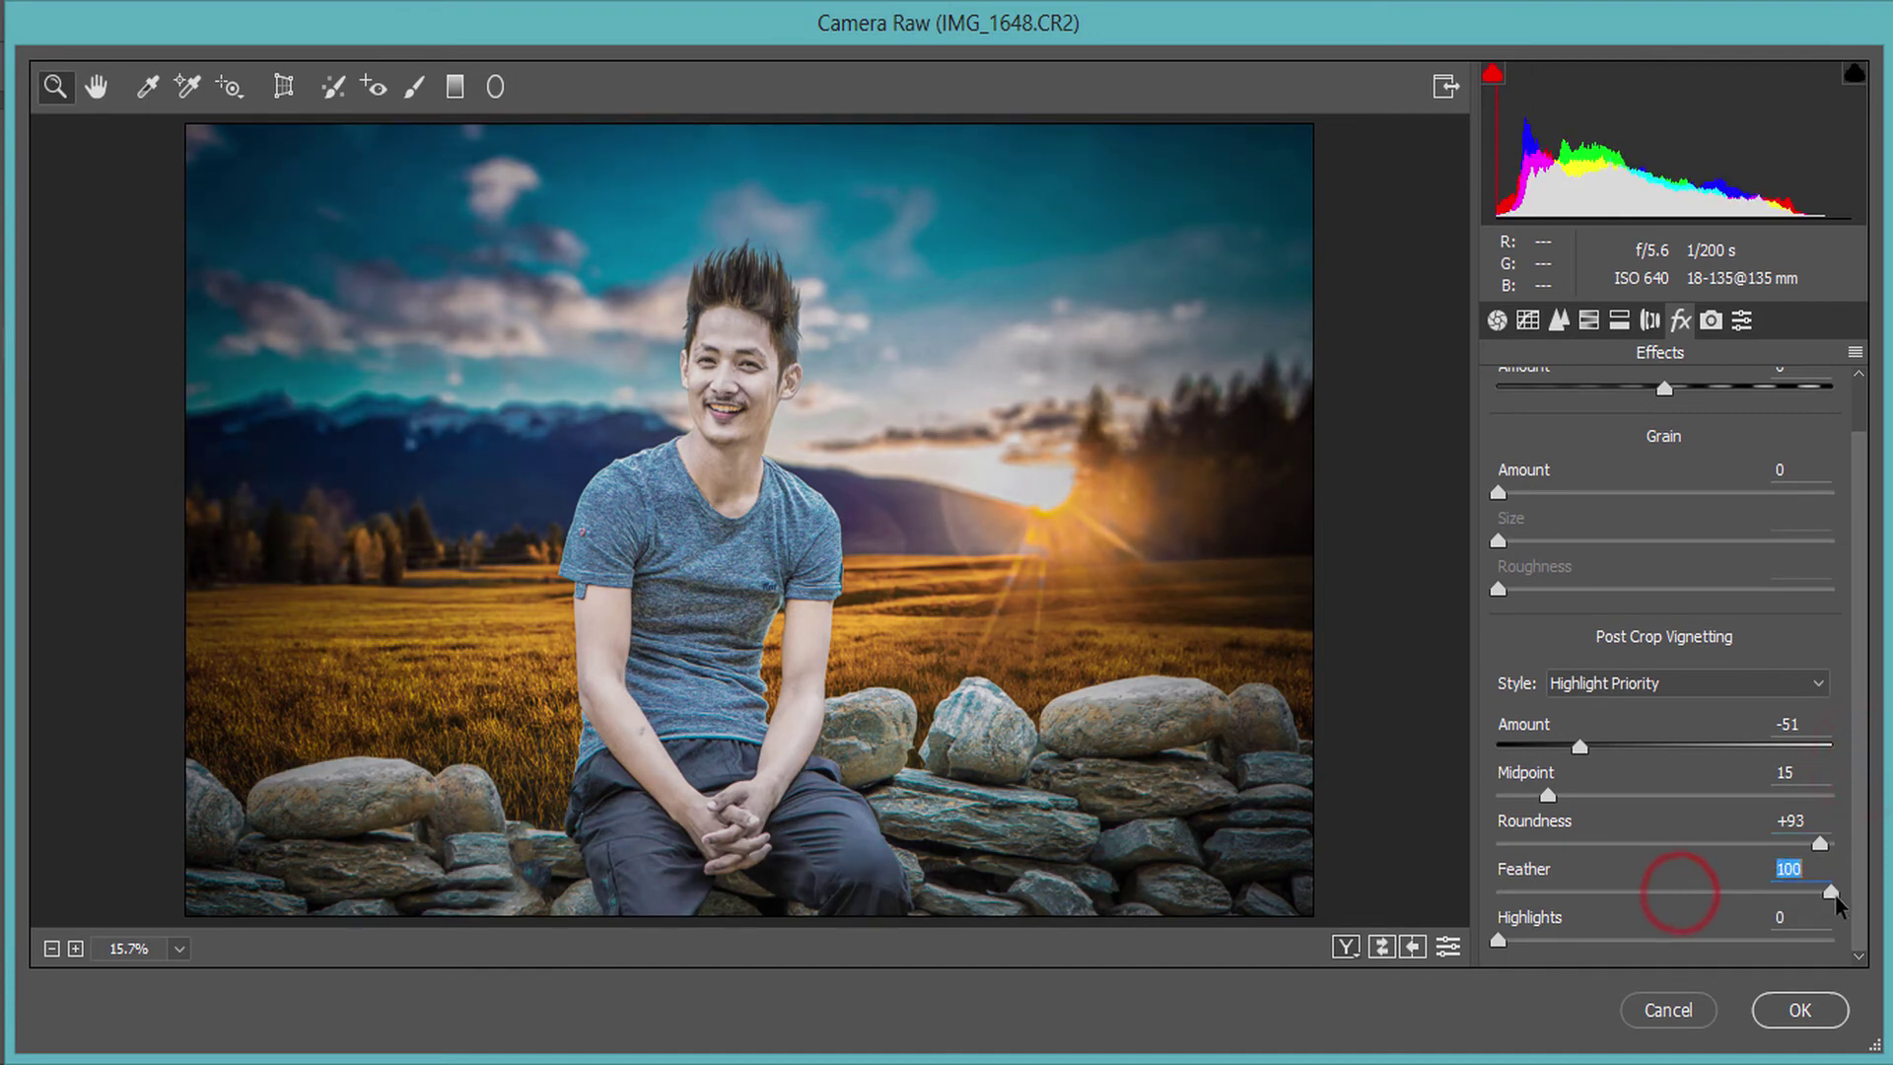
pyautogui.moveTo(1589, 940); pyautogui.dragTo(1782, 942)
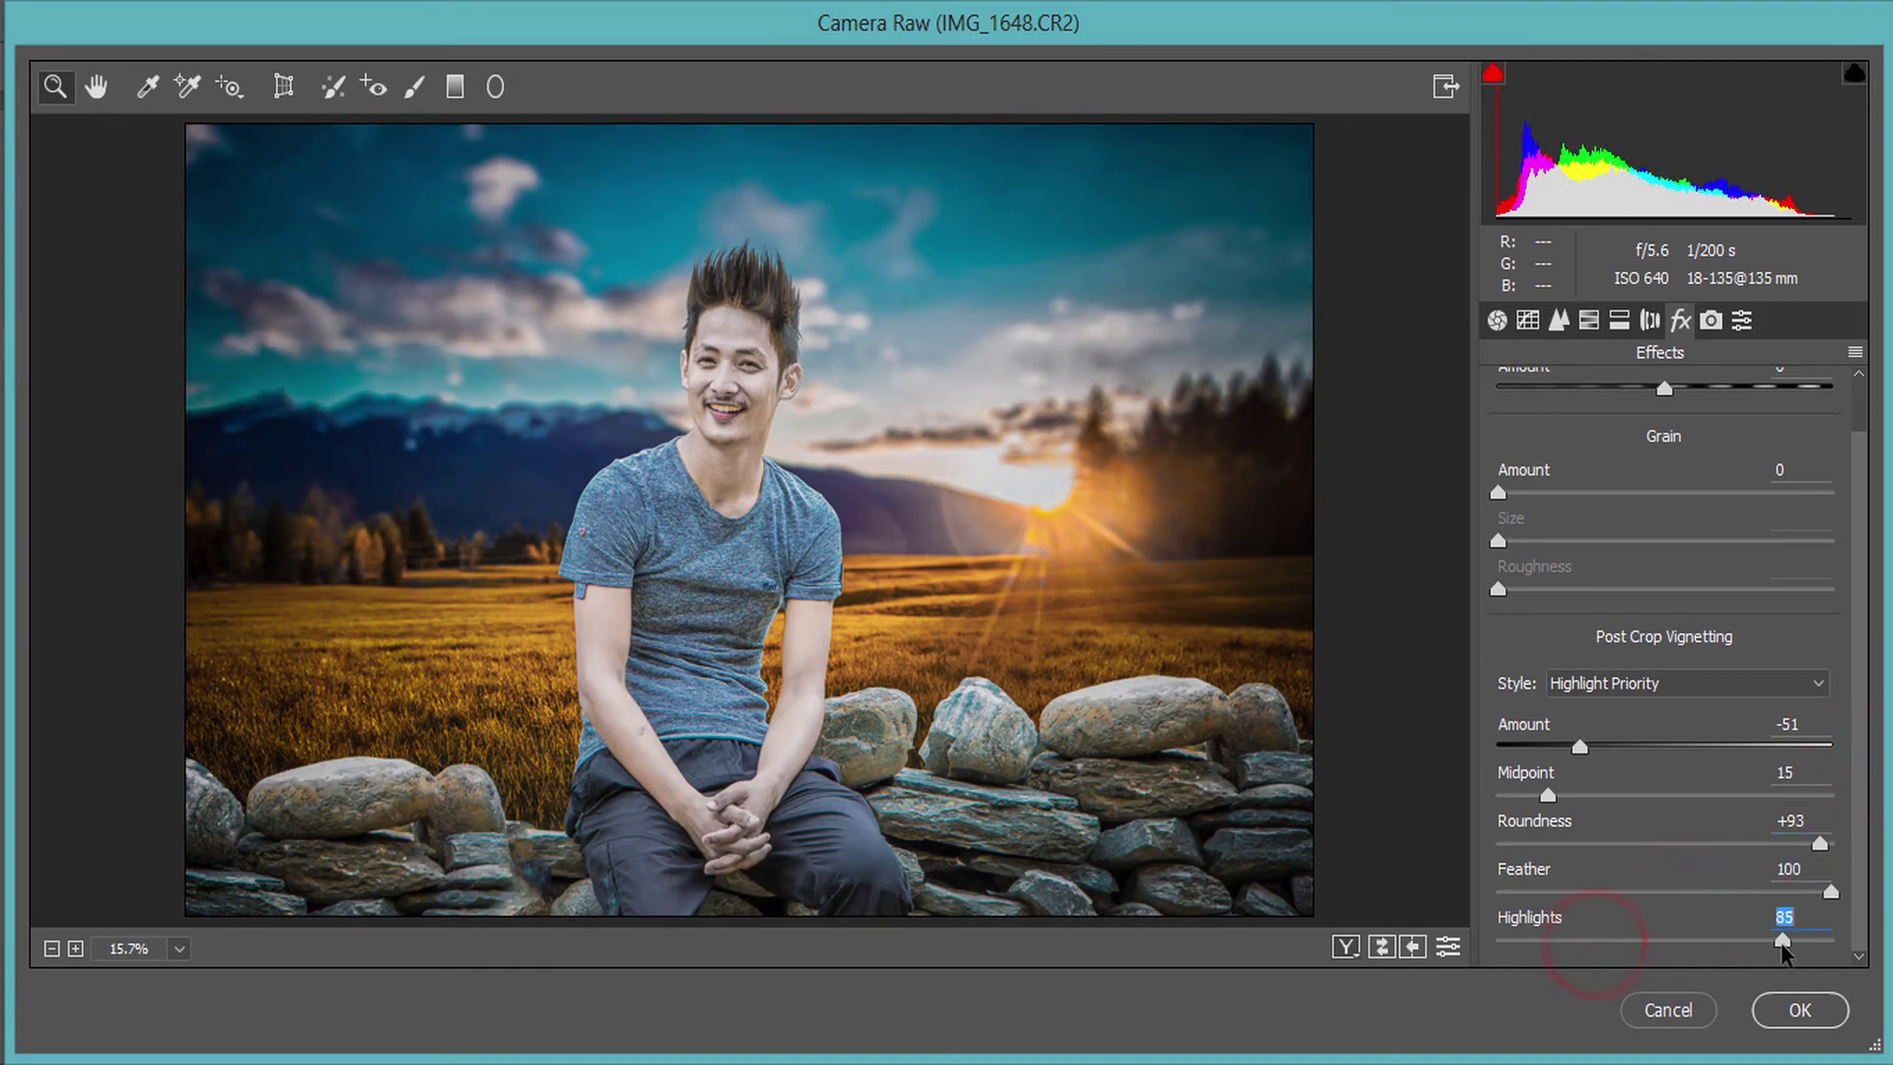
# - Set Blue Primary Hue -12, Saturation +32 and Yellows saturation +46, then apply Camera Raw
pyautogui.click(1710, 319)
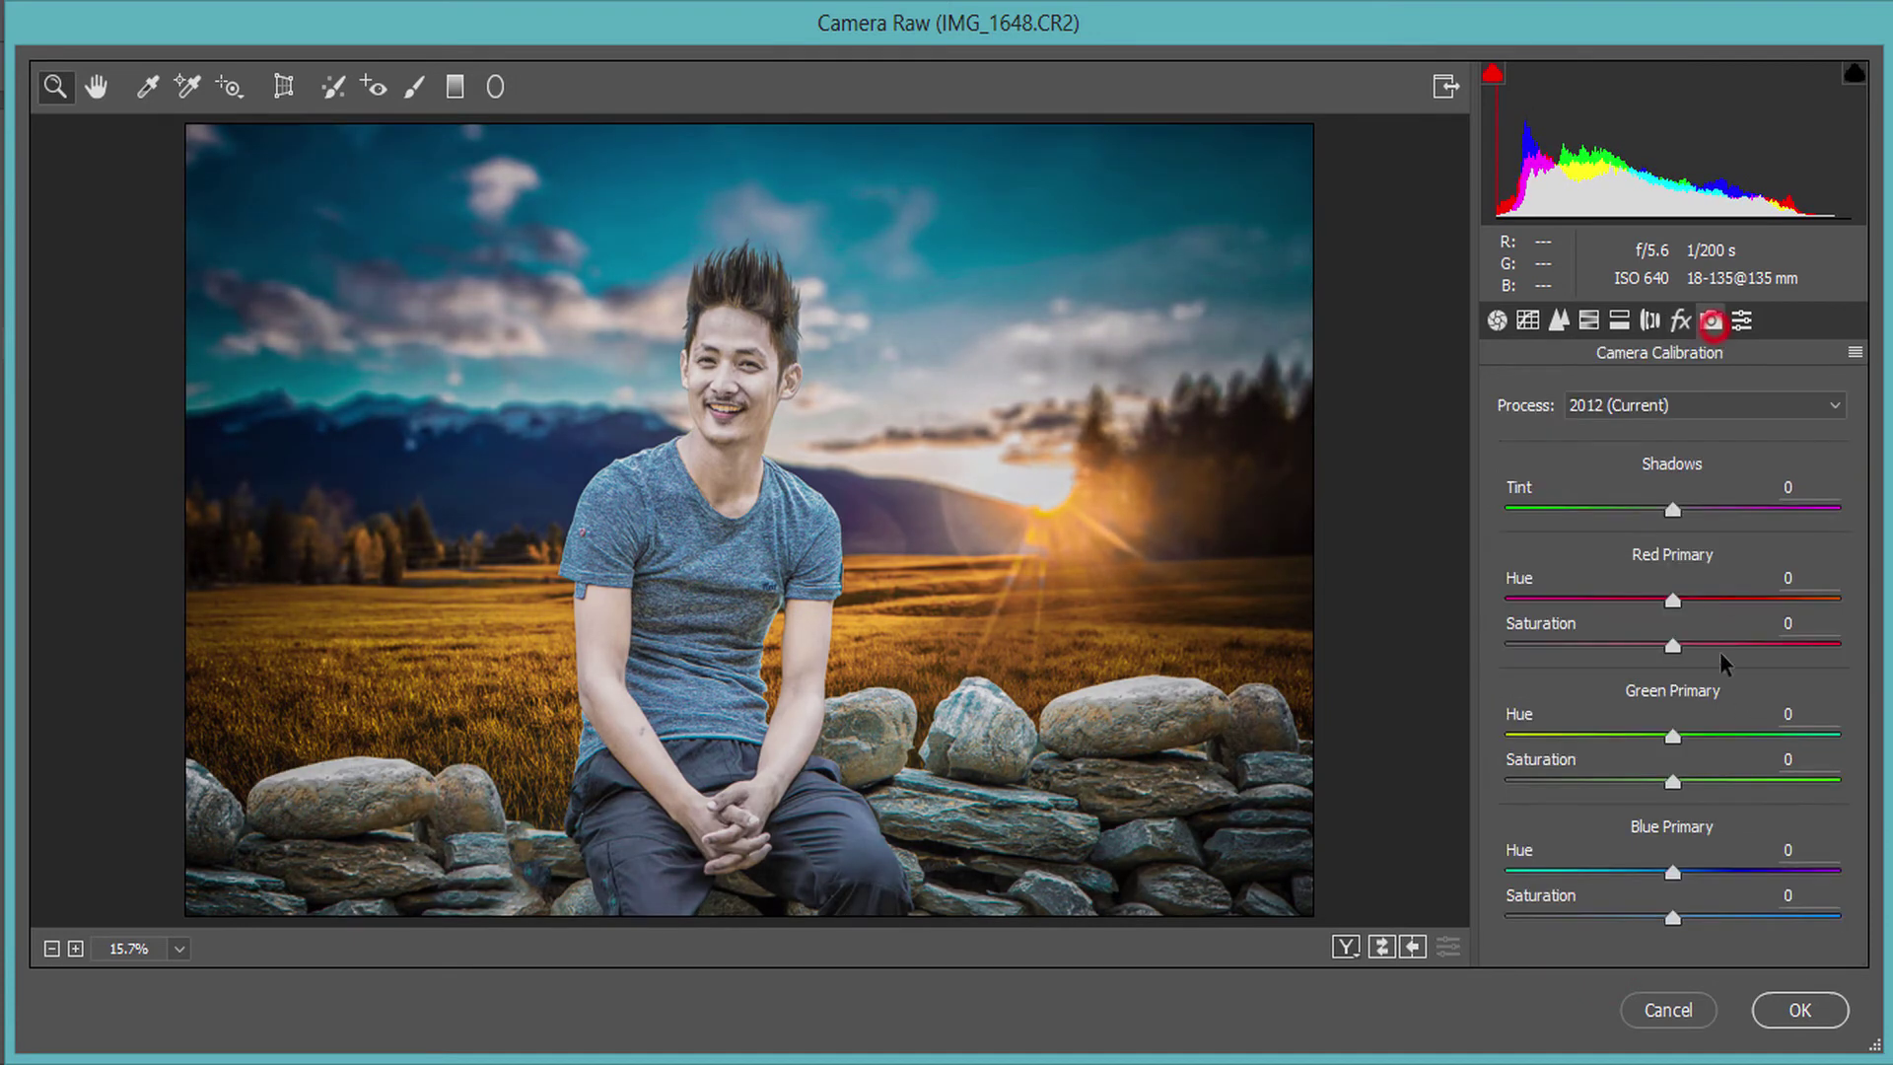
pyautogui.moveTo(1673, 871)
pyautogui.mouseDown()
pyautogui.moveTo(1594, 872)
pyautogui.moveTo(1673, 874)
pyautogui.moveTo(1649, 873)
pyautogui.moveTo(1753, 918)
pyautogui.moveTo(1733, 920)
pyautogui.mouseUp()
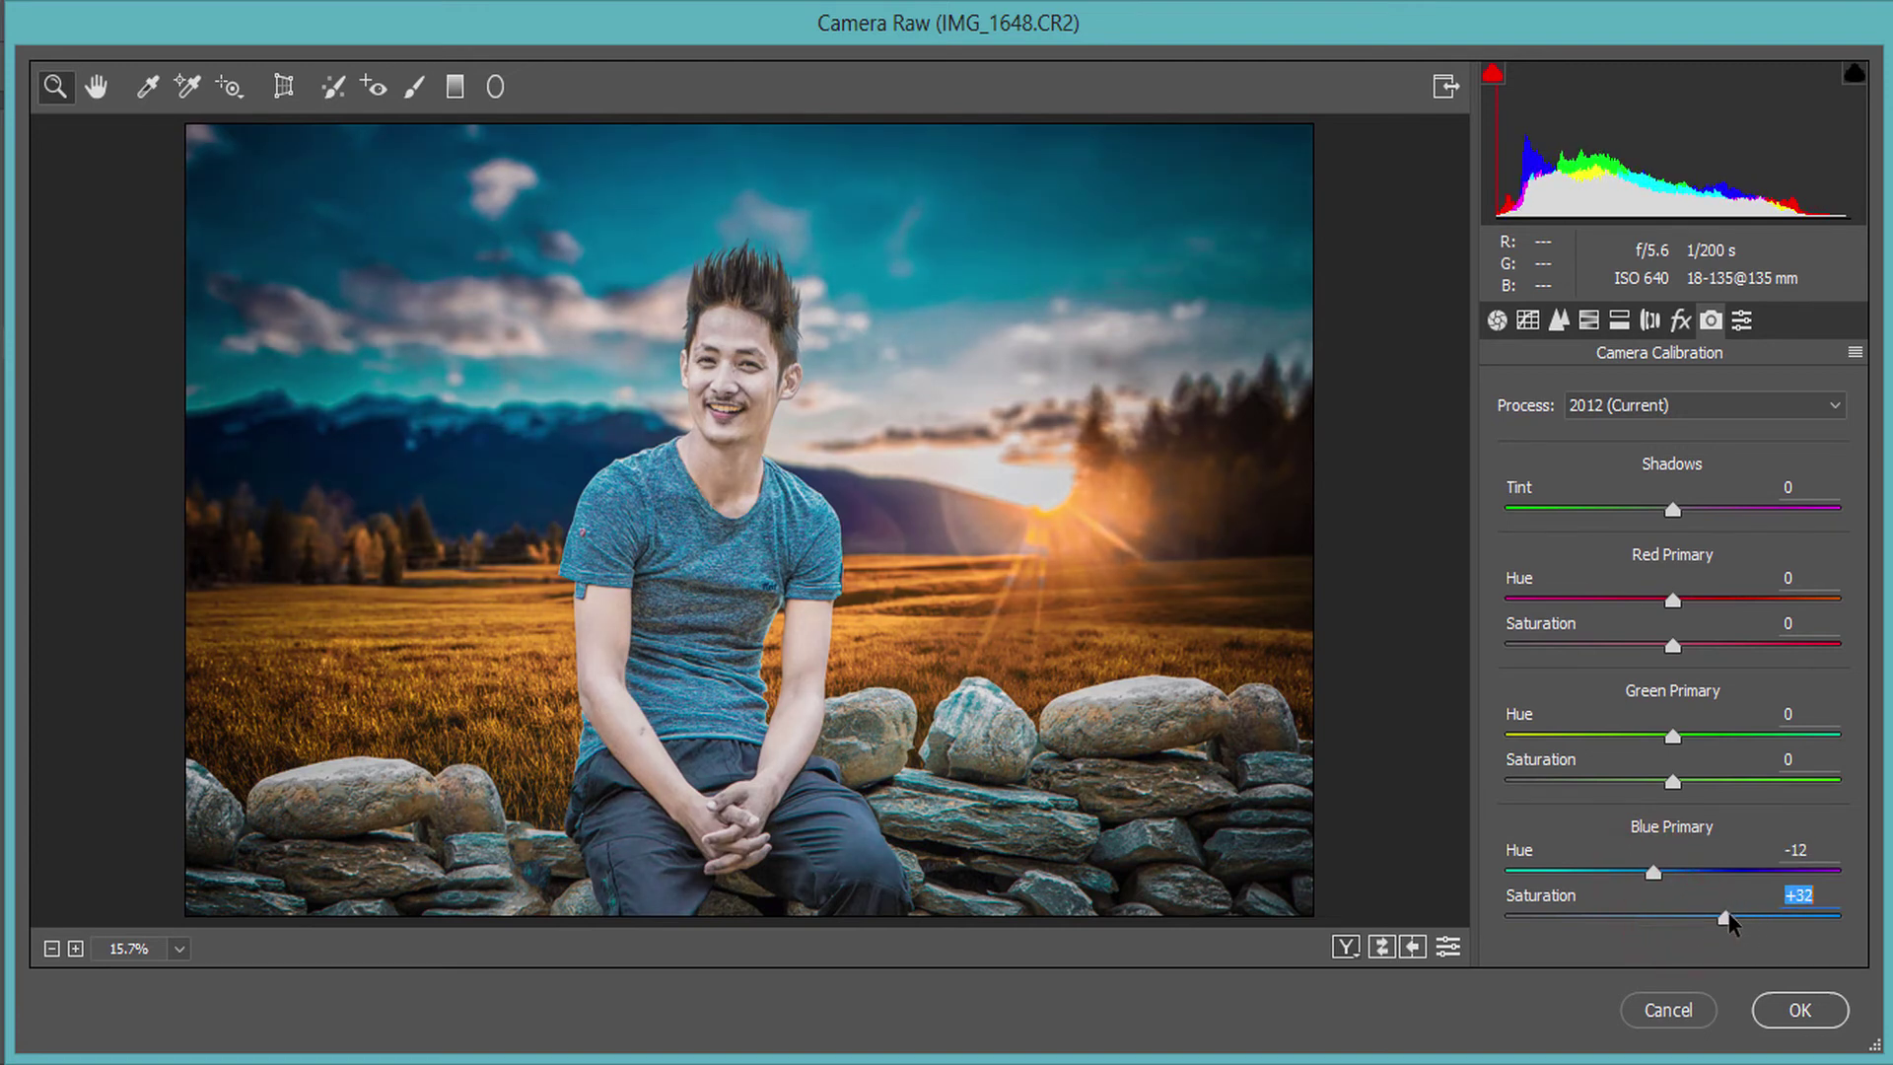
pyautogui.click(1588, 319)
pyautogui.click(1576, 435)
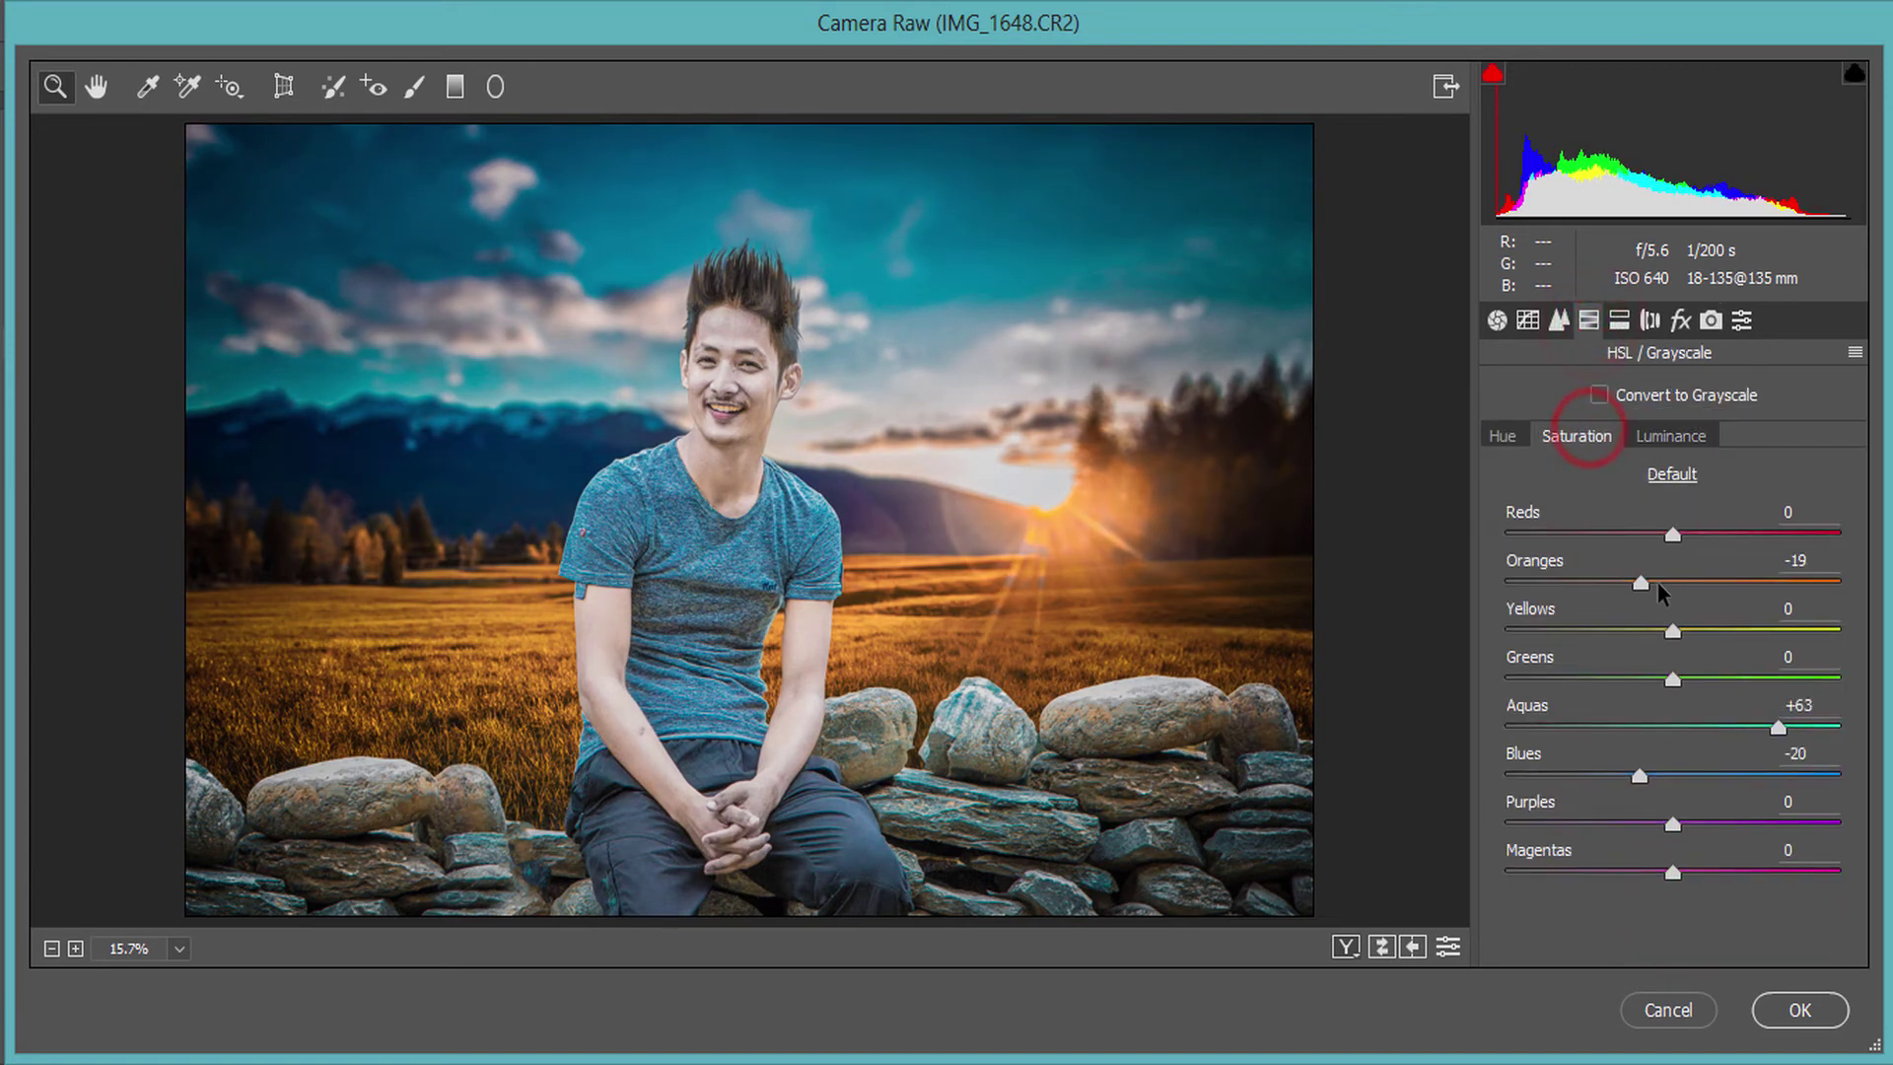
pyautogui.moveTo(1673, 631); pyautogui.dragTo(1749, 631)
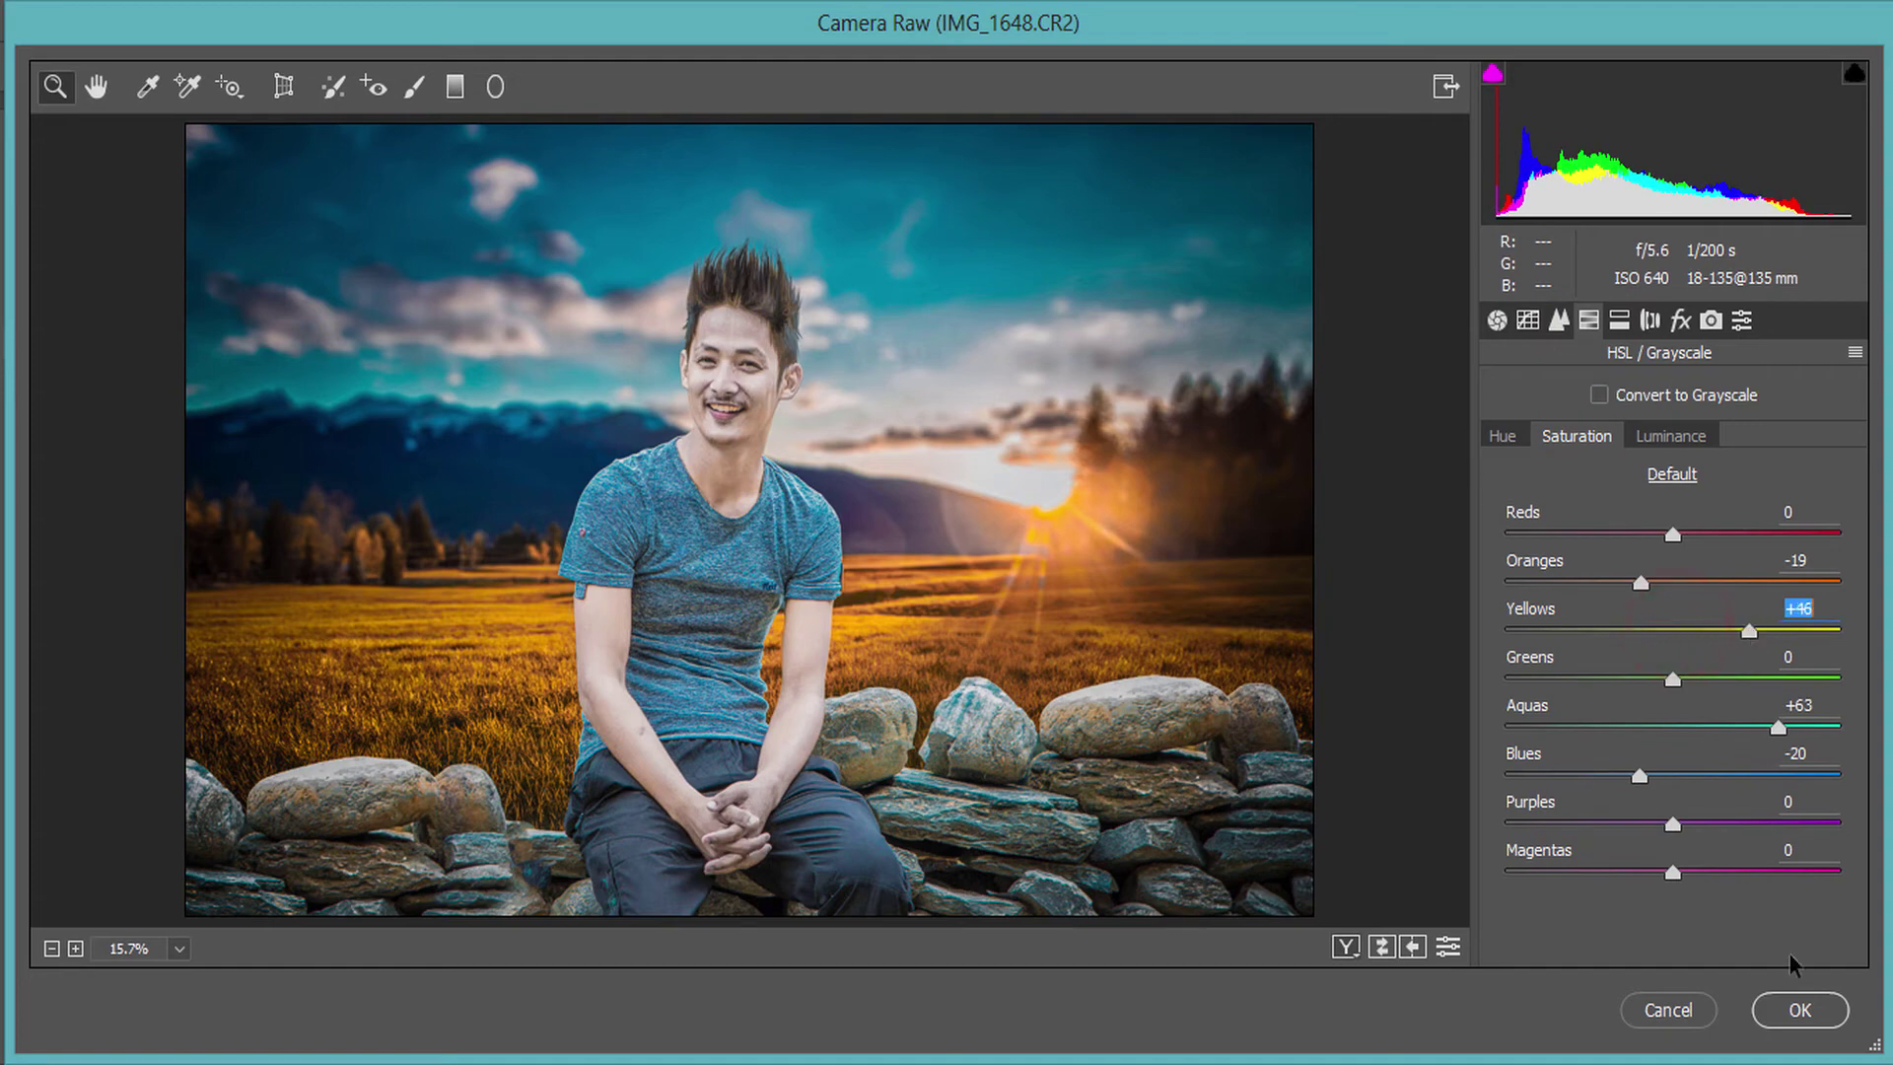
pyautogui.click(1800, 1010)
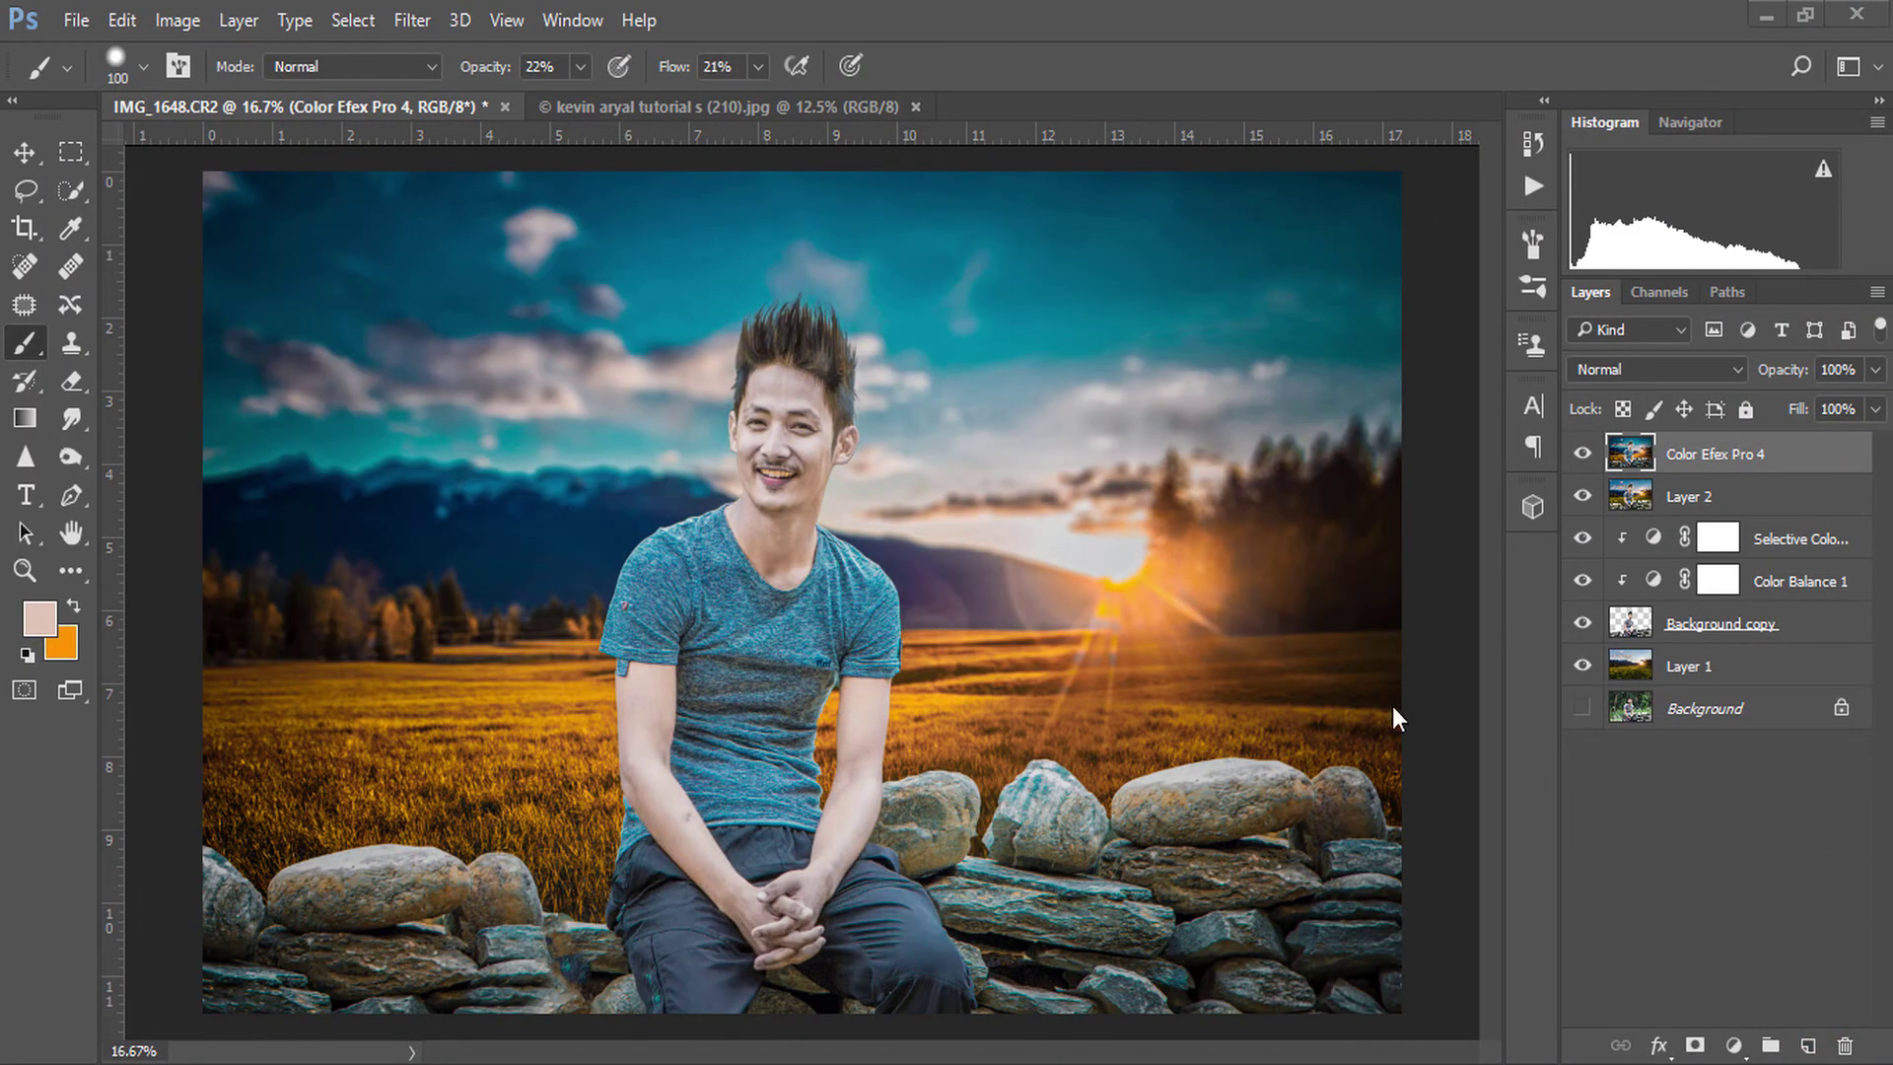
# - Apply Portraiture Smoothing: High at Threshold 28, resampling the skin mask from the face
pyautogui.click(412, 20)
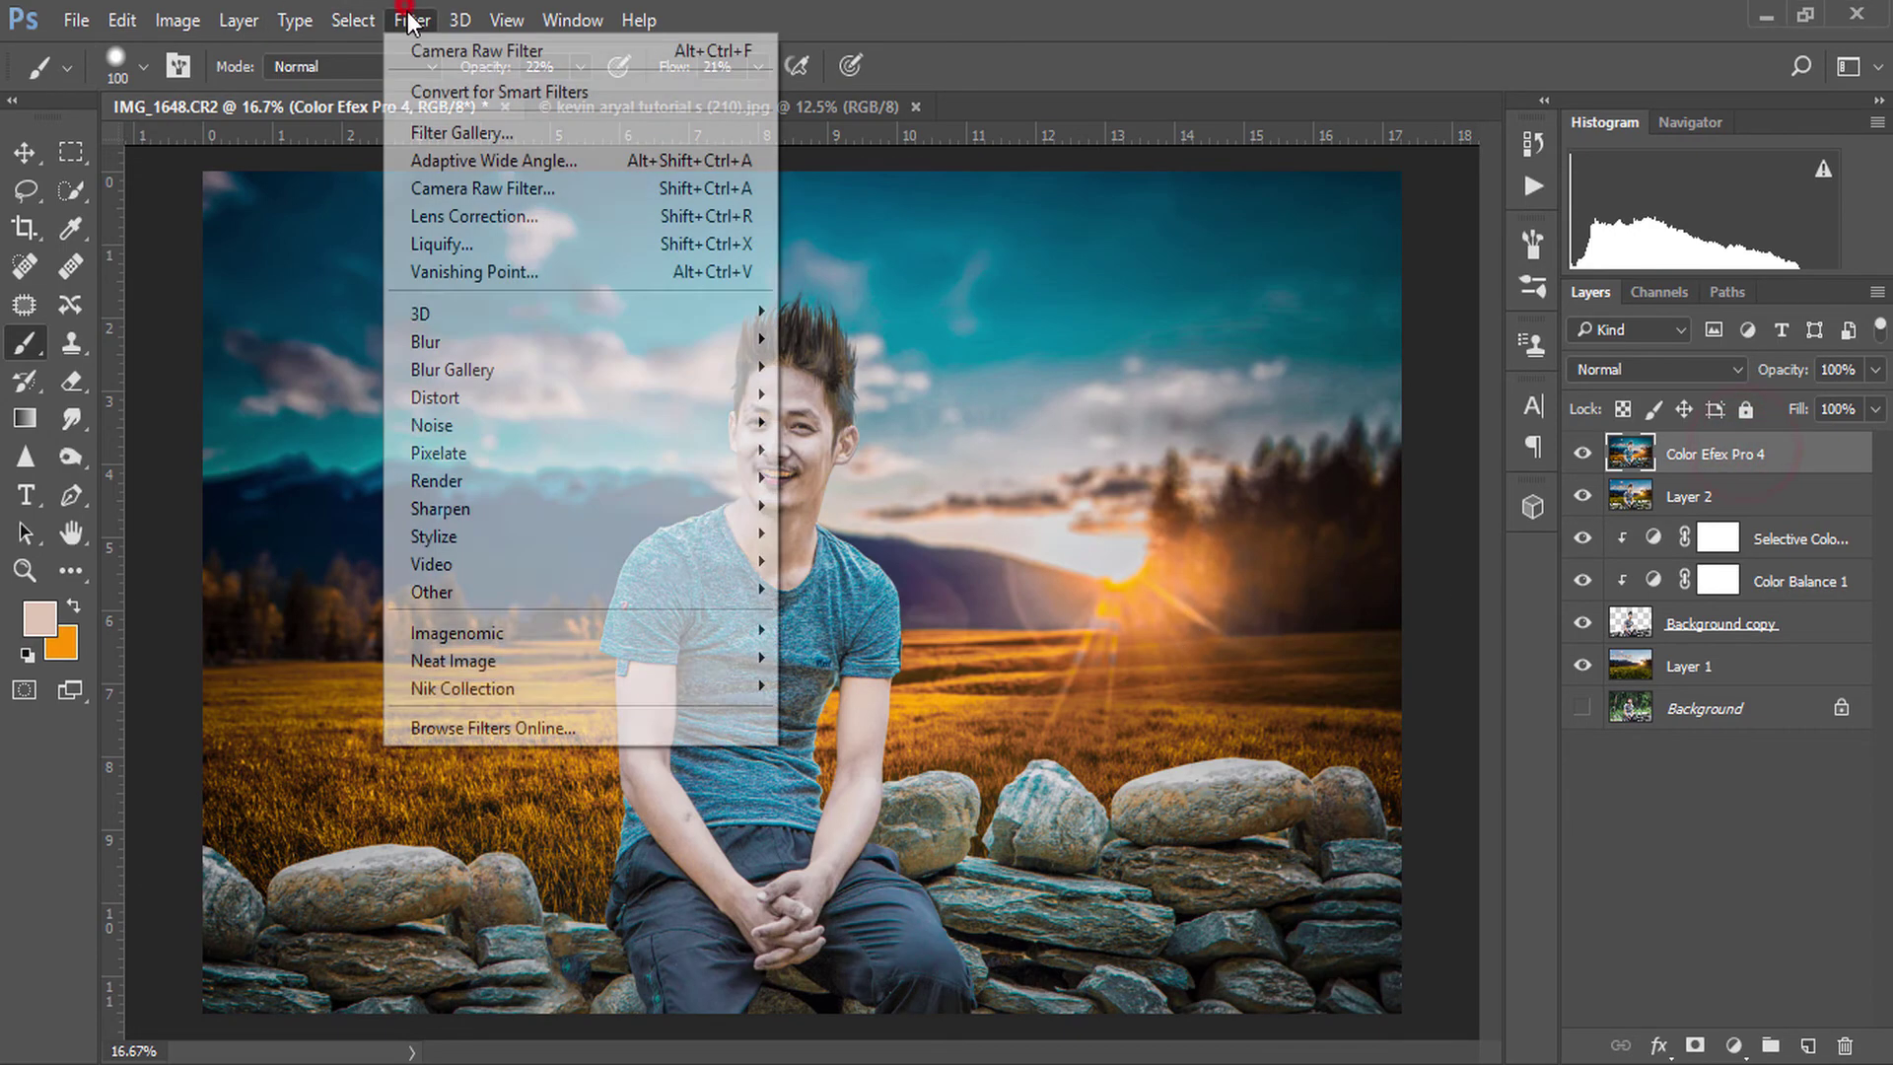
pyautogui.moveTo(457, 633)
pyautogui.click(818, 636)
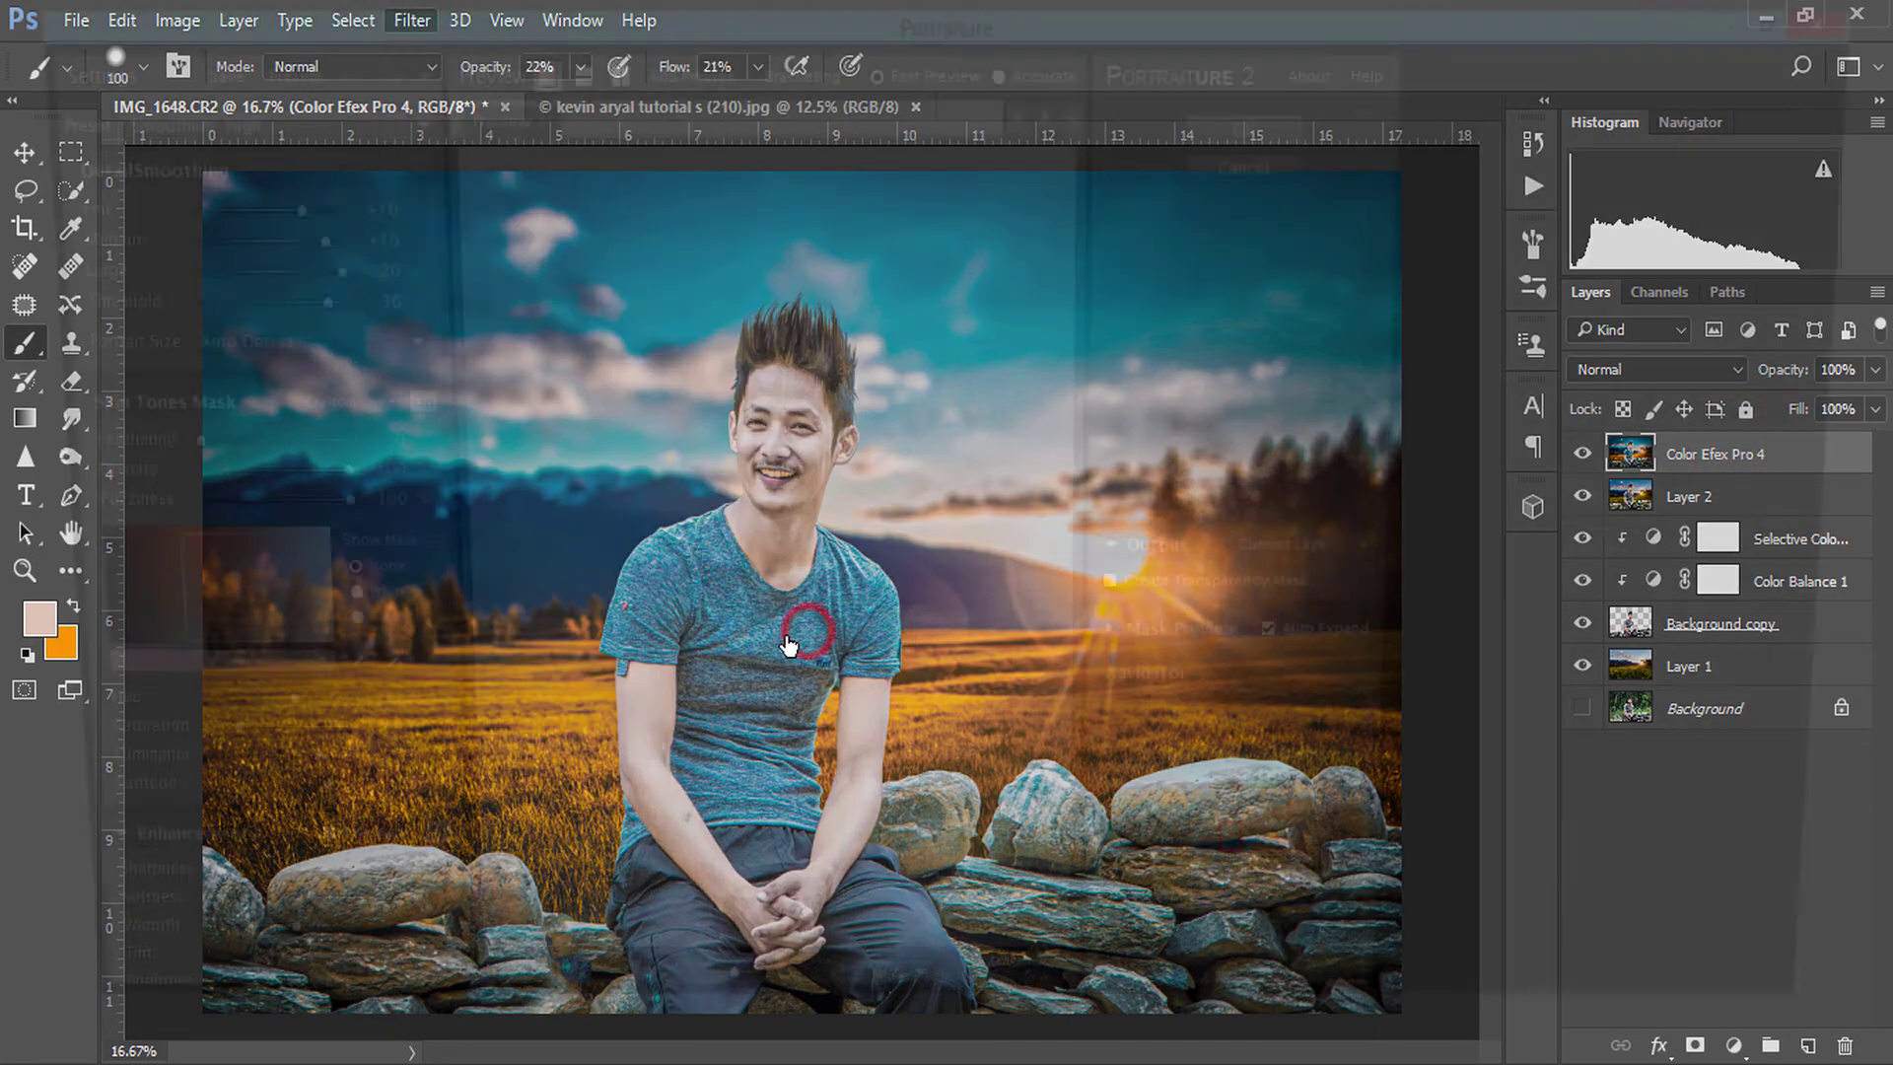
pyautogui.click(1051, 1027)
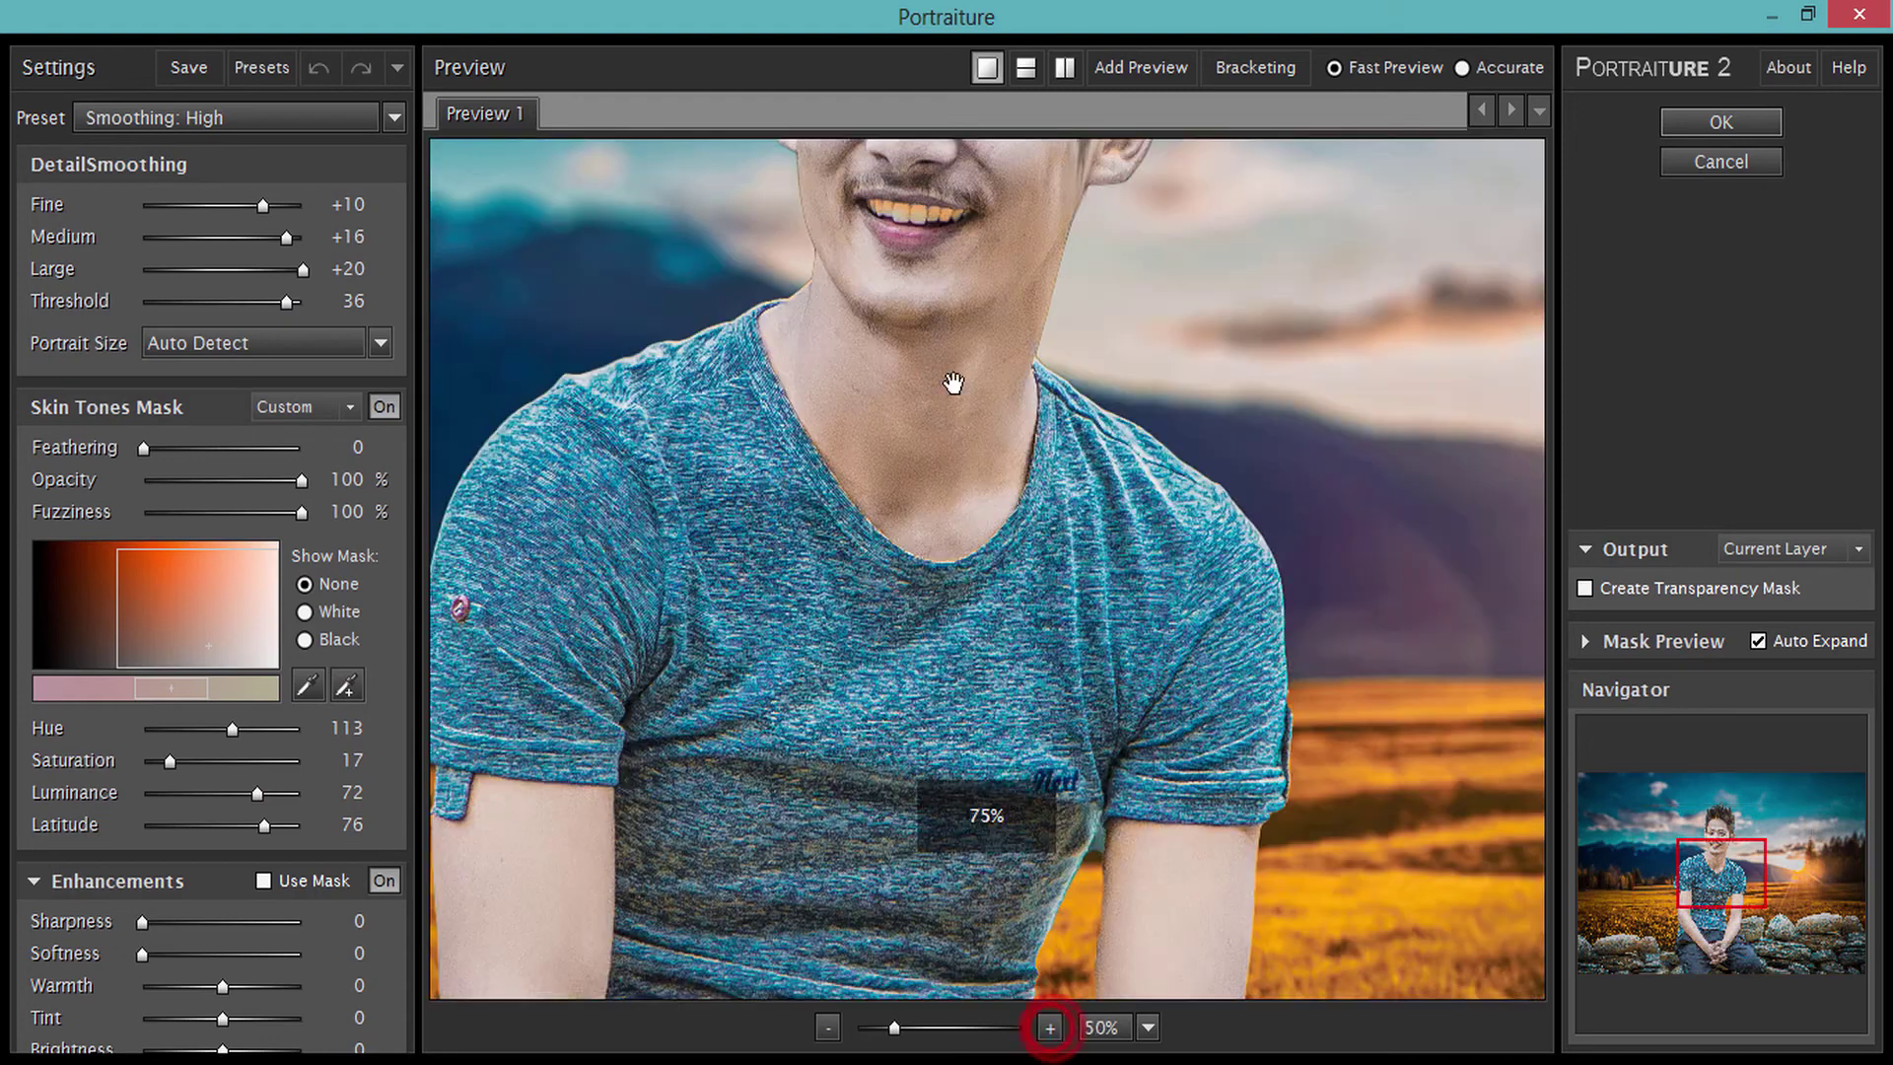
pyautogui.moveTo(286, 302); pyautogui.dragTo(256, 306)
pyautogui.click(346, 685)
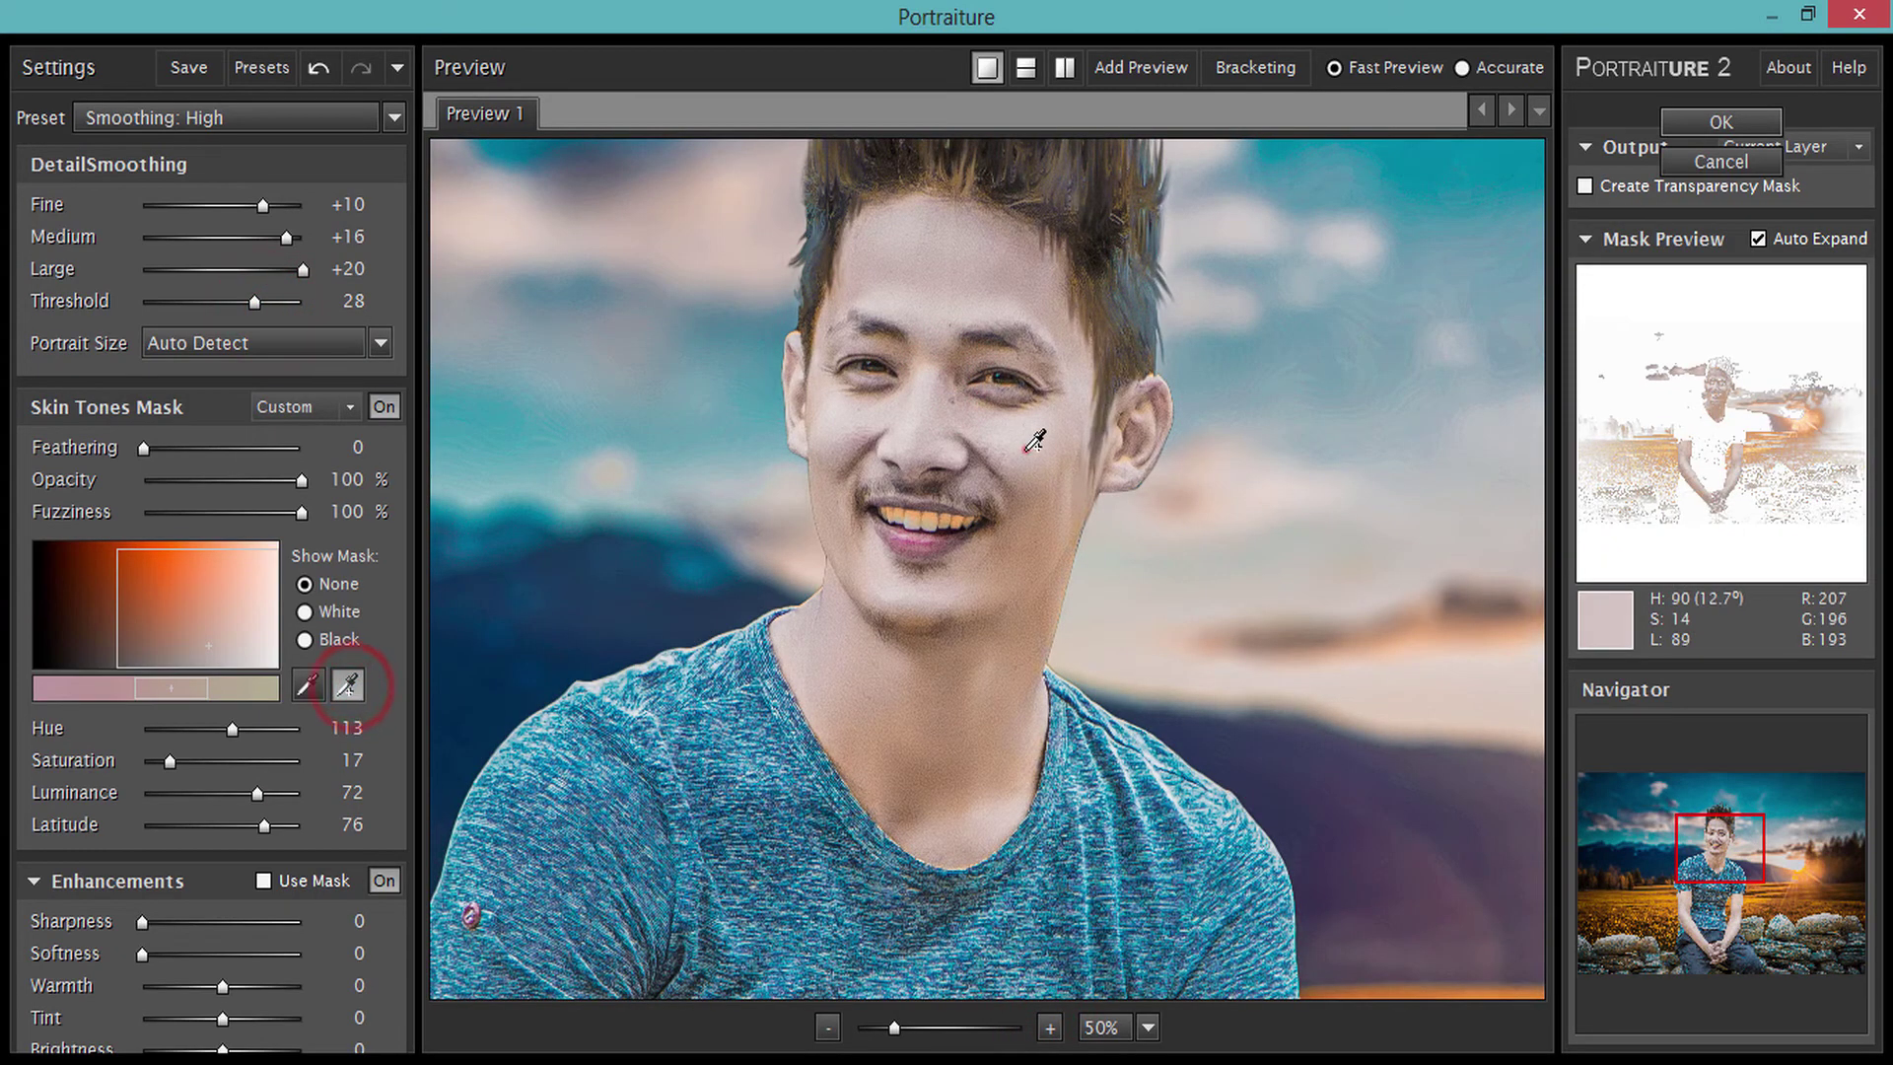
pyautogui.click(1023, 439)
pyautogui.click(347, 686)
pyautogui.click(922, 555)
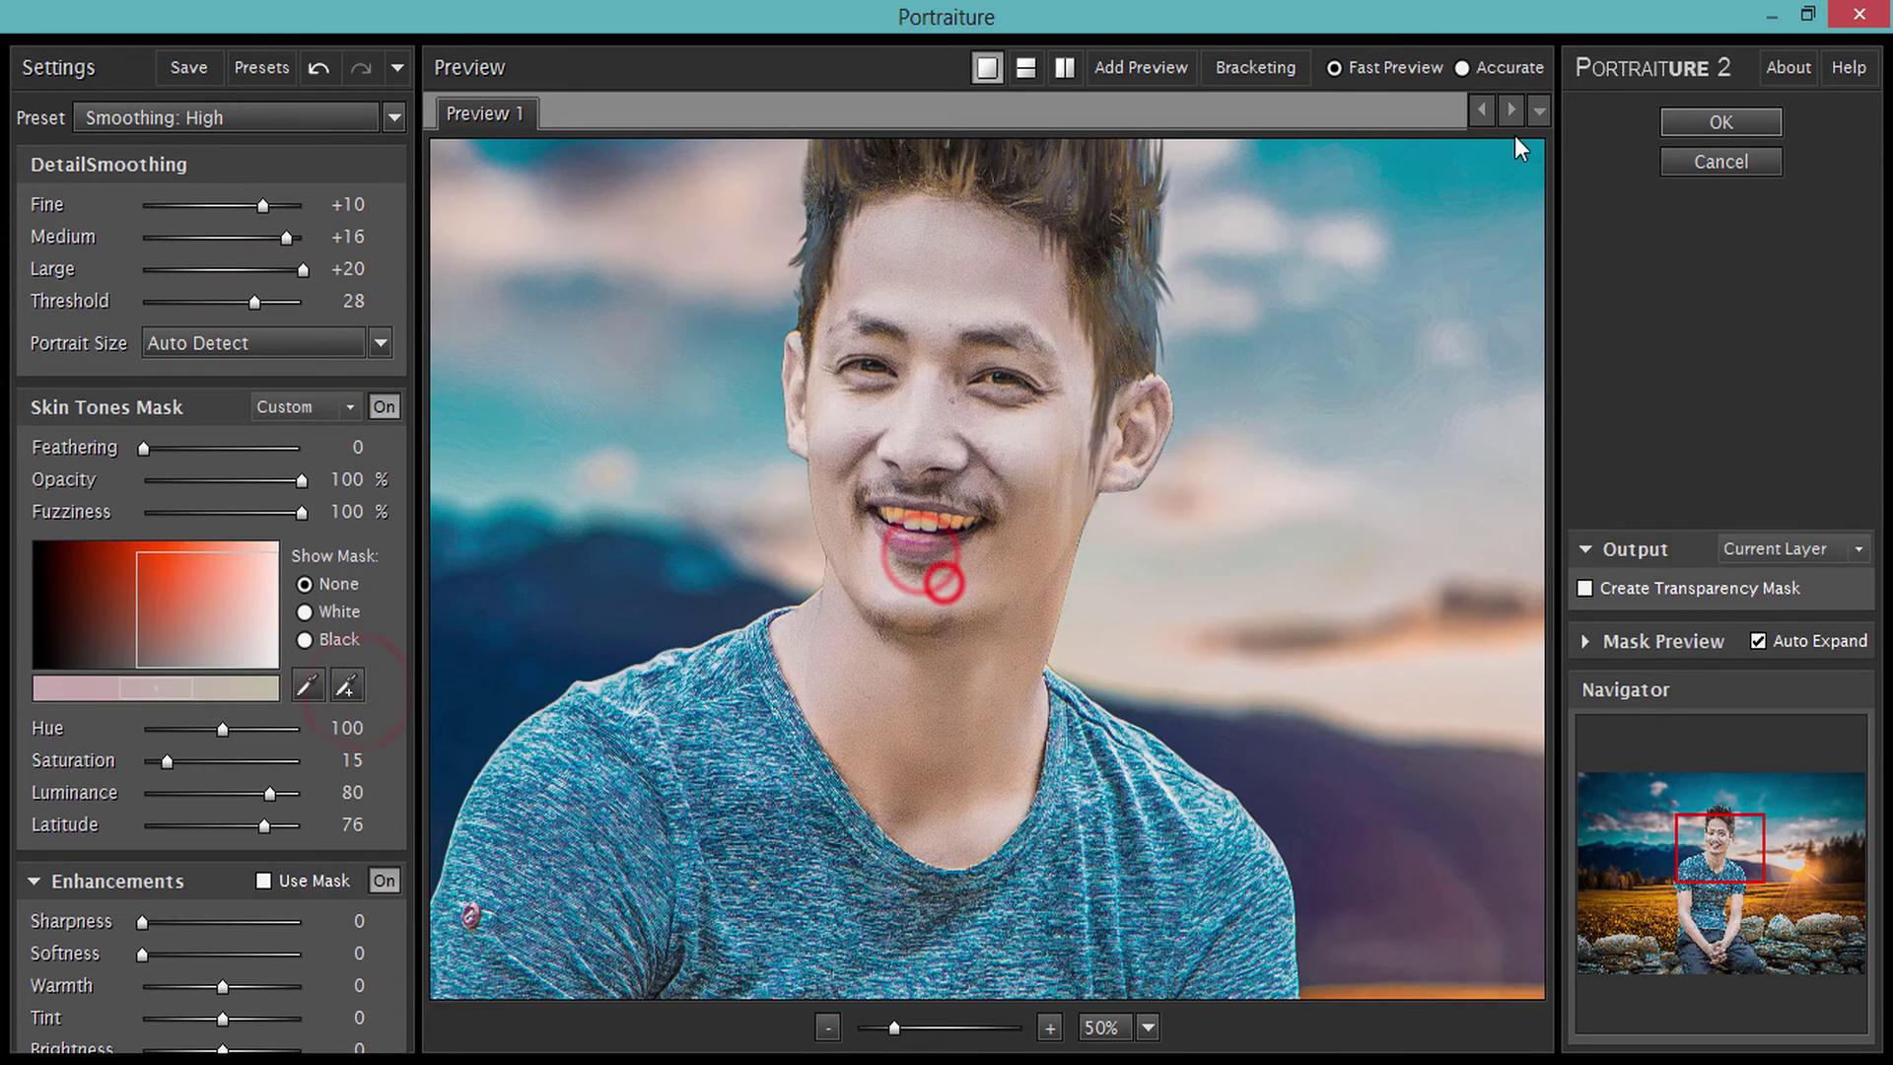
pyautogui.click(1720, 122)
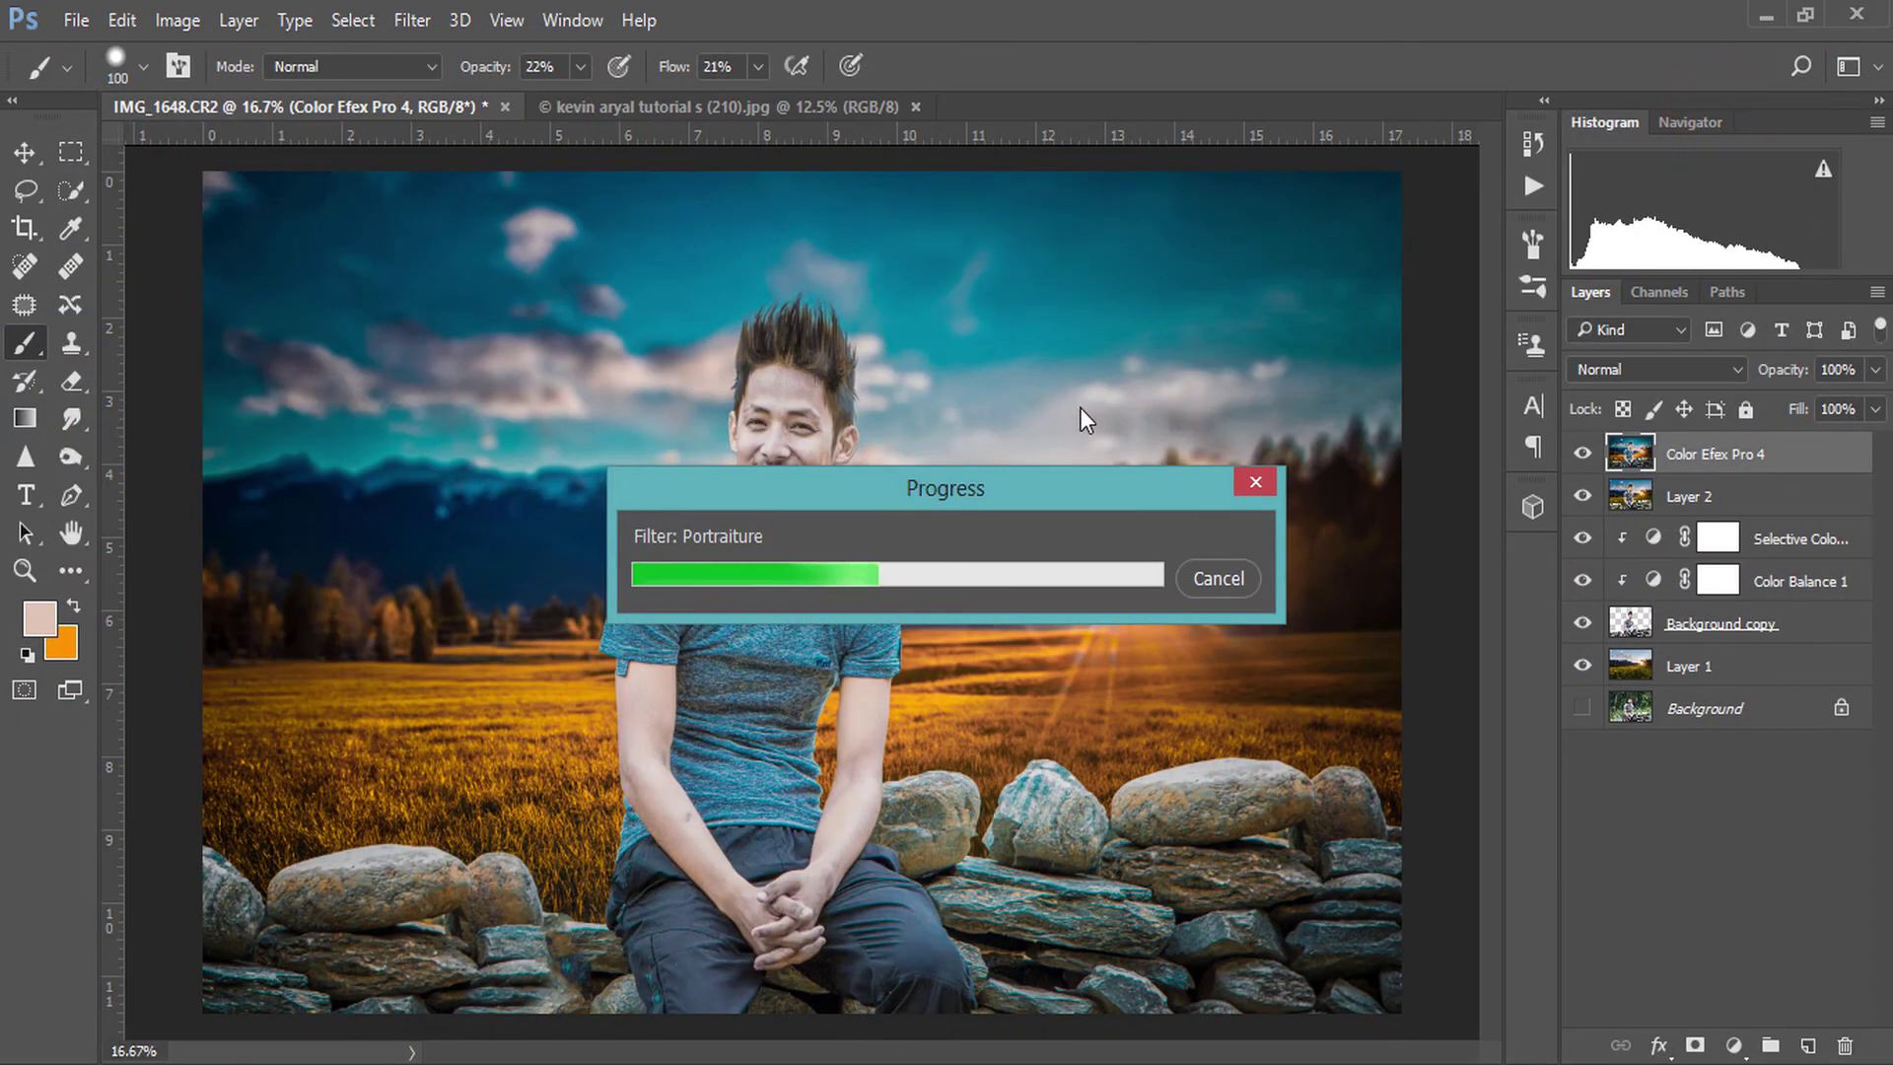
# - Apply Reduce Noise with Strength 10, Preserve Details 12% and Reduce Color Noise 13%
pyautogui.click(414, 20)
pyautogui.click(885, 537)
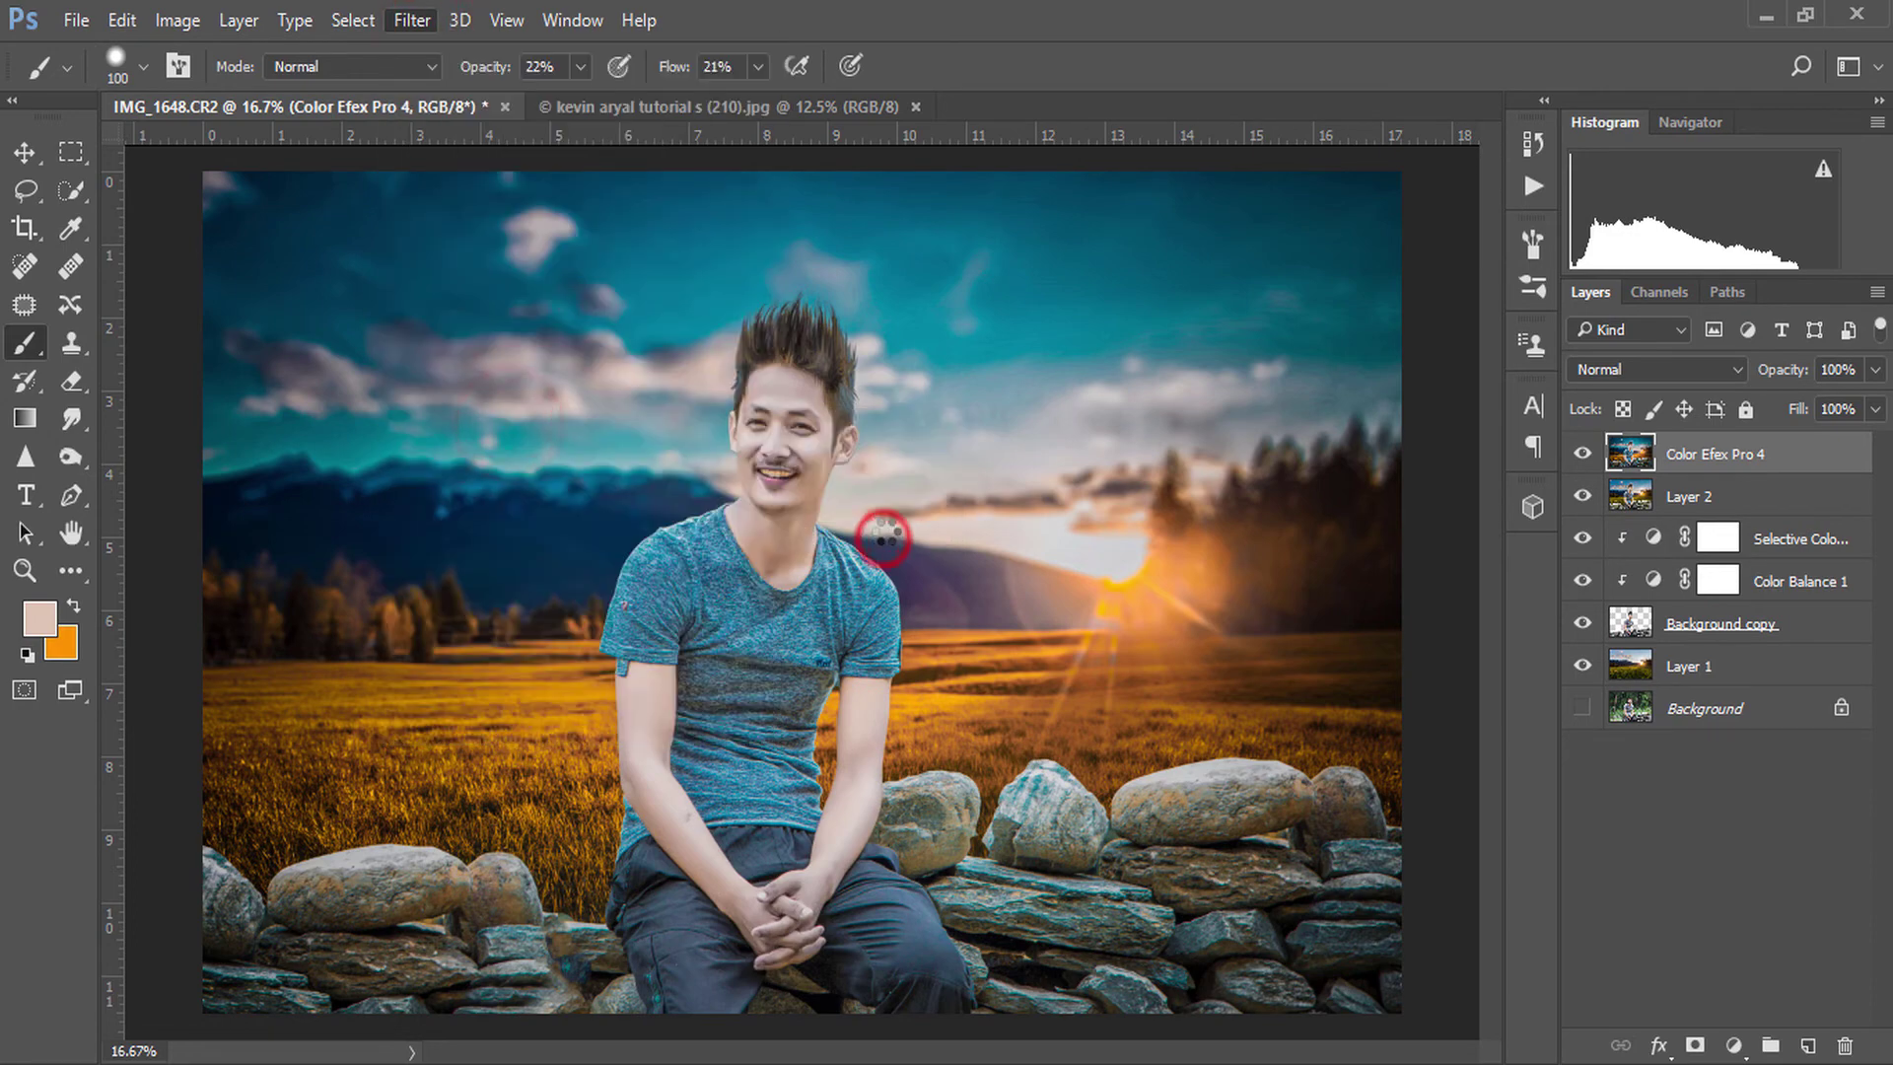
pyautogui.moveTo(718, 359)
pyautogui.mouseDown()
pyautogui.moveTo(887, 414)
pyautogui.moveTo(894, 451)
pyautogui.mouseUp()
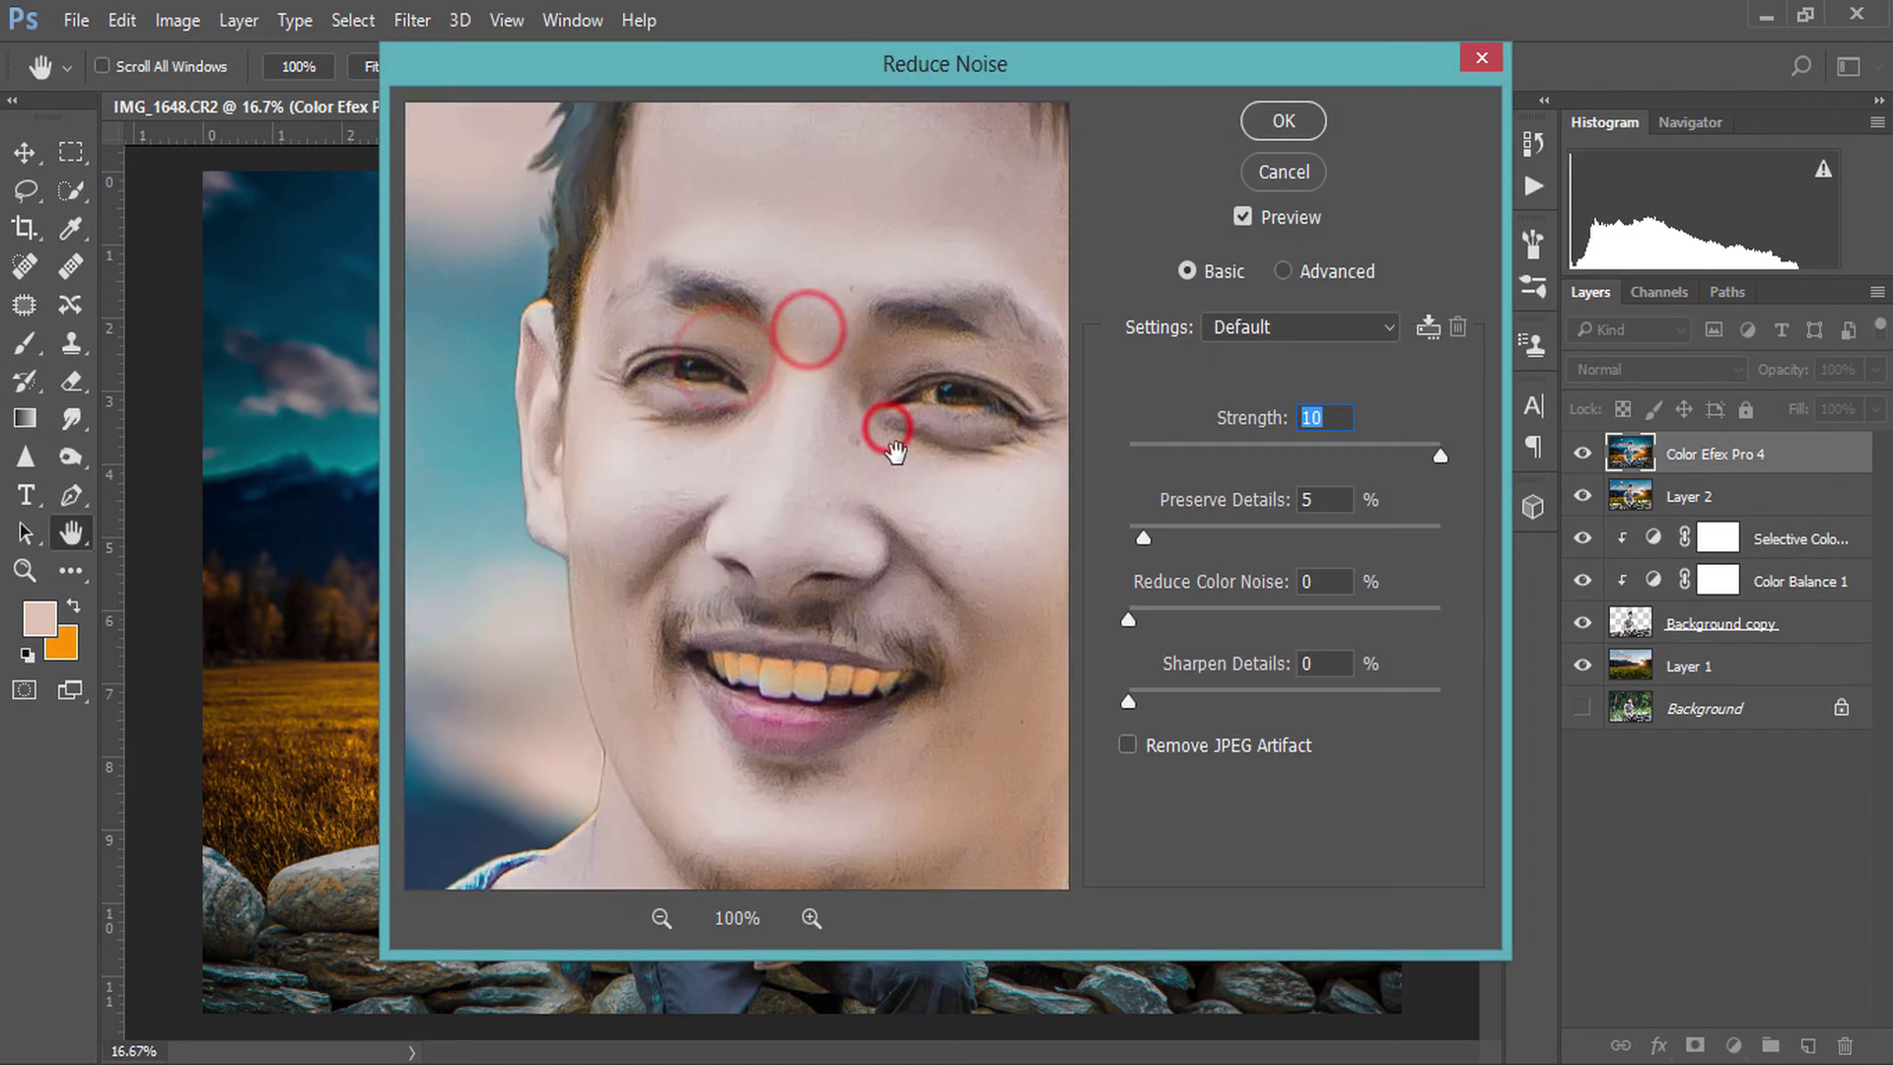
pyautogui.moveTo(1144, 537); pyautogui.dragTo(1165, 538)
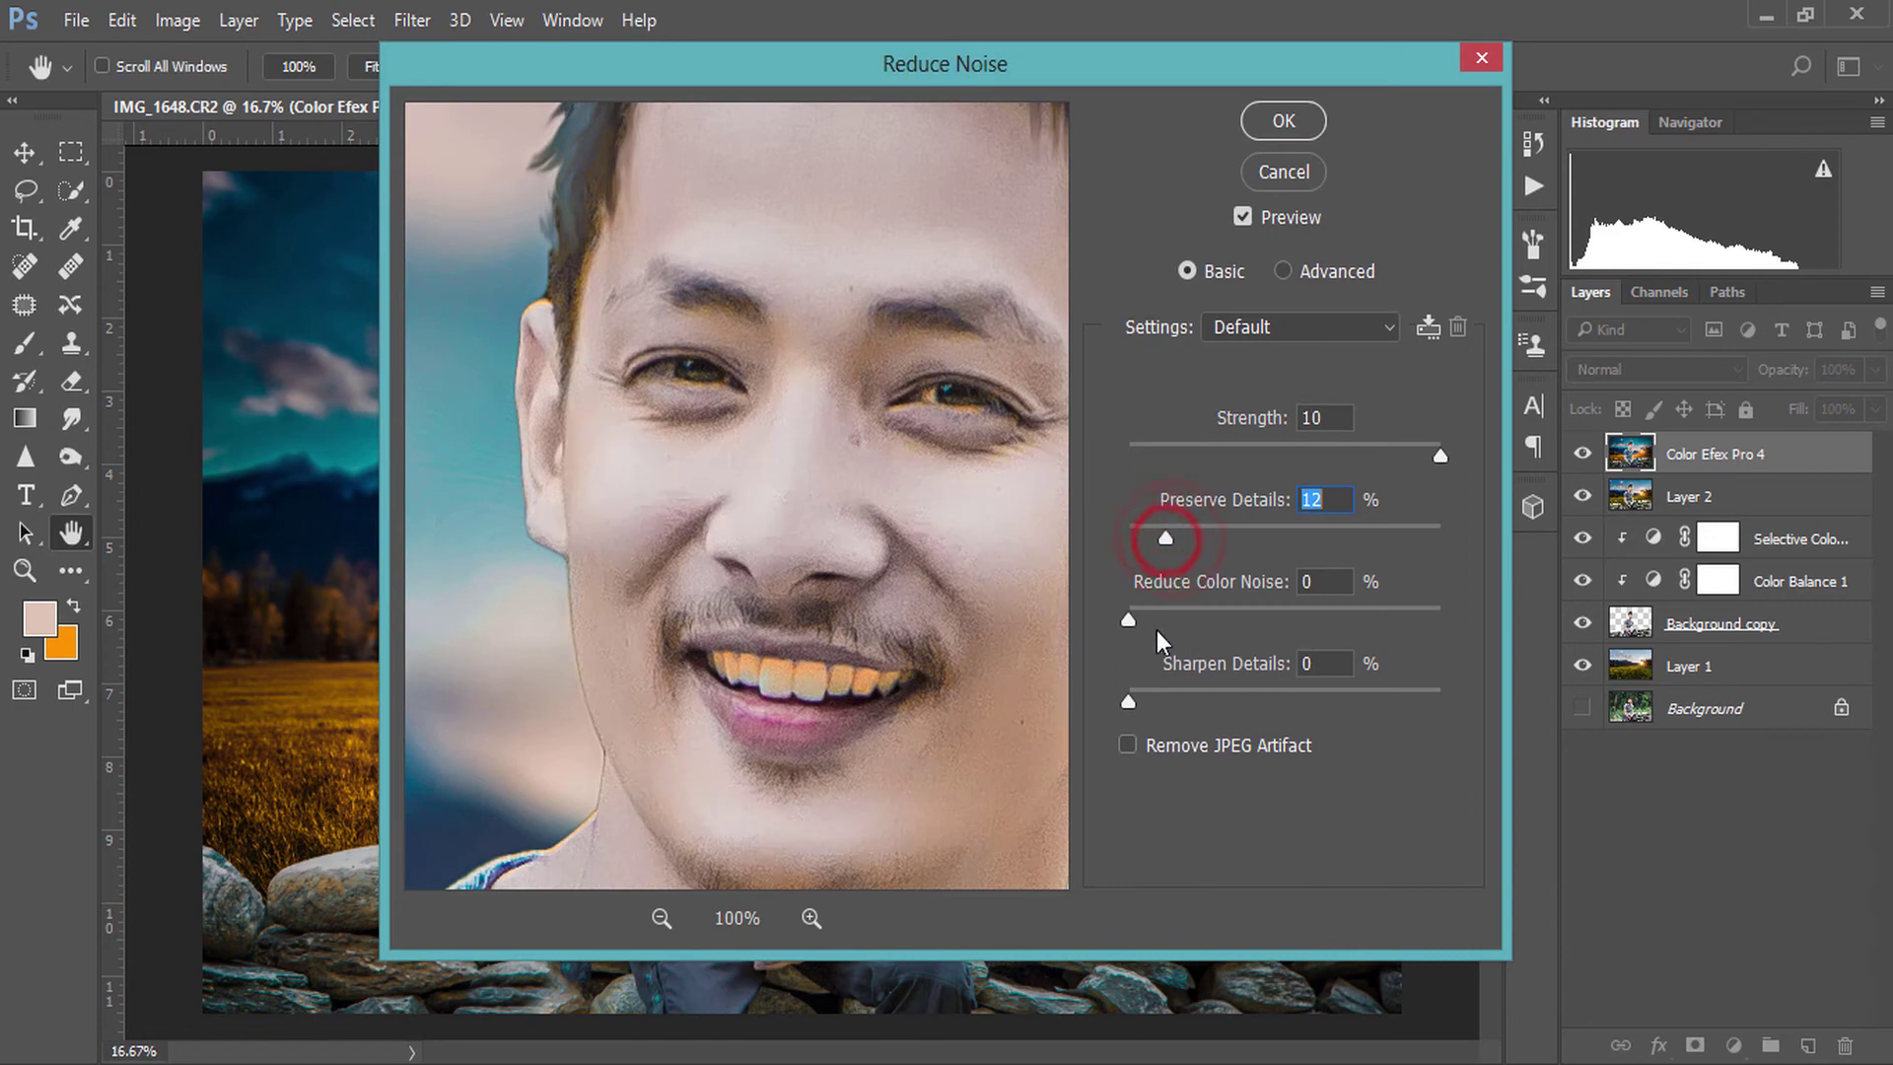
pyautogui.moveTo(1129, 619); pyautogui.dragTo(1170, 619)
pyautogui.click(727, 546)
pyautogui.click(853, 601)
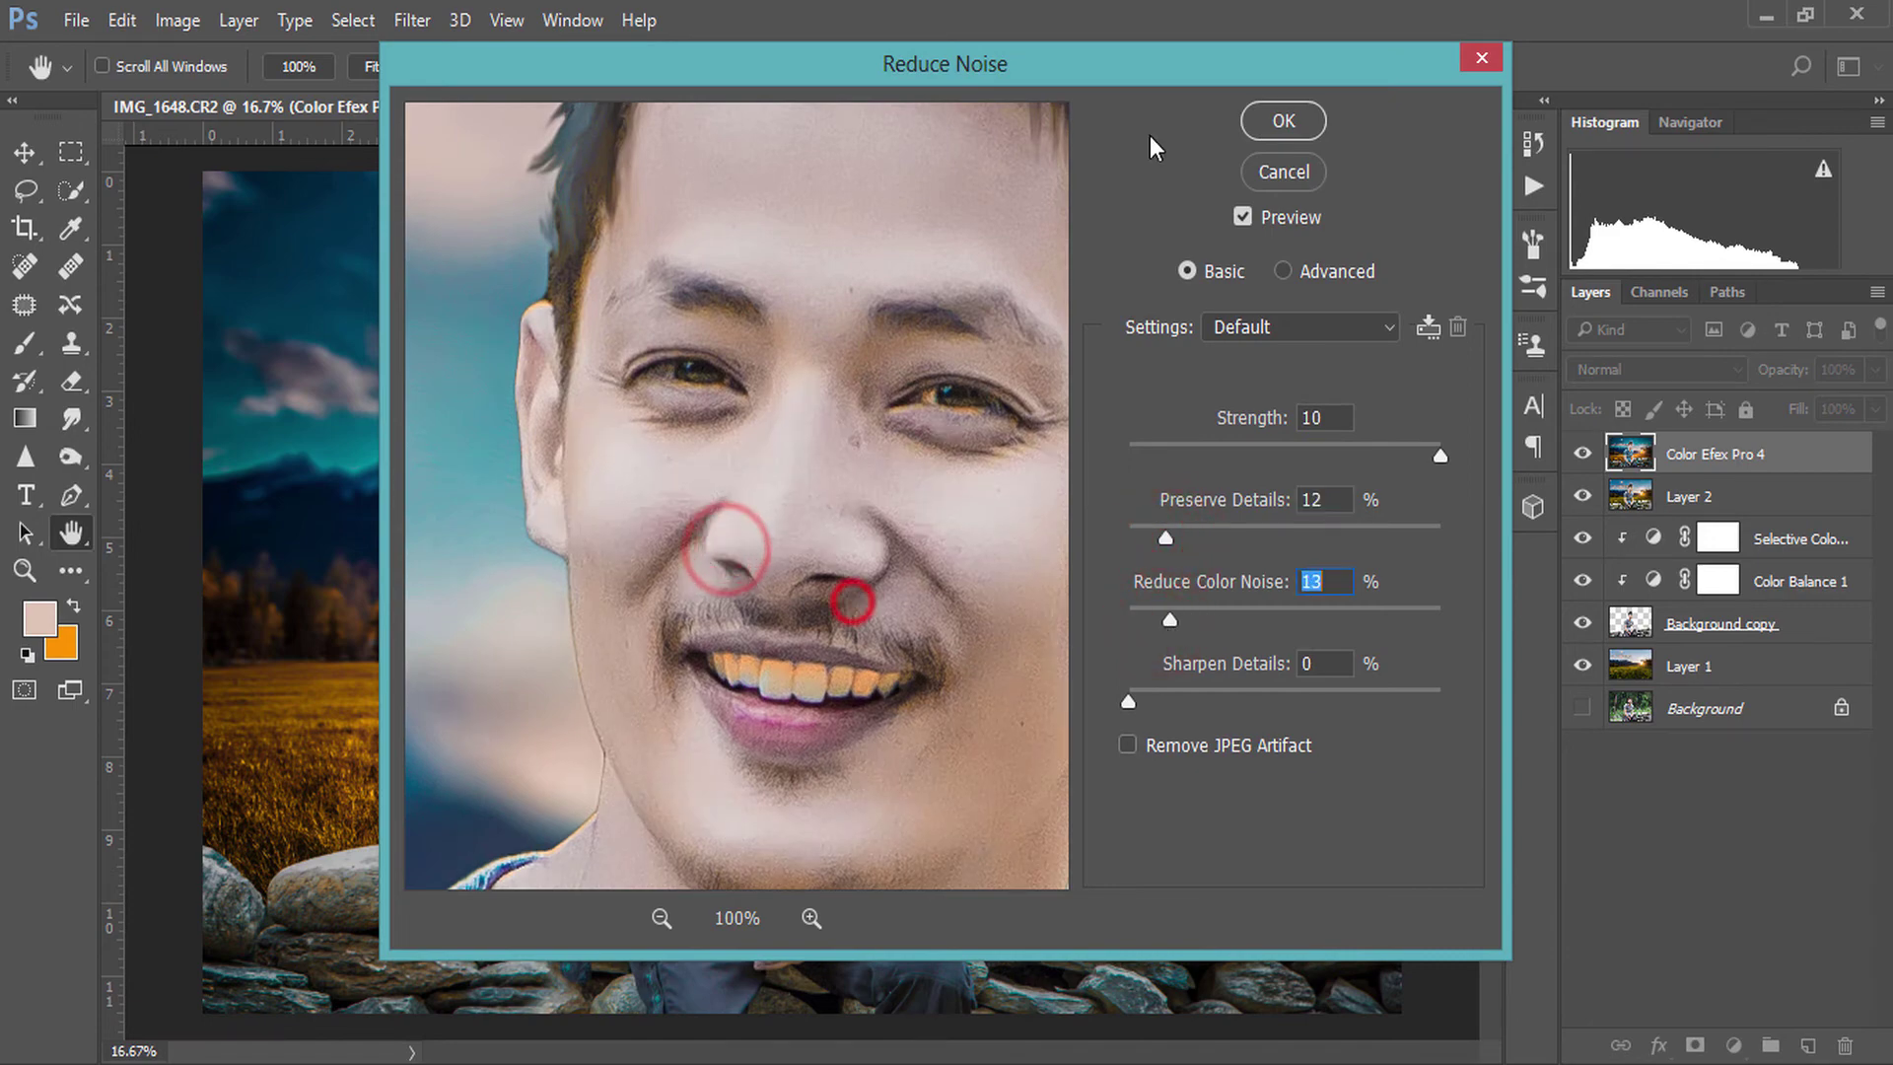
pyautogui.click(1282, 121)
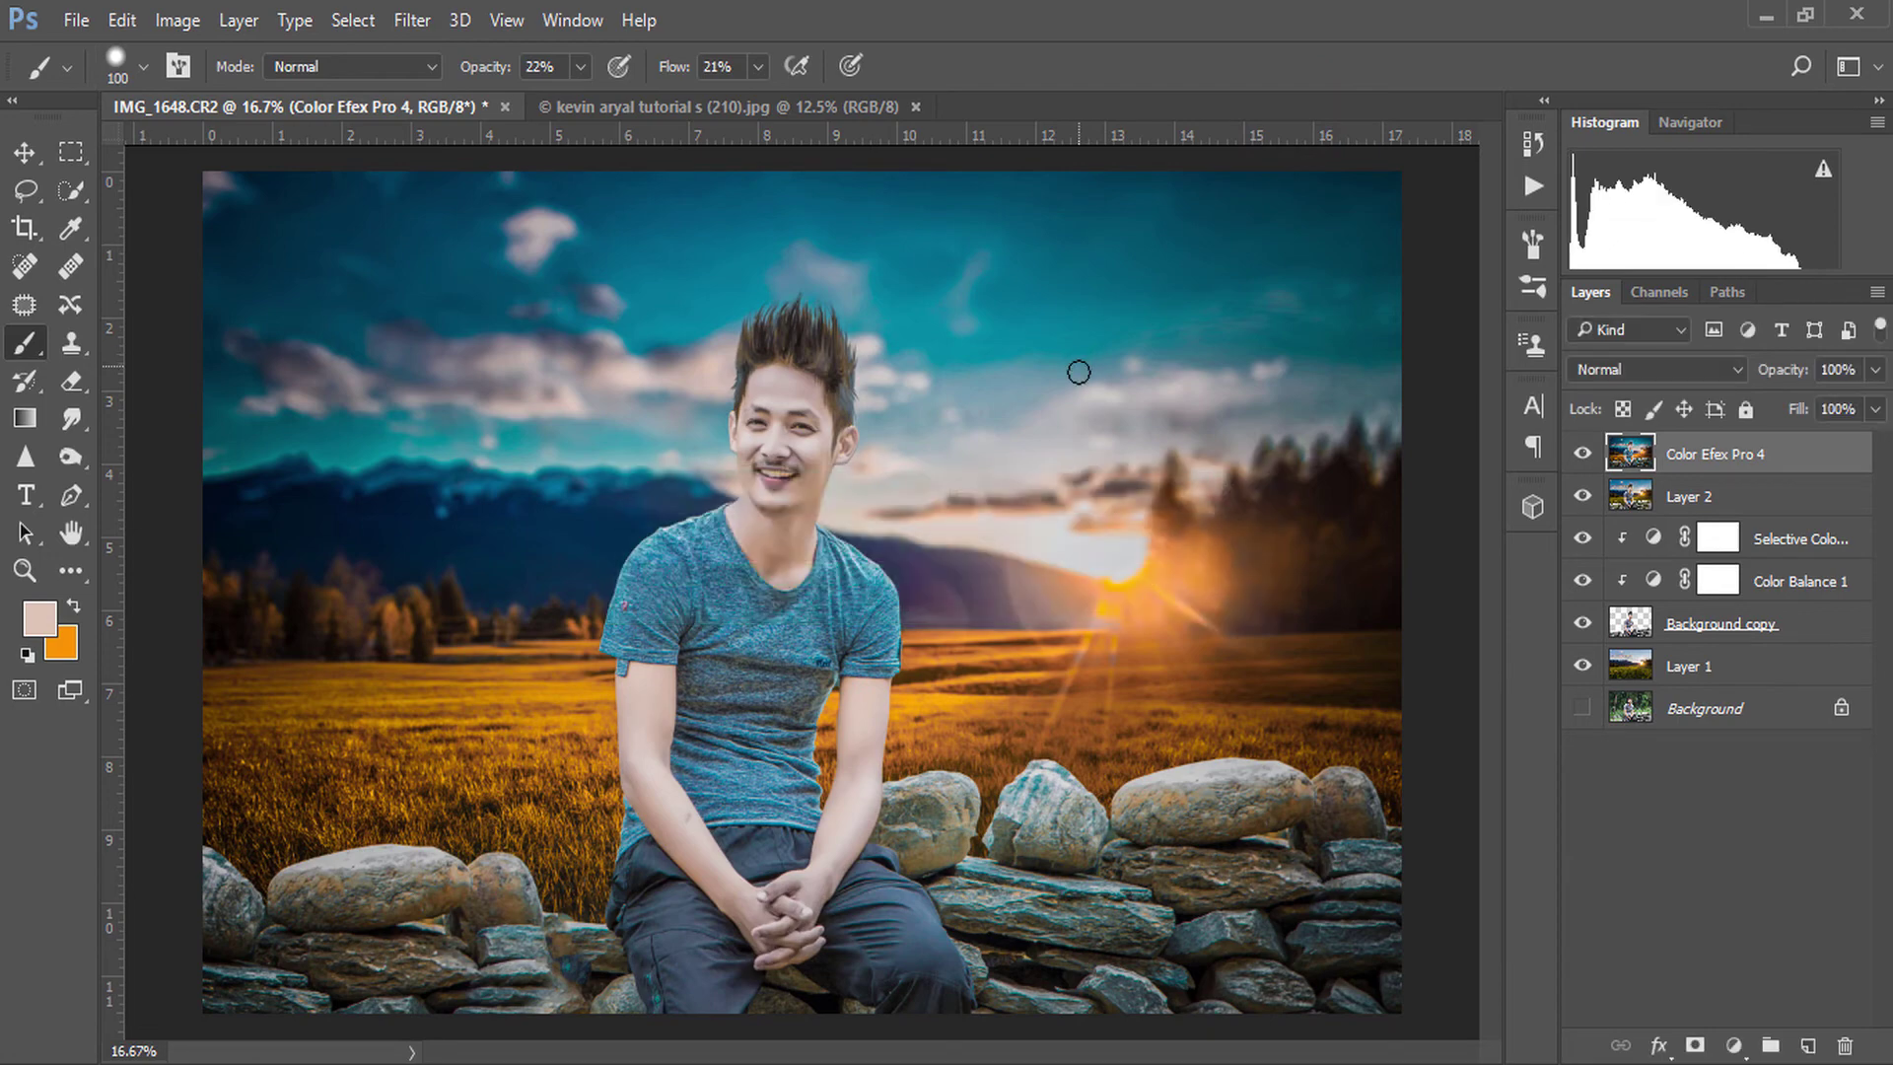
# - Add Selective Color 2: Blacks Cyan +5, Yellow -3, Black -8; Yellows Black +20
pyautogui.click(1733, 1045)
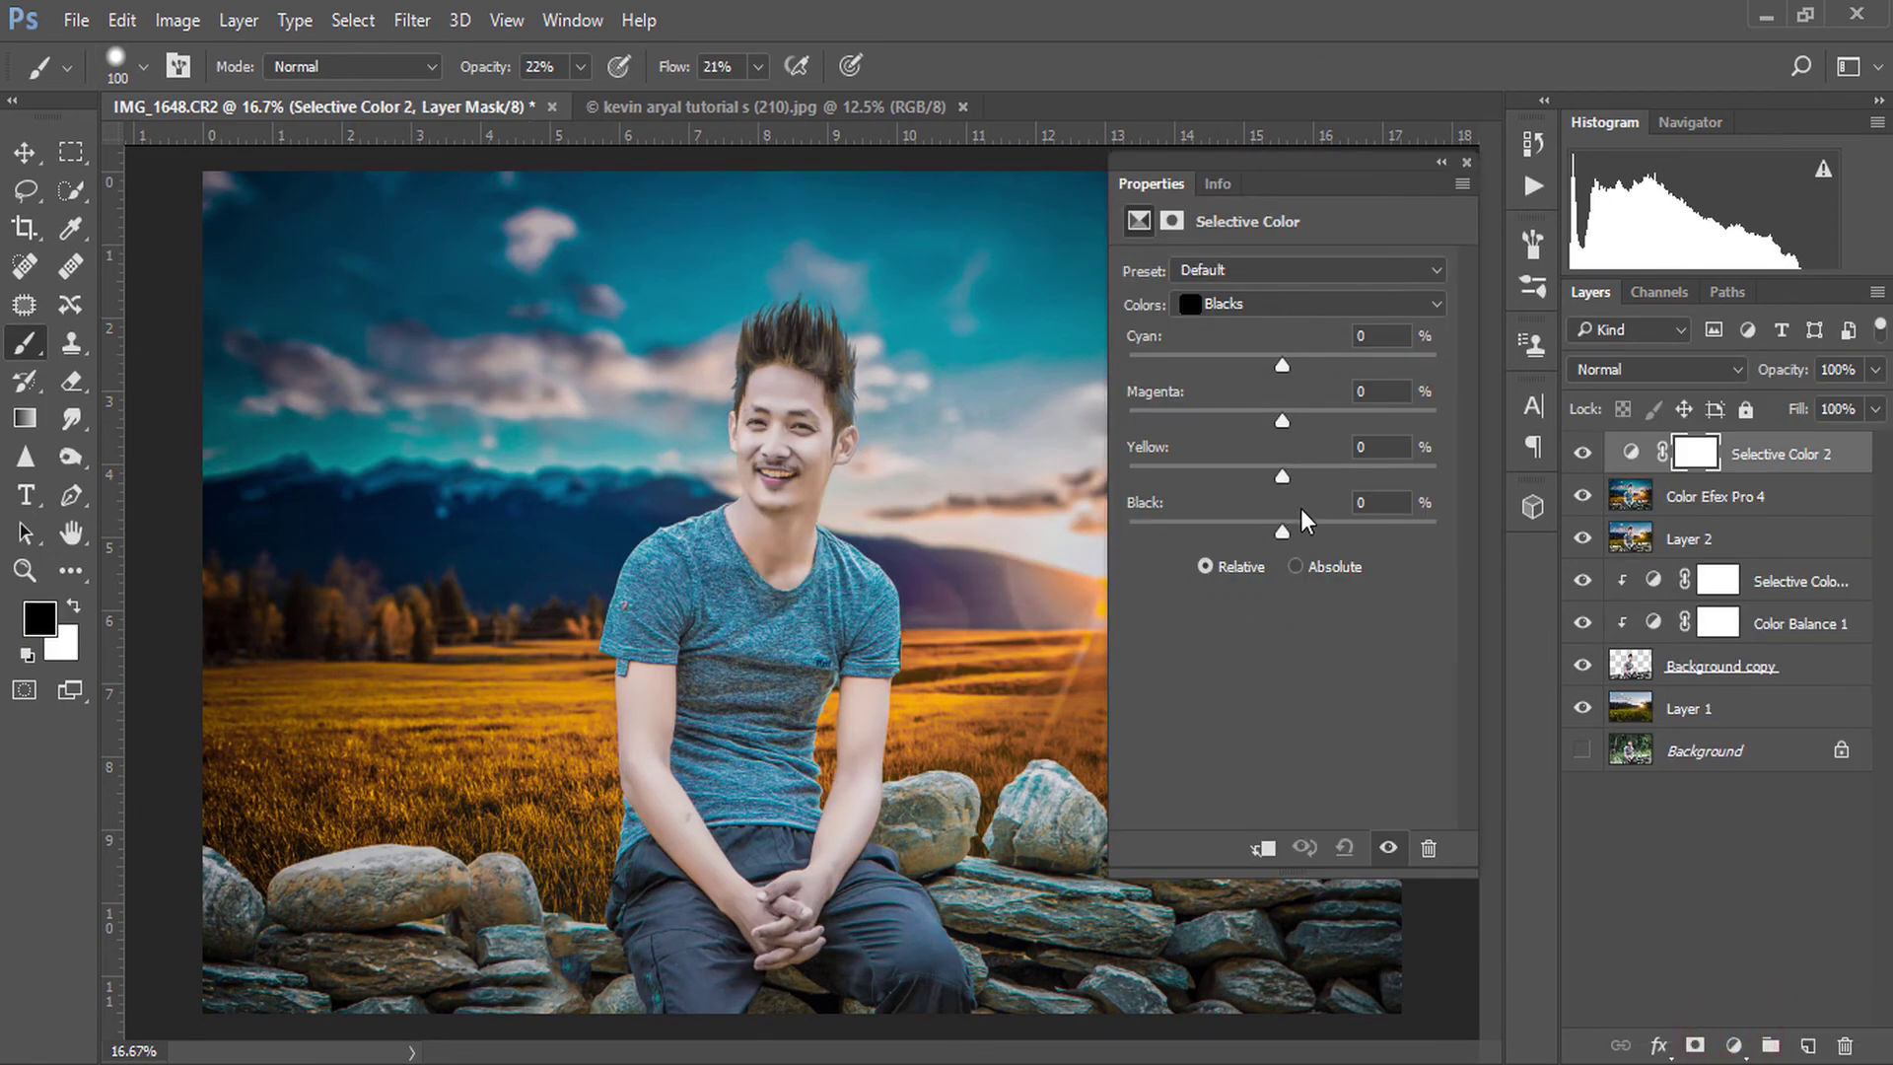
pyautogui.moveTo(1282, 530); pyautogui.dragTo(1269, 479)
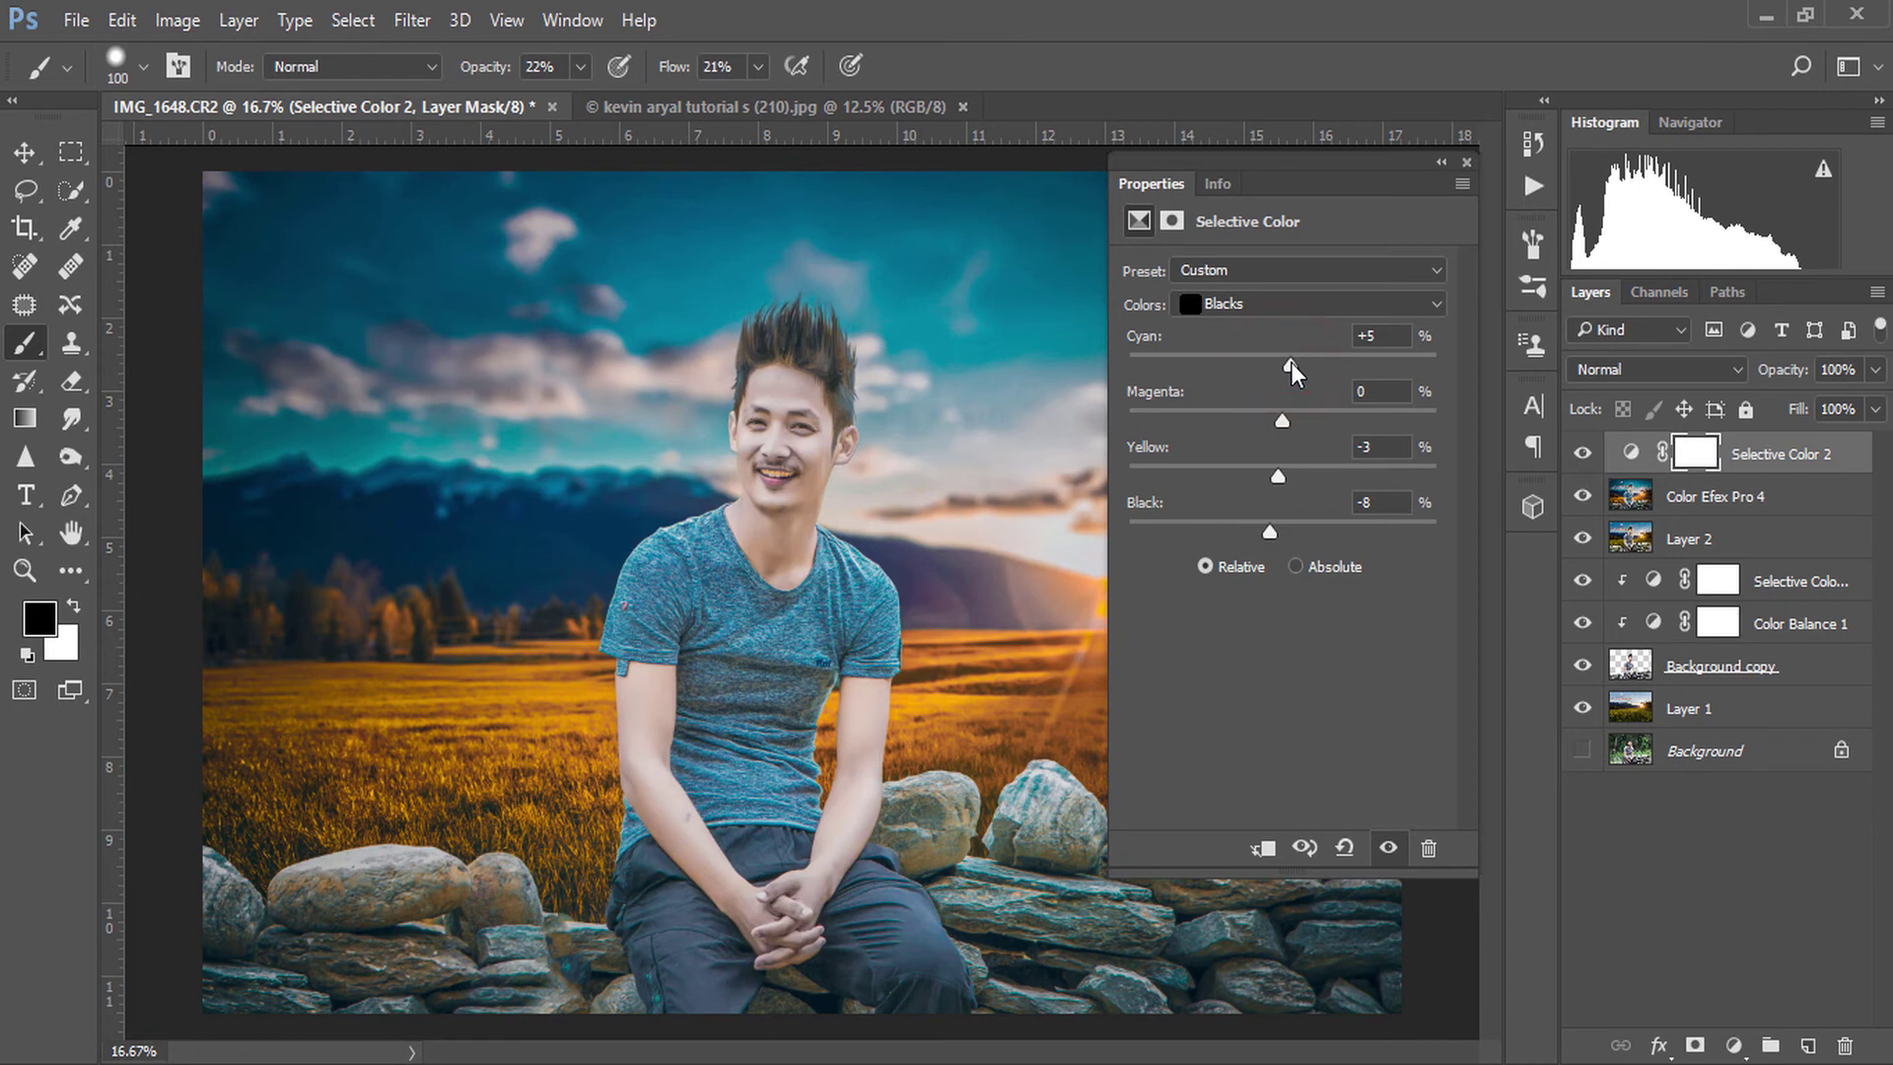
pyautogui.moveTo(1281, 419); pyautogui.dragTo(1283, 419)
pyautogui.click(1300, 300)
pyautogui.click(1290, 345)
pyautogui.moveTo(1282, 532)
pyautogui.mouseDown()
pyautogui.moveTo(1239, 536)
pyautogui.moveTo(1346, 537)
pyautogui.moveTo(1308, 534)
pyautogui.mouseUp()
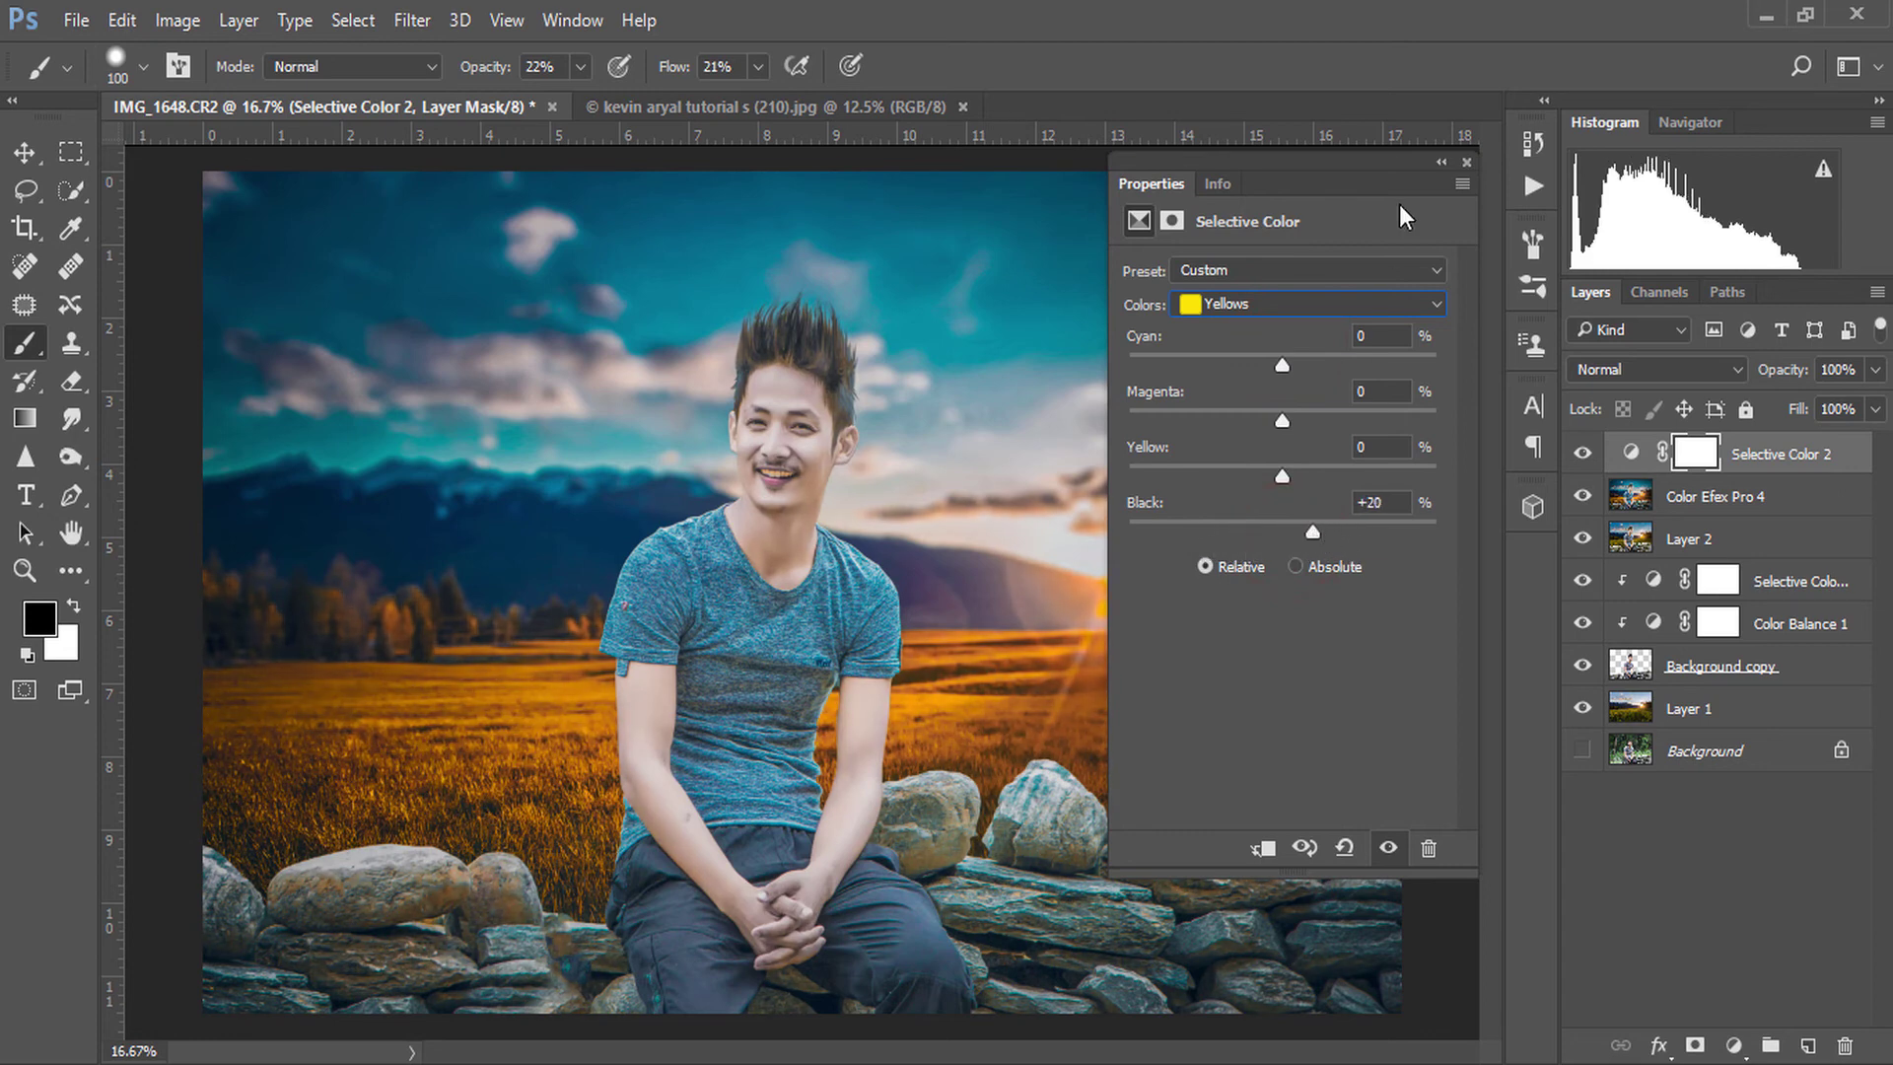
pyautogui.click(1463, 163)
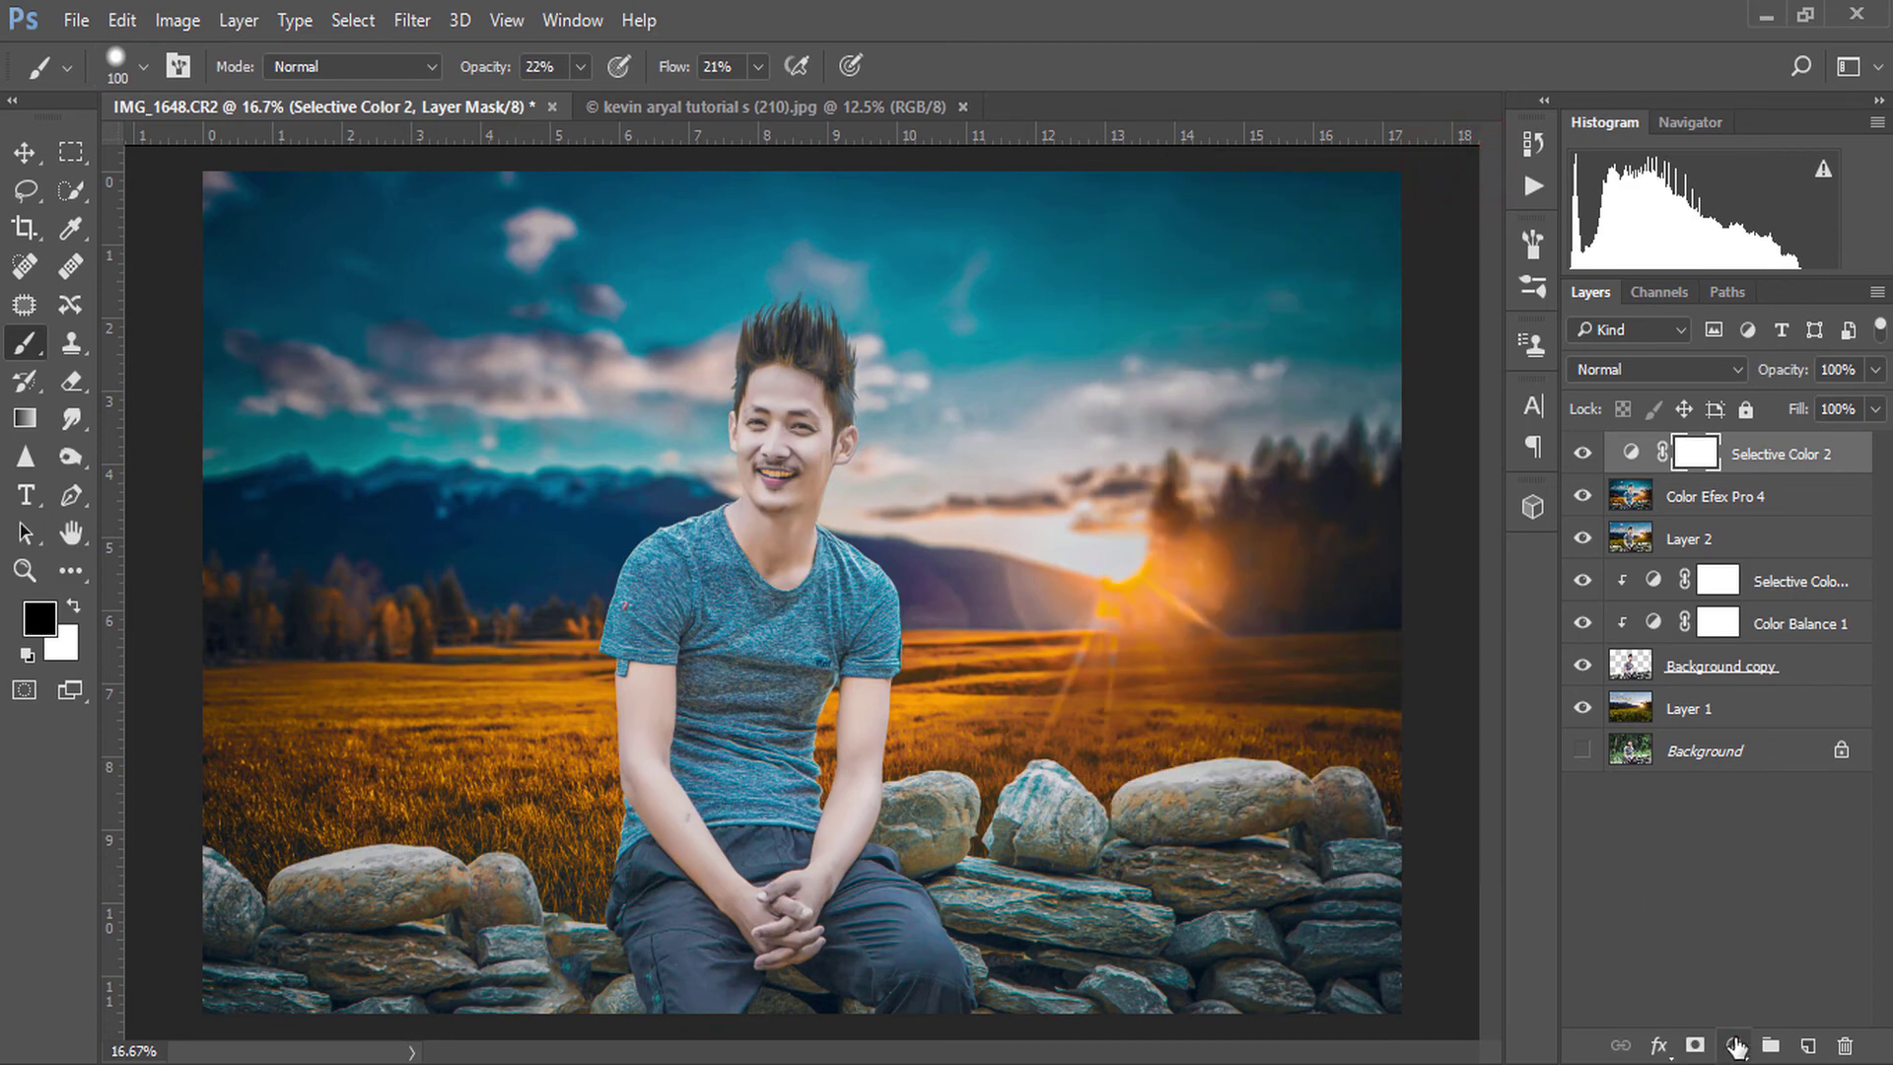
# - Add Color Balance 2 with midtones Red +11 and highlights Cyan-Red -2, Yellow-Blue +4
pyautogui.click(1733, 1044)
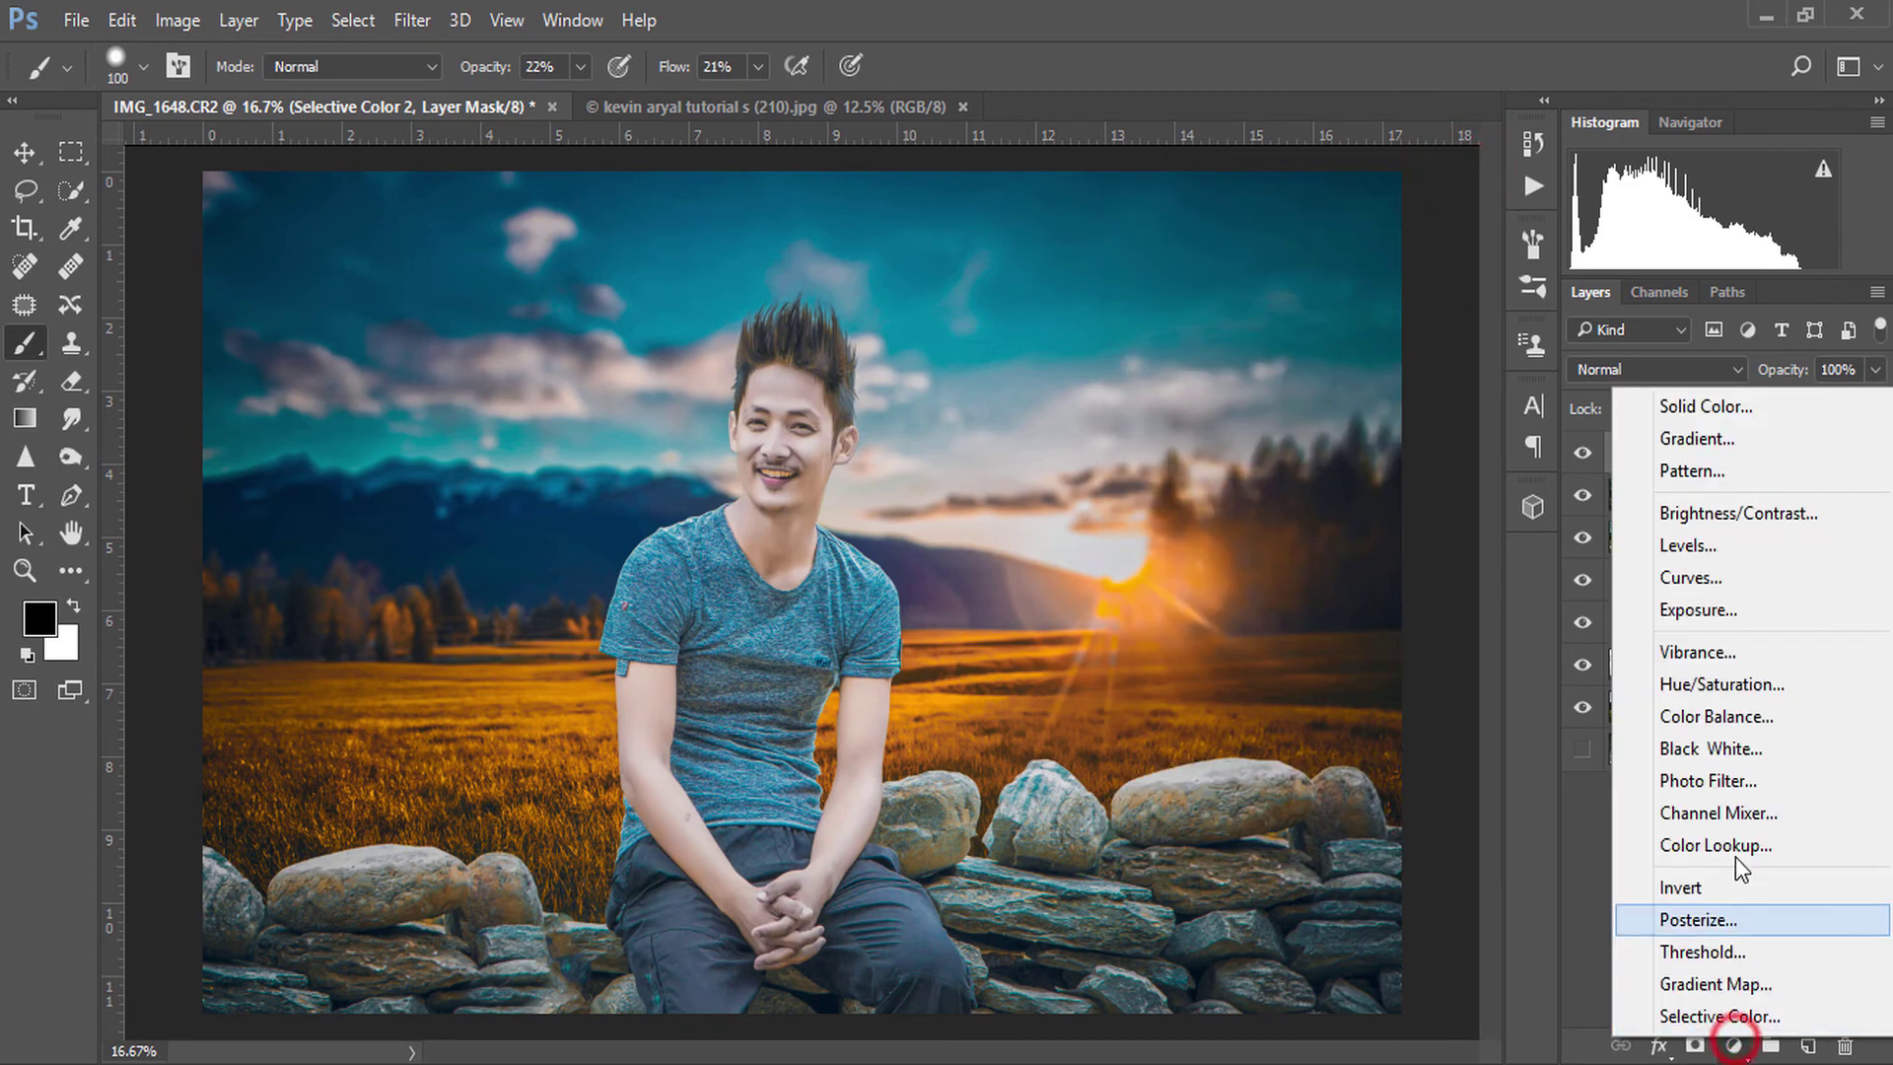
pyautogui.click(1761, 717)
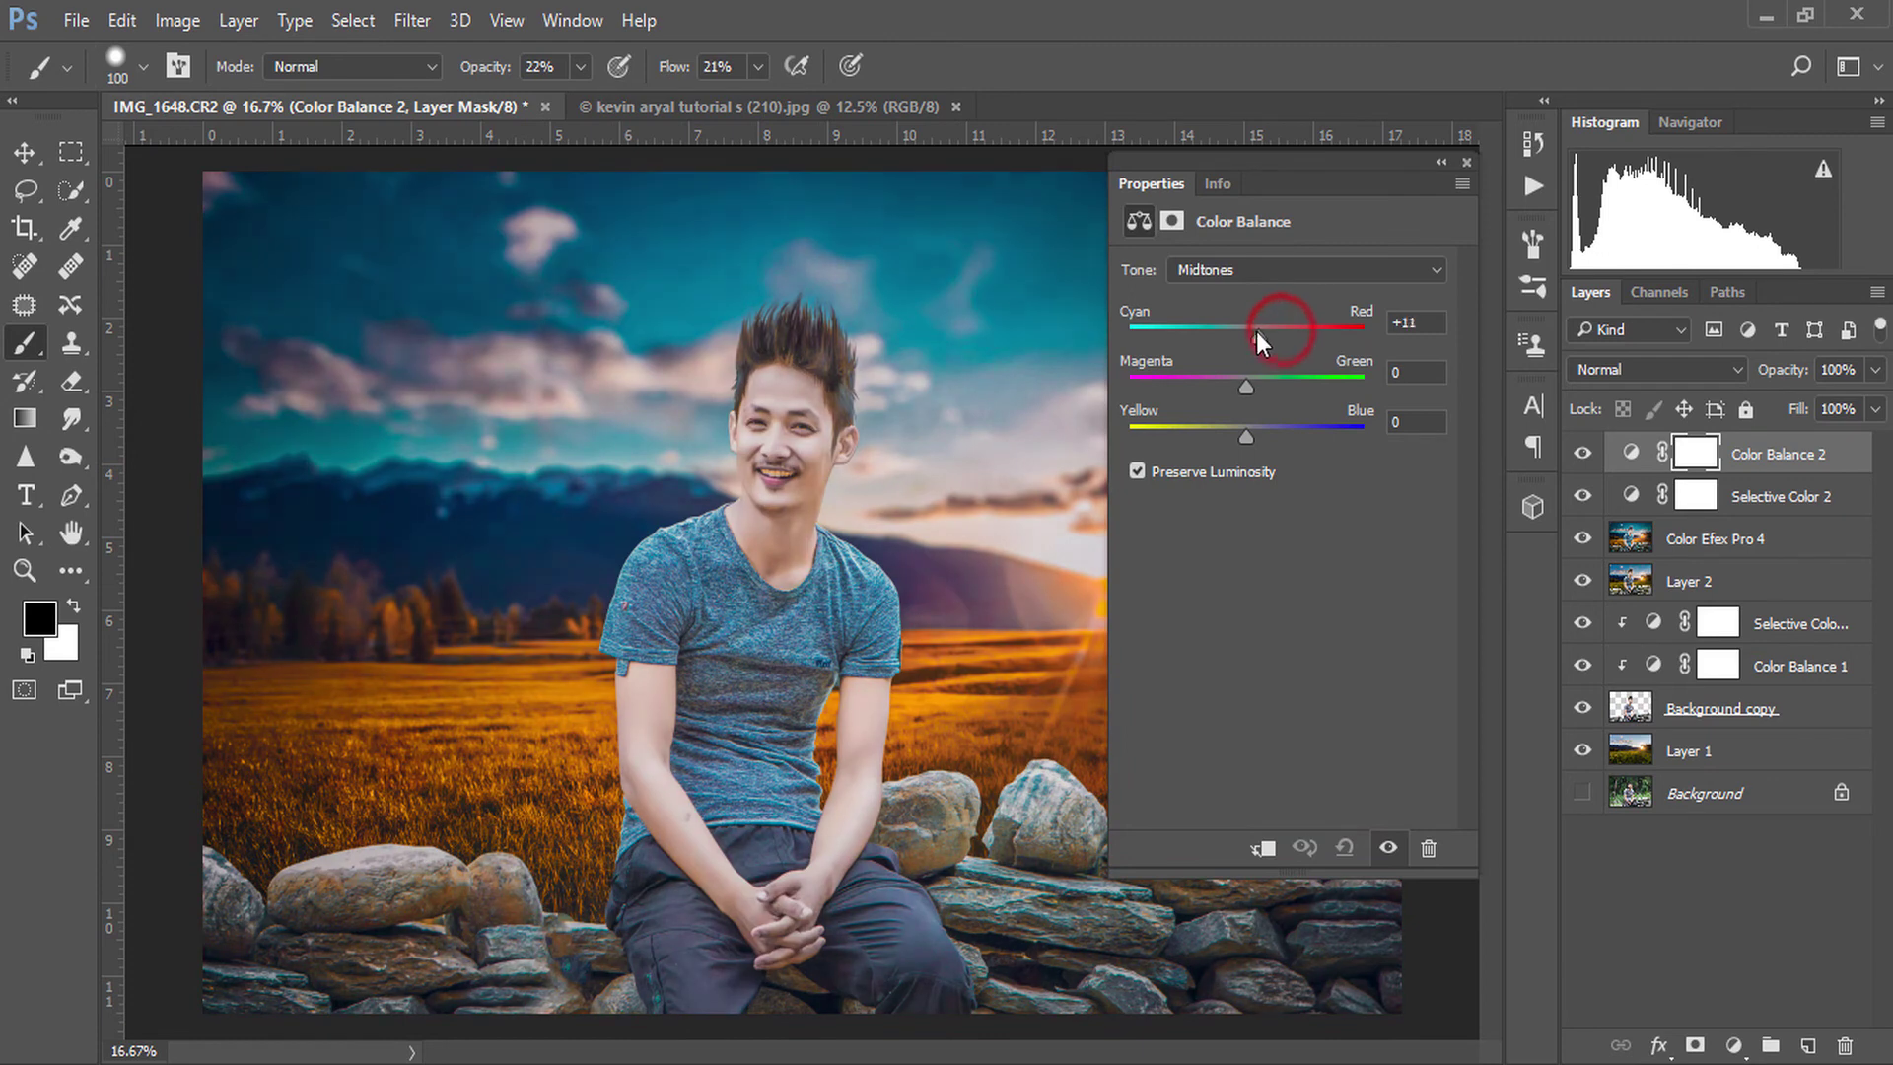
pyautogui.moveTo(1254, 334); pyautogui.dragTo(1230, 342)
pyautogui.click(1282, 269)
pyautogui.click(1283, 327)
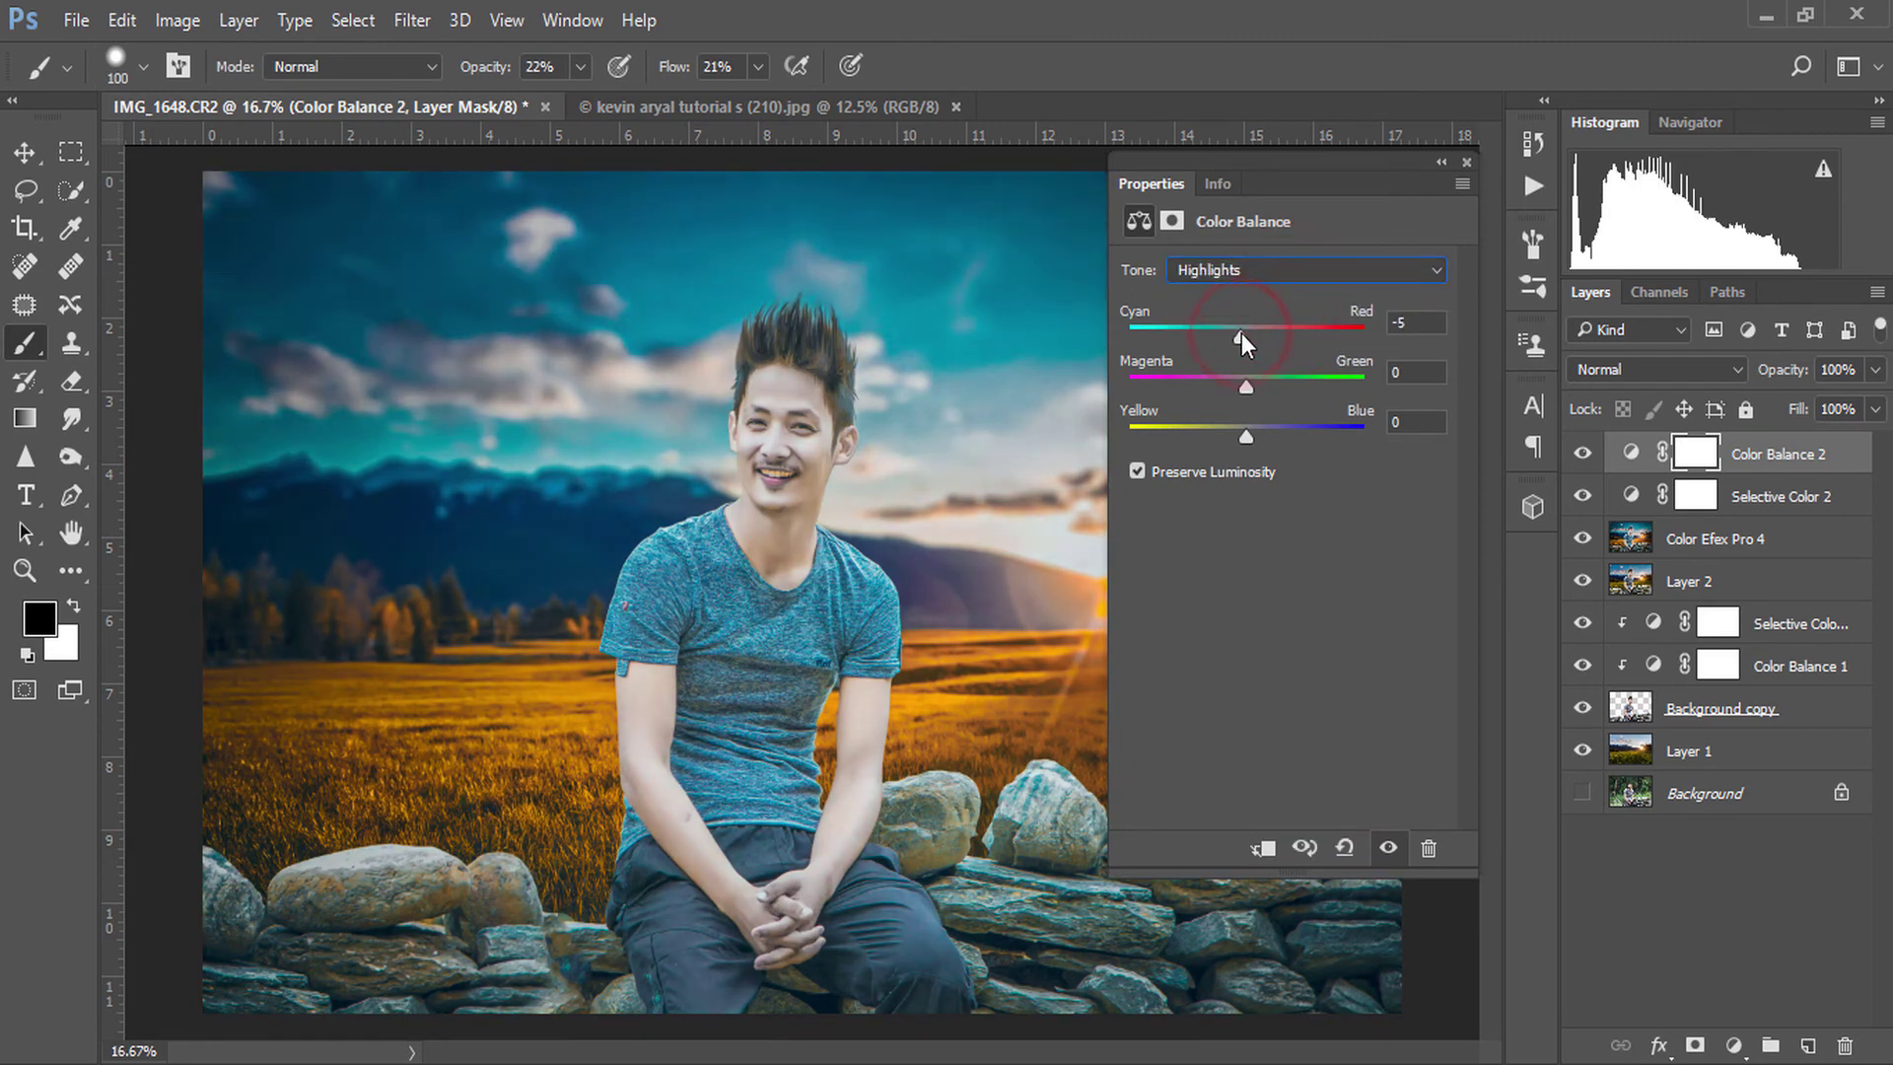
pyautogui.click(1253, 441)
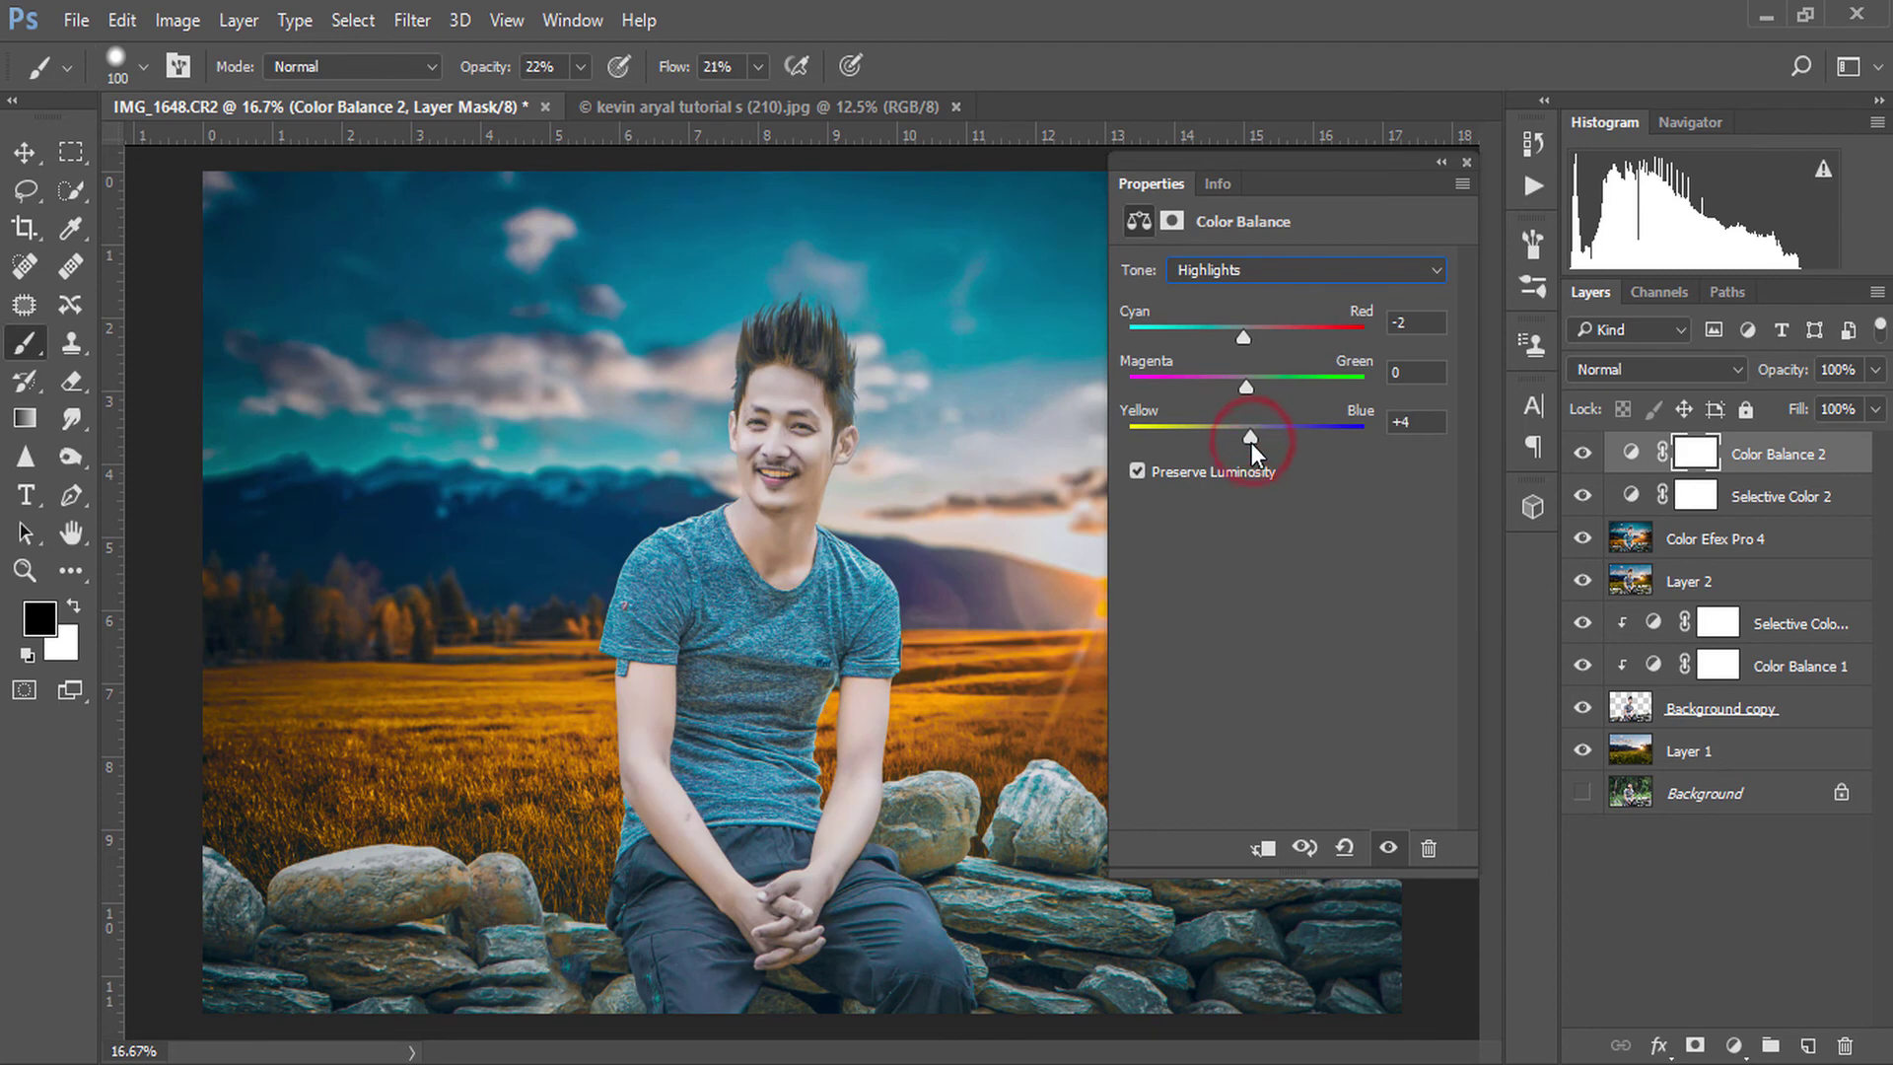
pyautogui.click(1463, 181)
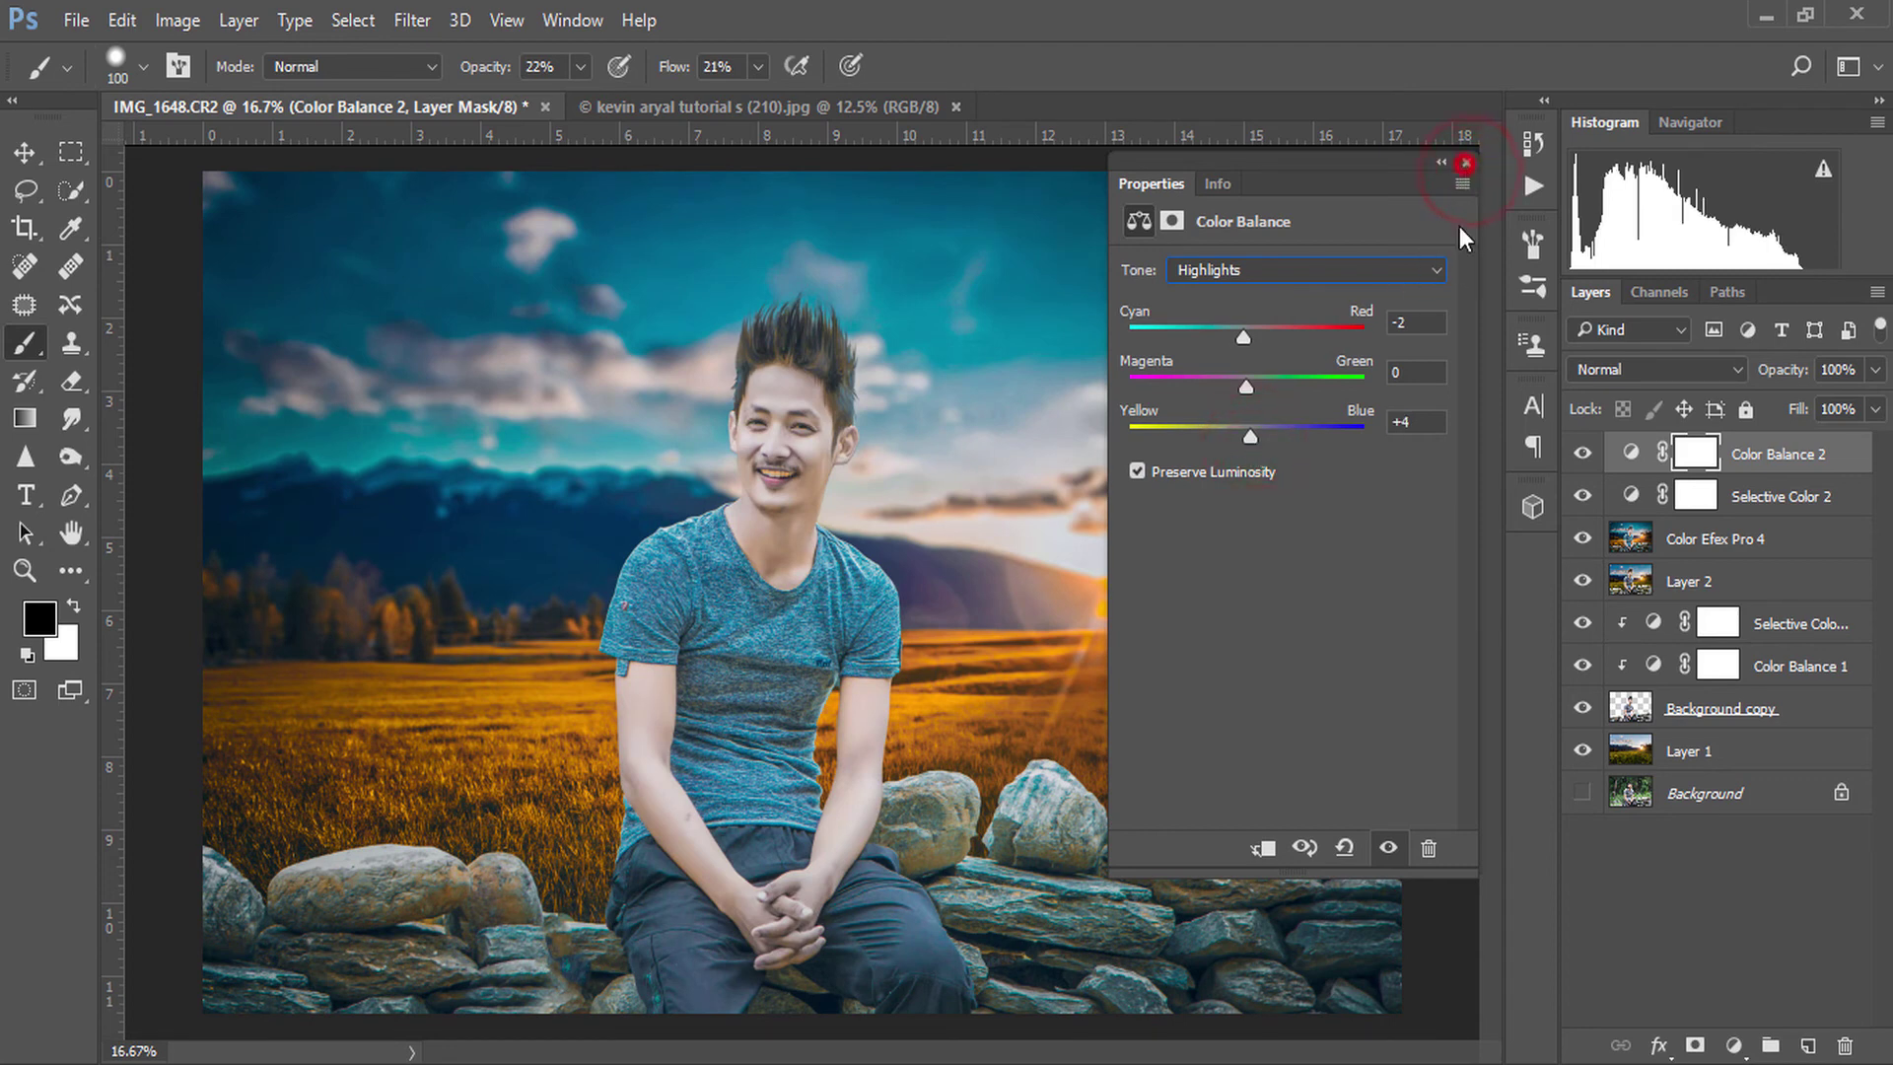
pyautogui.click(1734, 1045)
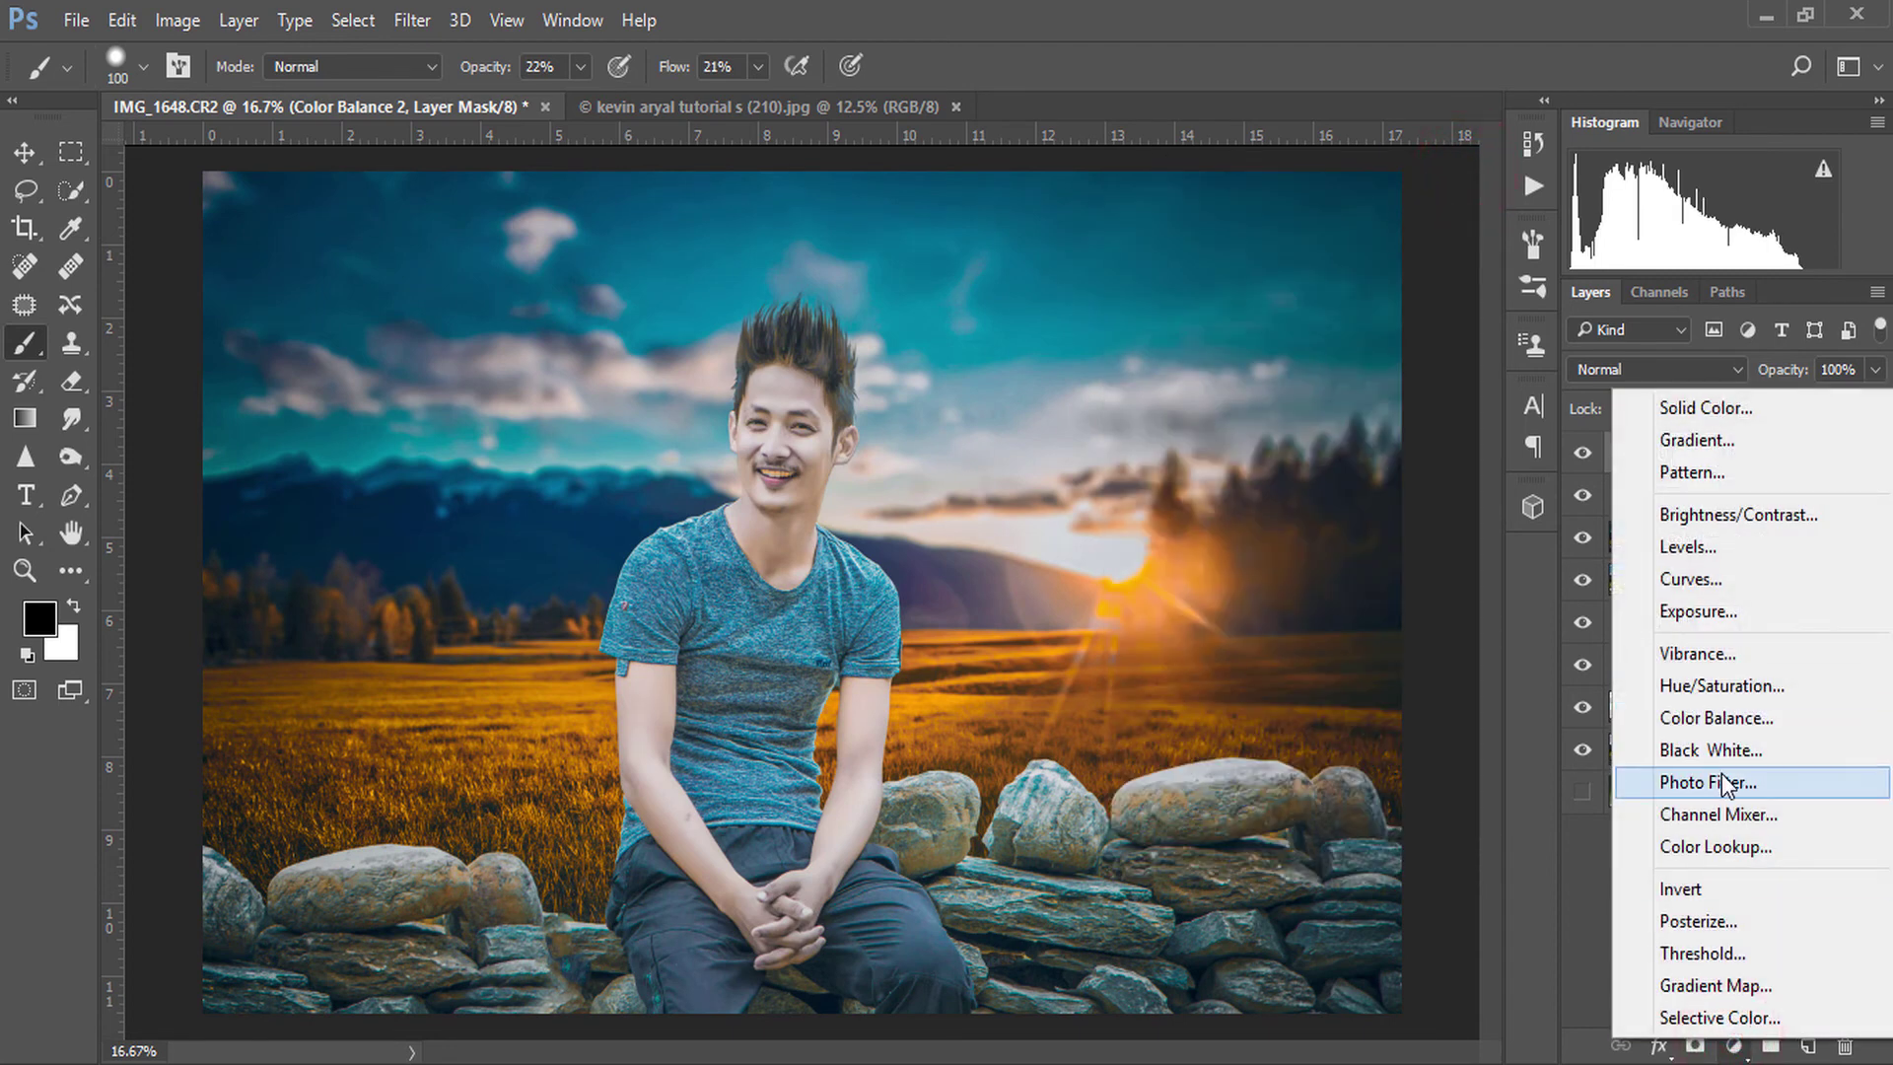
# - Add Curves 1 as a matte S-curve, lifting the black point to 30 and lowering whites
pyautogui.click(1688, 582)
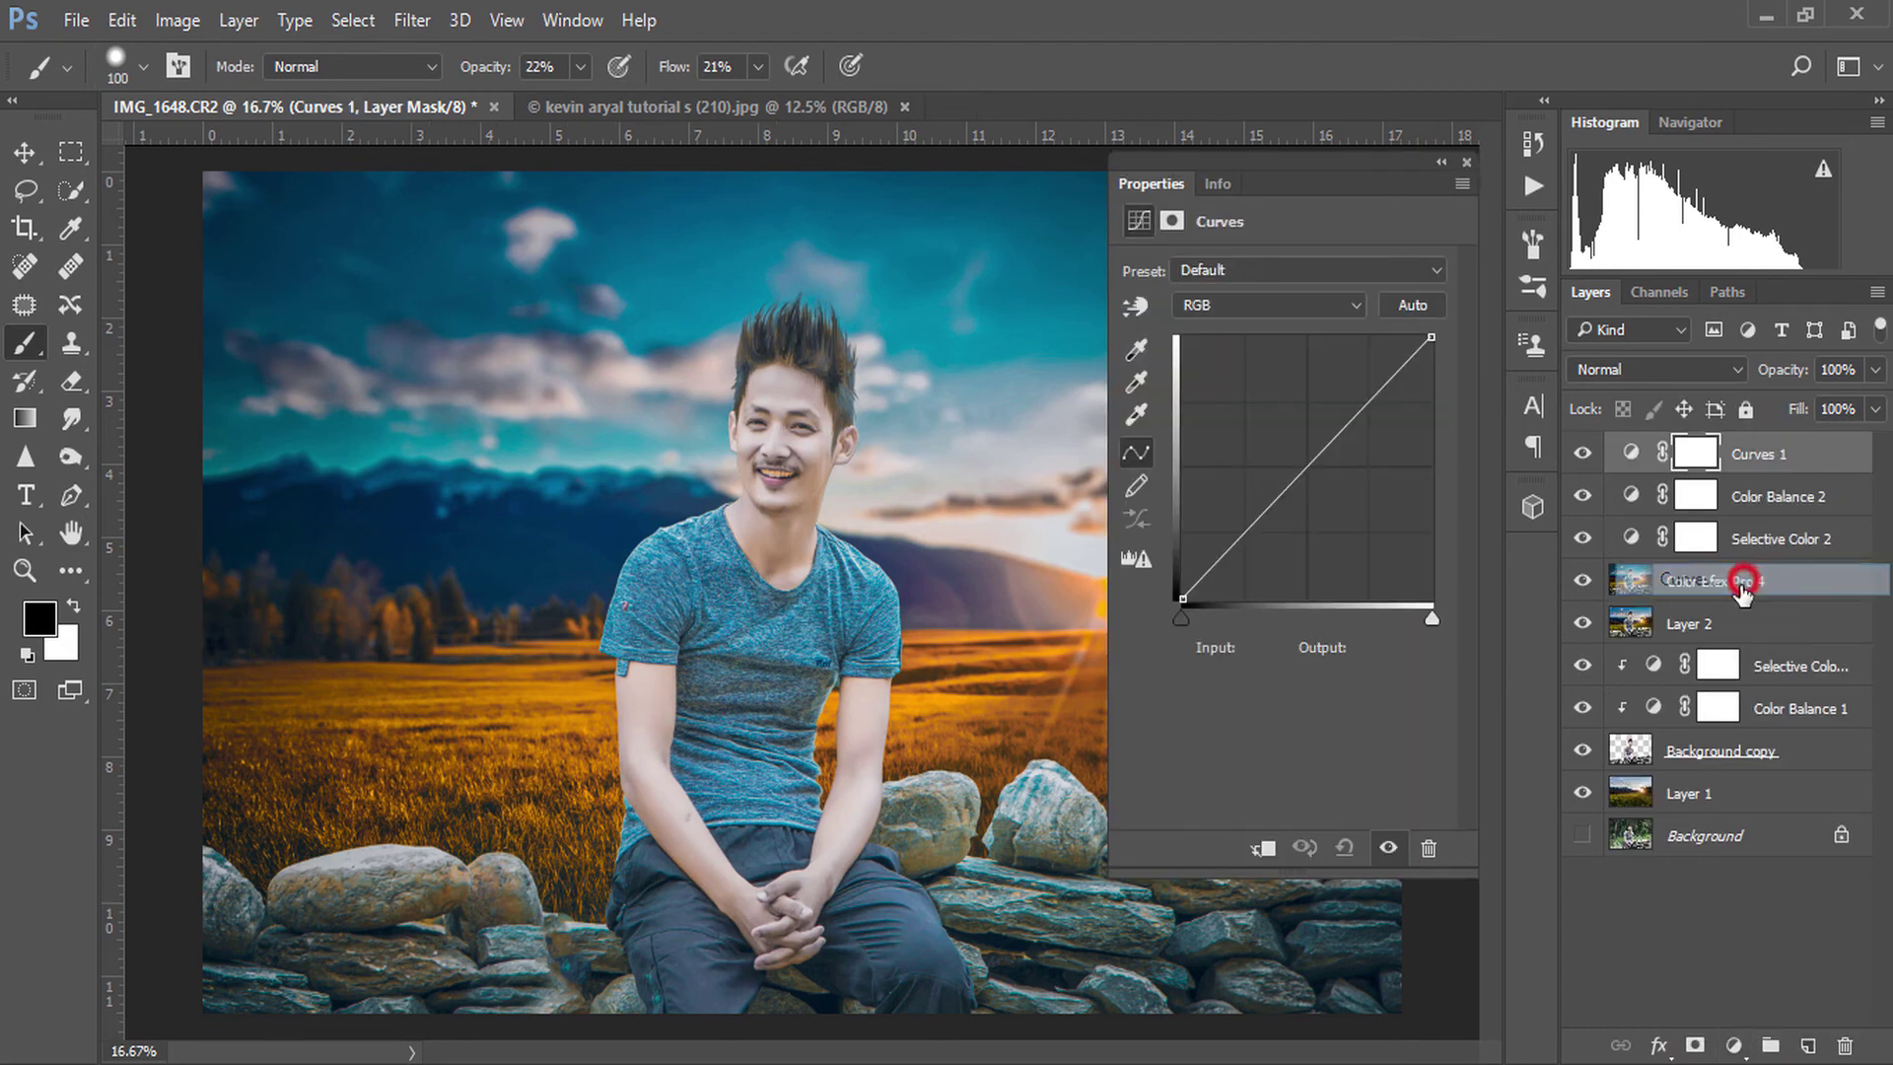
pyautogui.click(1304, 461)
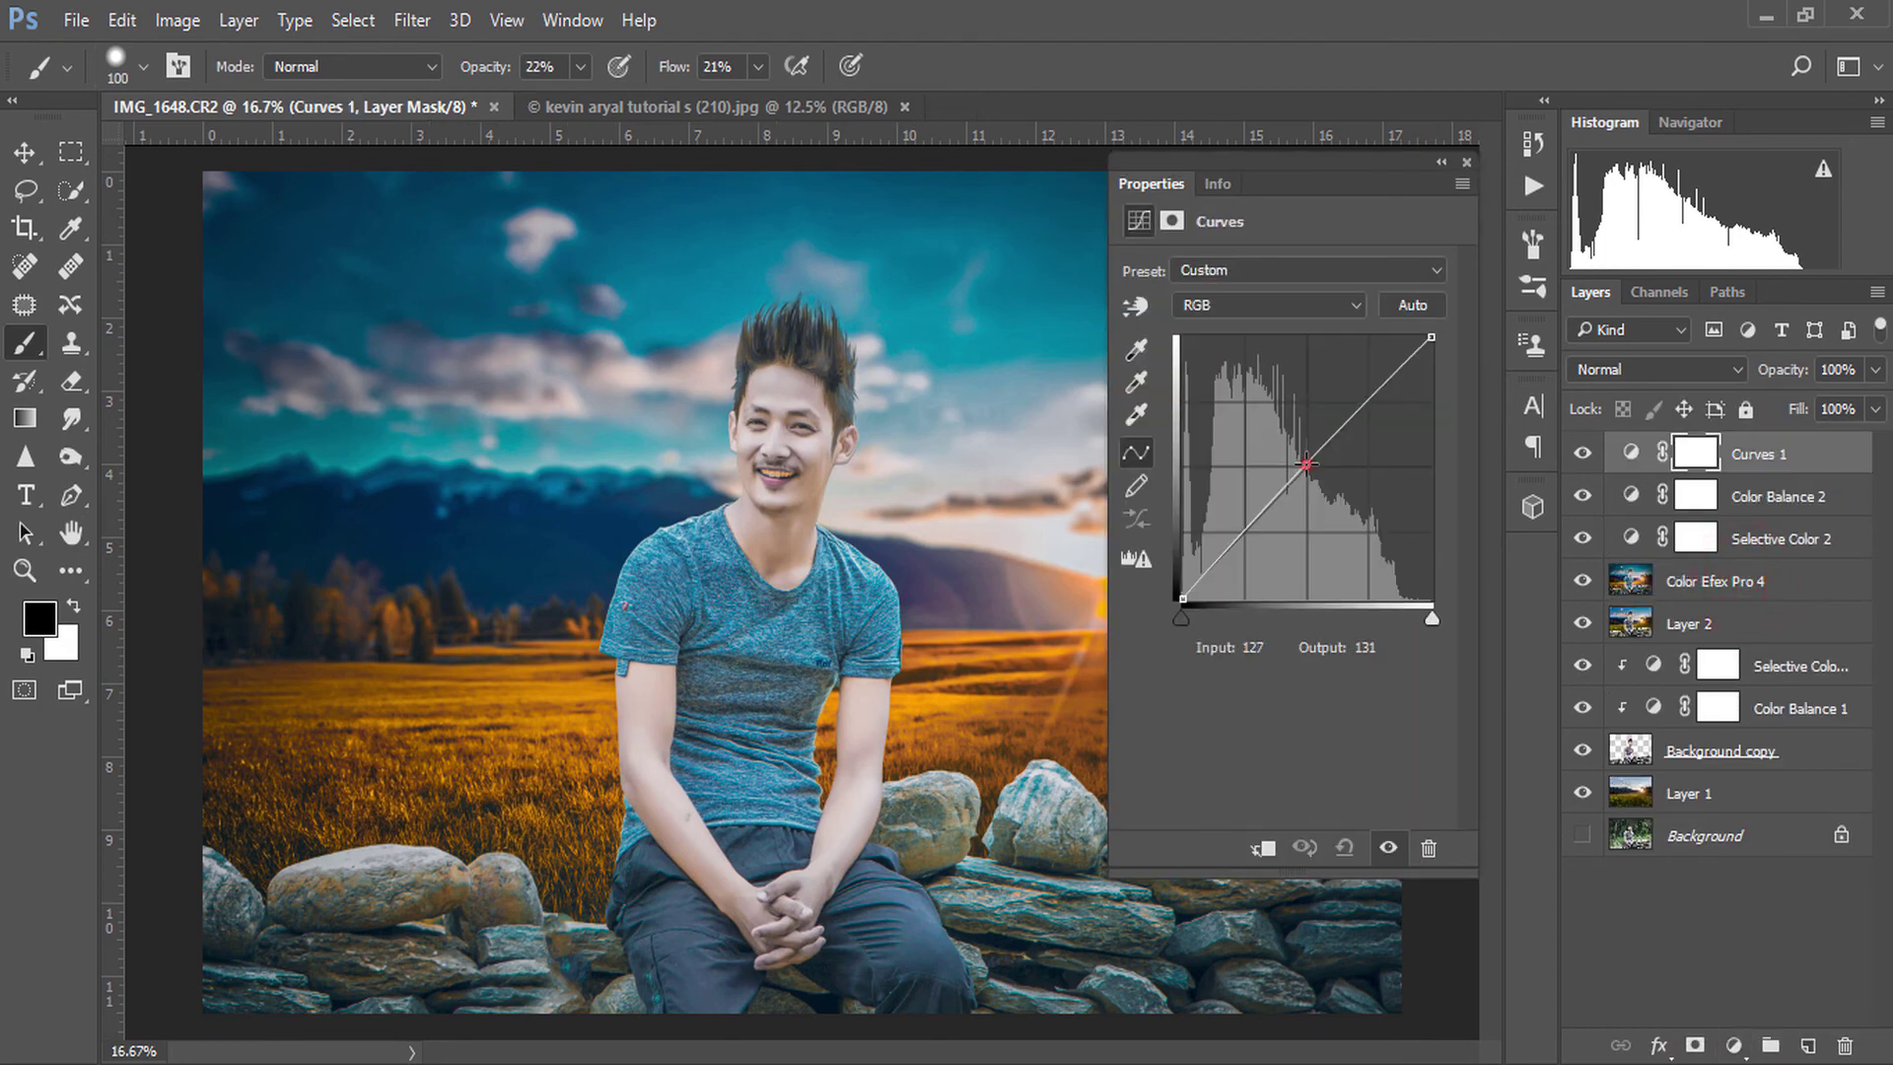
pyautogui.click(1244, 534)
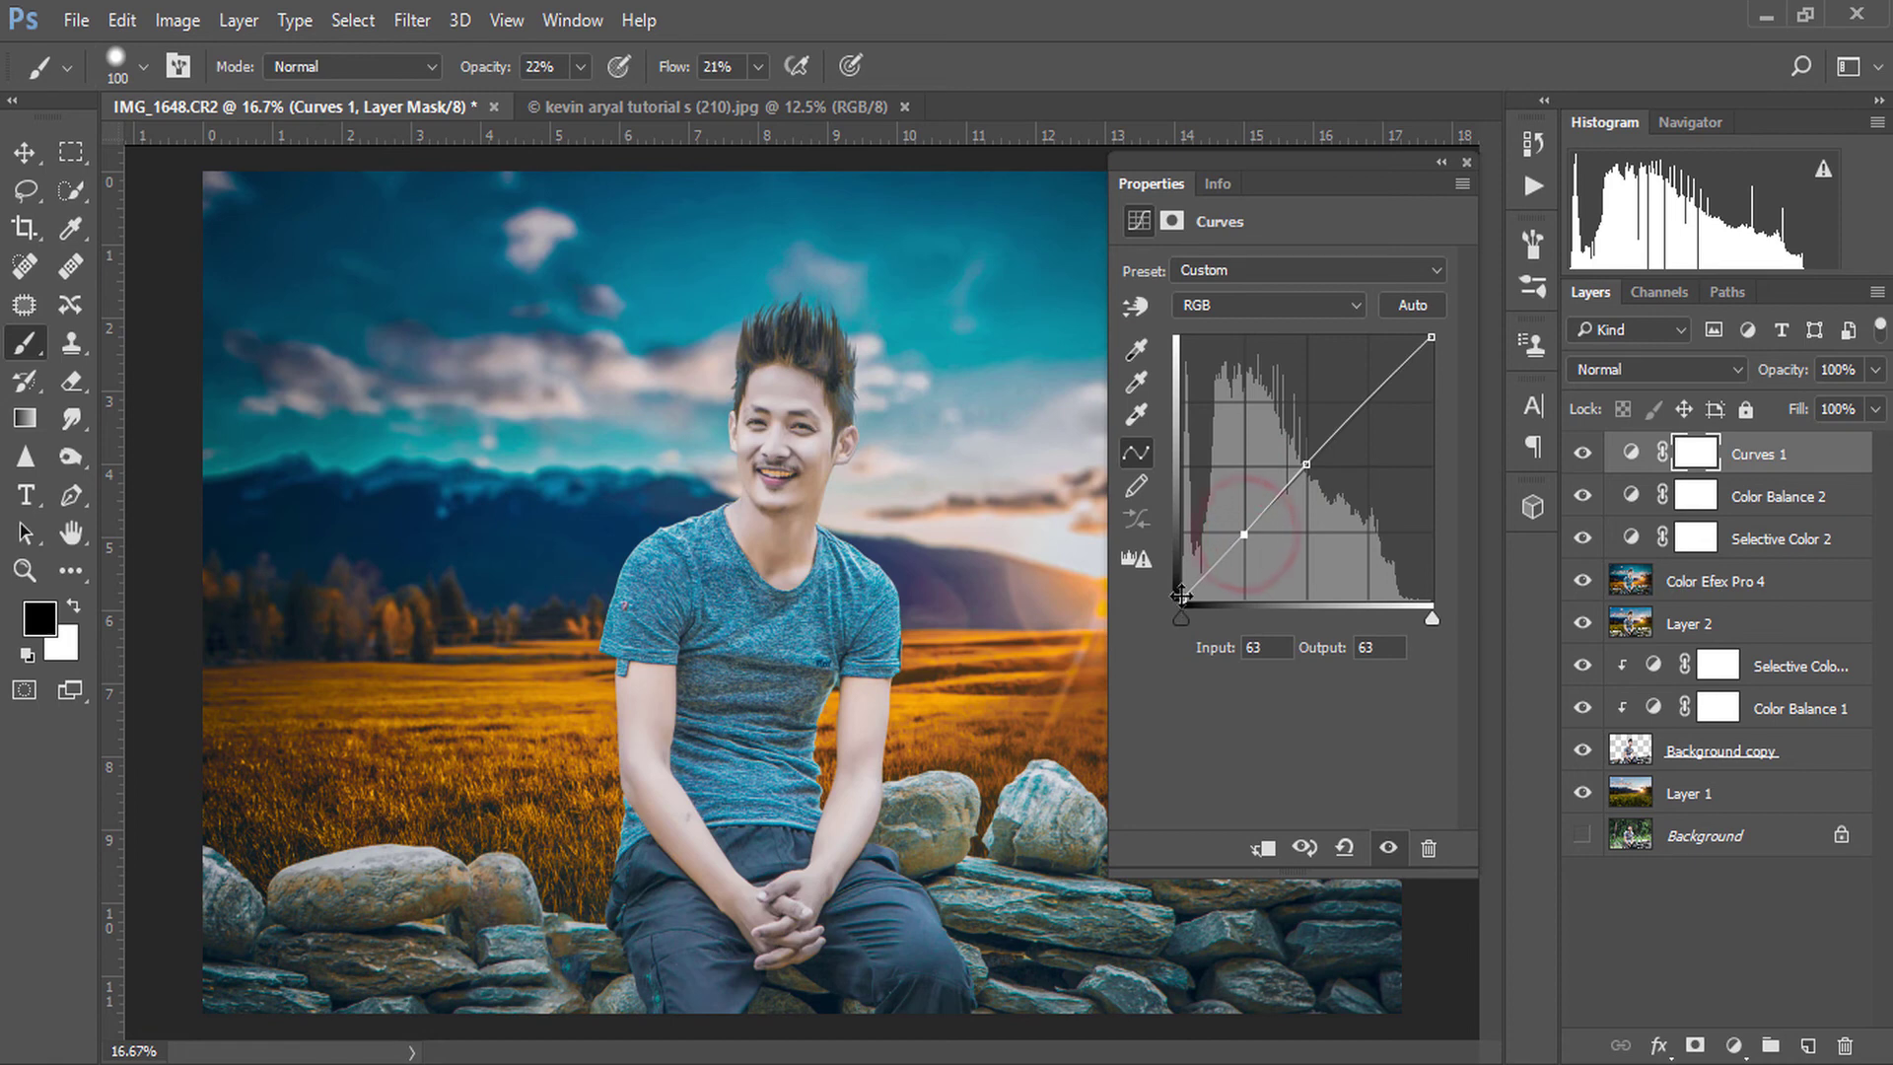
pyautogui.moveTo(1181, 599); pyautogui.dragTo(1182, 567)
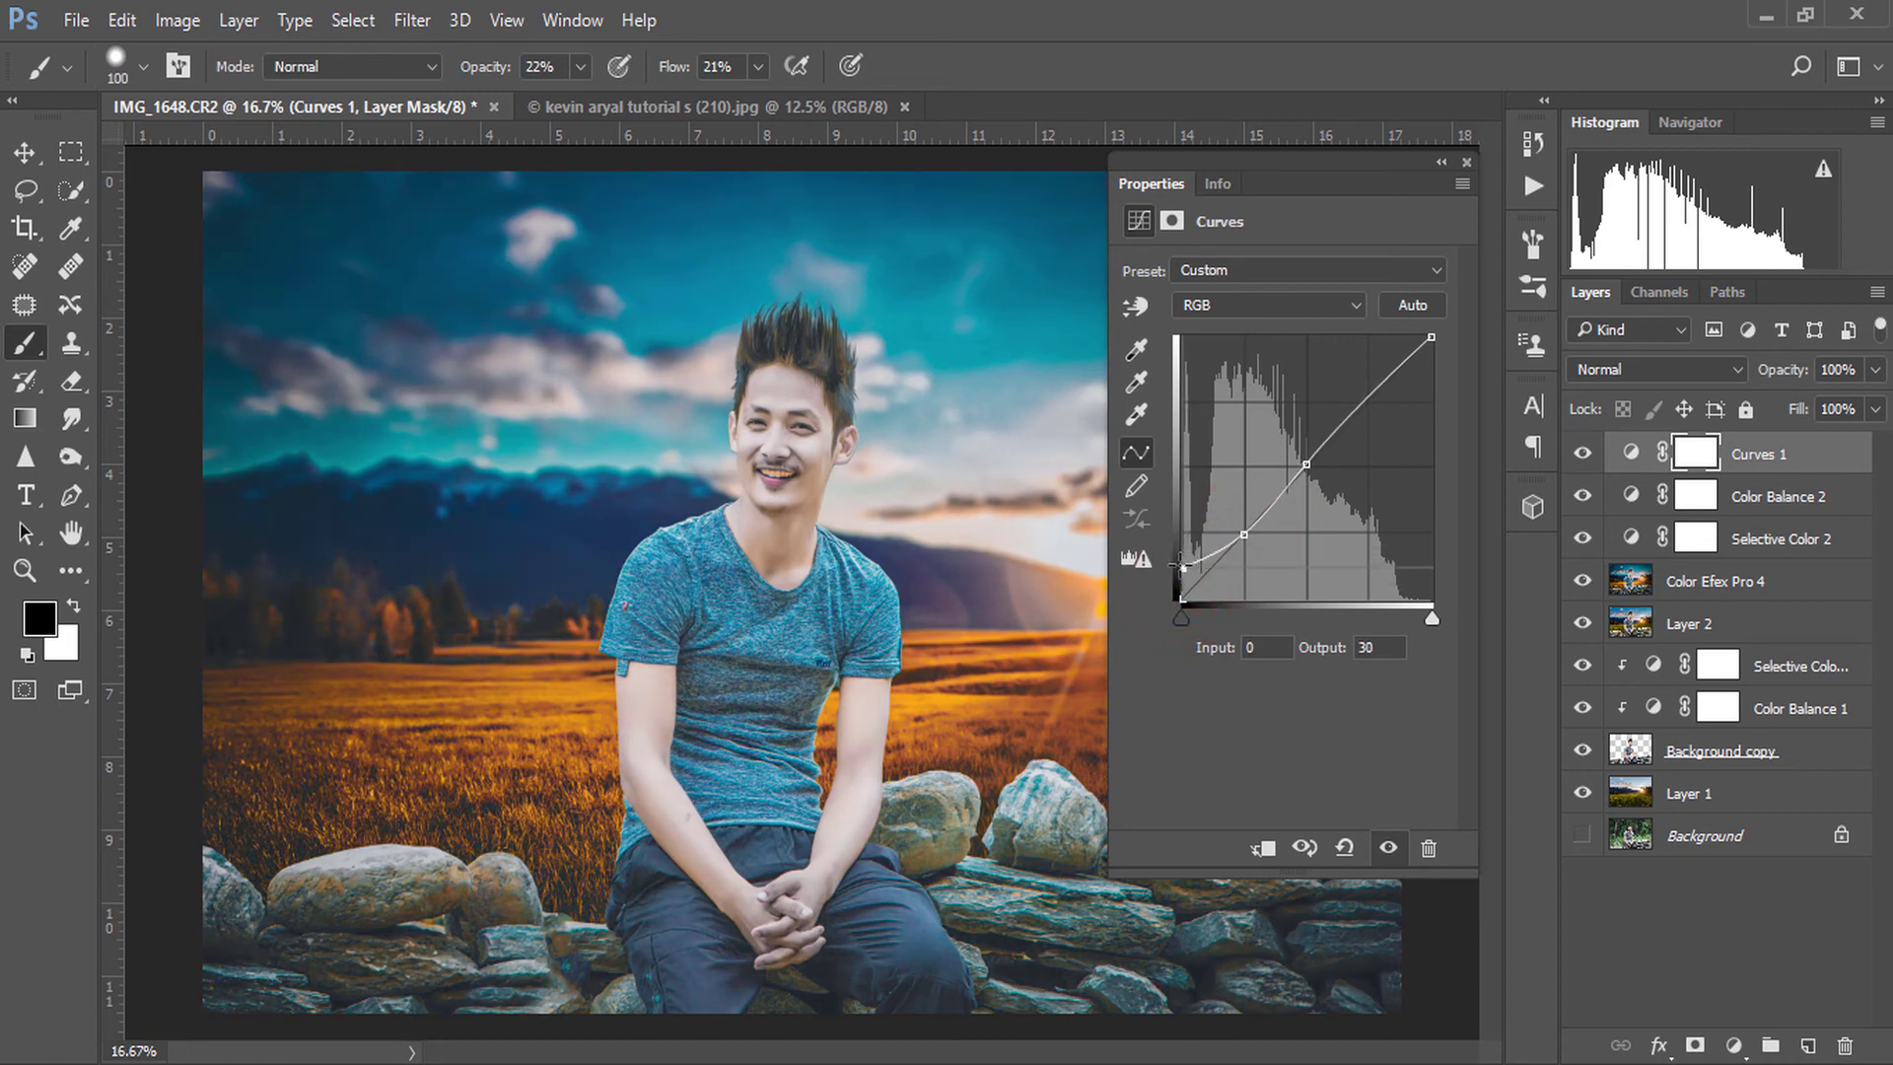
pyautogui.click(1369, 394)
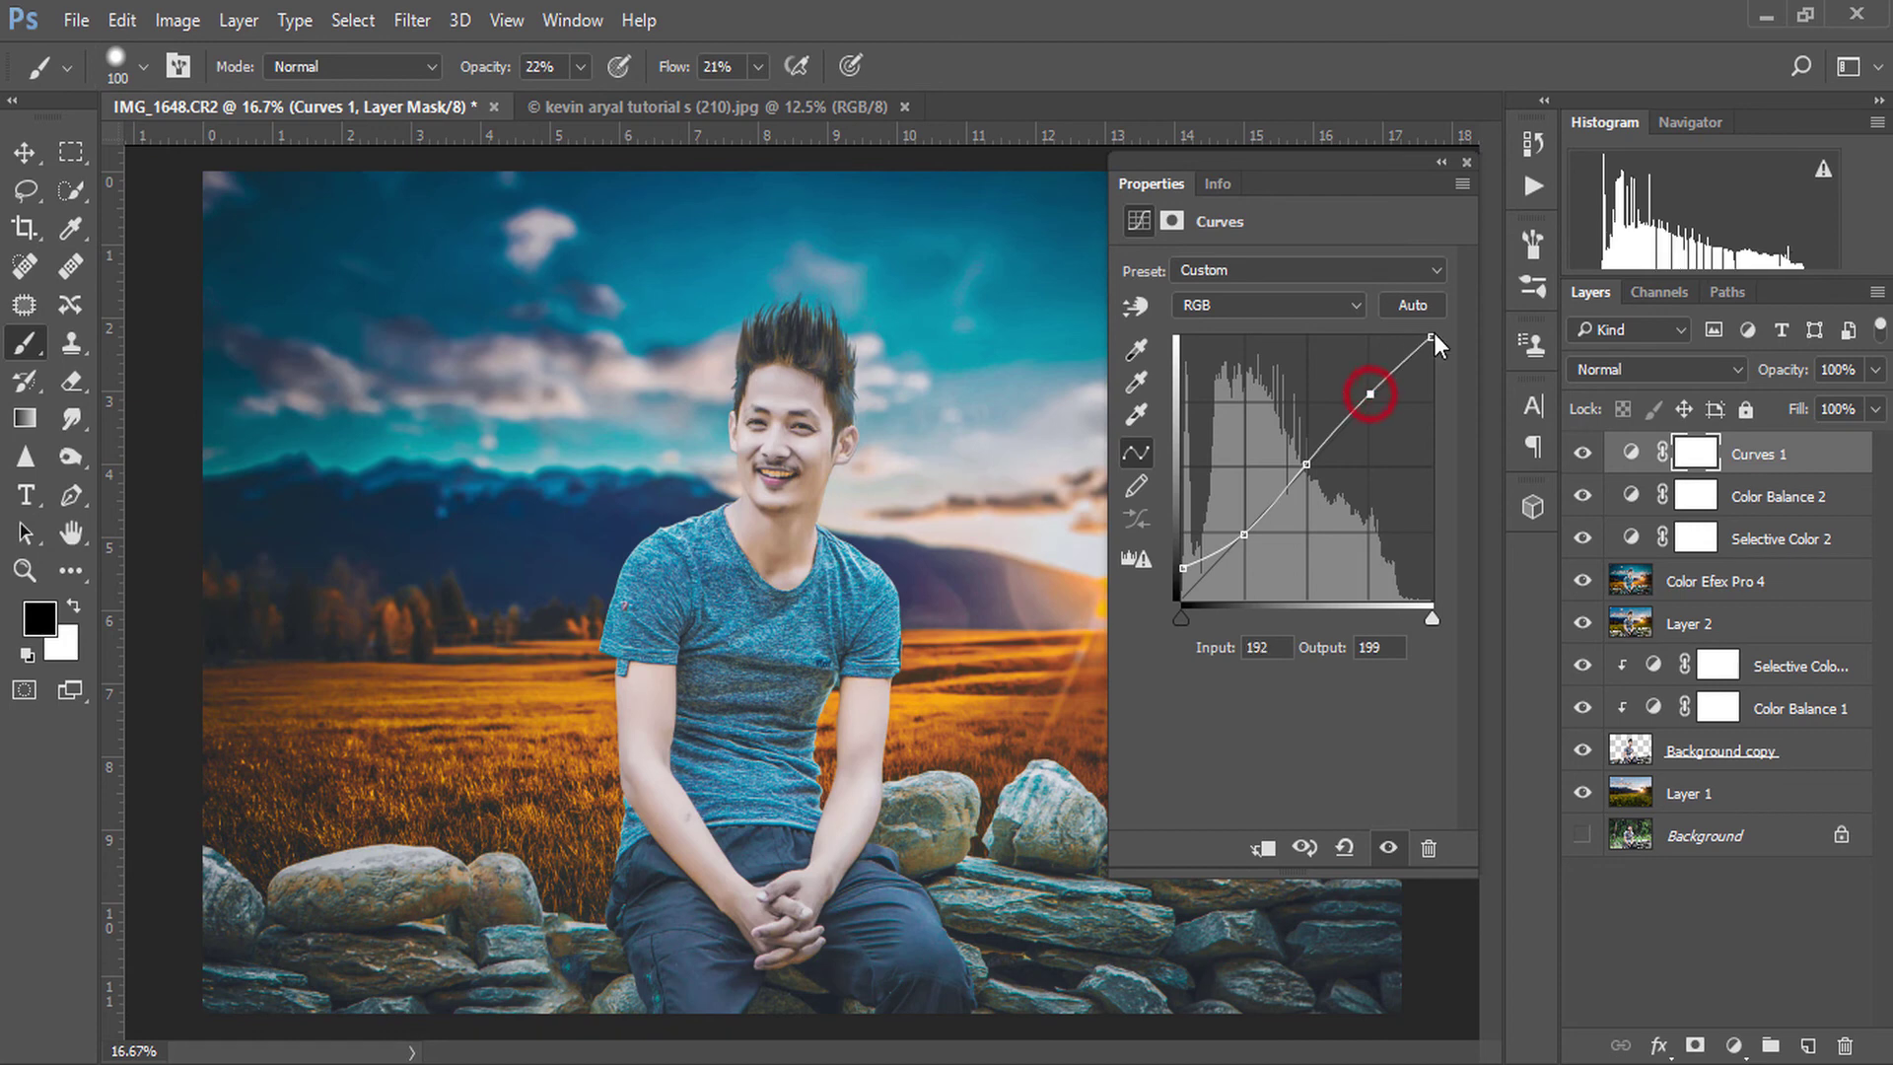
pyautogui.click(1431, 336)
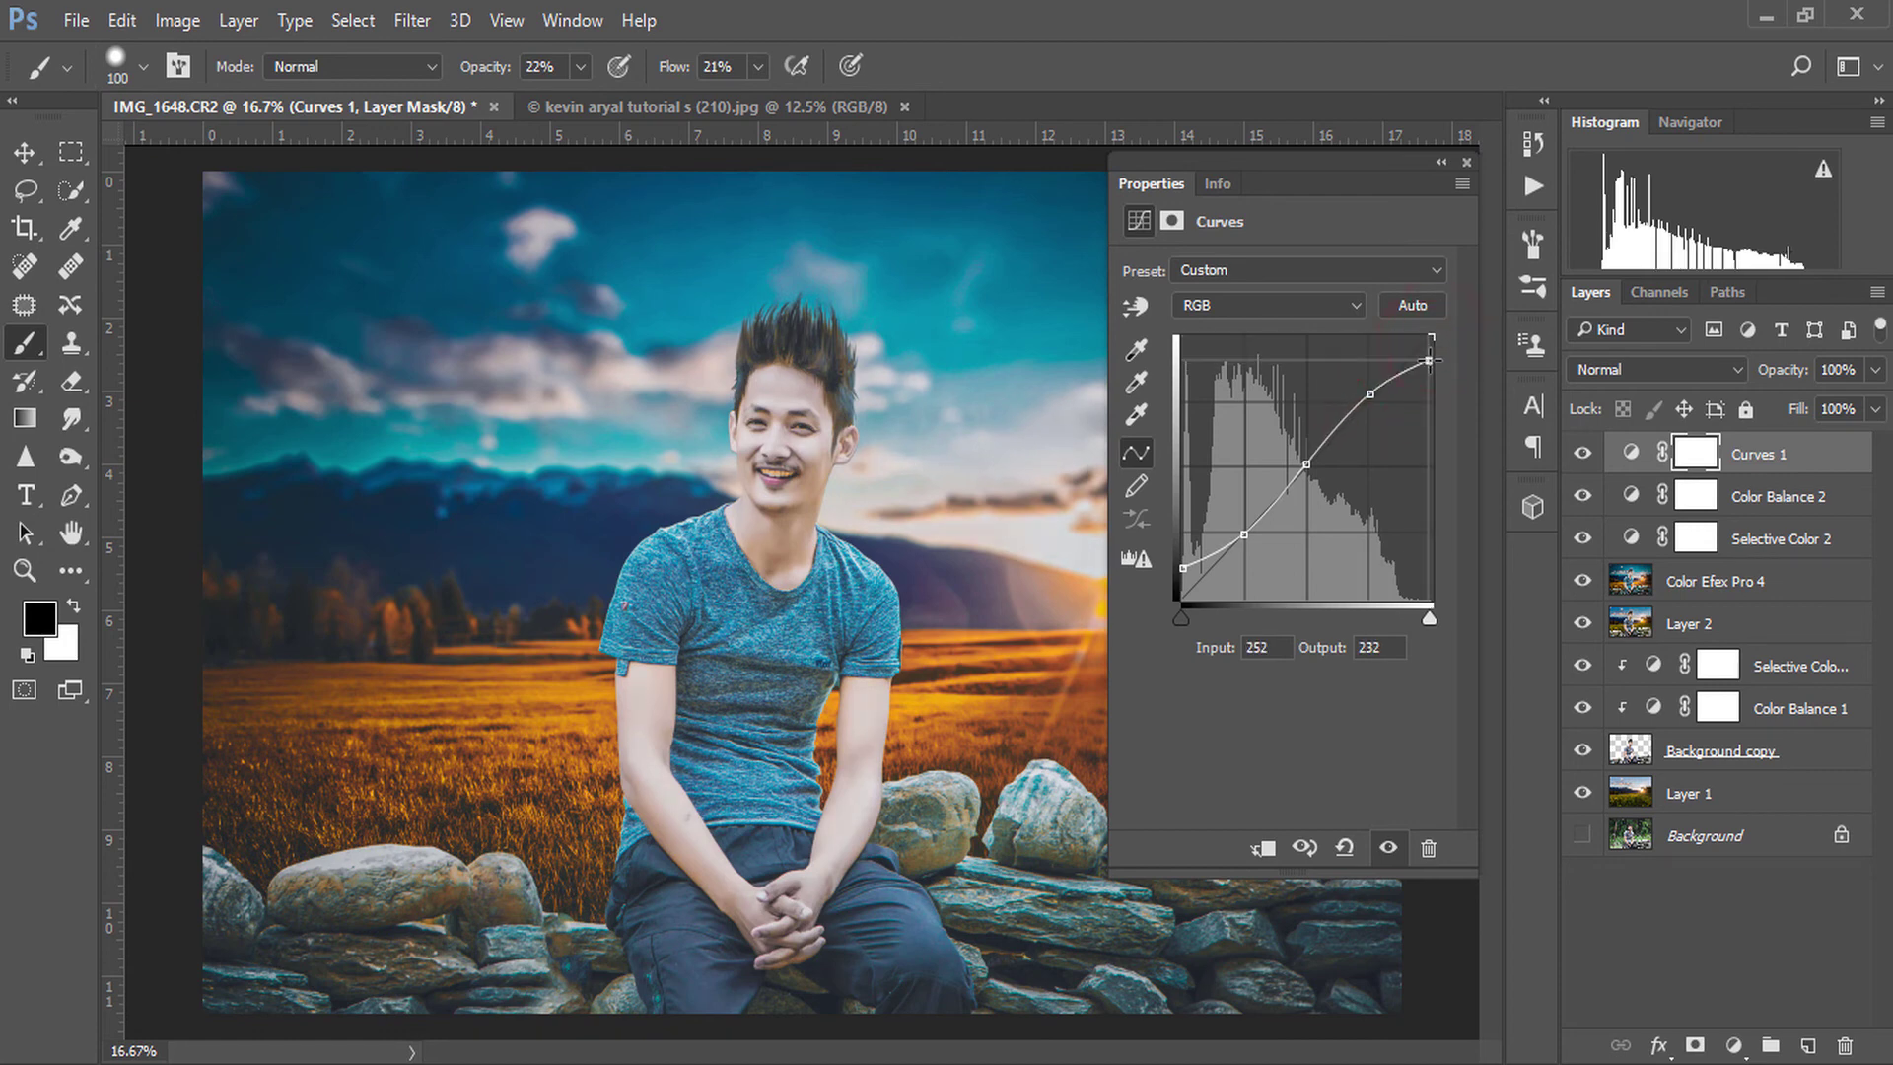
pyautogui.moveTo(1431, 336); pyautogui.dragTo(1430, 350)
pyautogui.click(1301, 465)
pyautogui.moveTo(1302, 465); pyautogui.dragTo(1307, 464)
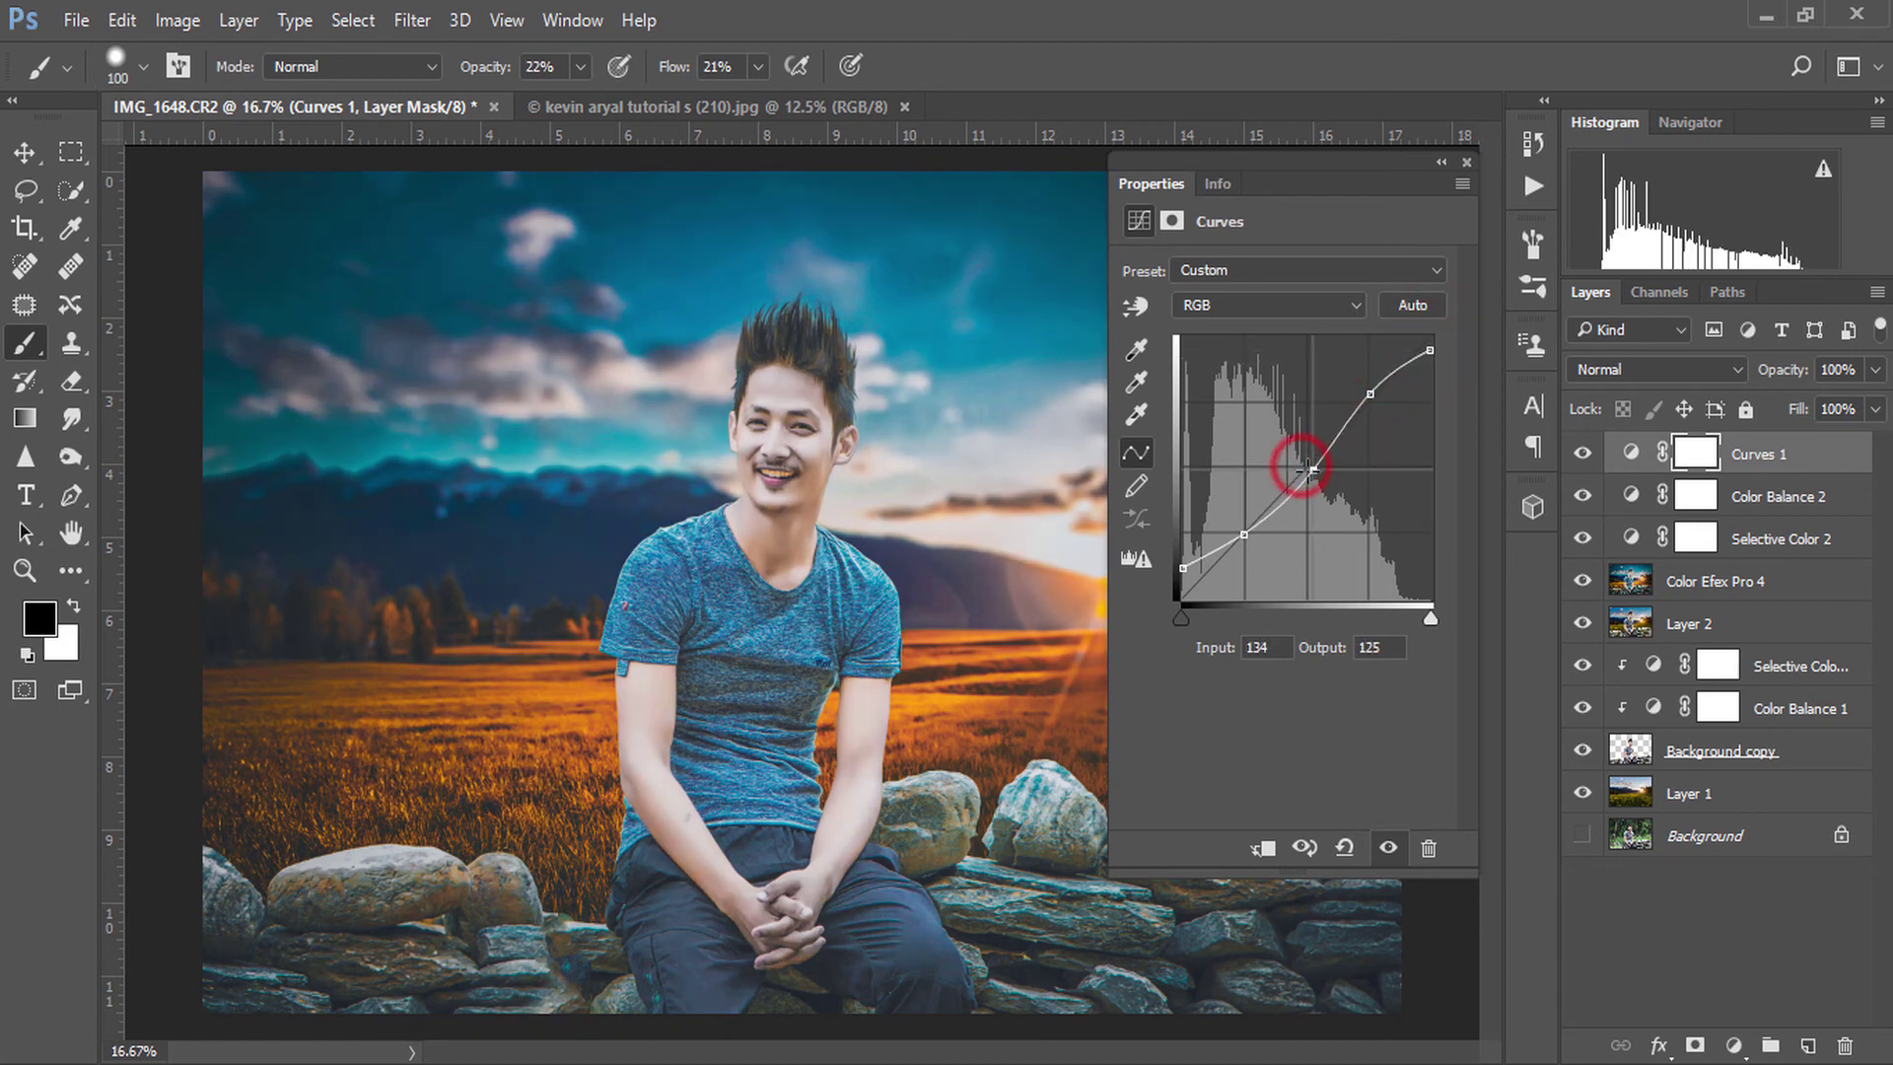
pyautogui.click(1465, 163)
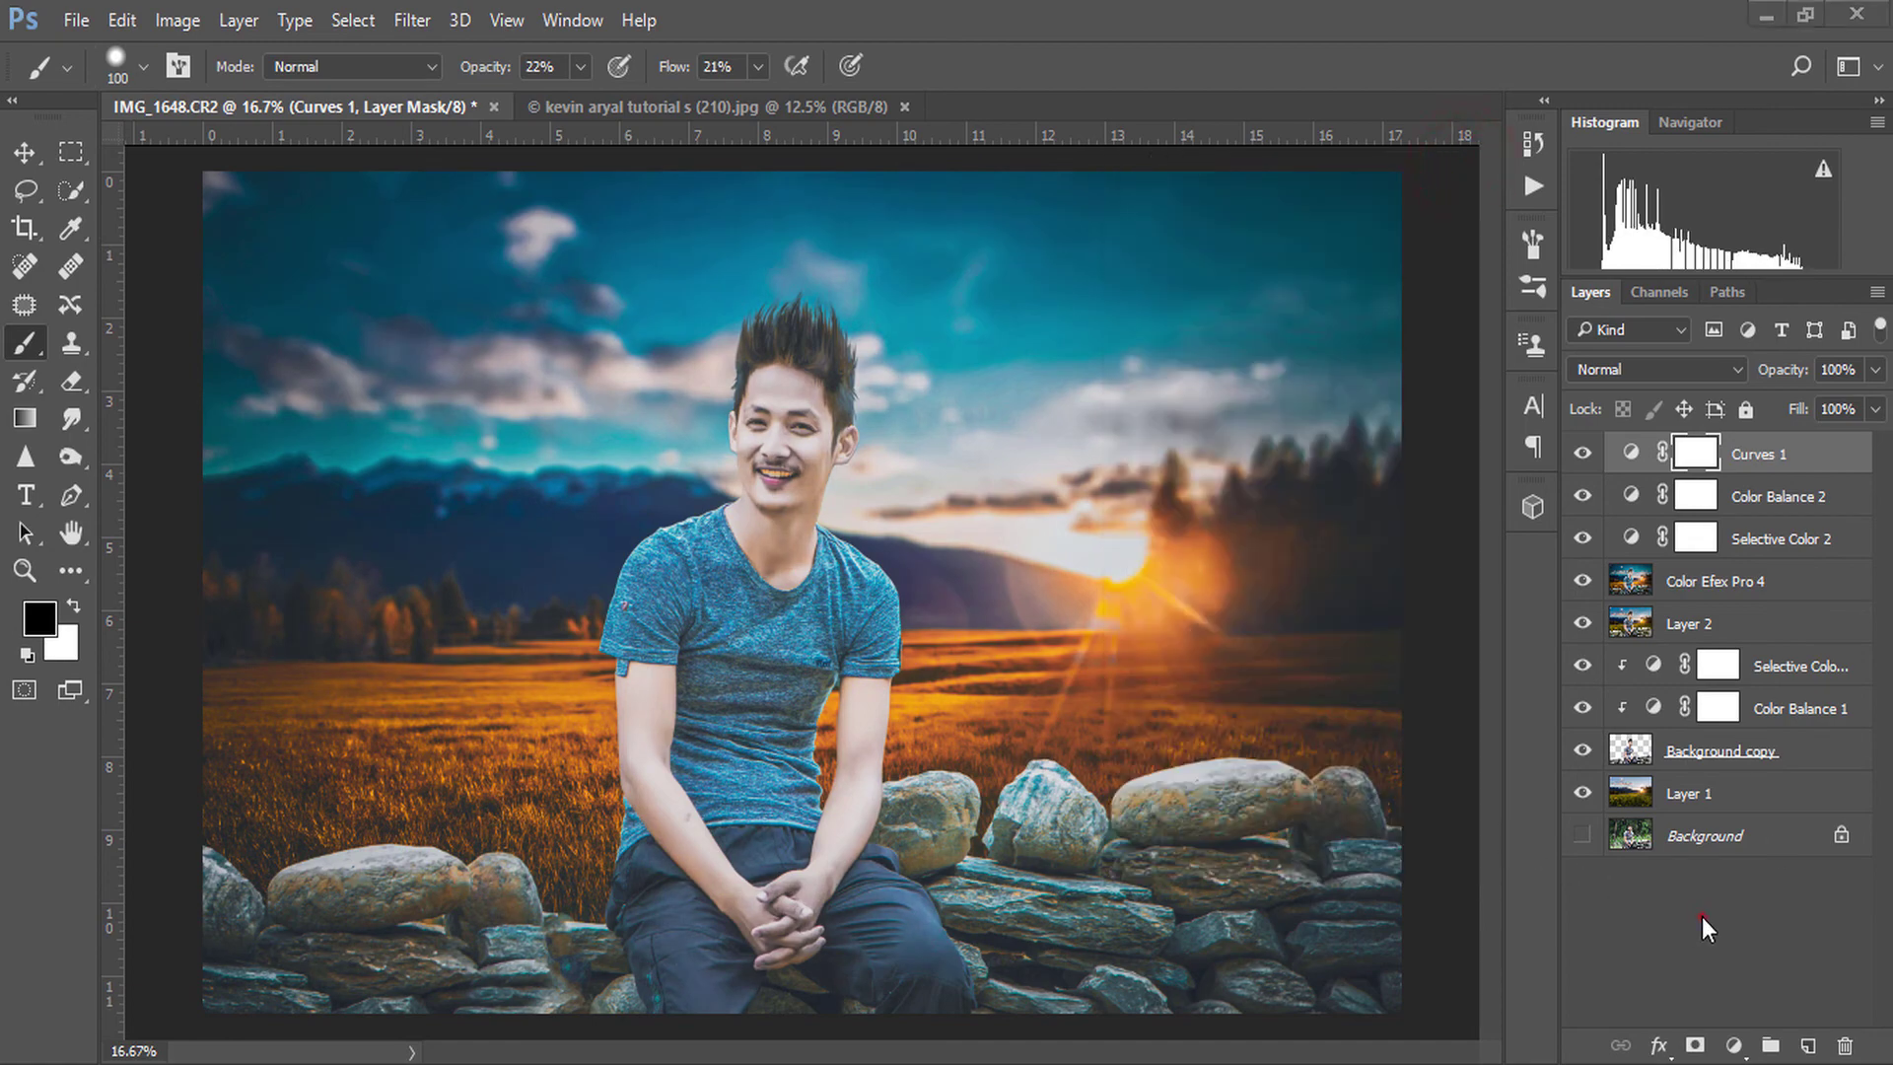
# - Add a Fuji REALA 500D Kodak 2393 Color Lookup layer at 30% opacity
pyautogui.click(1733, 1045)
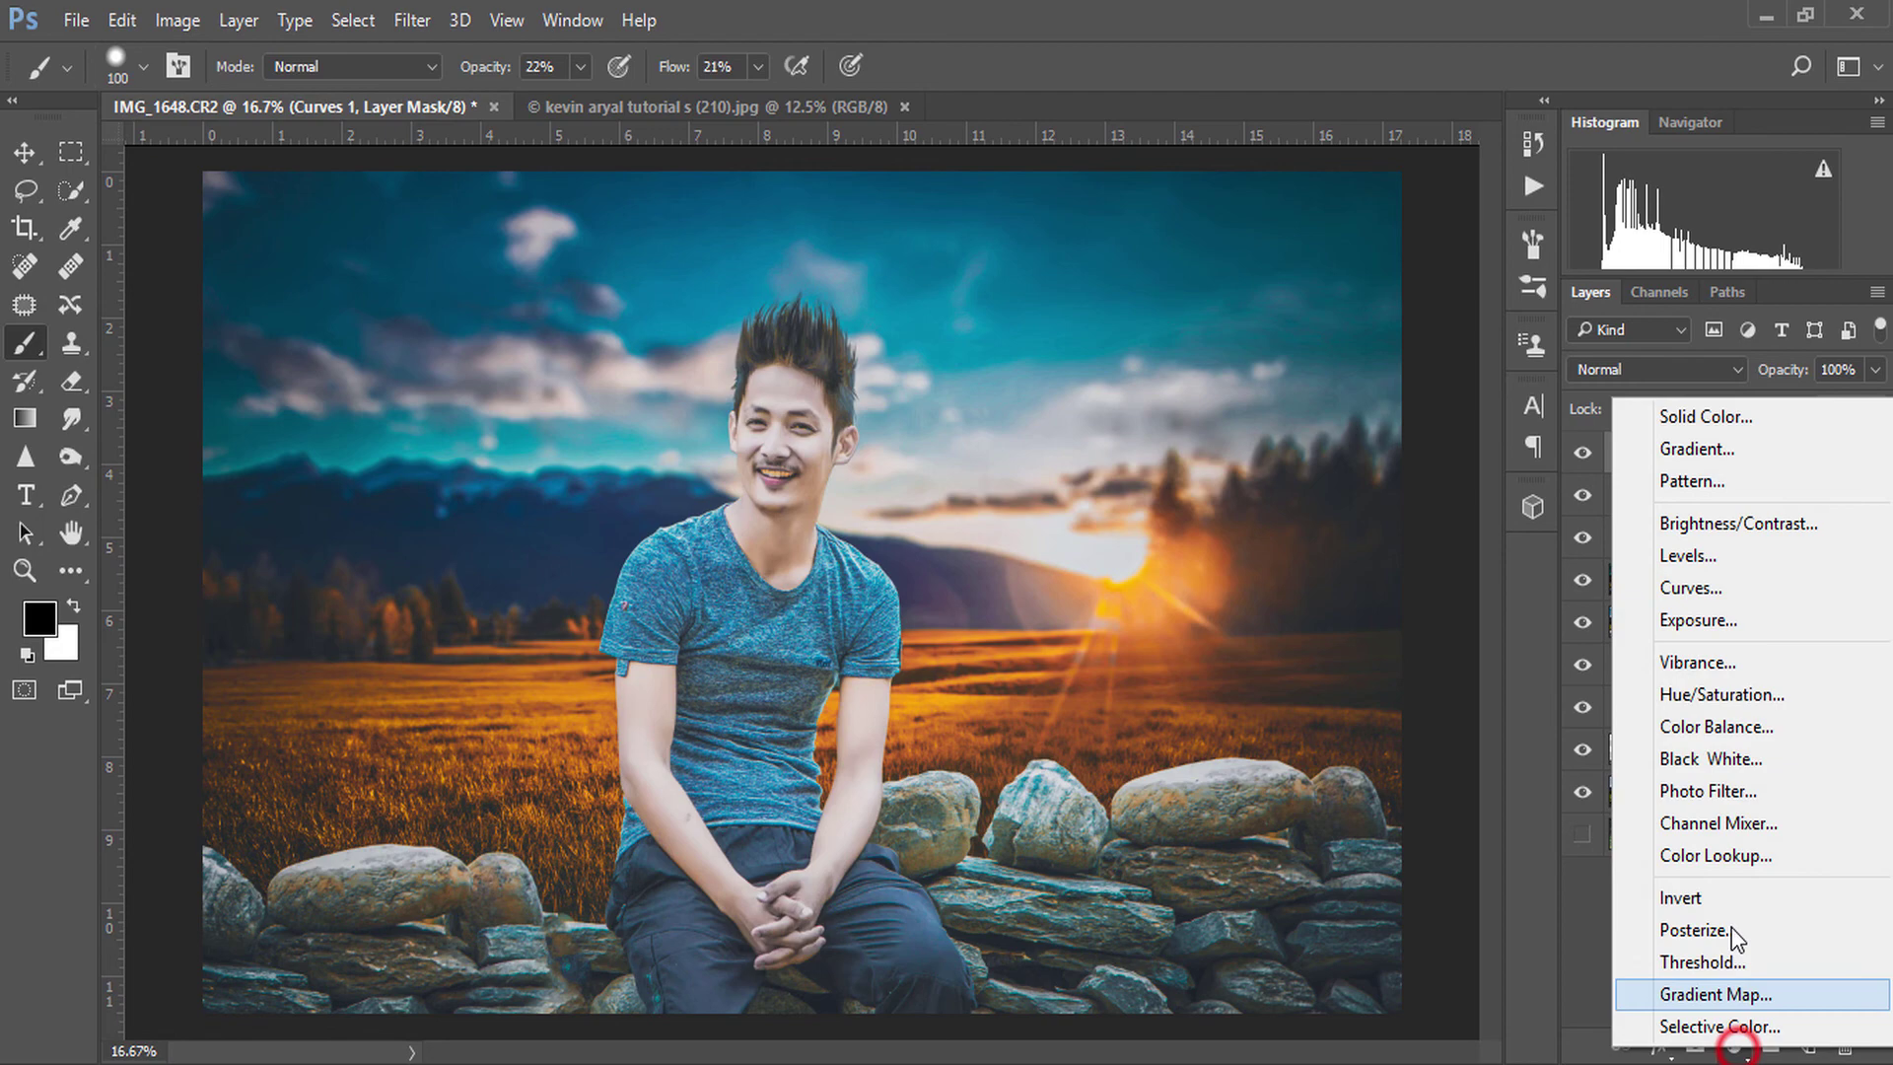
pyautogui.click(1764, 855)
pyautogui.click(1336, 269)
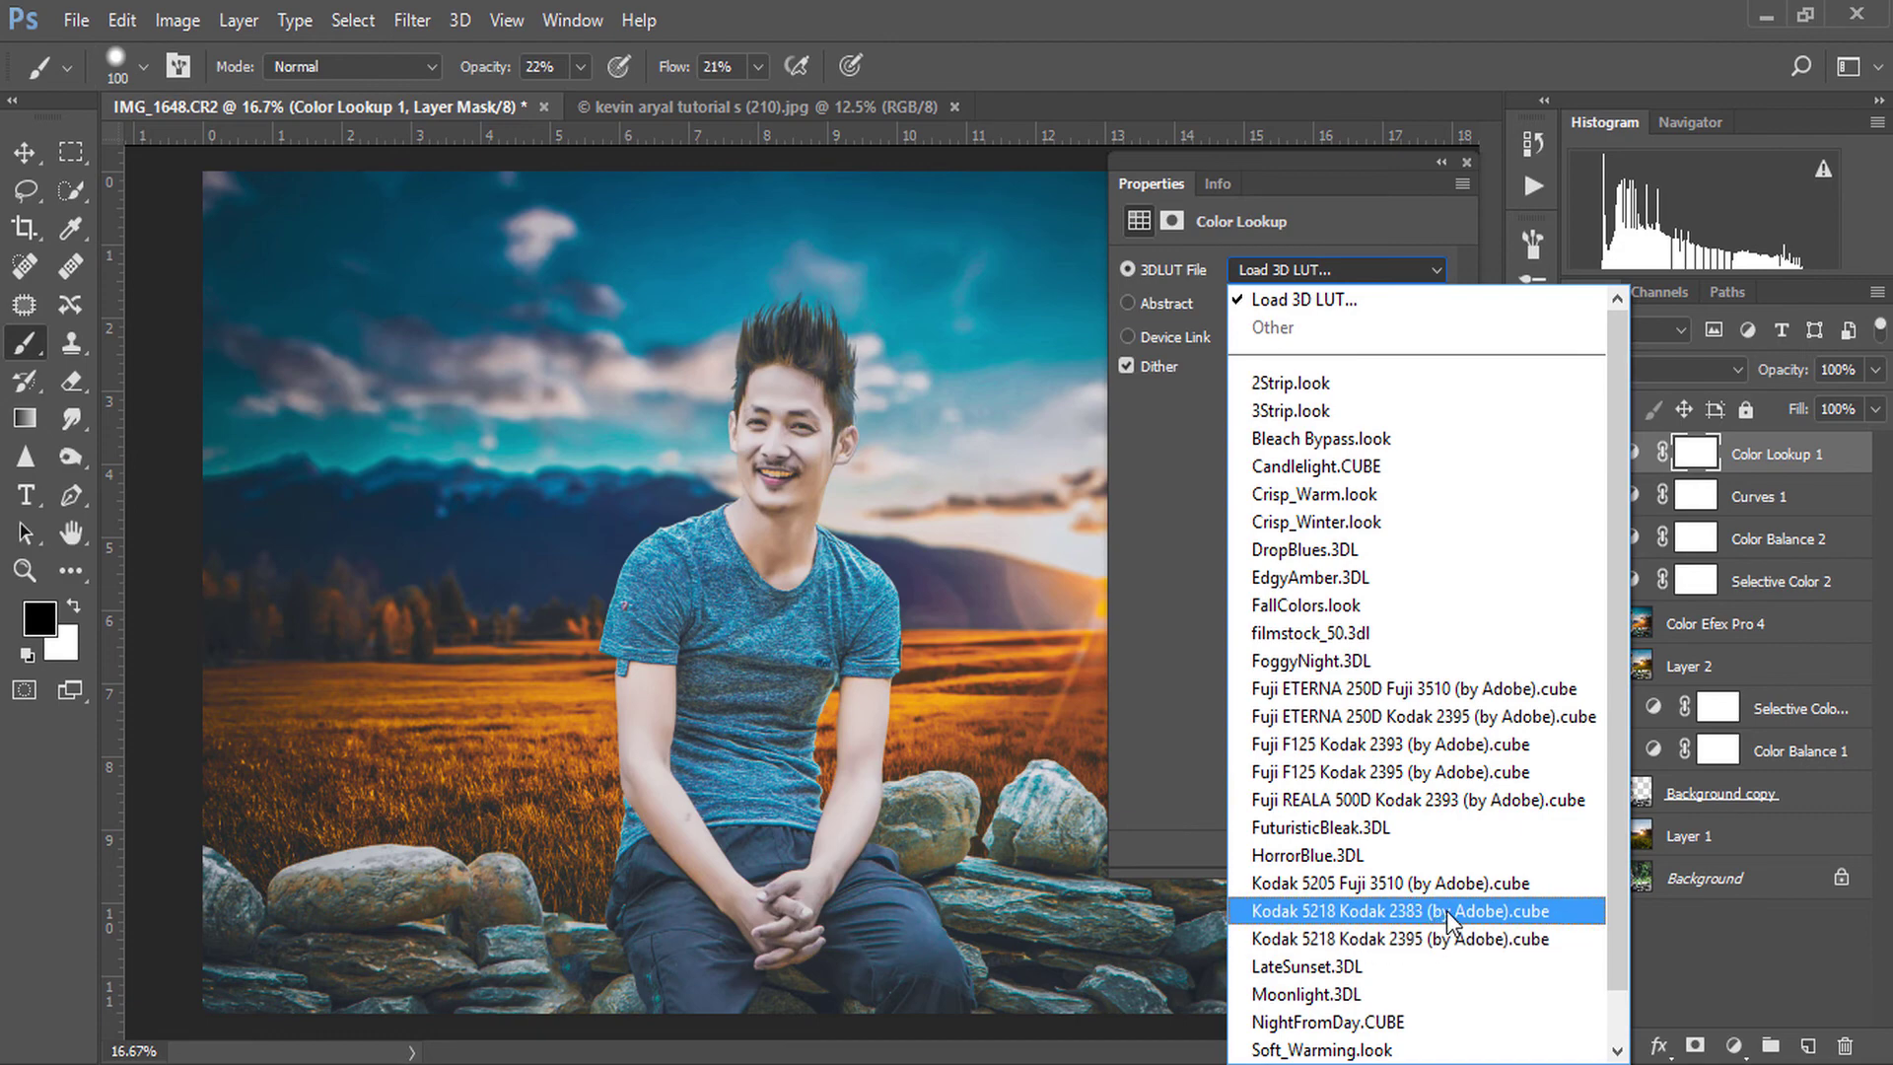
pyautogui.click(1457, 794)
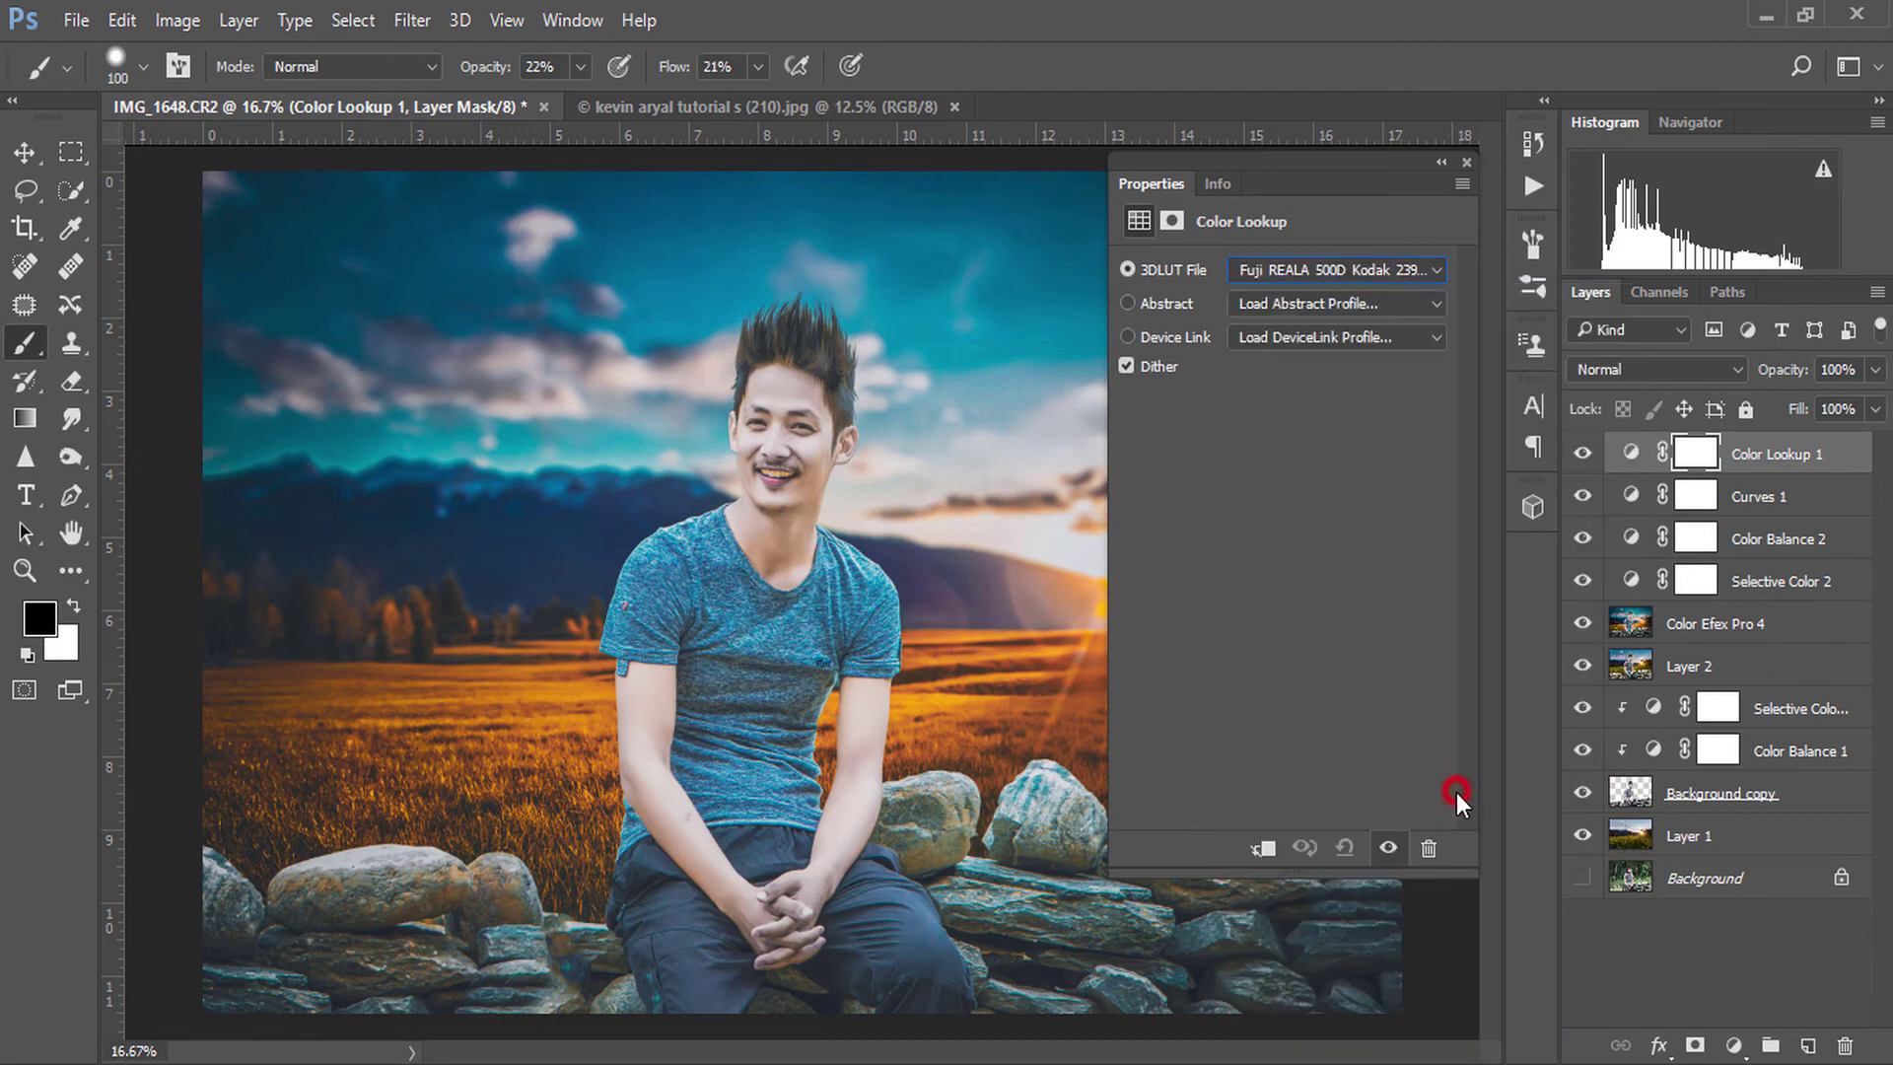
pyautogui.click(1464, 161)
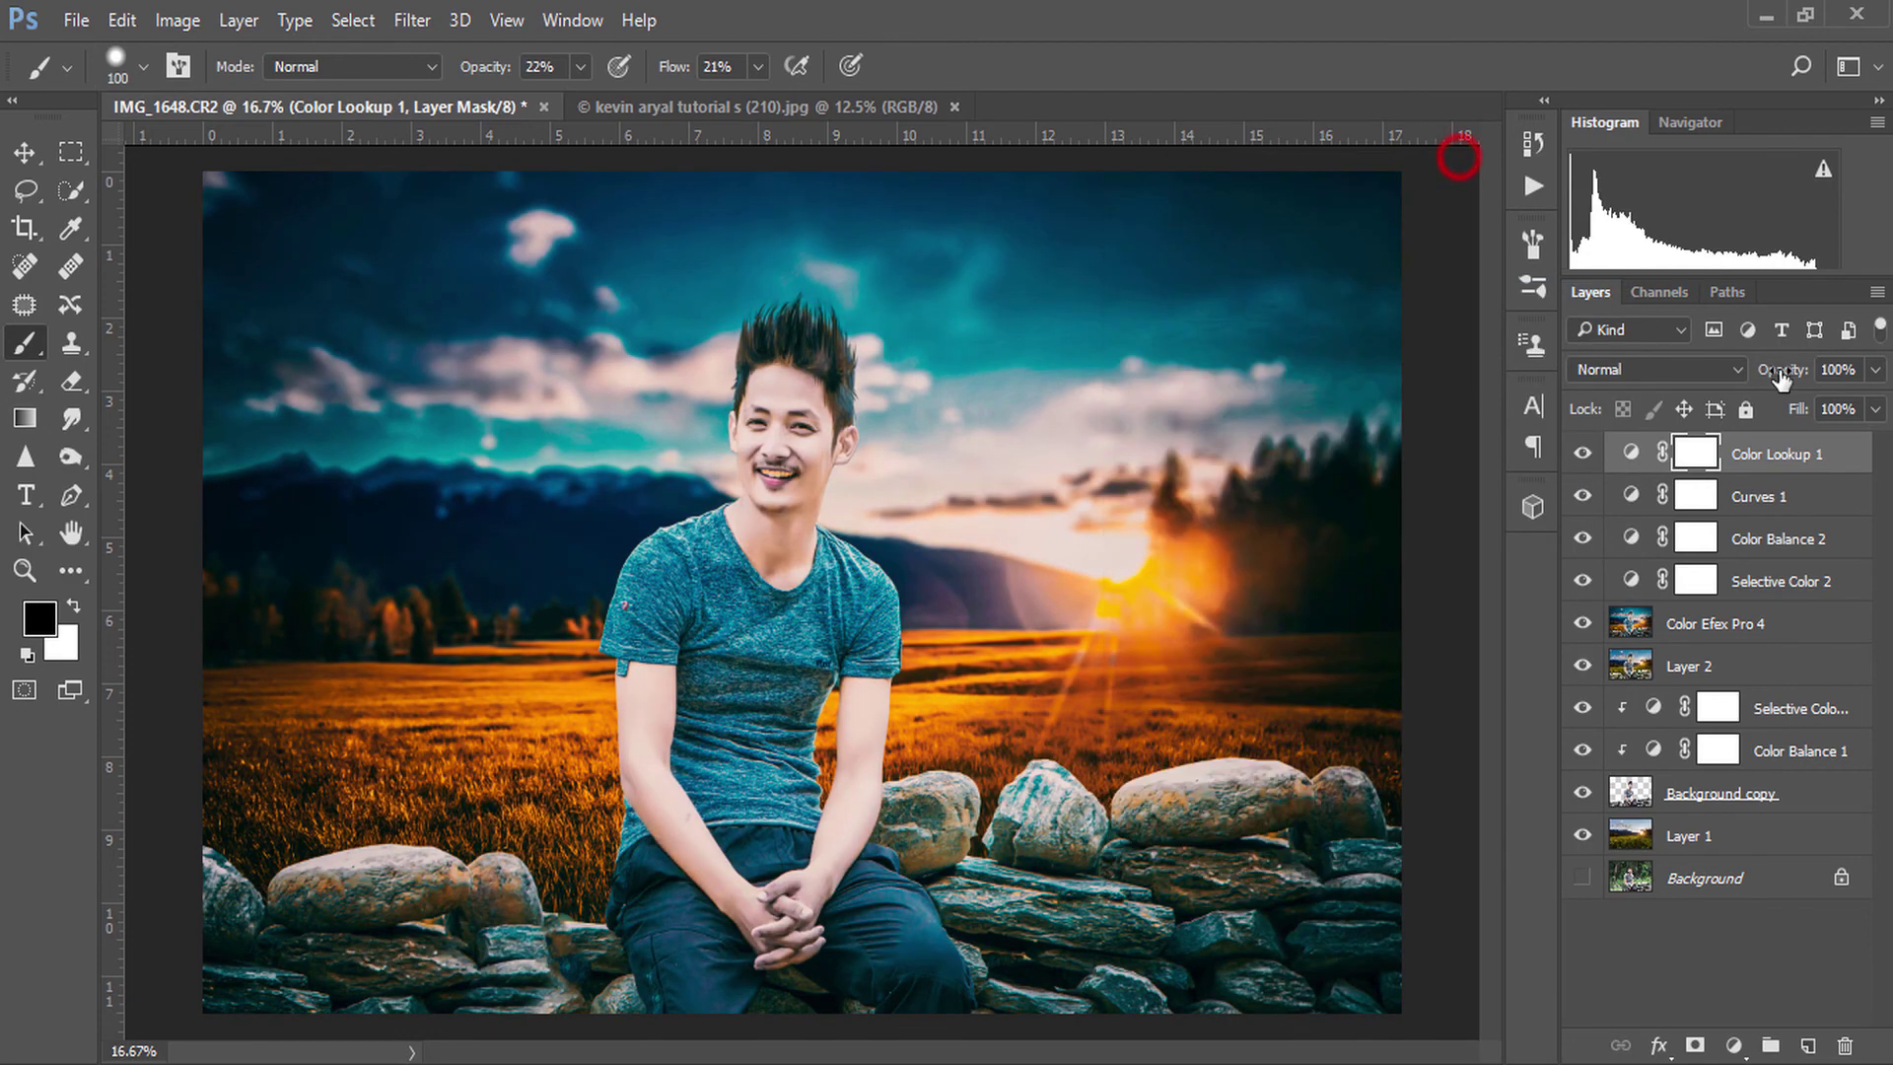
pyautogui.moveTo(1778, 402)
pyautogui.mouseDown()
pyautogui.moveTo(1759, 406)
pyautogui.moveTo(1787, 404)
pyautogui.mouseUp()
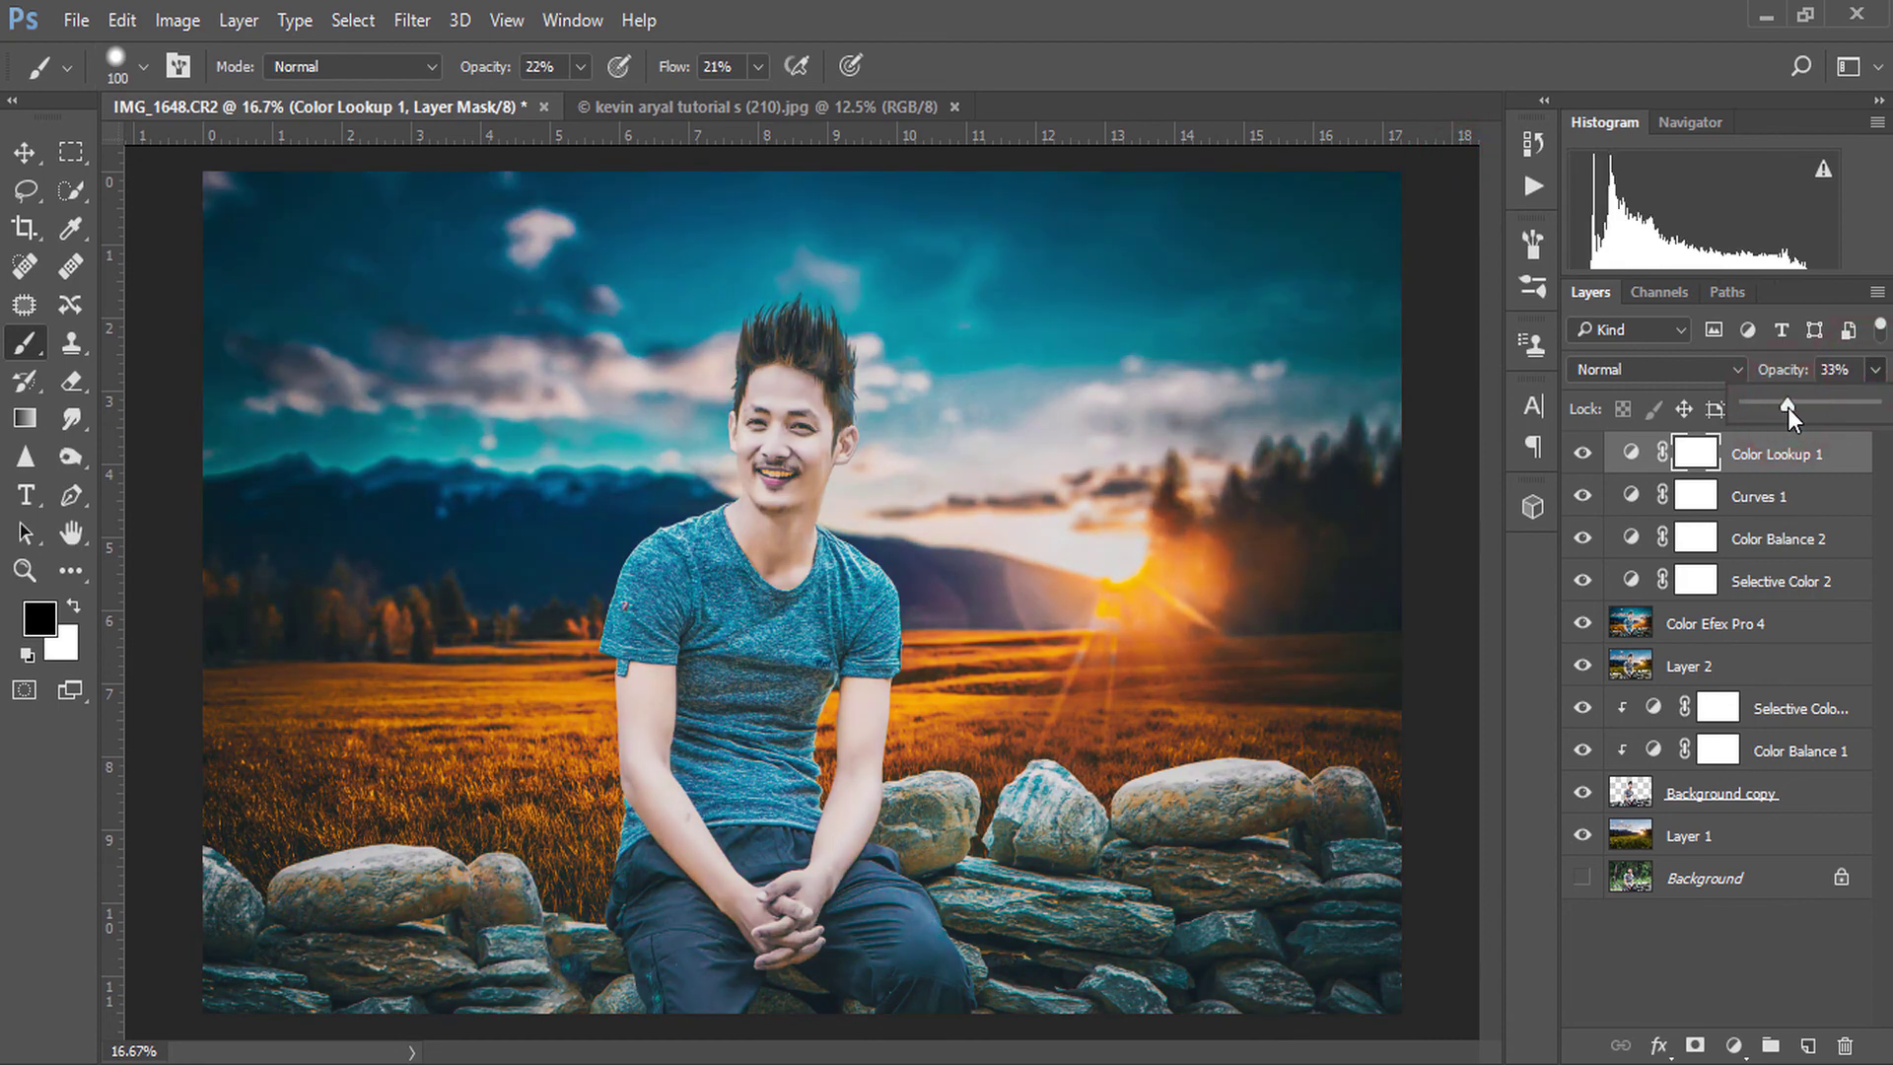
# - Gather the edit layers into Group 1, then toggle its visibility to compare with the original
pyautogui.click(1788, 459)
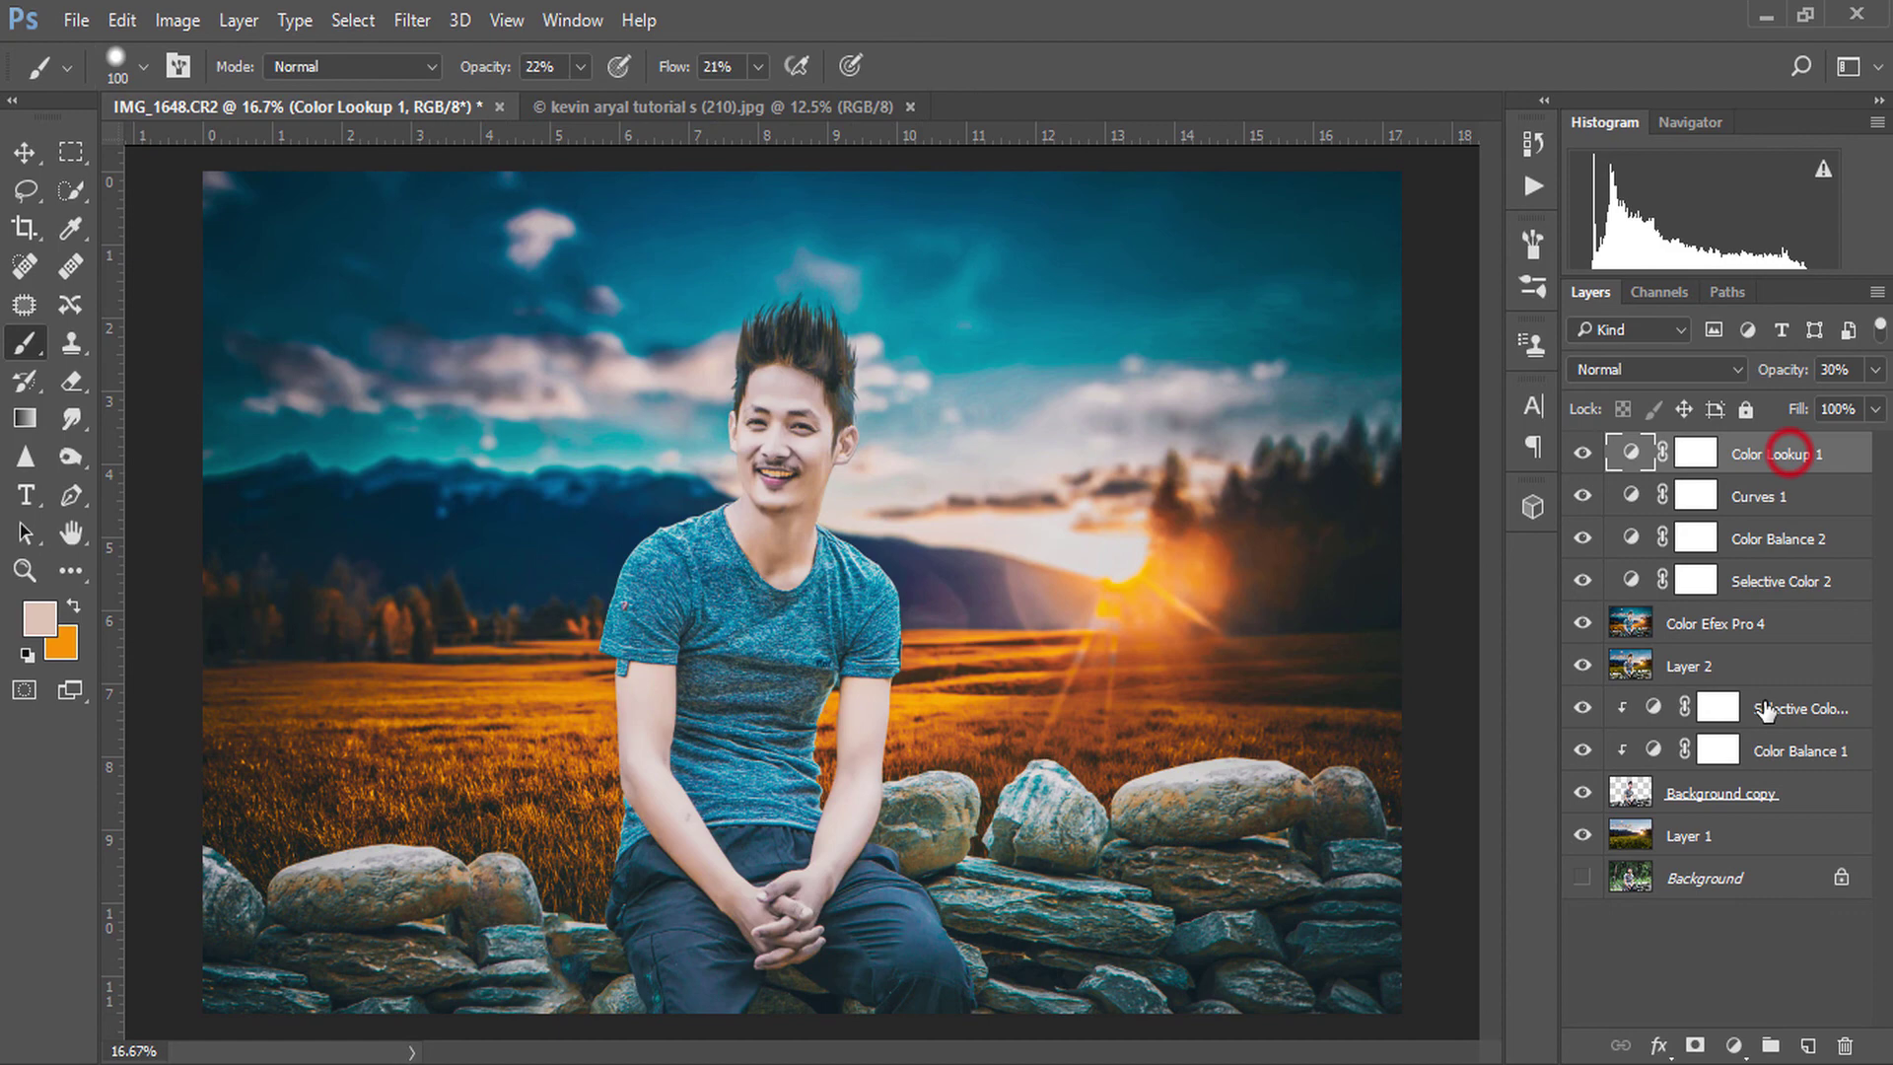
pyautogui.keyDown('shift'); pyautogui.click(1772, 836); pyautogui.keyUp('shift')
pyautogui.moveTo(1775, 840); pyautogui.dragTo(1772, 1045)
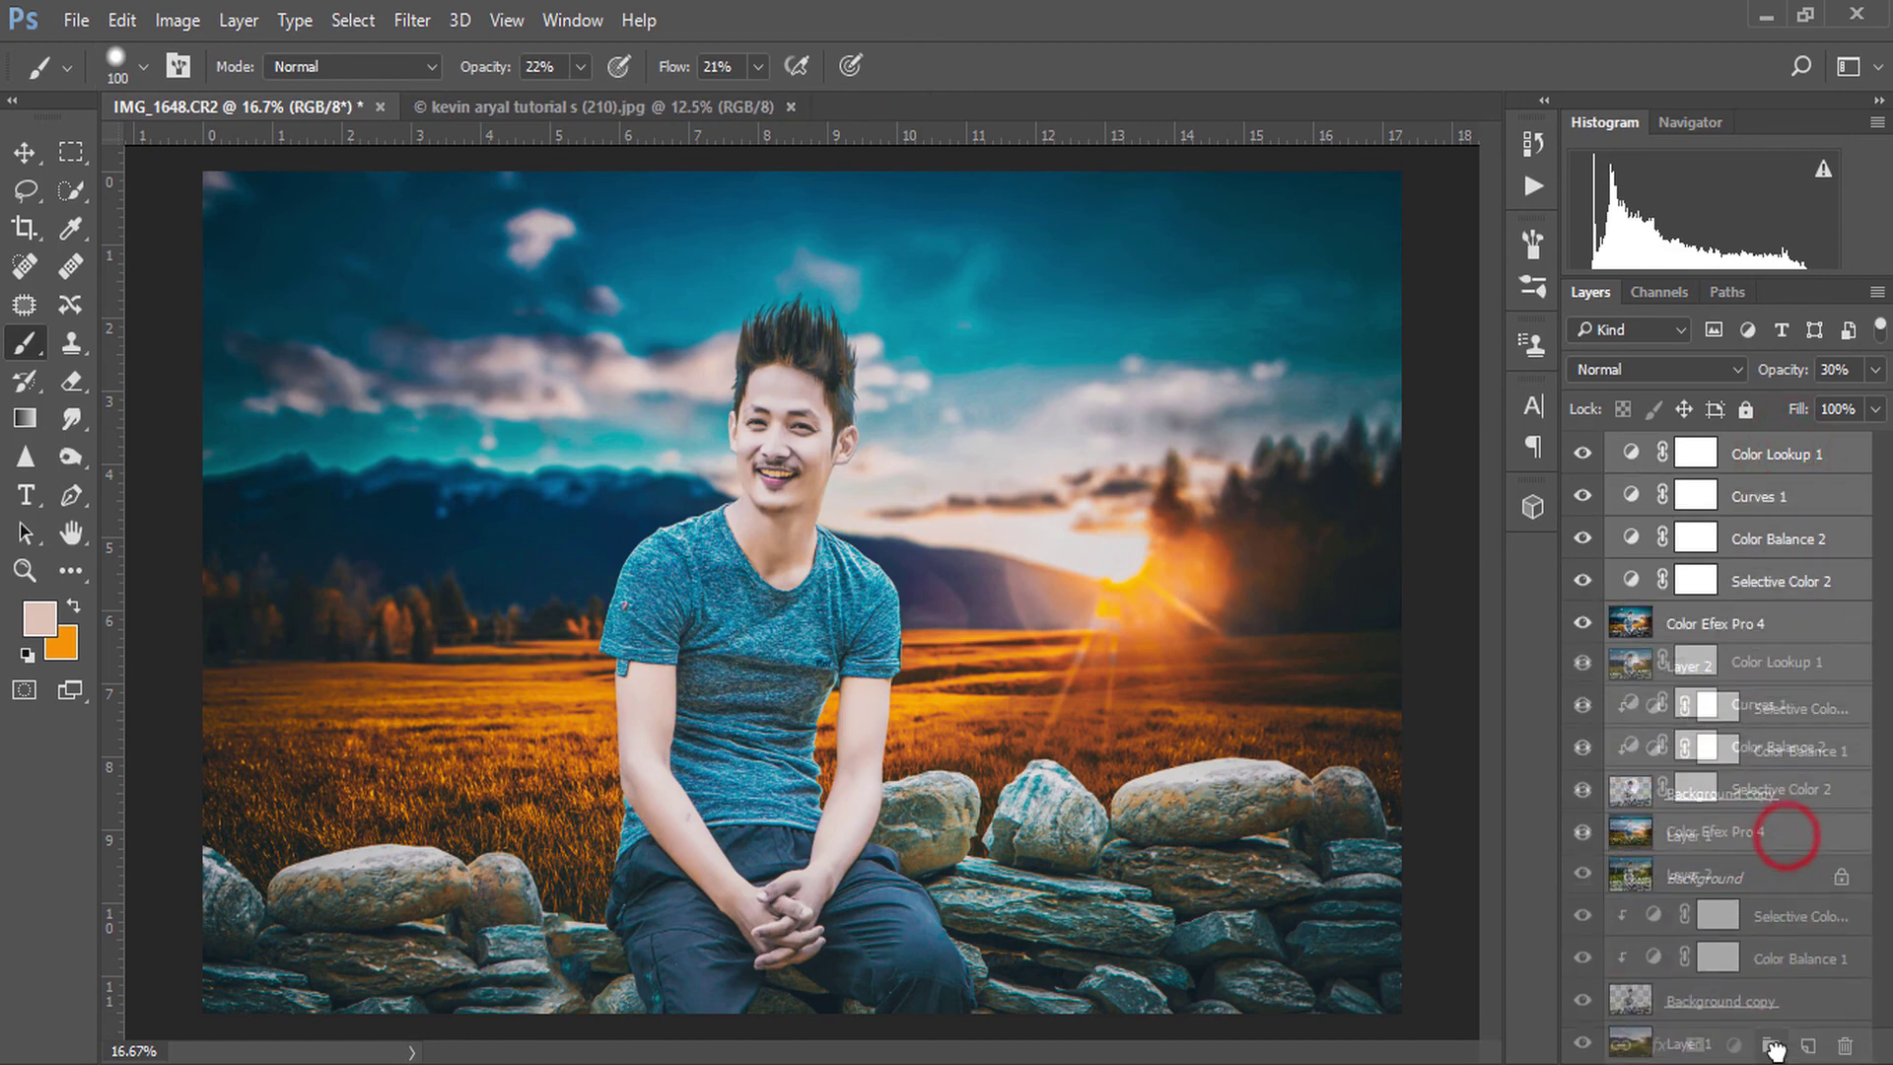
pyautogui.click(1582, 487)
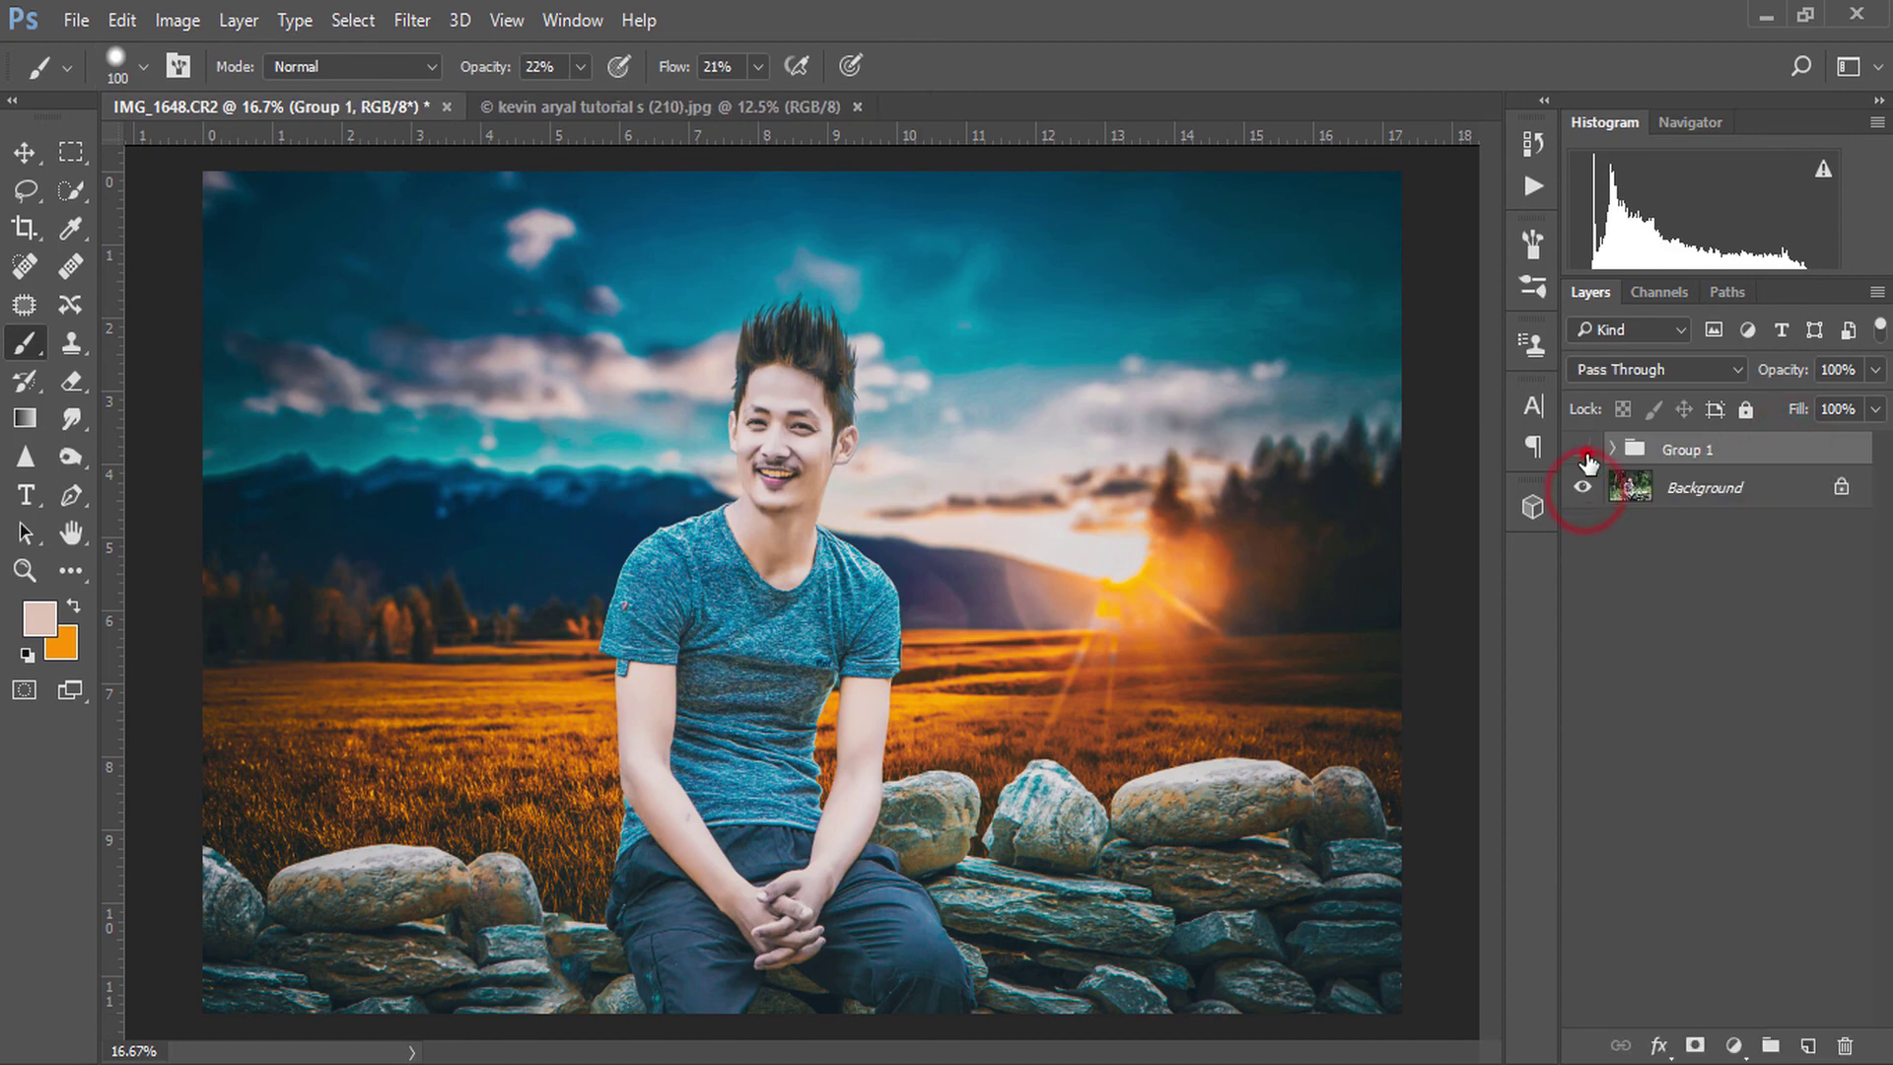
pyautogui.click(1582, 450)
pyautogui.click(1583, 449)
pyautogui.click(1582, 449)
pyautogui.click(1582, 449)
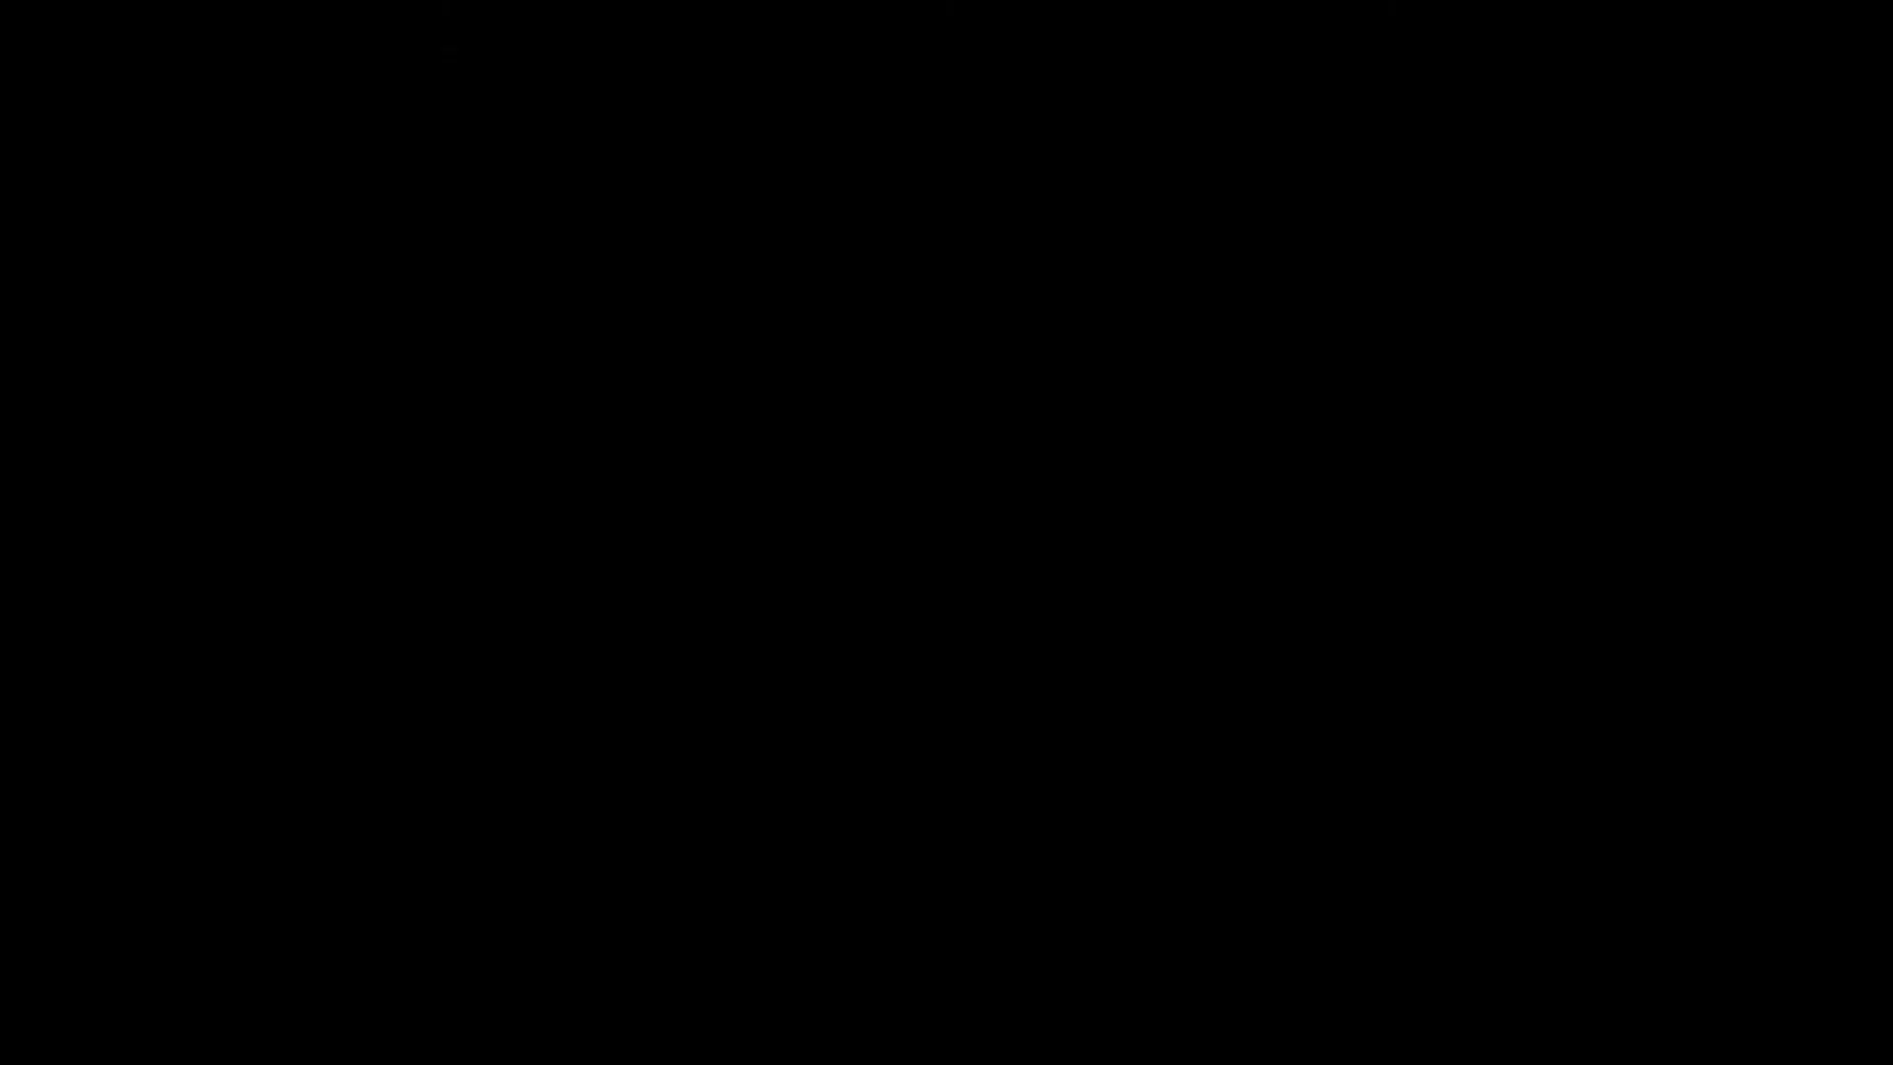